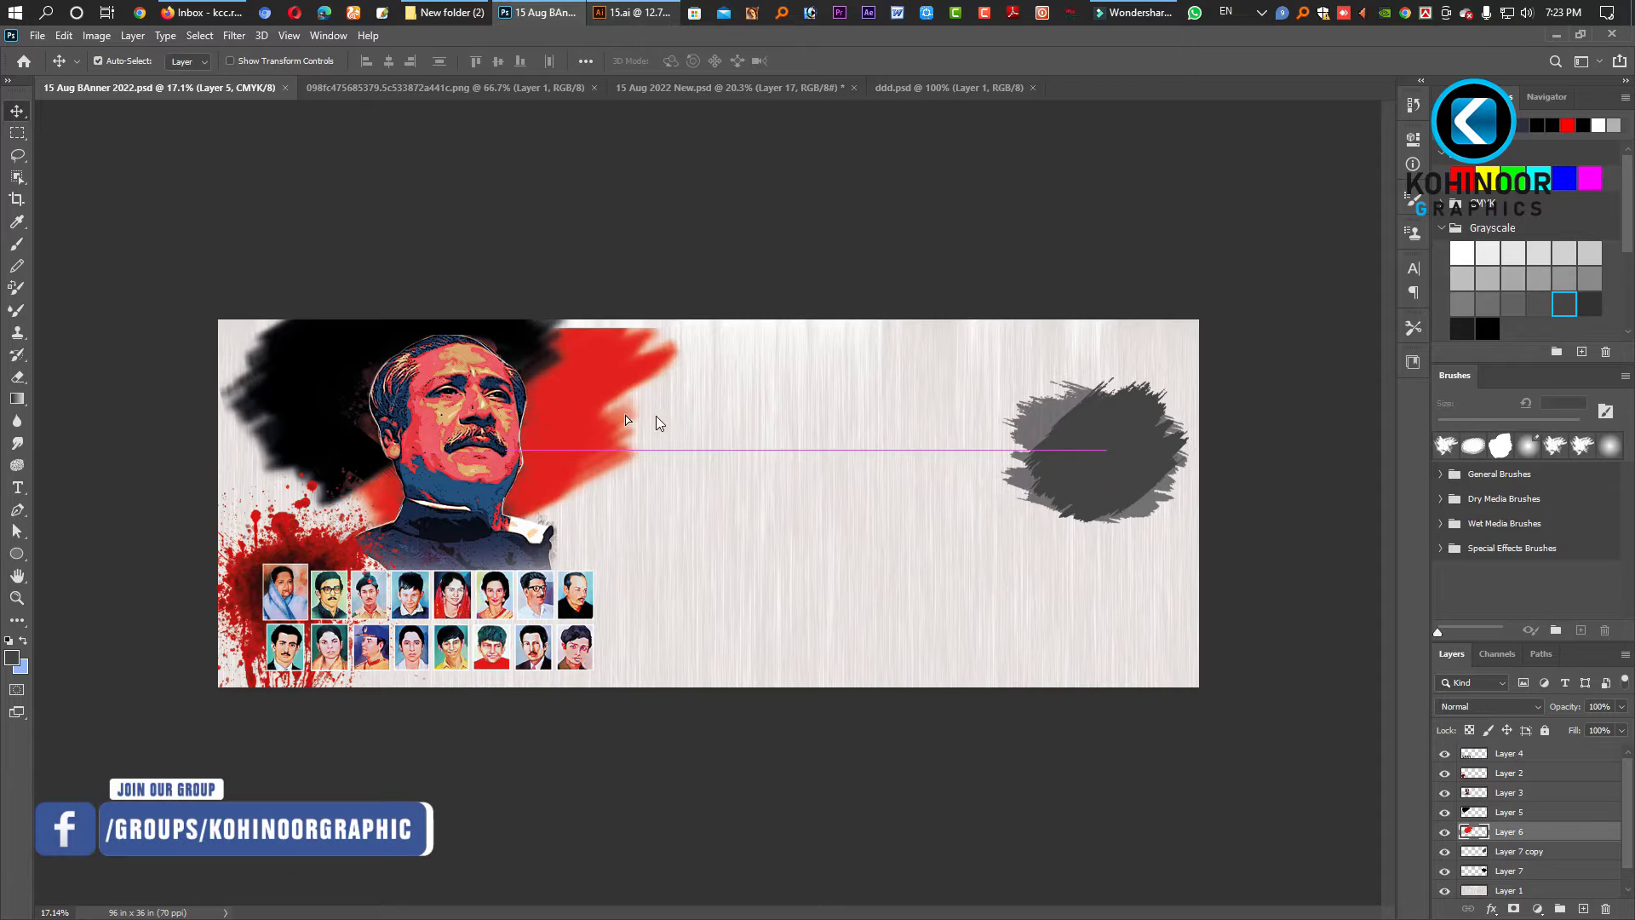
- Undo the red brush shape's last move, then minimise Photoshop to reveal the desktop
key(ctrl+z)
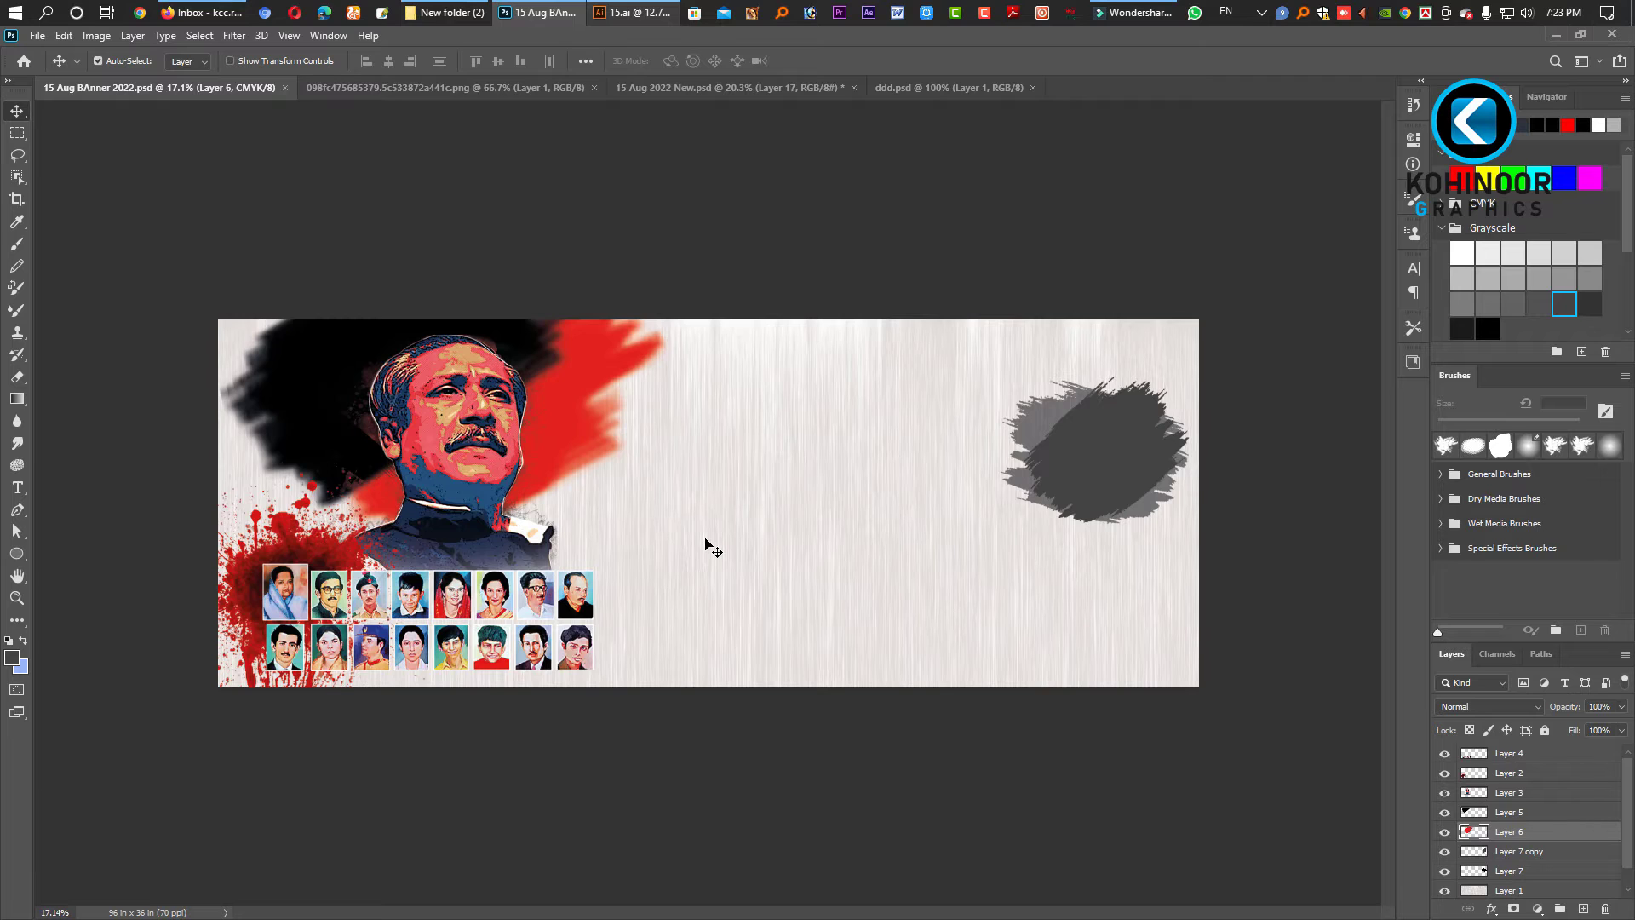
key(super+d)
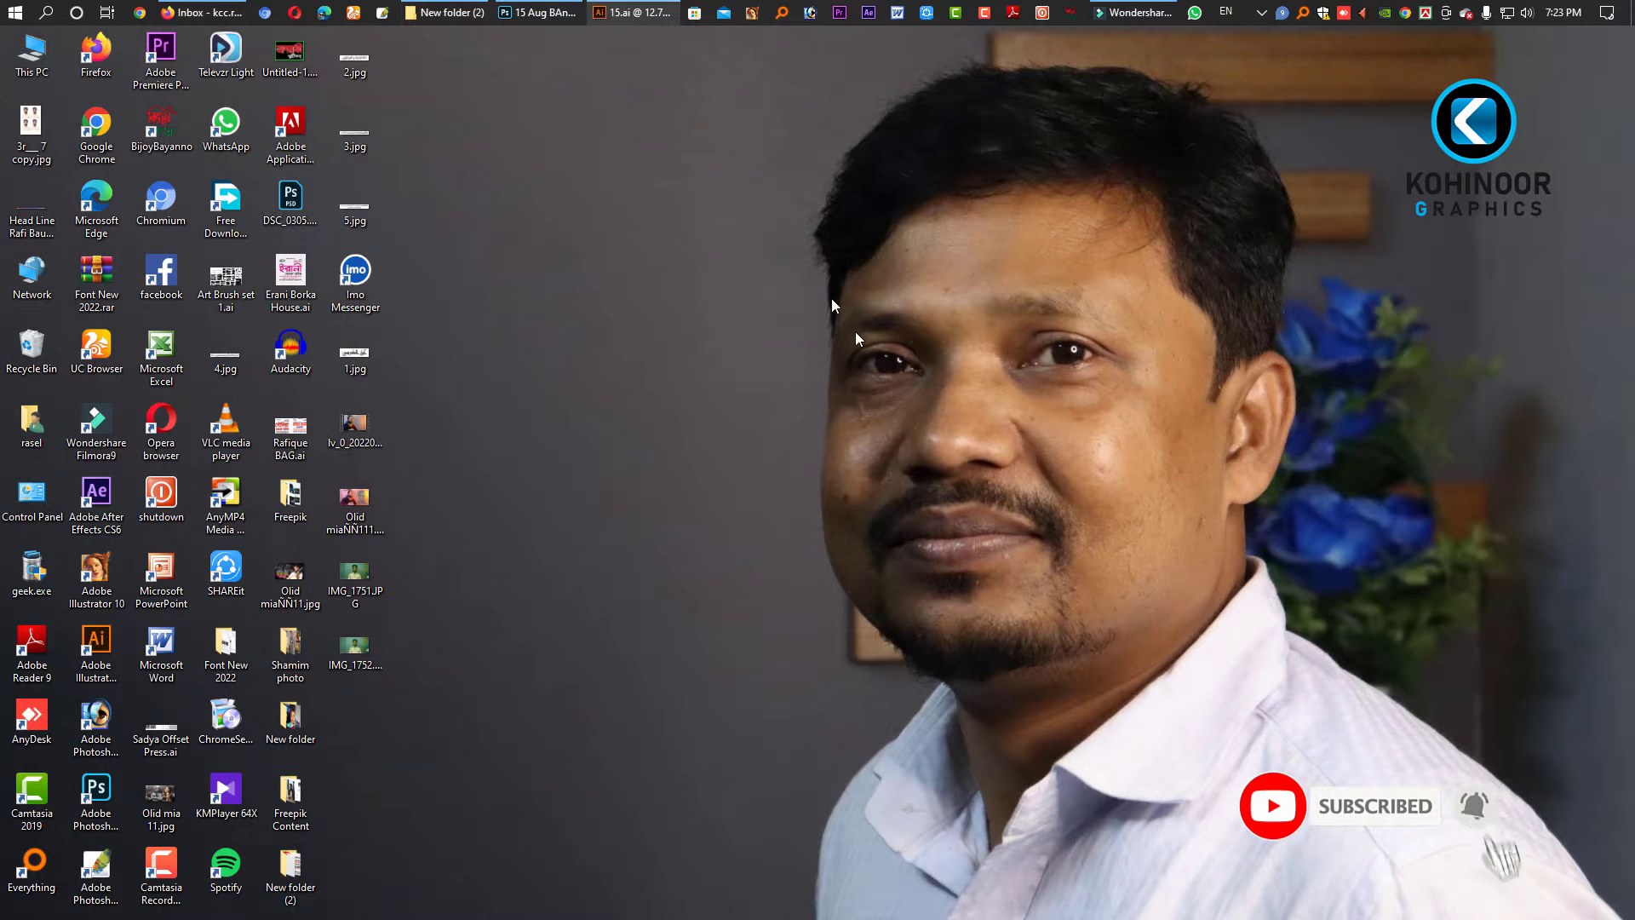
click(634, 13)
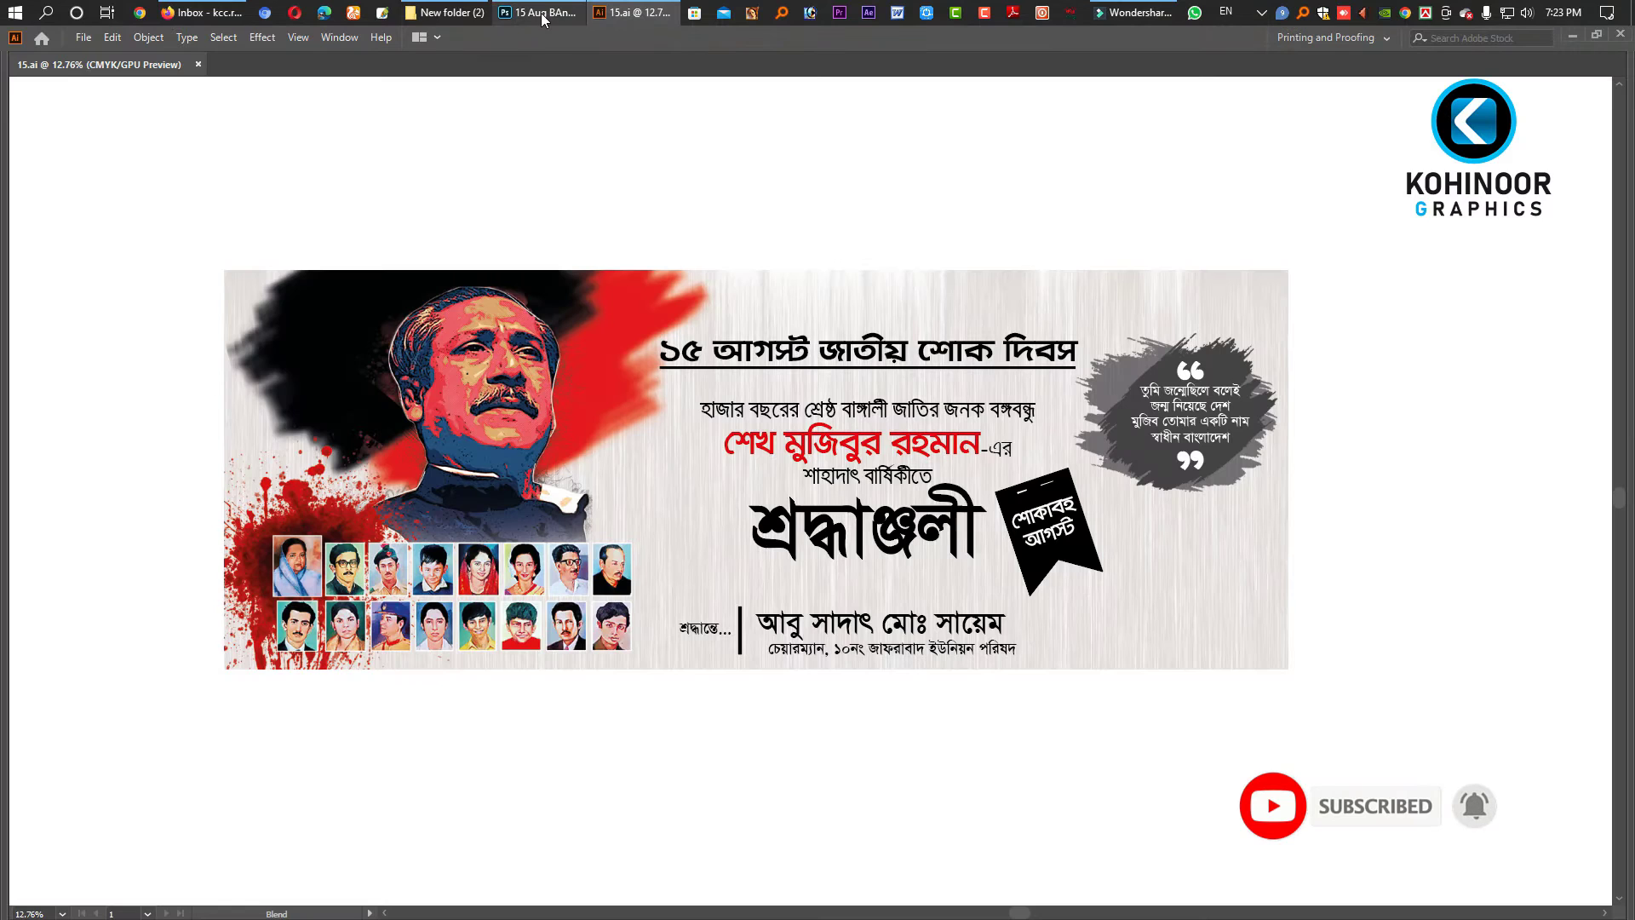
click(541, 17)
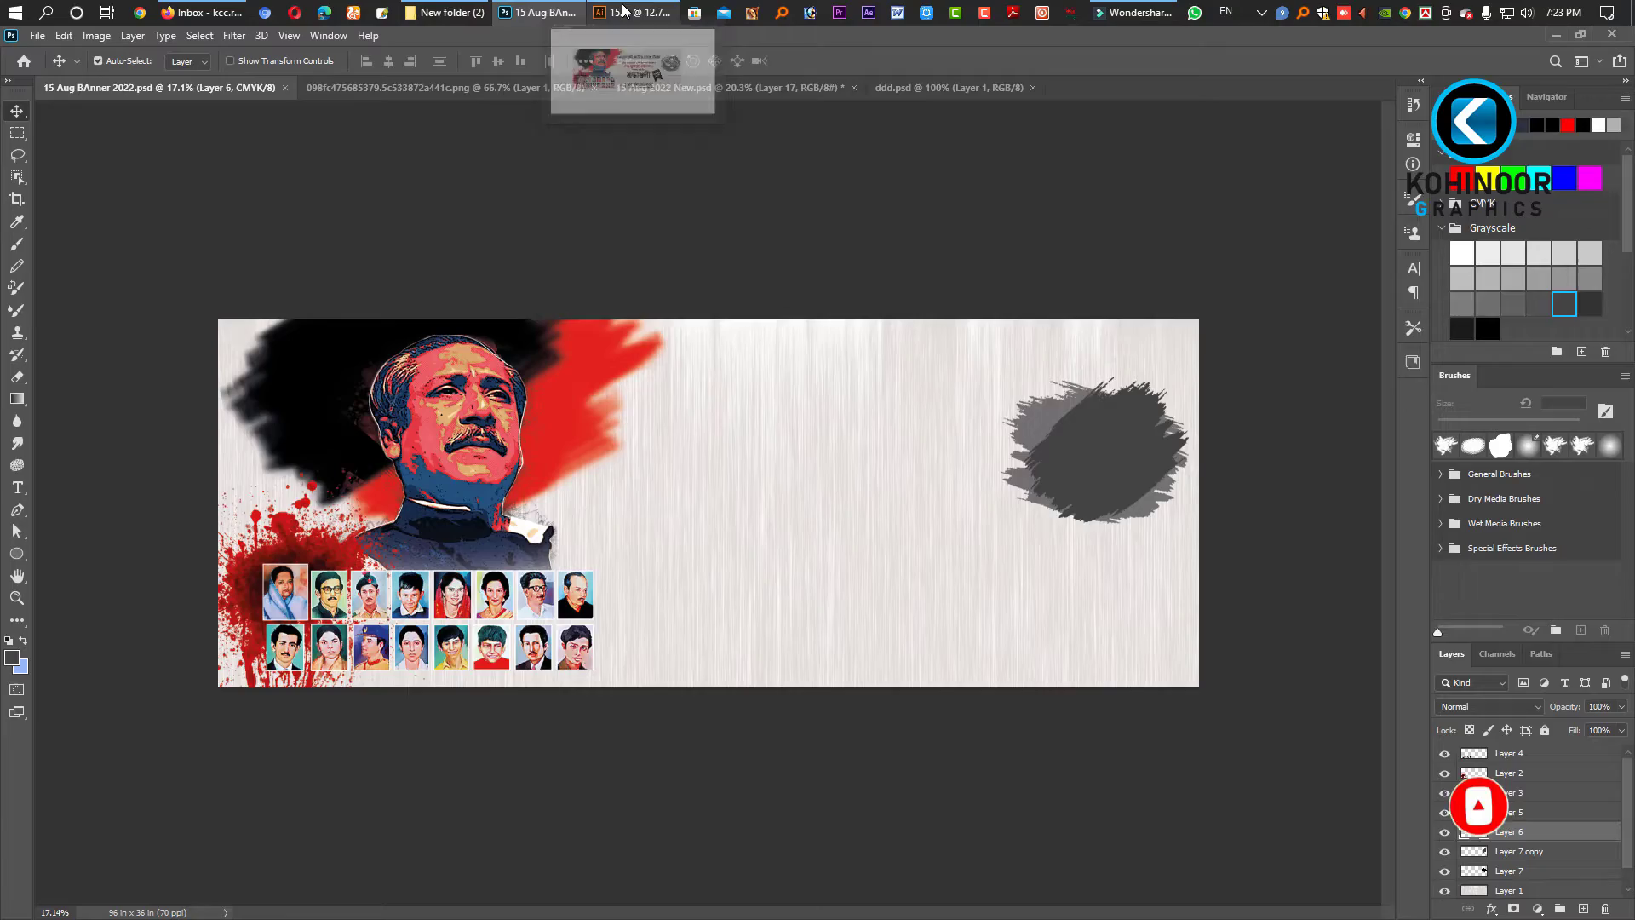
click(623, 11)
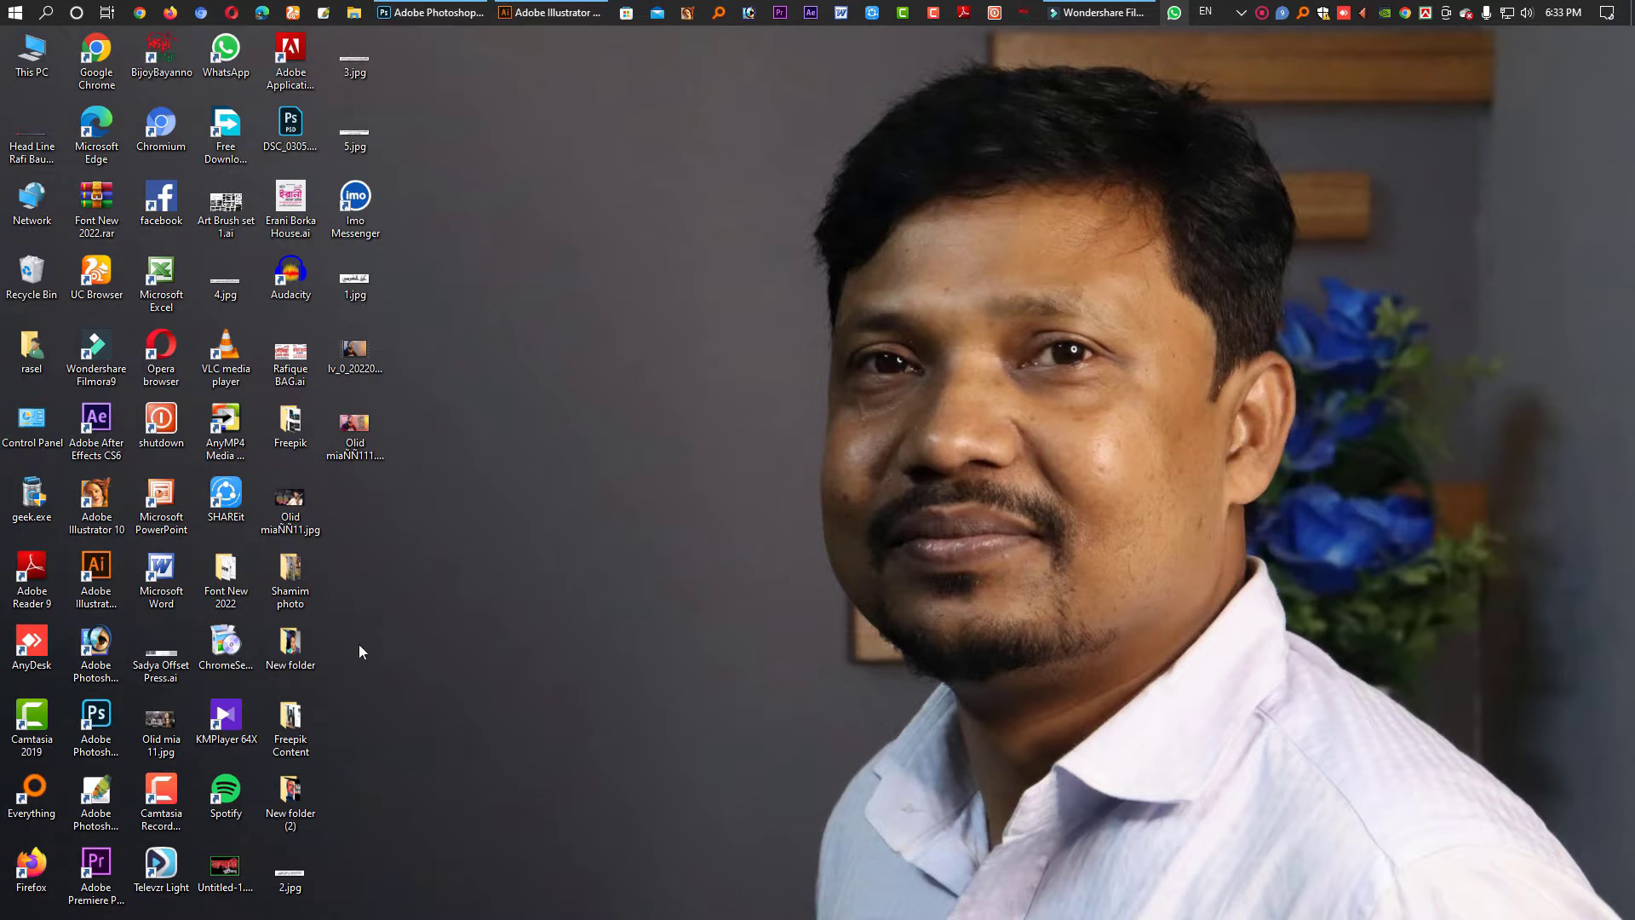
- Open New folder (2) and preview mujibur_rahman.jpg, the red-and-blue portrait and 15 Aug 2022 New.psd
double_click(291, 800)
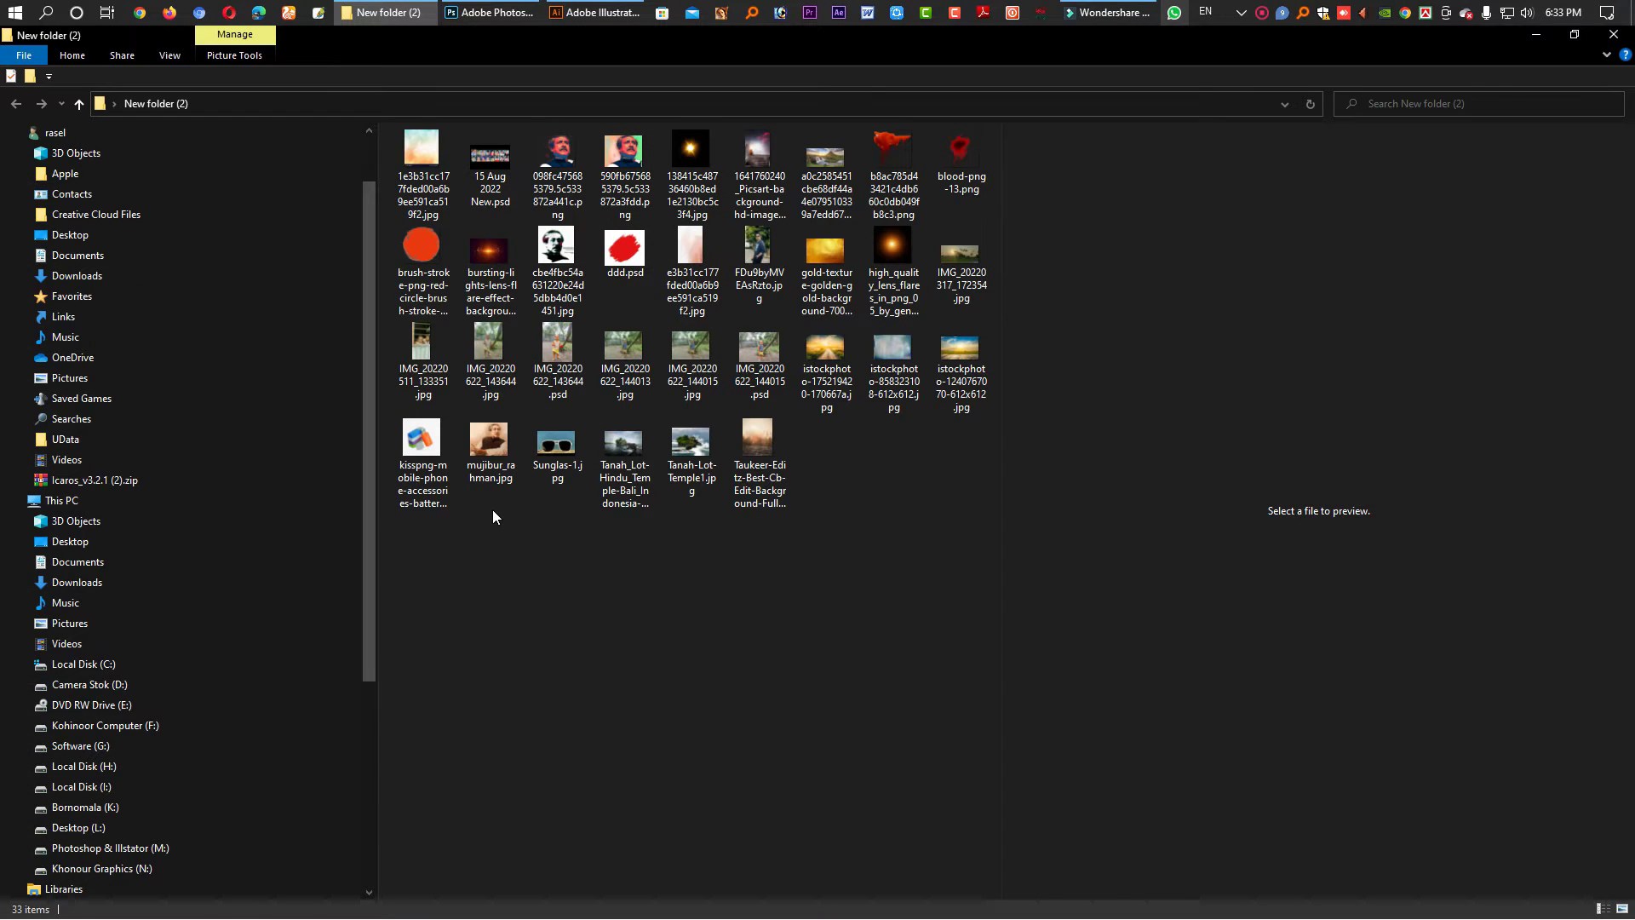
click(489, 443)
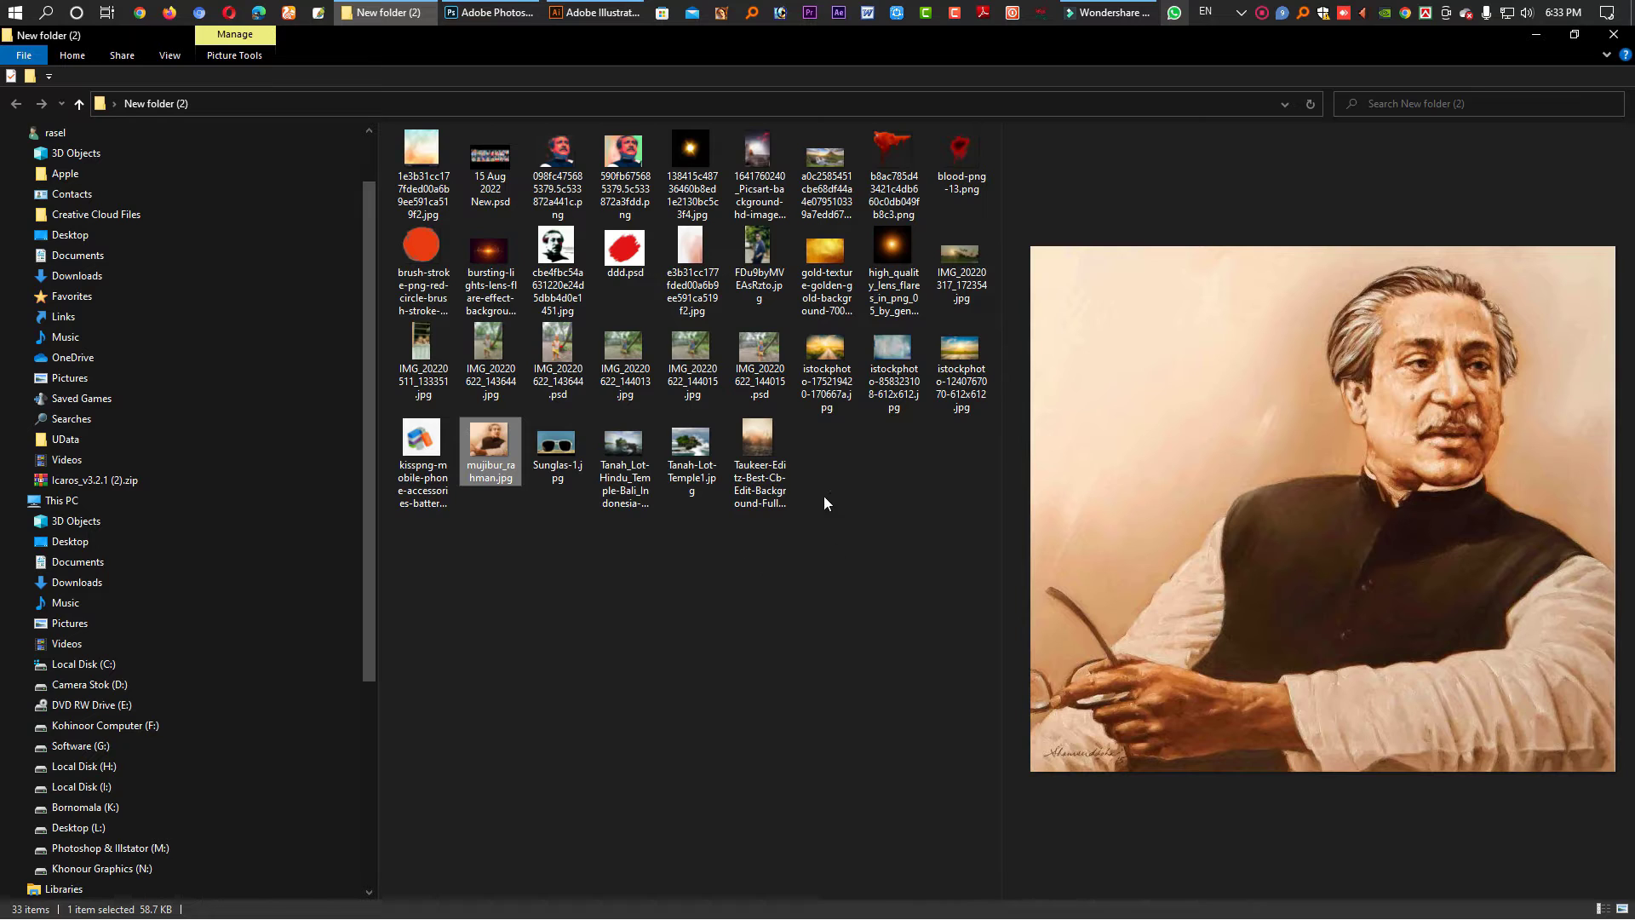
click(579, 162)
click(490, 160)
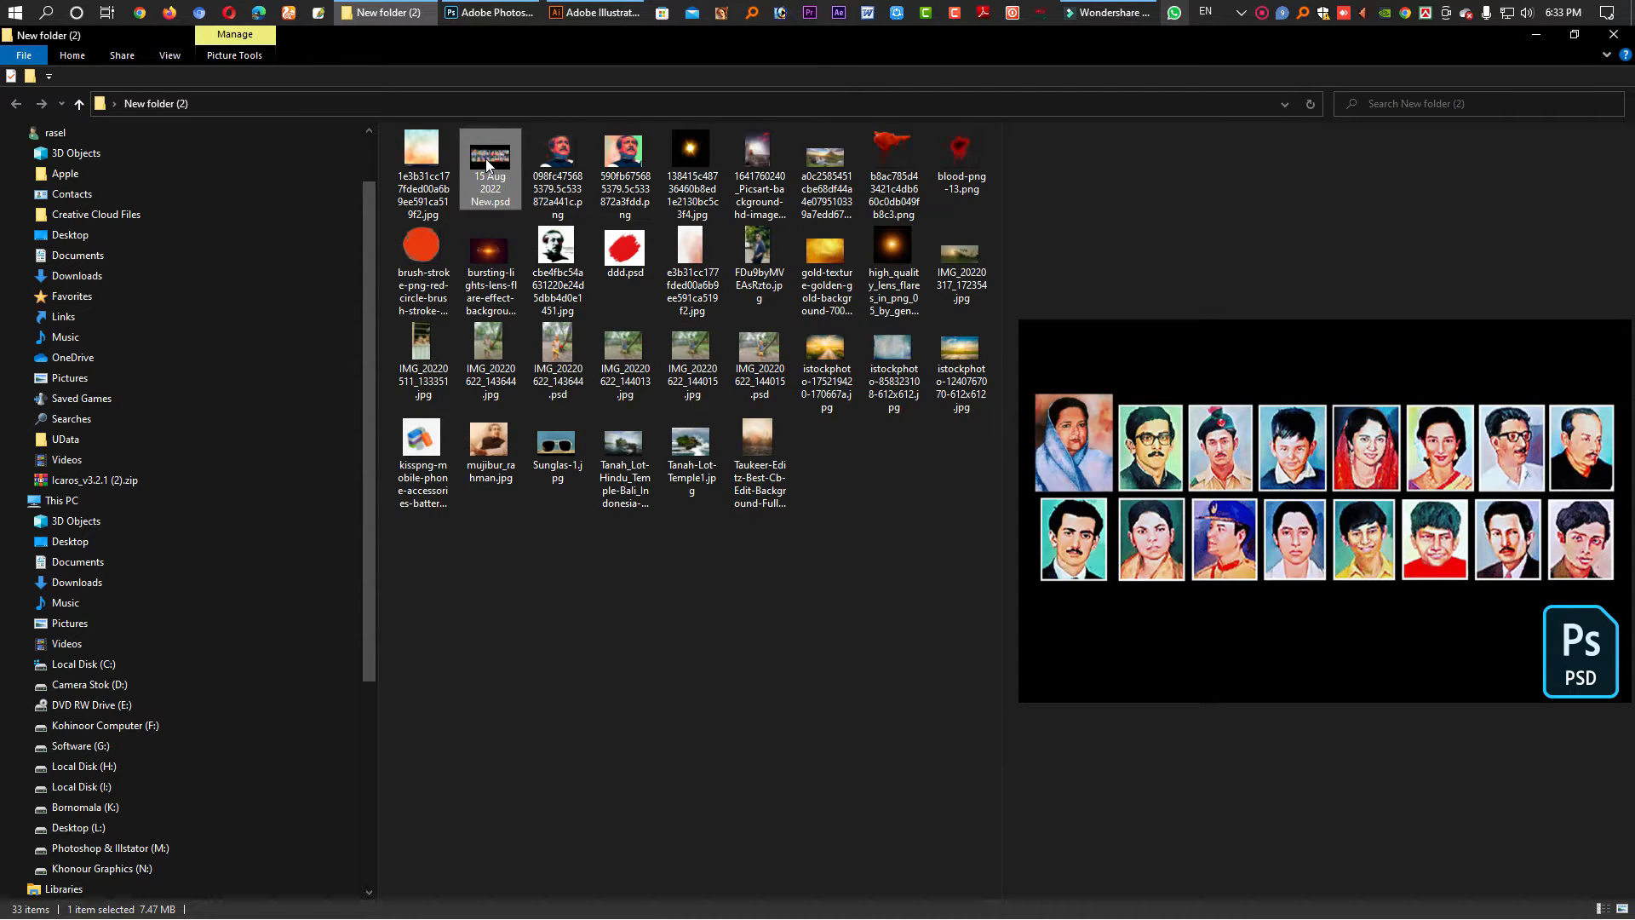
click(542, 171)
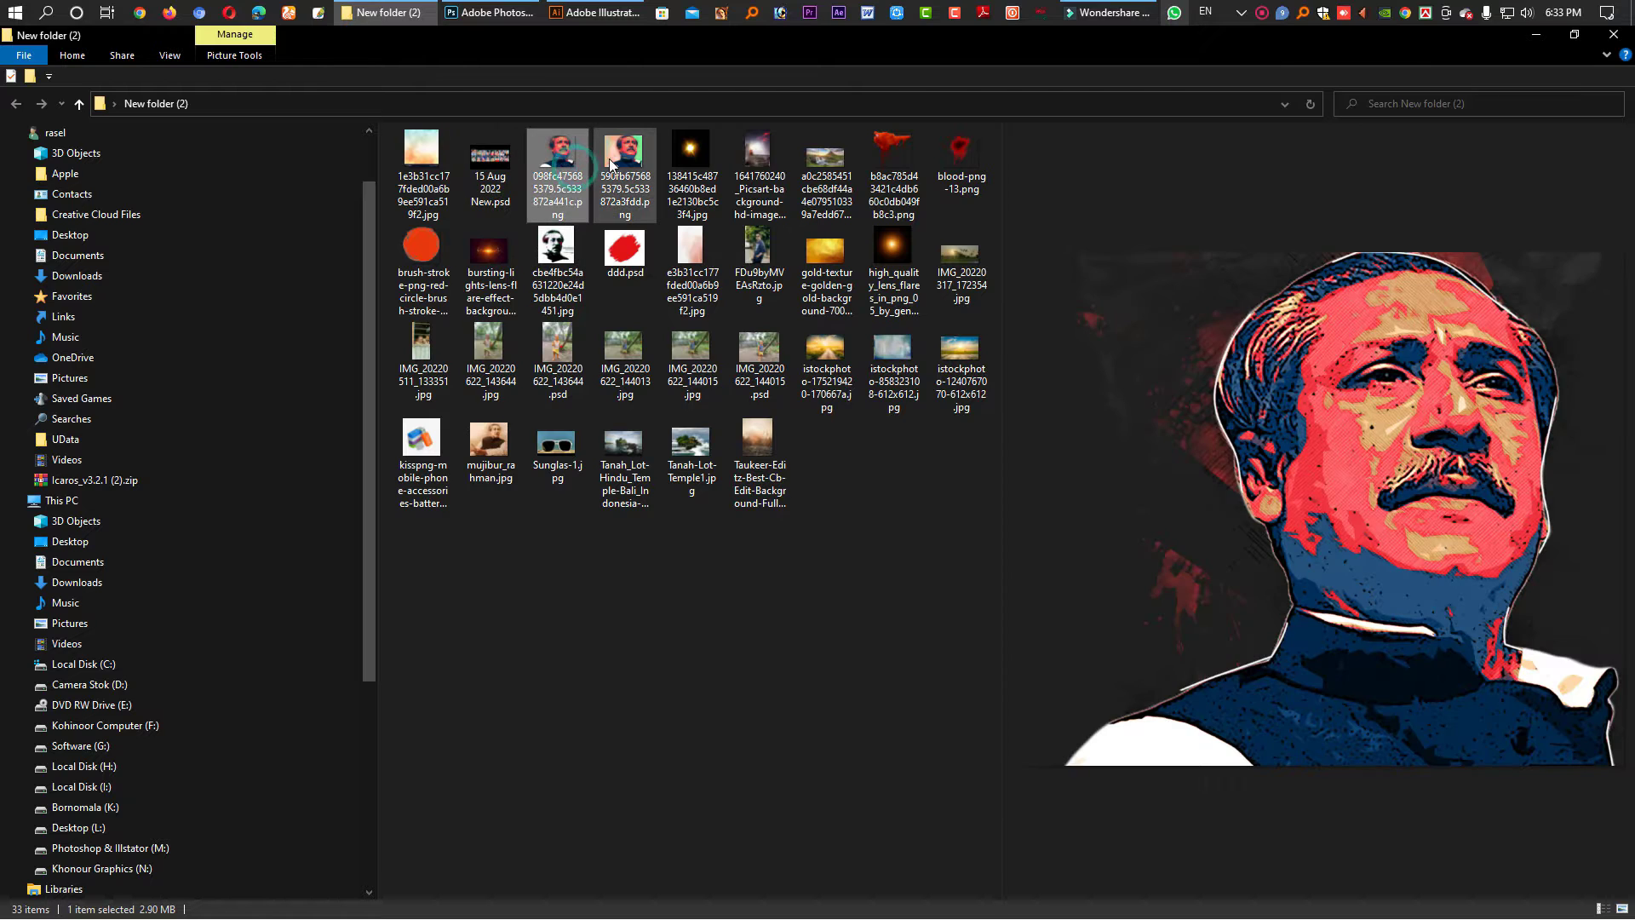
- Preview the second portrait, blood splatter and quote portrait, then return to Photoshop
click(606, 158)
click(885, 164)
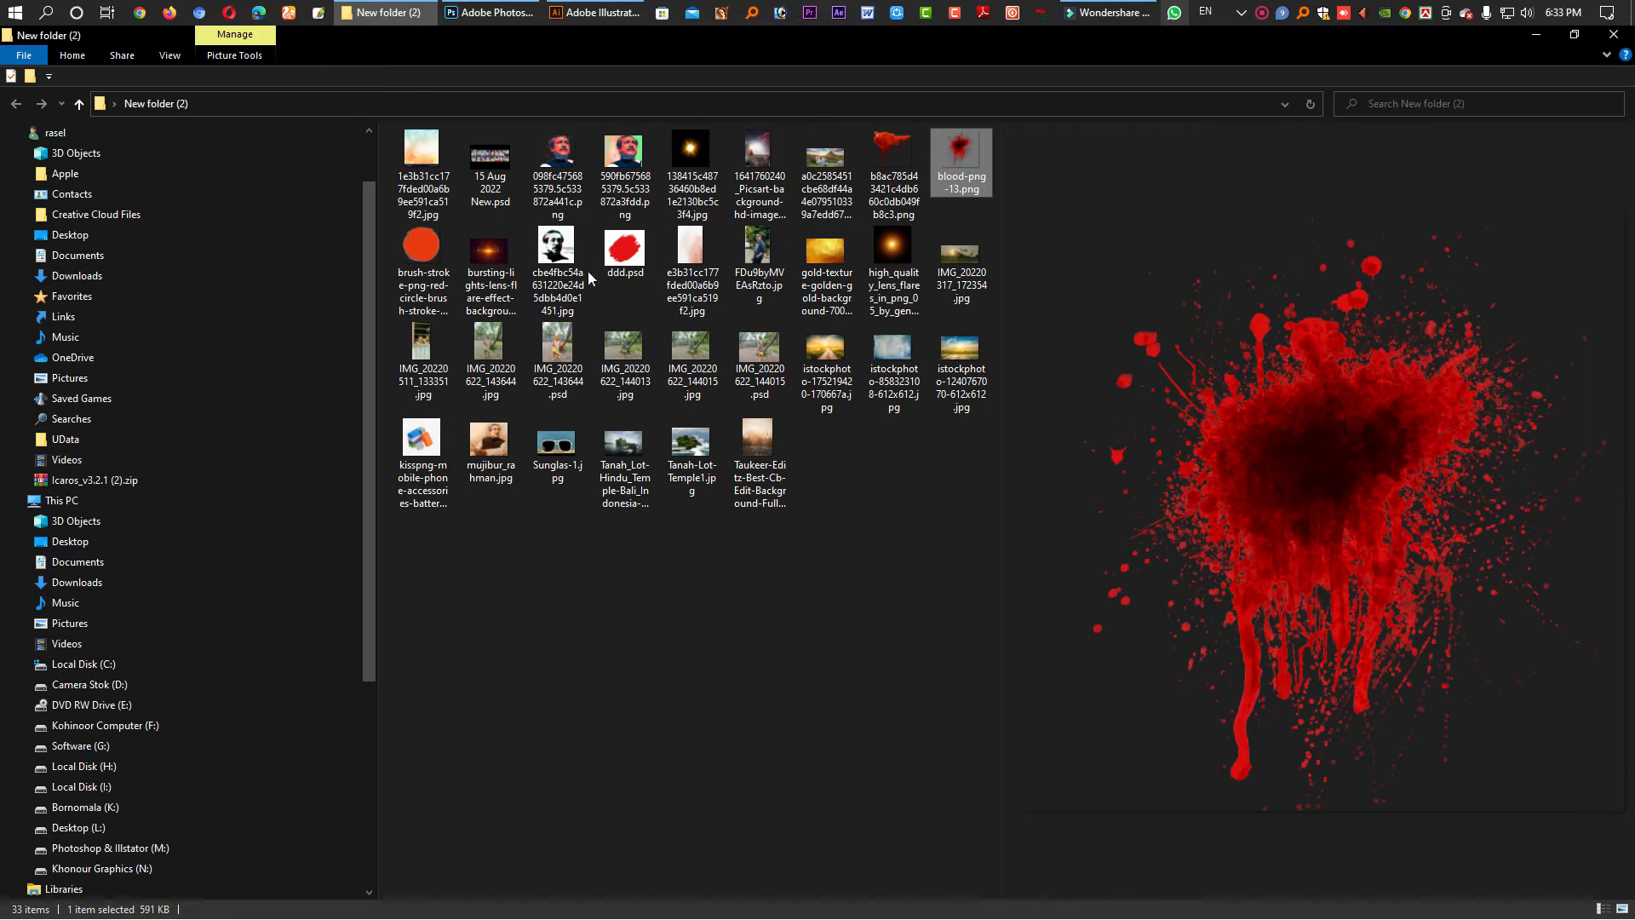
click(556, 254)
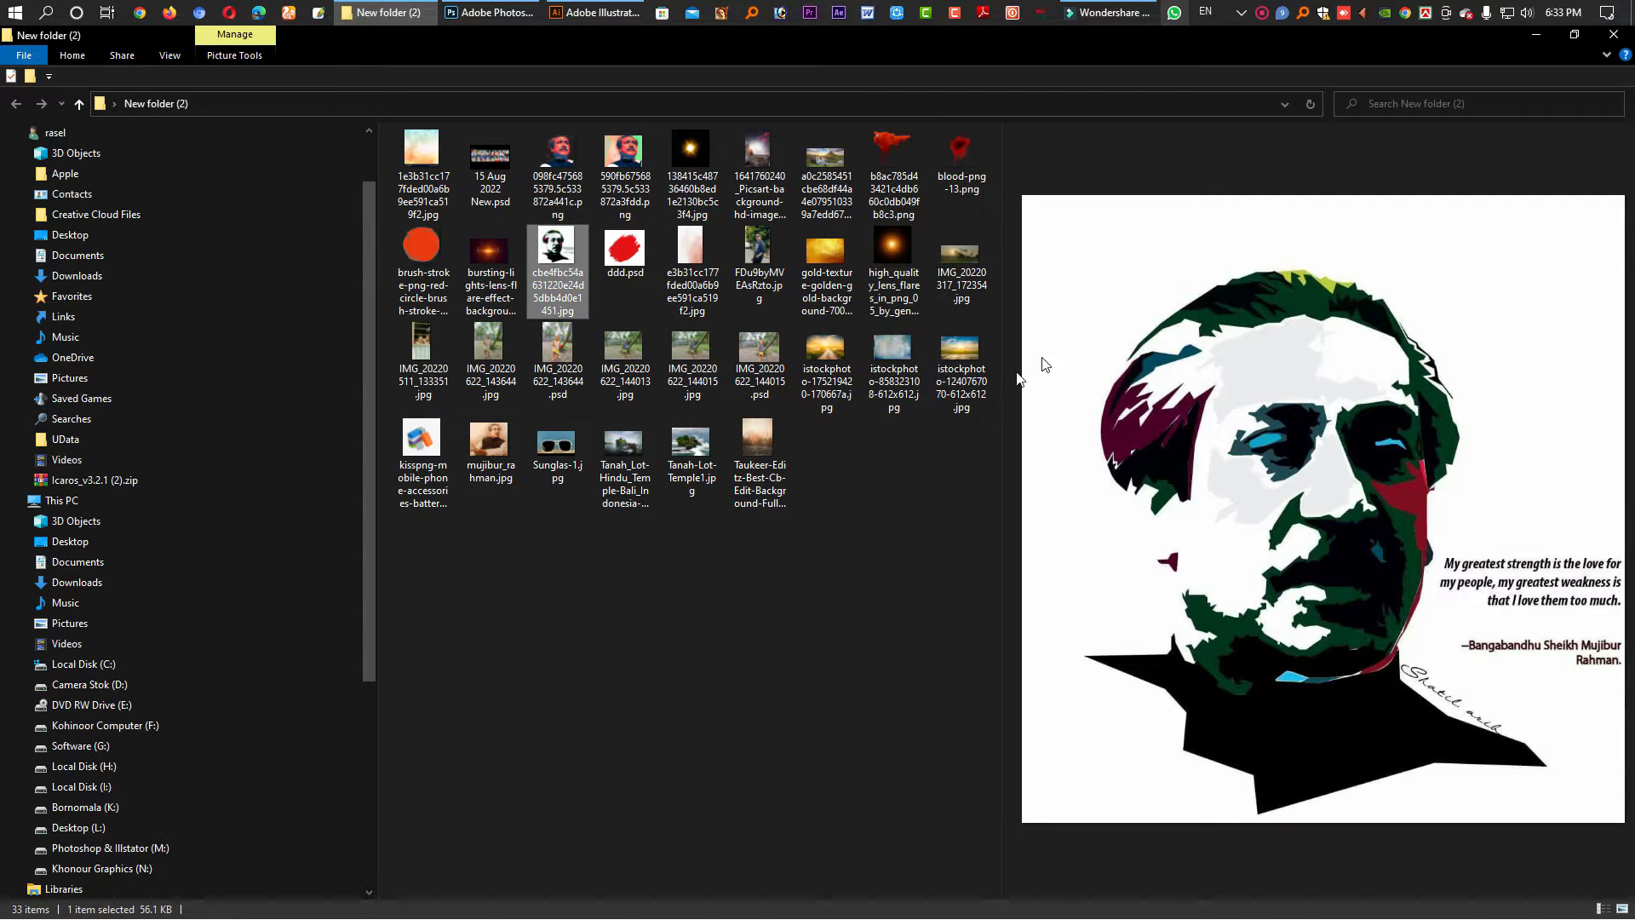
click(506, 458)
click(871, 509)
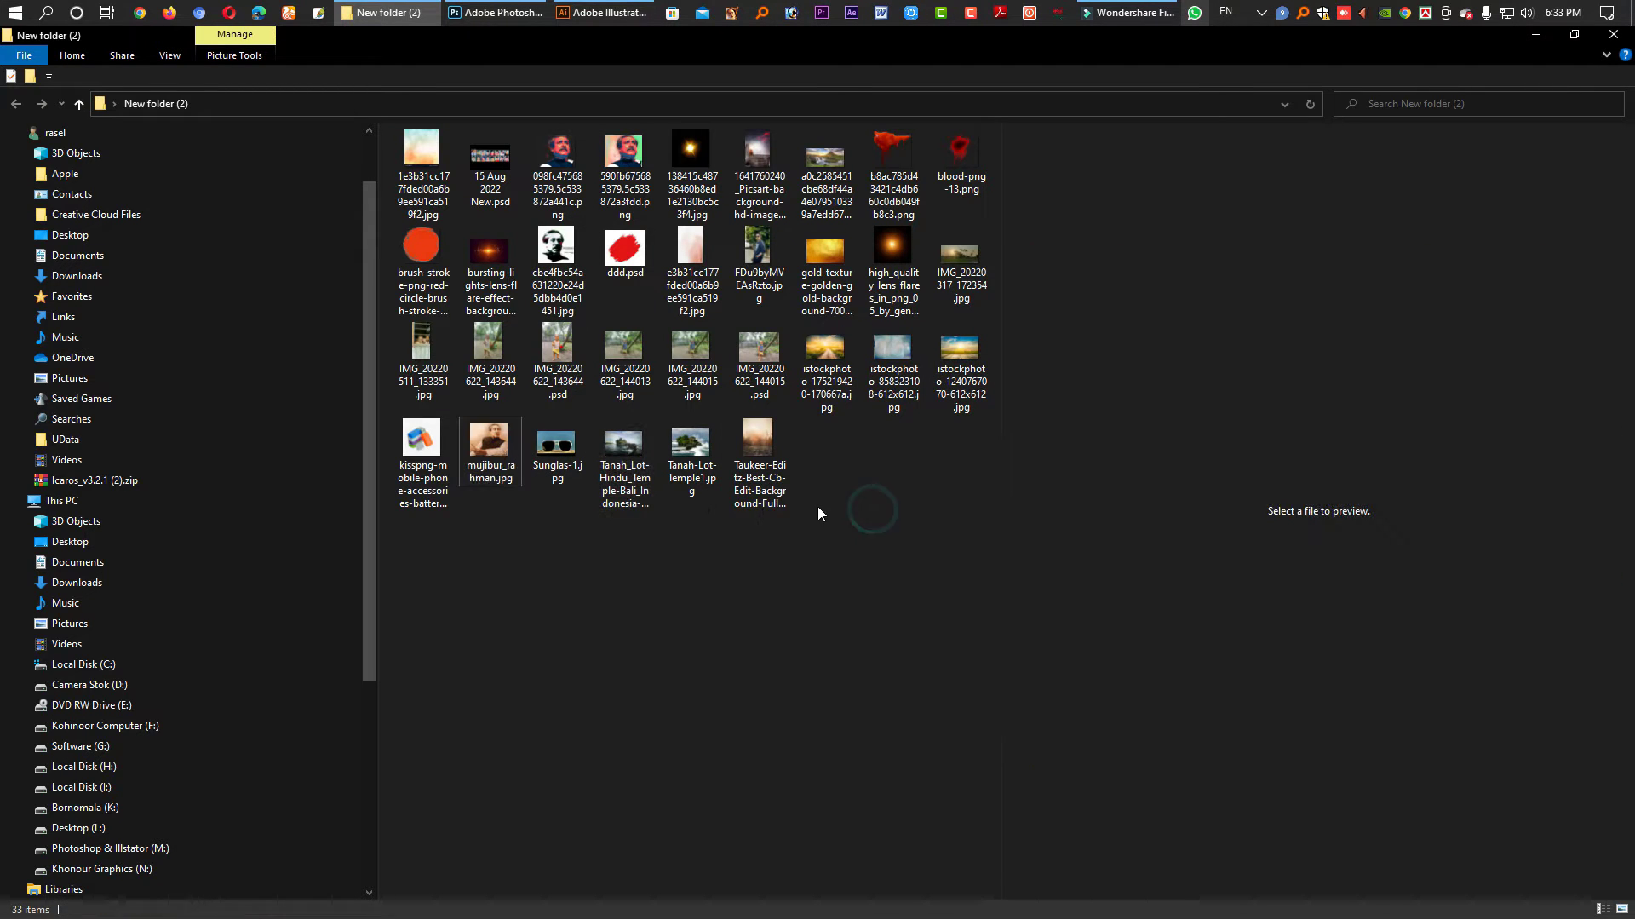
click(503, 13)
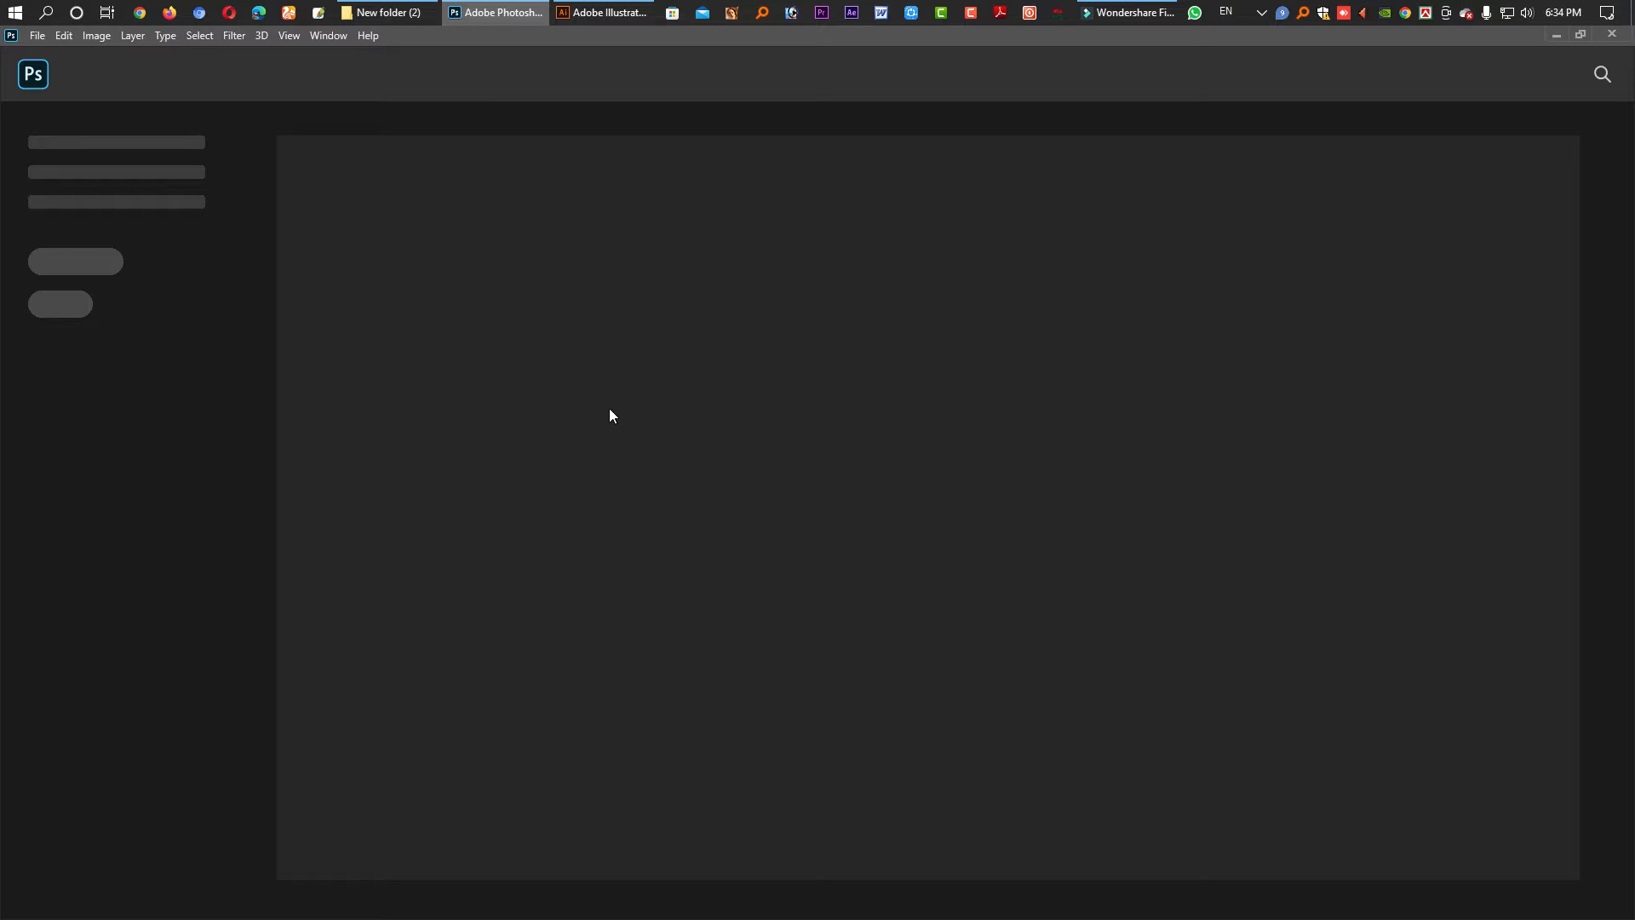
- Create Untitled-1 at 96 × 36 inches, 70 ppi, CMYK Color, with a white background
key(ctrl+n)
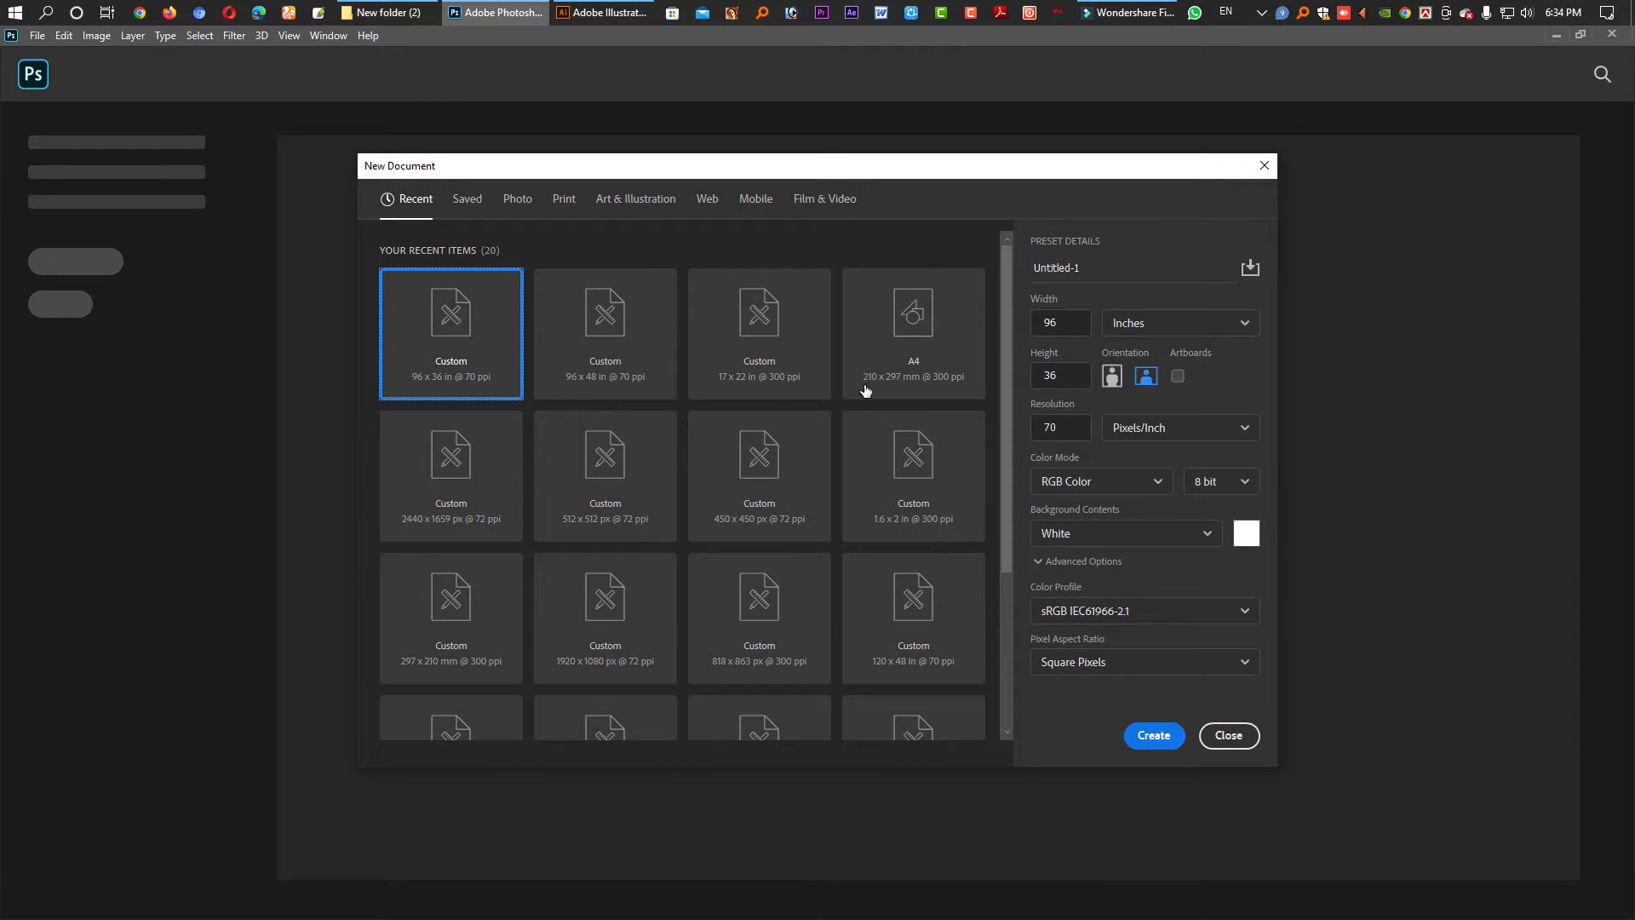
click(1071, 325)
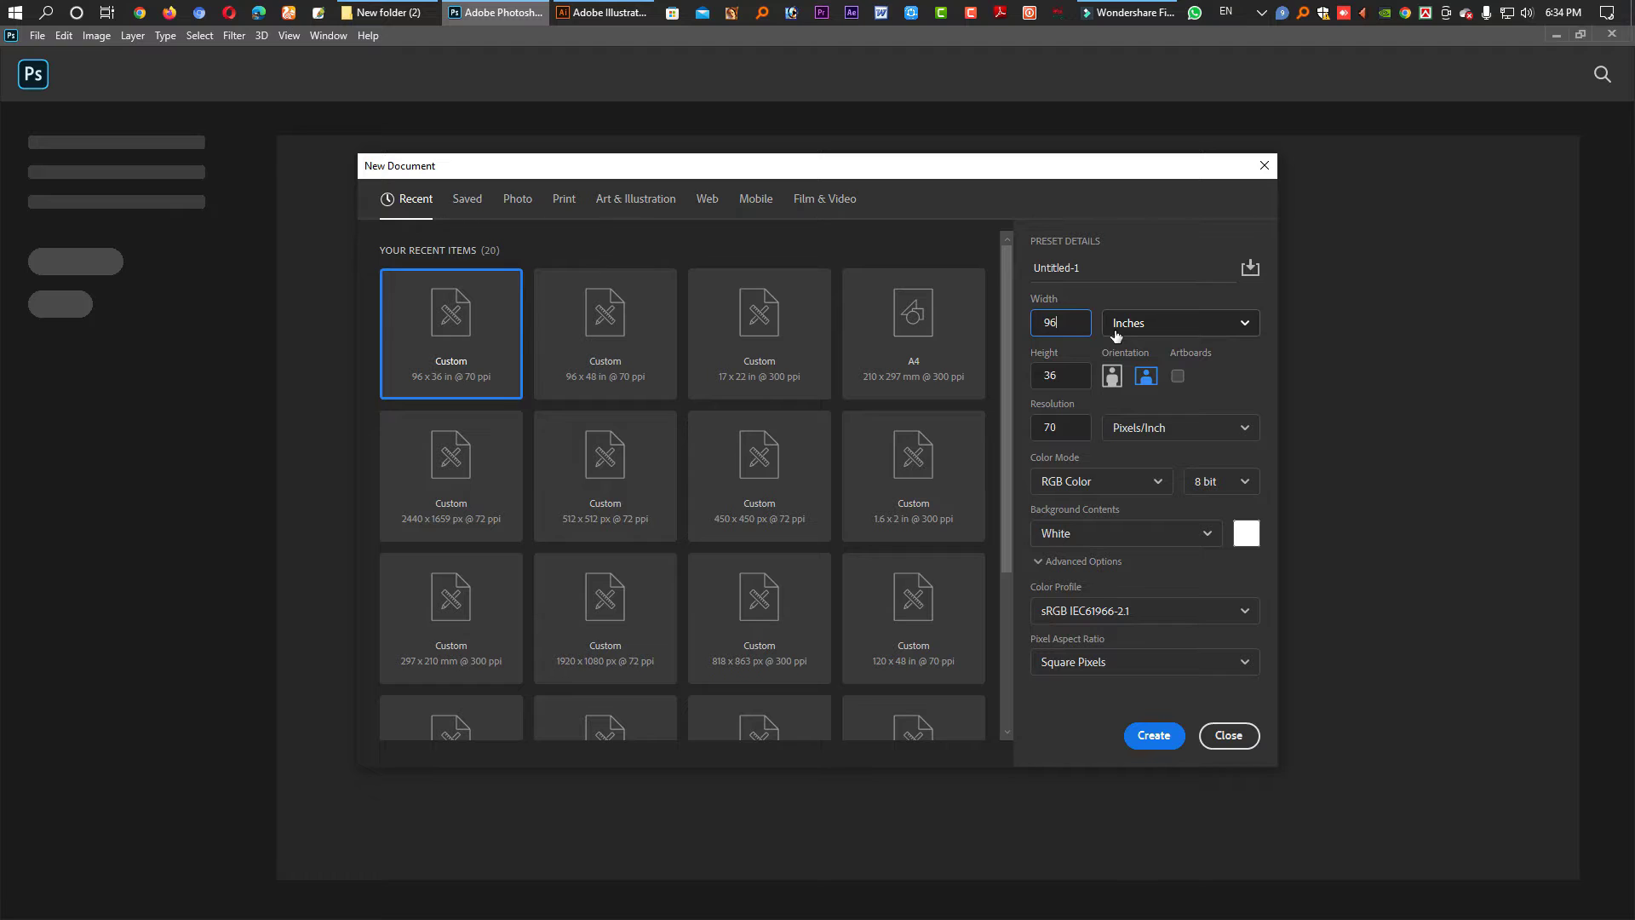
double_click(1075, 378)
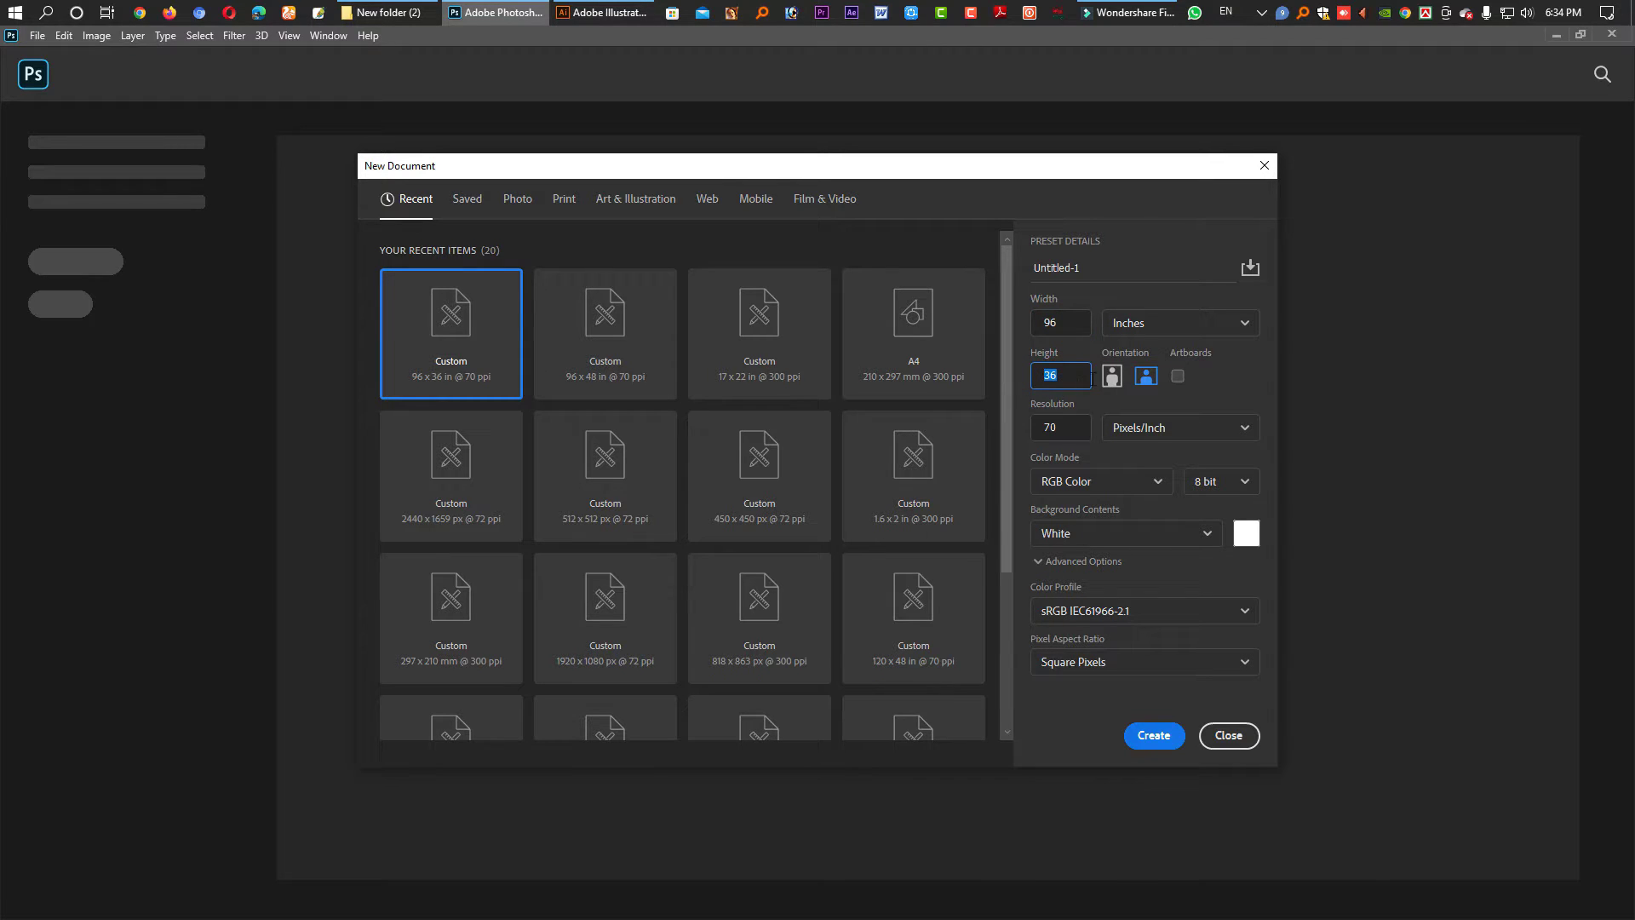
click(1069, 429)
click(1049, 323)
click(1071, 421)
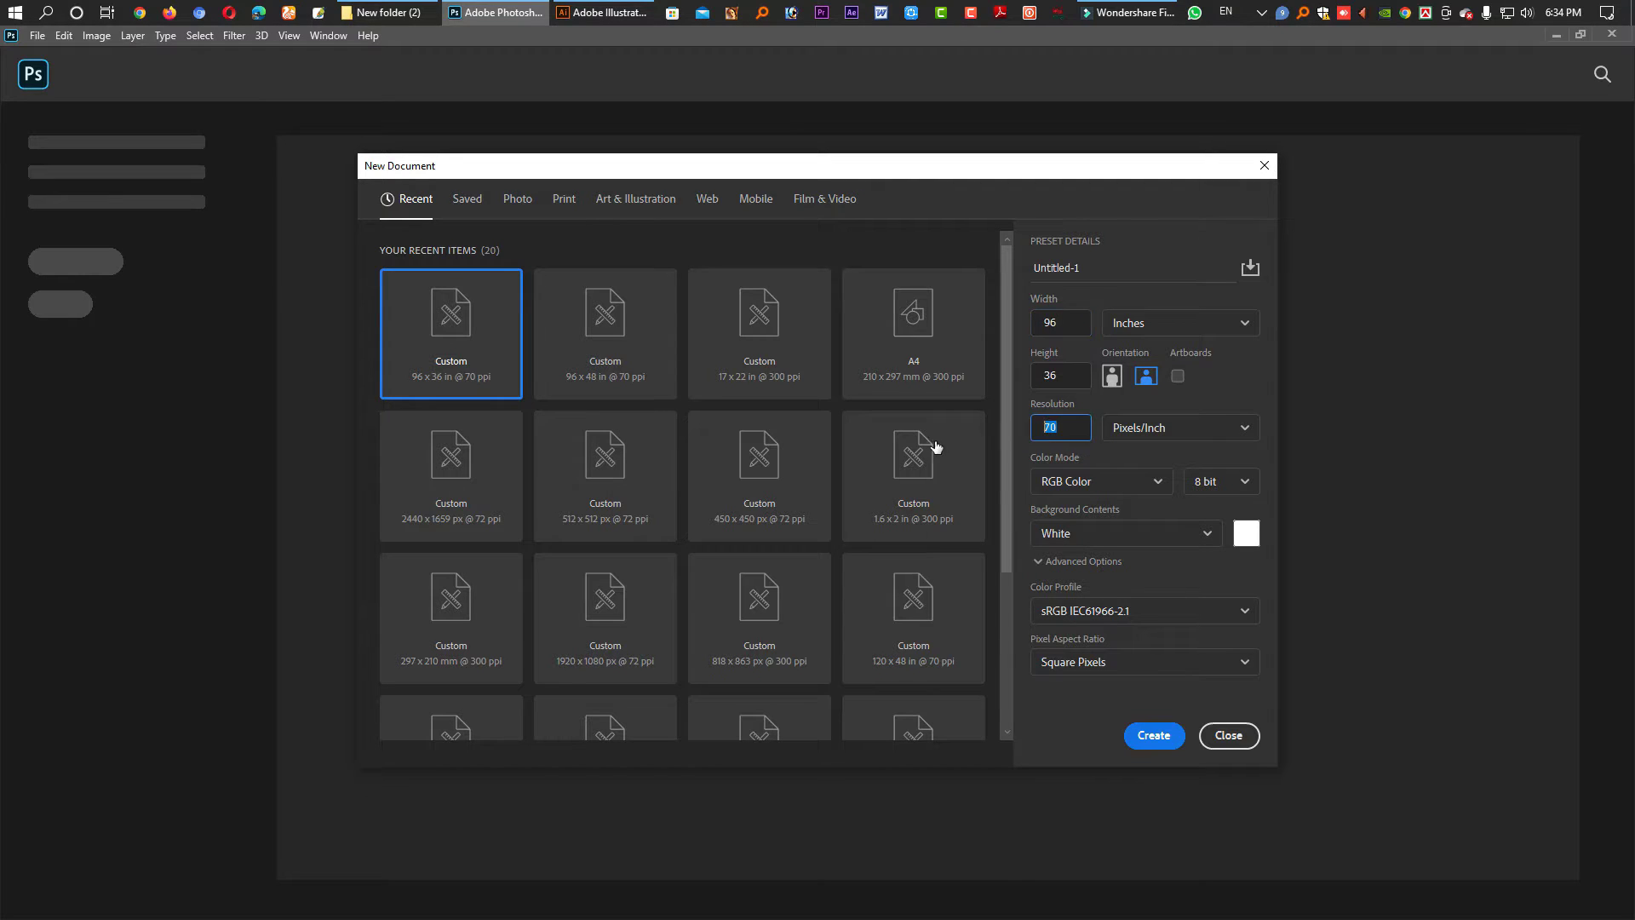
click(1068, 325)
click(1066, 479)
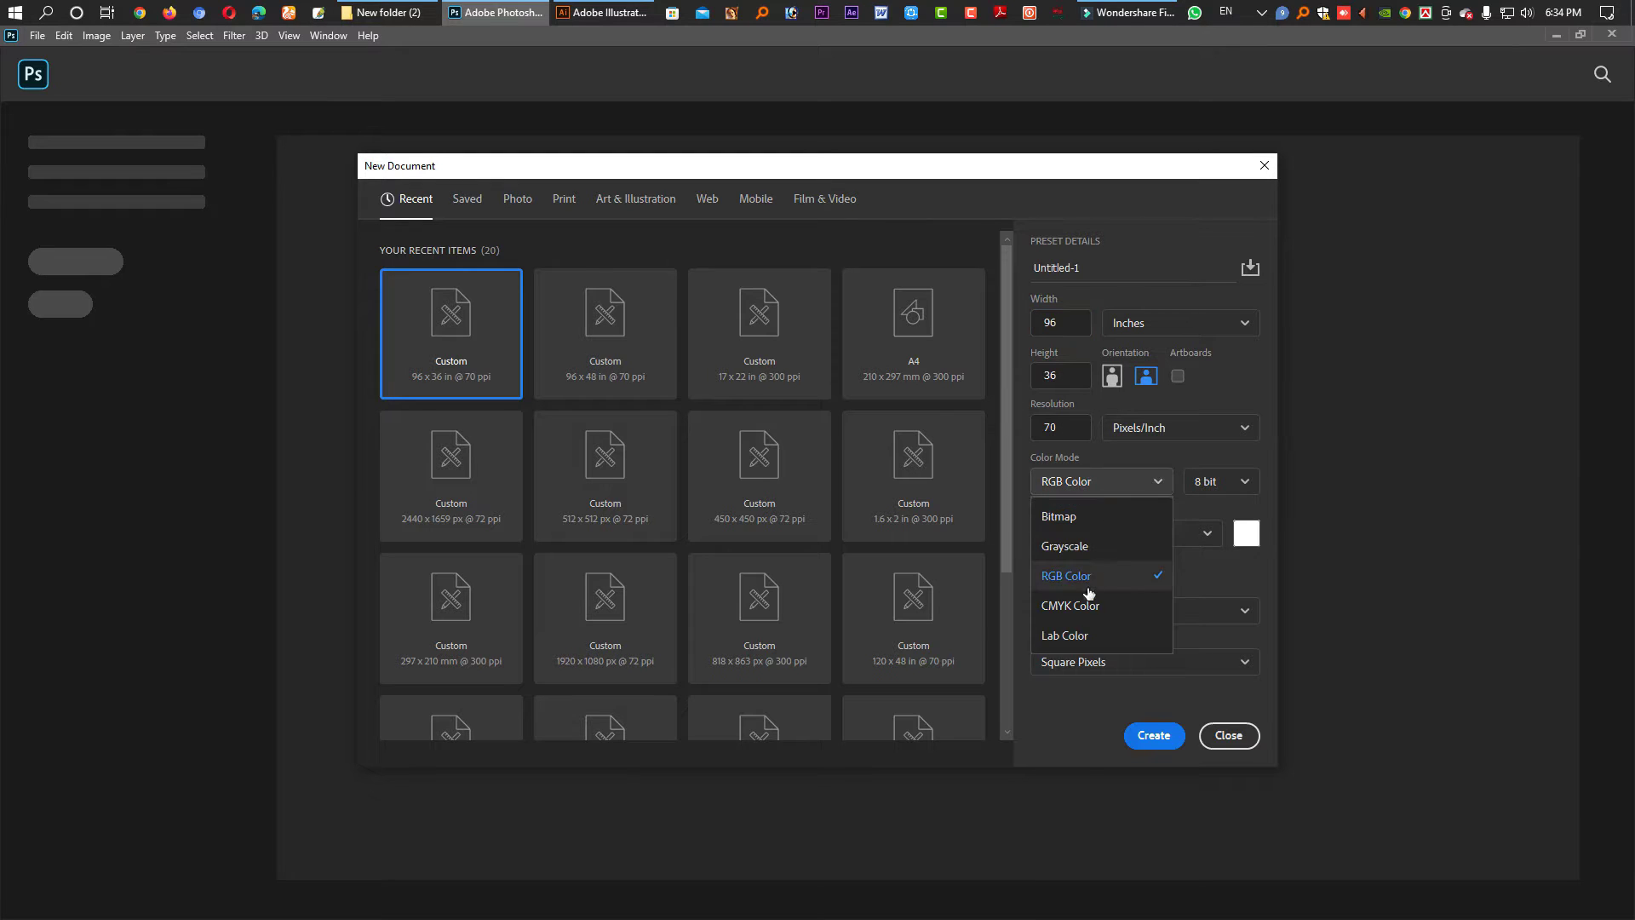
click(1083, 610)
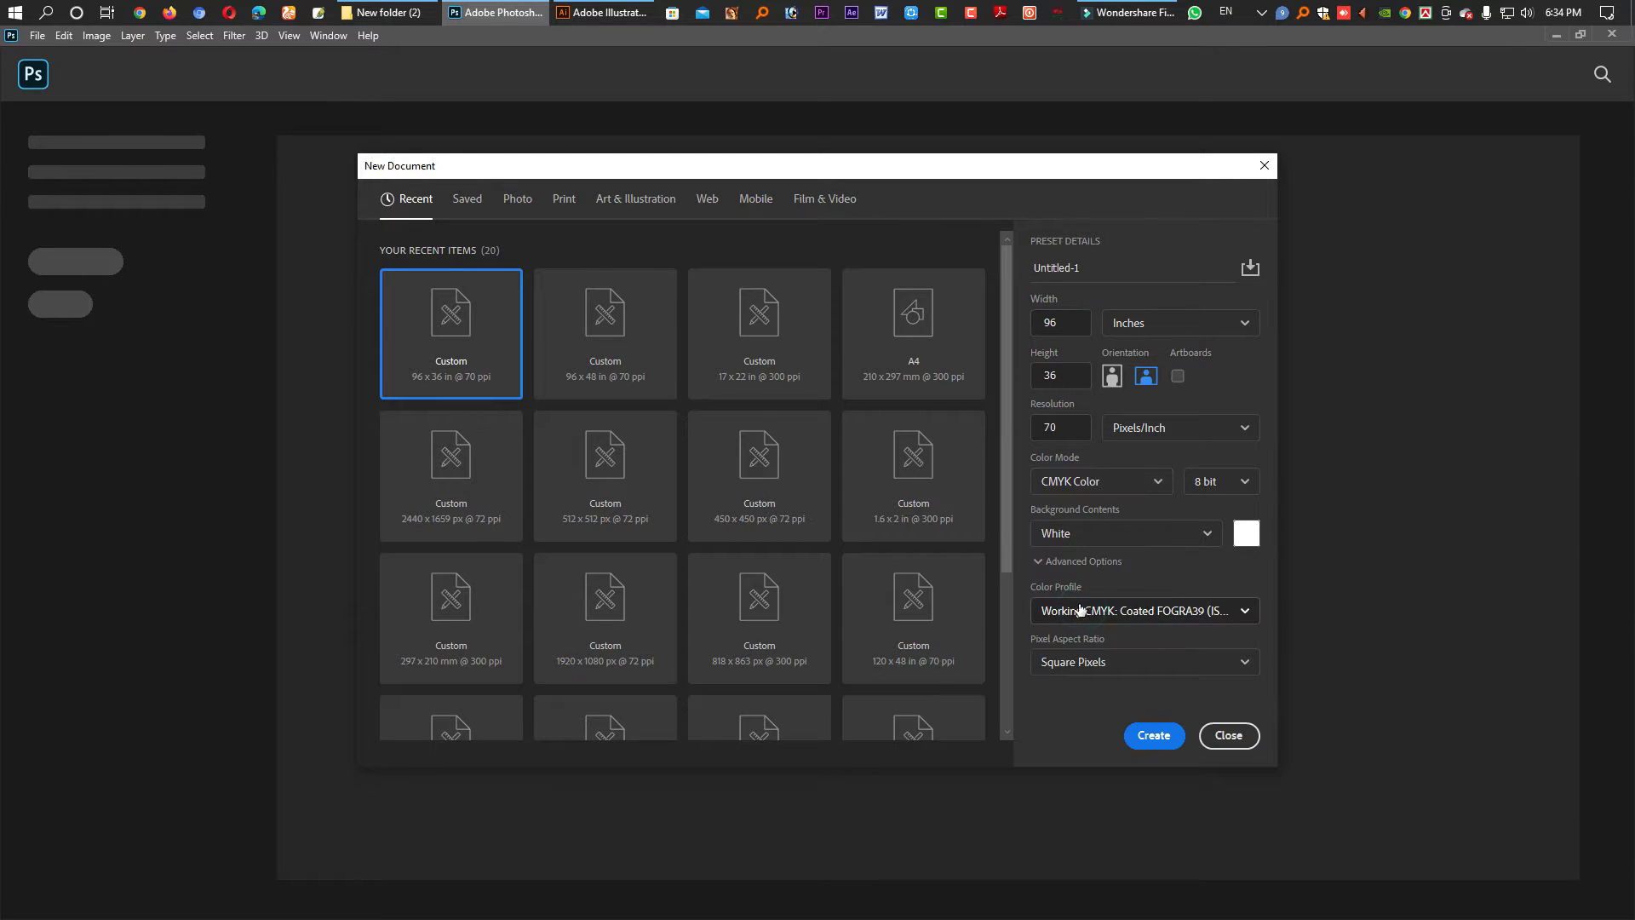
click(1160, 745)
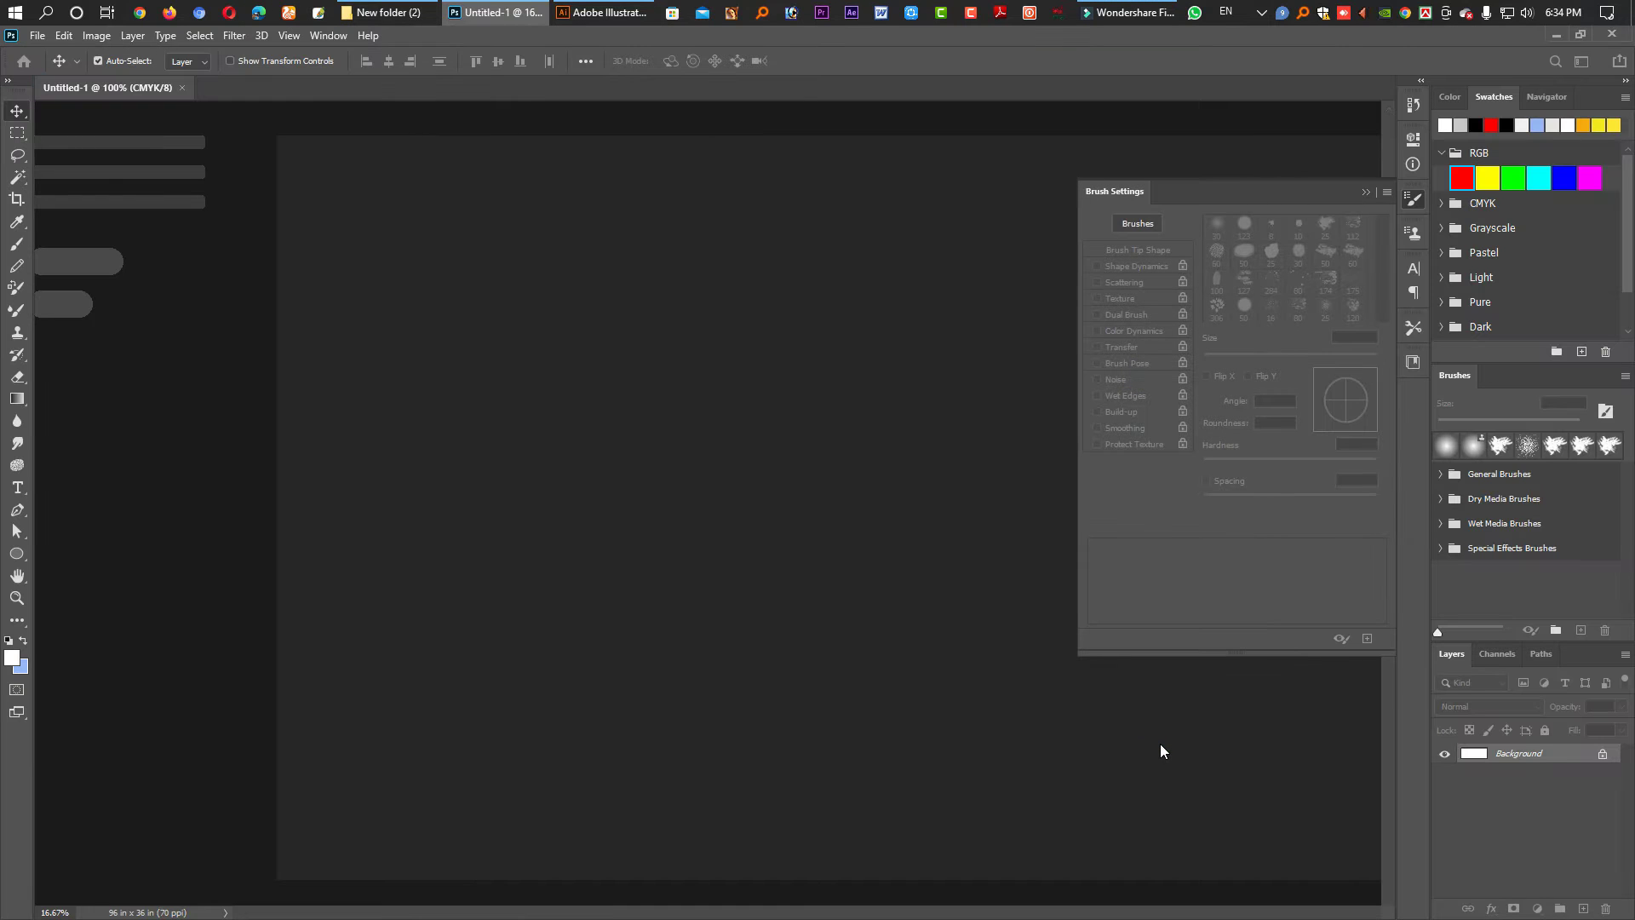
- Add Layer 1 filled with light grey (K 39%) and pick the Brush tool
key(Tab)
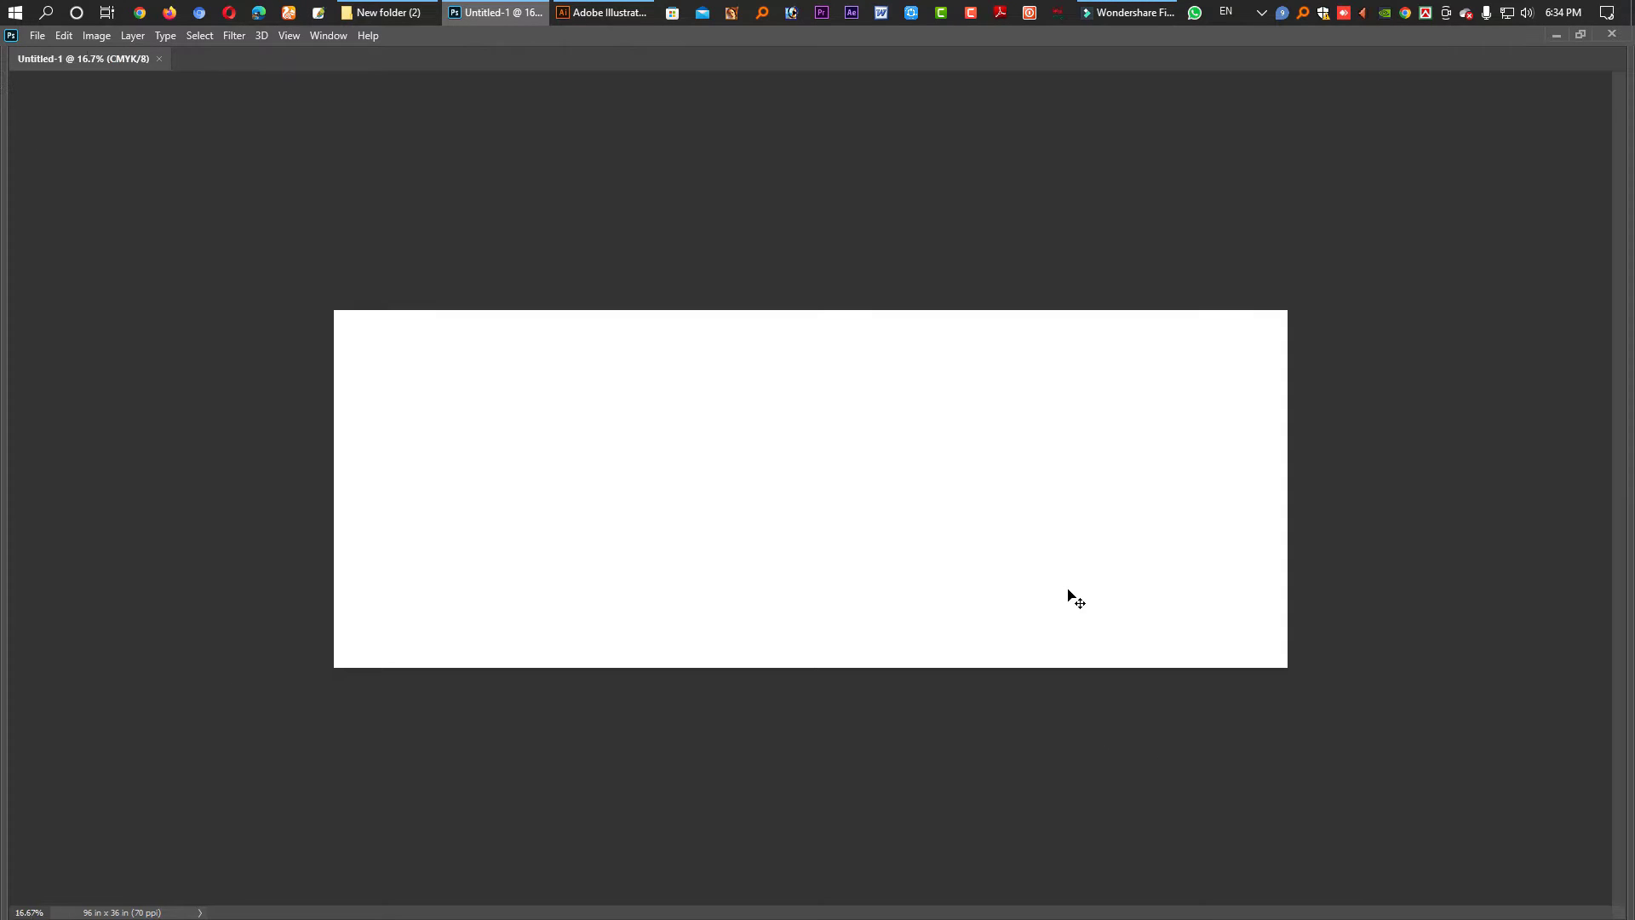
scroll(979, 534, down, 3)
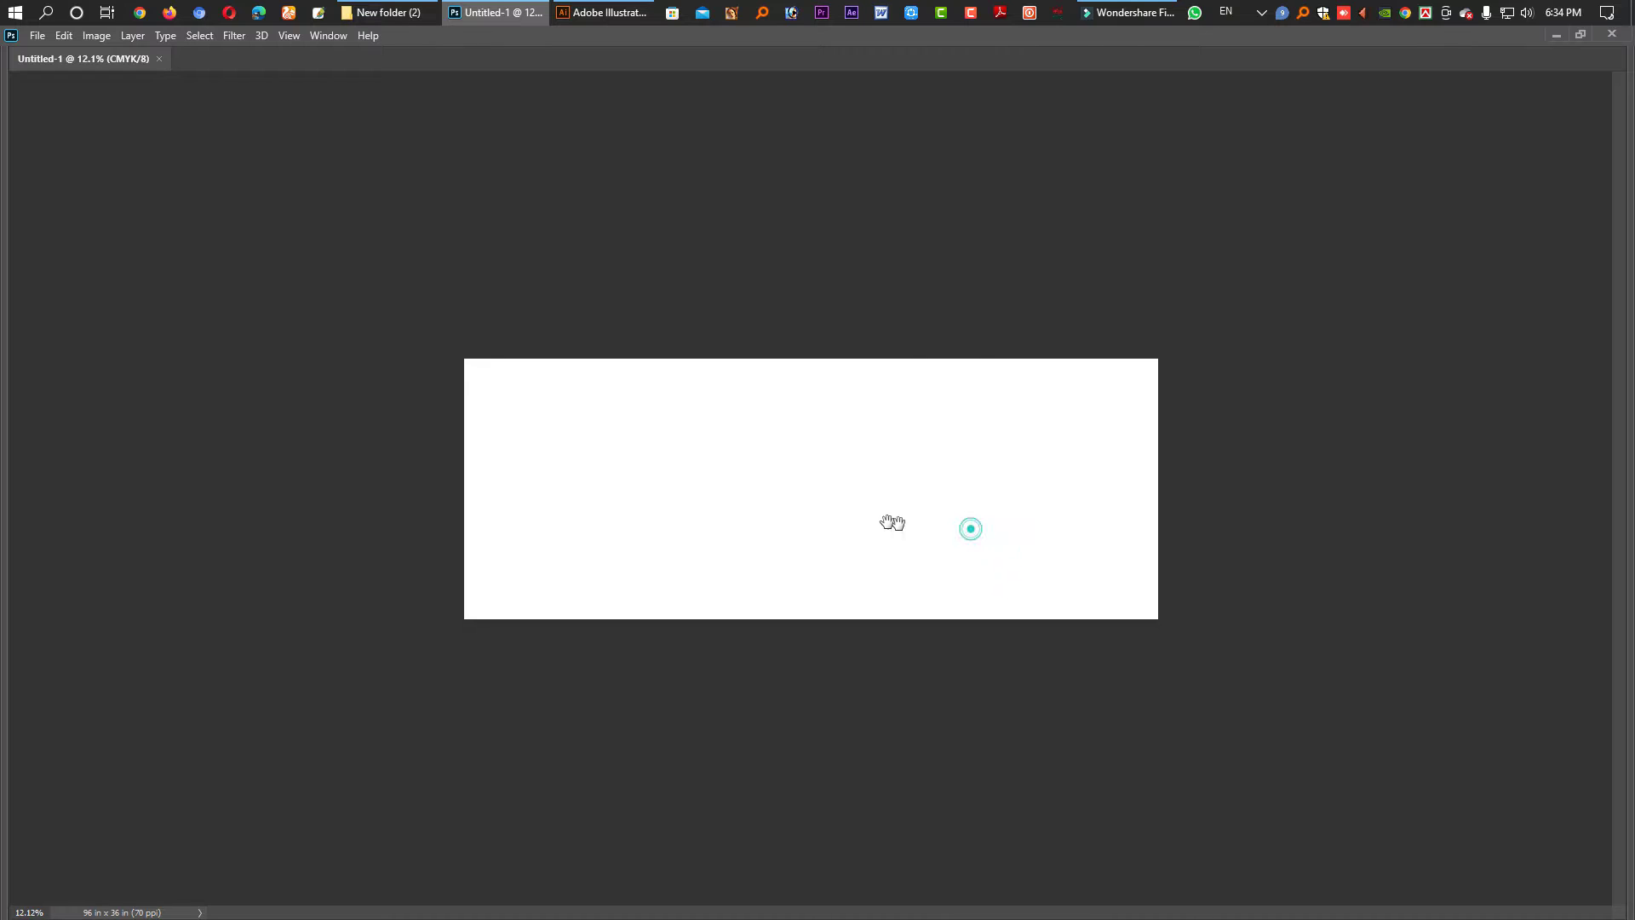
key(Tab)
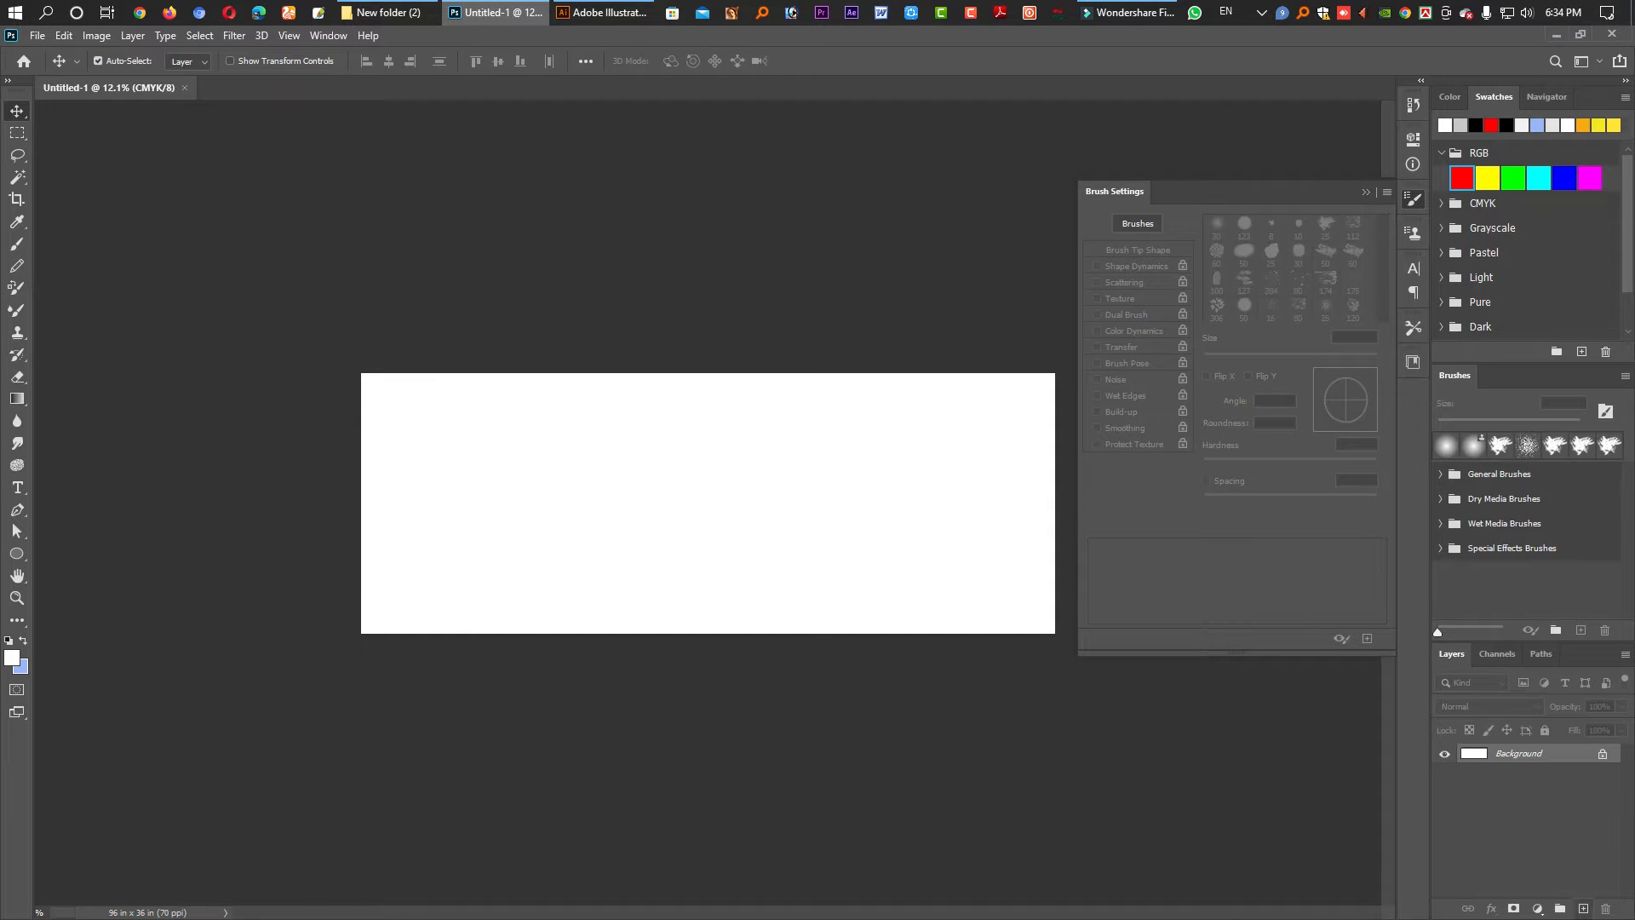
click(1582, 909)
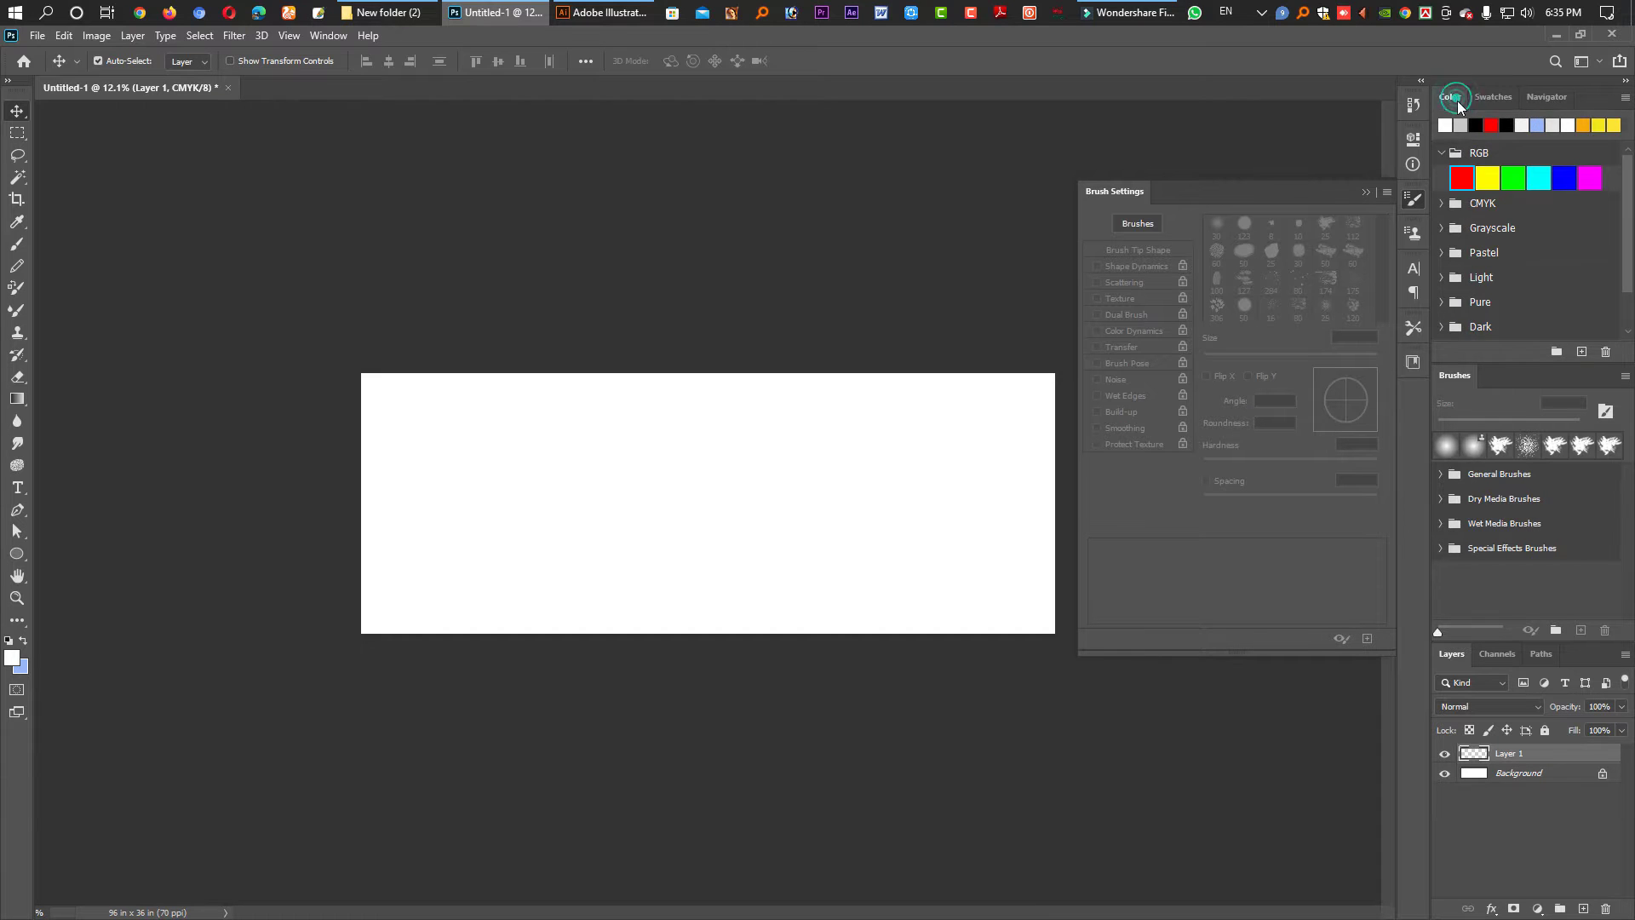
click(1450, 98)
click(1519, 162)
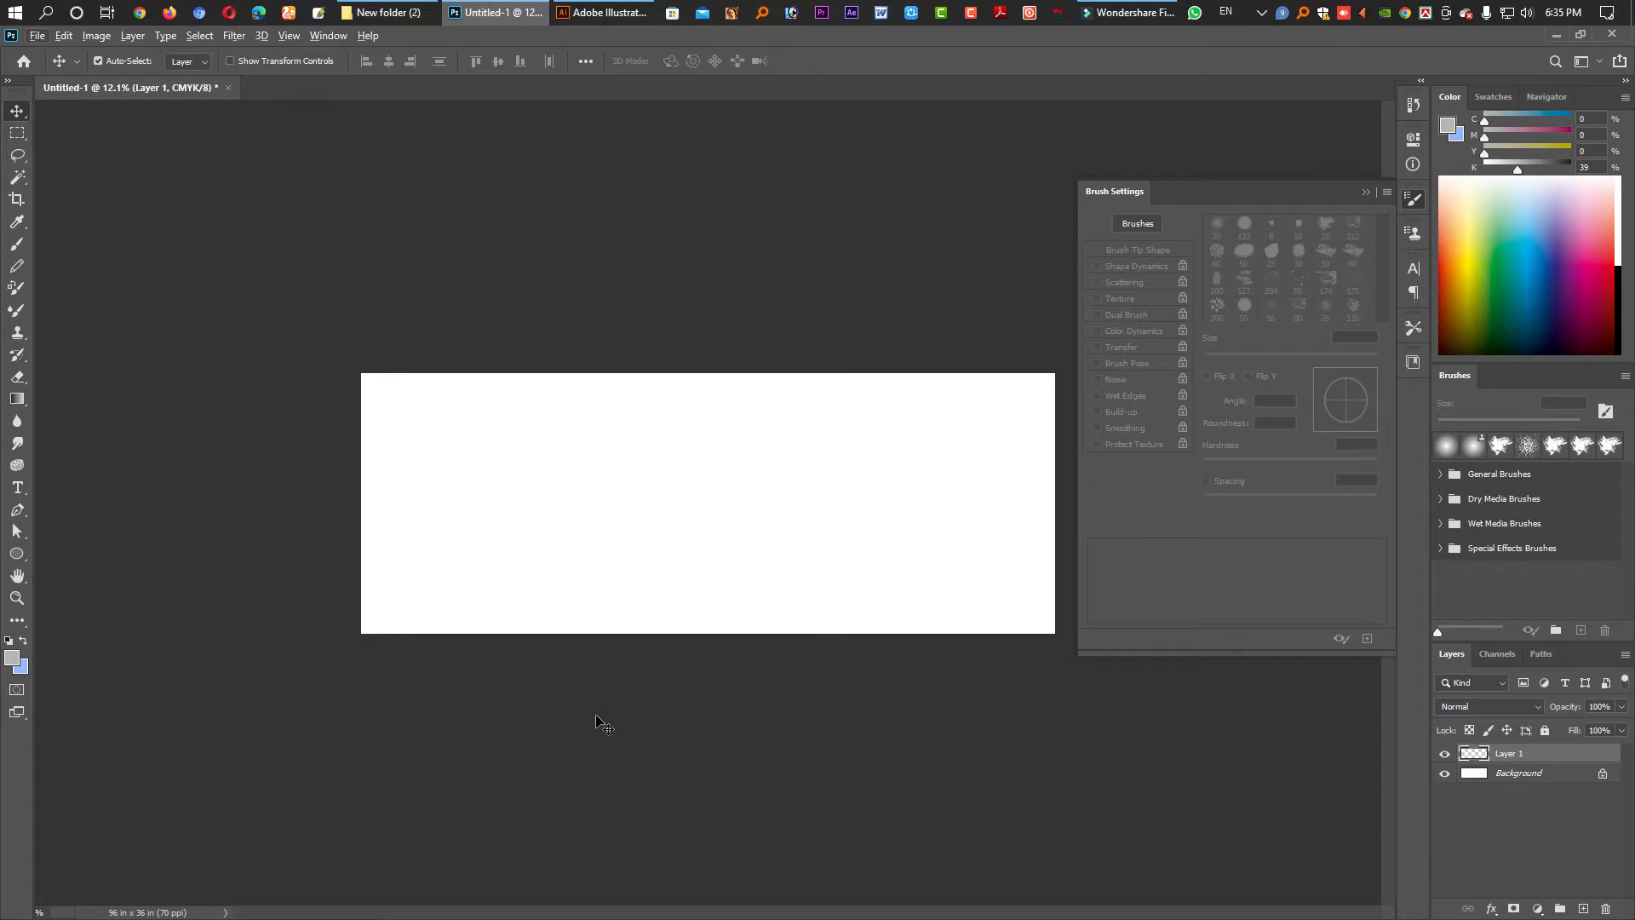
key(alt+BackSpace)
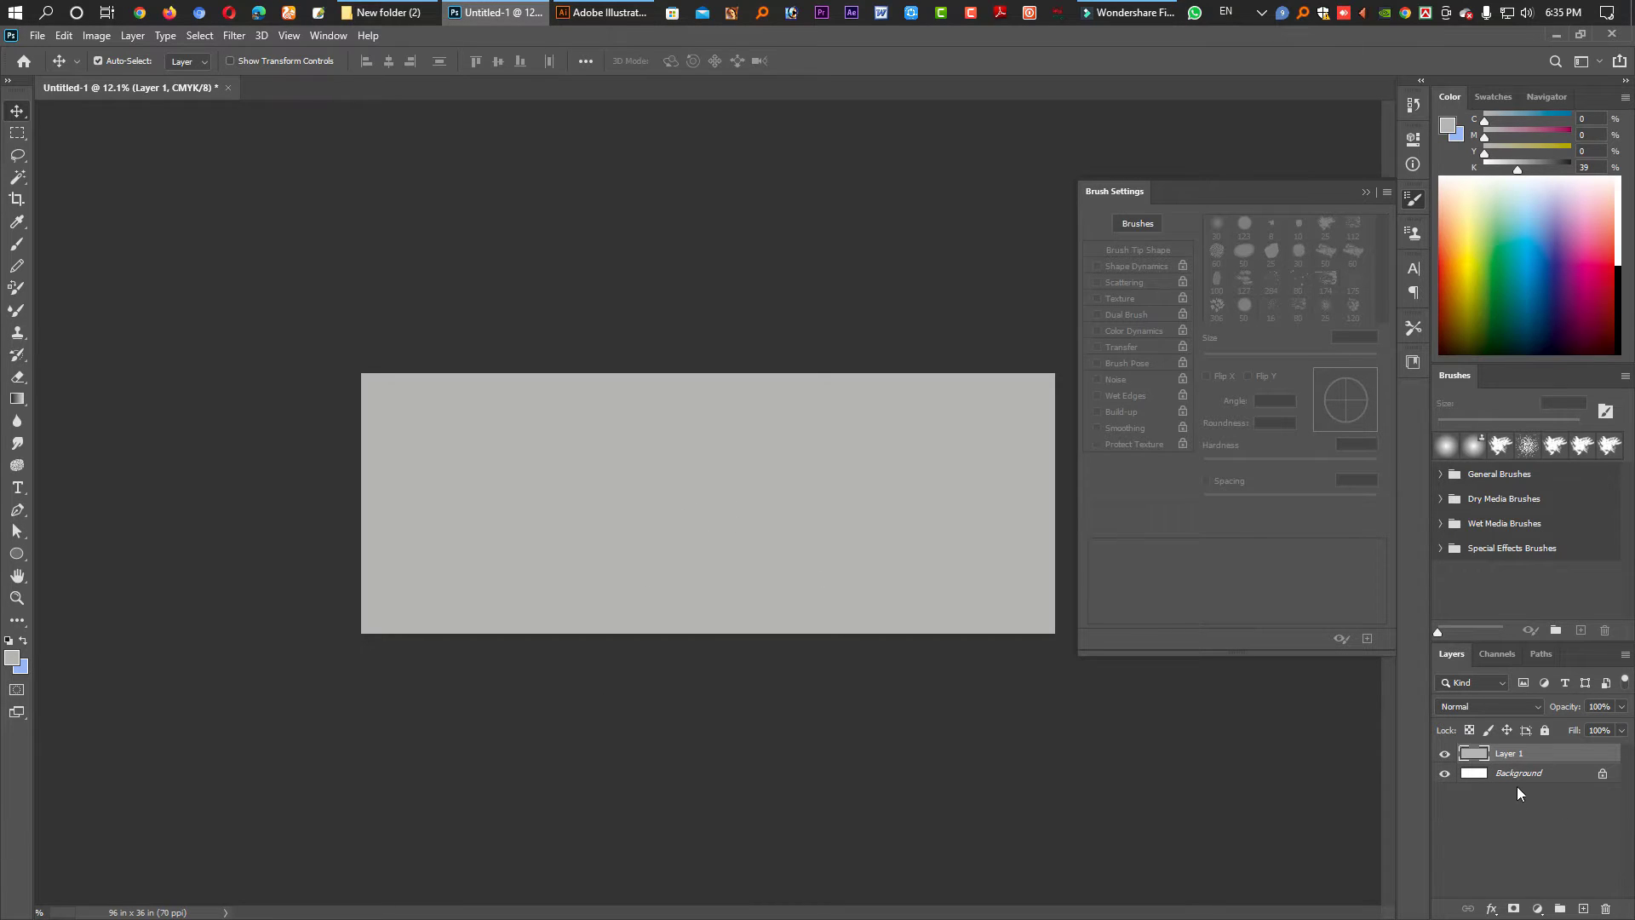
click(17, 244)
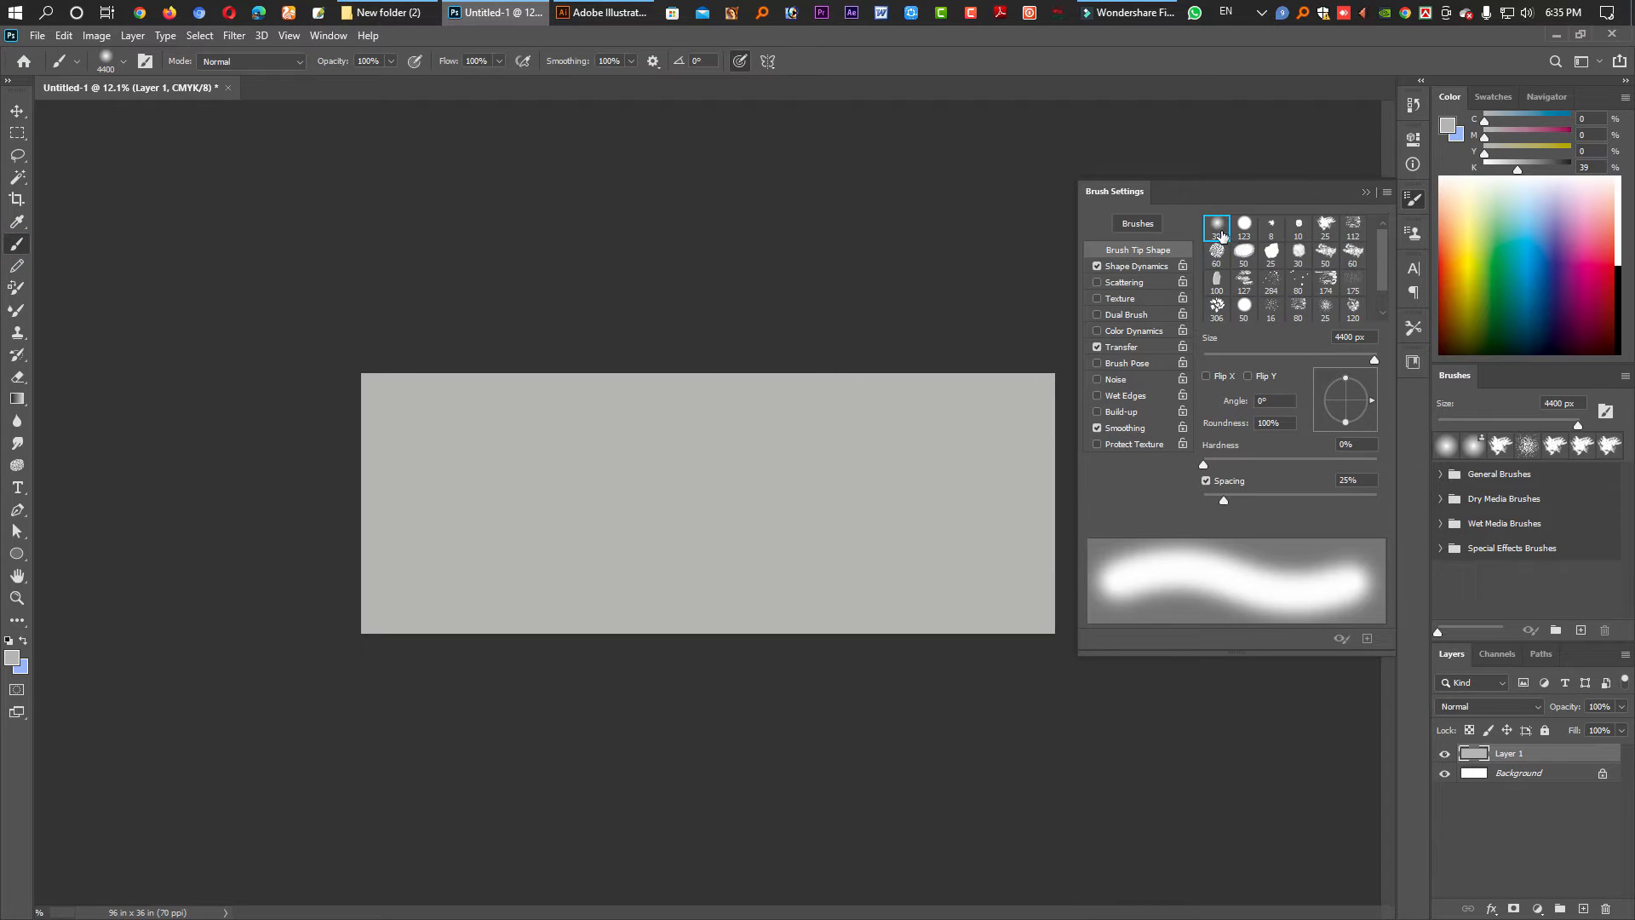
- Choose the soft round brush tip and enlarge it to 5000 px
click(1218, 227)
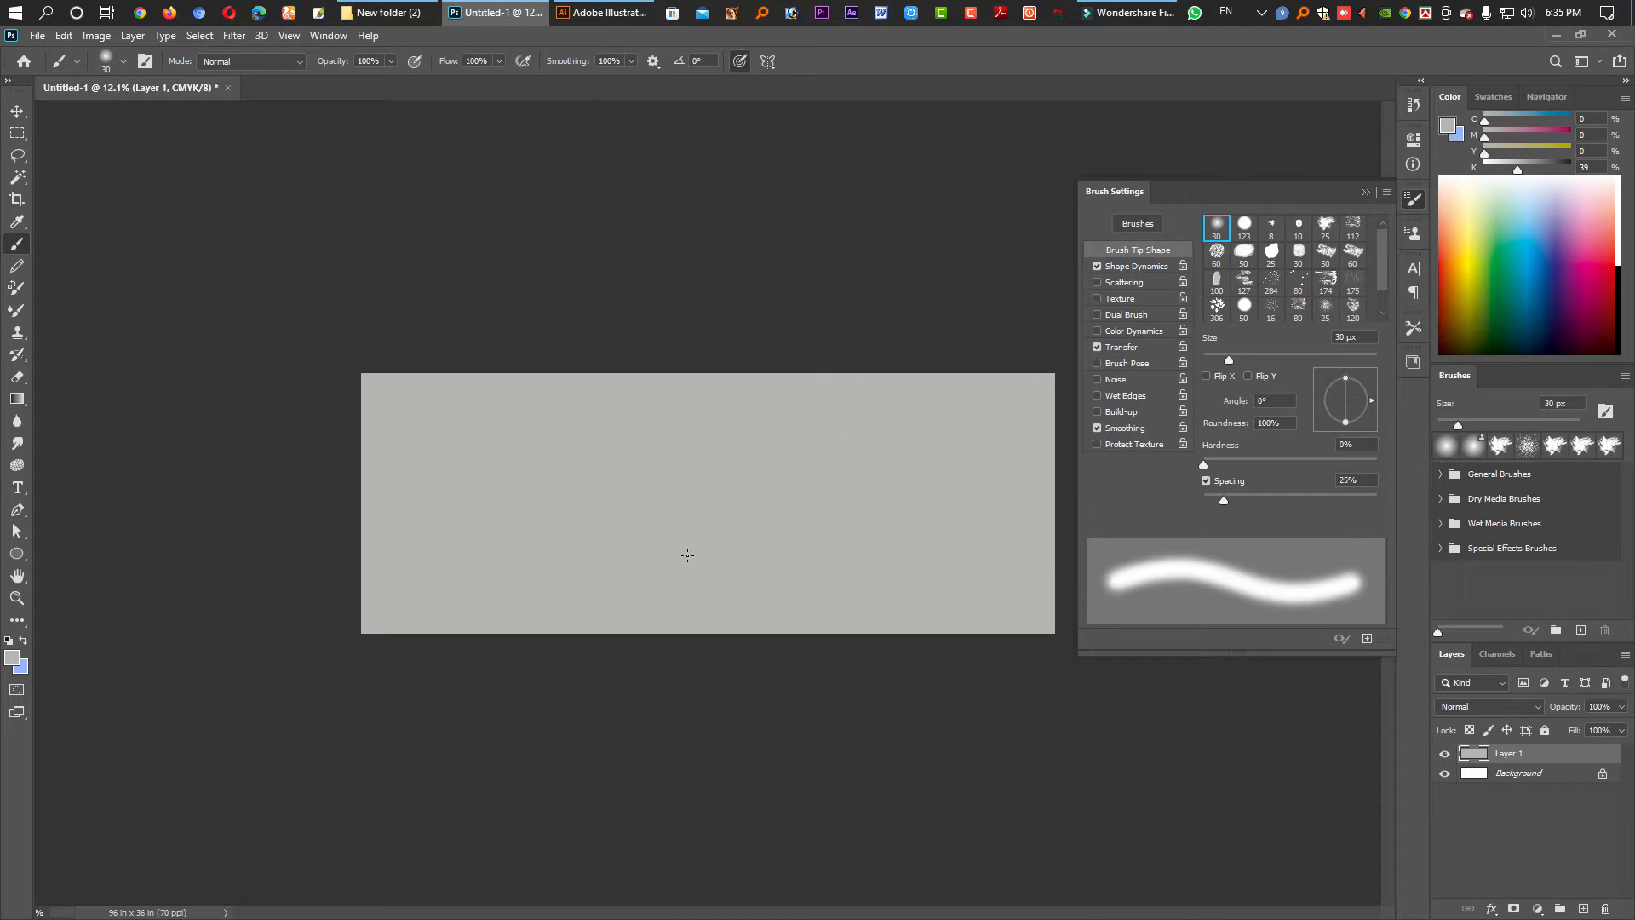
key(bracketright)
key(bracketright)
key(bracketright)
key(bracketright)
key(bracketright)
key(bracketright)
key(bracketright)
key(bracketright)
key(bracketright)
key(bracketright)
key(bracketright)
key(bracketright)
key(bracketright)
key(bracketright)
key(bracketright)
key(bracketright)
key(bracketright)
key(bracketright)
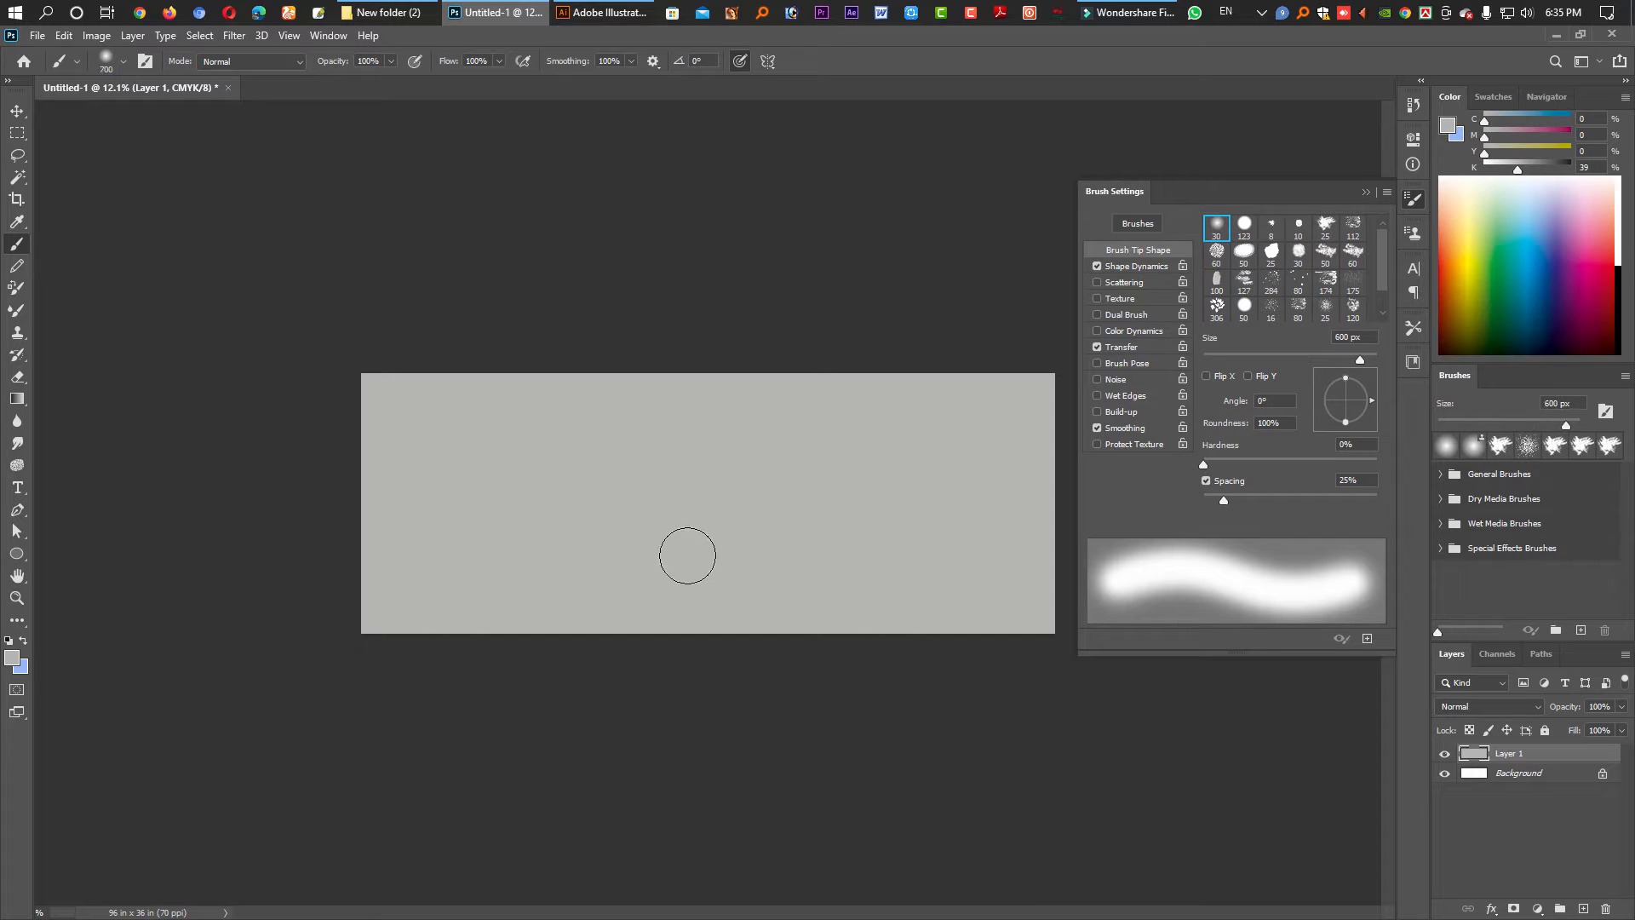
key(bracketright)
key(bracketright)
key(bracketright)
key(bracketright)
key(bracketright)
key(bracketright)
key(bracketright)
key(bracketright)
key(bracketright)
key(bracketright)
key(bracketright)
key(bracketright)
key(bracketright)
key(bracketright)
key(bracketright)
key(bracketright)
key(bracketright)
key(bracketright)
key(bracketright)
key(bracketright)
key(bracketright)
key(bracketright)
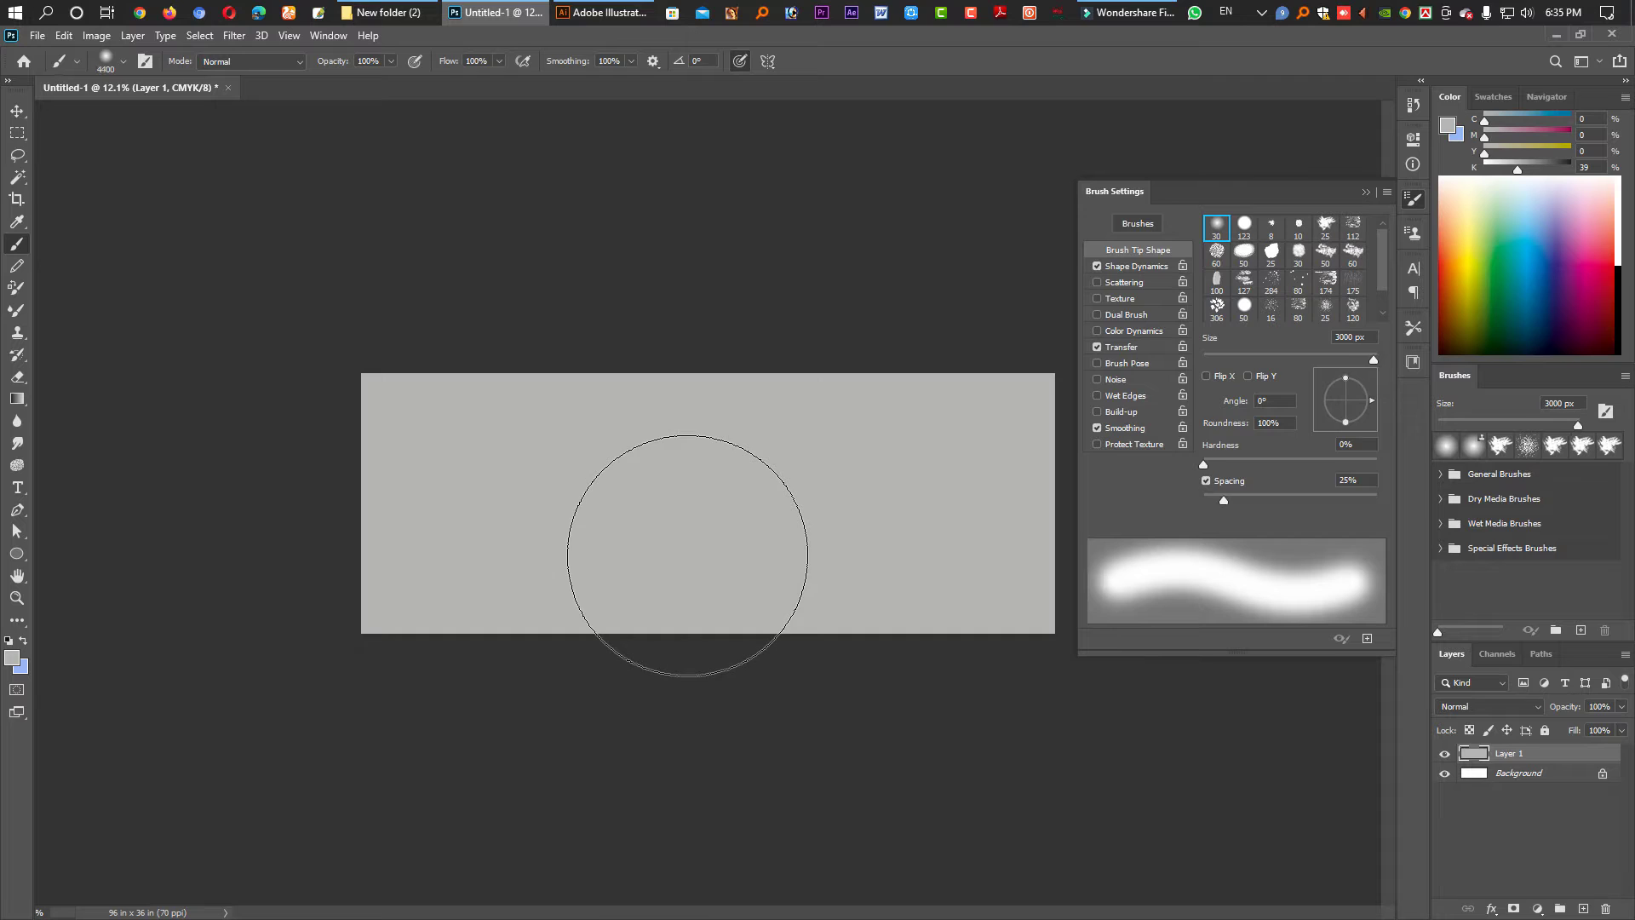
key(bracketright)
key(bracketright)
key(bracketright)
key(bracketright)
key(bracketright)
key(bracketright)
key(bracketright)
key(bracketright)
key(bracketright)
key(bracketright)
key(bracketright)
key(bracketright)
key(bracketright)
key(bracketright)
key(bracketright)
key(bracketright)
key(bracketright)
key(bracketright)
key(bracketright)
key(bracketright)
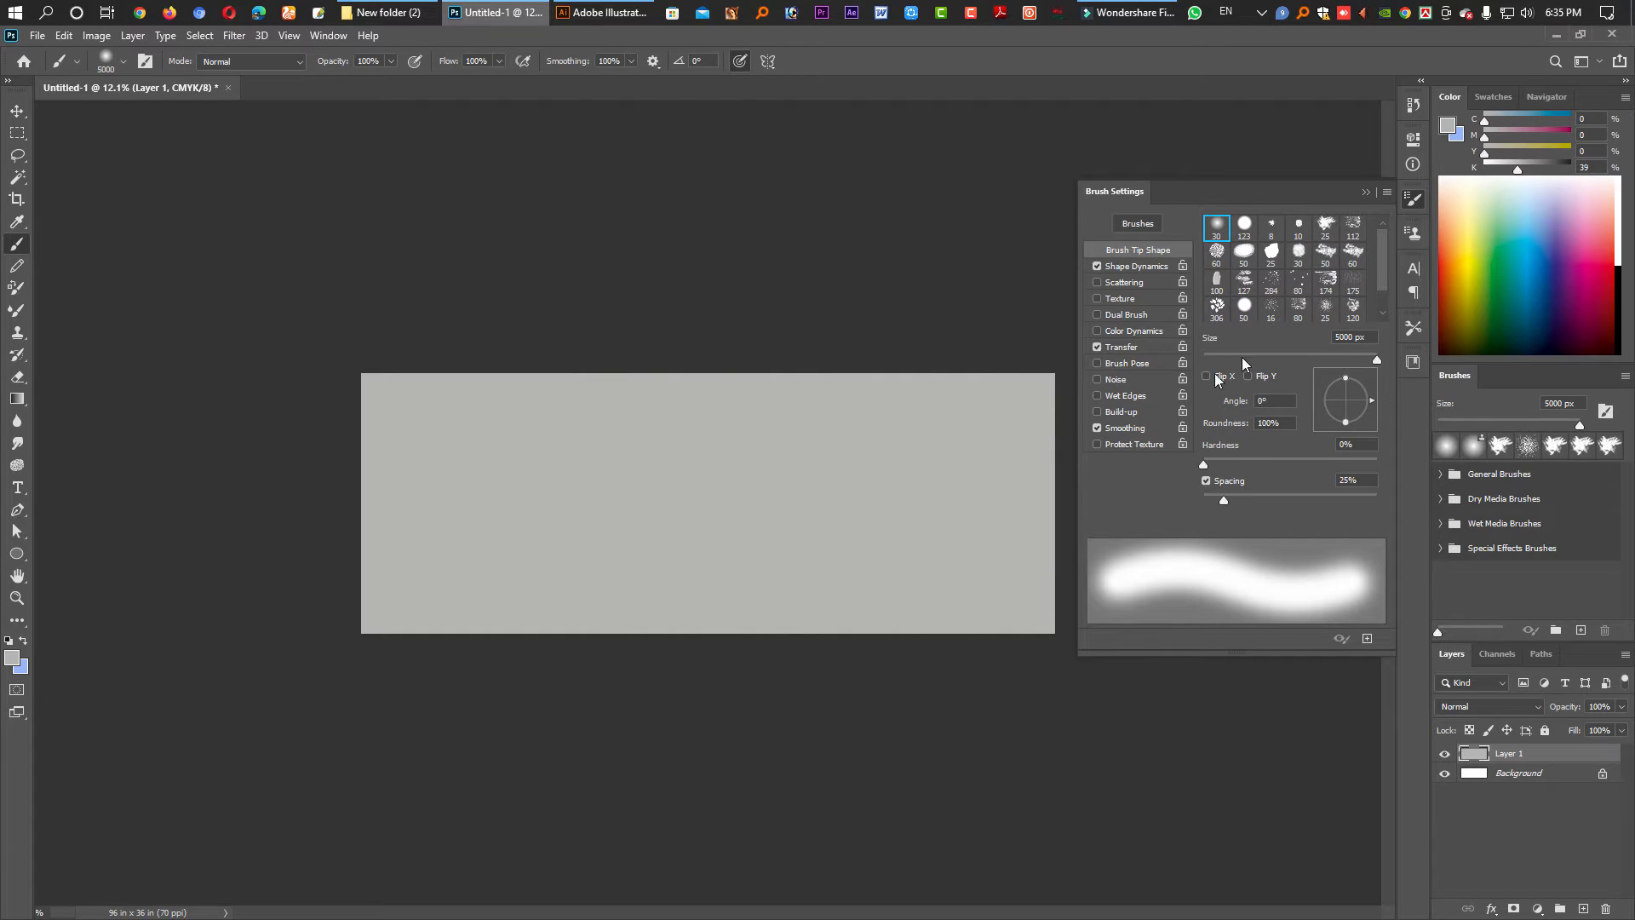
- Paint soft white dabs across the centre of Layer 1, then take the Move tool
drag(1501, 171, 1358, 167)
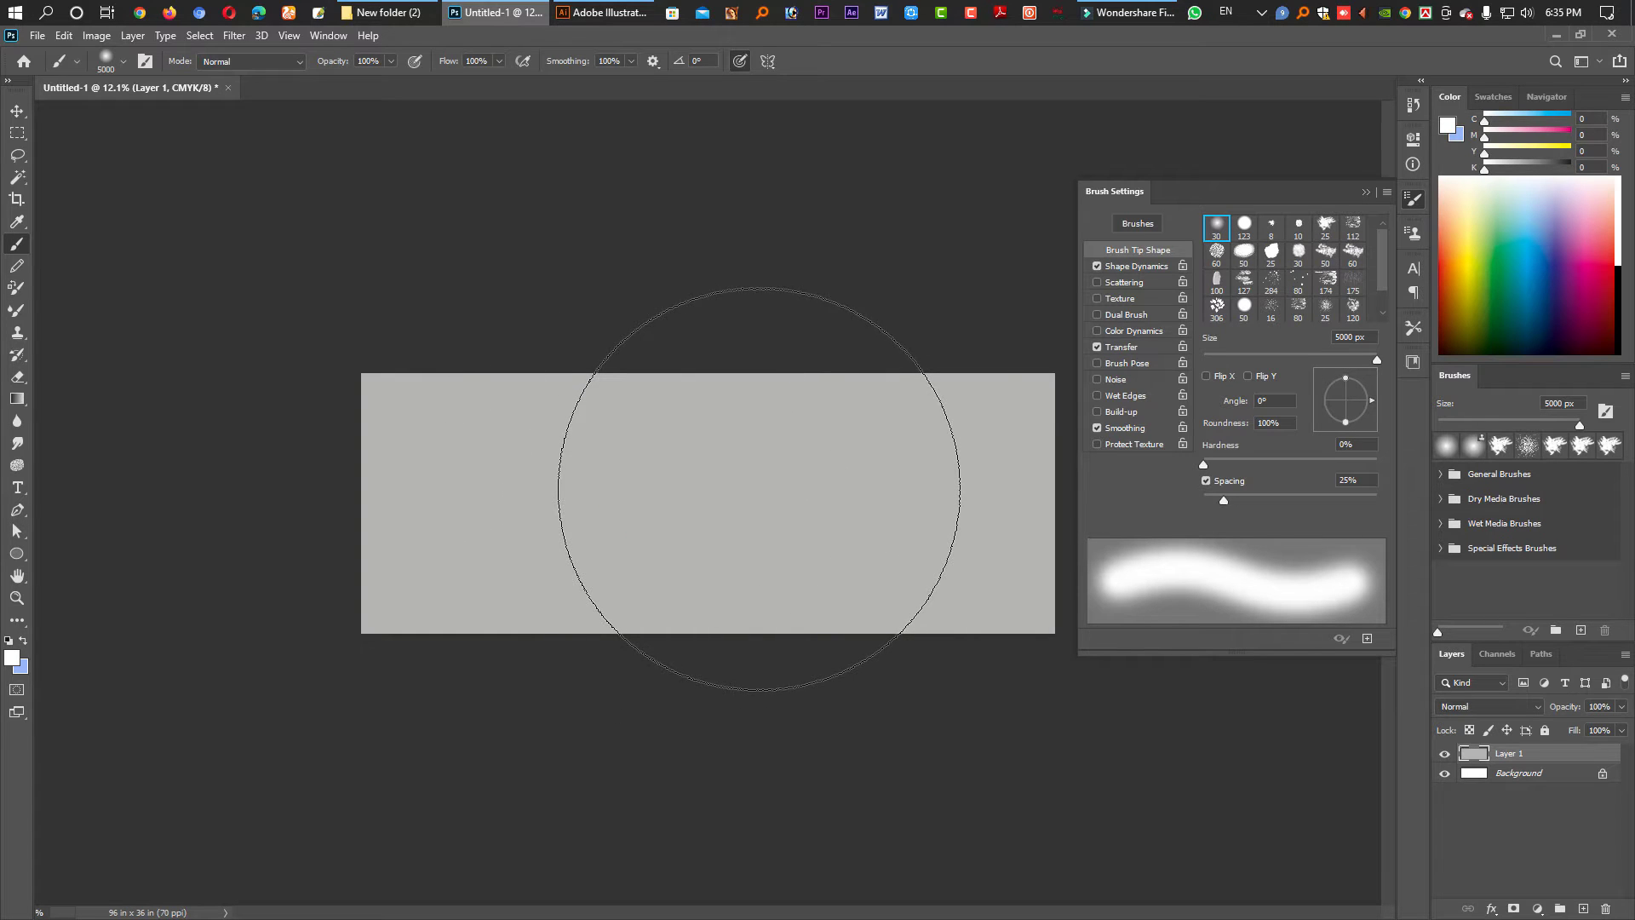
click(639, 503)
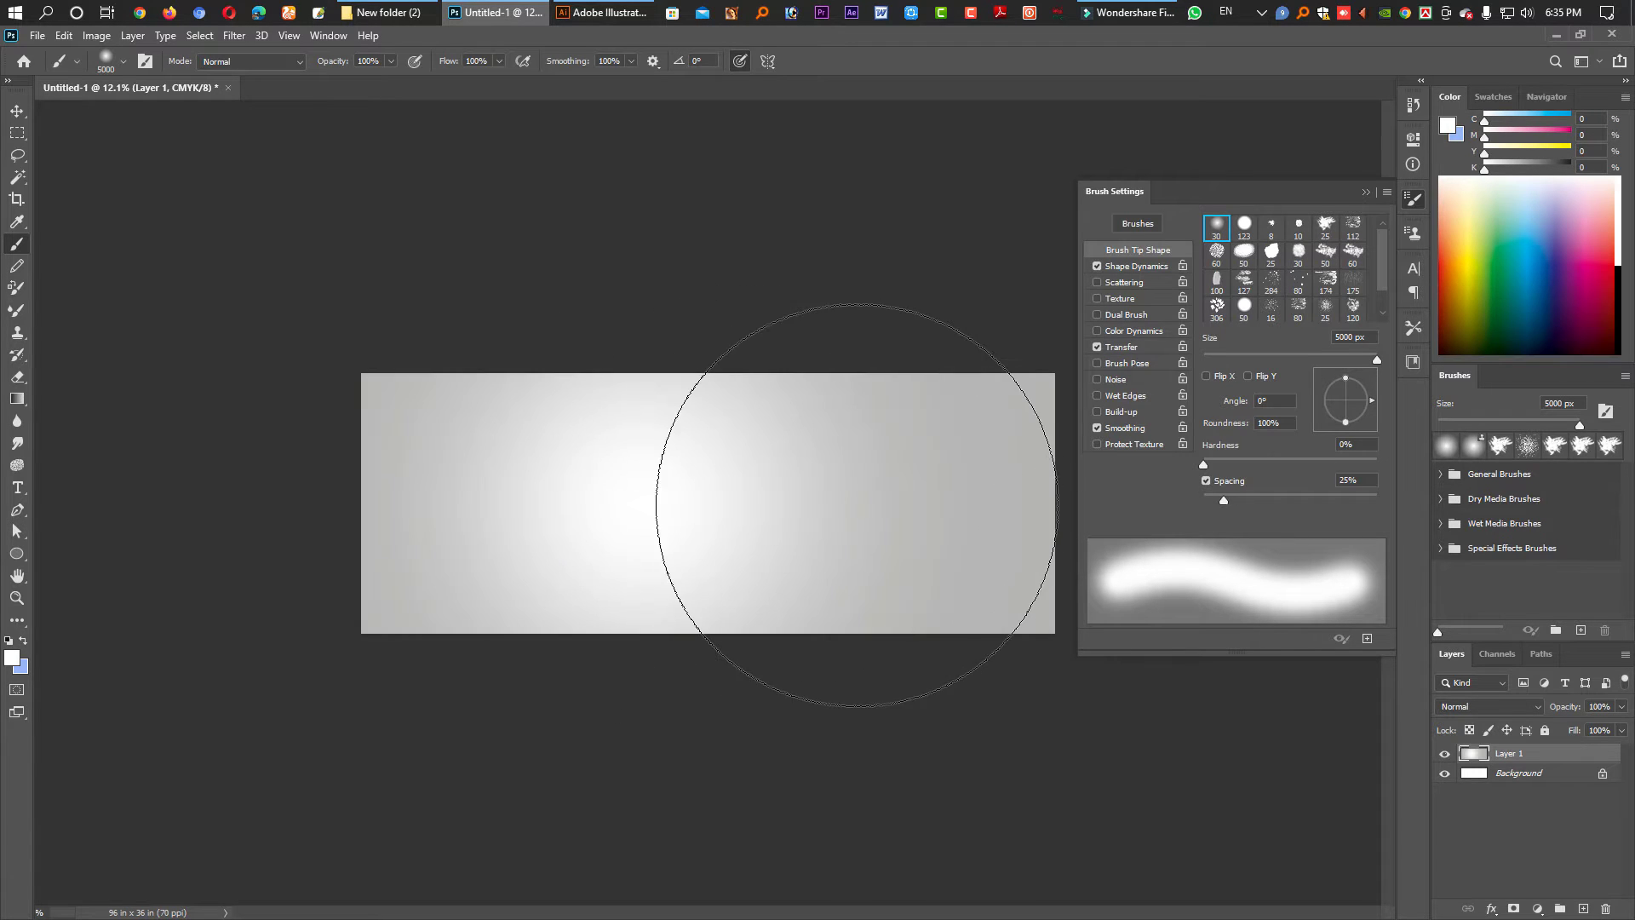
click(772, 487)
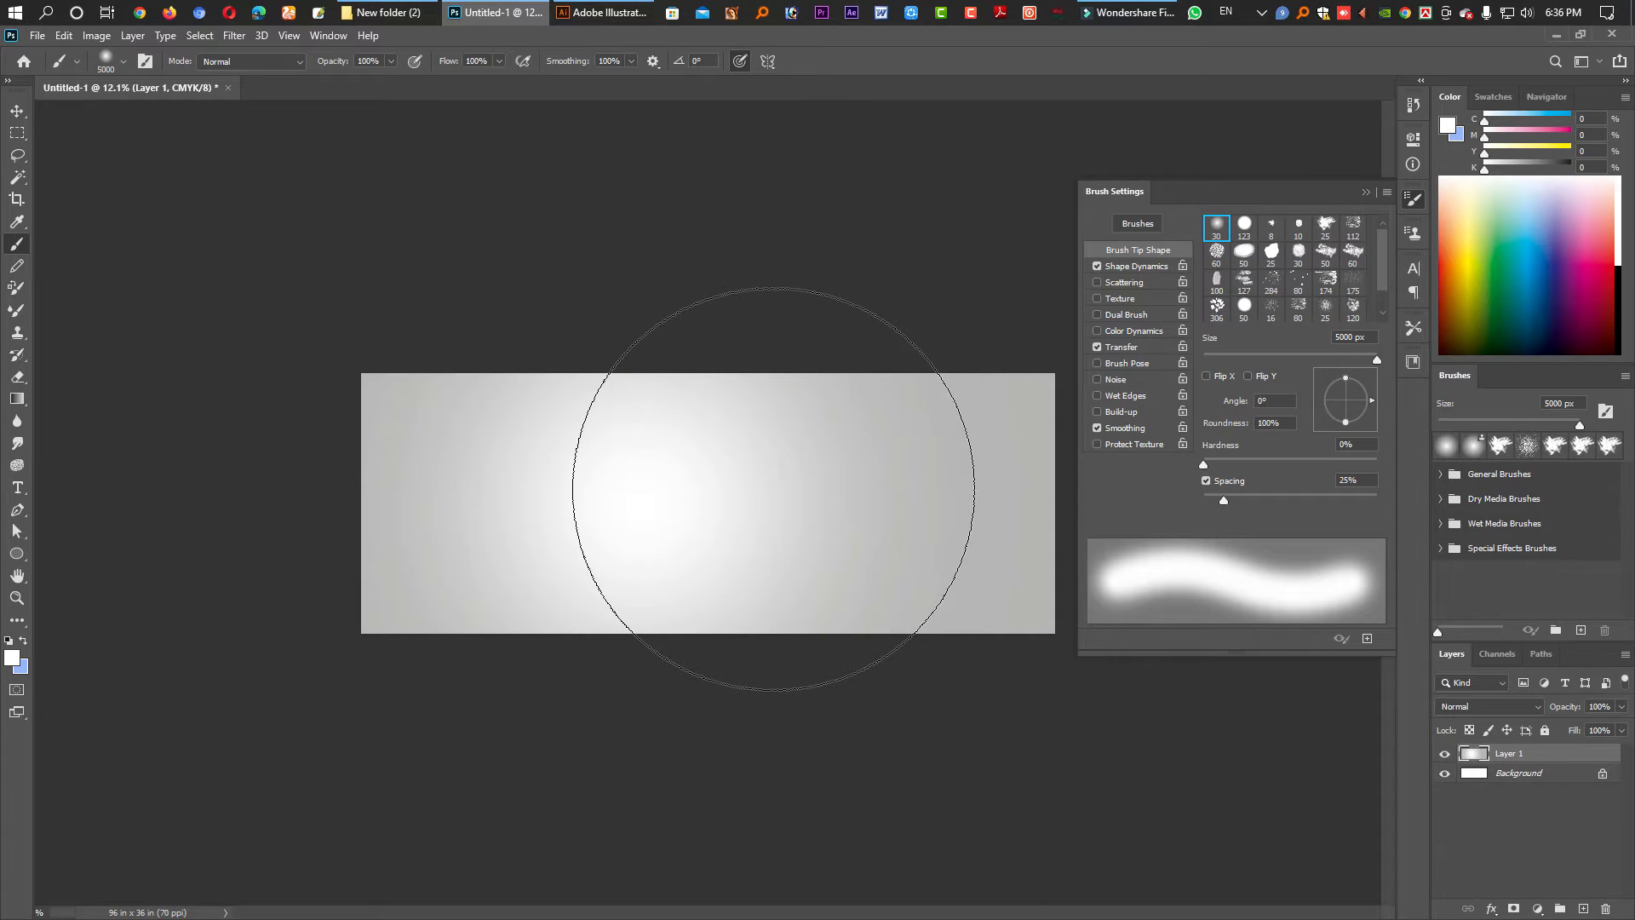
click(773, 488)
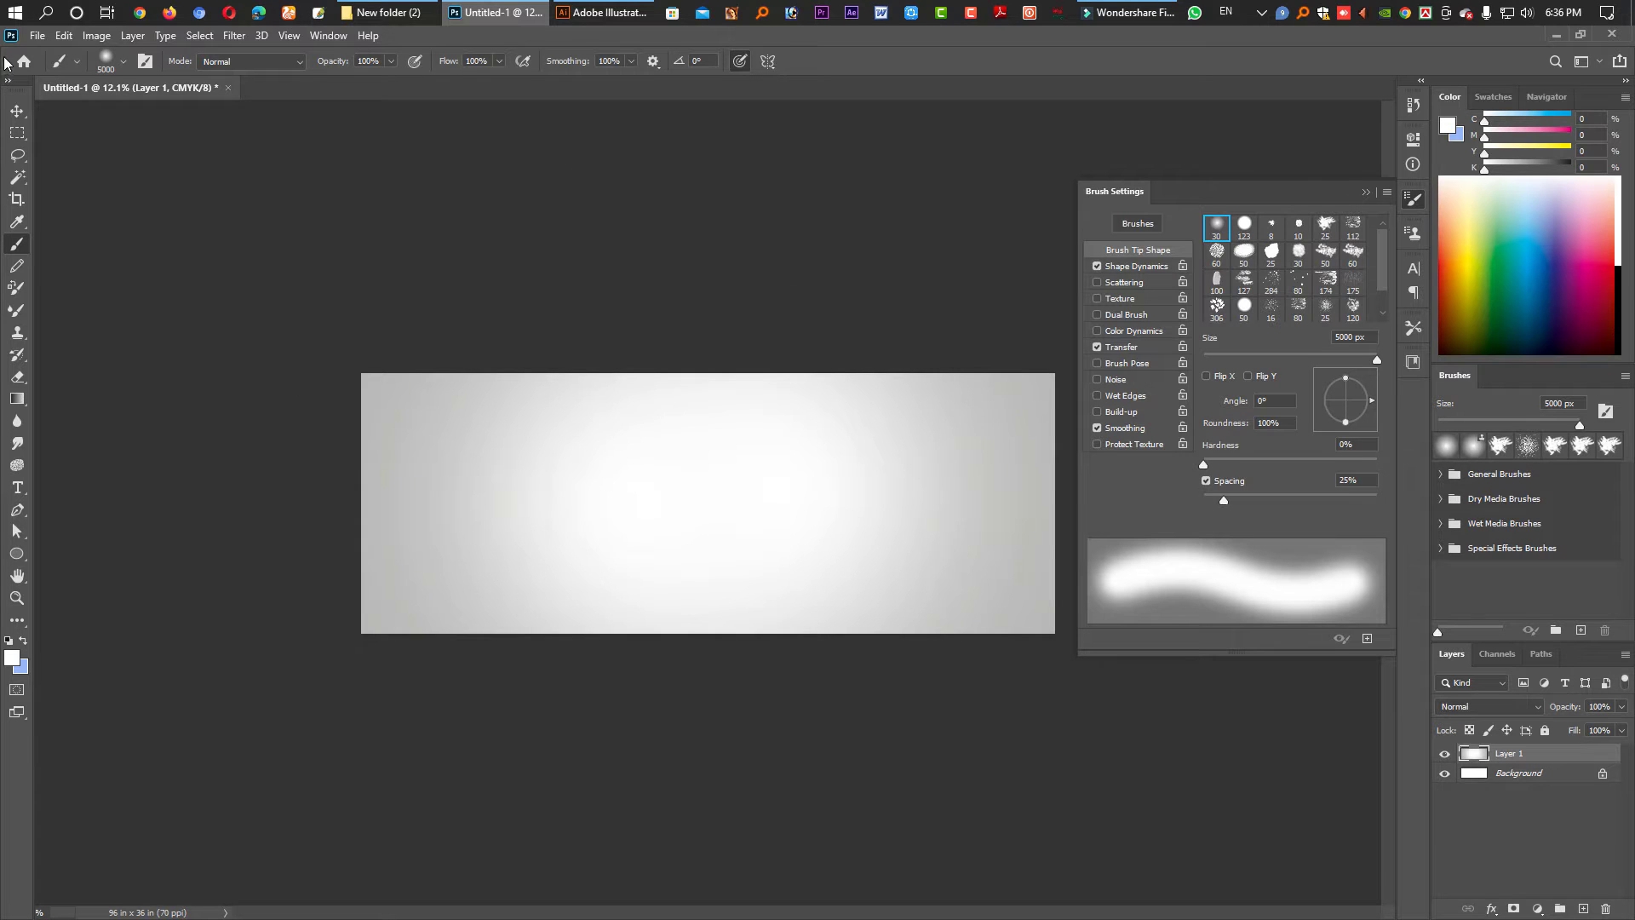
click(17, 111)
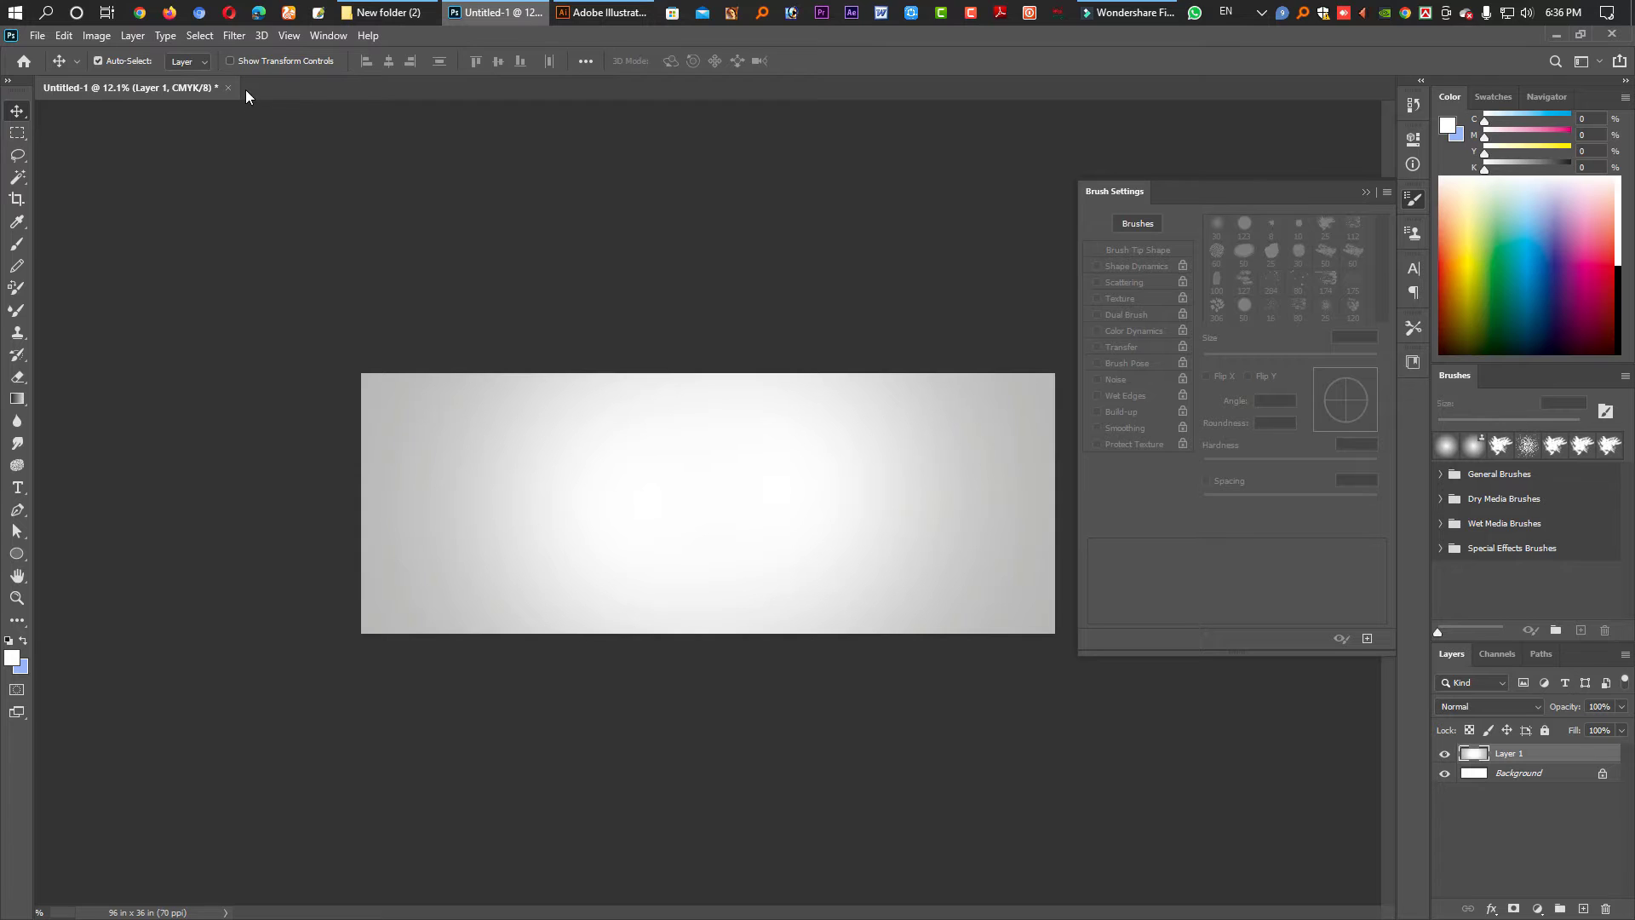
click(235, 41)
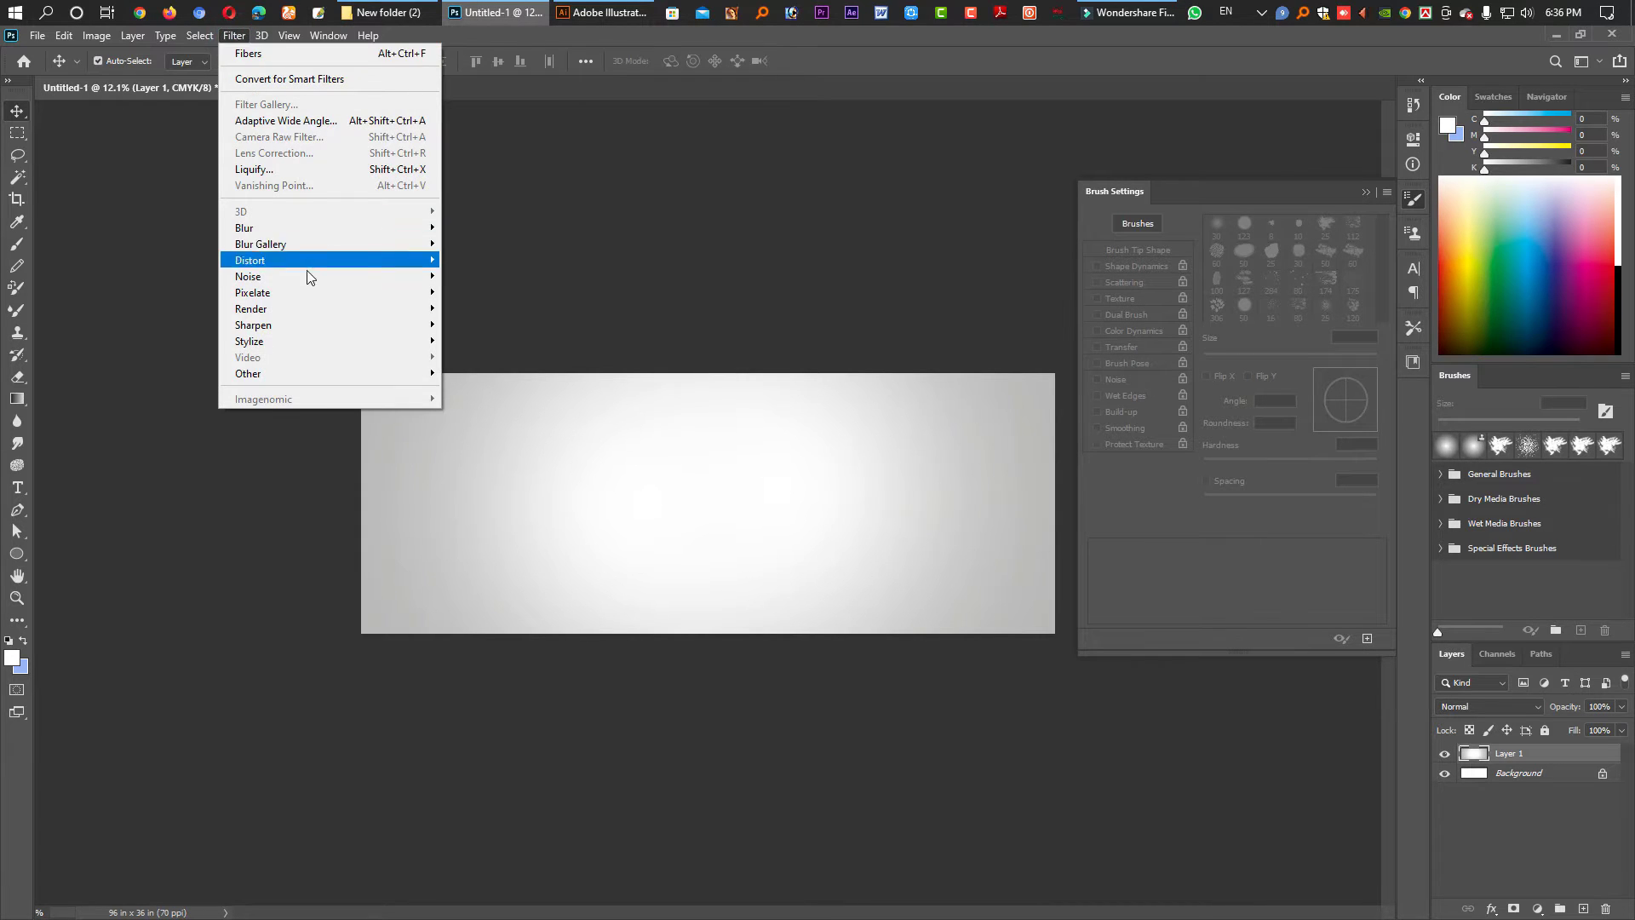
mouse_move(314, 318)
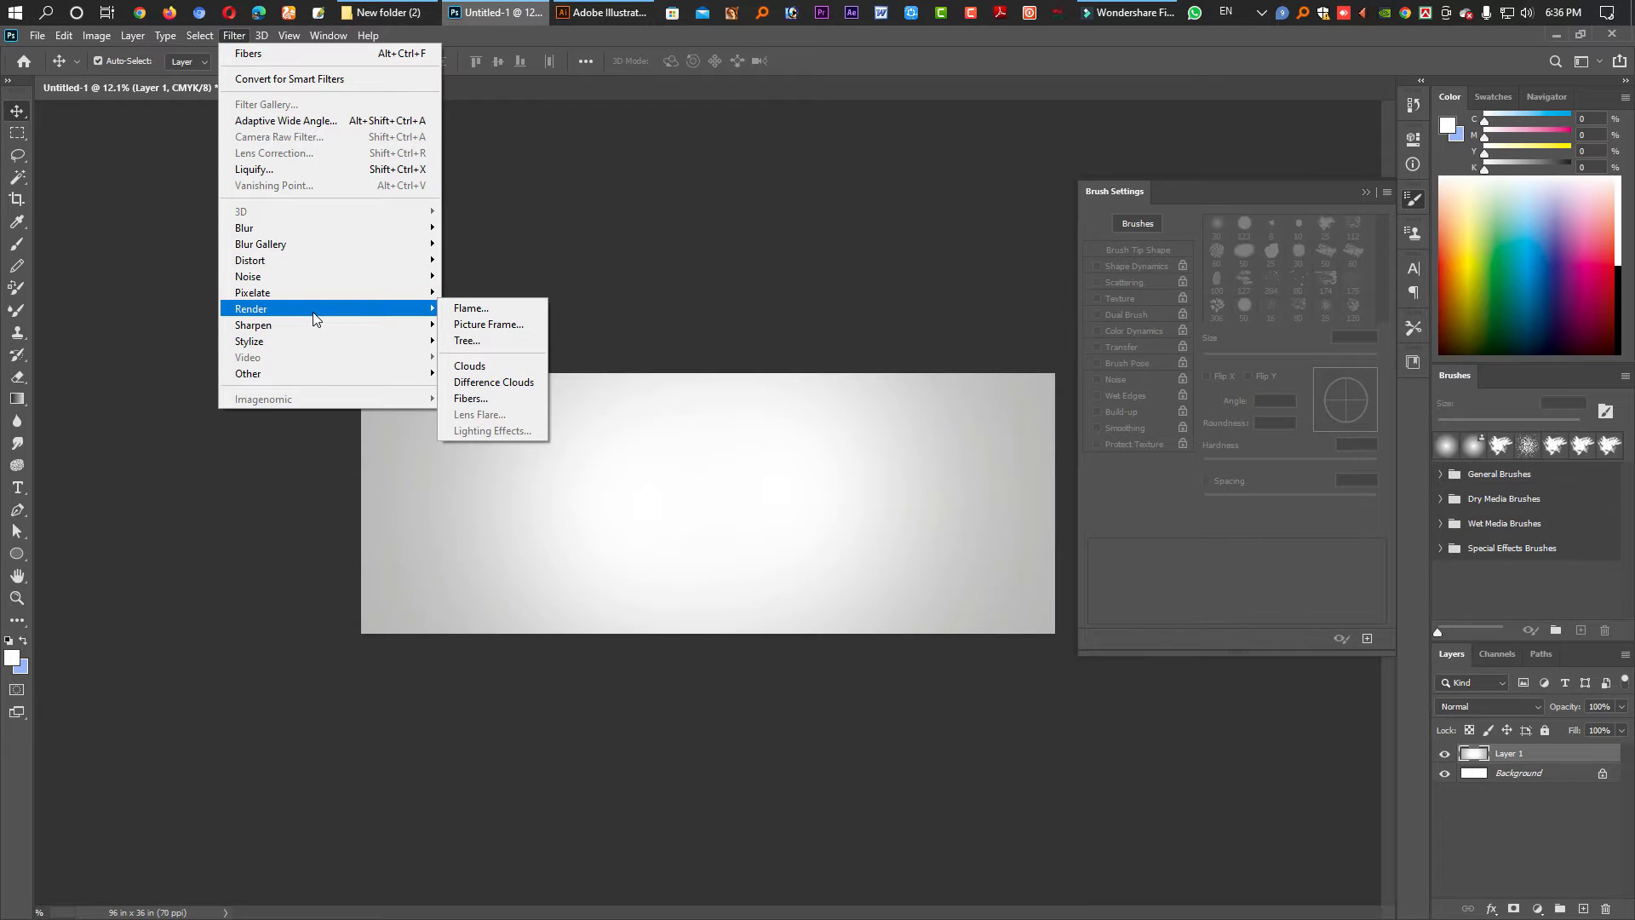
click(482, 366)
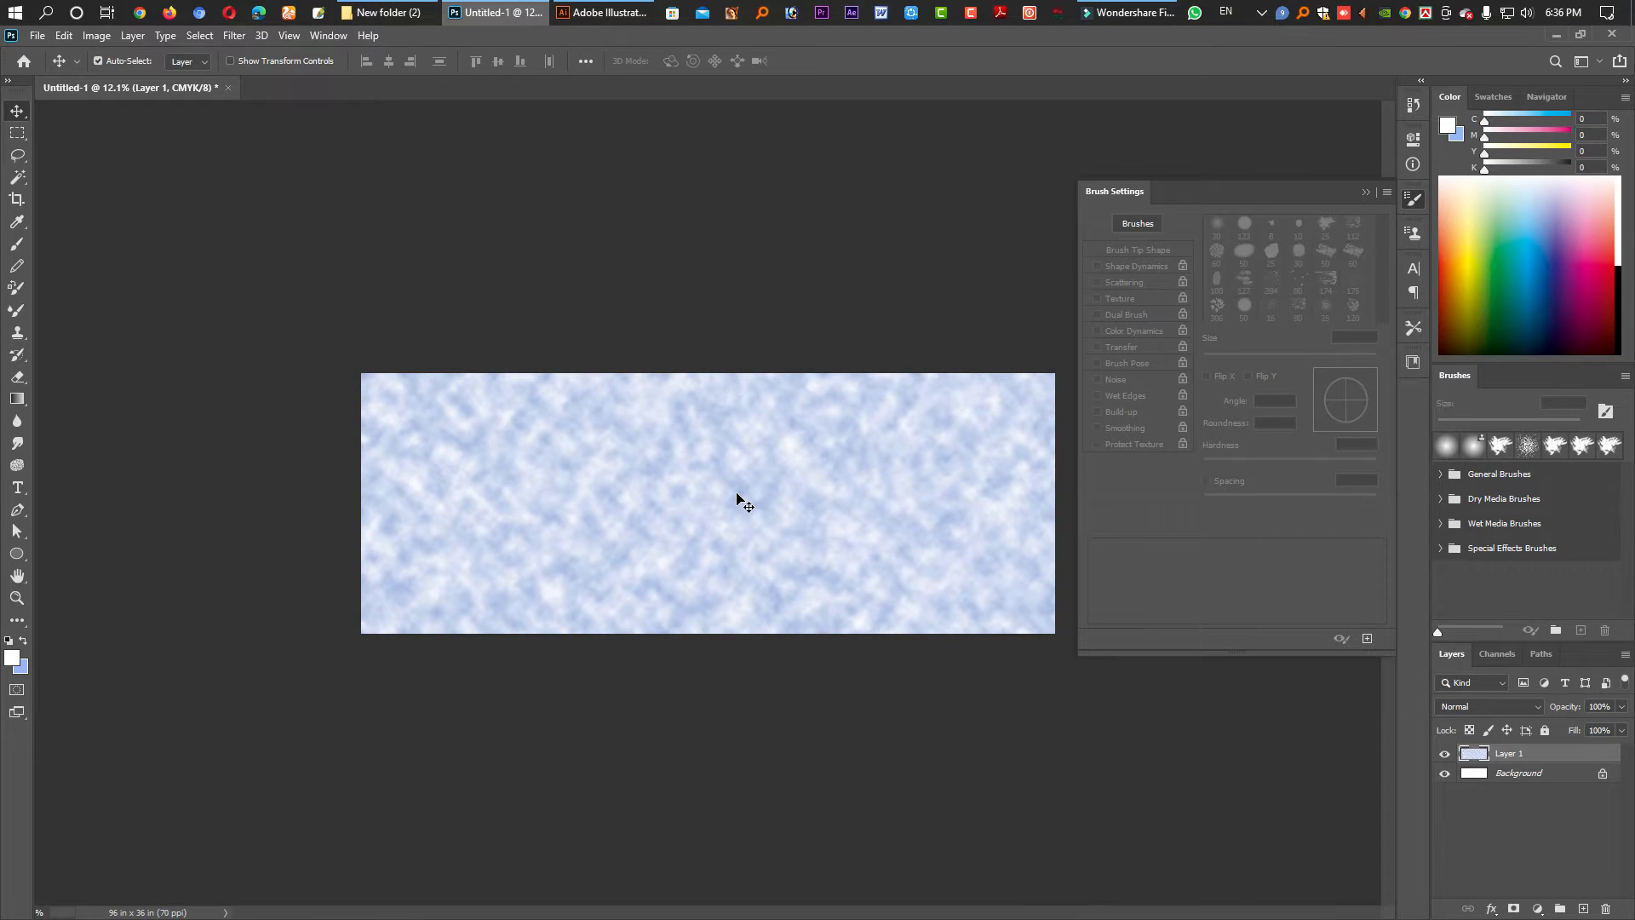
key(ctrl)
key(ctrl+shift+u)
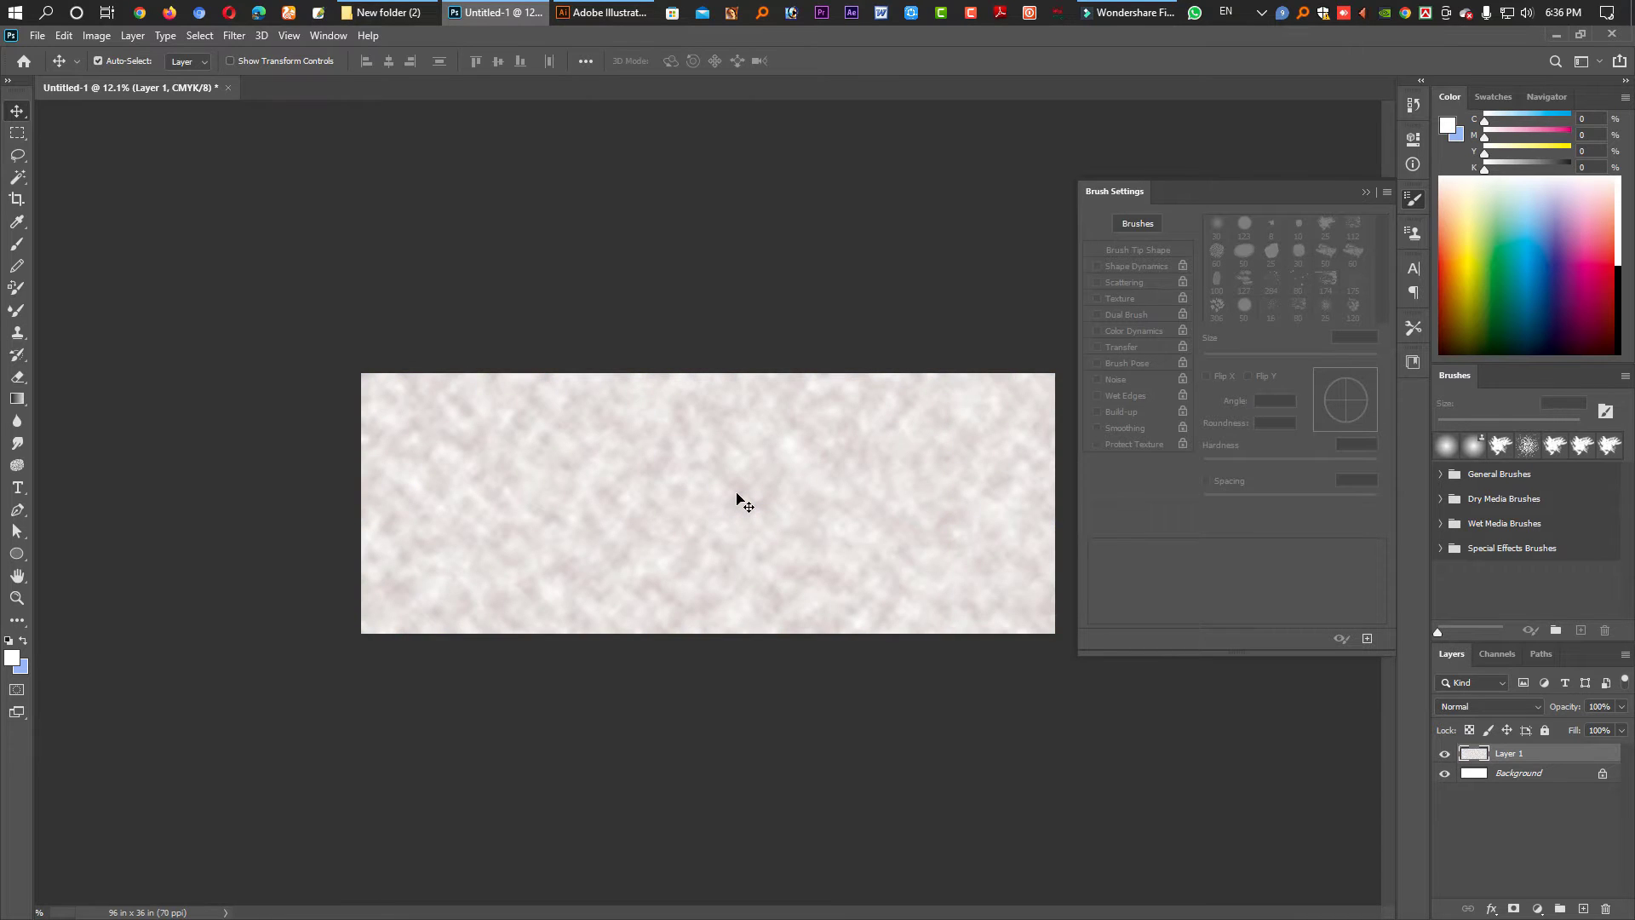
key(ctrl)
key(ctrl+f)
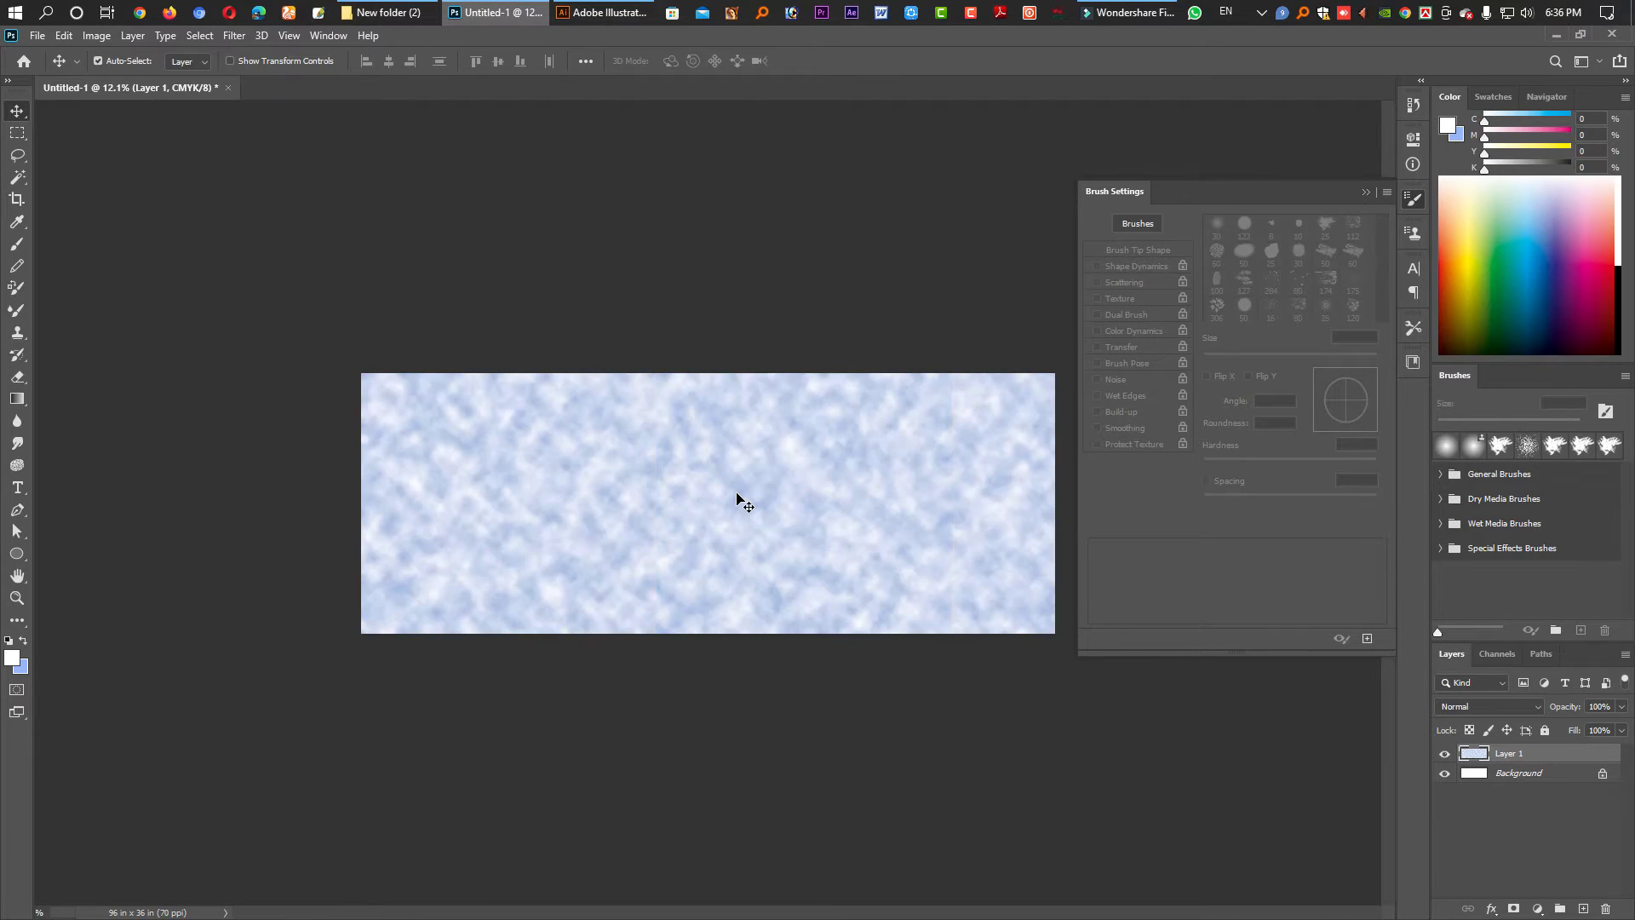
key(ctrl+z)
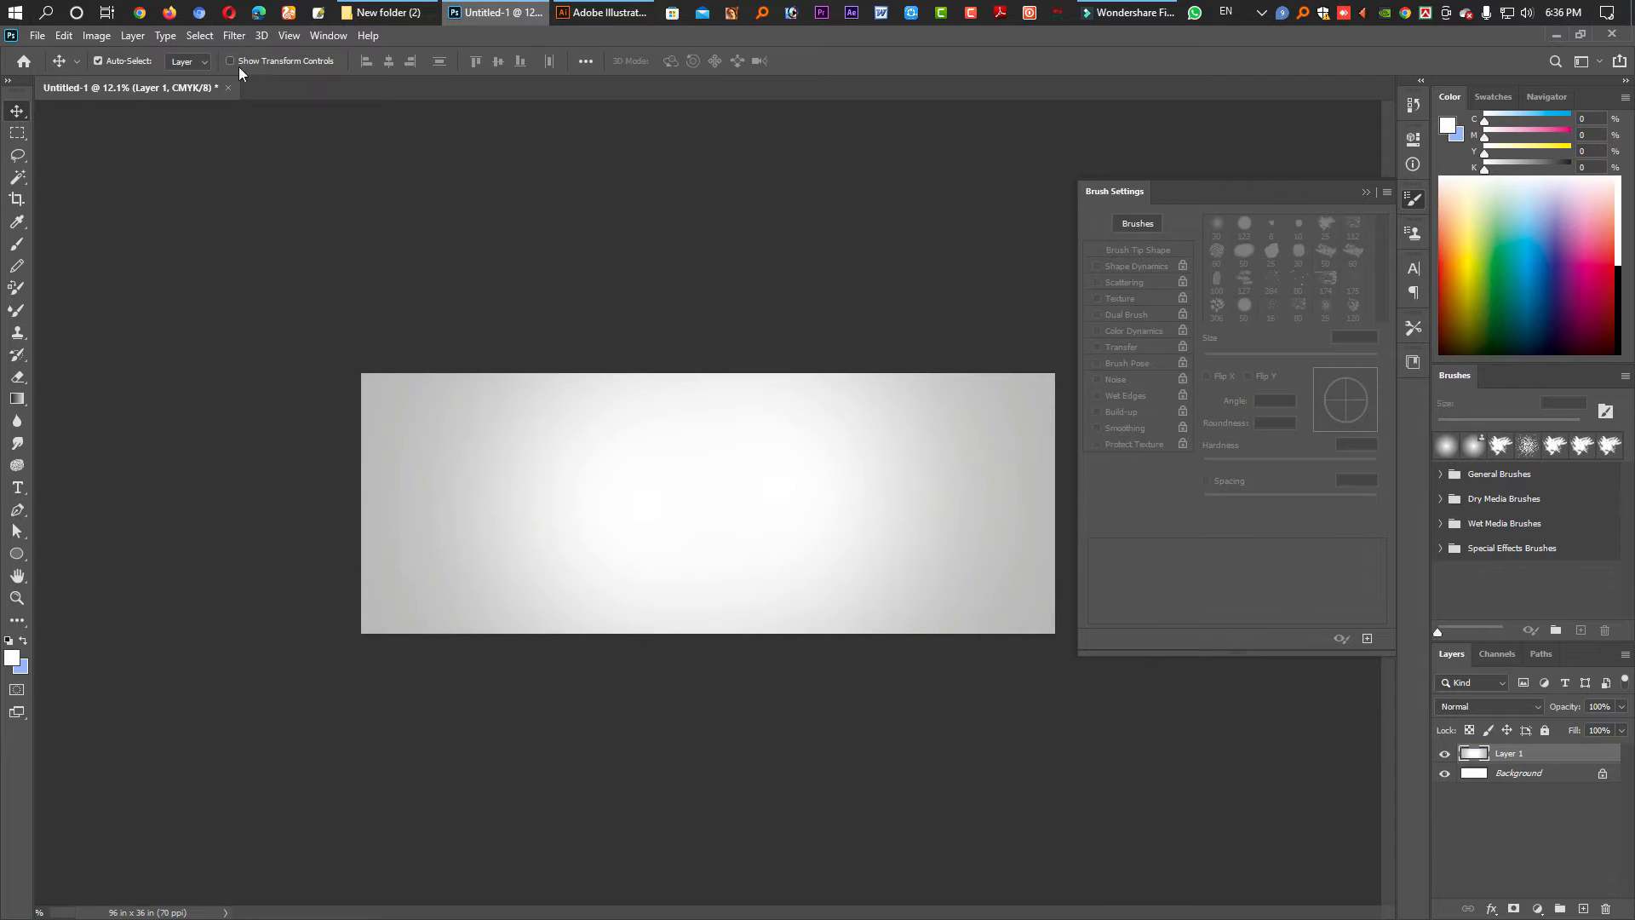
- Apply Filter > Render > Fibers to Layer 1 and compare its preview
click(227, 37)
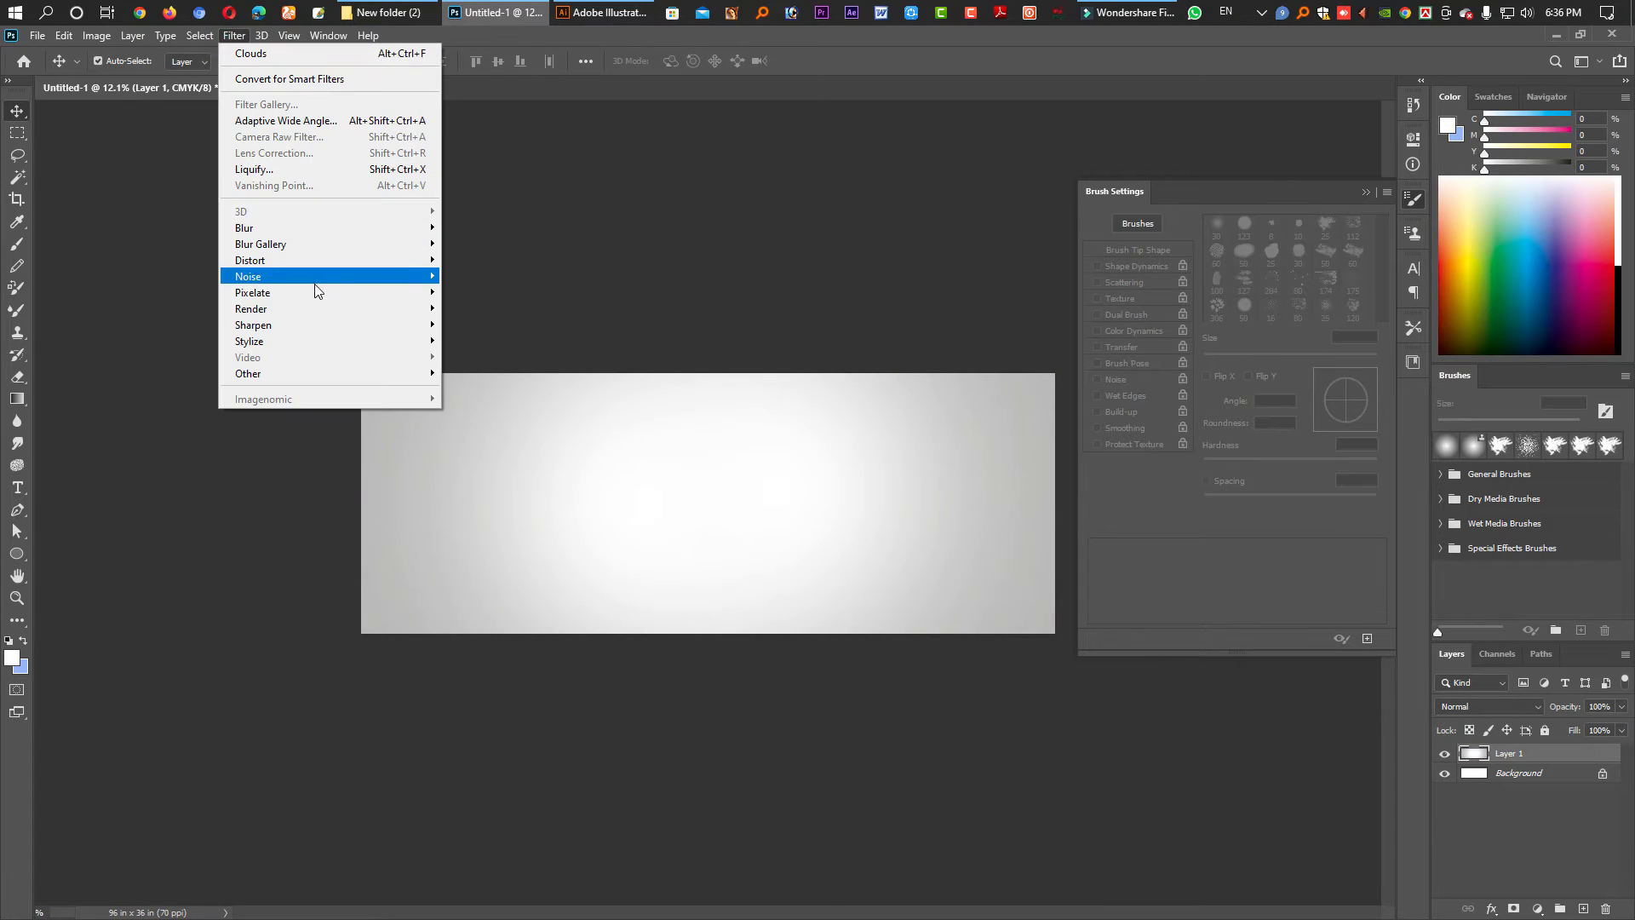
mouse_move(315, 315)
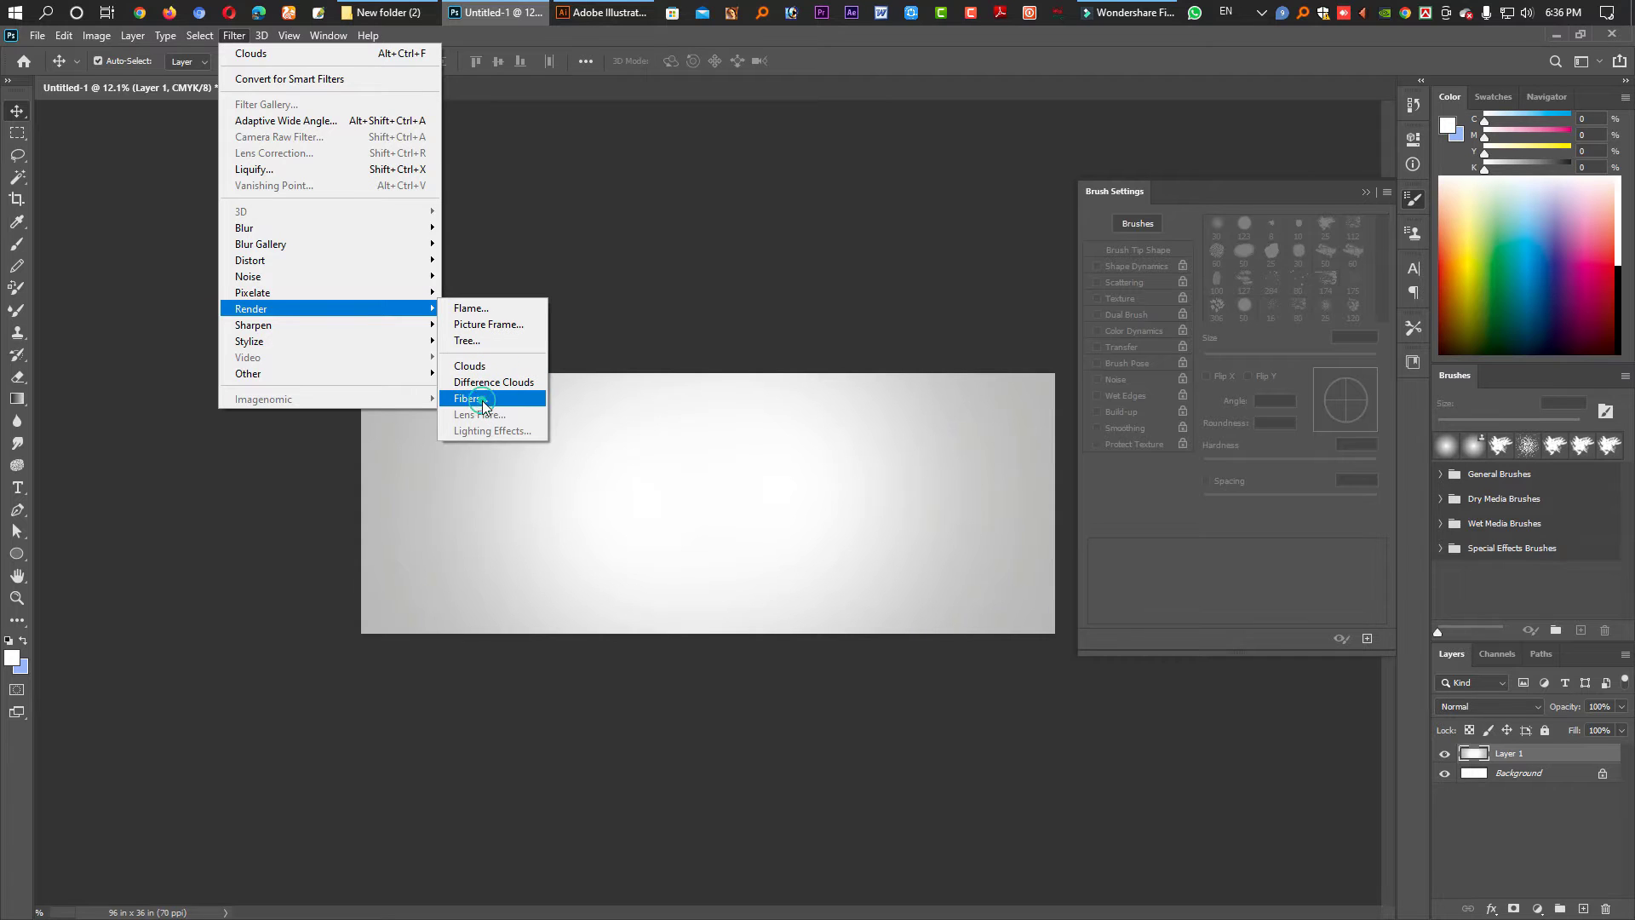
click(482, 400)
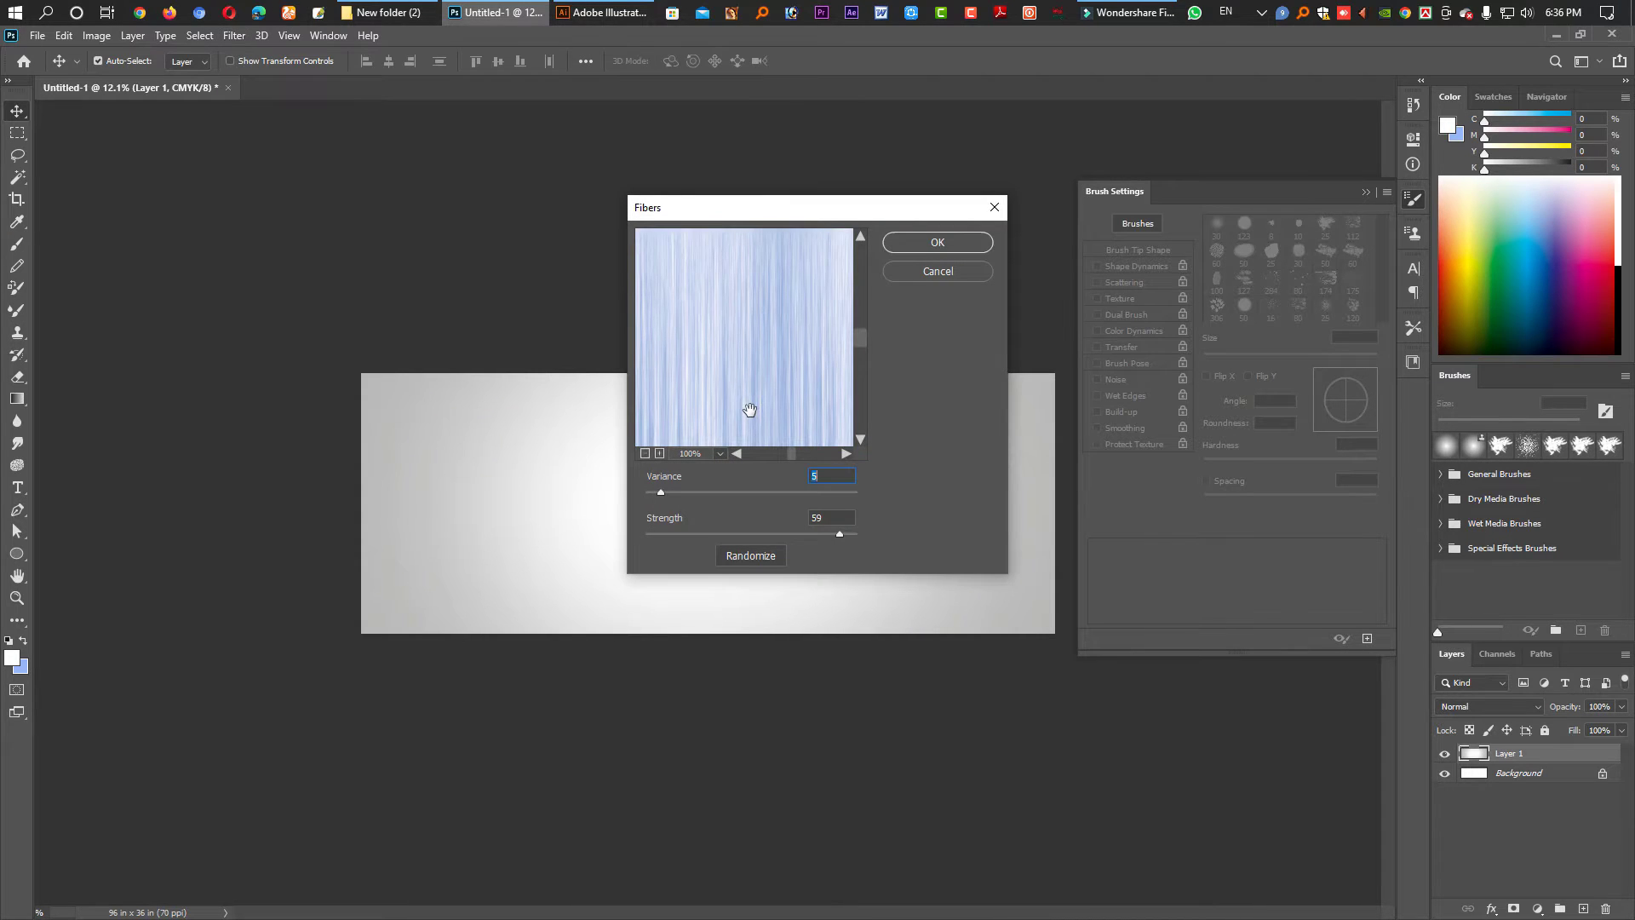
drag(719, 378, 792, 358)
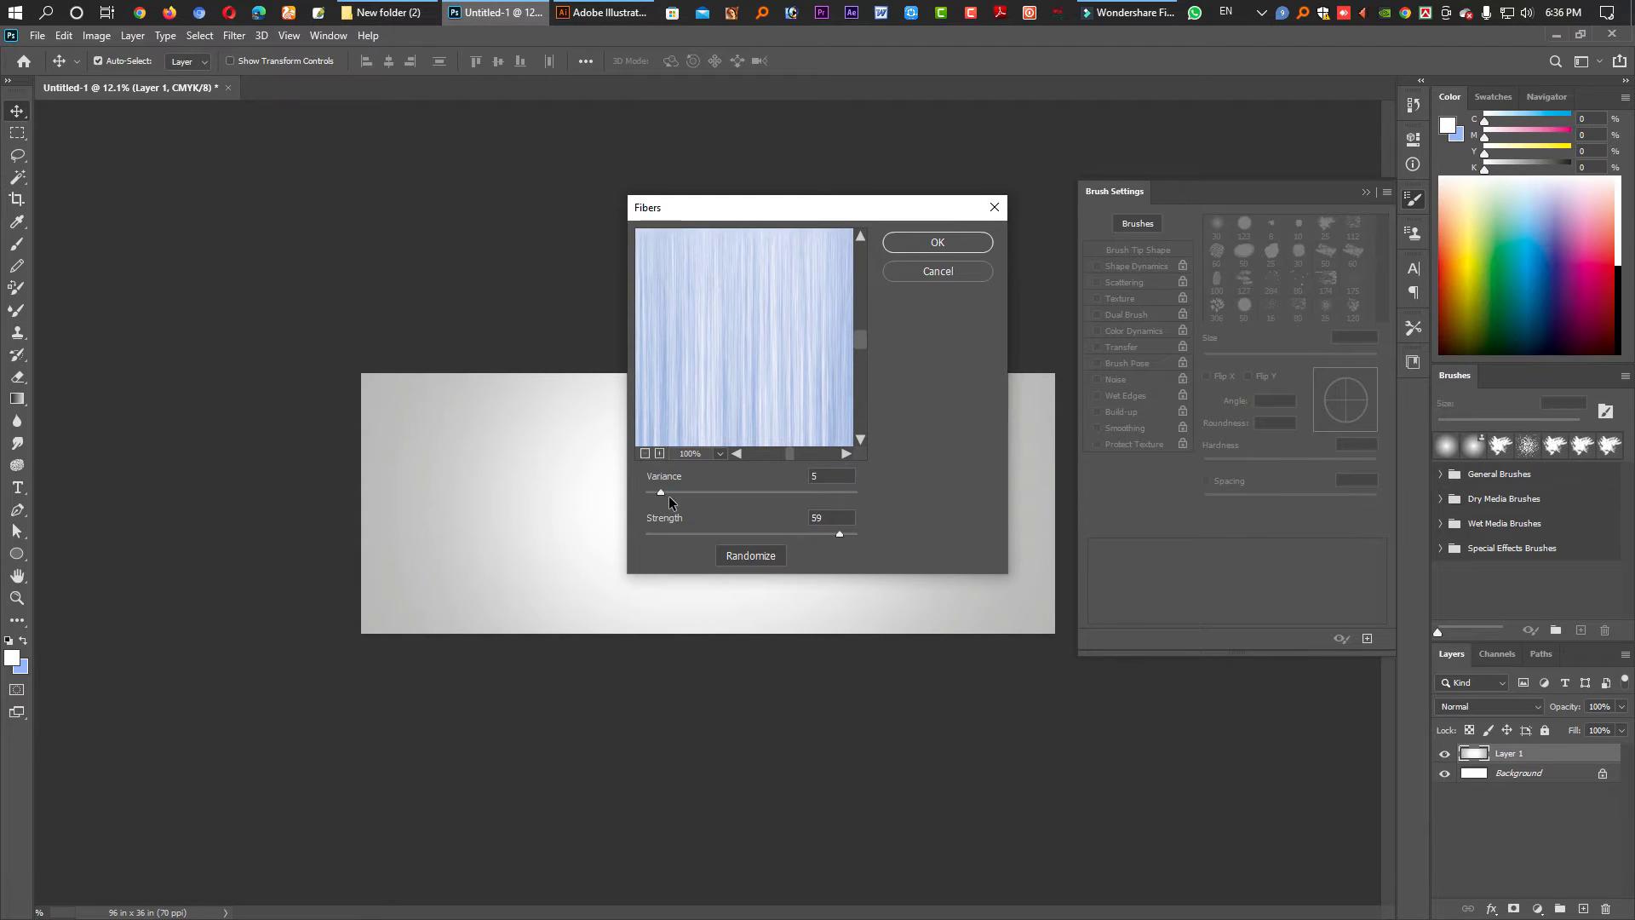
drag(790, 455, 779, 456)
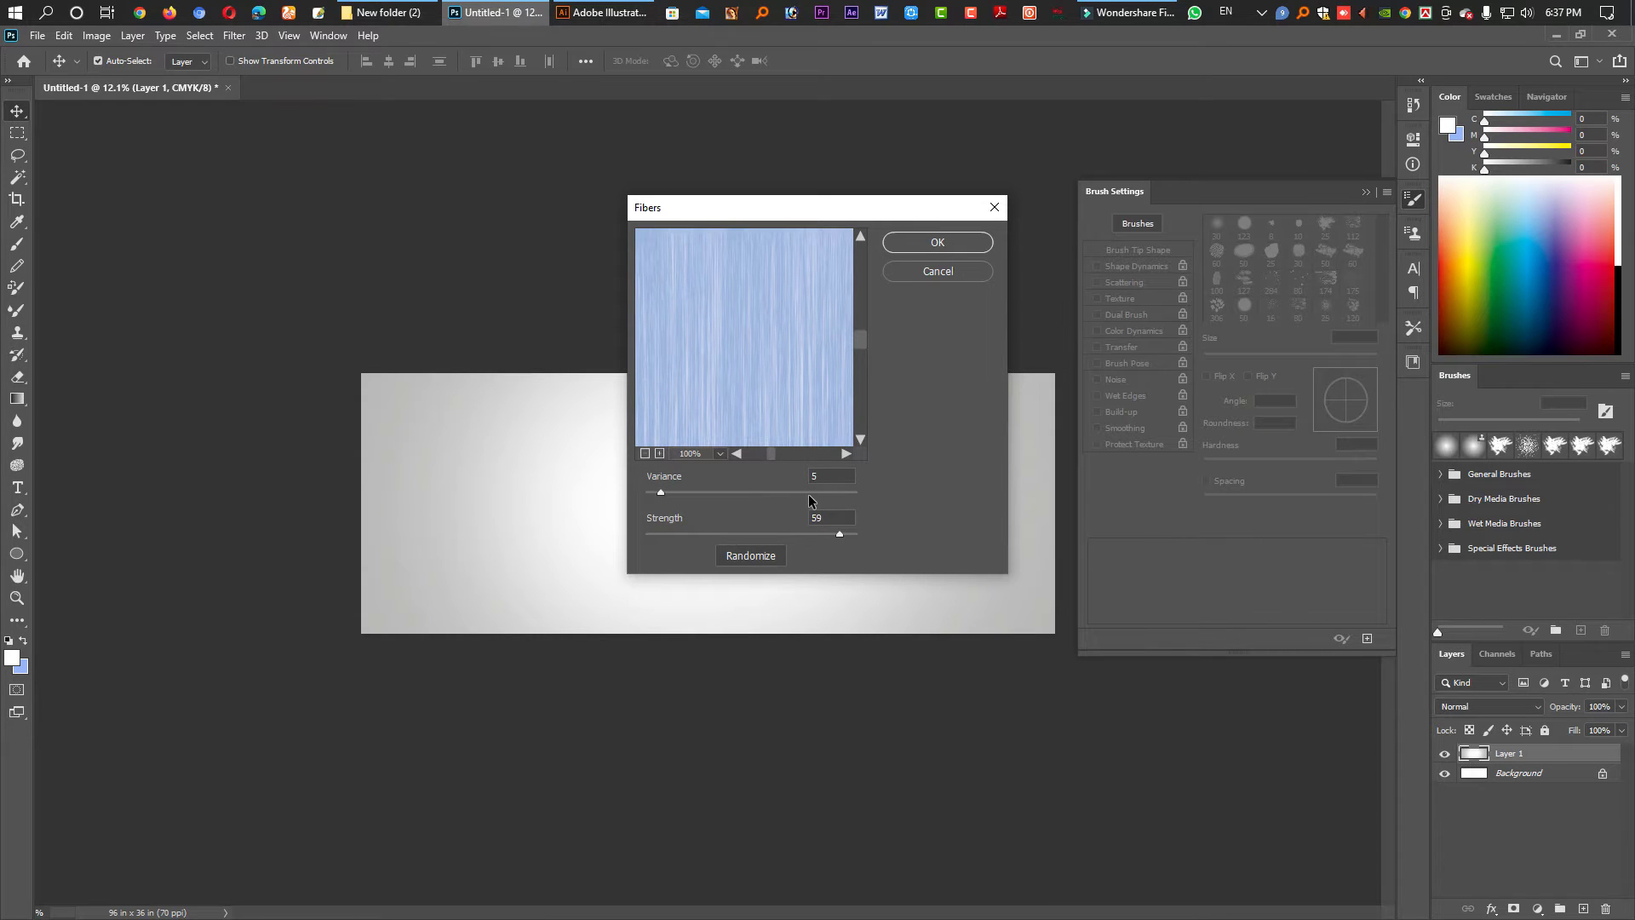
click(769, 496)
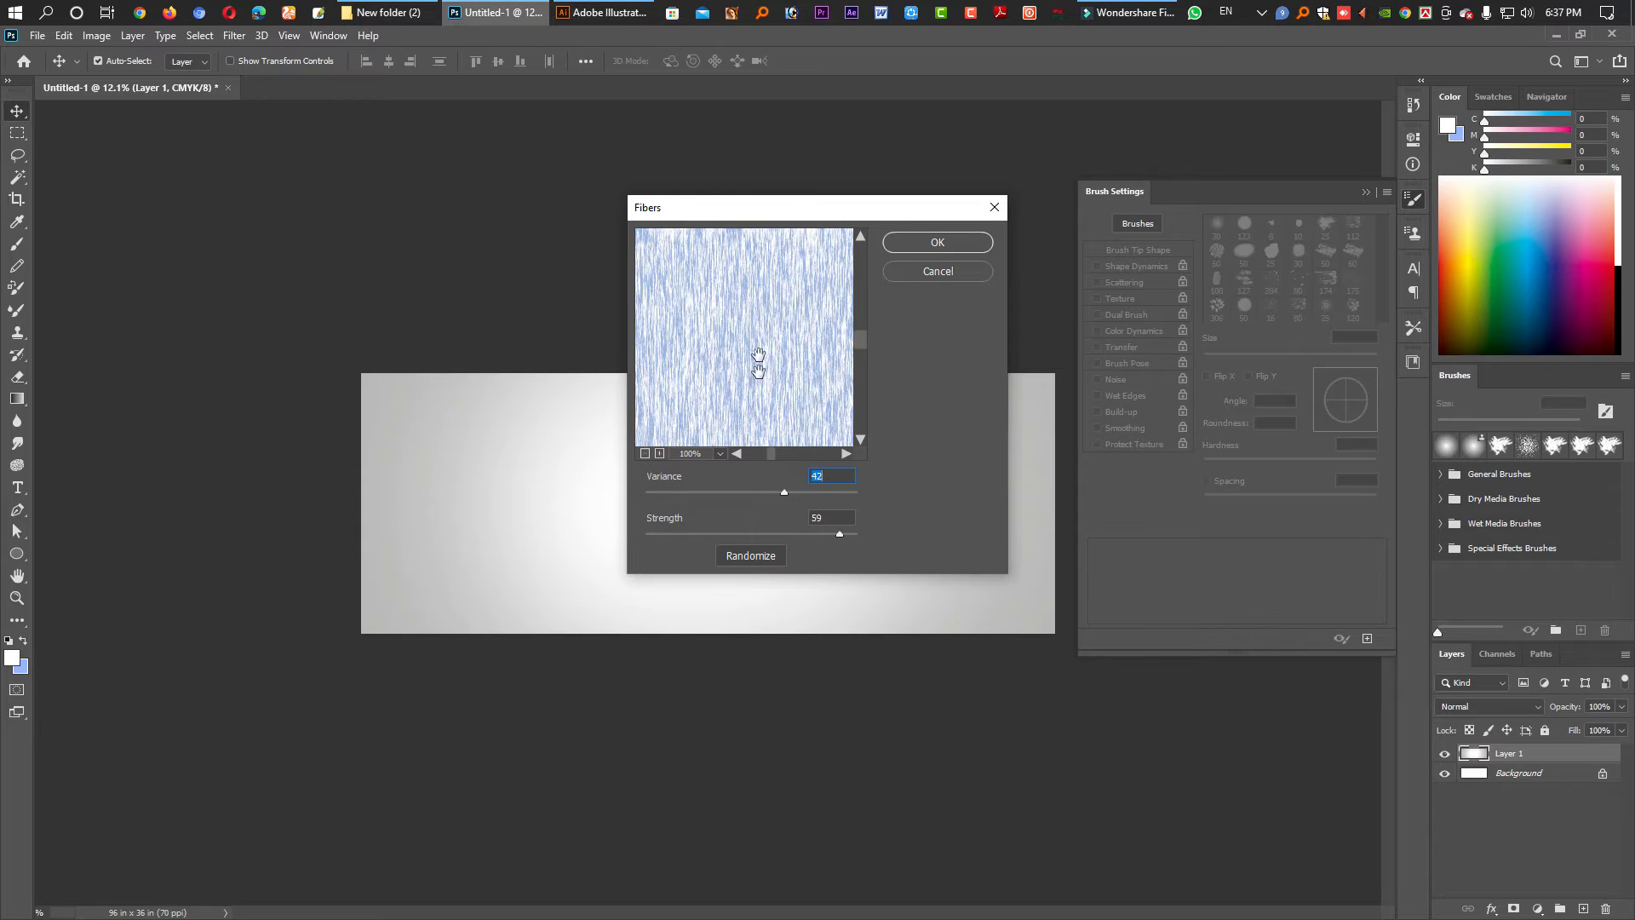
- Set Fibers Variance to 4 and Strength to 64, and apply the texture
click(826, 492)
click(669, 493)
click(672, 493)
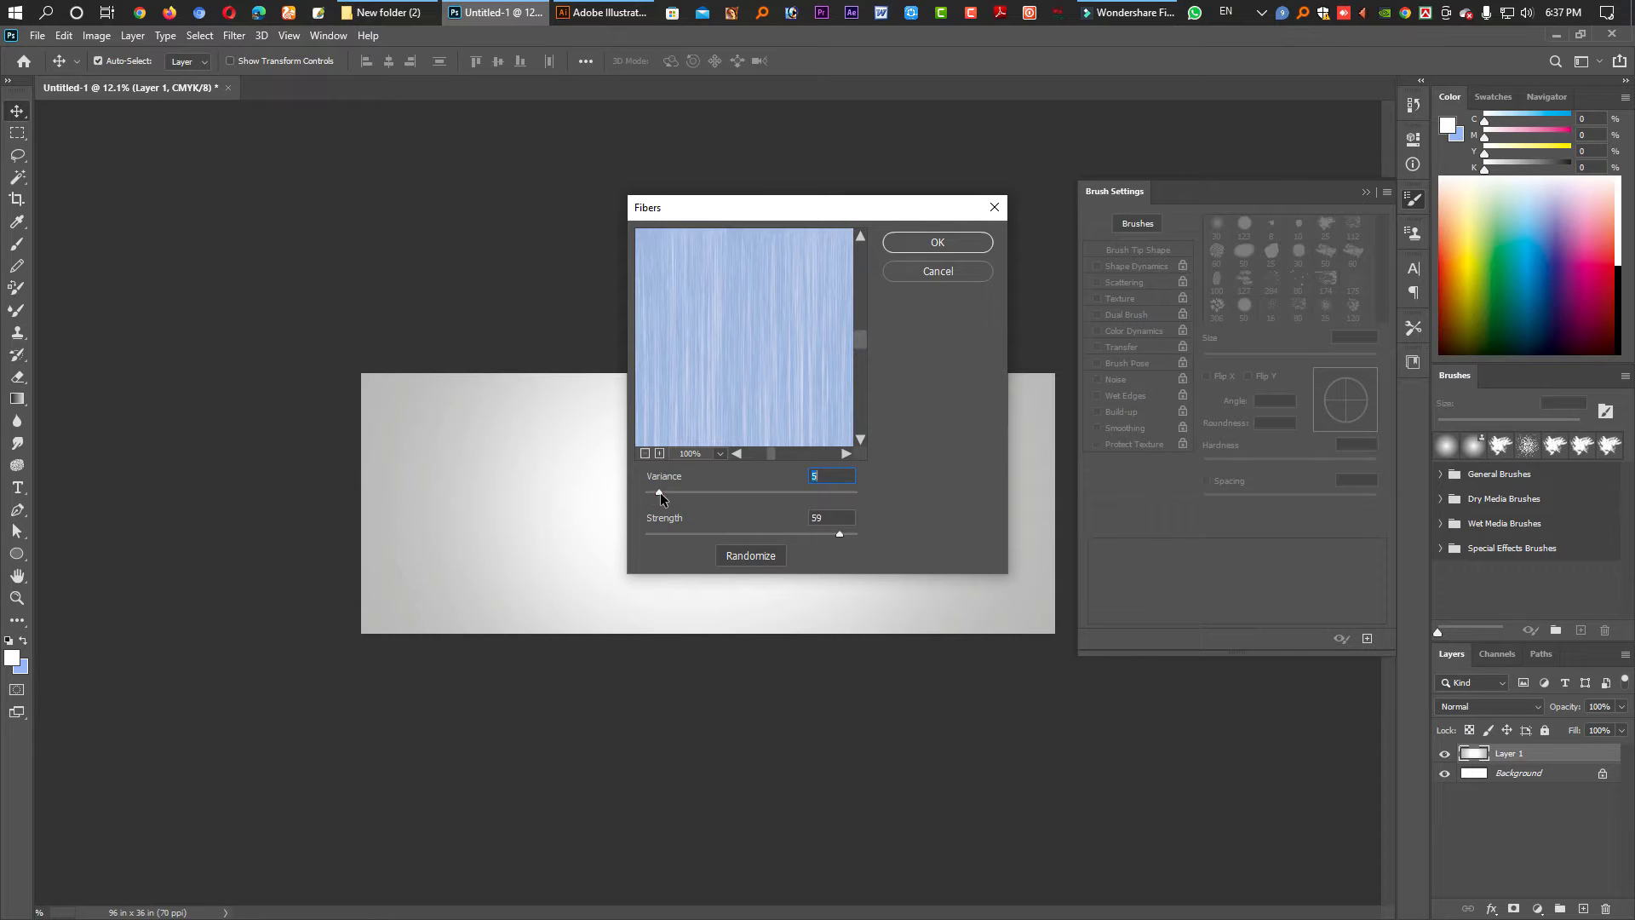
click(687, 534)
click(669, 534)
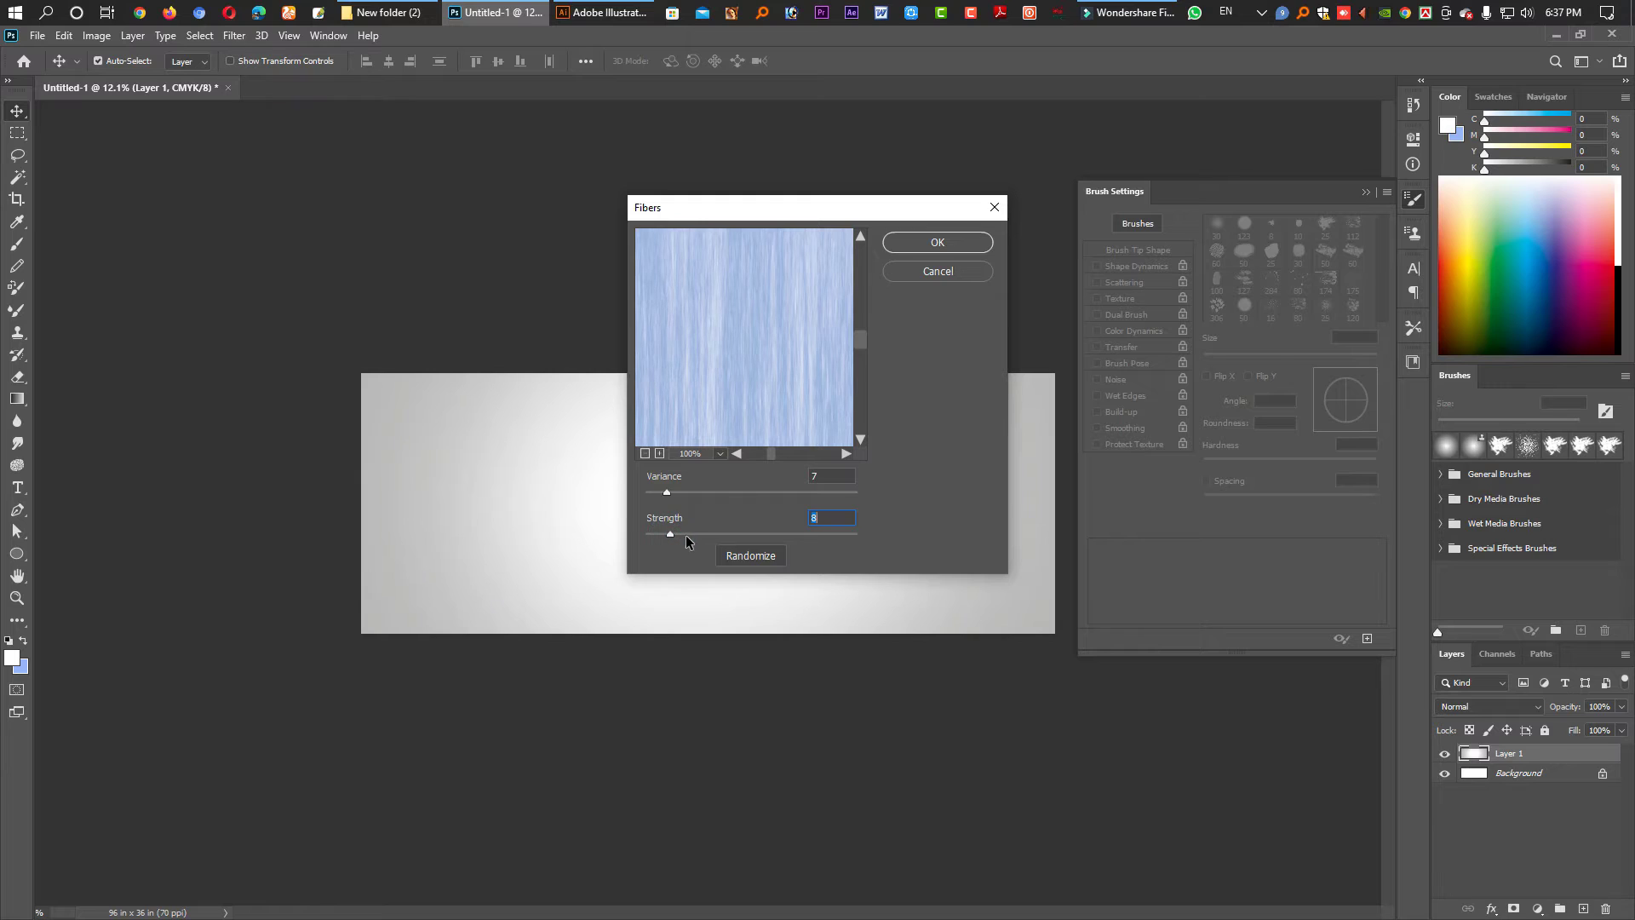
click(651, 534)
drag(651, 534, 855, 535)
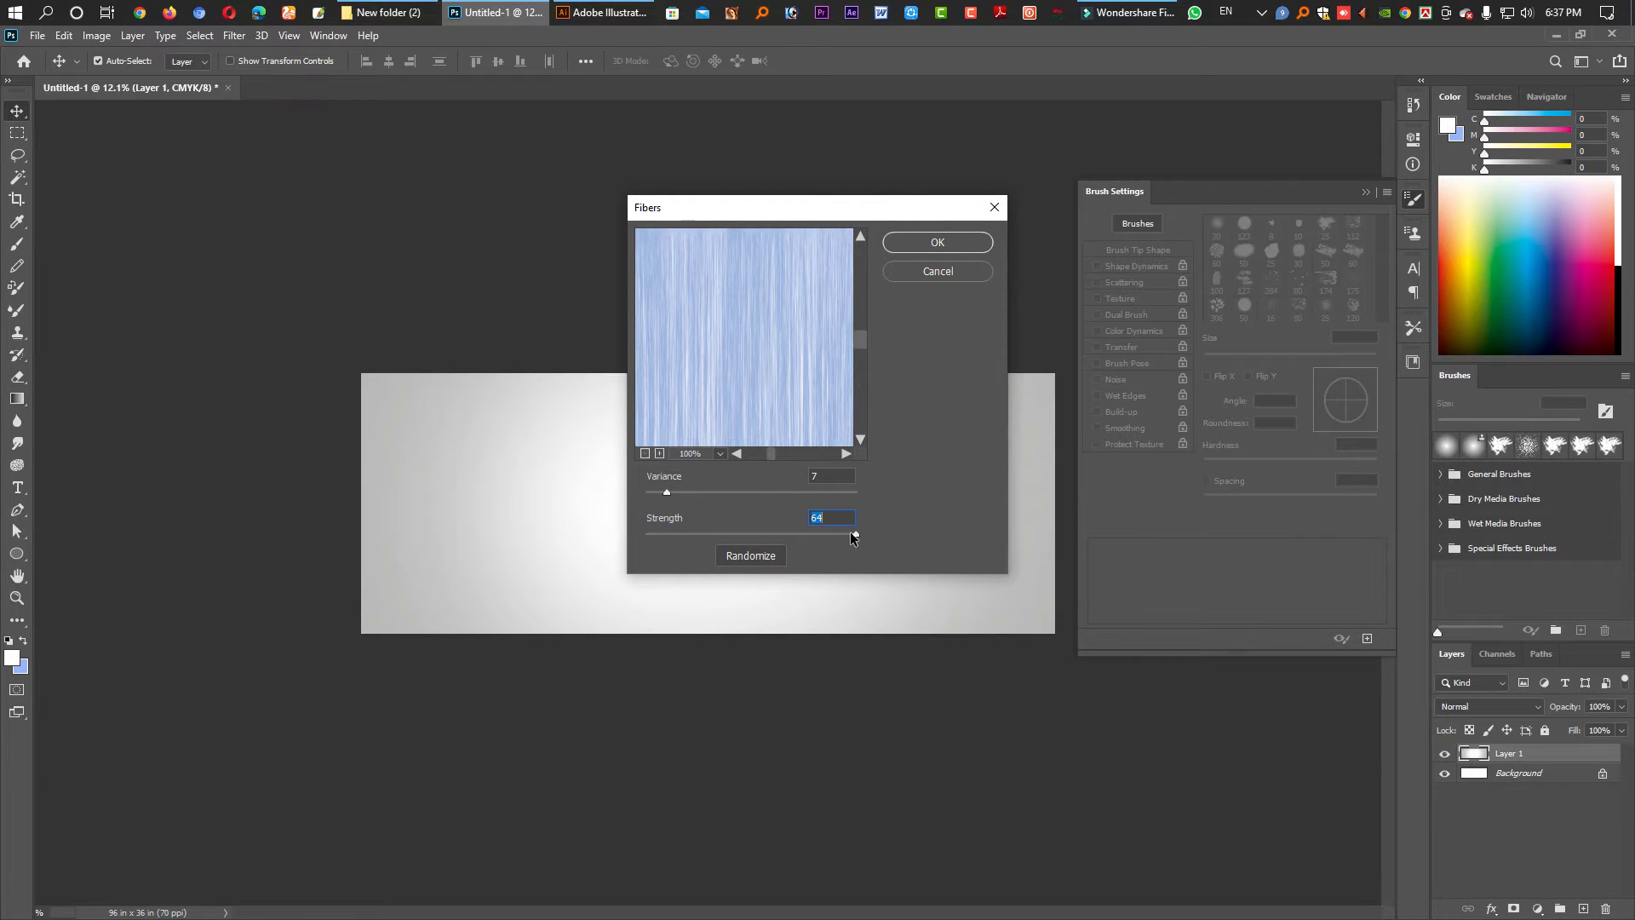
drag(667, 492, 673, 497)
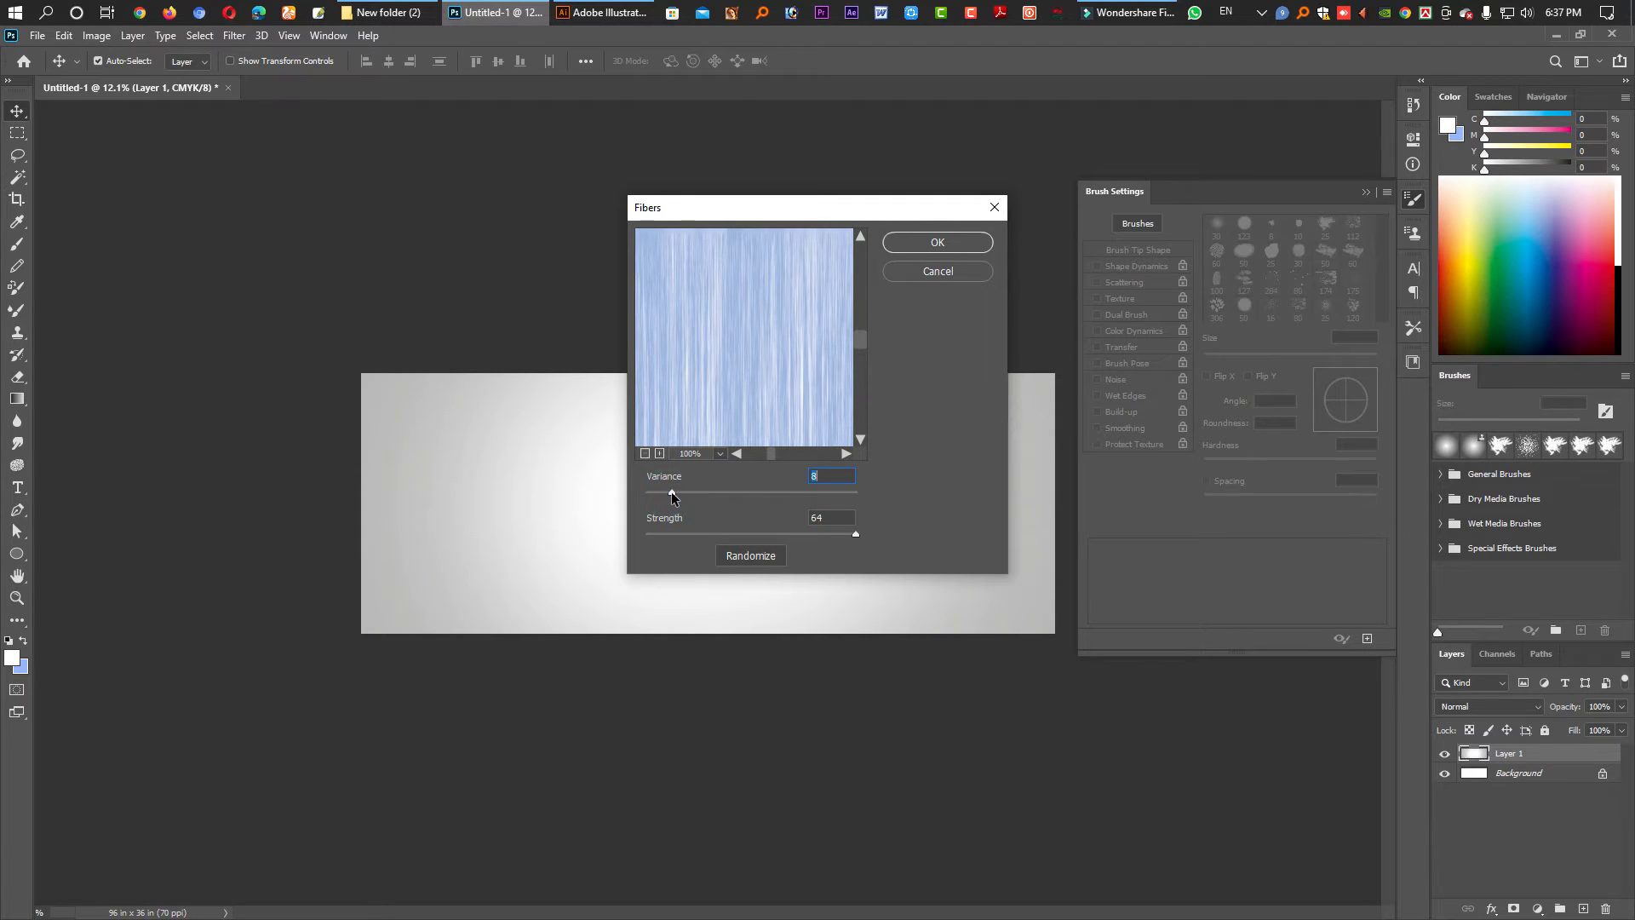
click(917, 244)
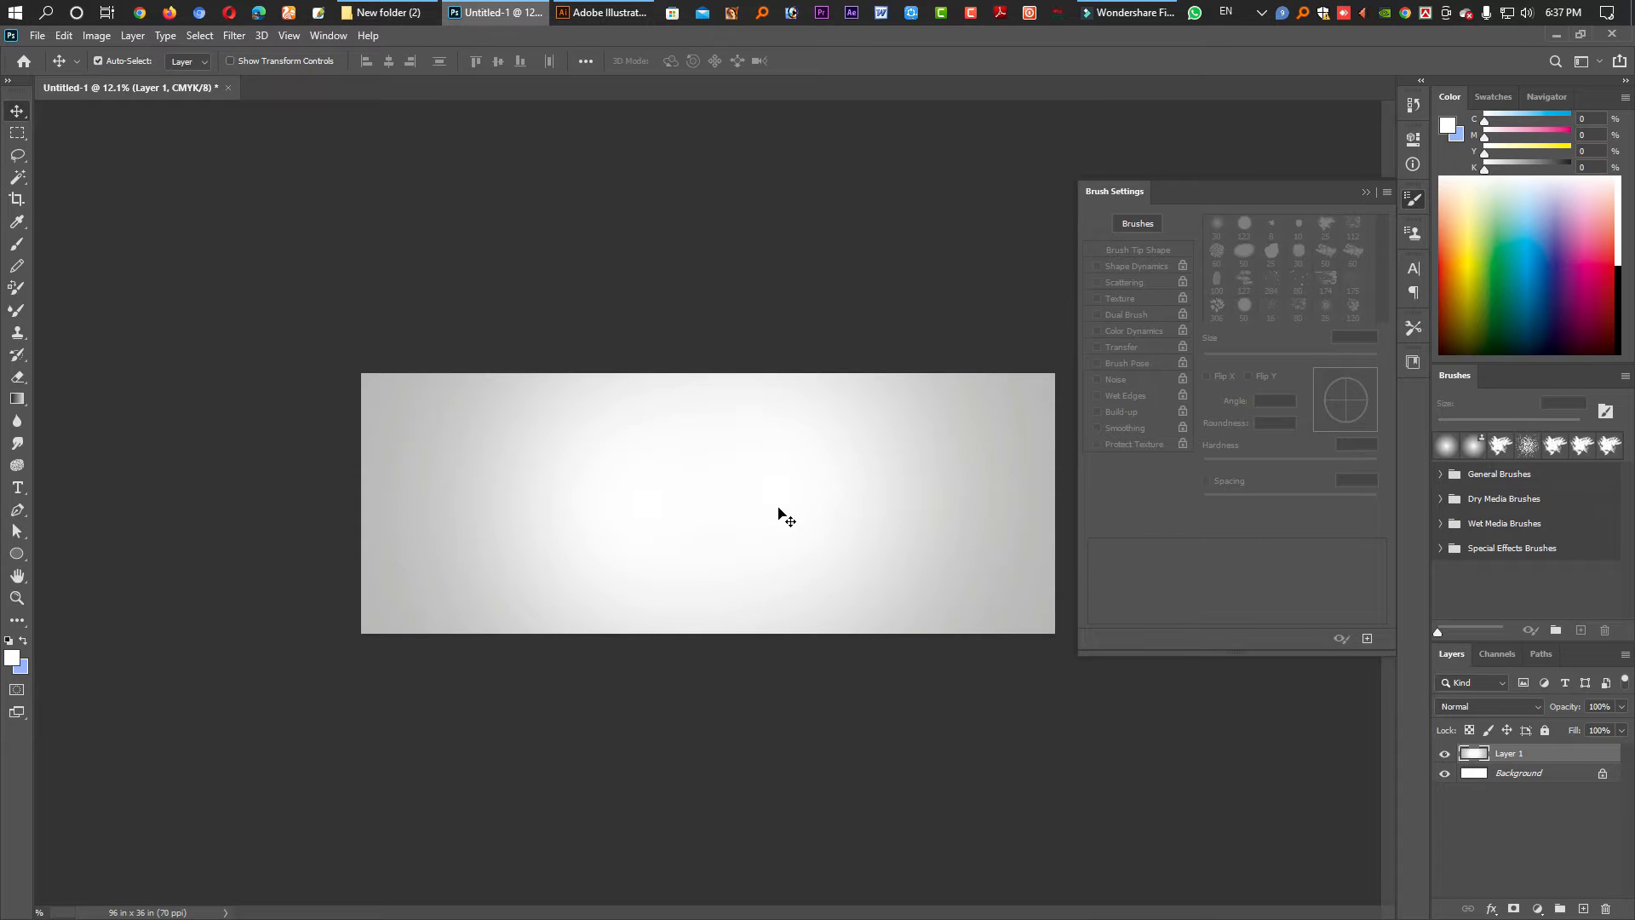
- Zoom so the banner fills the view and hide the panels to inspect it
ctrl+click(652, 503)
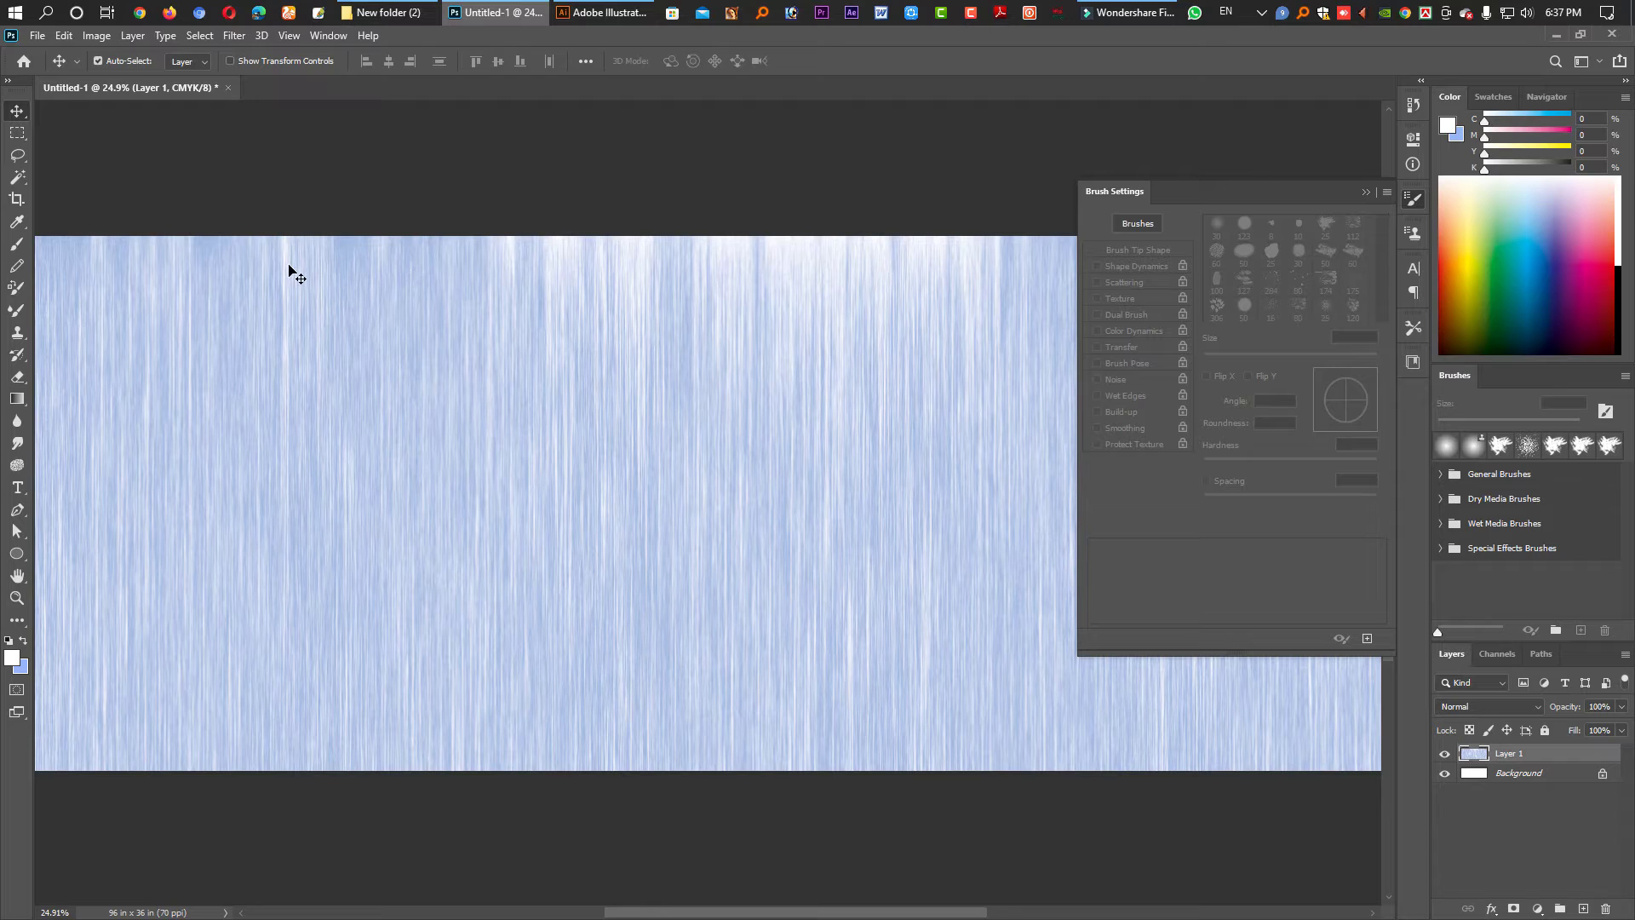
alt+click(817, 554)
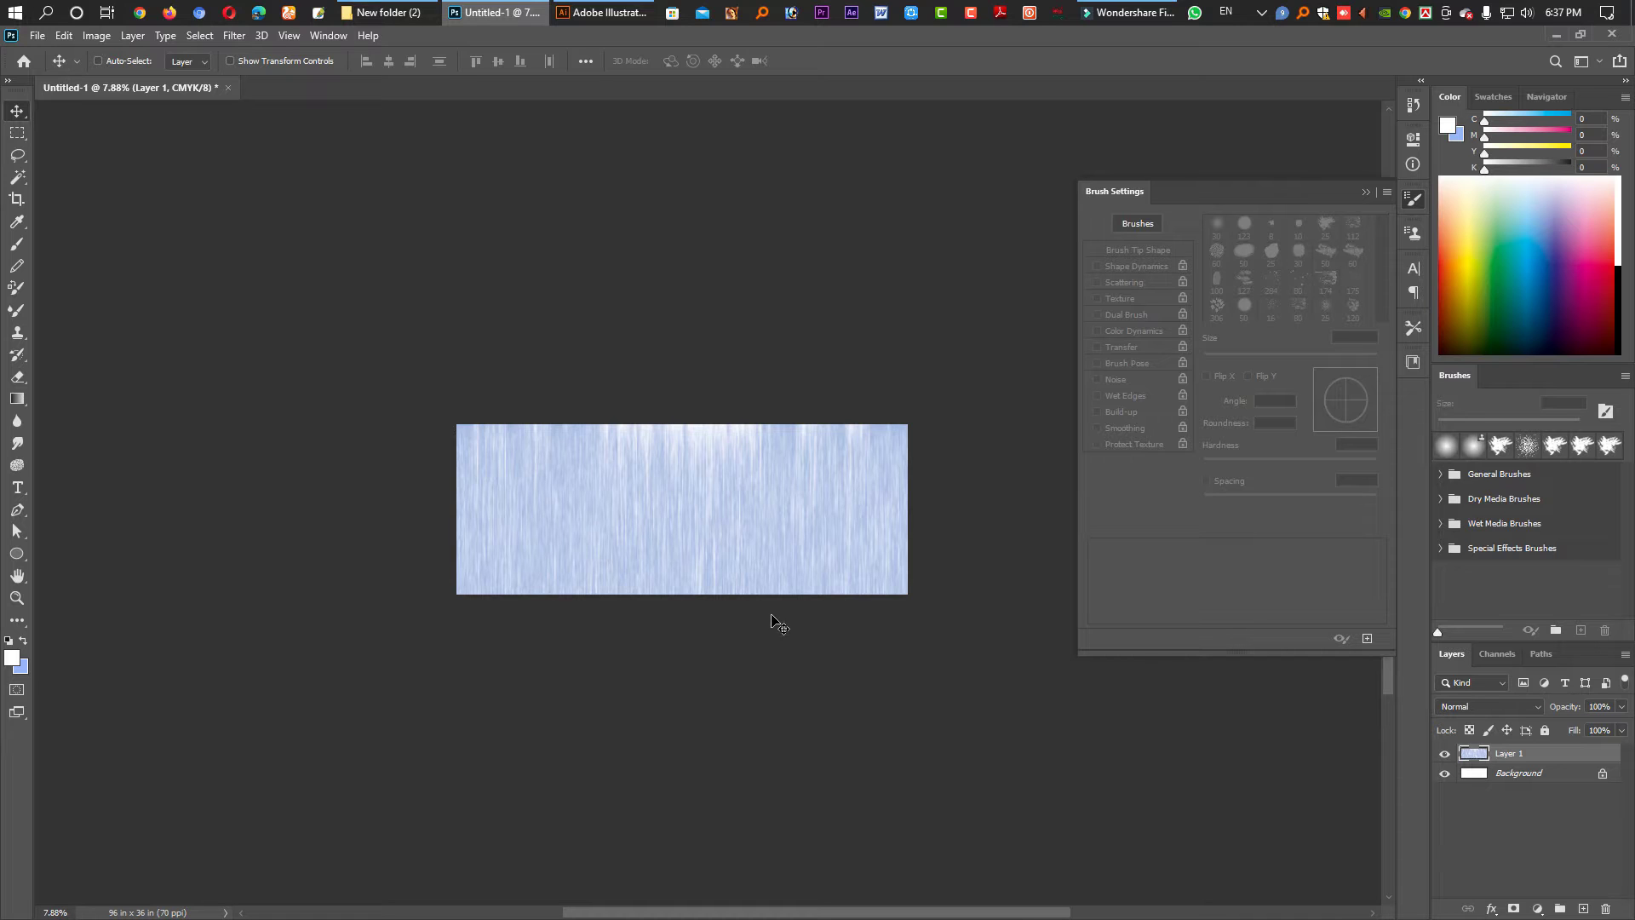
key(ctrl+z)
drag(678, 522, 748, 605)
key(Tab)
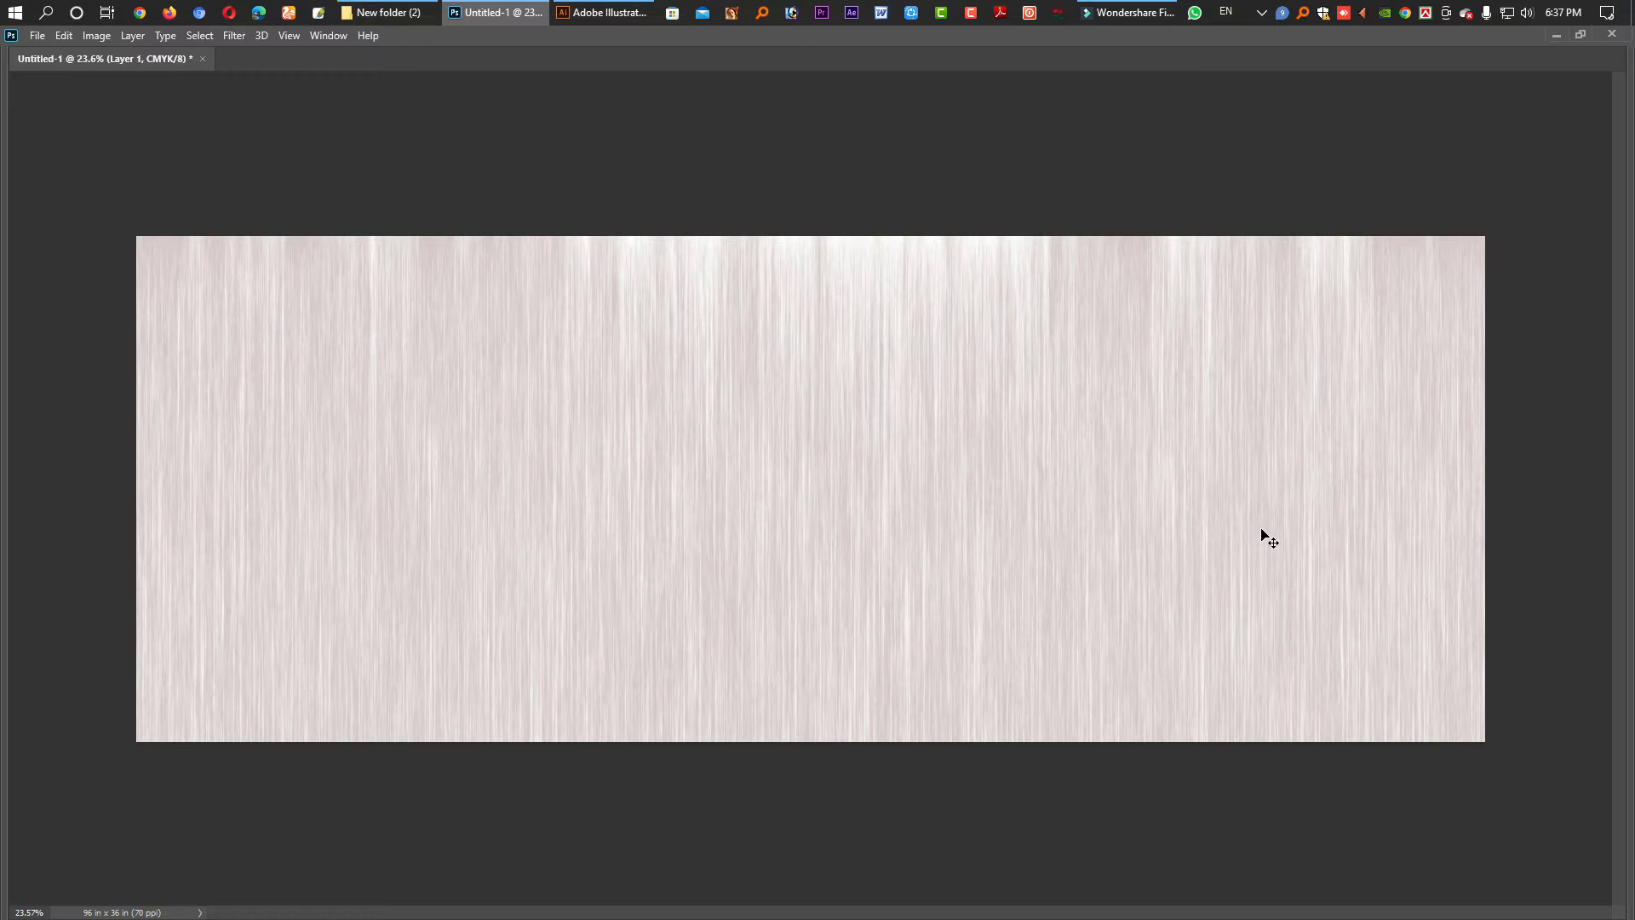
- Set the fibre layer to 70% opacity and open the two blood PNGs in Photoshop
key(Tab)
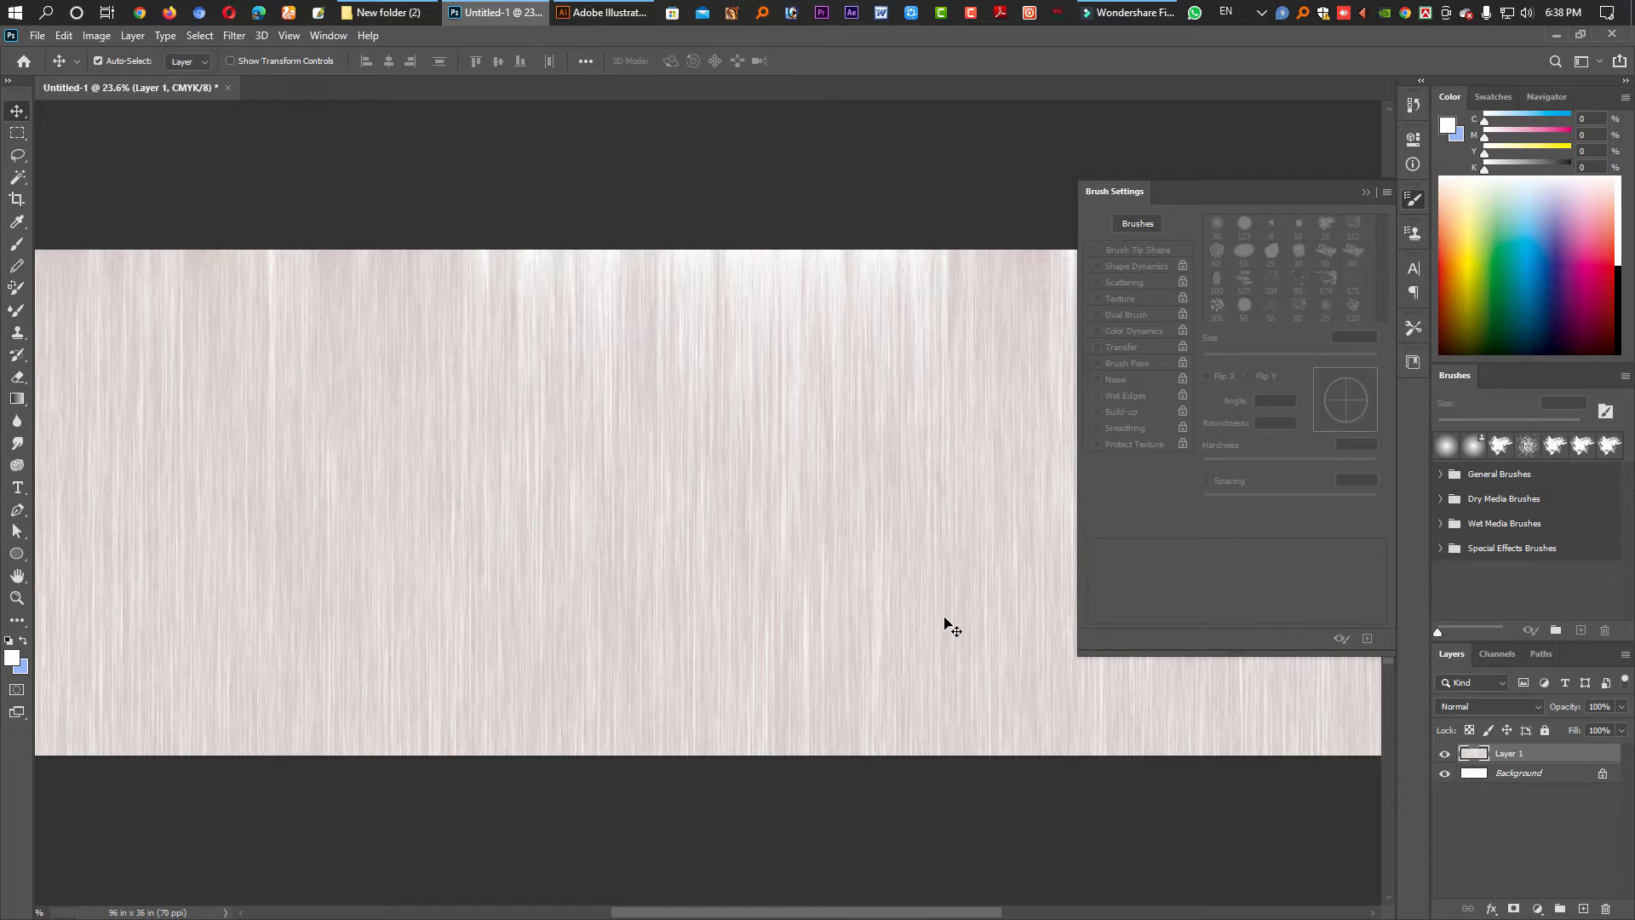
key(7)
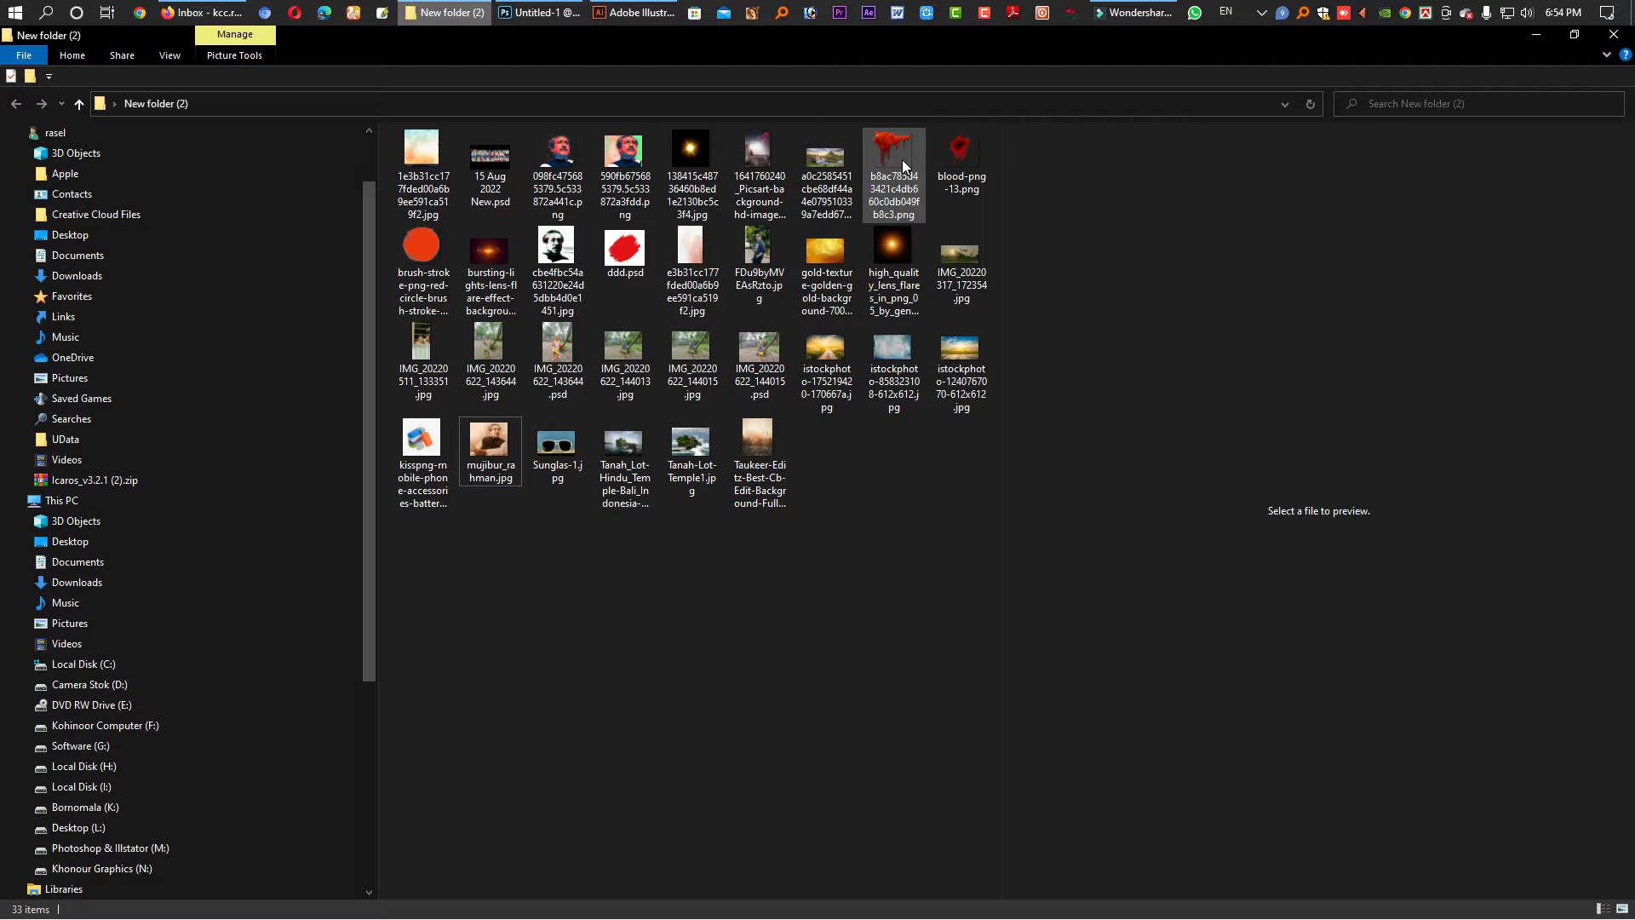
click(902, 162)
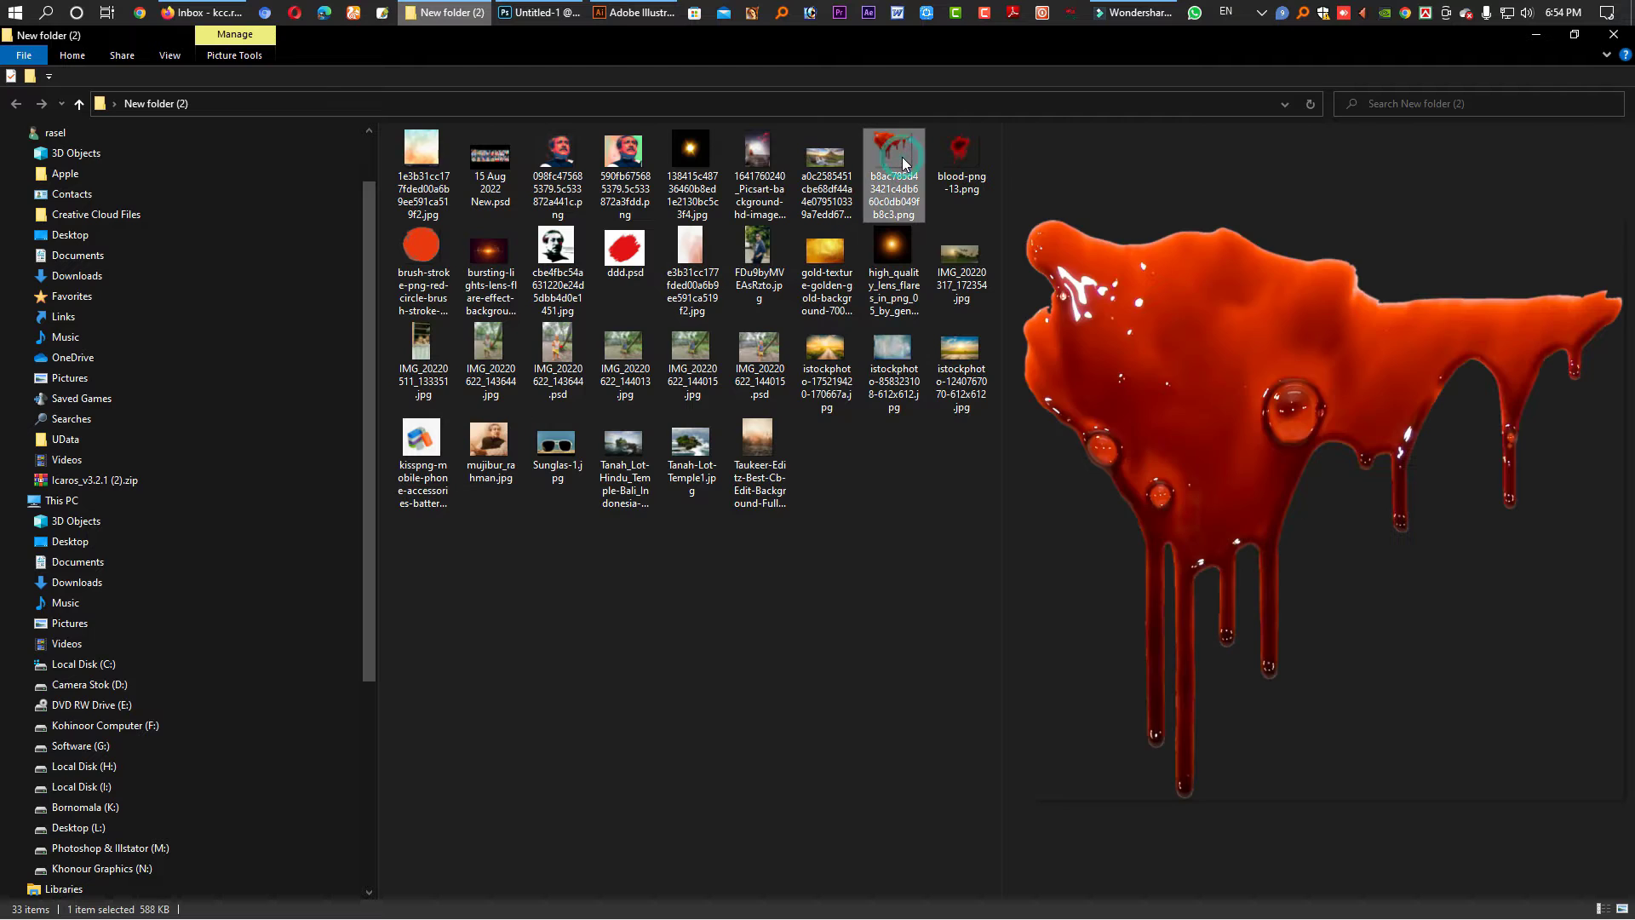
click(962, 166)
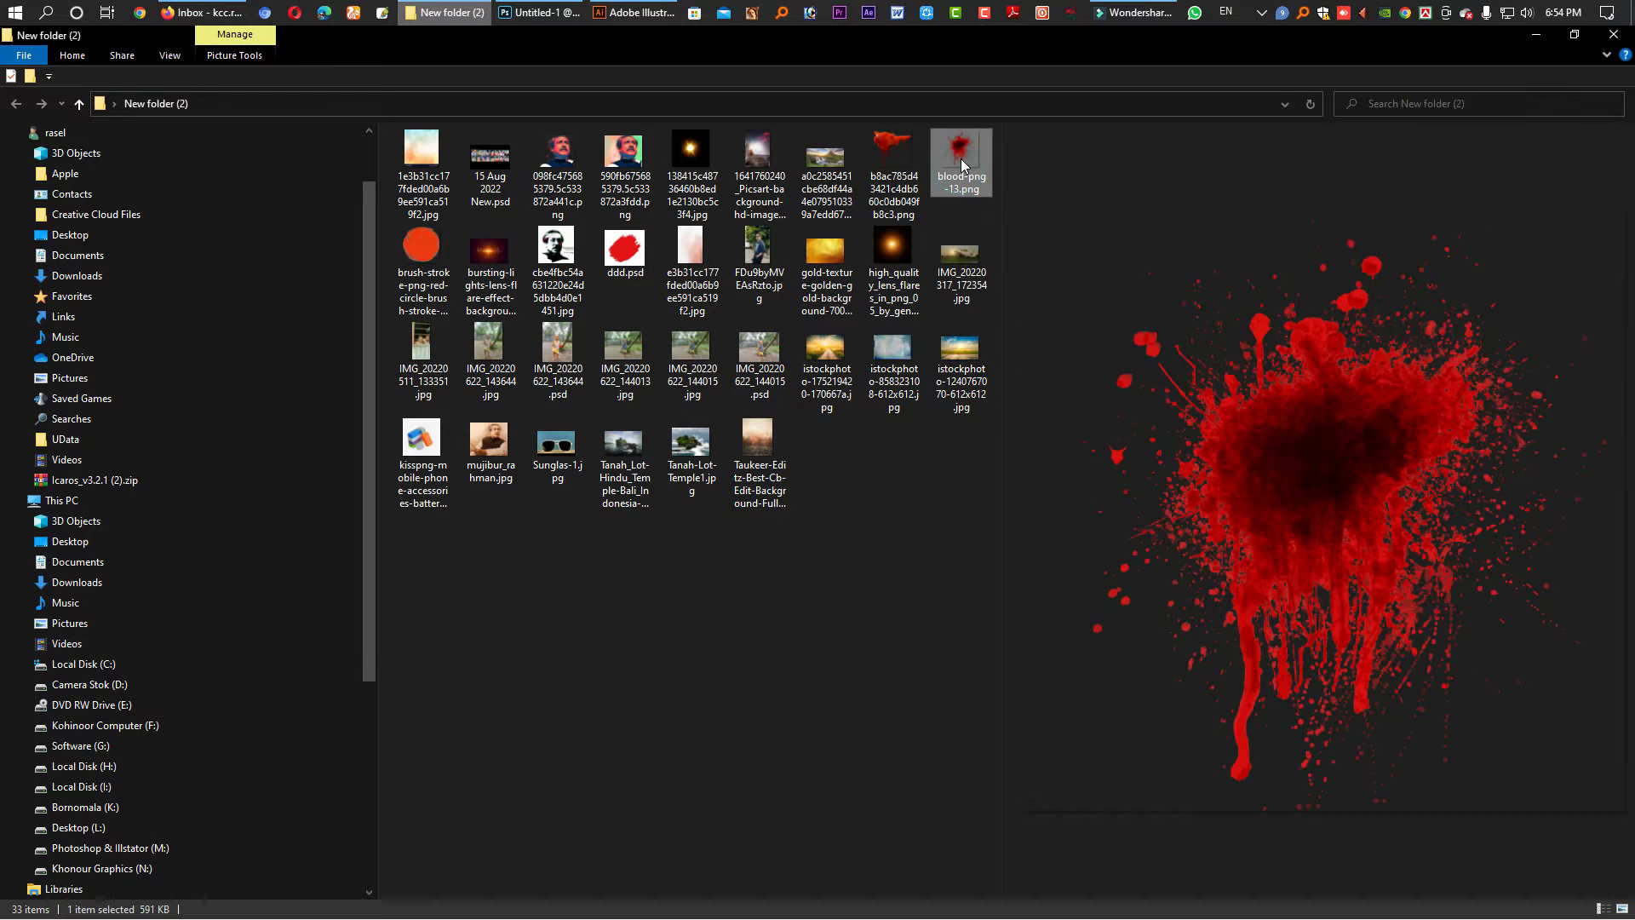
click(901, 174)
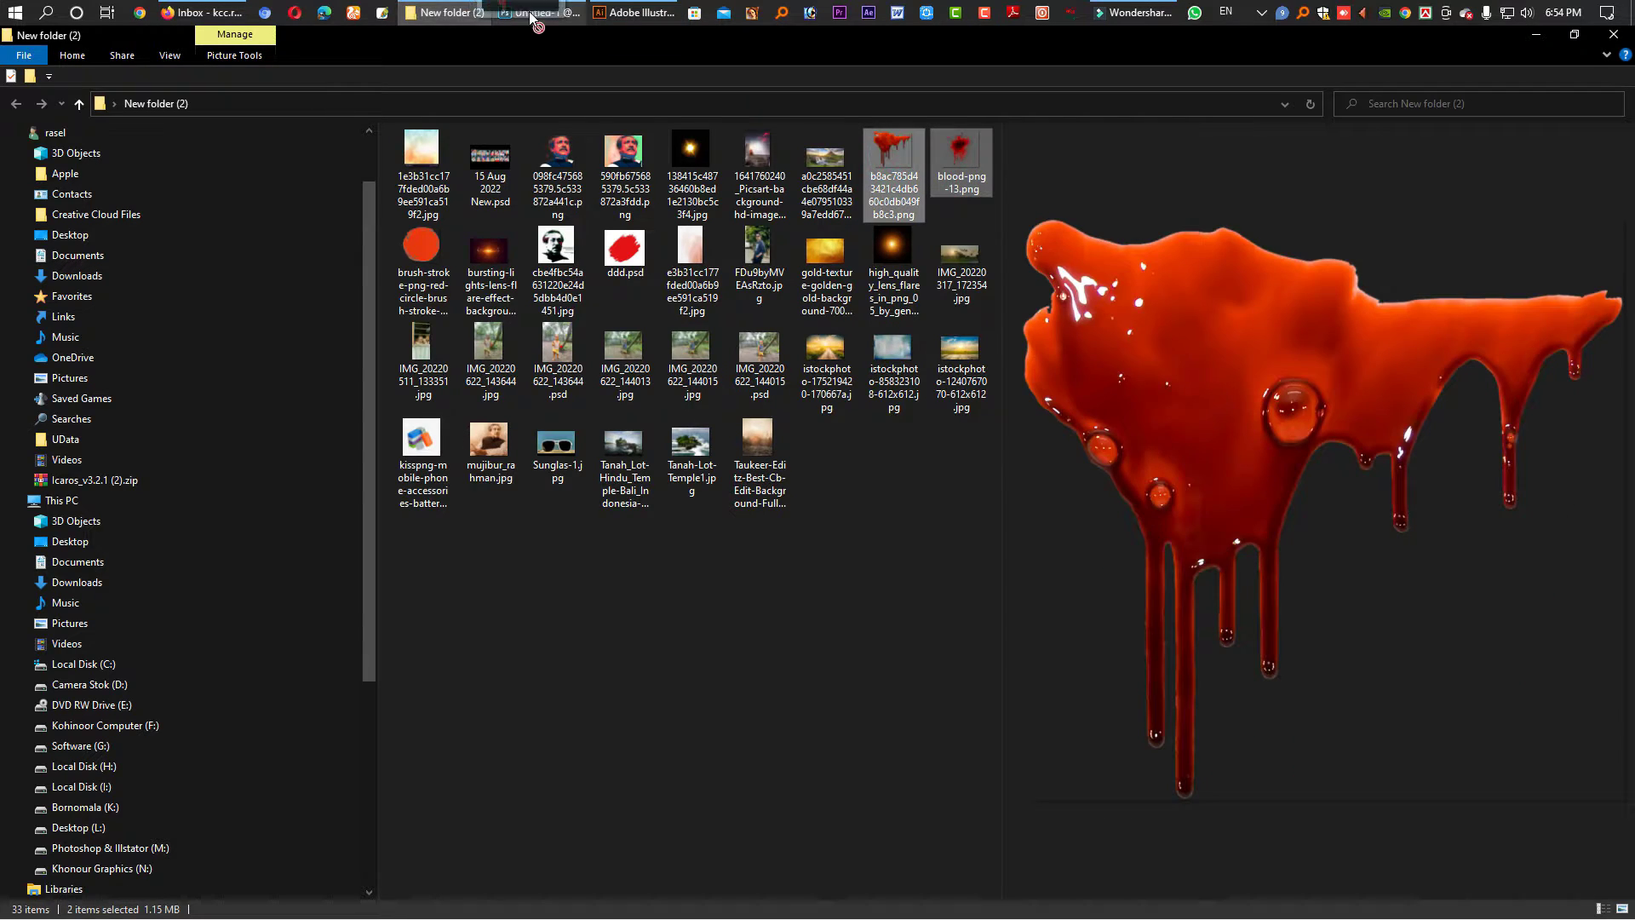
click(531, 12)
drag(952, 73, 948, 65)
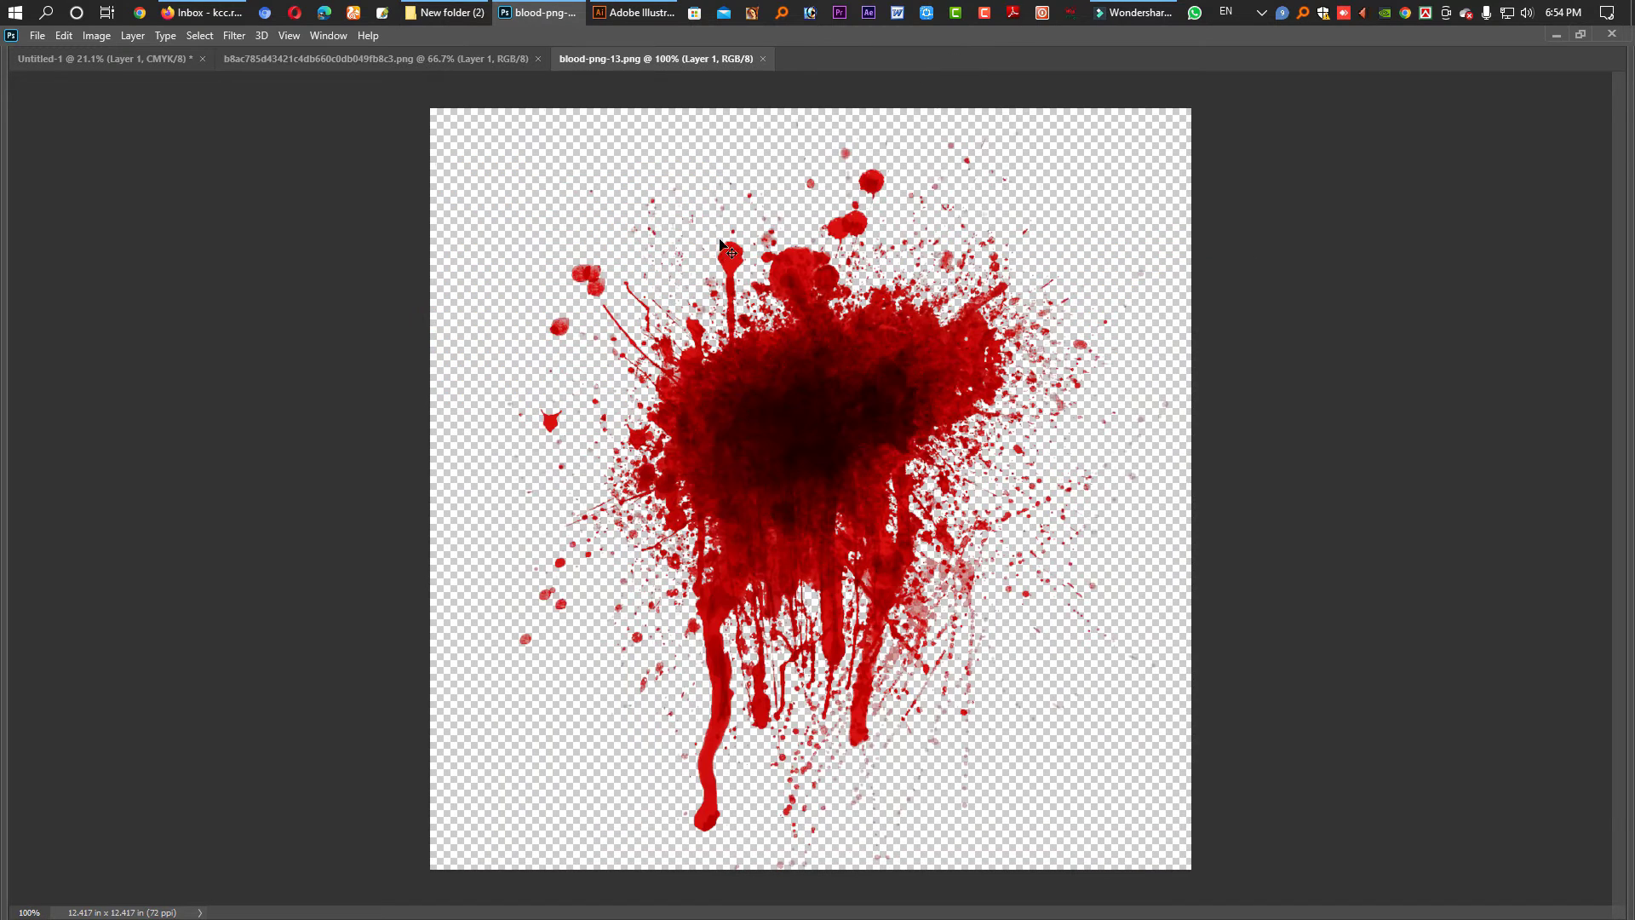
- Copy the blood splatter into Untitled-1 as Layer 2, enlarged over the top-right corner
drag(832, 391, 1343, 394)
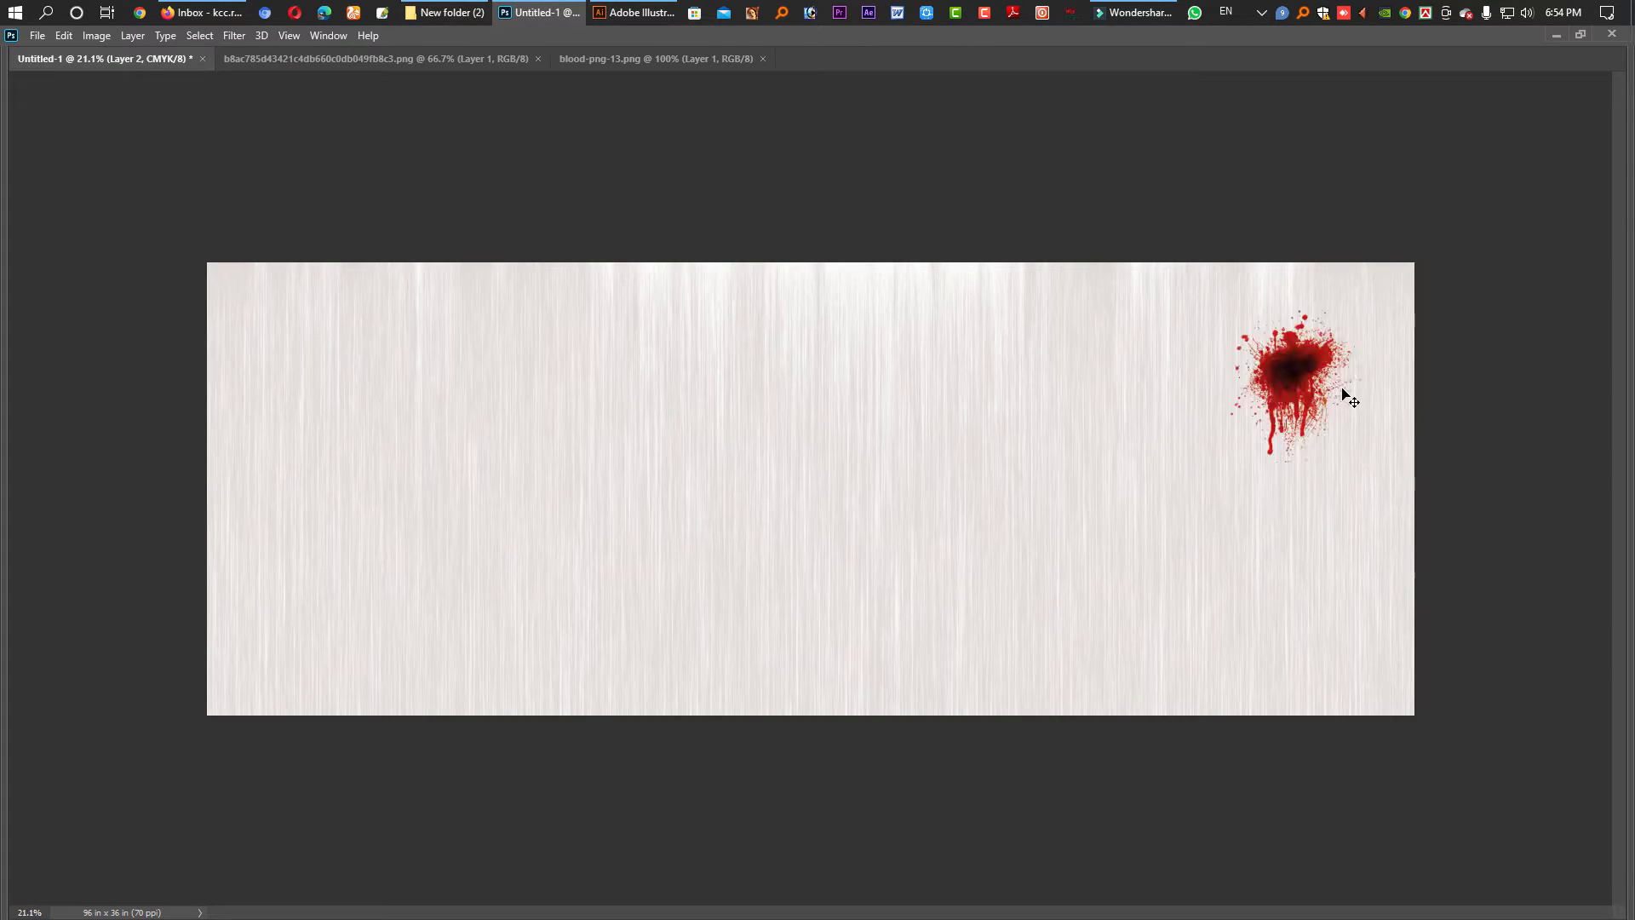
key(ctrl+t)
drag(1299, 286, 1341, 87)
drag(1350, 423, 1397, 511)
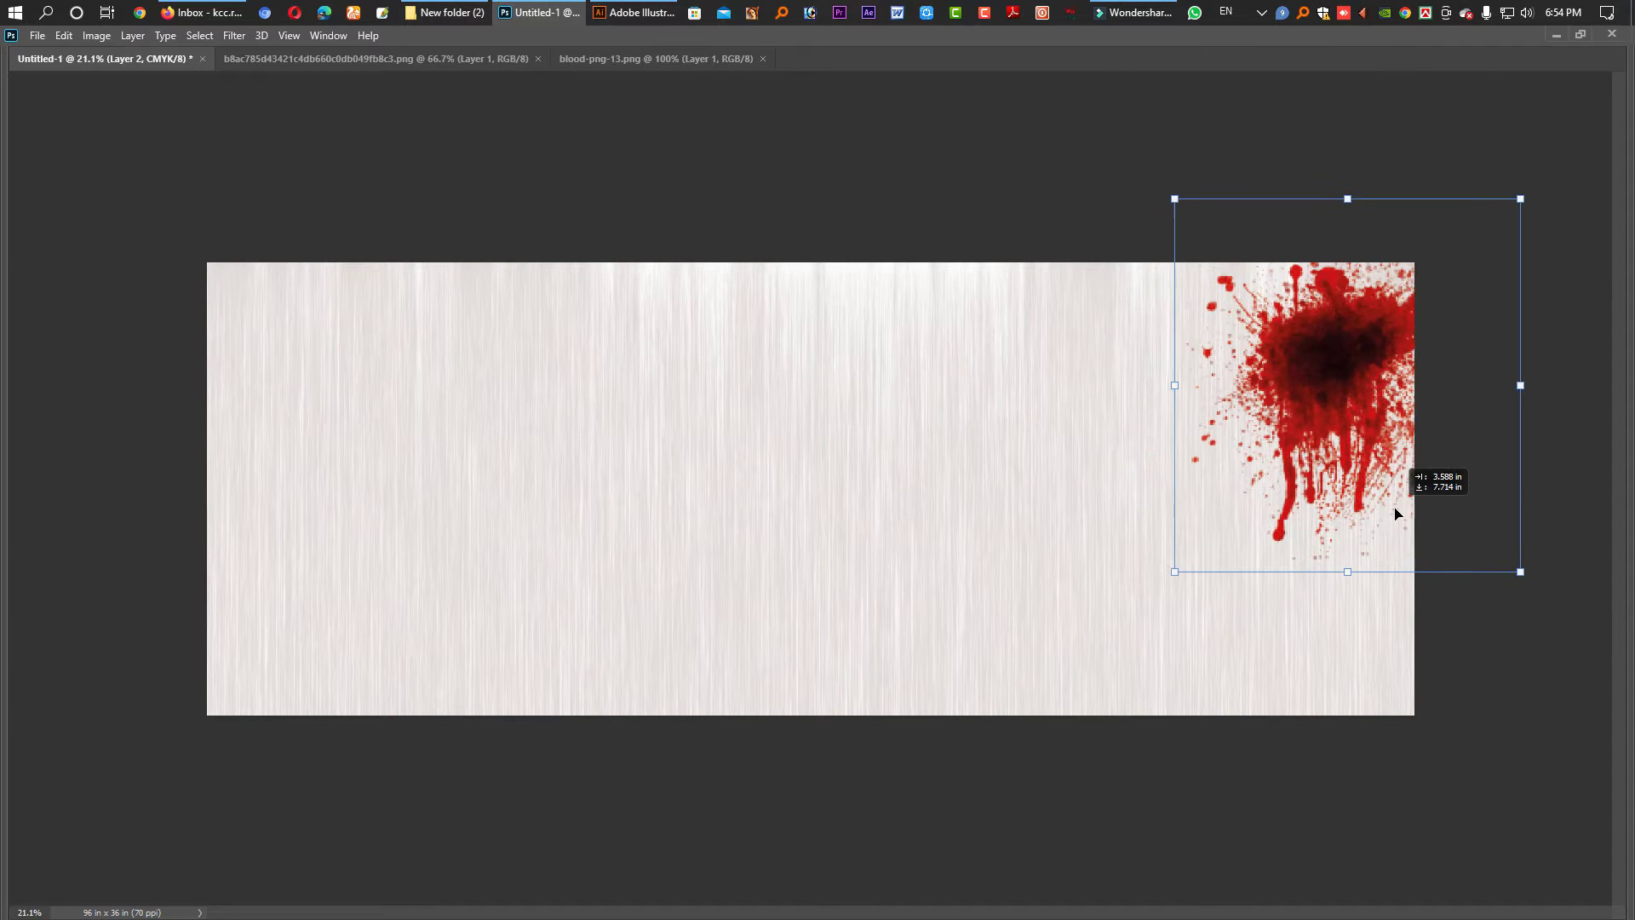
key(Return)
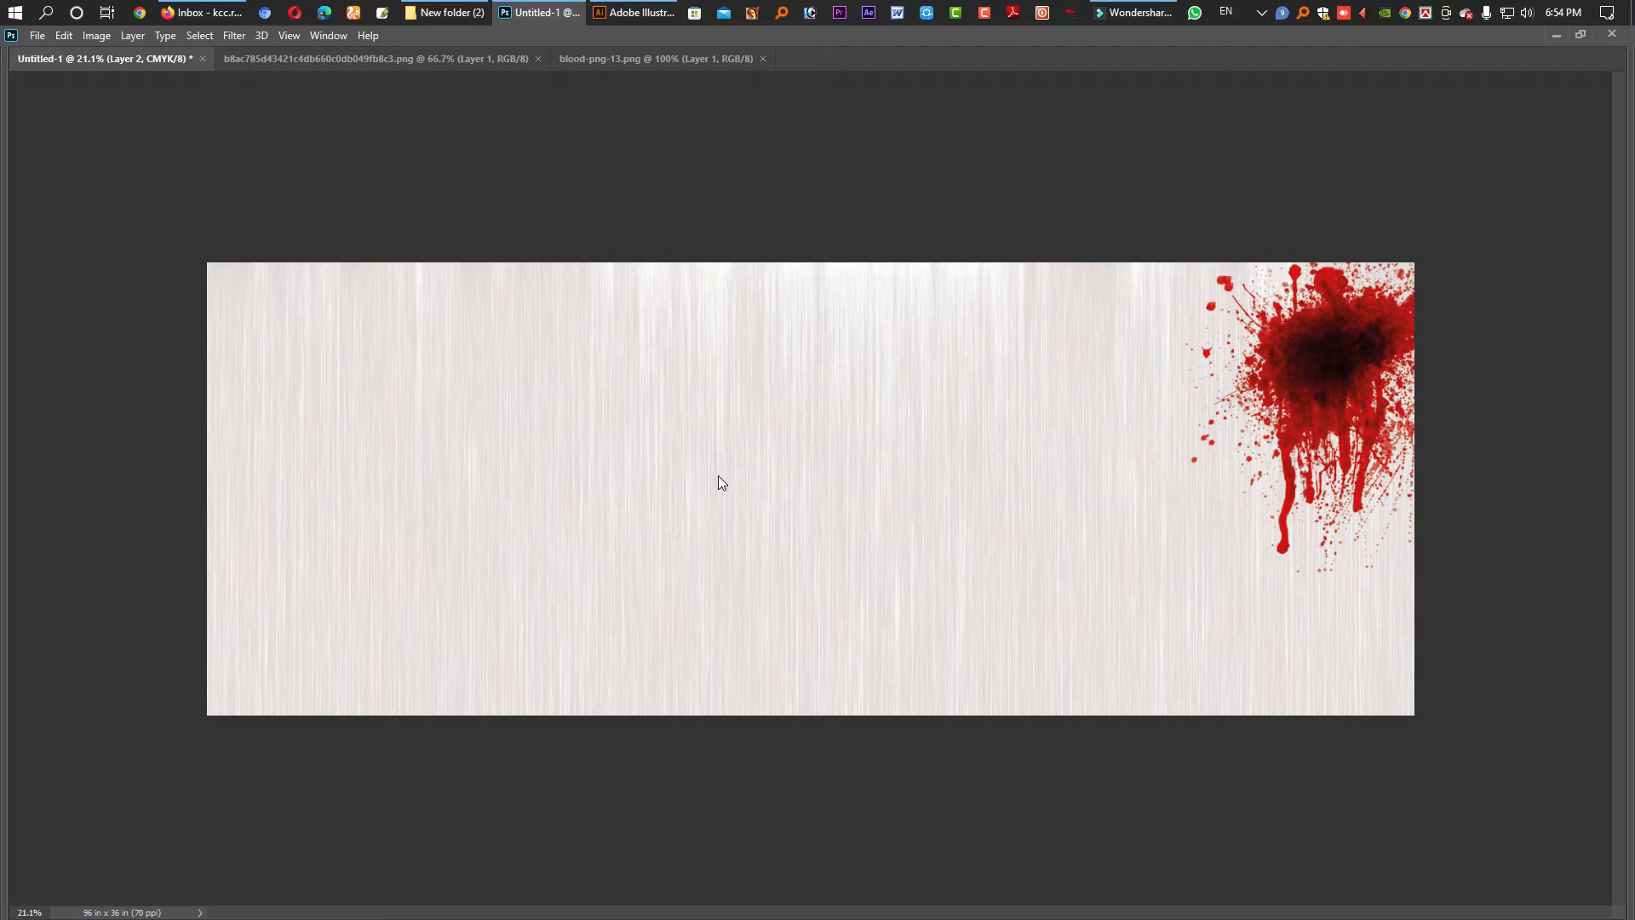
- Select the red-and-blue portrait PNG and 15 Aug 2022 New.psd and open them in Photoshop
click(423, 12)
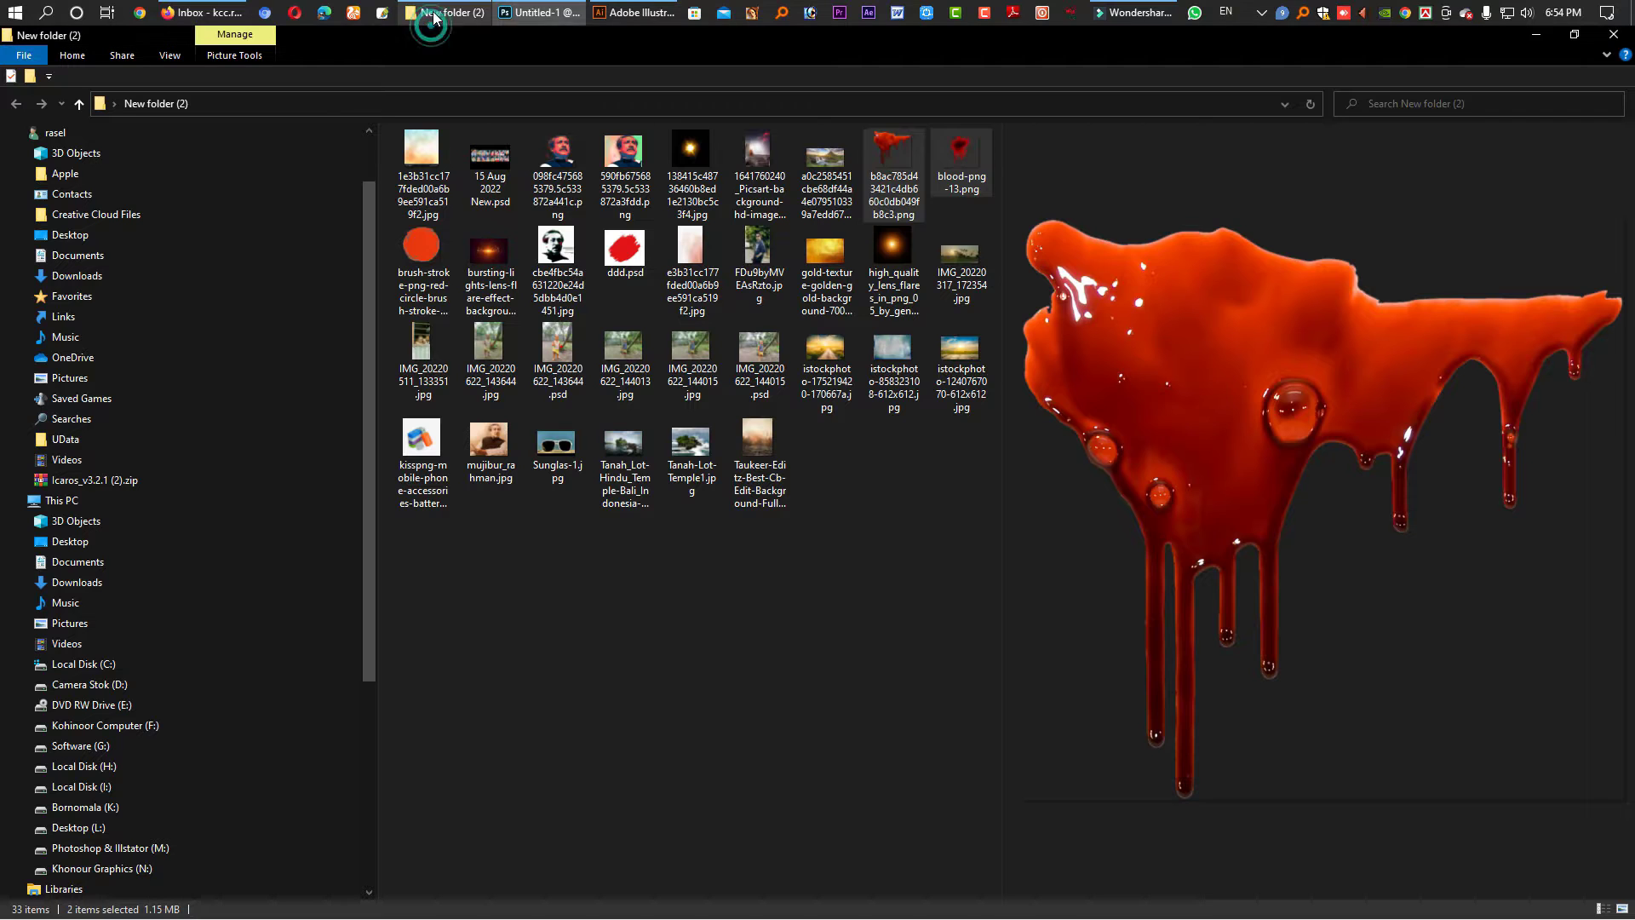
click(567, 264)
click(558, 161)
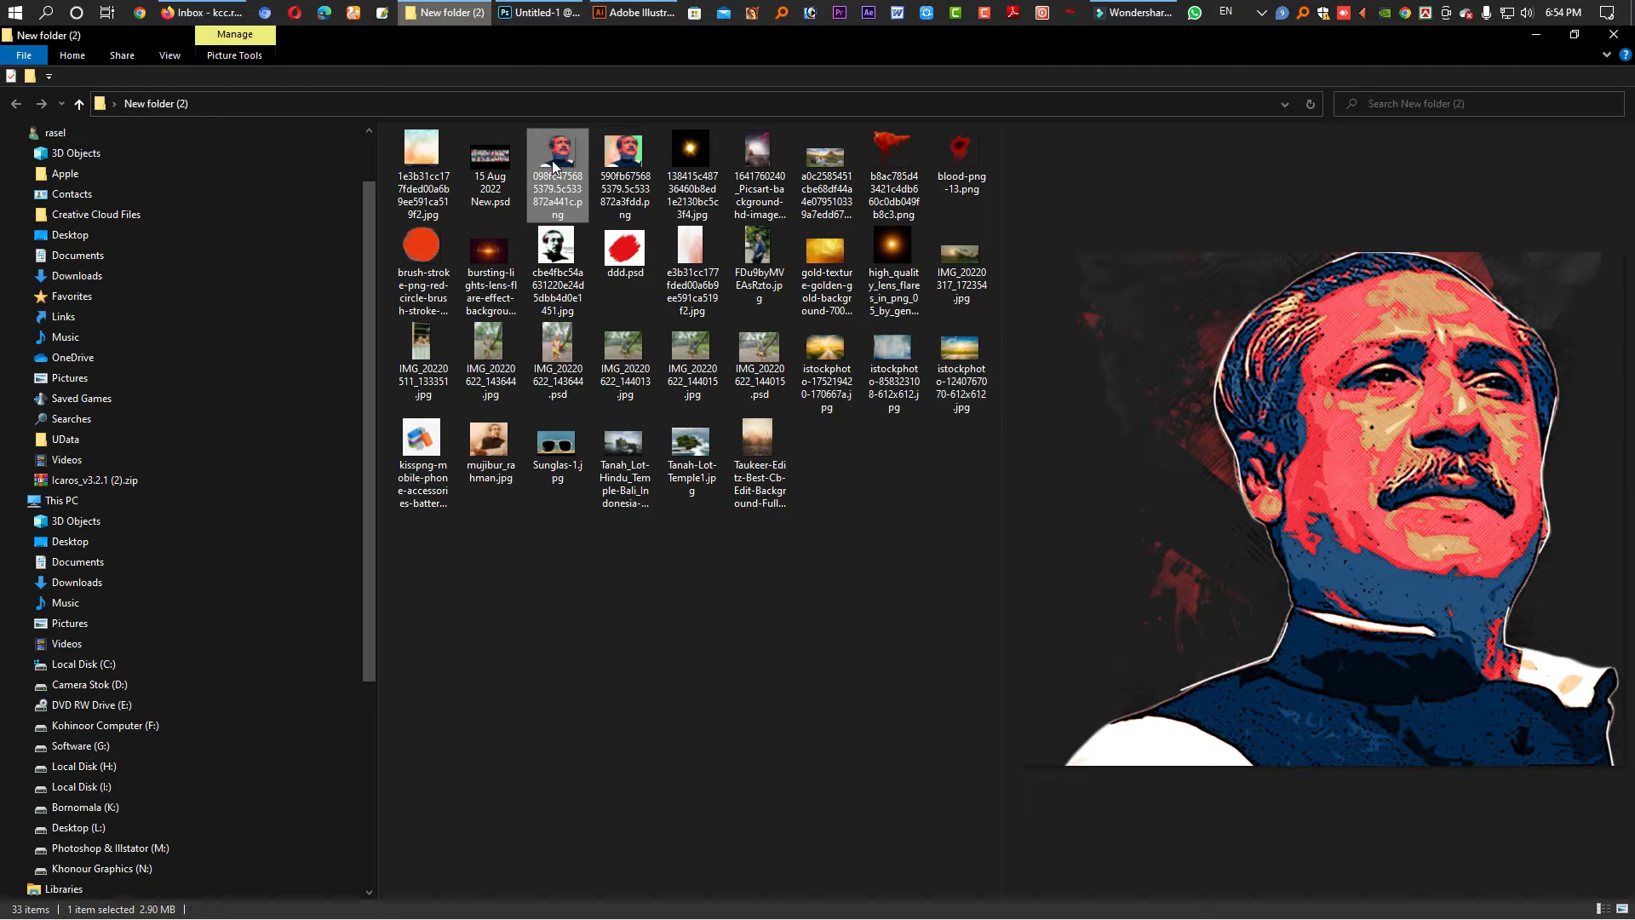
ctrl+click(490, 170)
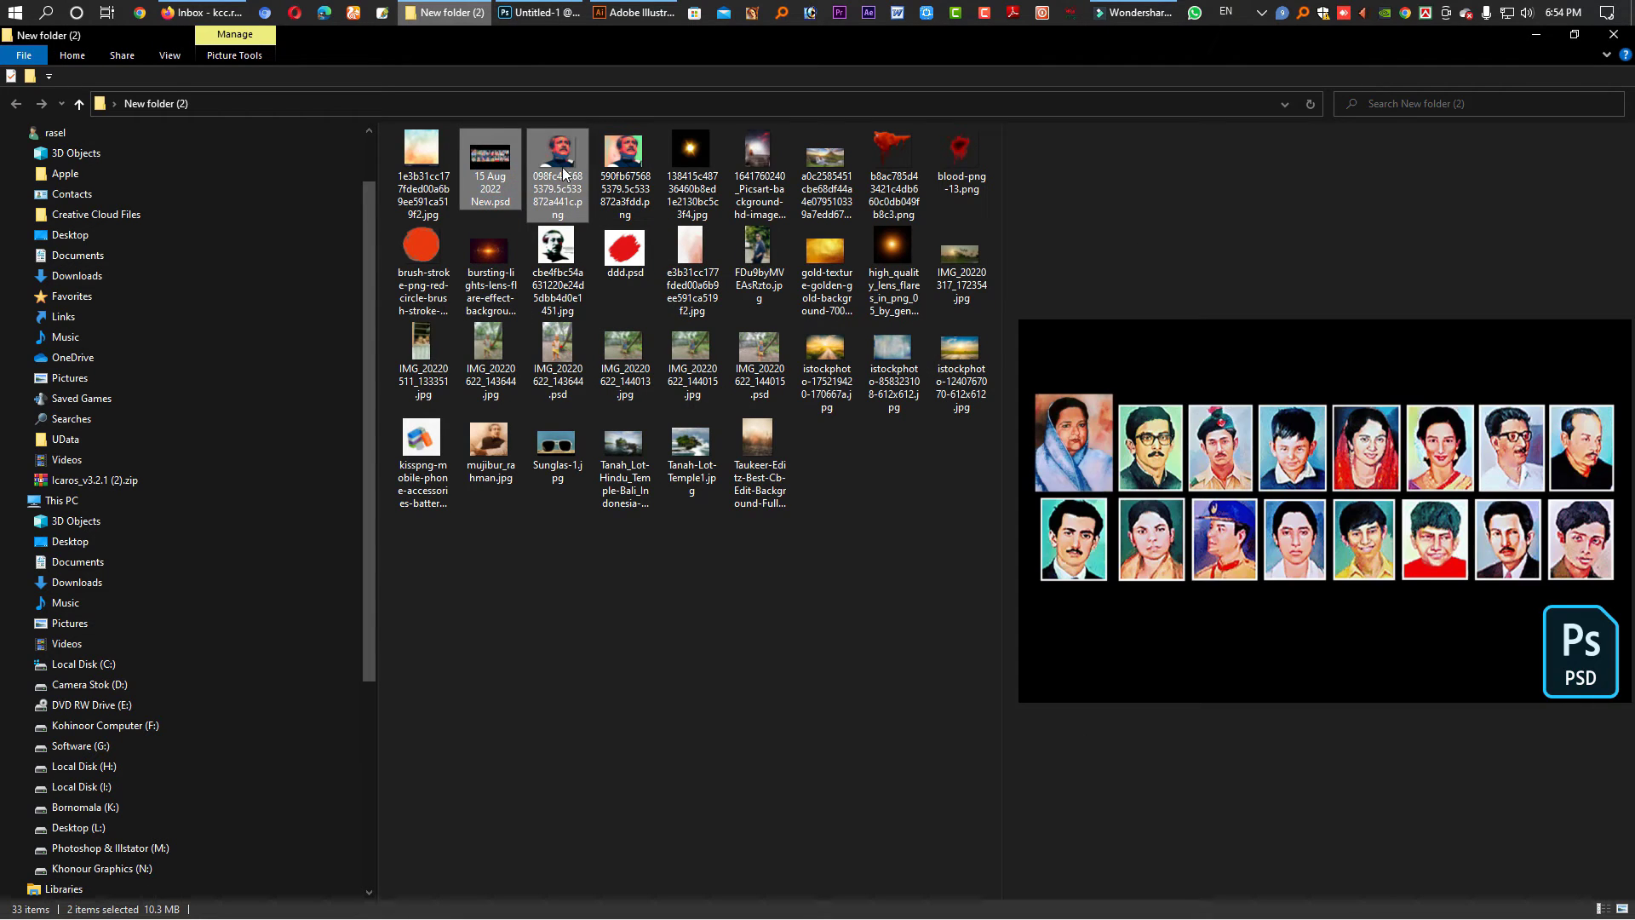
drag(560, 179, 853, 60)
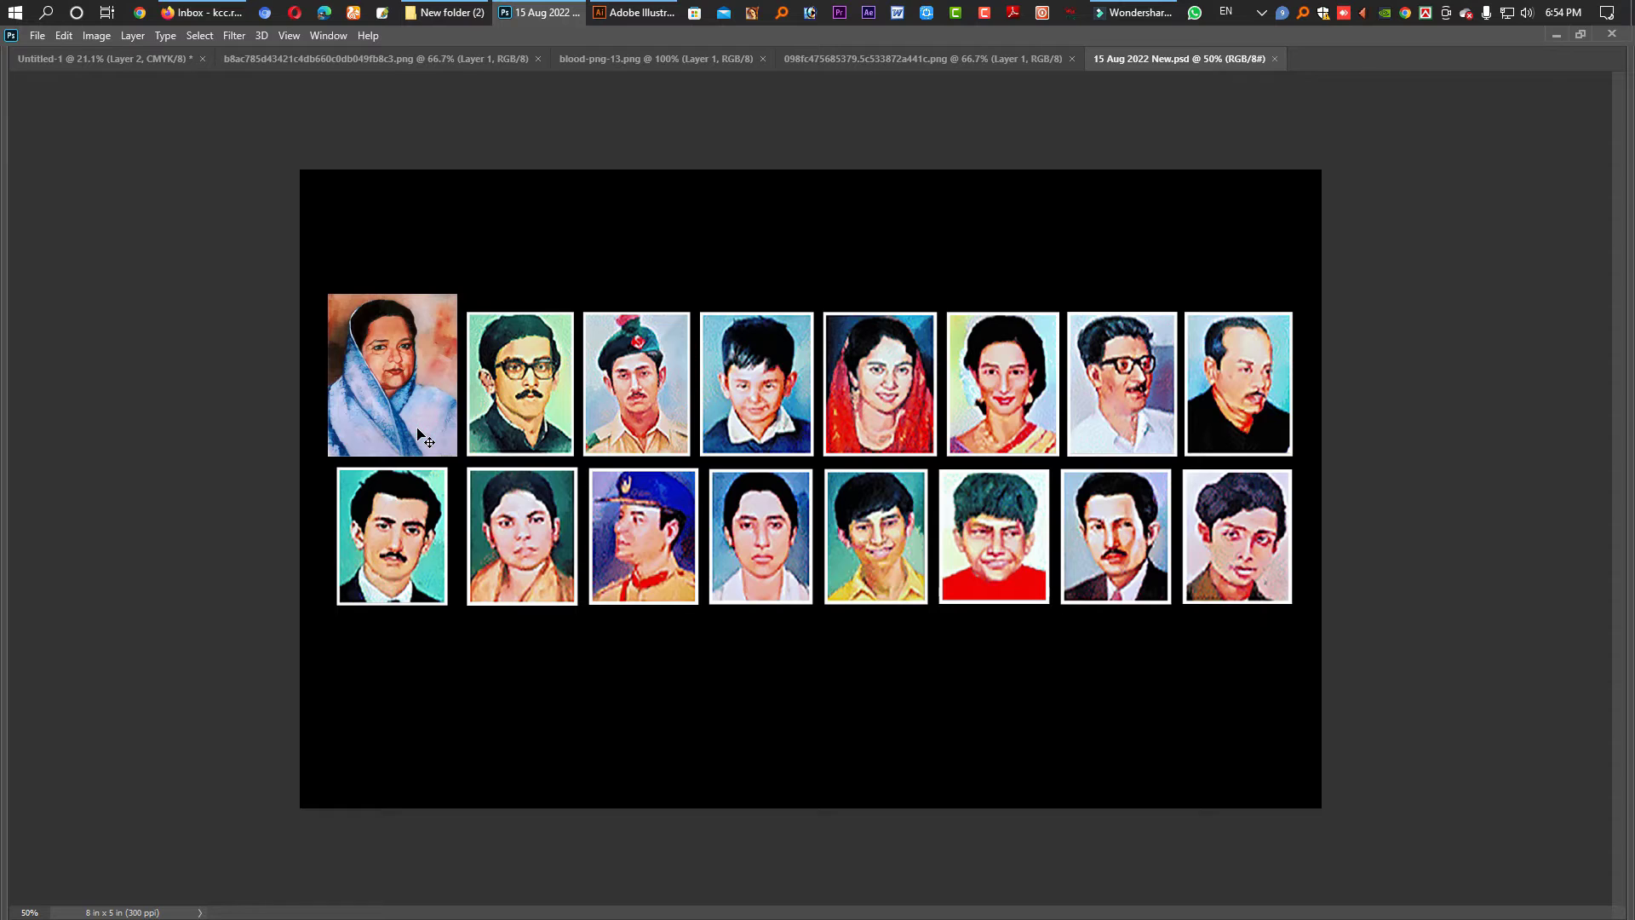
- Show the panels and select the portrait grid layer, Layer 17, in 15 Aug 2022 New.psd
key(F5)
key(Tab)
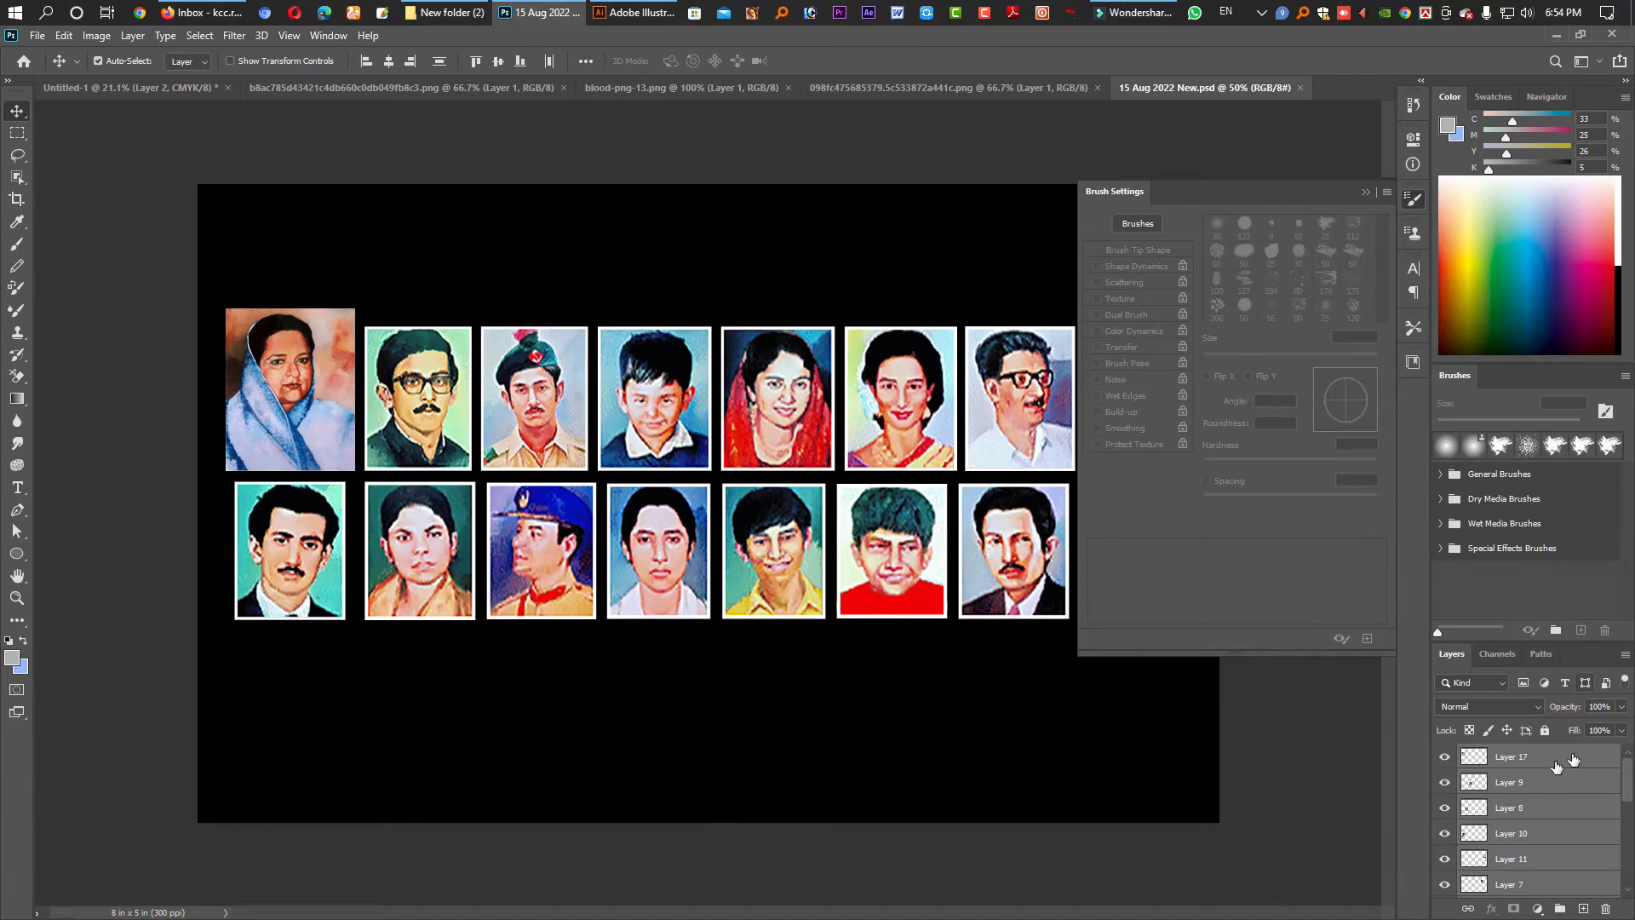
click(502, 677)
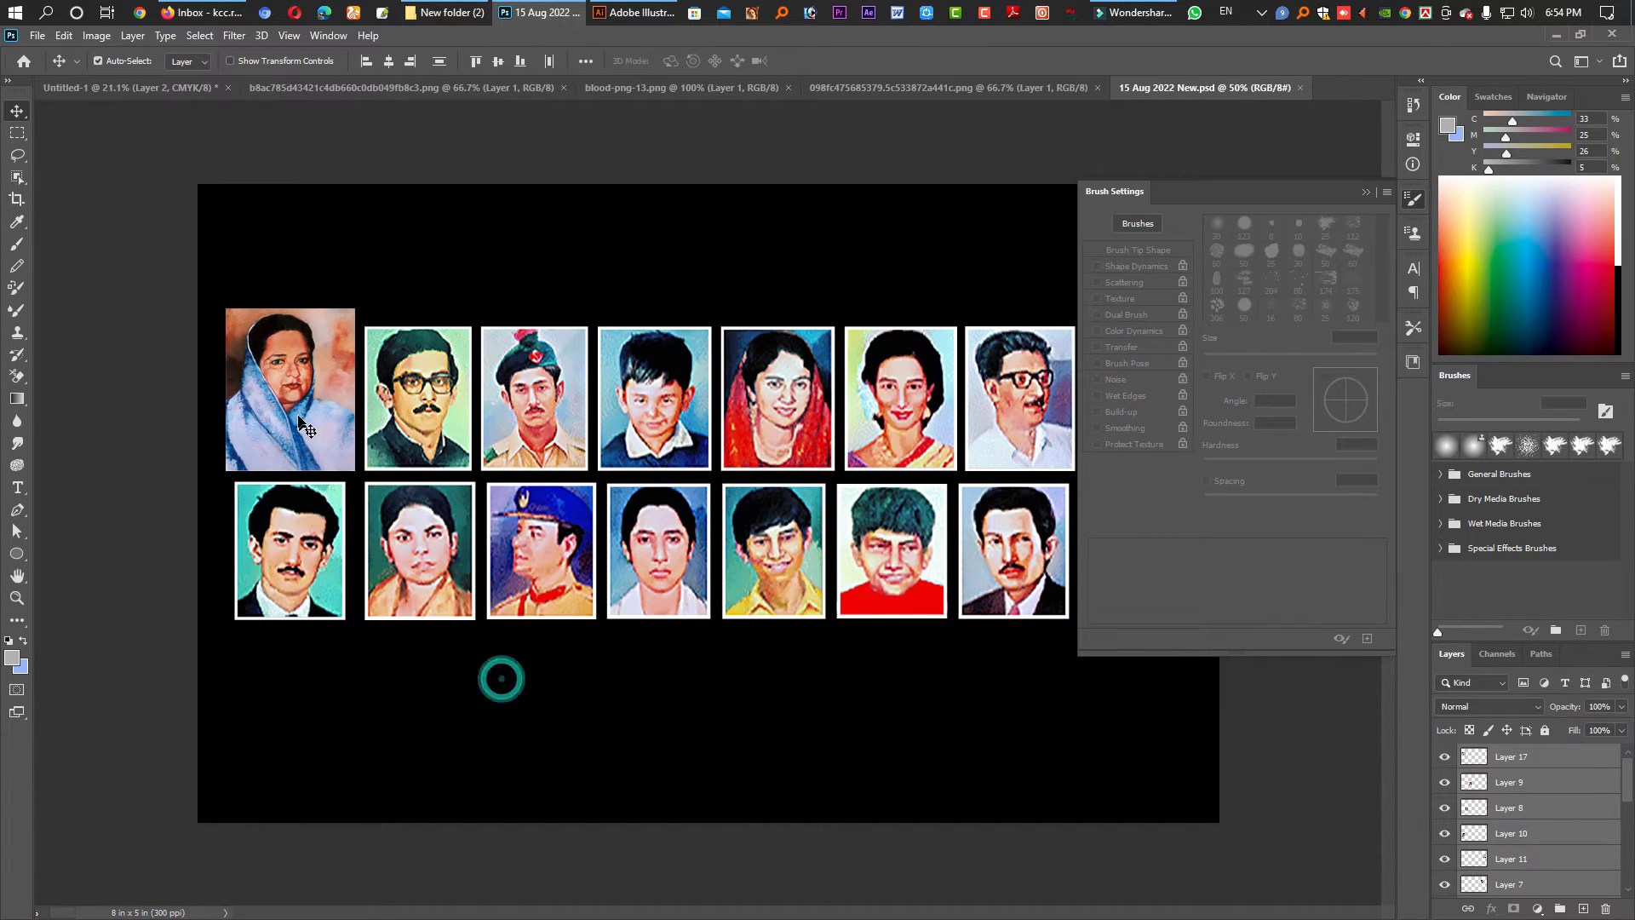
right_click(1547, 759)
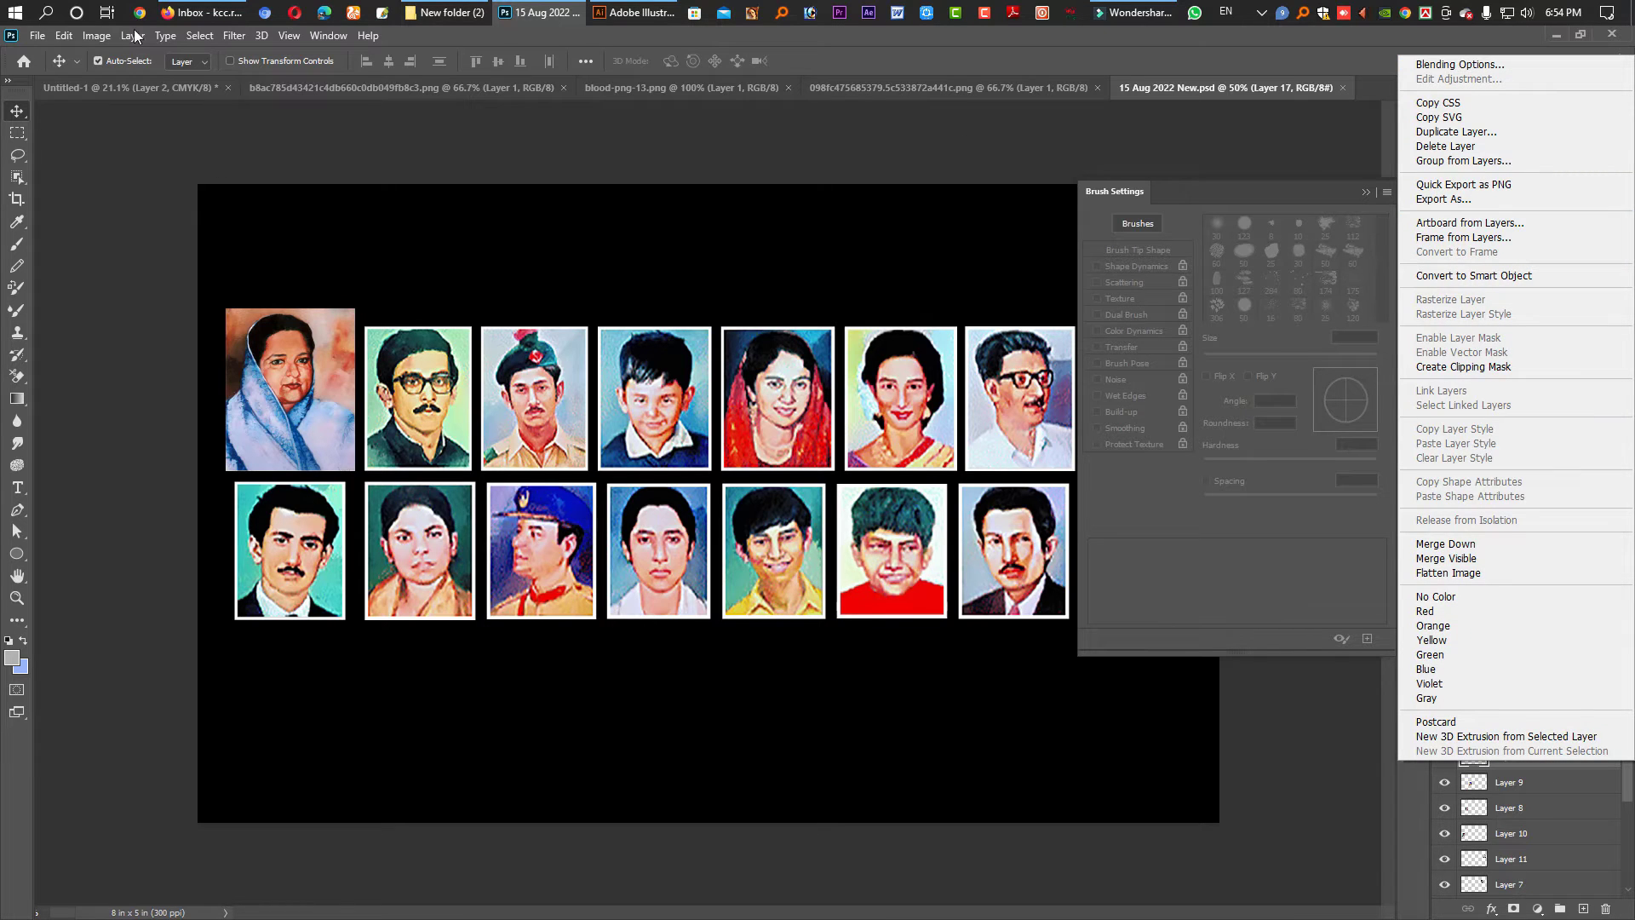
click(95, 35)
click(95, 34)
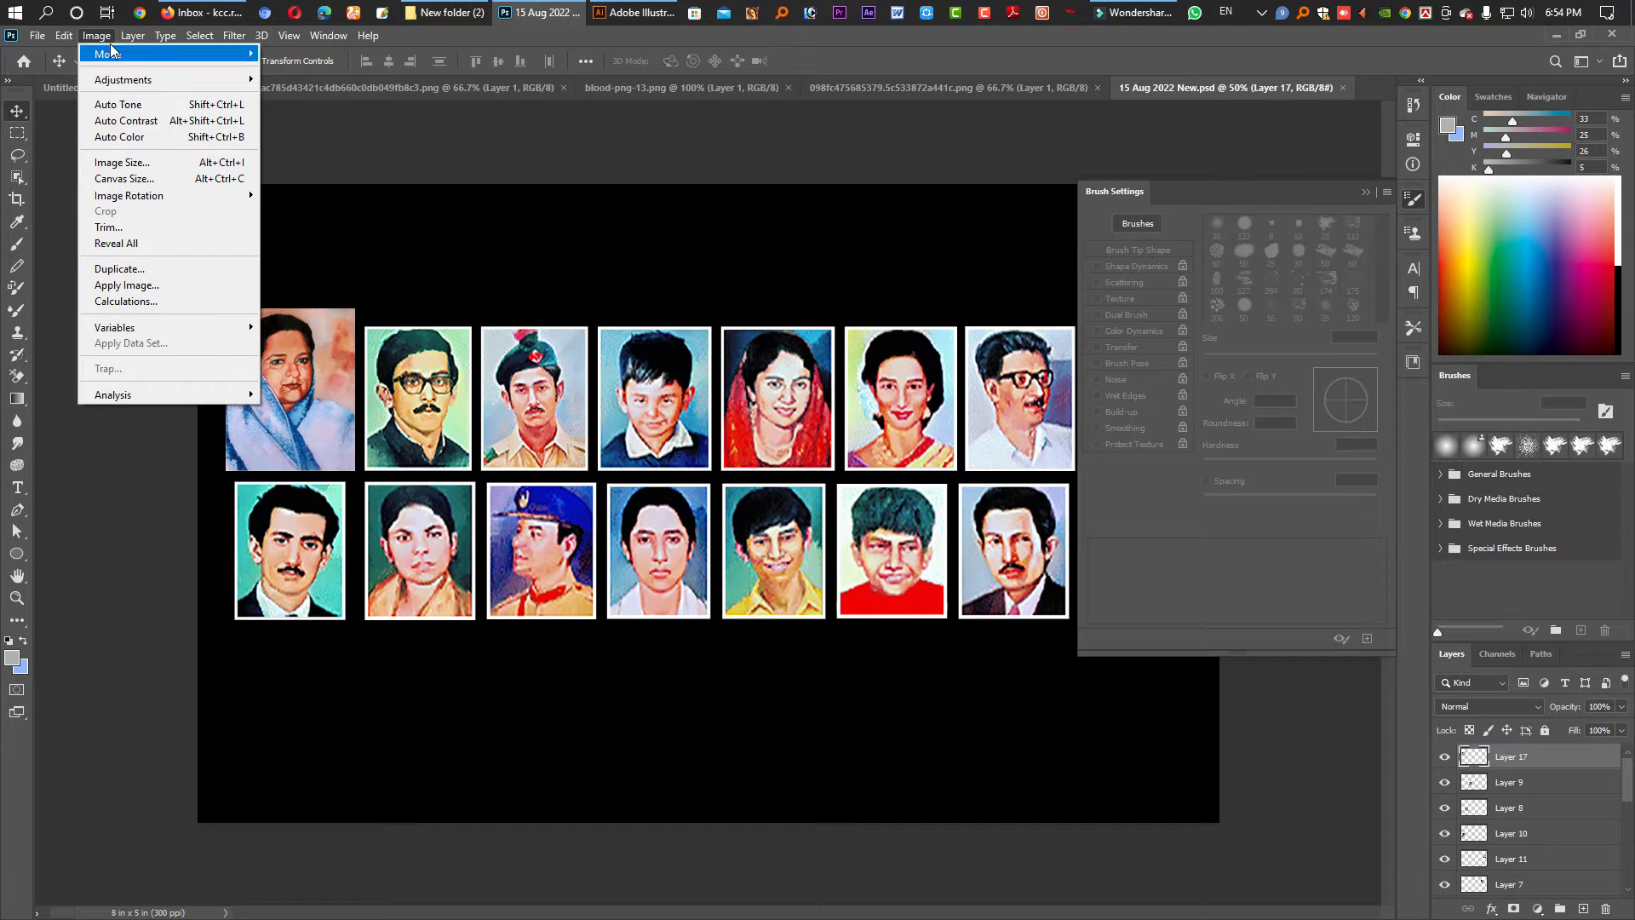
- Stroke Layer 17's photos with a 3 px white (ffffff) outline
mouse_move(65, 37)
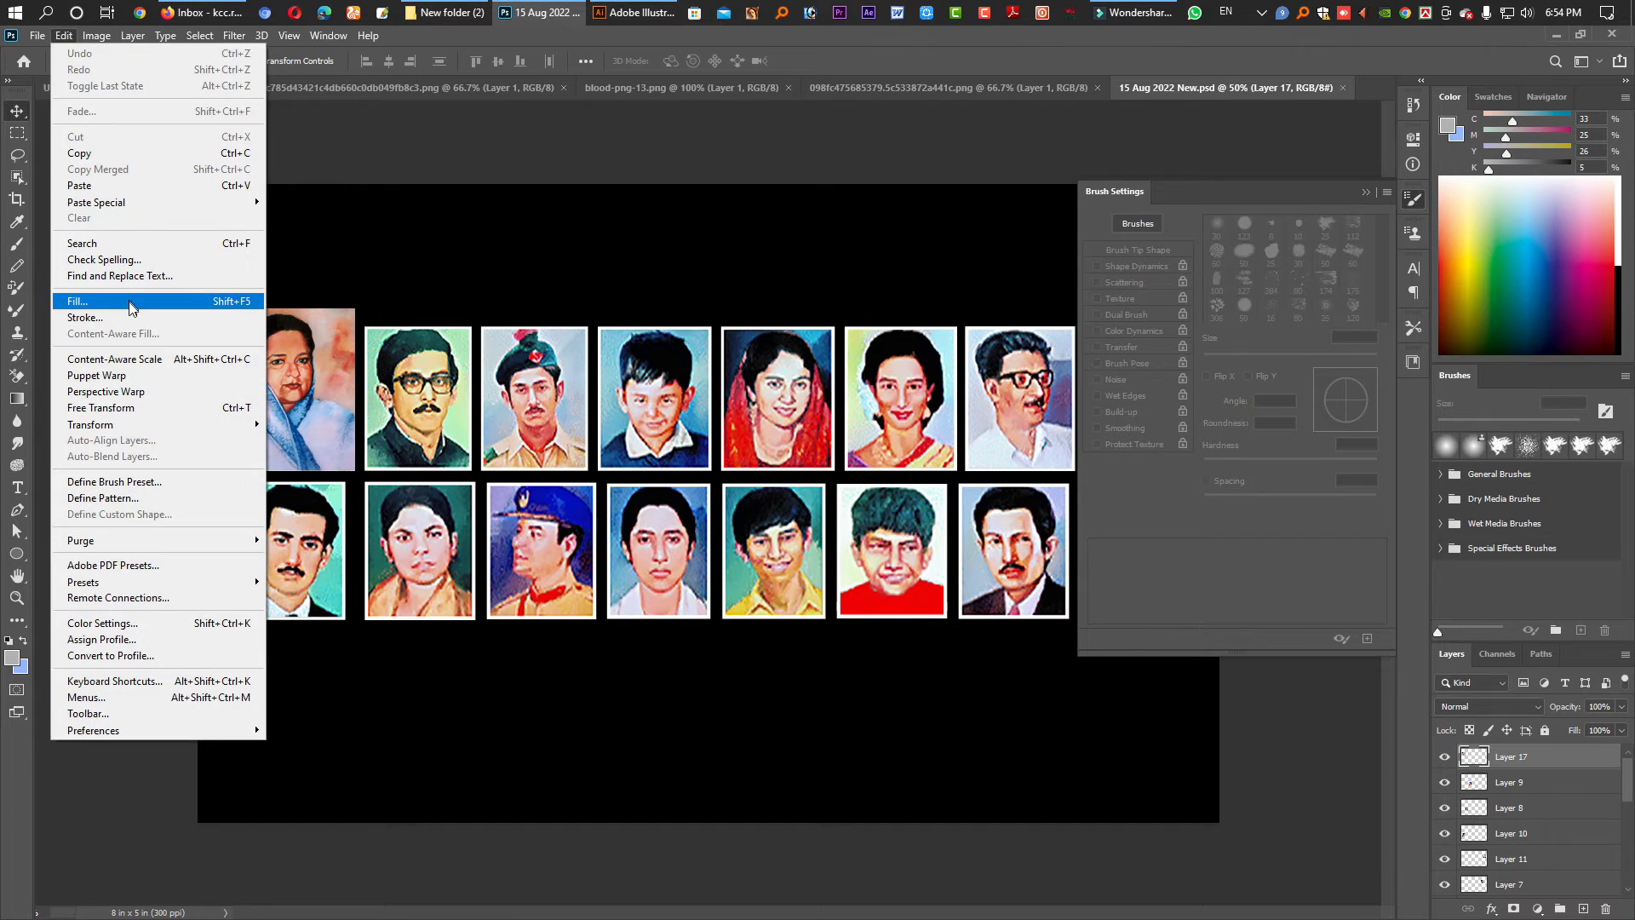
click(85, 317)
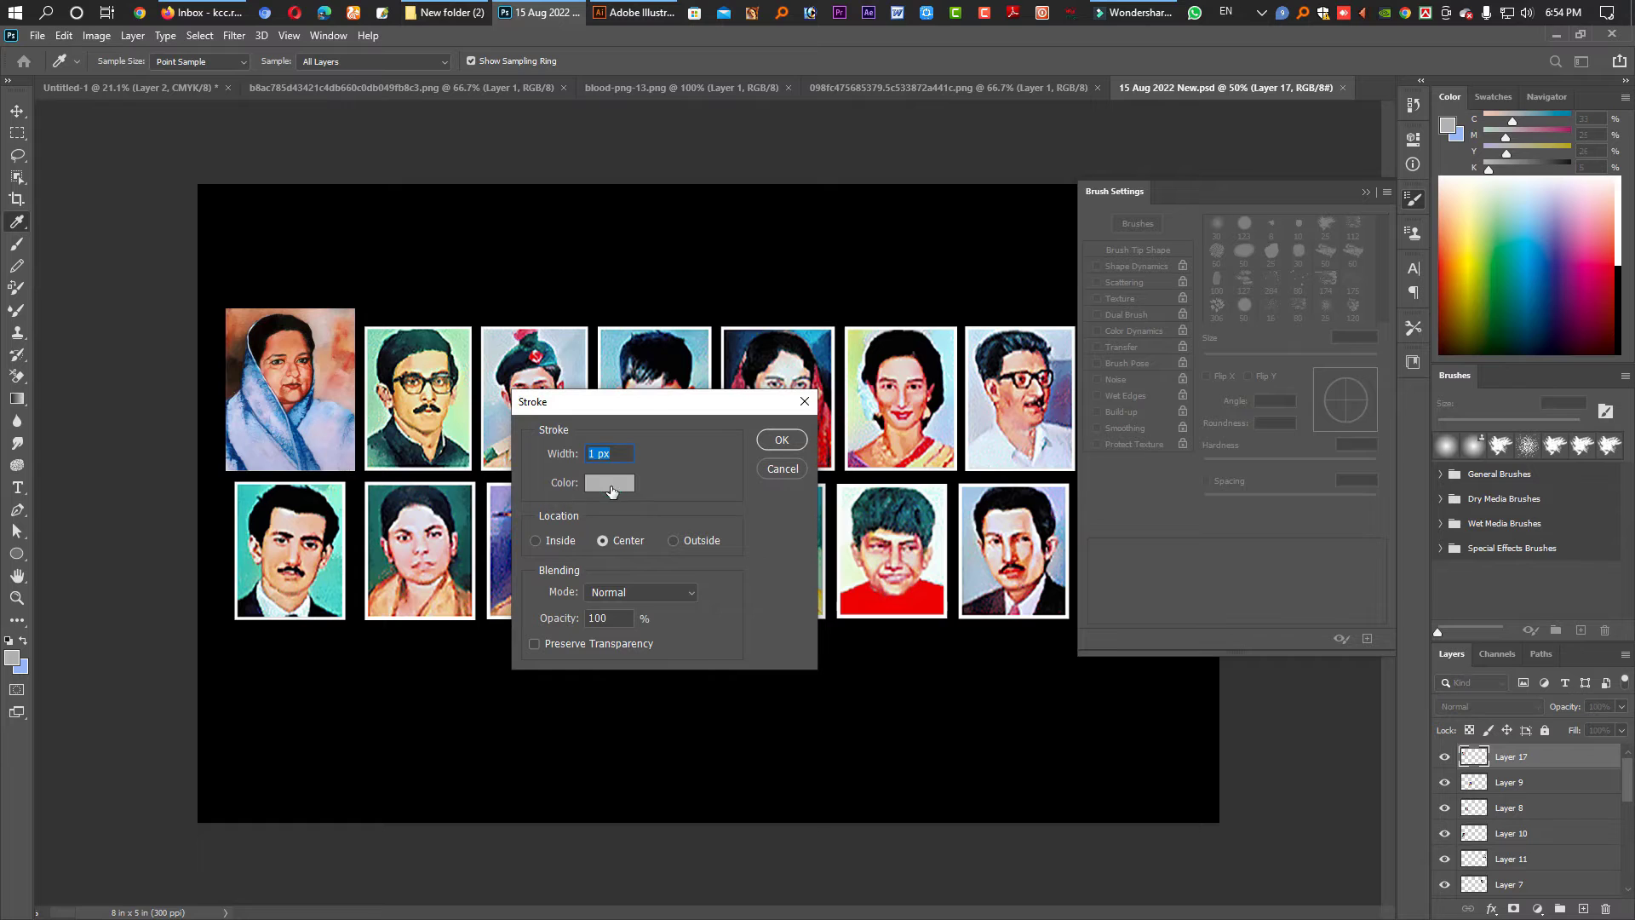
click(601, 490)
drag(967, 372, 921, 343)
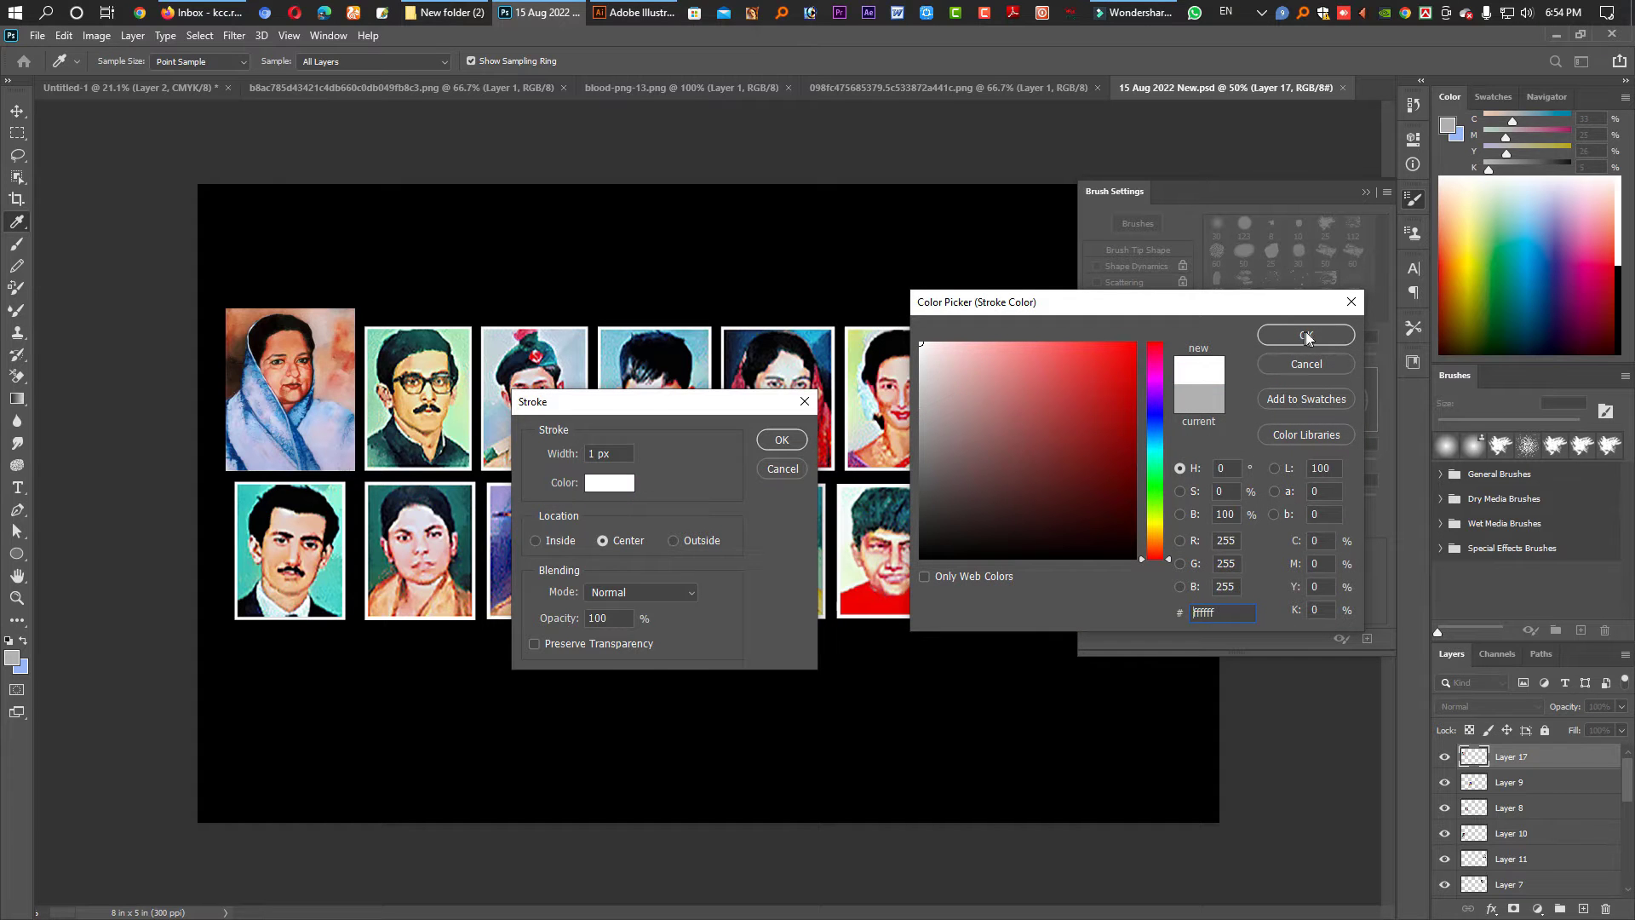
click(1305, 335)
scroll(619, 459, up, 2)
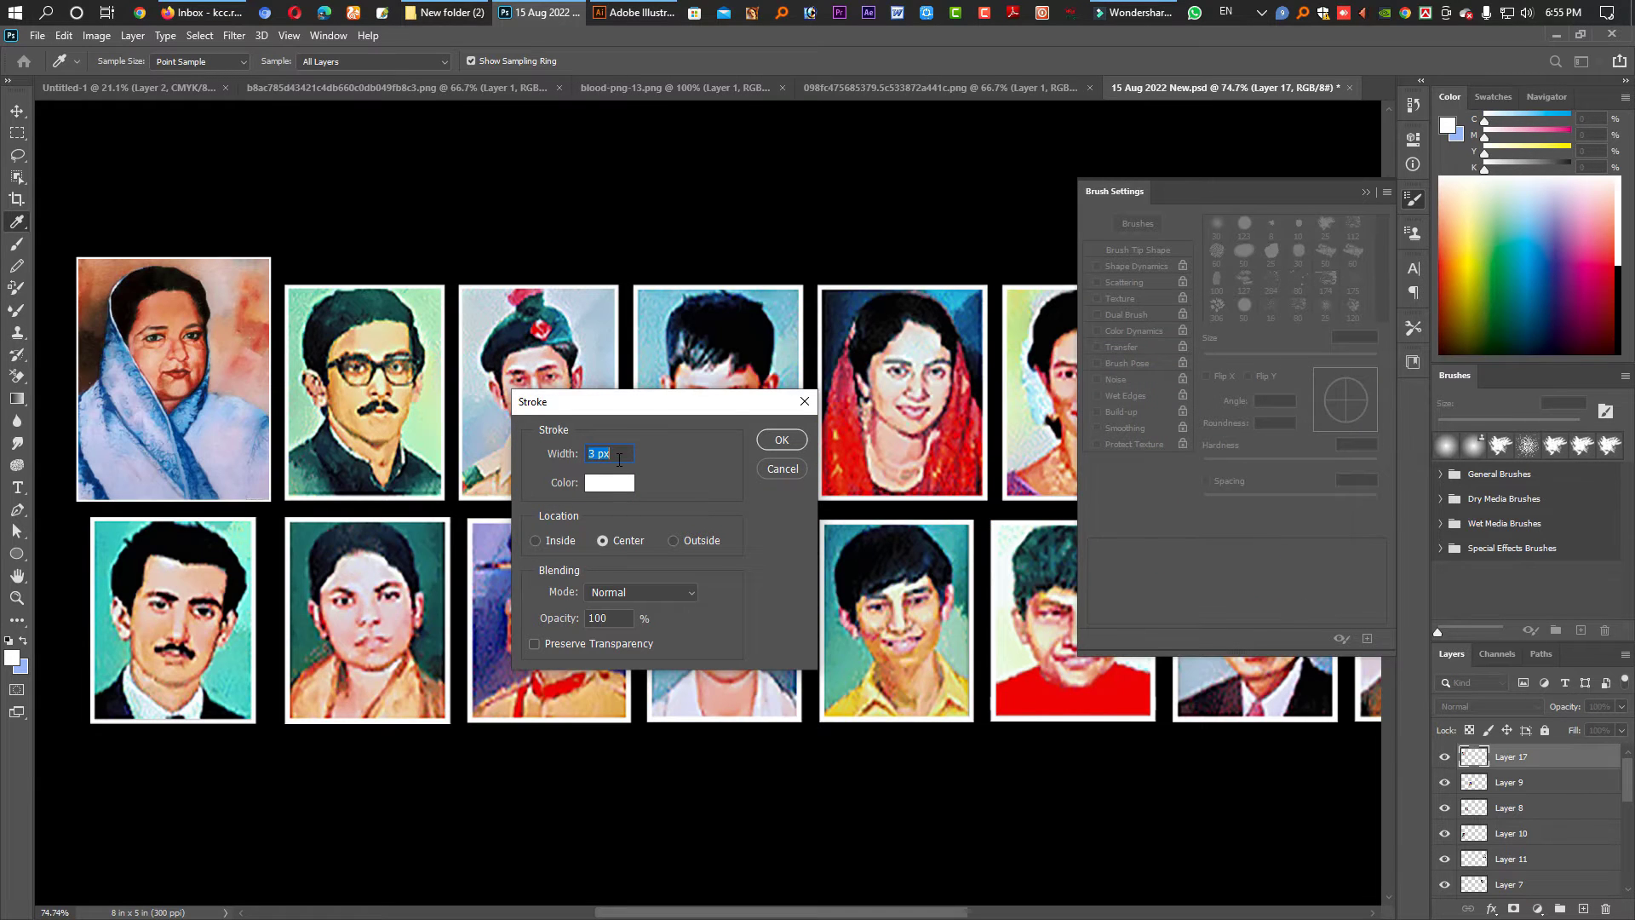
click(771, 441)
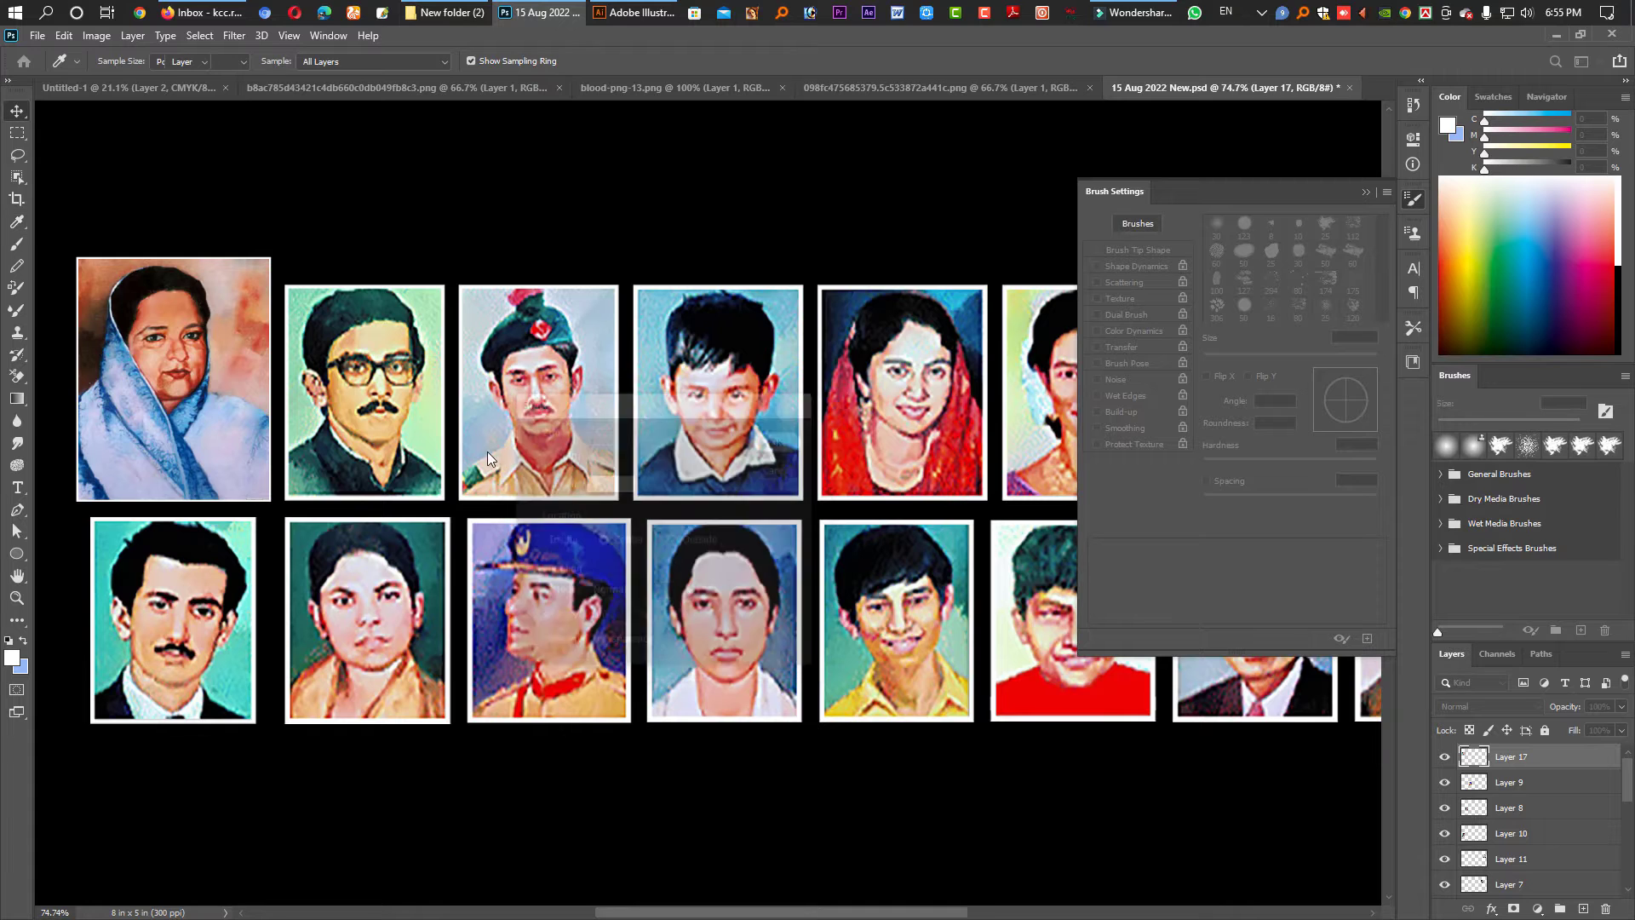
key(v)
scroll(487, 451, down, 6)
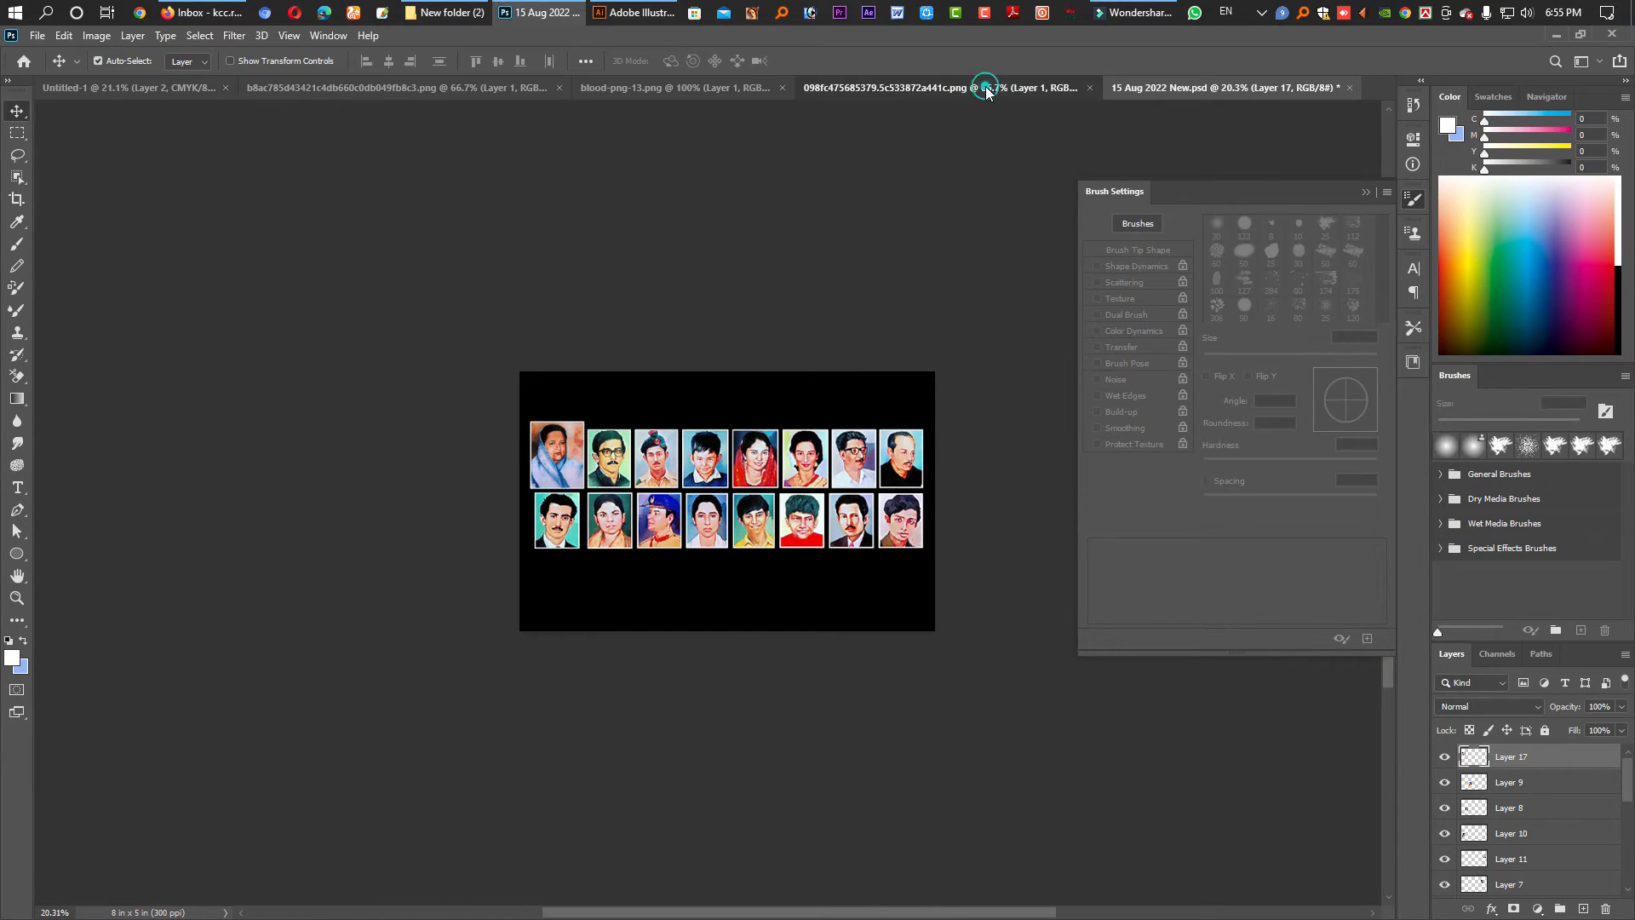
- Copy the red-and-blue portrait into Untitled-1, enlarge it slightly and shift it right
click(980, 87)
drag(652, 292, 285, 414)
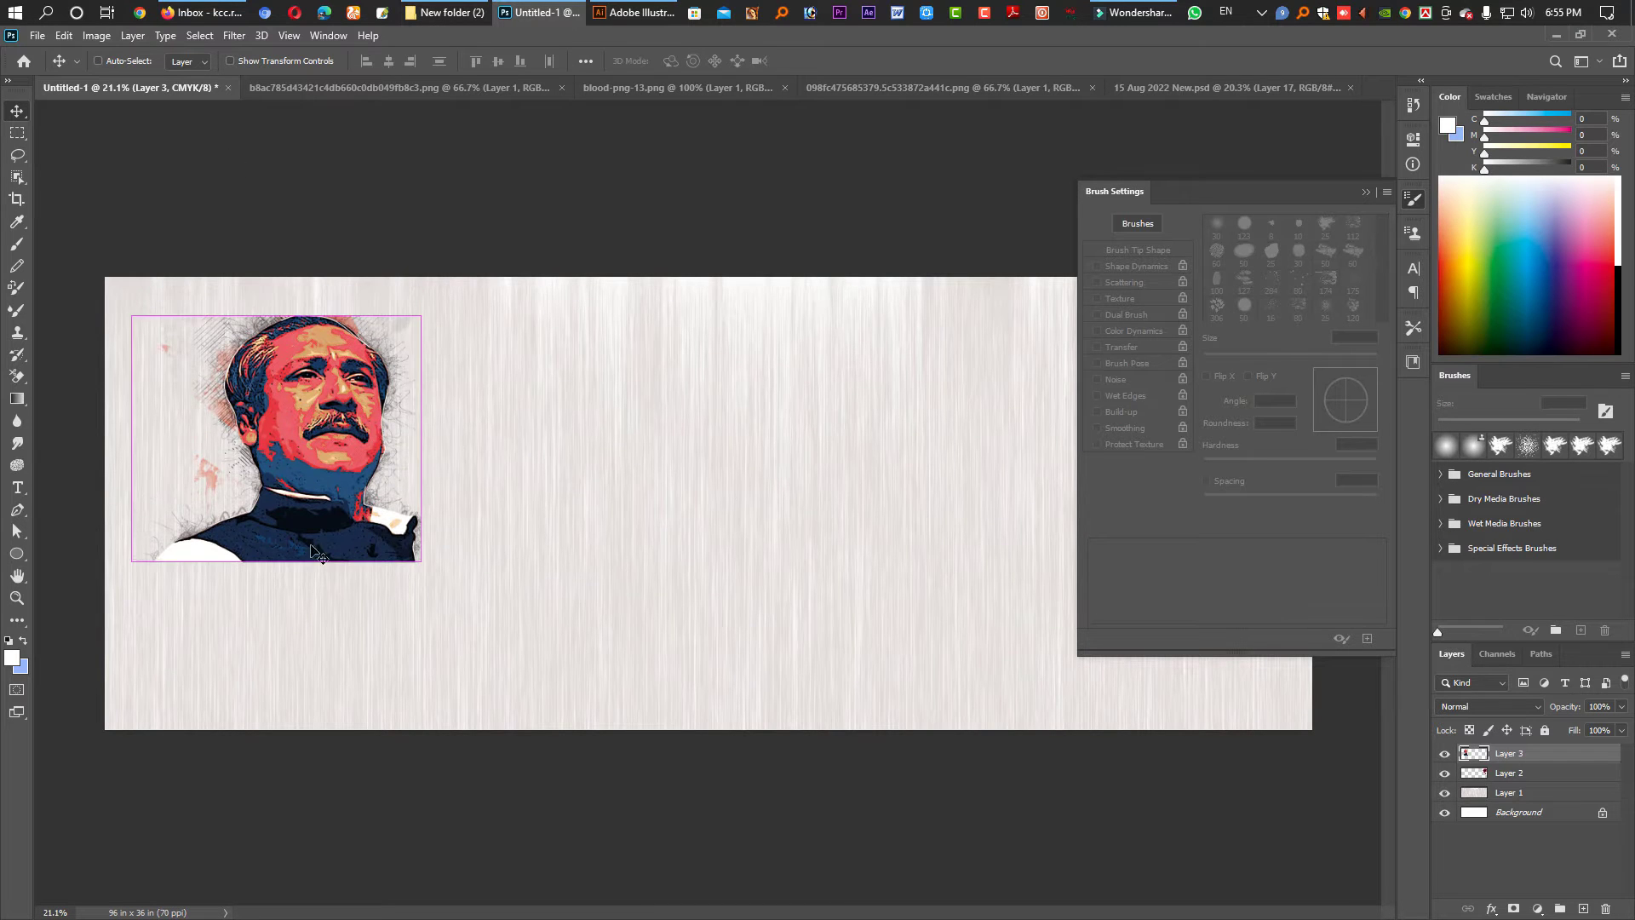
key(ctrl+t)
drag(276, 564, 297, 615)
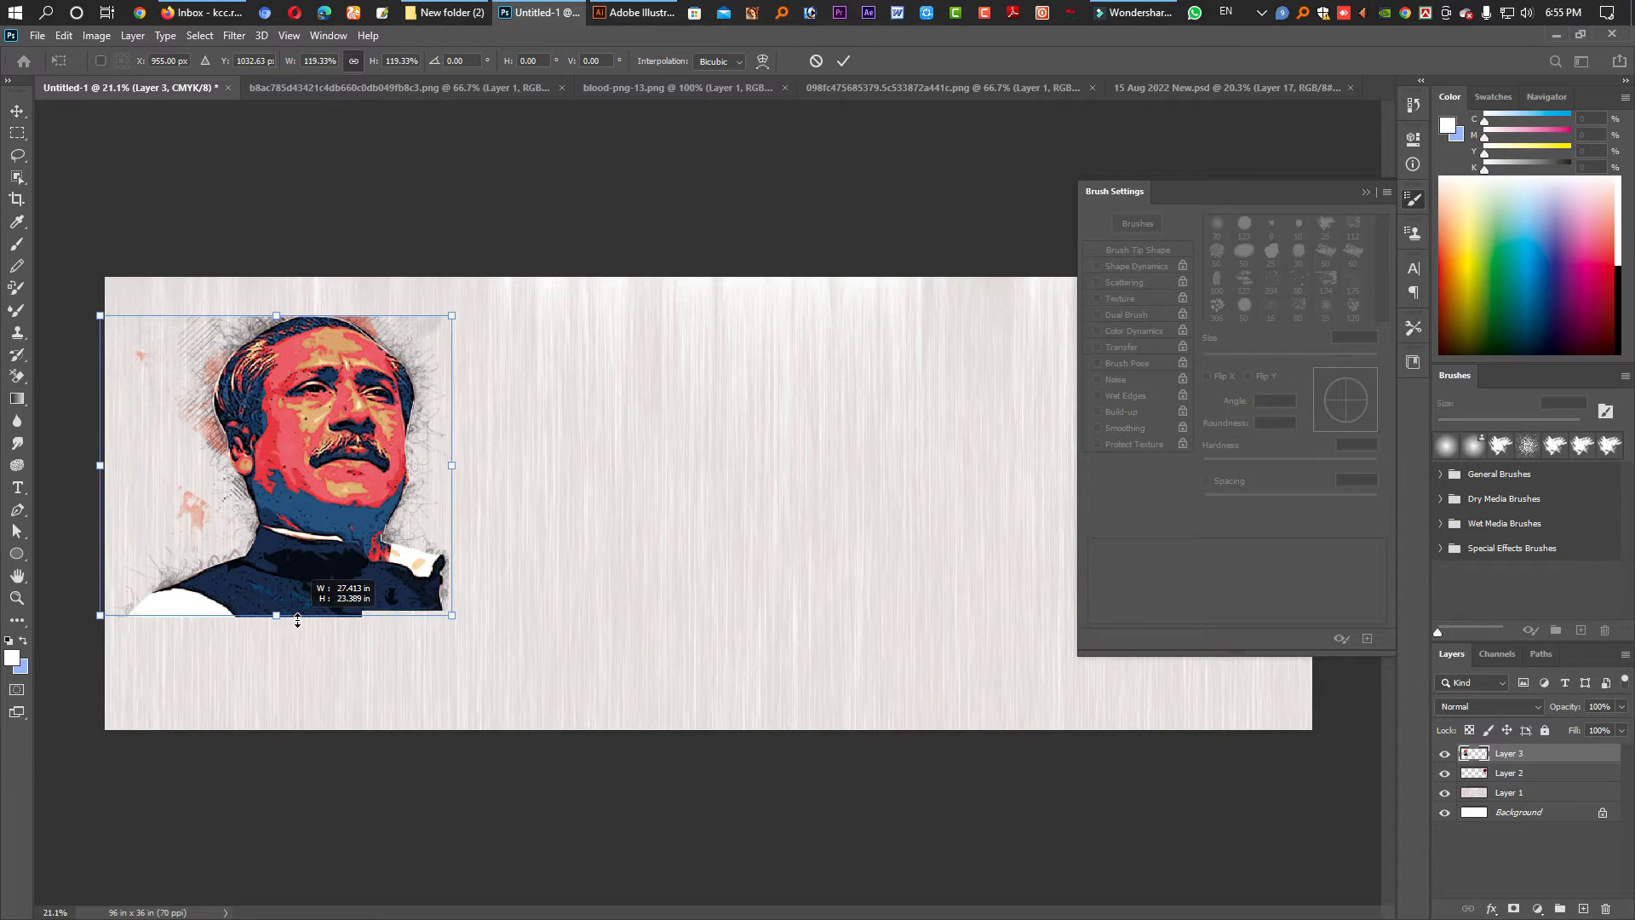
key(Return)
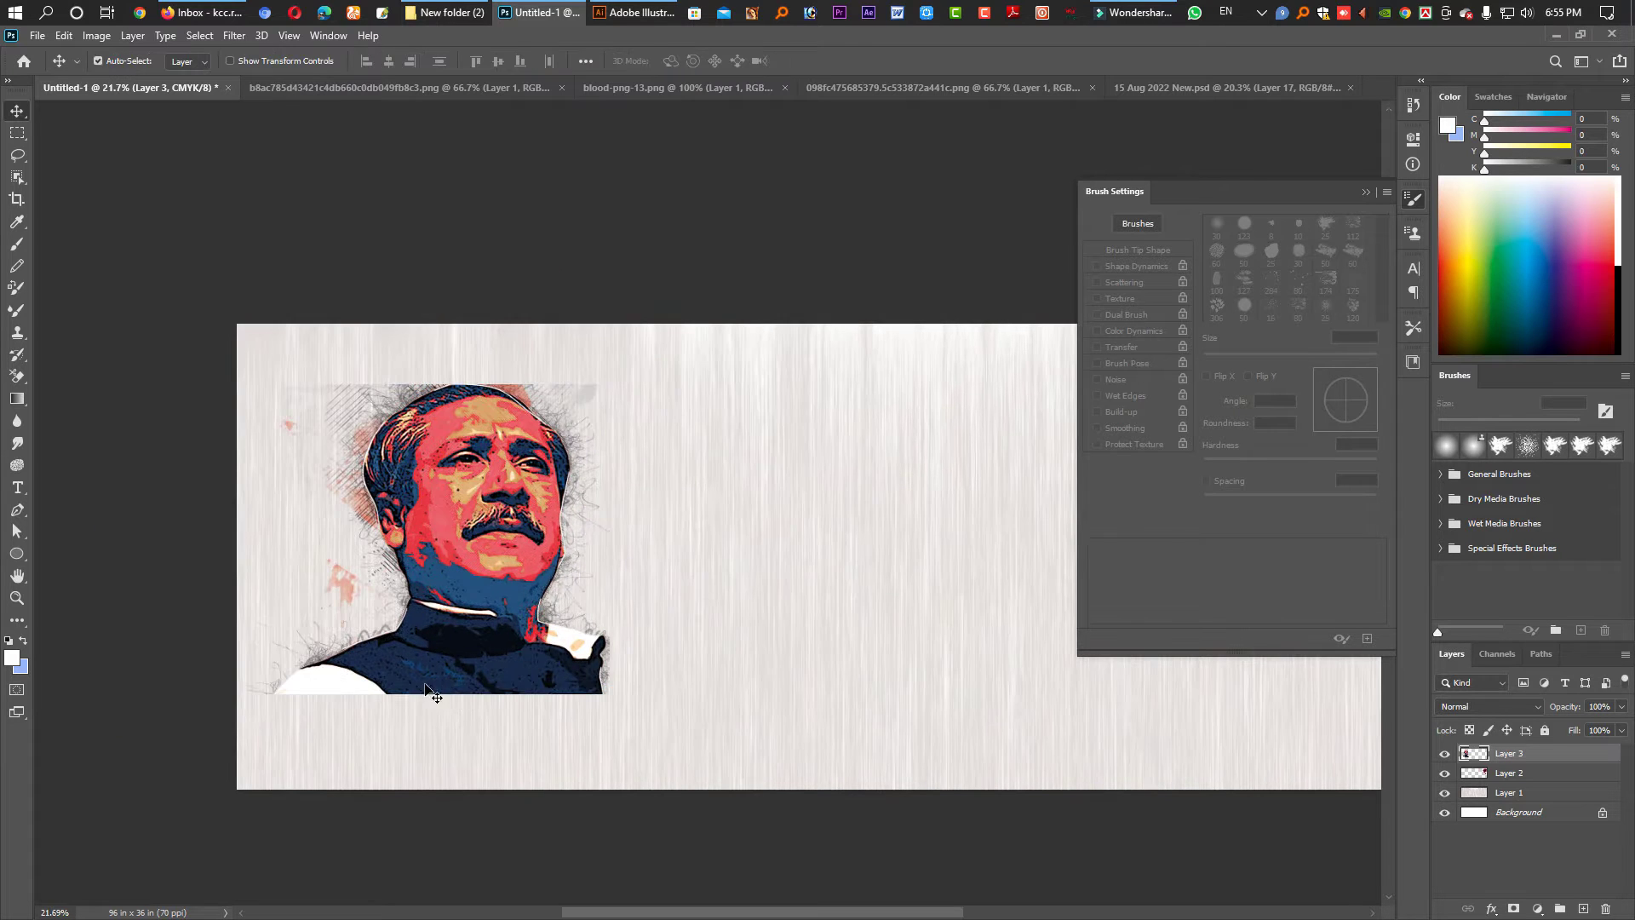
drag(510, 623, 533, 628)
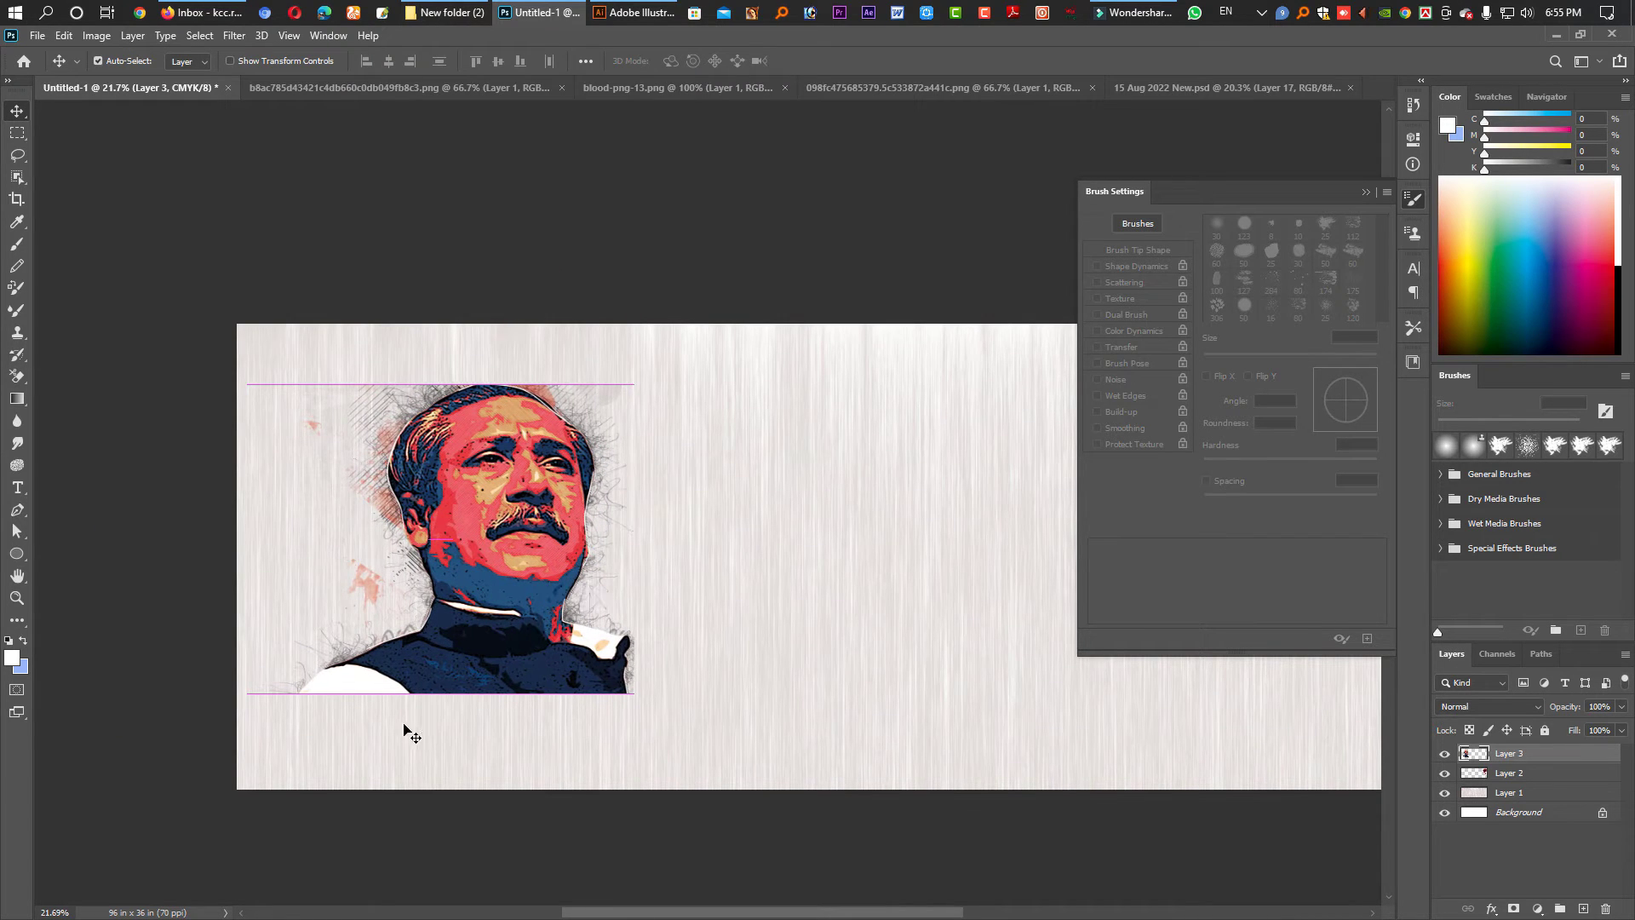
- Merge the portrait grid's photo layers into one and carry it onto the banner
click(1176, 91)
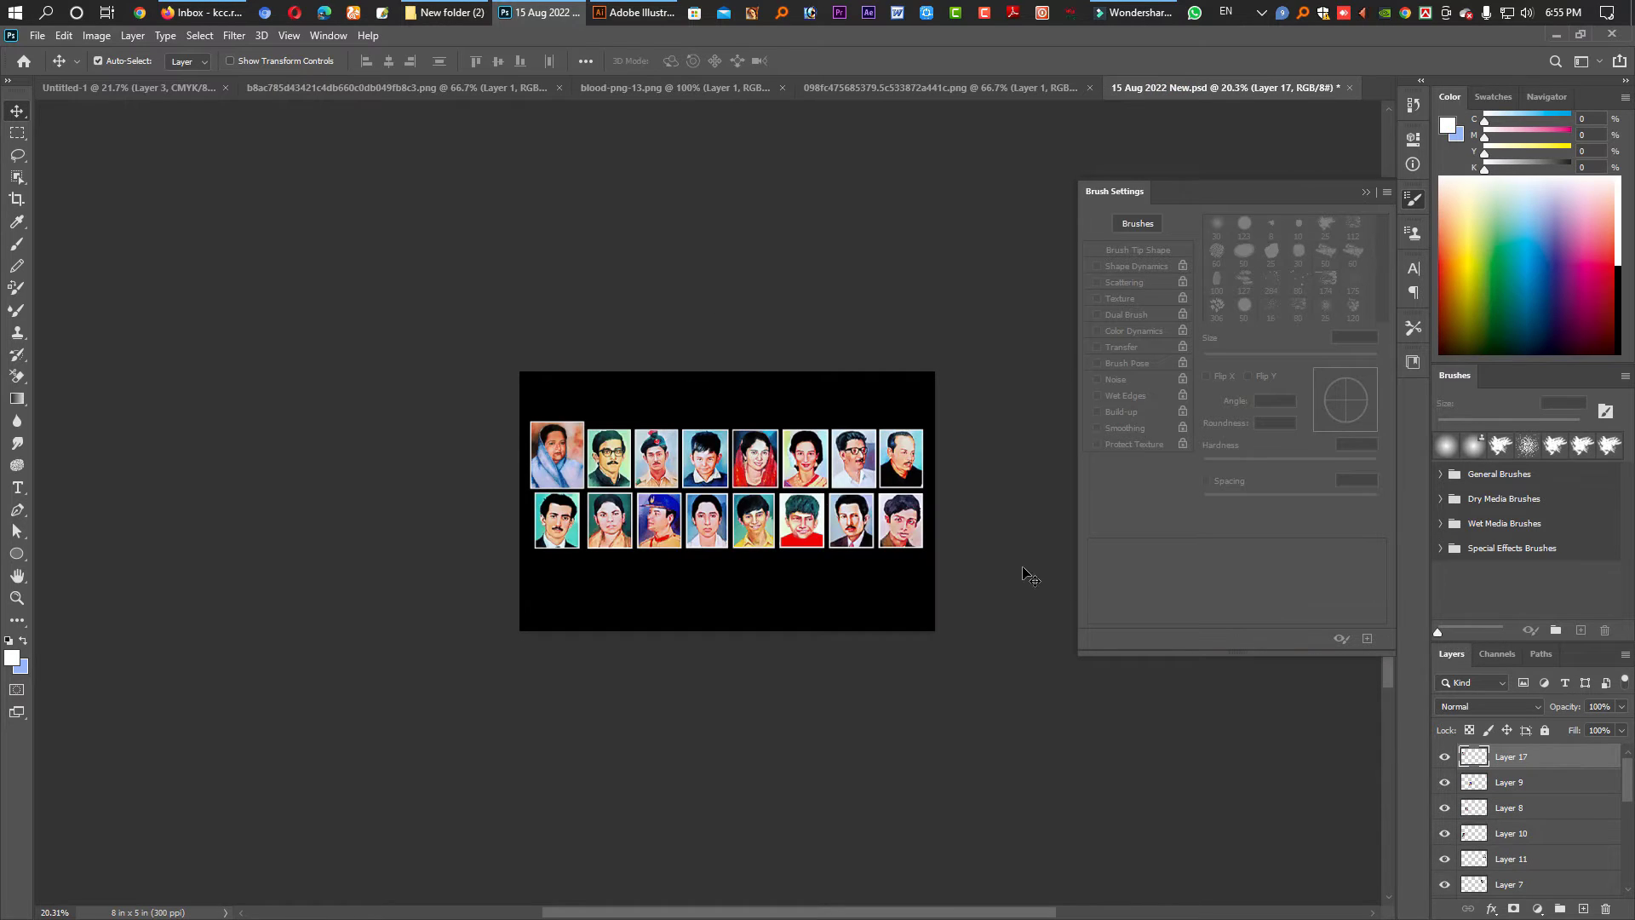
drag(1020, 534, 509, 422)
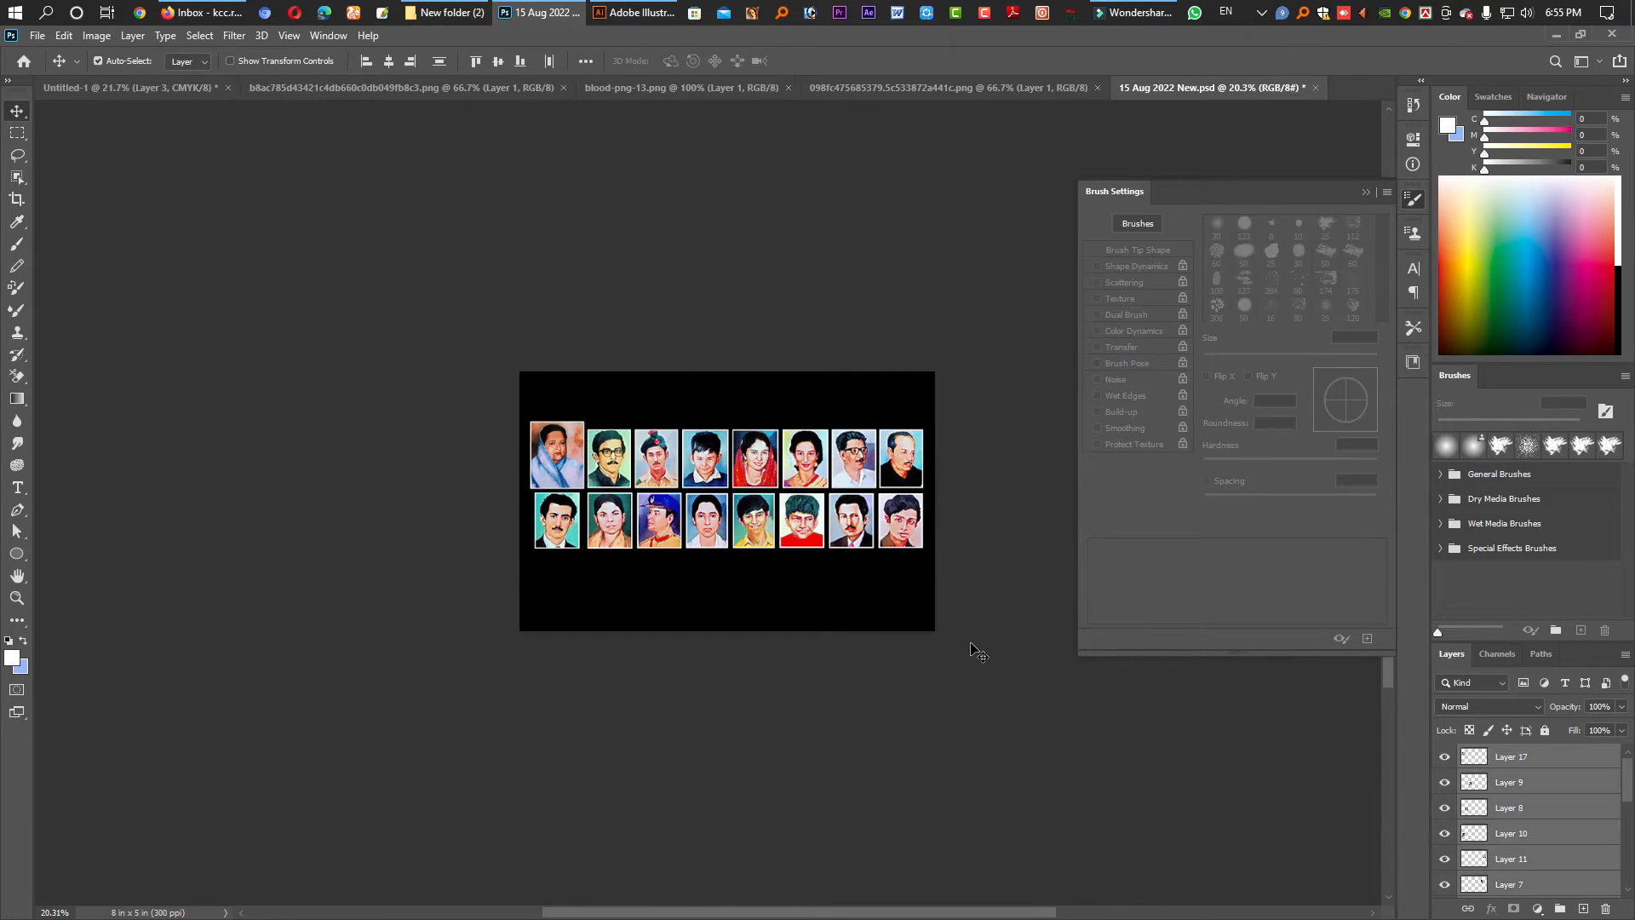
scroll(1579, 854, down, 5)
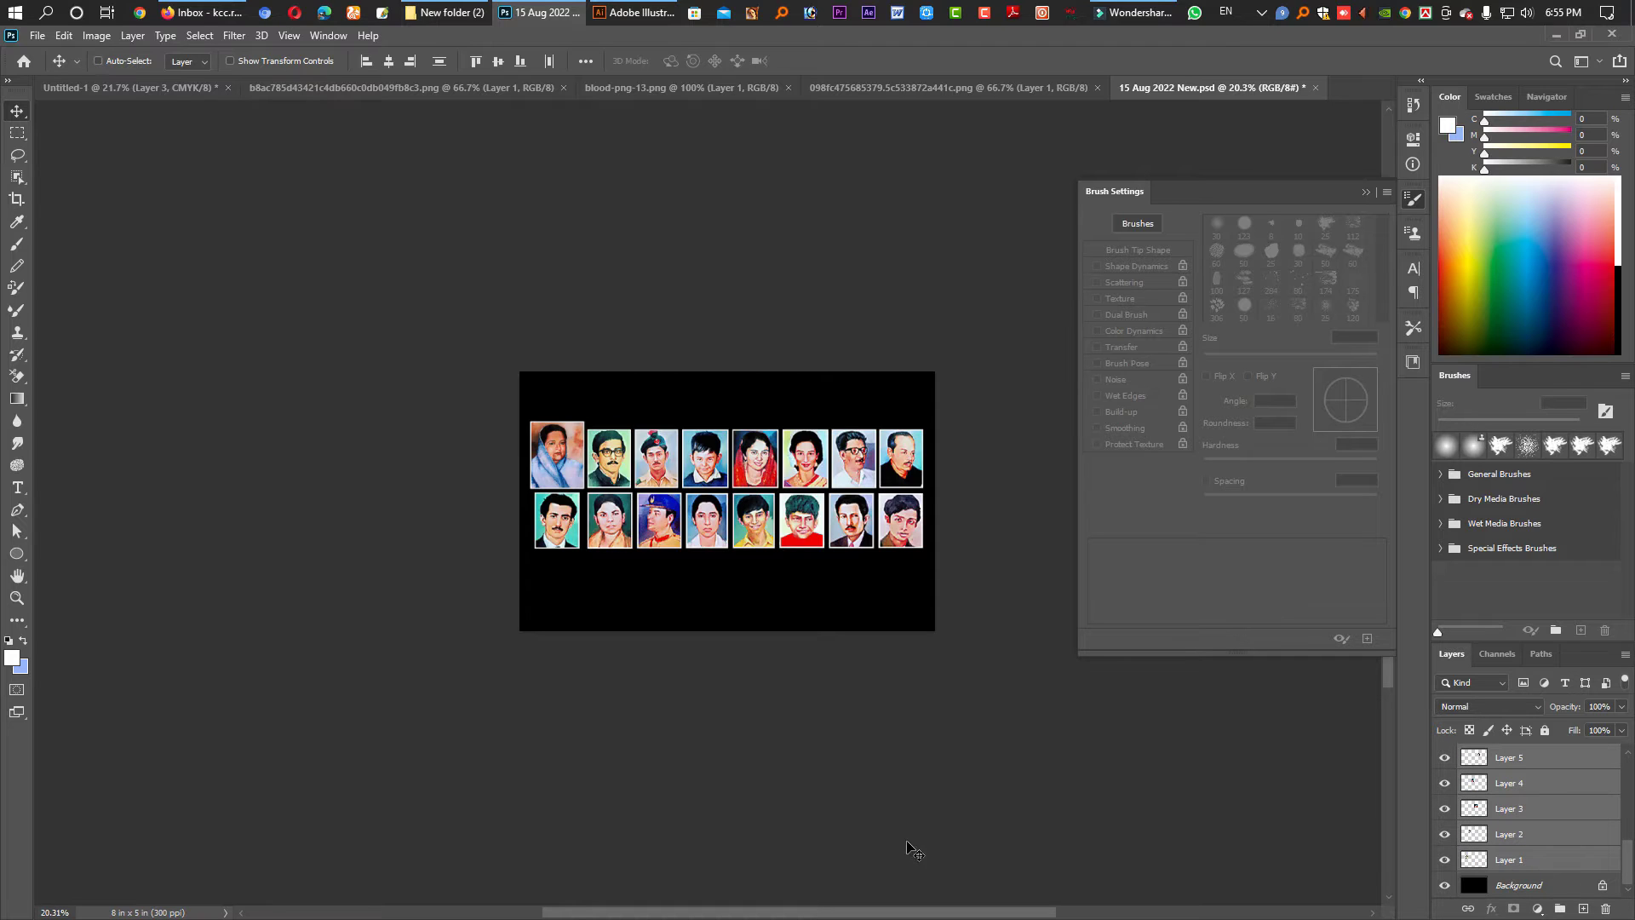
key(ctrl+e)
drag(779, 481, 474, 694)
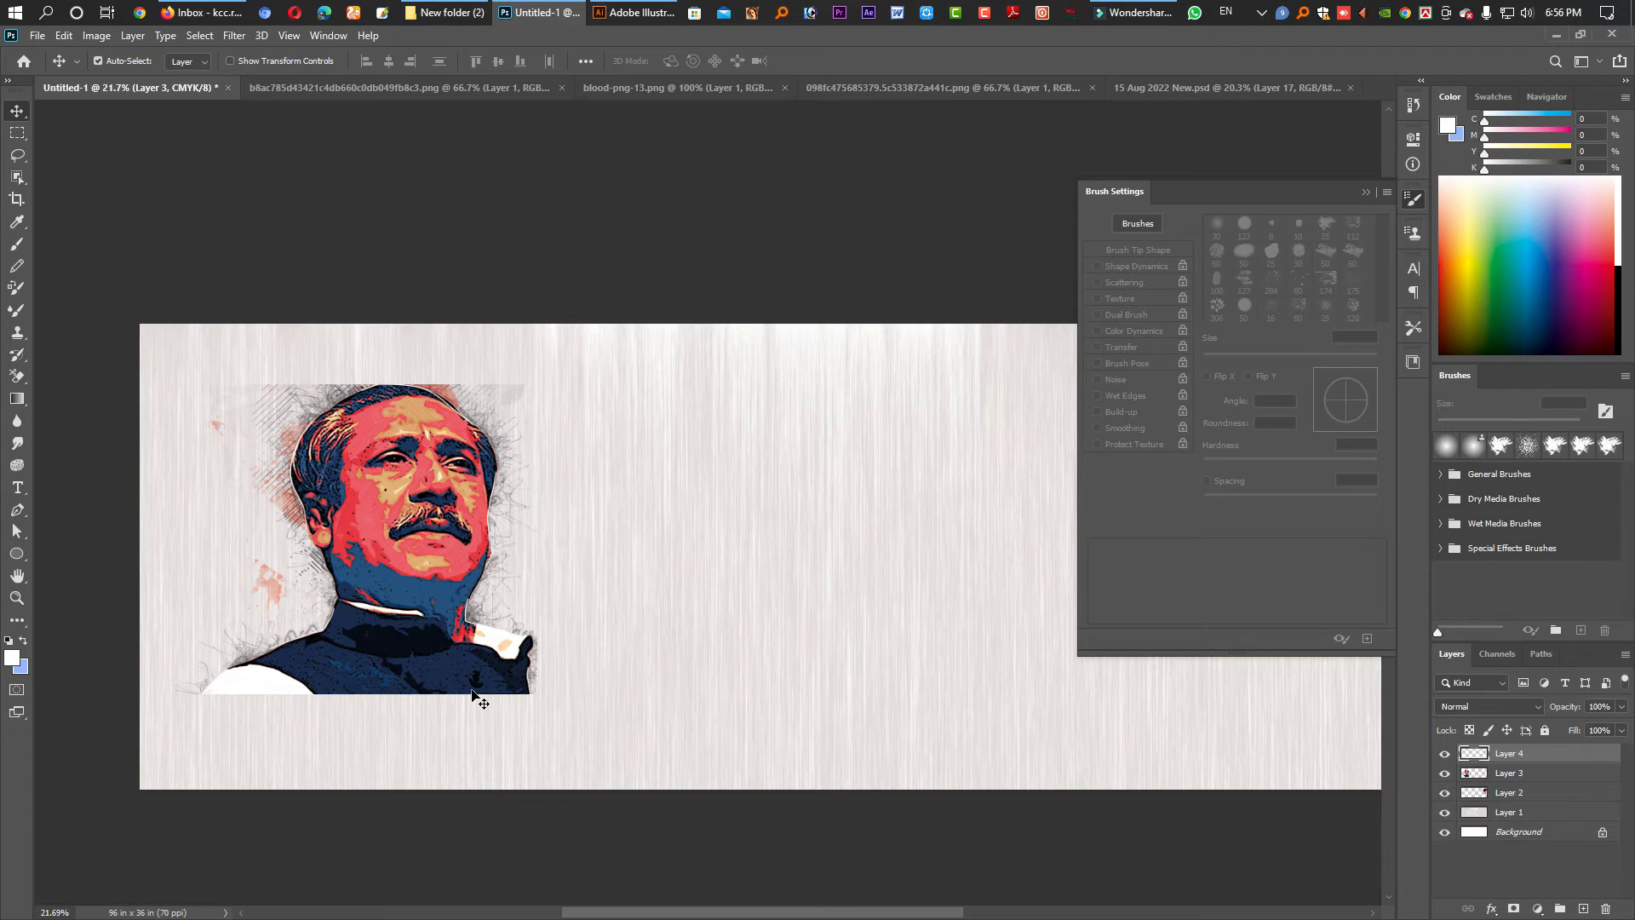
- Arrange the photo grid below the portrait at lower left and view the whole banner
drag(457, 635, 432, 669)
drag(411, 593, 455, 518)
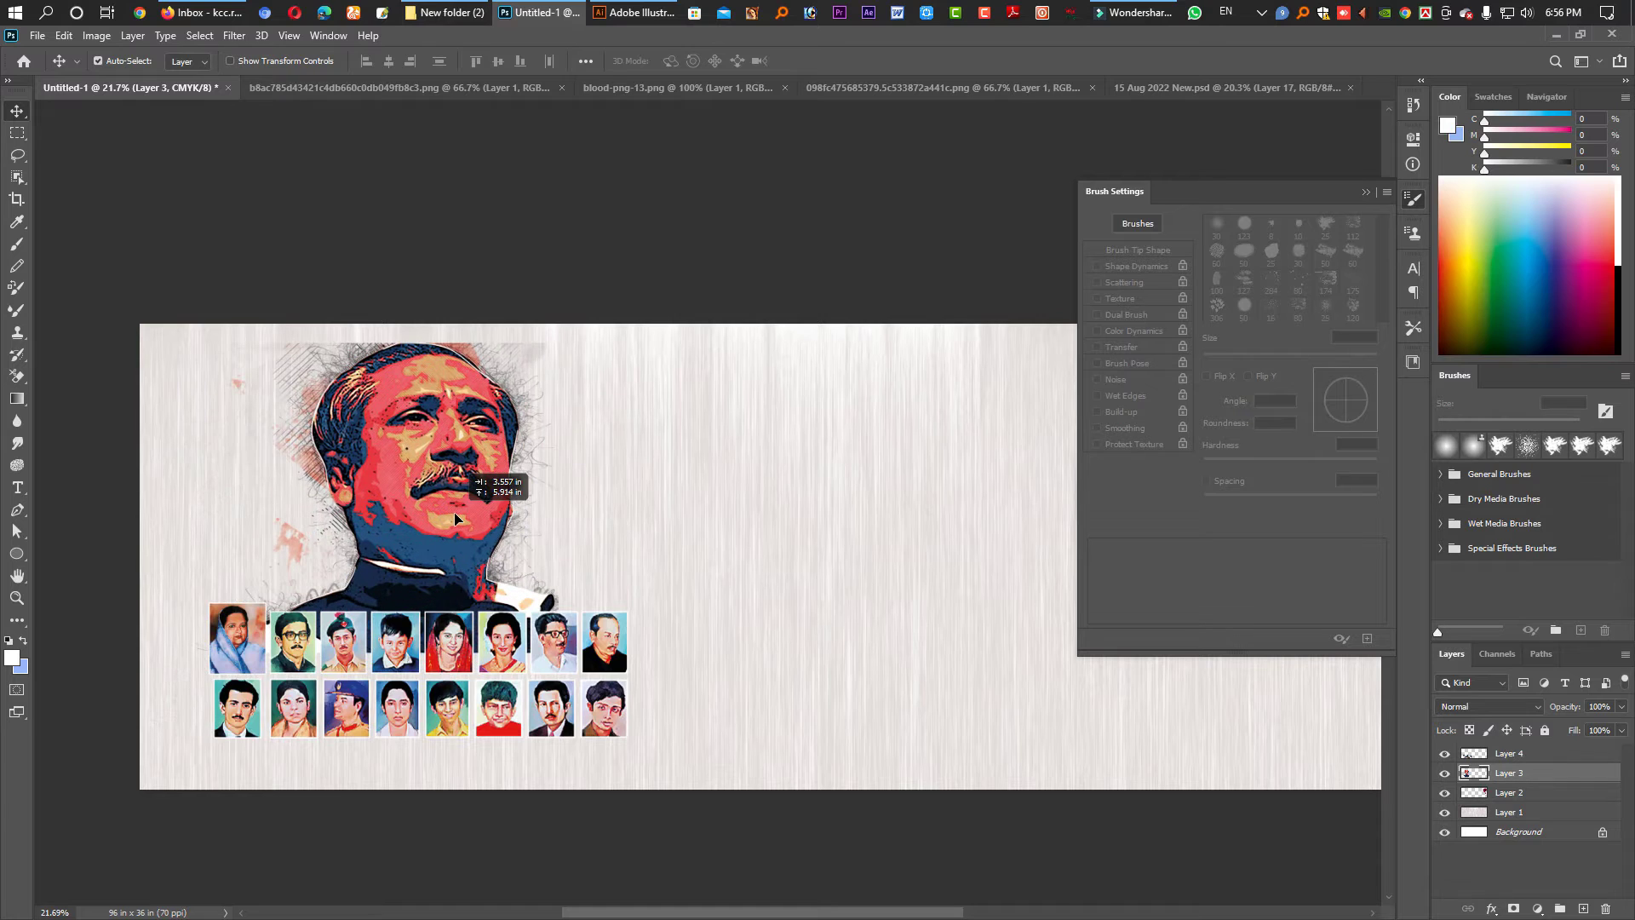
drag(457, 646, 444, 677)
drag(440, 596, 456, 596)
key(Tab)
key(ctrl+minus)
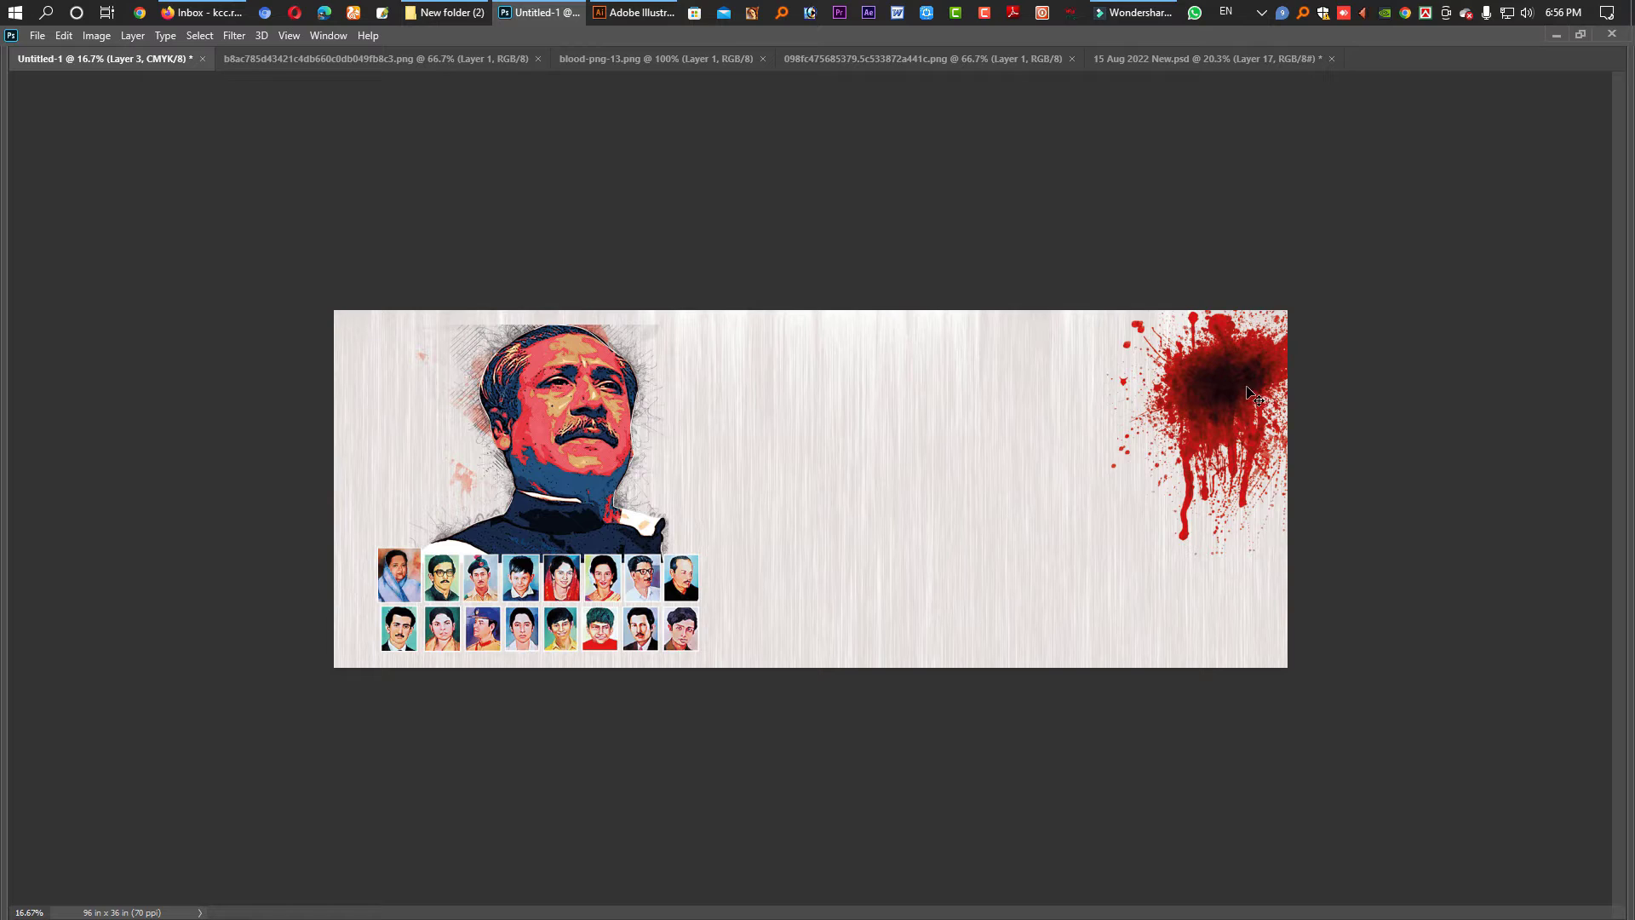
- Move the blood splatter to the lower left, behind the photo grid
drag(1248, 394, 418, 566)
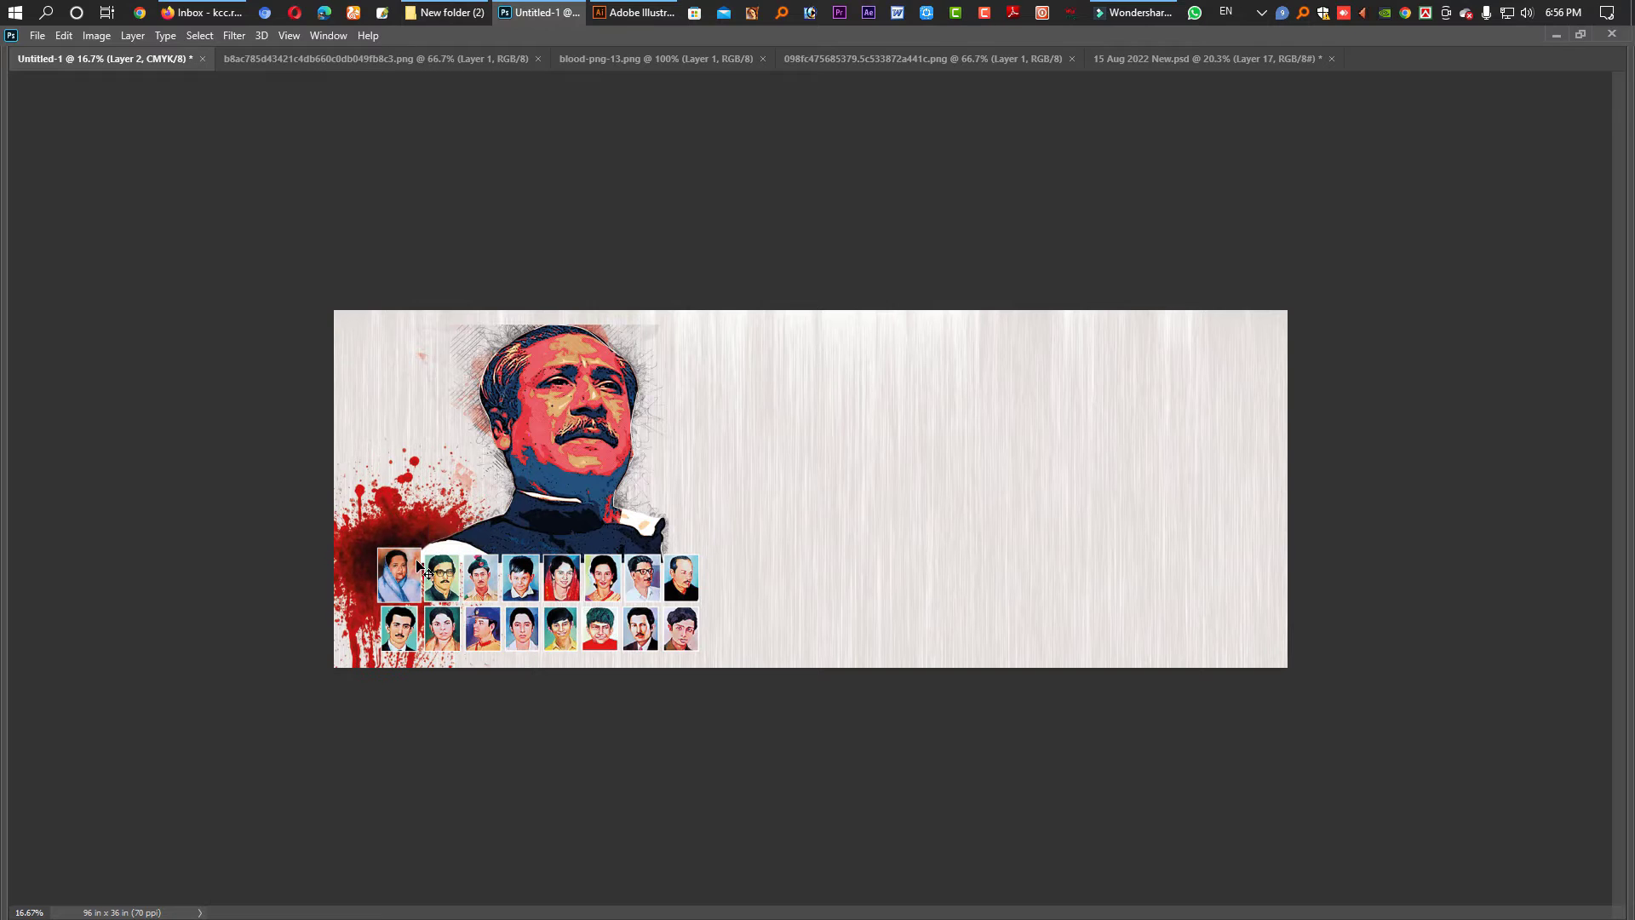
key(ctrl+t)
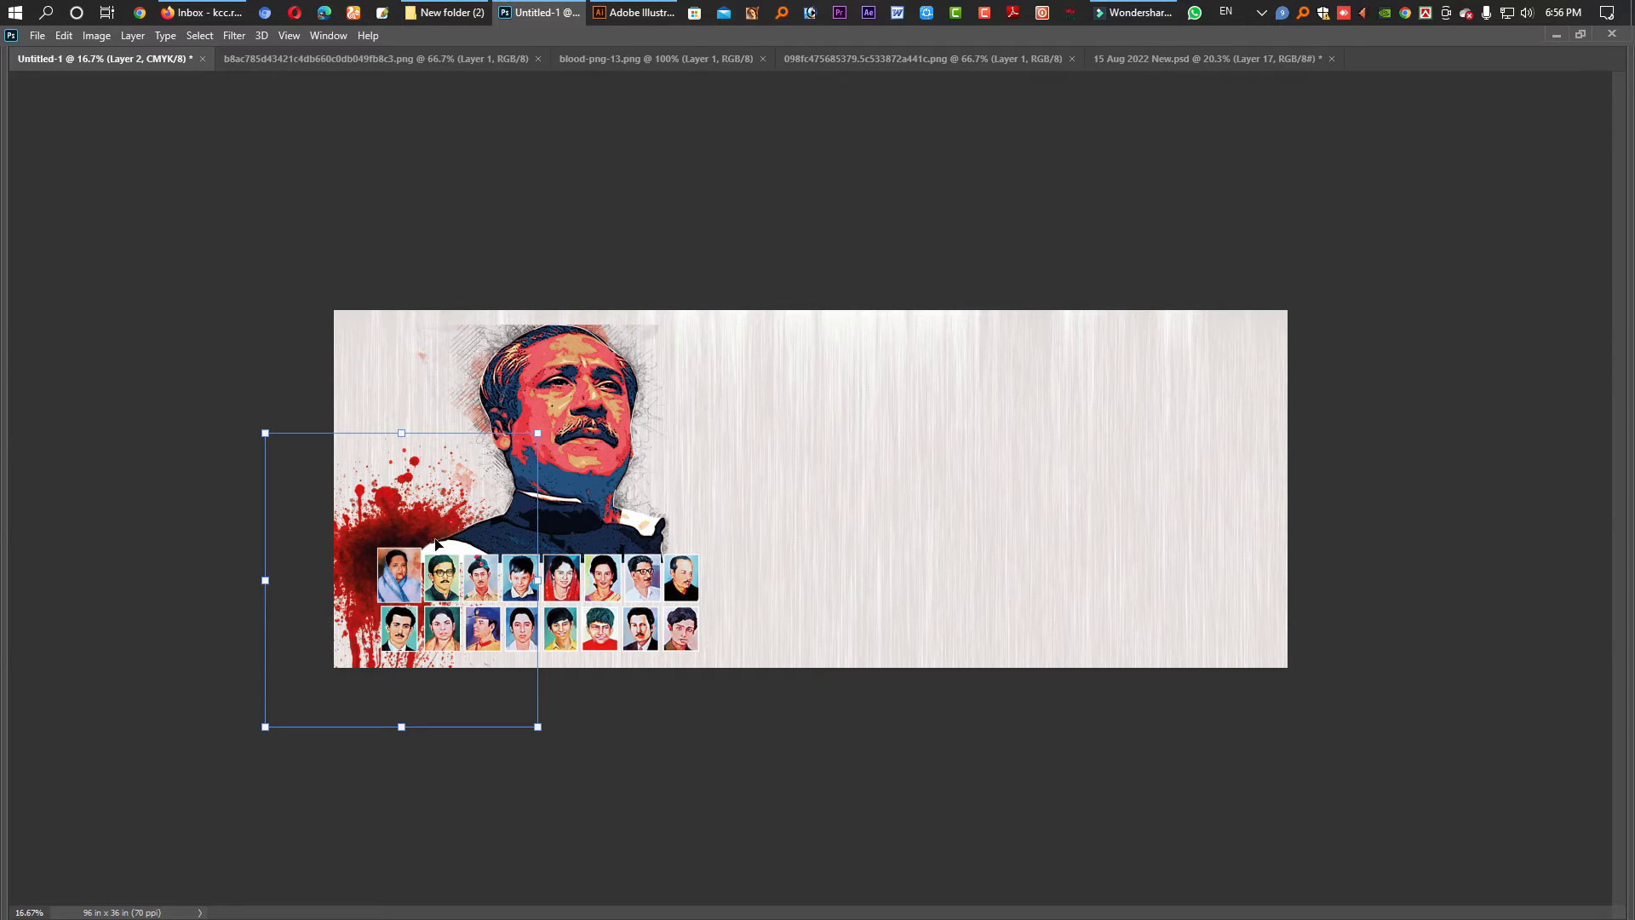
key(Return)
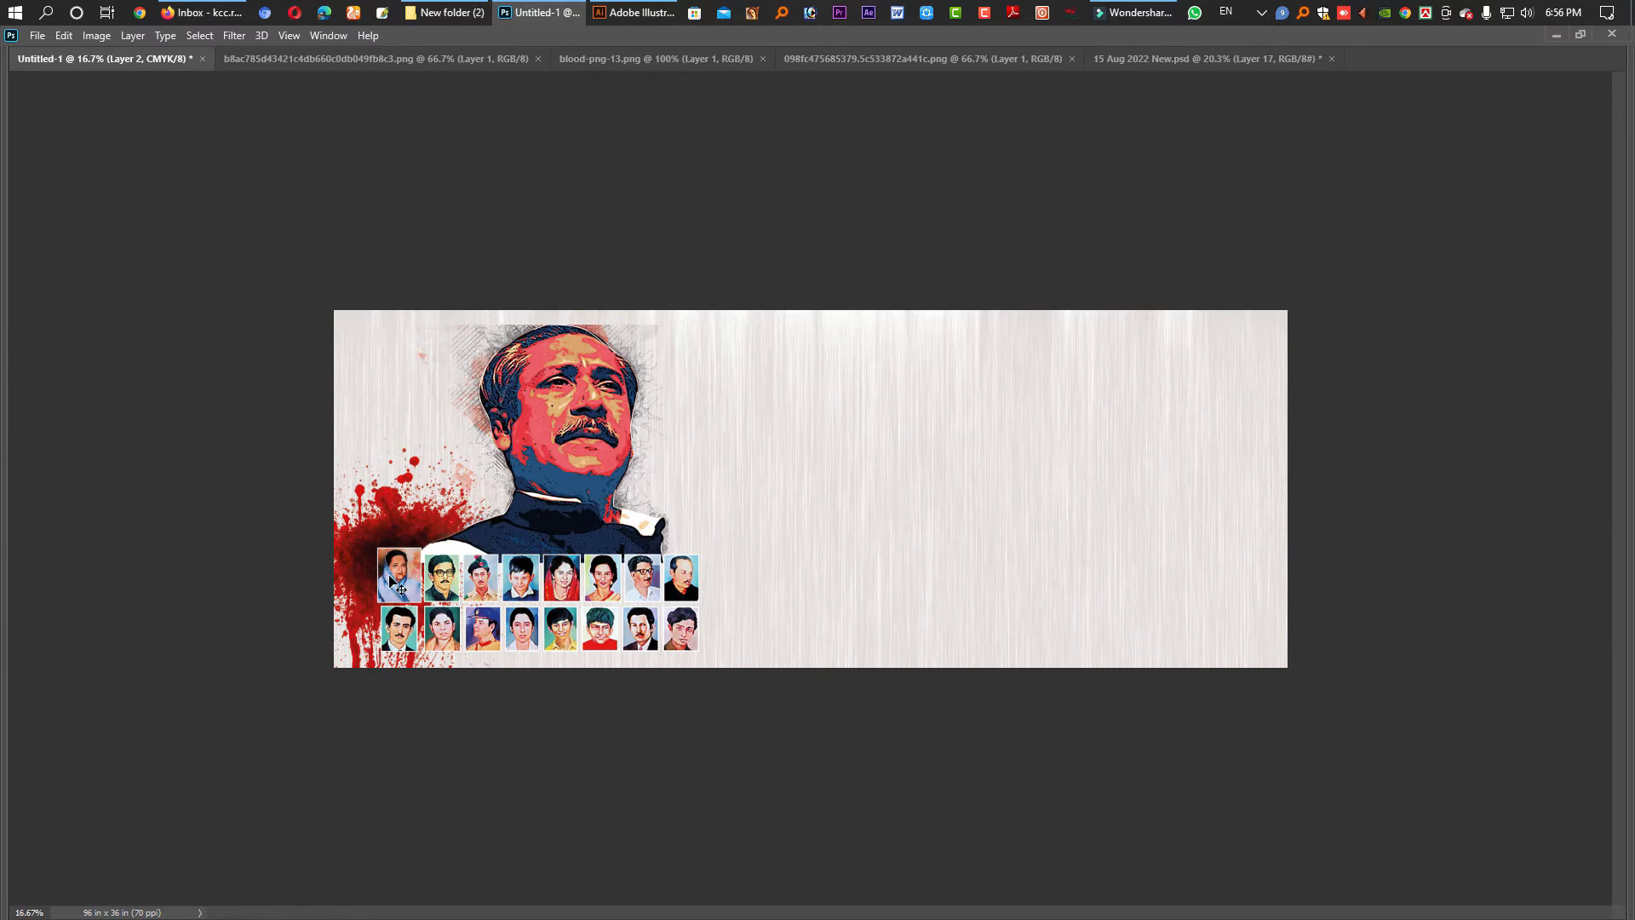
key(Delete)
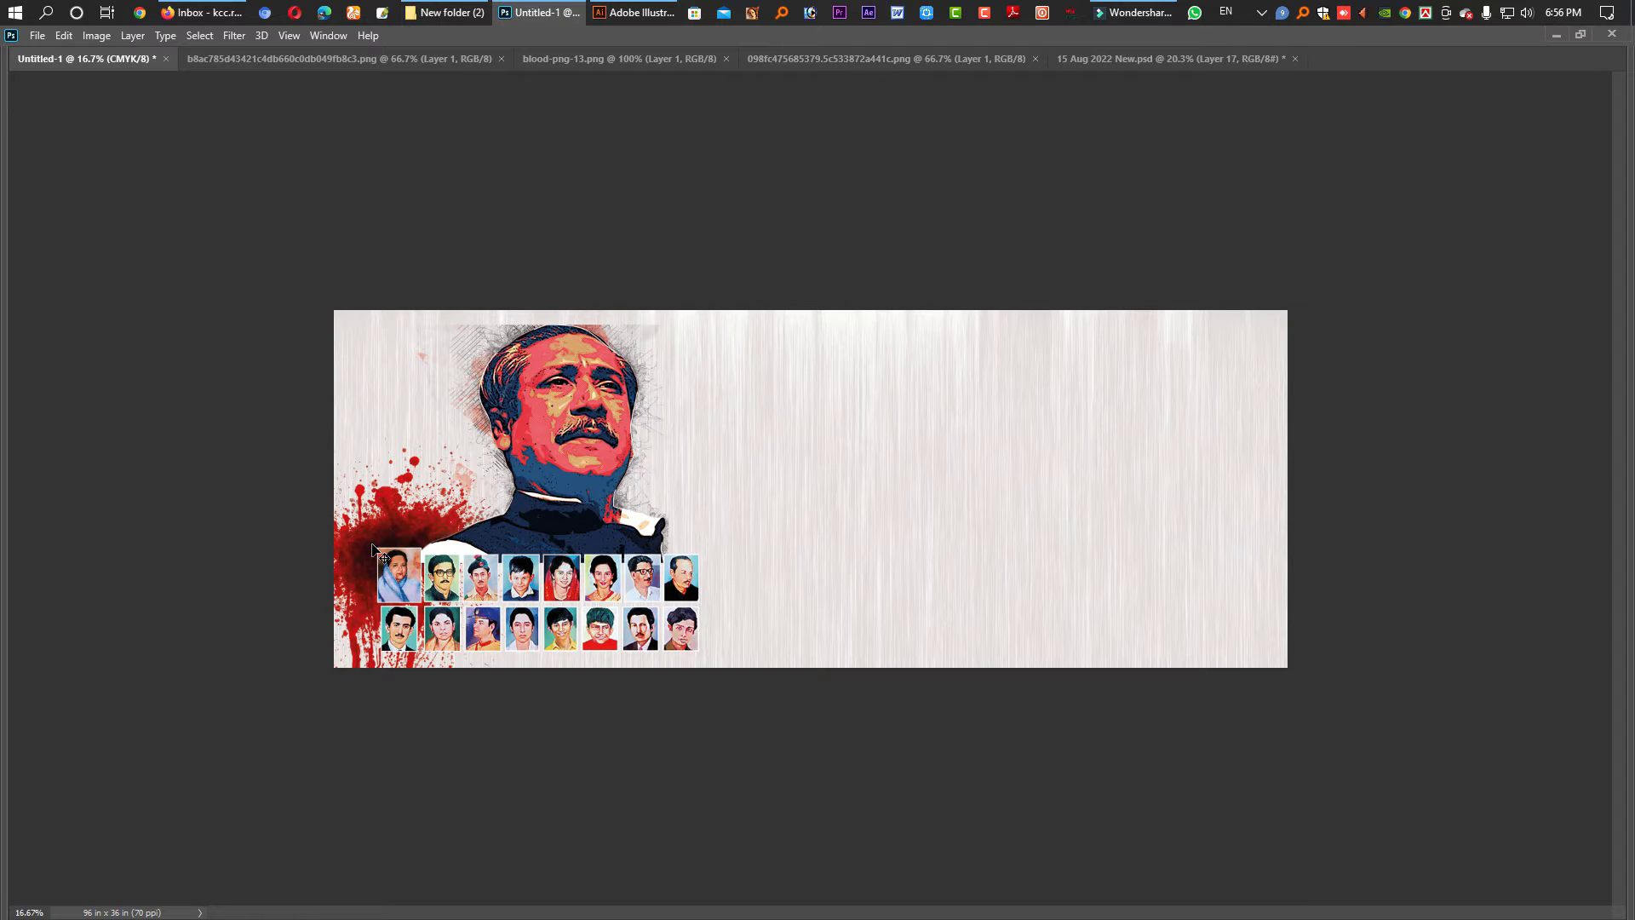
key(Delete)
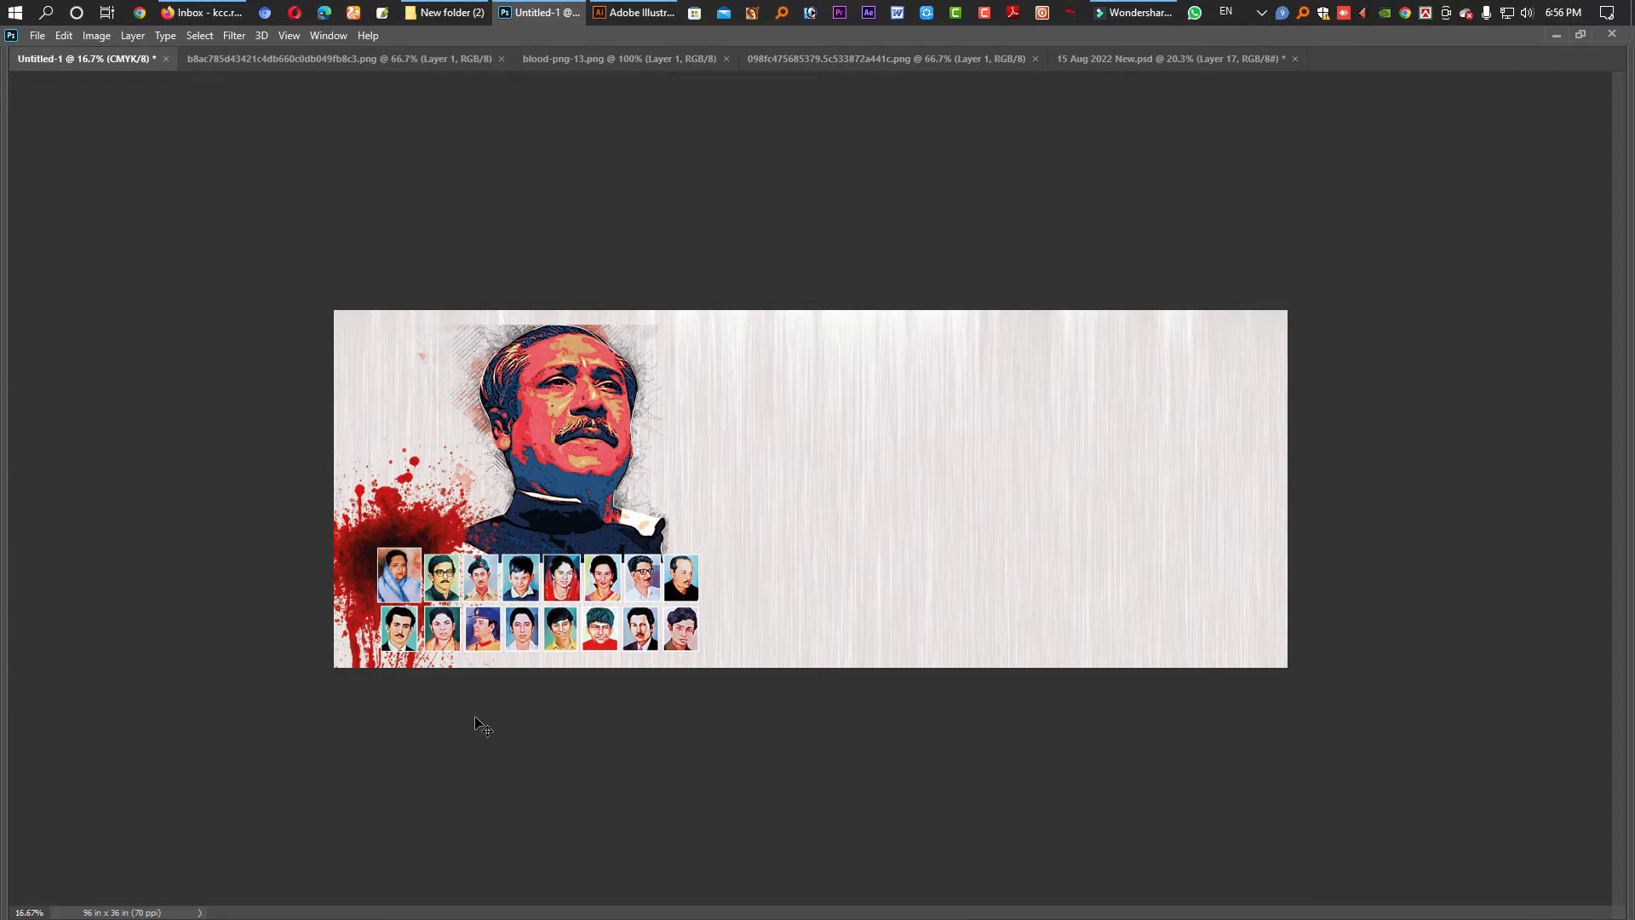
drag(435, 531, 447, 545)
- Zoom in on the portrait's head and erase the faded band above it with a 150 px eraser
drag(447, 544, 449, 545)
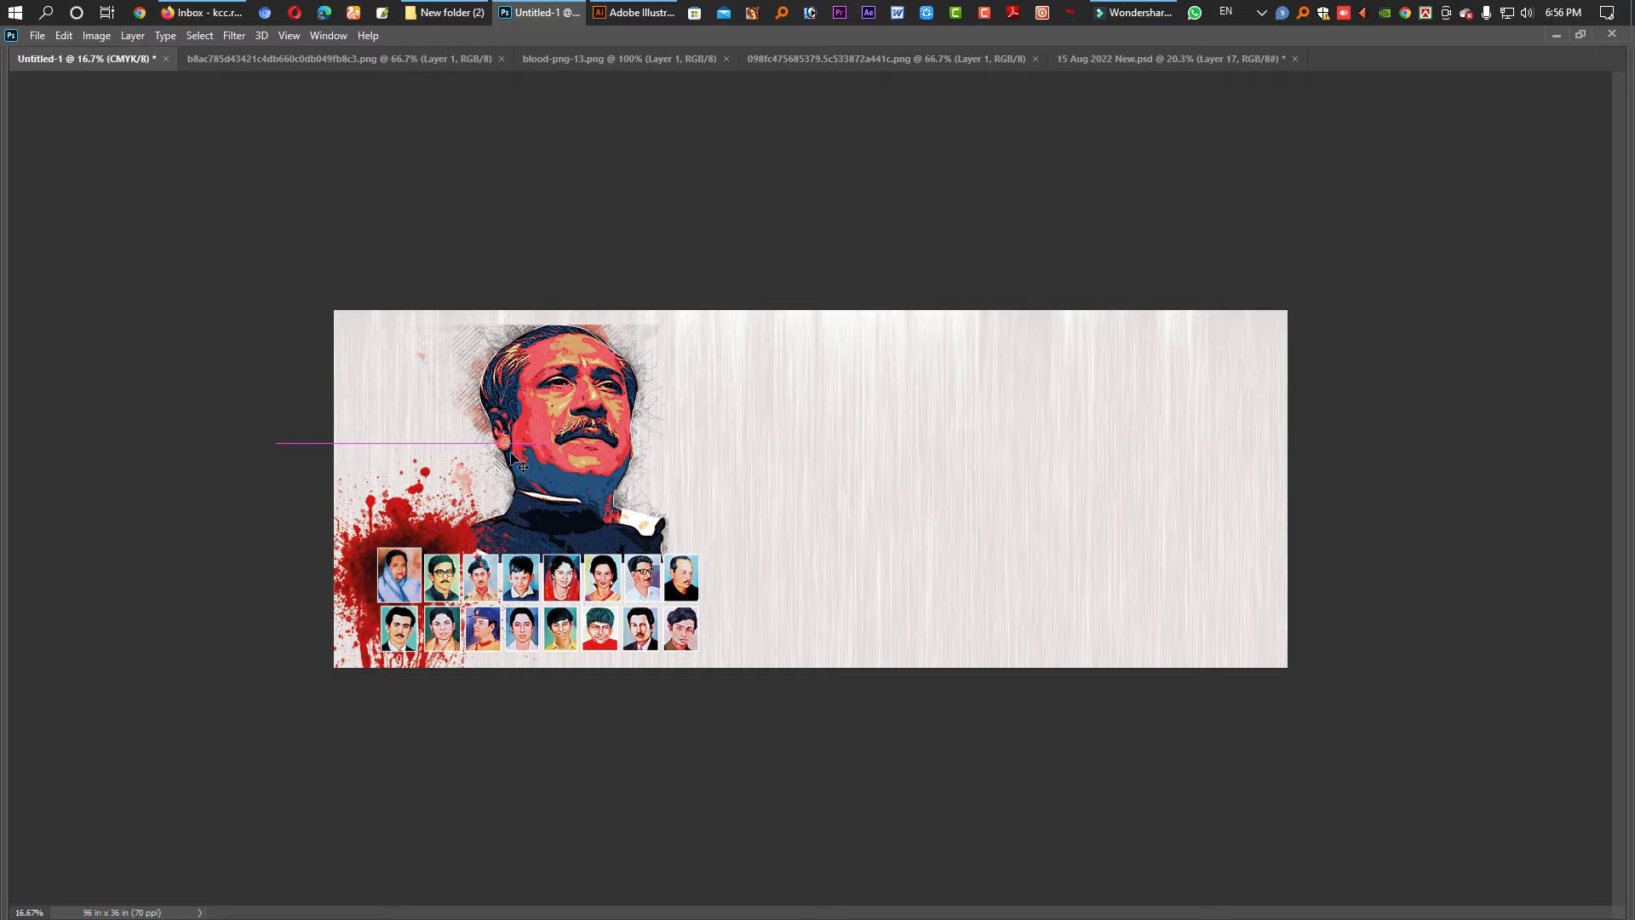
key(z)
drag(547, 270, 587, 445)
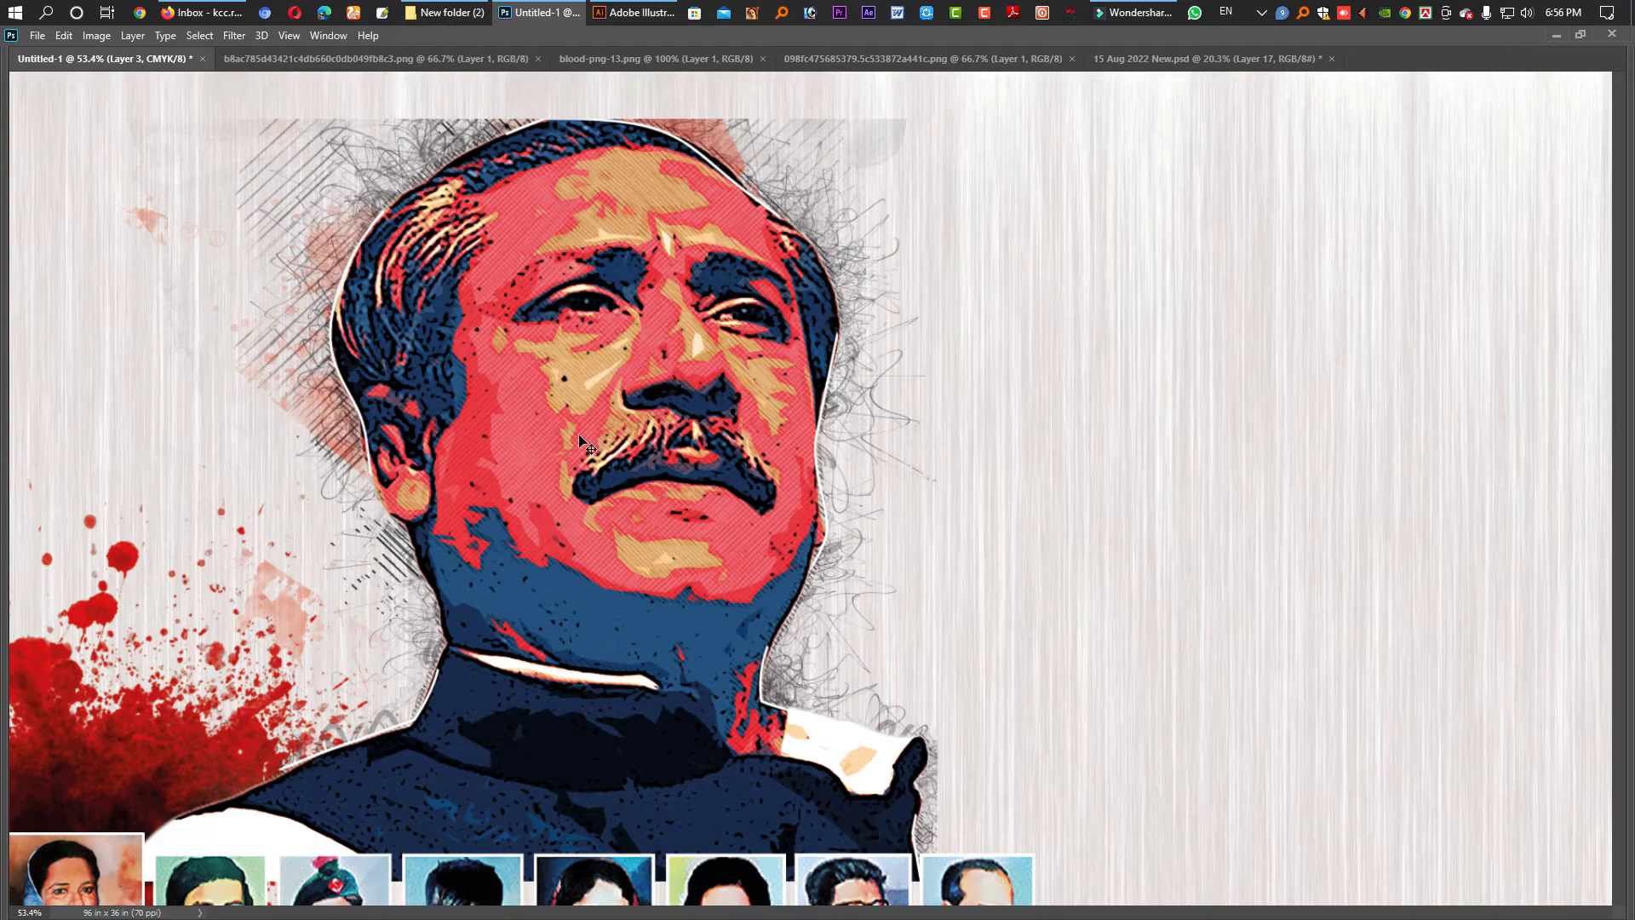
key(v)
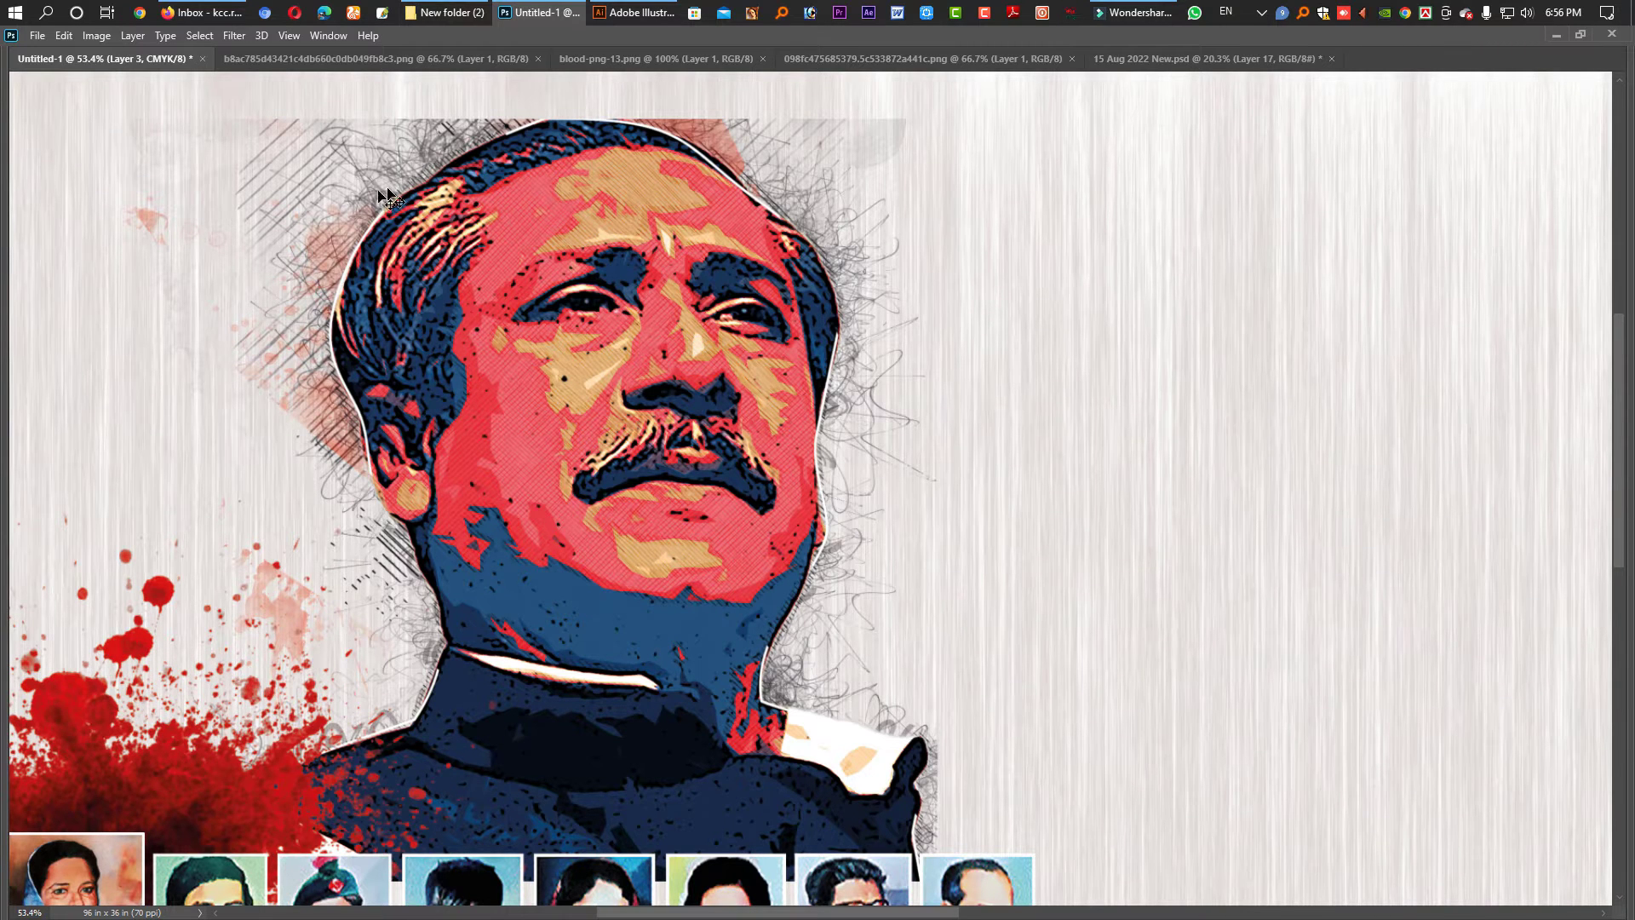
key(Tab)
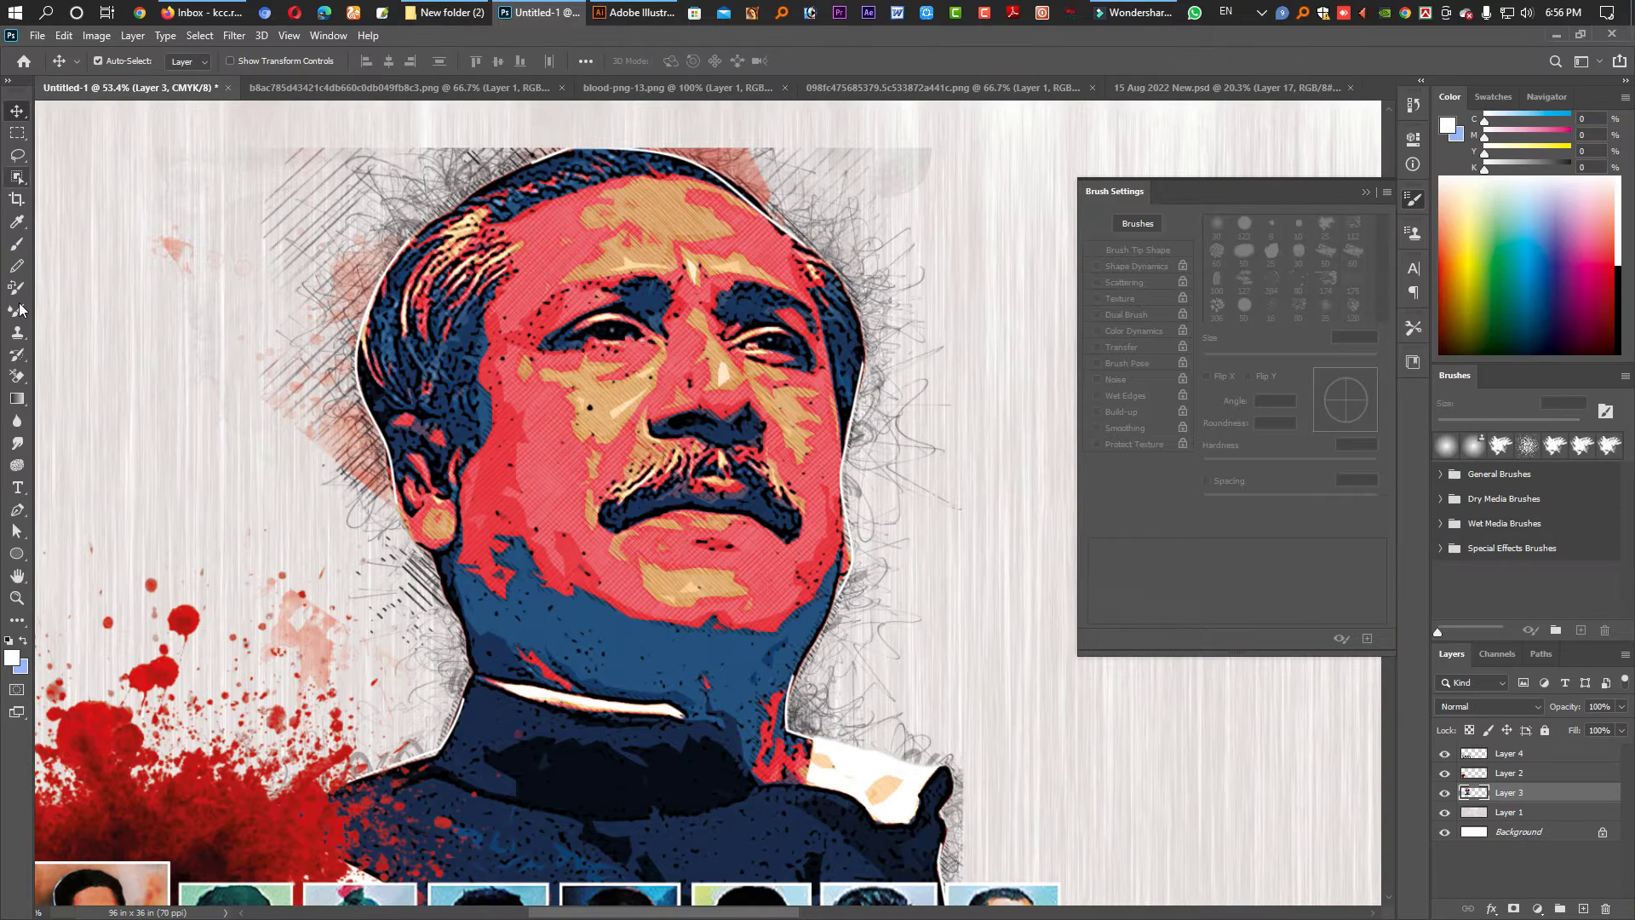
right_click(17, 375)
click(68, 376)
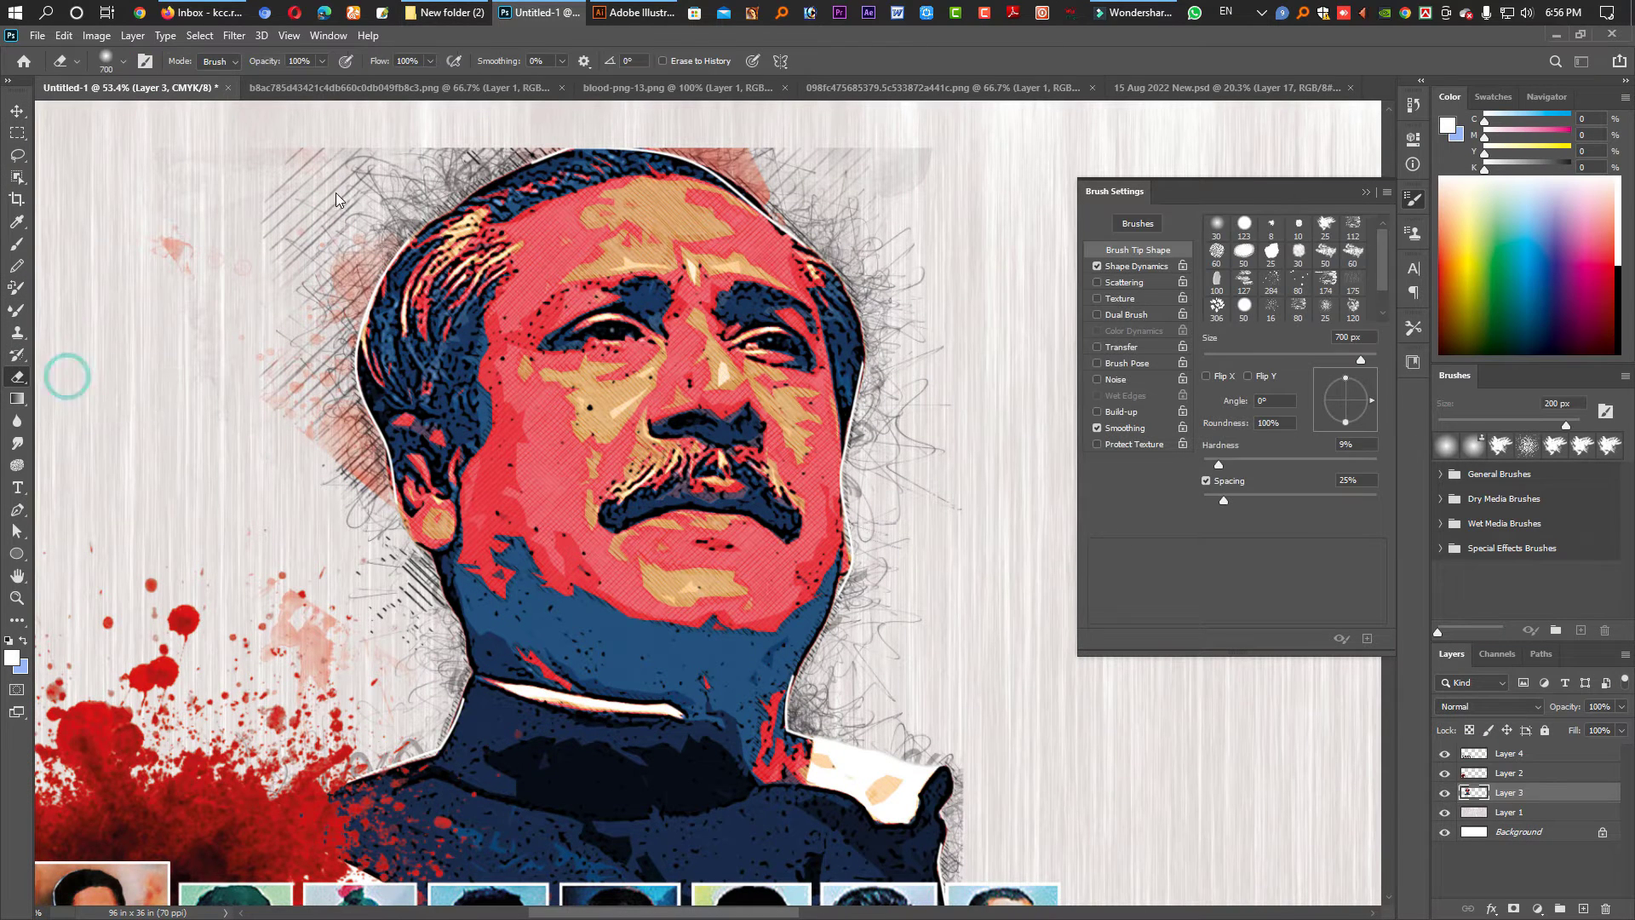
key(bracketleft)
key(bracketleft)
key(bracketleft)
key(bracketleft)
key(bracketleft)
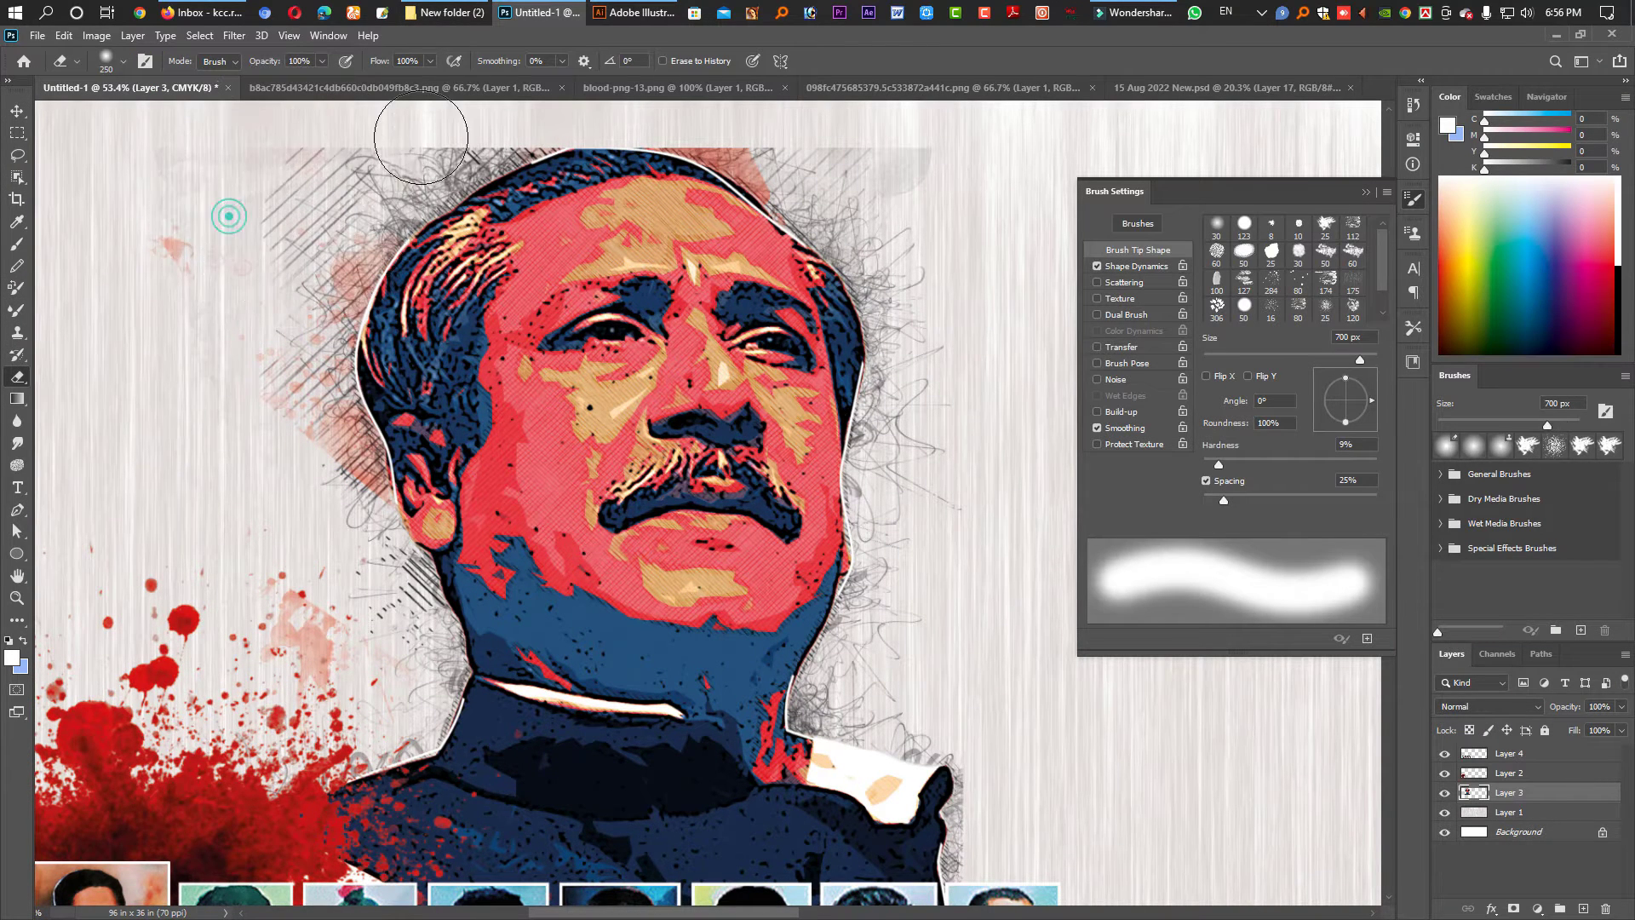
key(bracketleft)
key(bracketleft)
key(bracketleft)
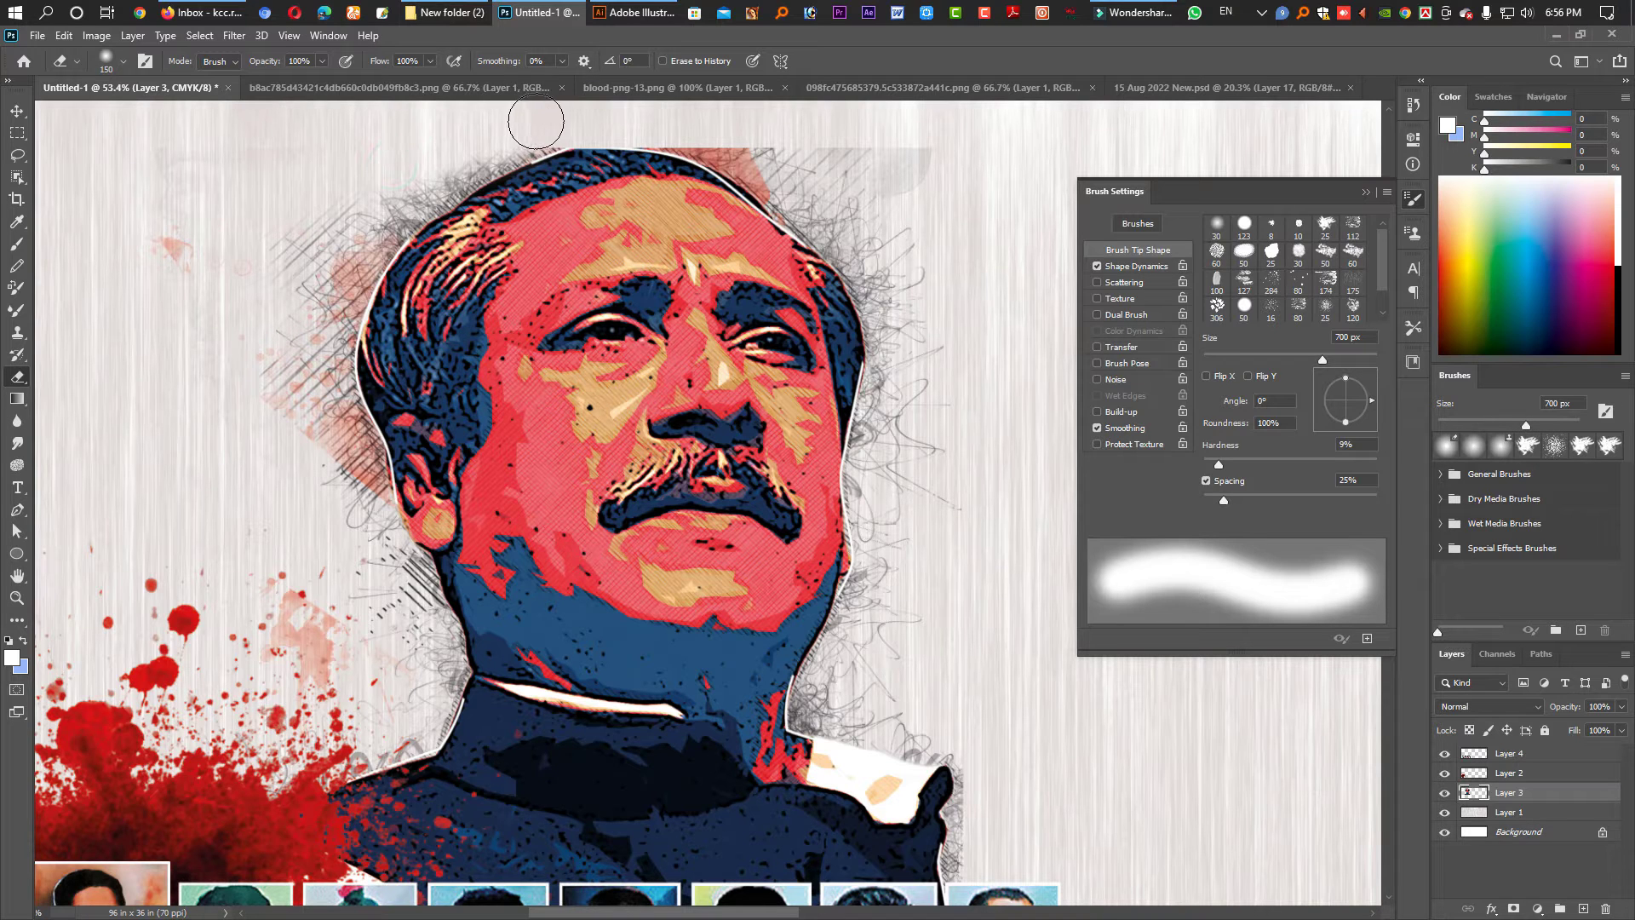
mouse_move(665, 114)
mouse_down()
mouse_move(912, 196)
mouse_move(892, 154)
mouse_move(967, 184)
mouse_move(859, 119)
mouse_move(844, 269)
mouse_up()
scroll(860, 357, down, 4)
- Erase the faint pink mark beside the portrait with an 800 px eraser
key(v)
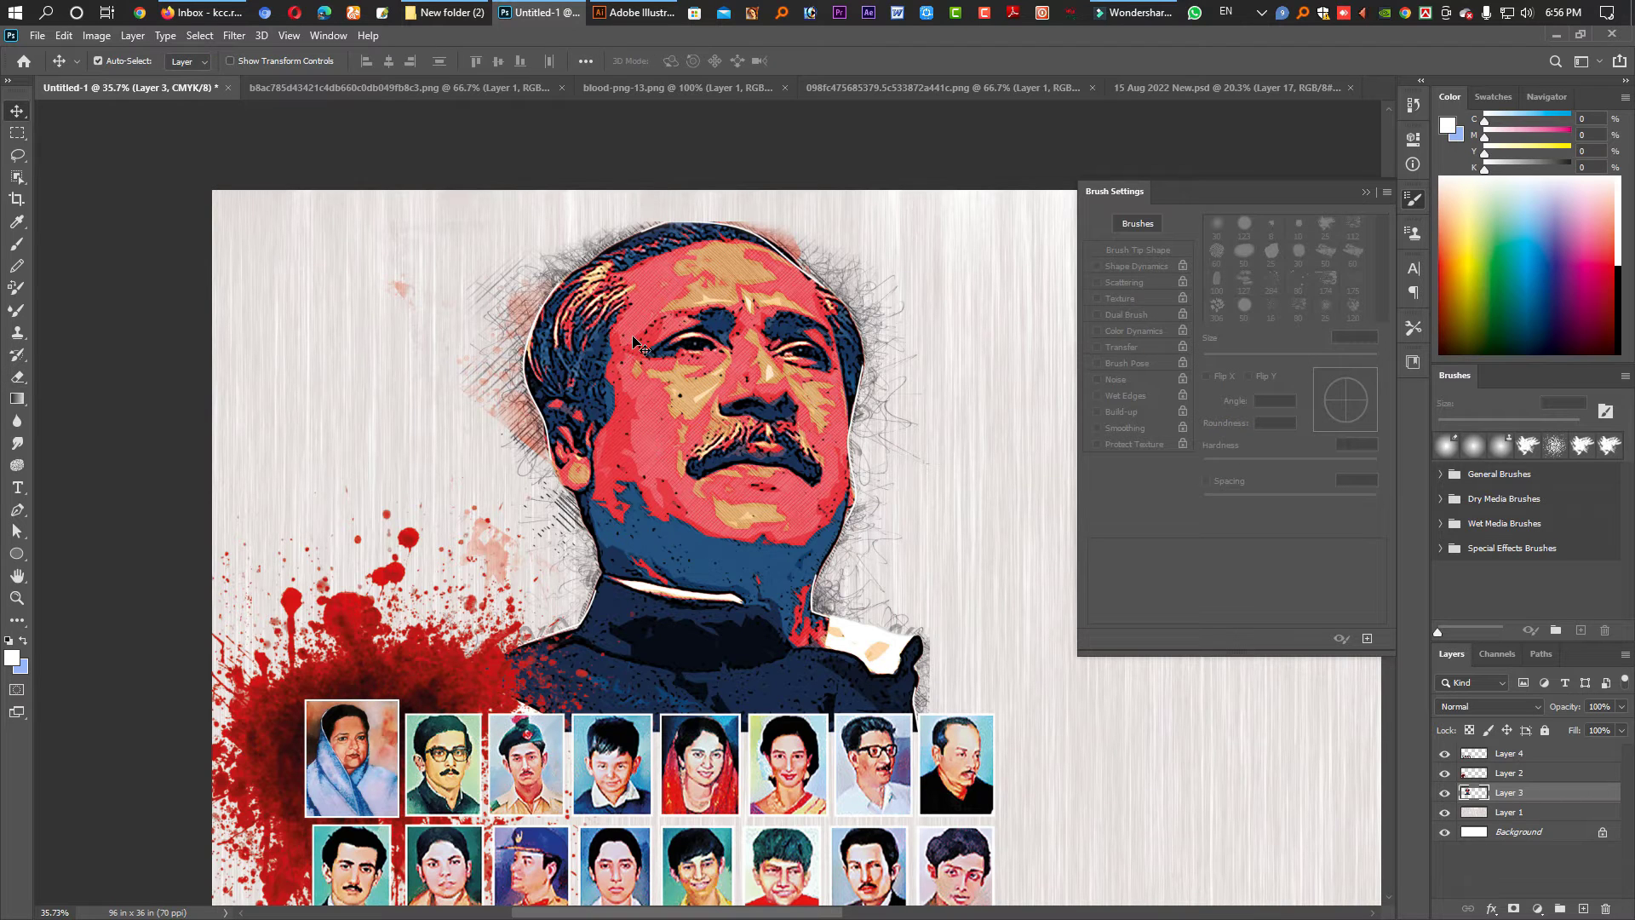
scroll(754, 419, down, 2)
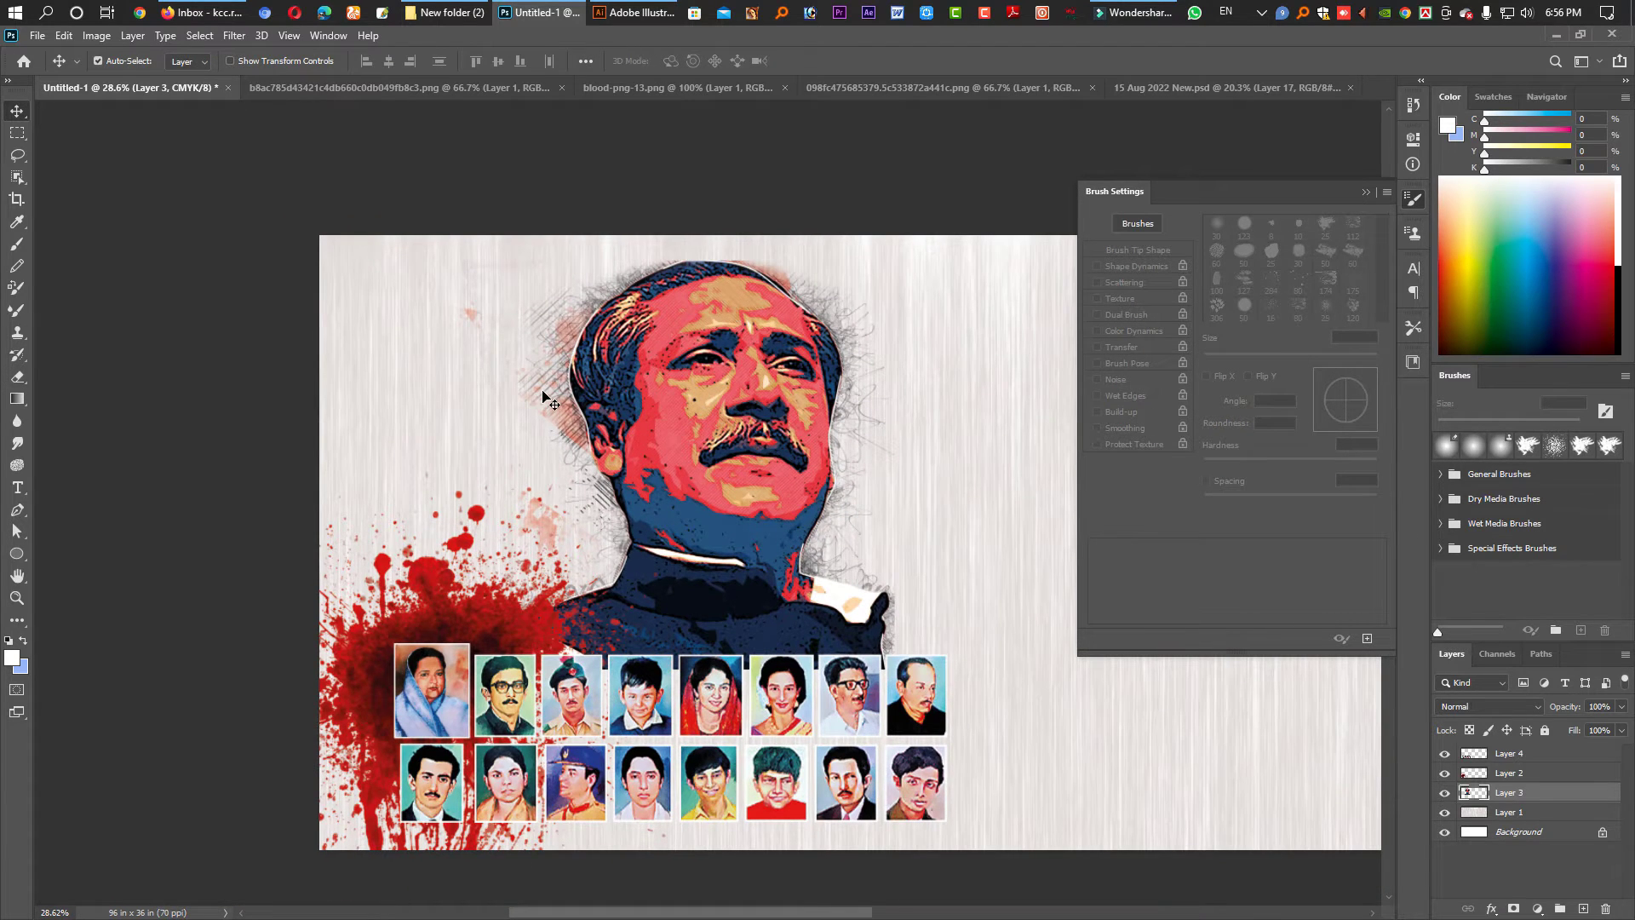
key(e)
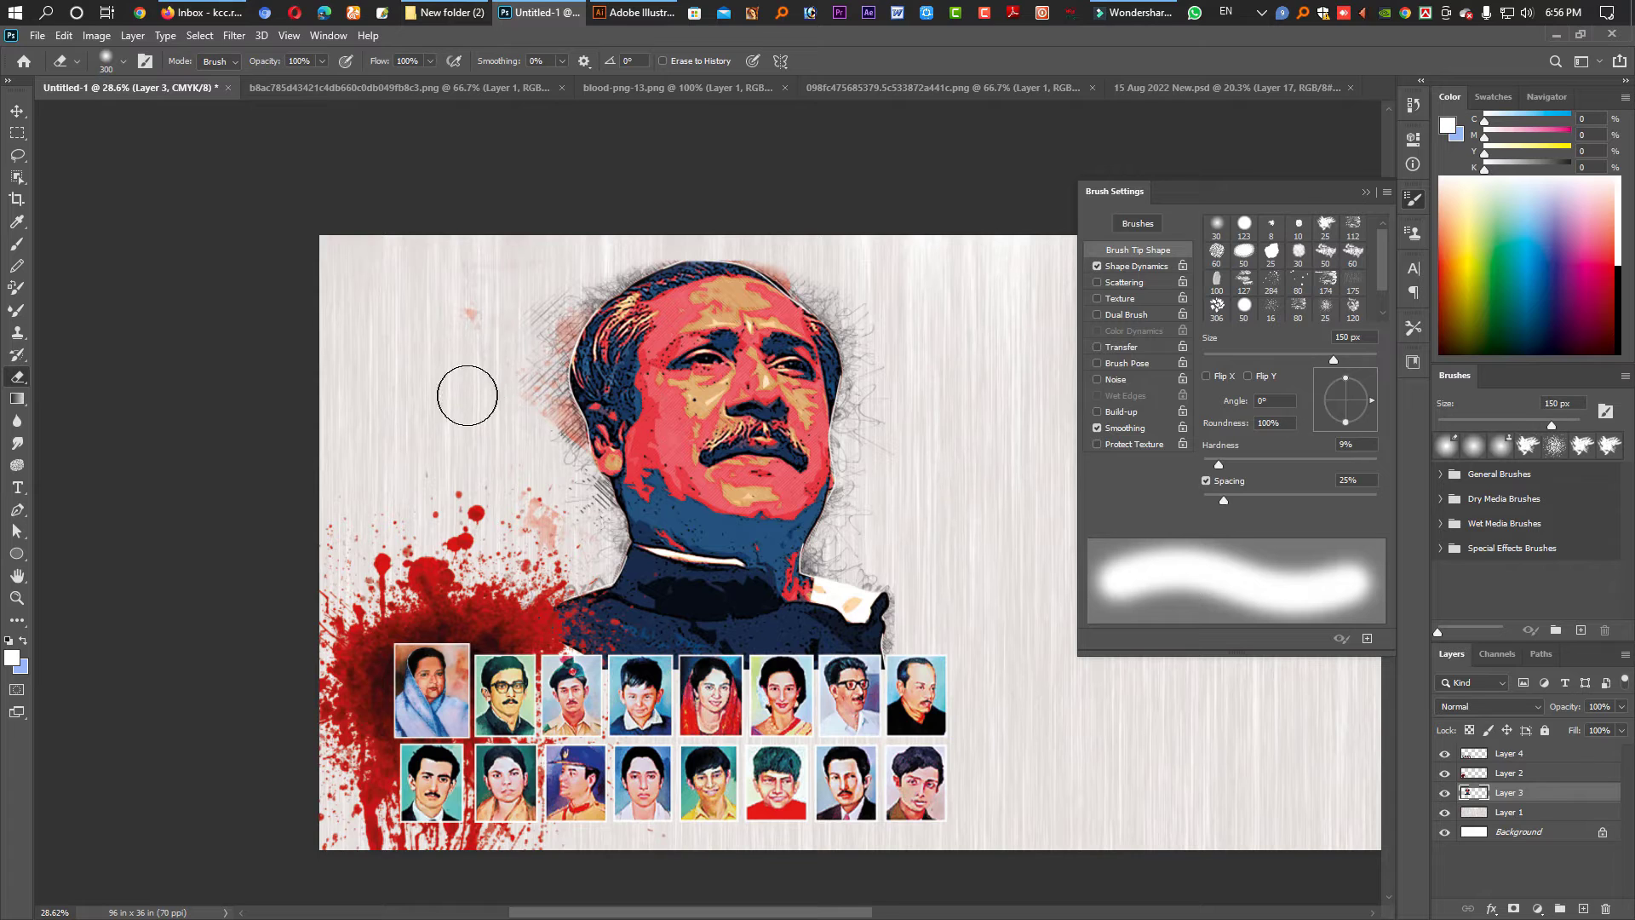
key(bracketright)
key(bracketright)
key(bracketright)
key(bracketright)
key(bracketright)
key(bracketright)
key(bracketright)
key(bracketright)
key(bracketright)
click(452, 340)
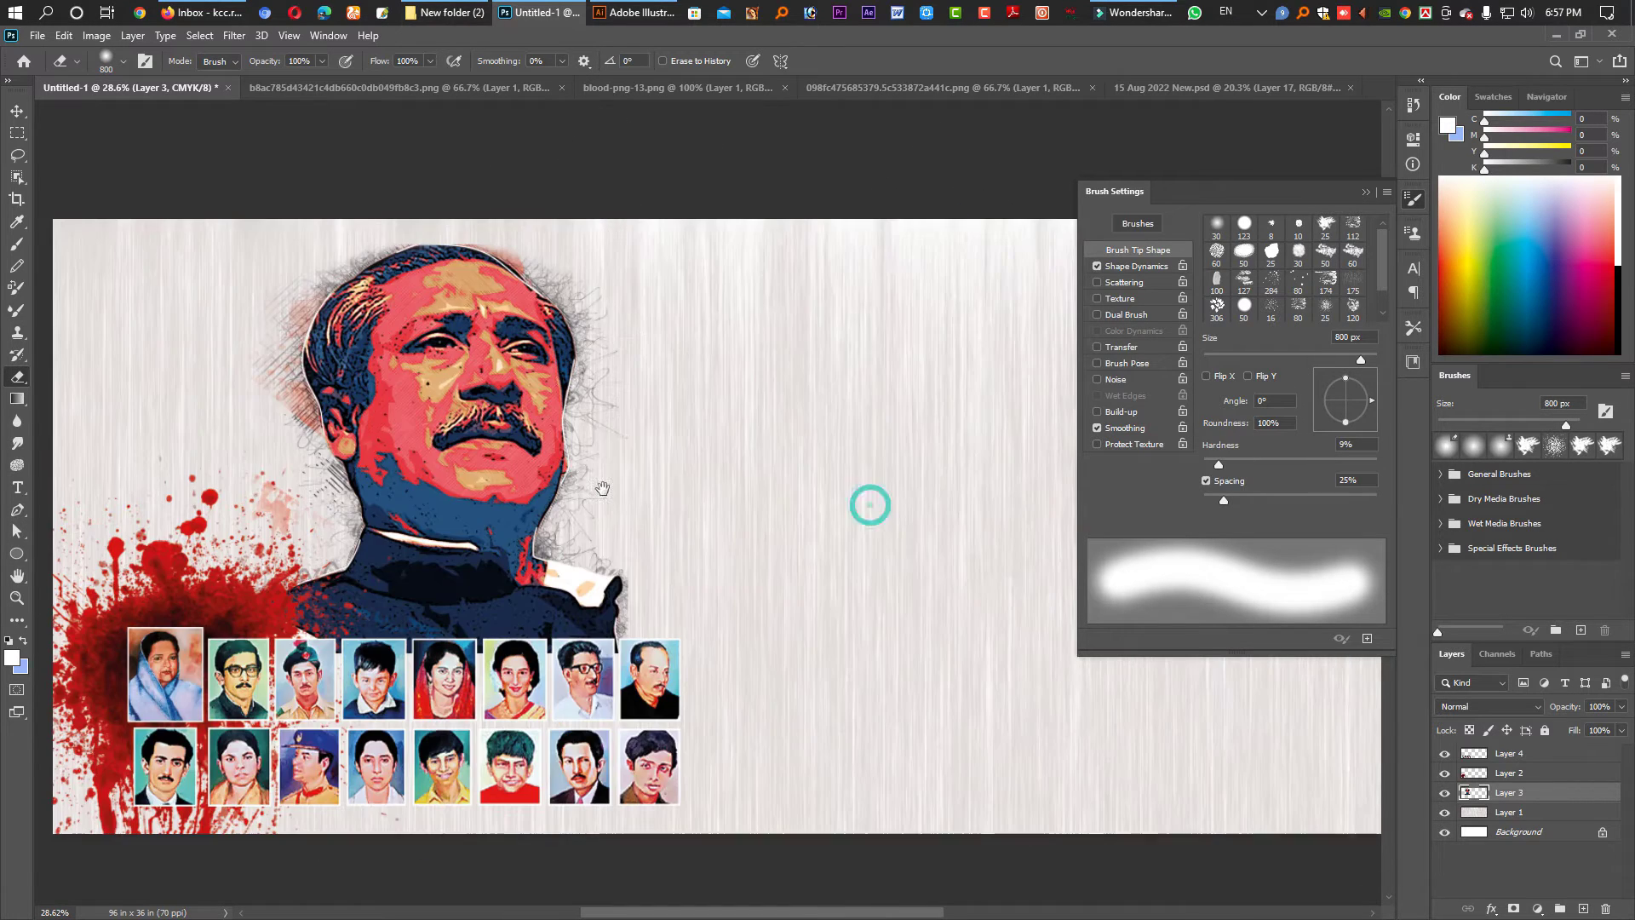
drag(869, 503, 601, 487)
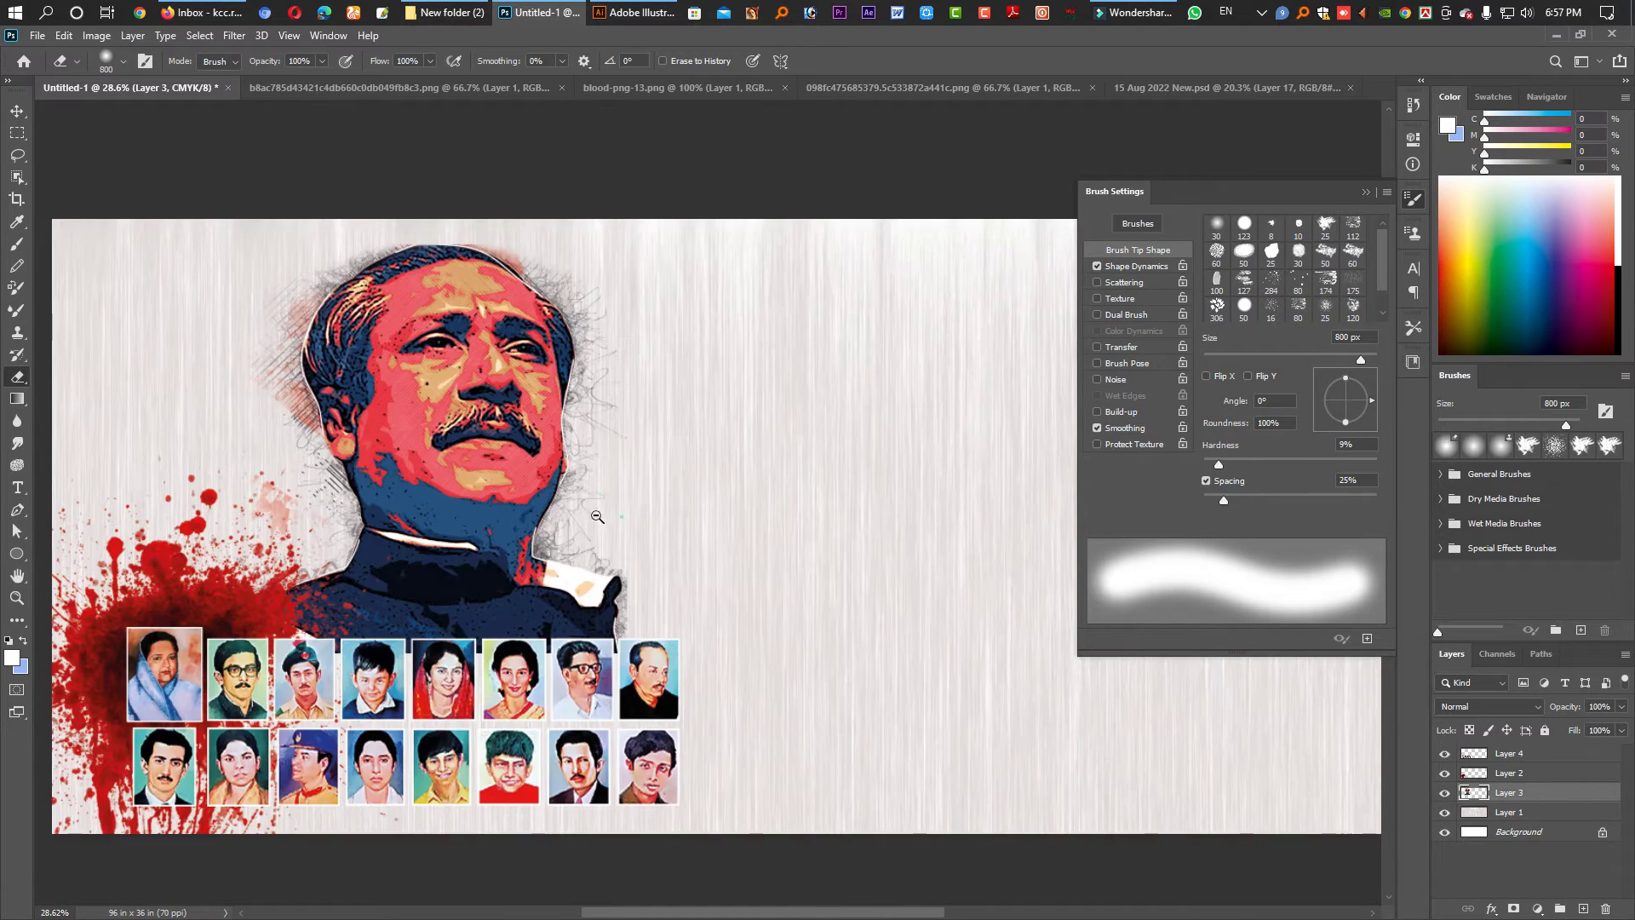
scroll(597, 516, down, 5)
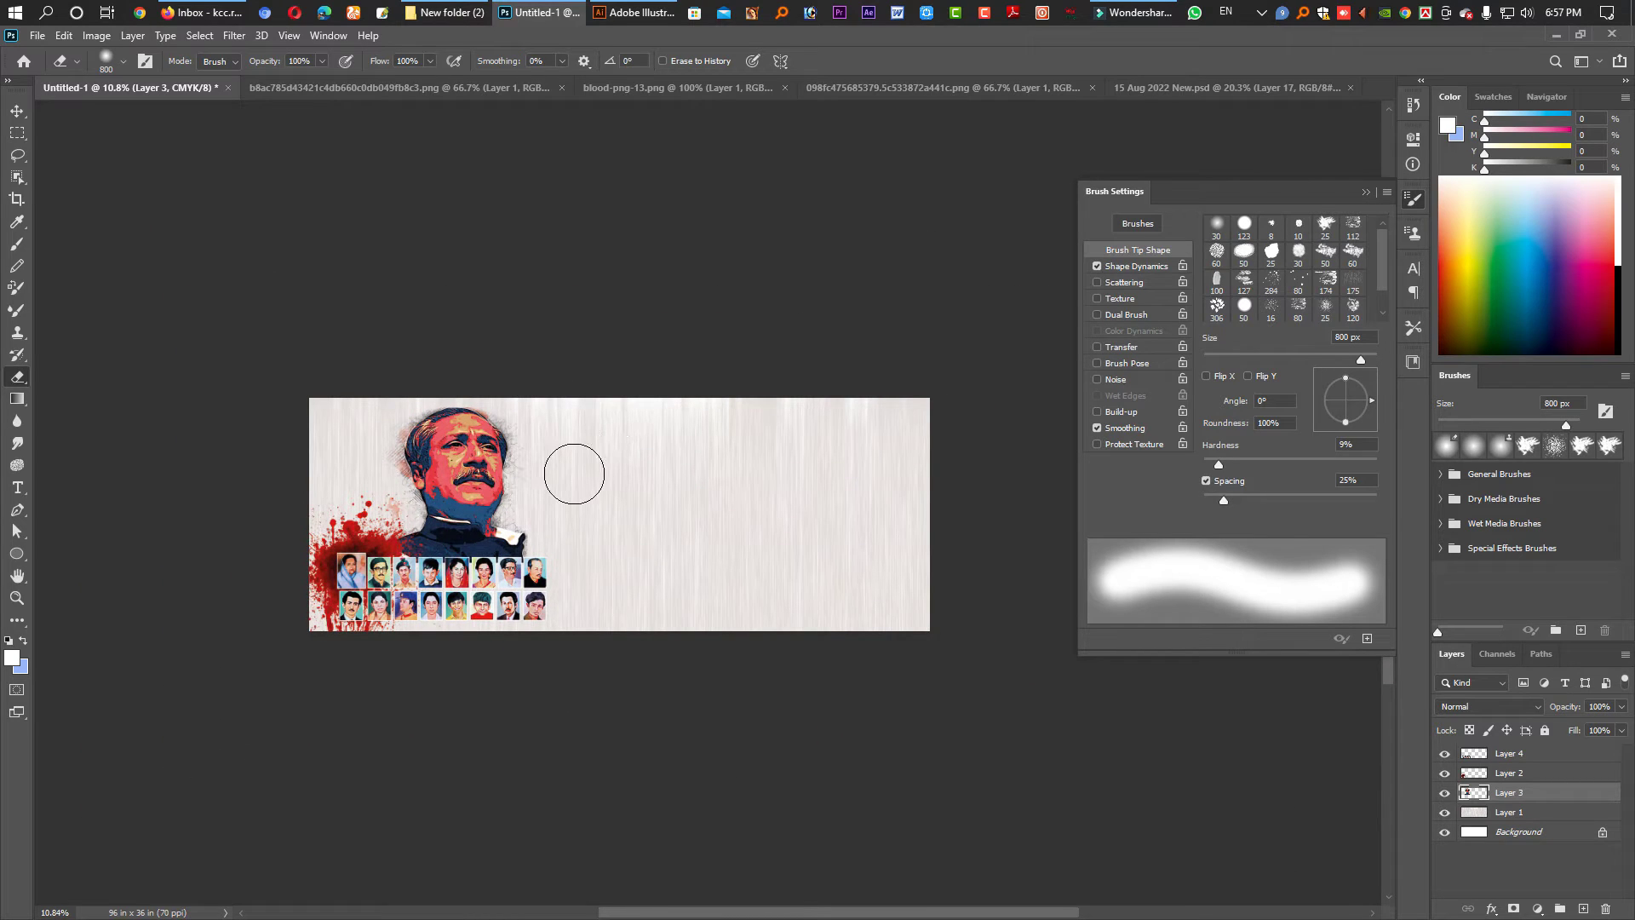
click(18, 112)
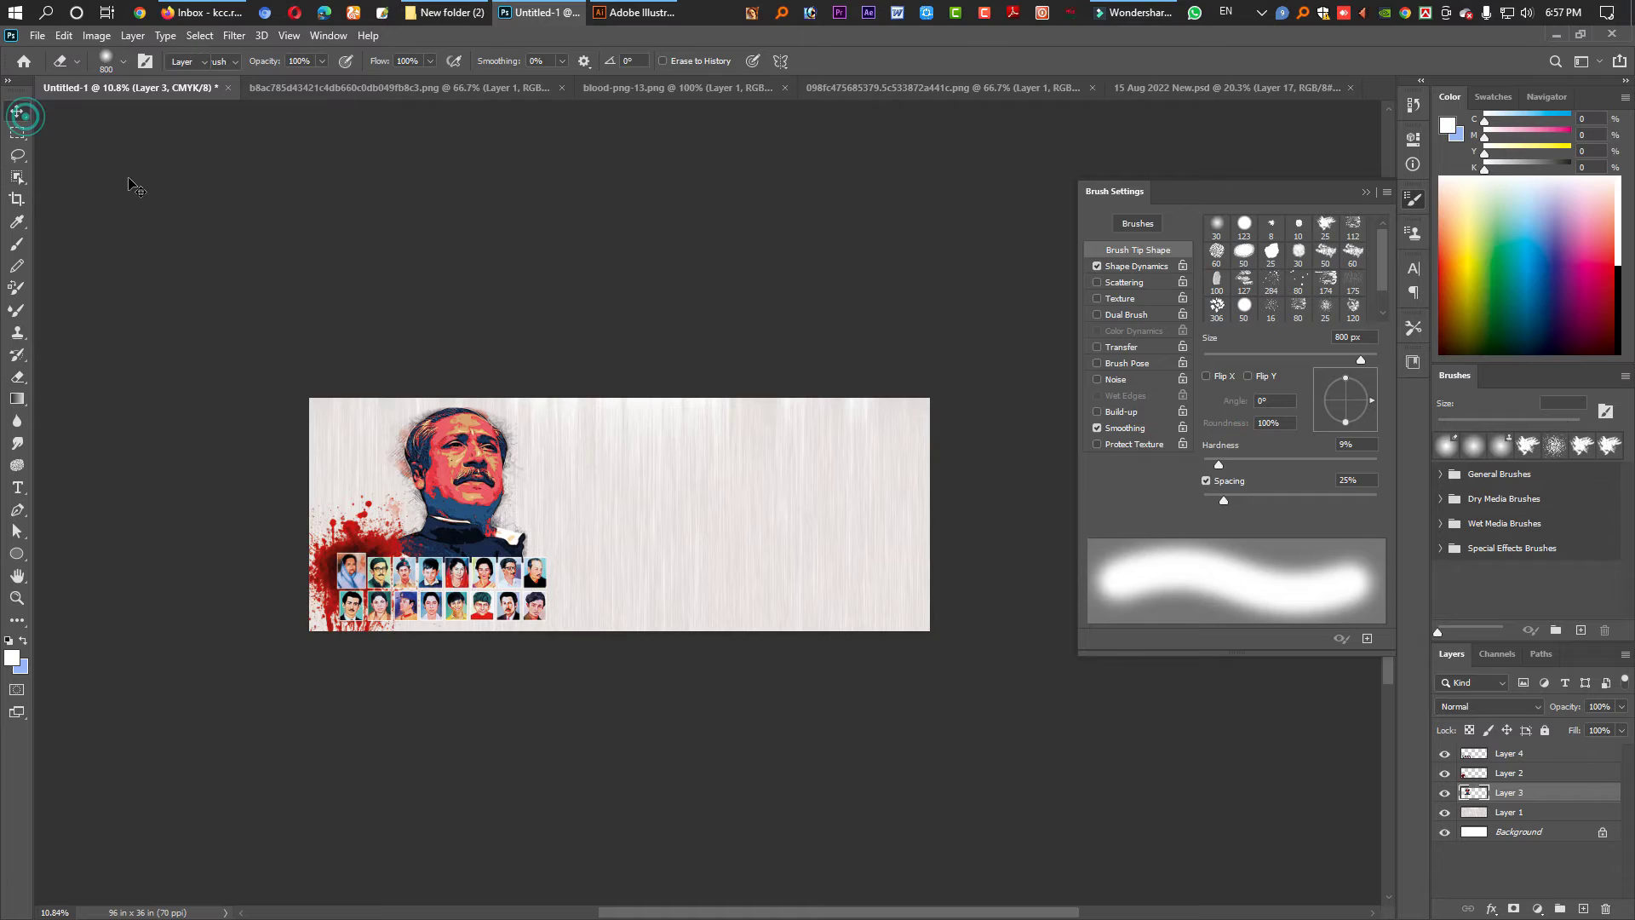
- Pick the Brush with the rough textured tip and enlarge it to 2000 px
click(17, 247)
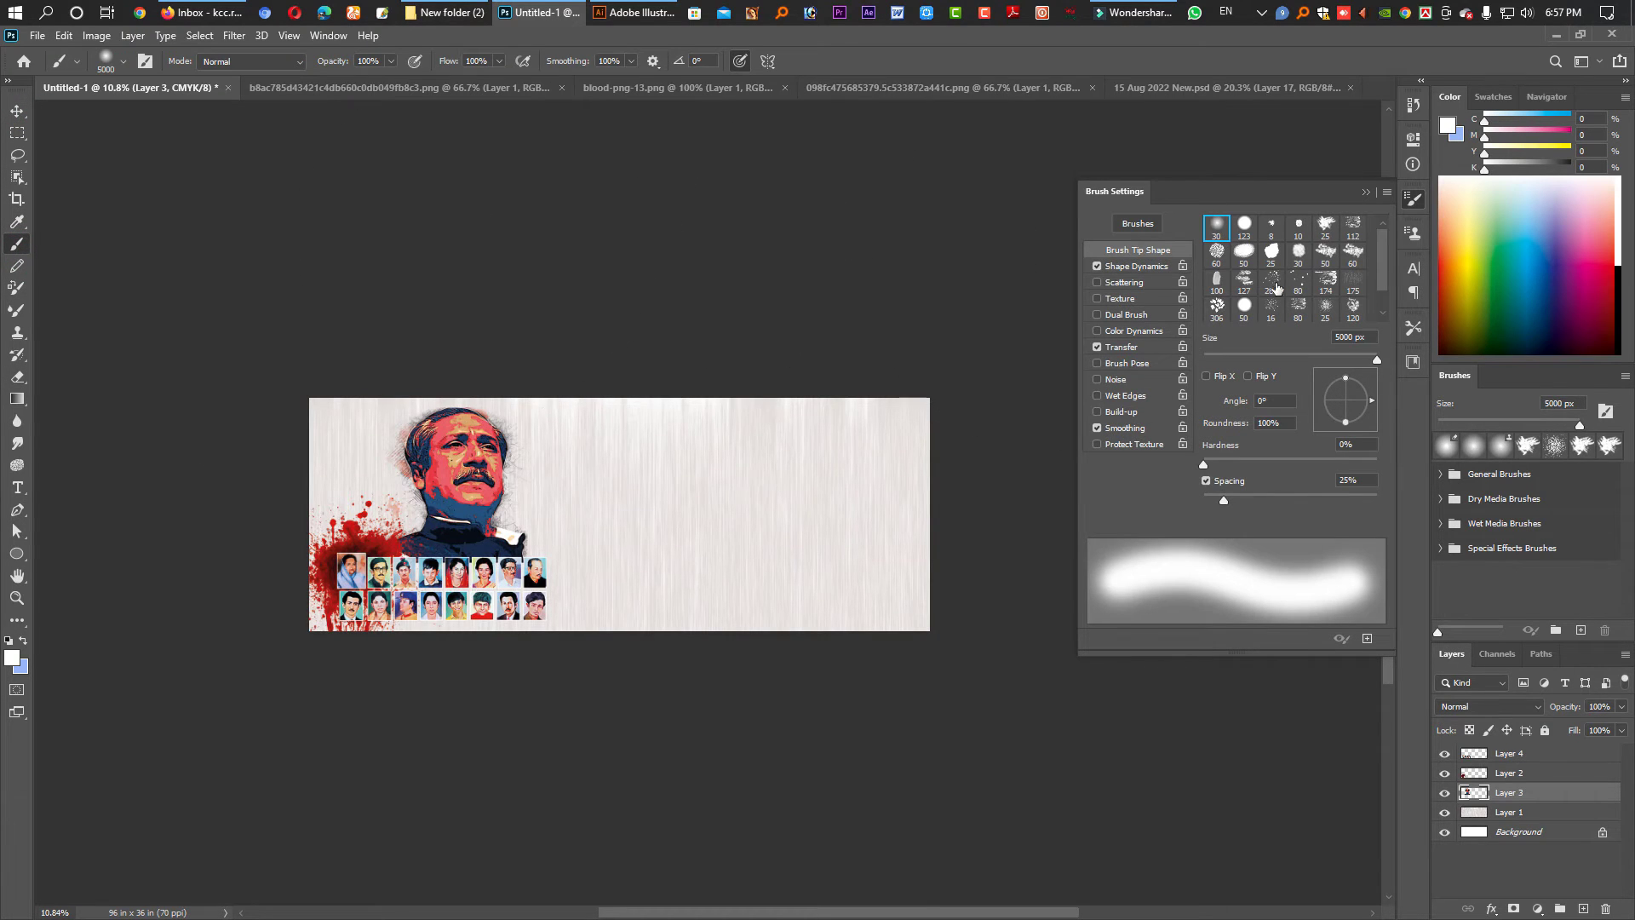
click(1368, 195)
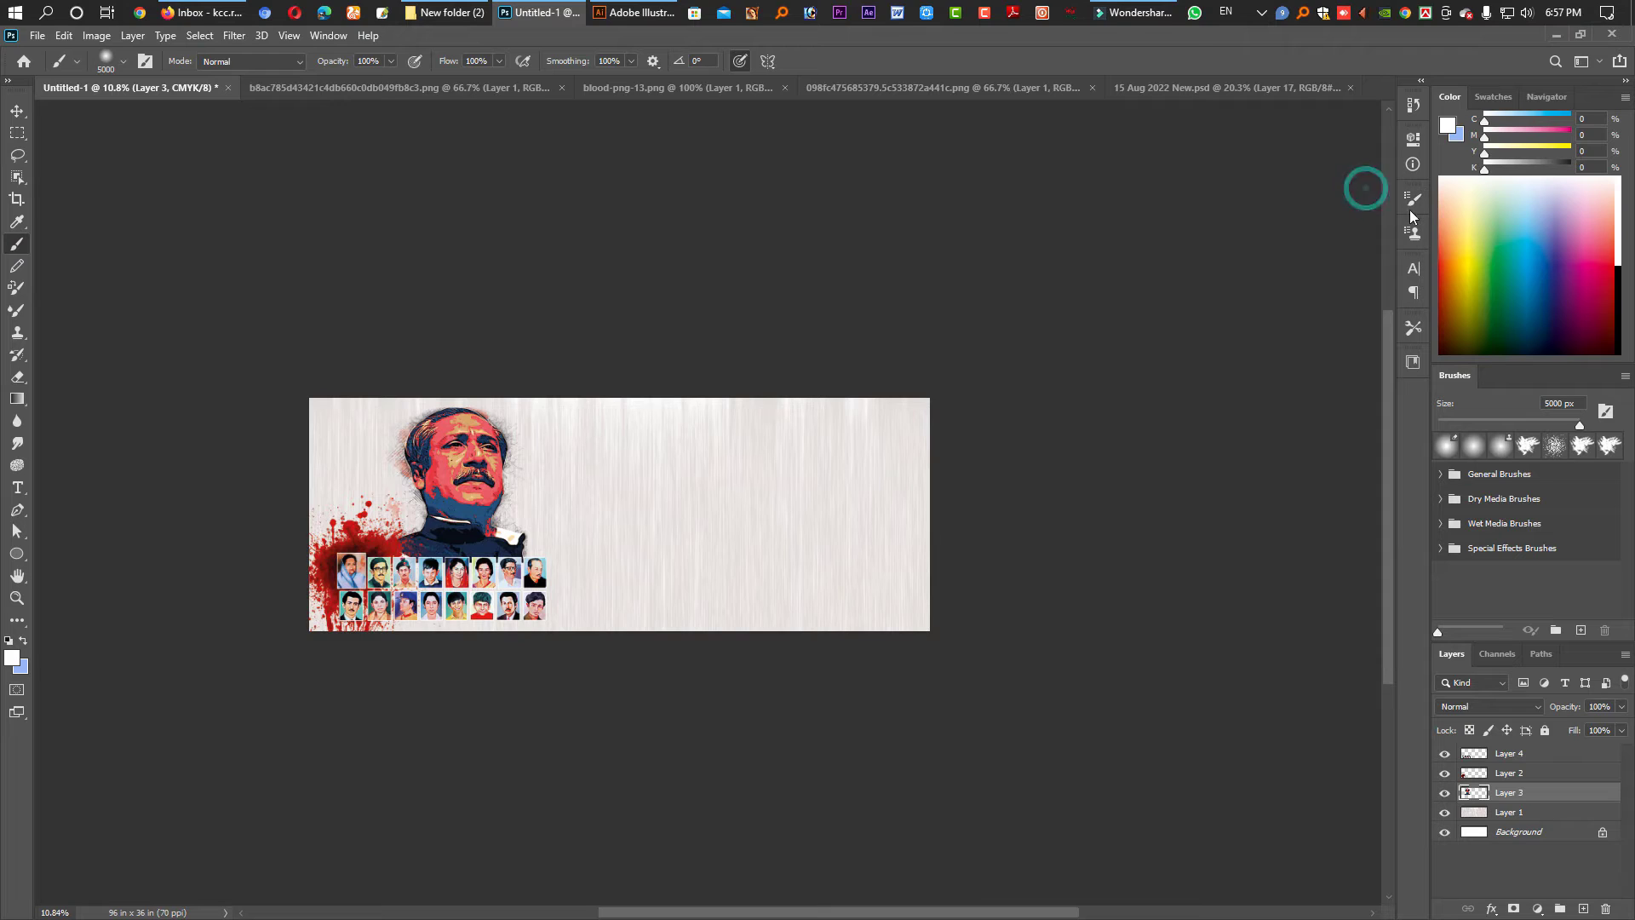
click(1413, 203)
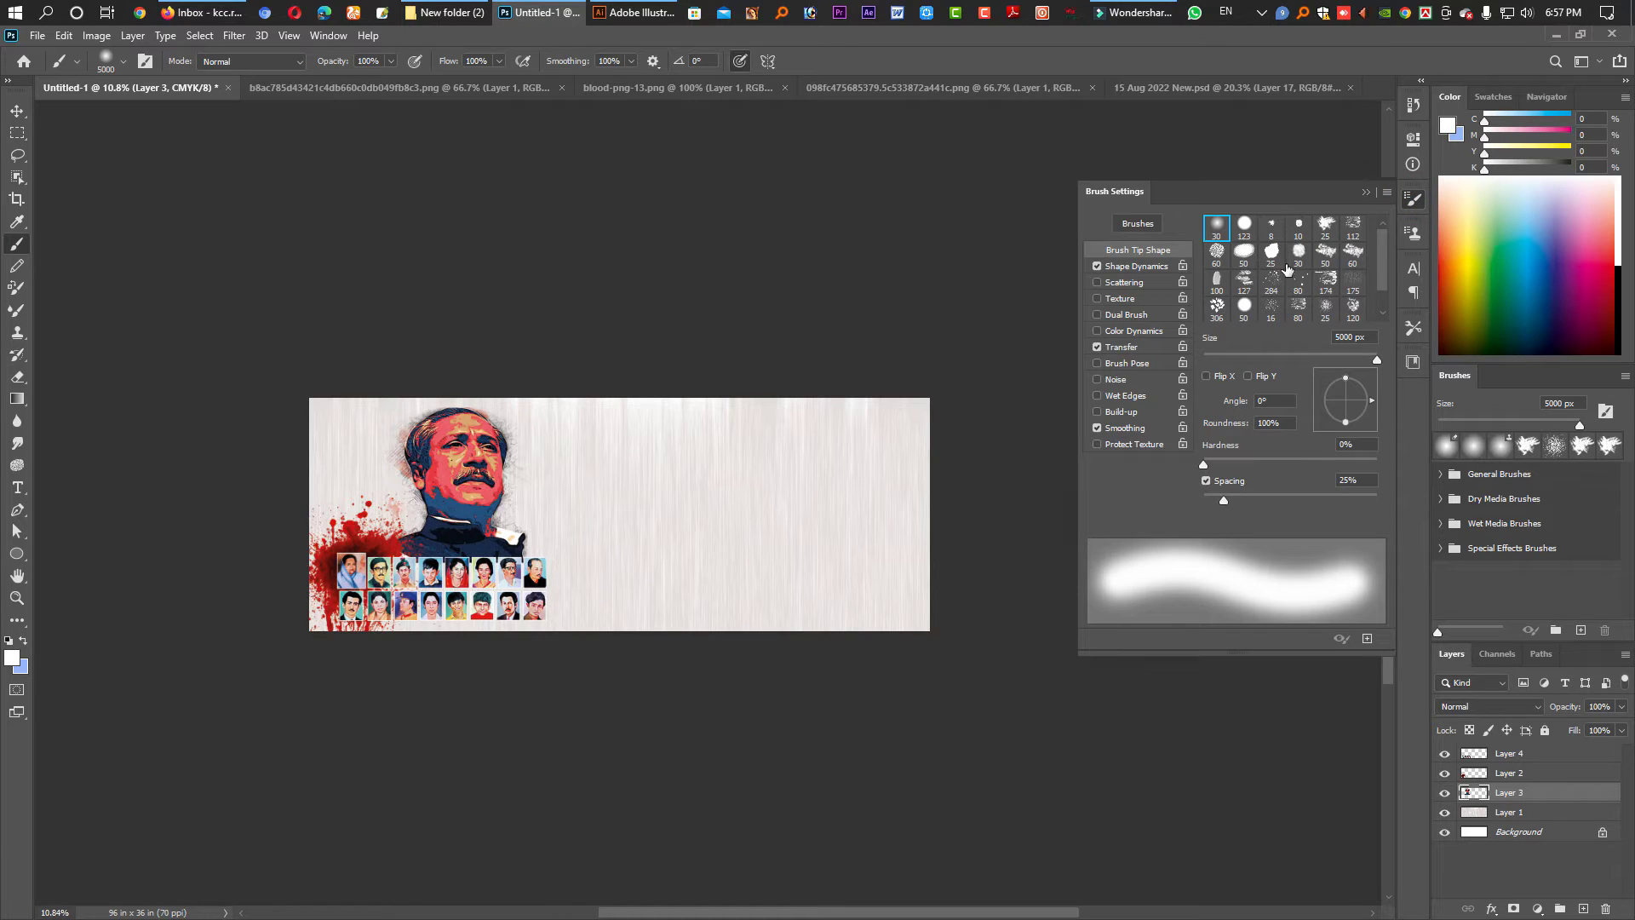
click(1327, 229)
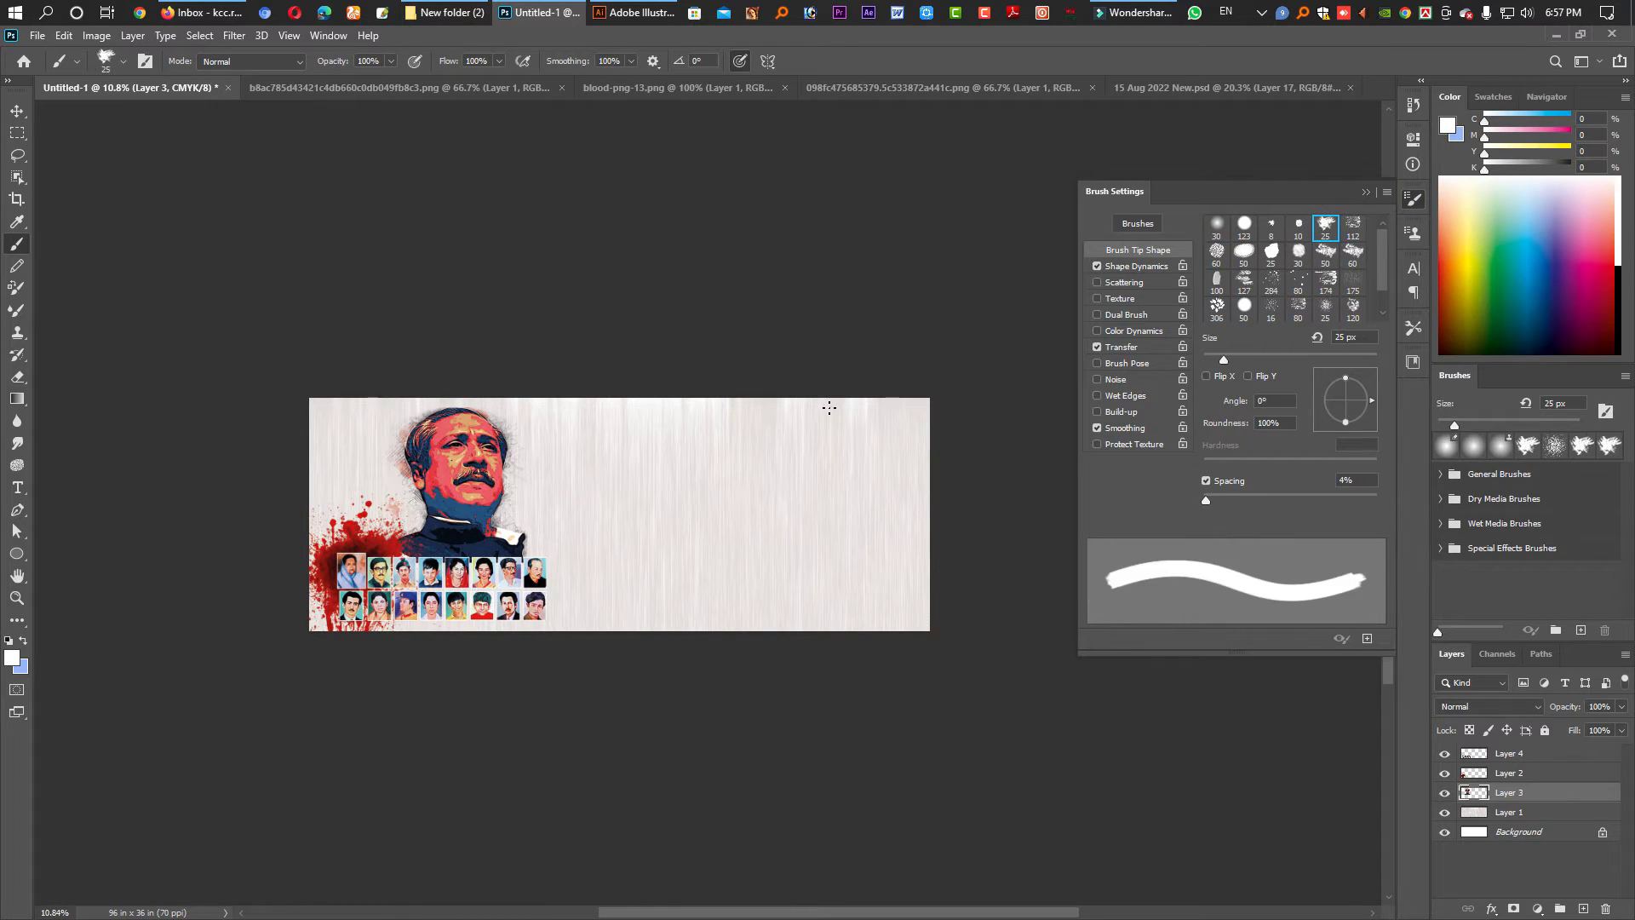
key(bracketright)
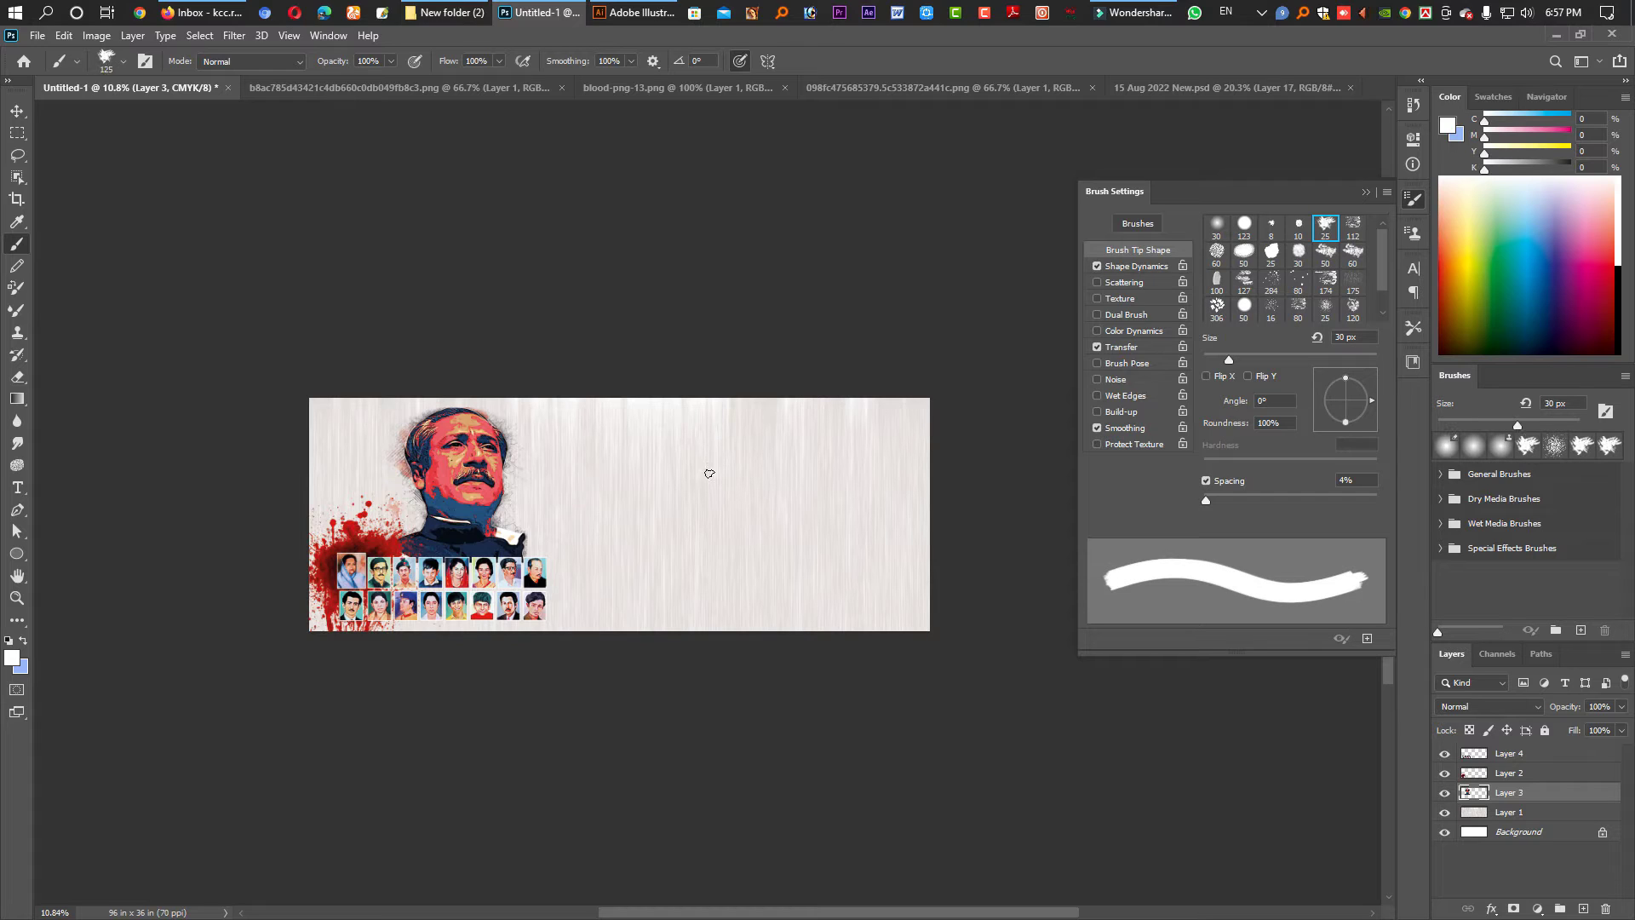
key(bracketright)
key(bracketright)
key(bracketright)
key(bracketright)
key(bracketright)
key(bracketright)
key(bracketright)
key(bracketright)
key(bracketright)
key(bracketright)
key(bracketright)
key(bracketright)
key(bracketright)
key(bracketright)
key(bracketright)
key(bracketright)
key(bracketright)
key(bracketright)
key(bracketright)
key(bracketright)
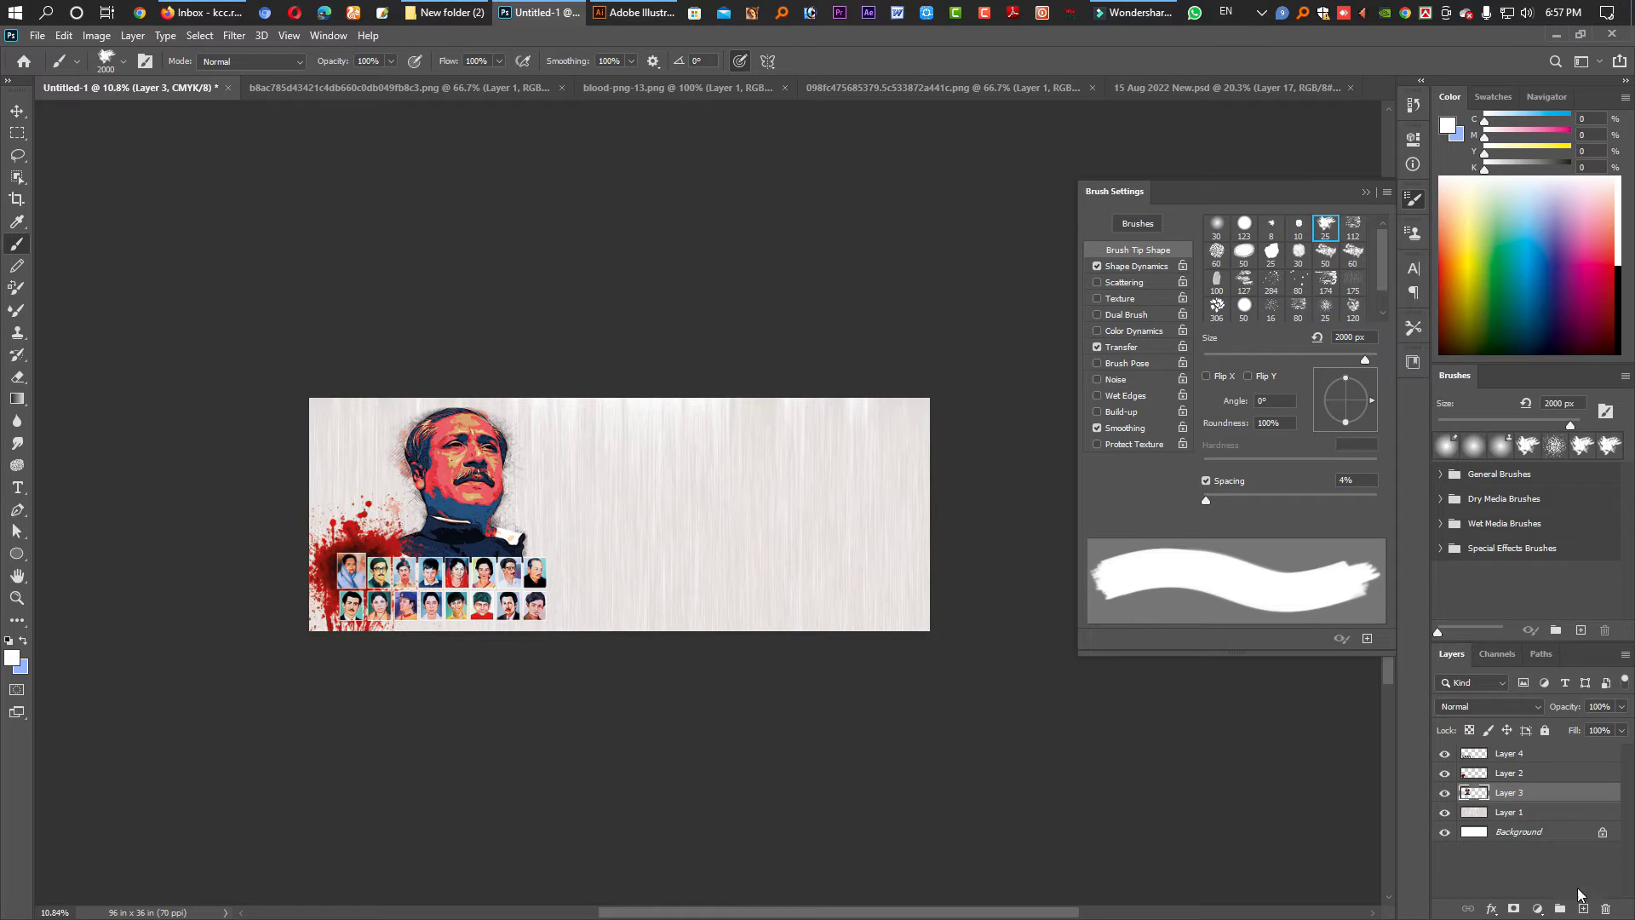
- Add a new layer above Layer 1 and reset the painting colour to black
click(1512, 817)
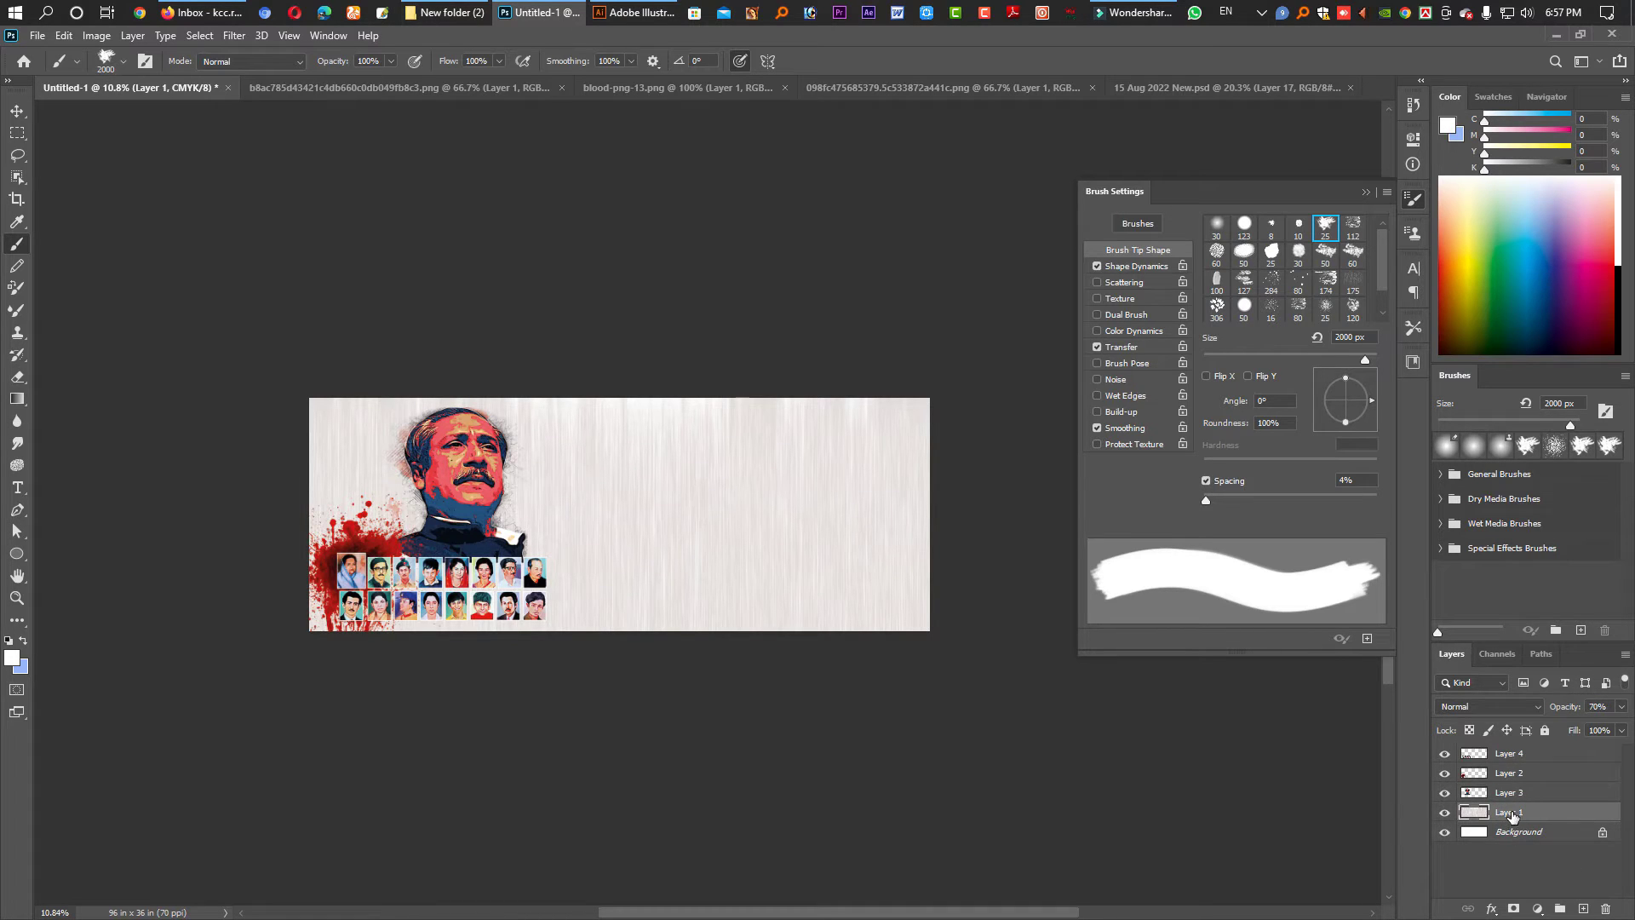
click(1582, 909)
key(v)
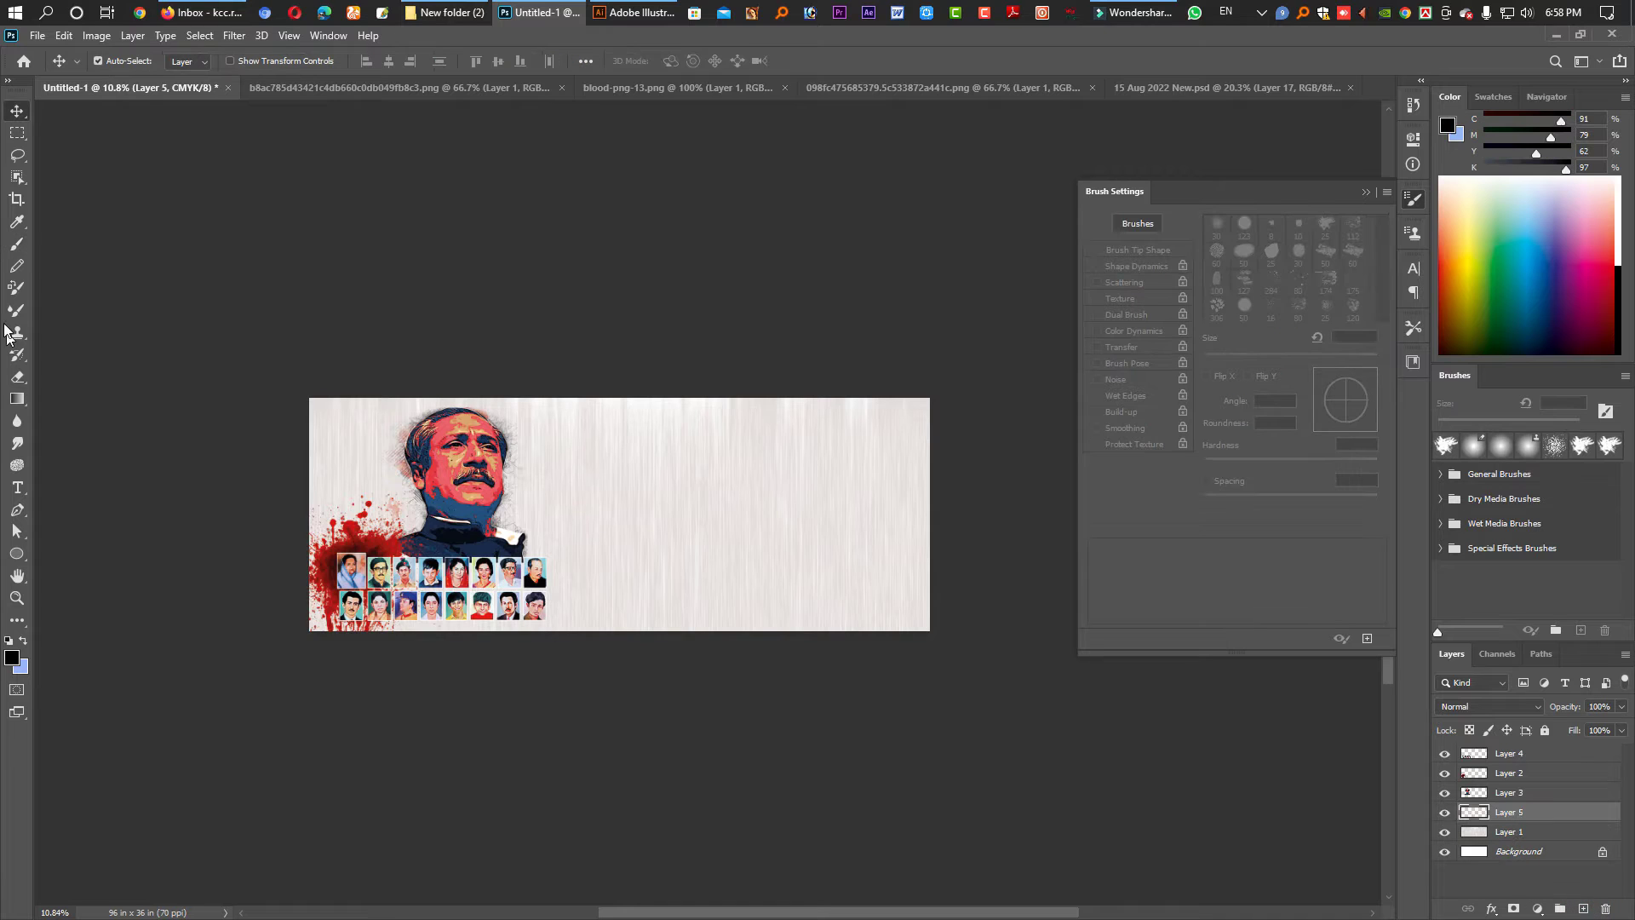
click(17, 244)
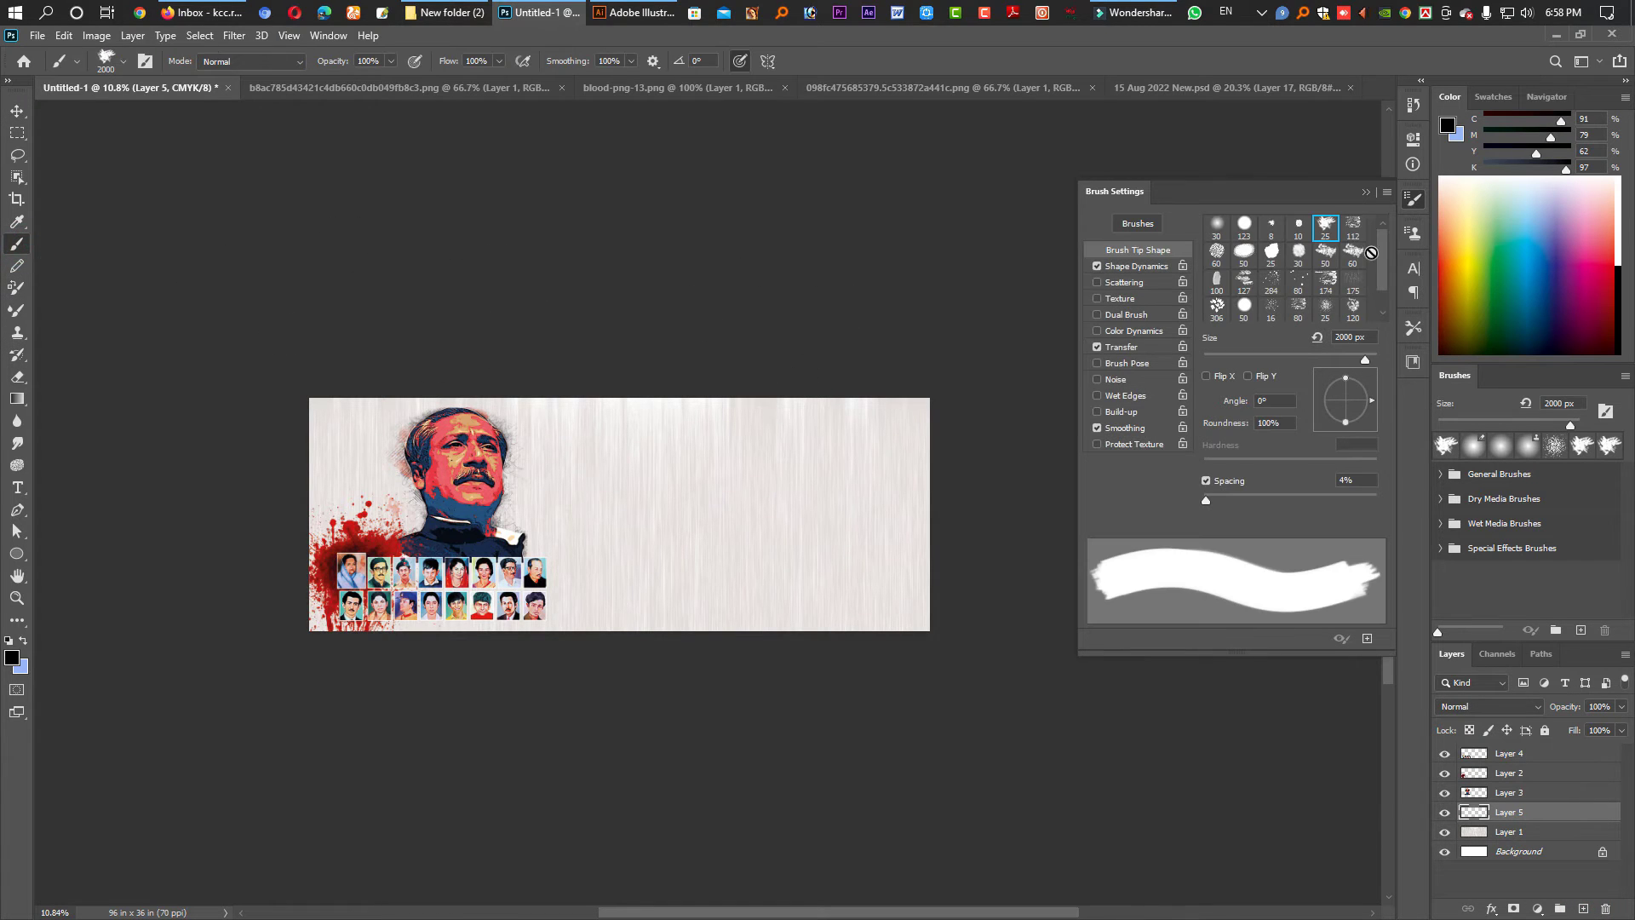
- With the rough 25 px tip at 2100 px and 13° angle, paint a black splash behind the portrait's top-left
click(1298, 253)
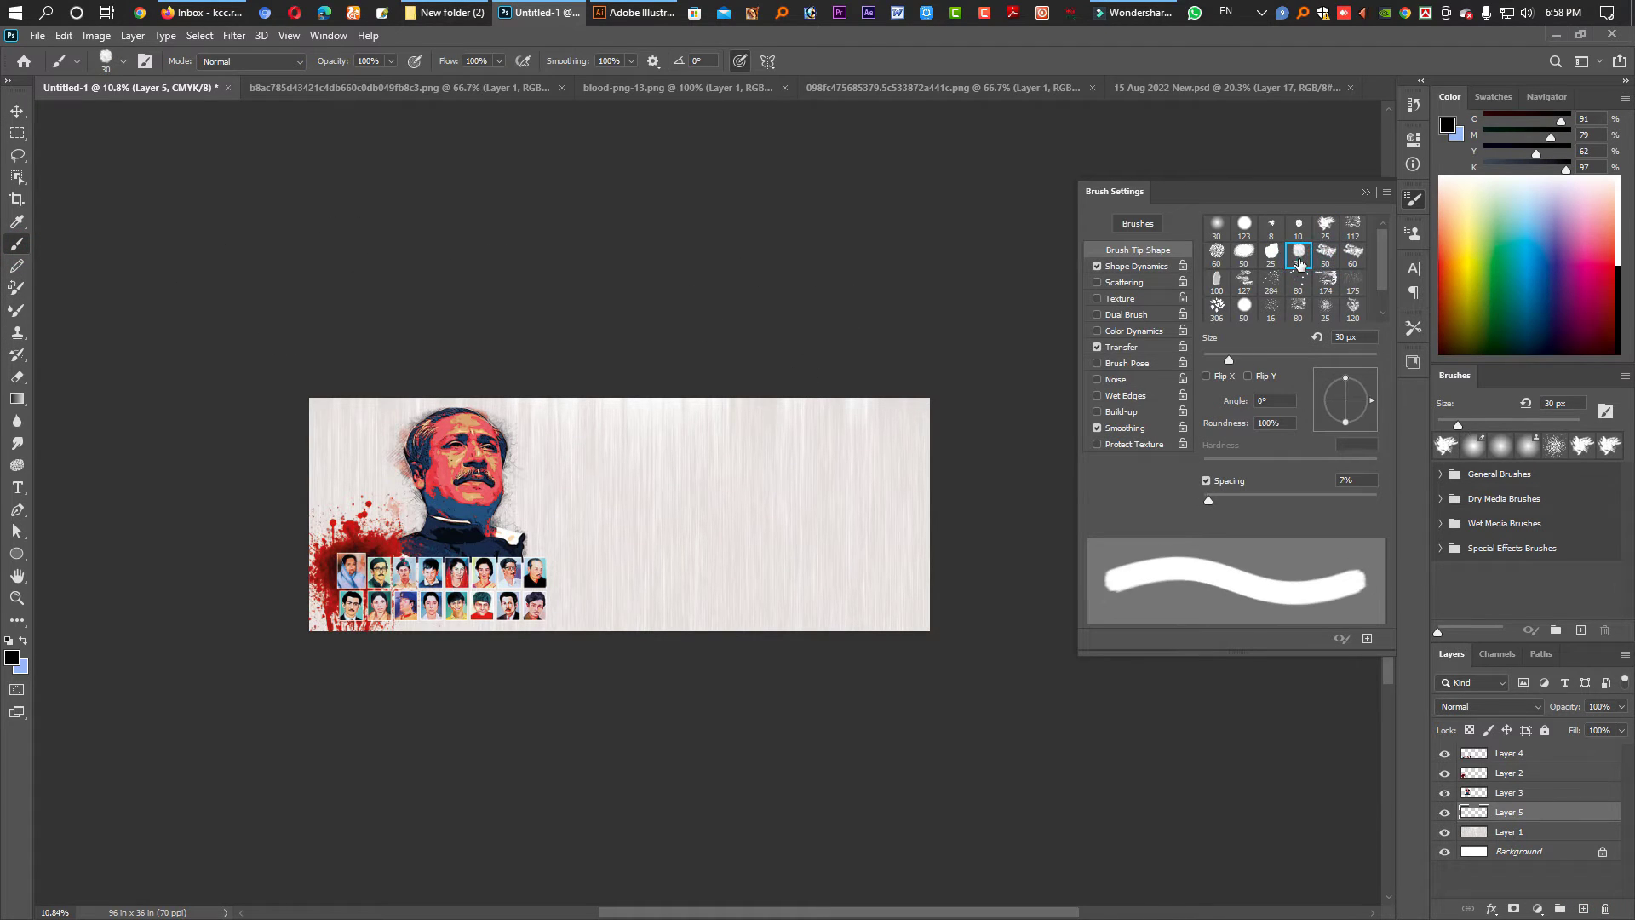
click(1324, 227)
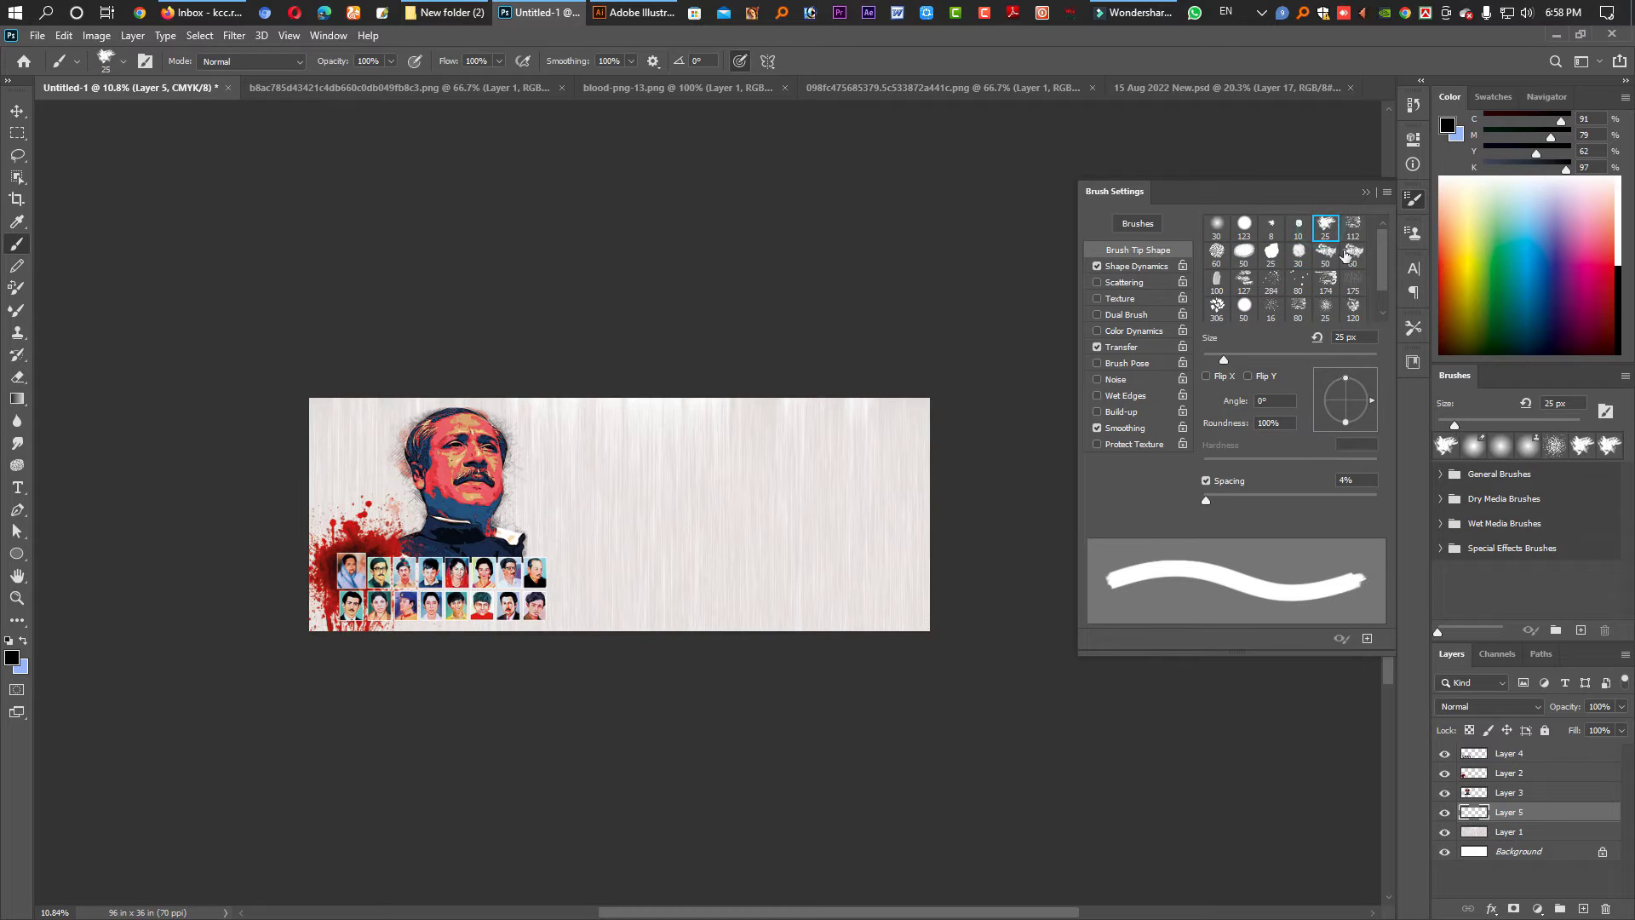
click(1271, 228)
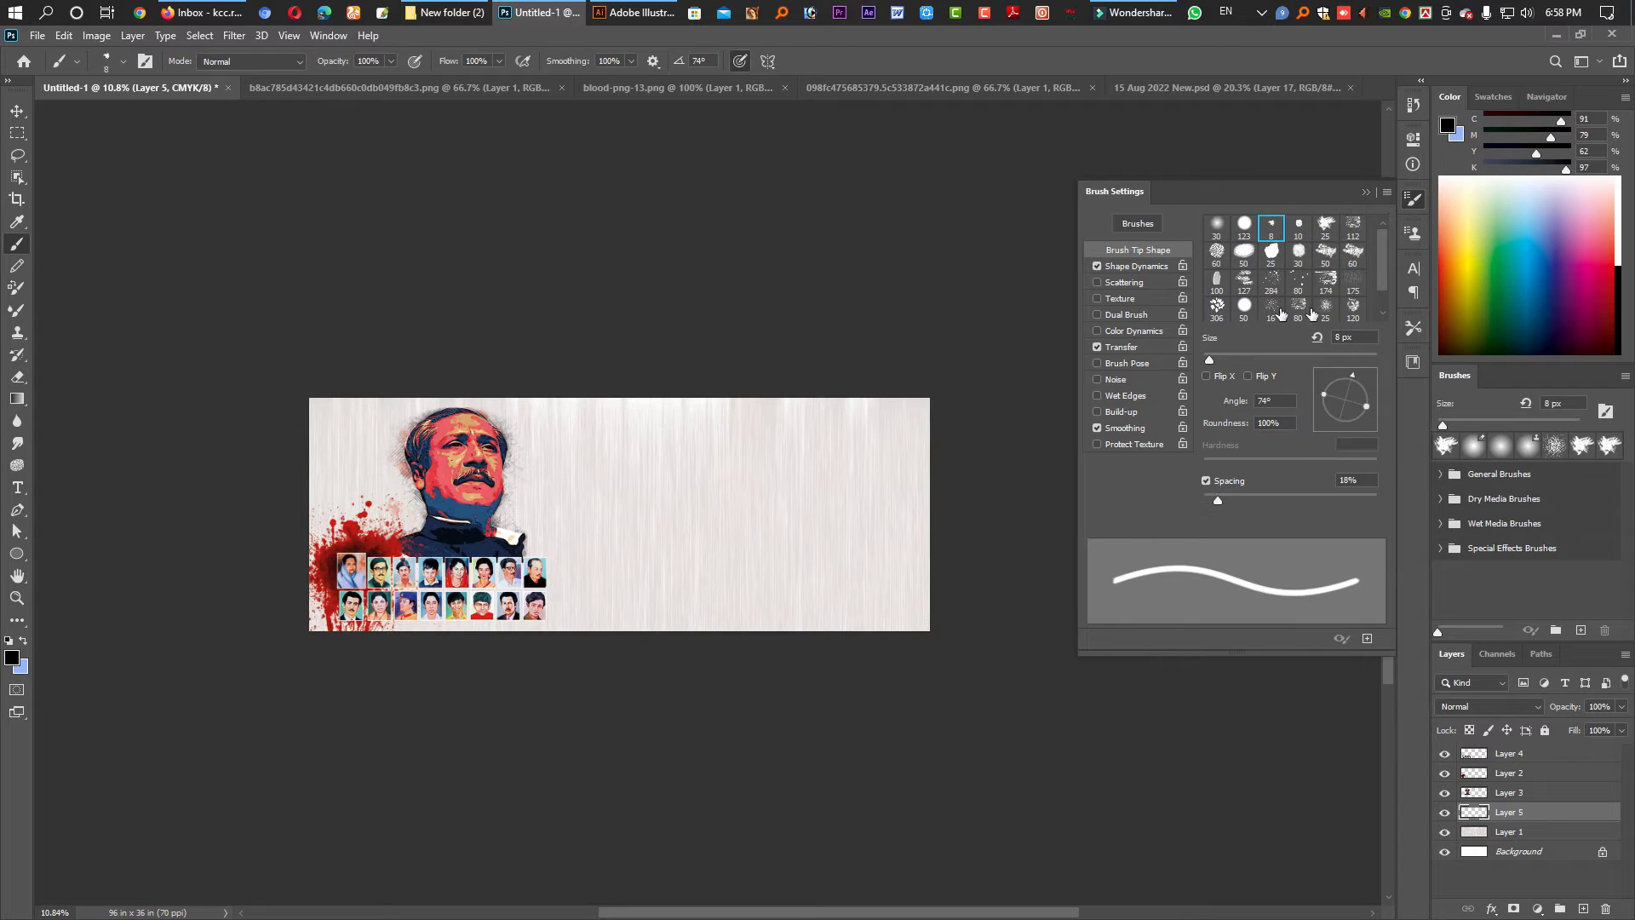
click(1323, 238)
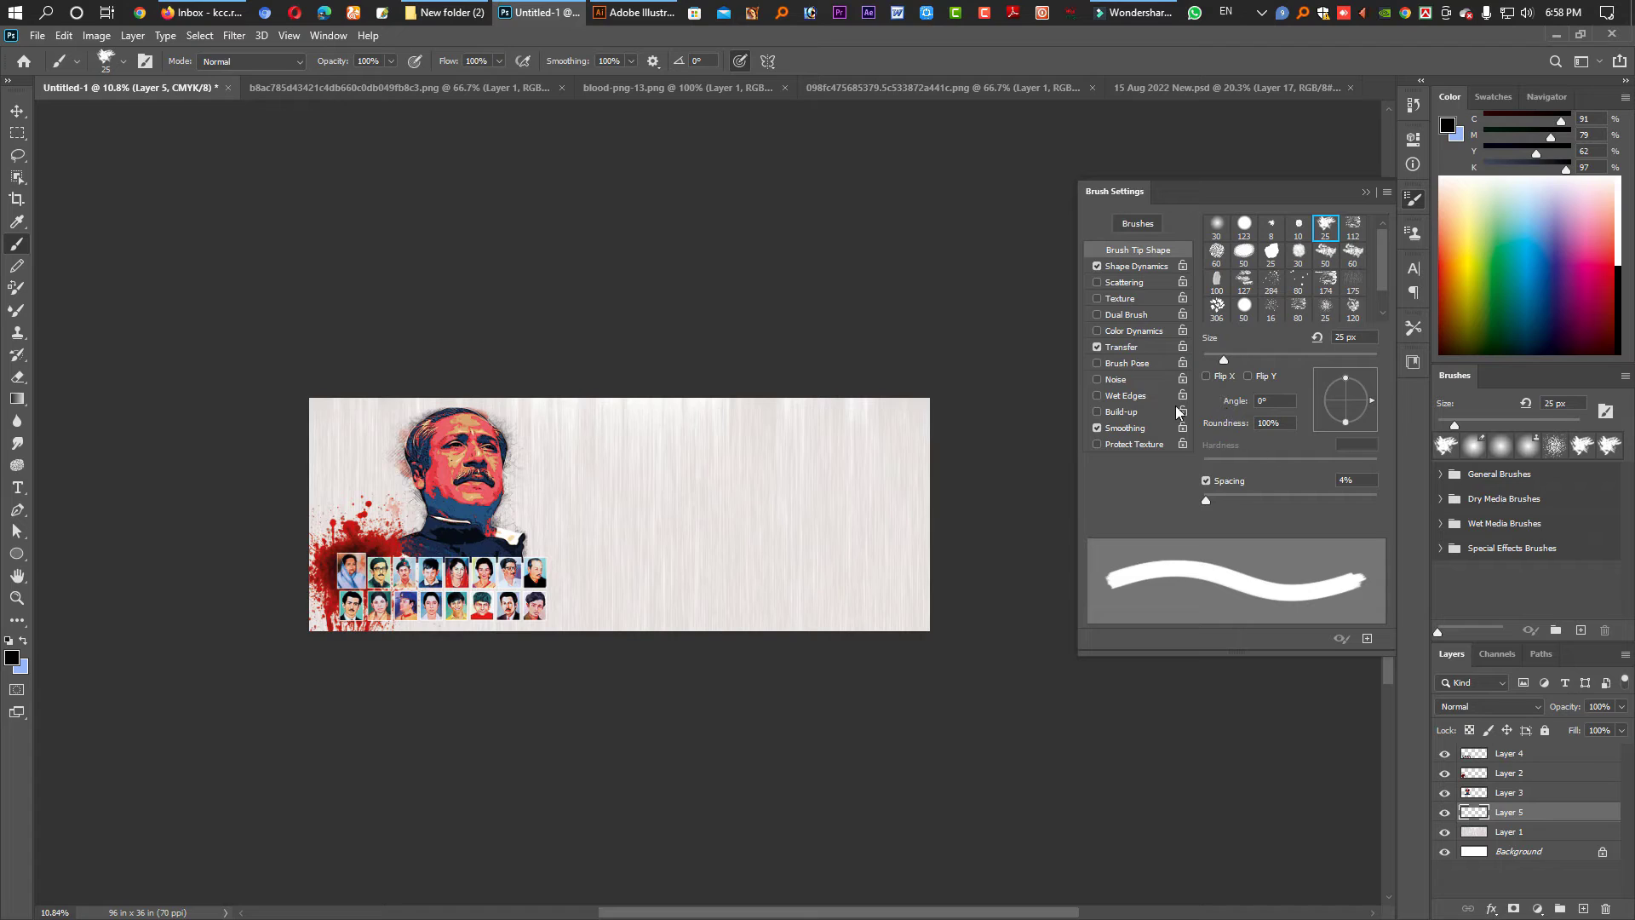
mouse_move(1236, 359)
mouse_down()
mouse_move(1334, 359)
mouse_move(1214, 359)
mouse_up()
key(bracketright)
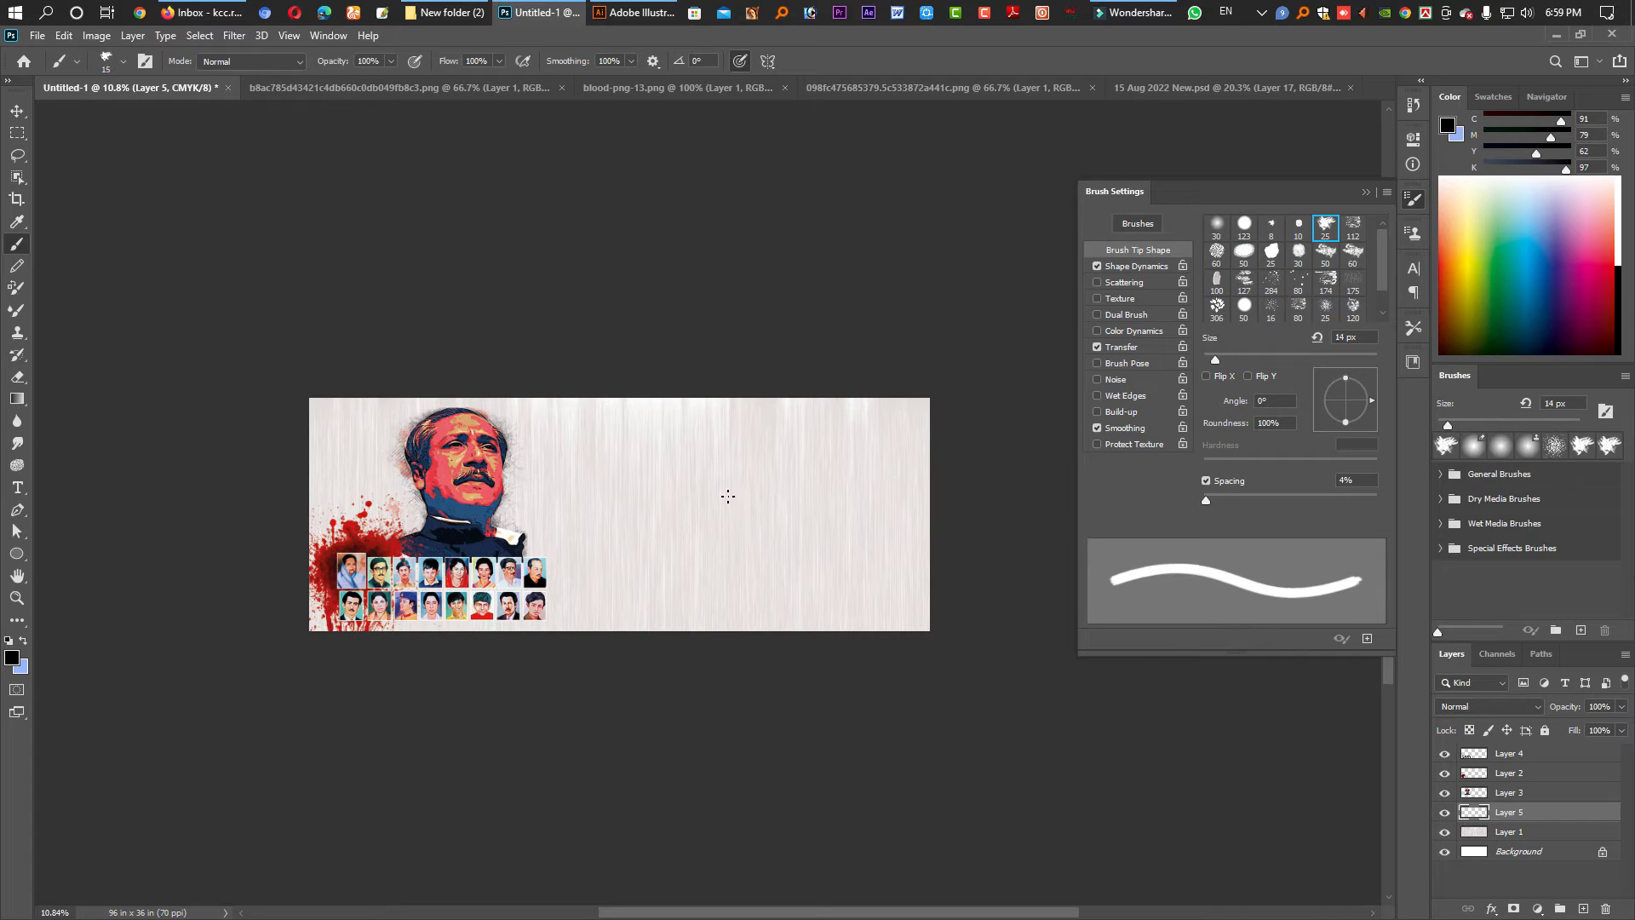
key(bracketright)
key(bracketright)
key(bracketright)
key(bracketright)
key(bracketright)
key(bracketright)
key(bracketright)
key(bracketright)
key(bracketright)
key(bracketright)
key(bracketright)
key(bracketright)
key(bracketright)
key(bracketright)
key(bracketright)
key(bracketright)
key(bracketright)
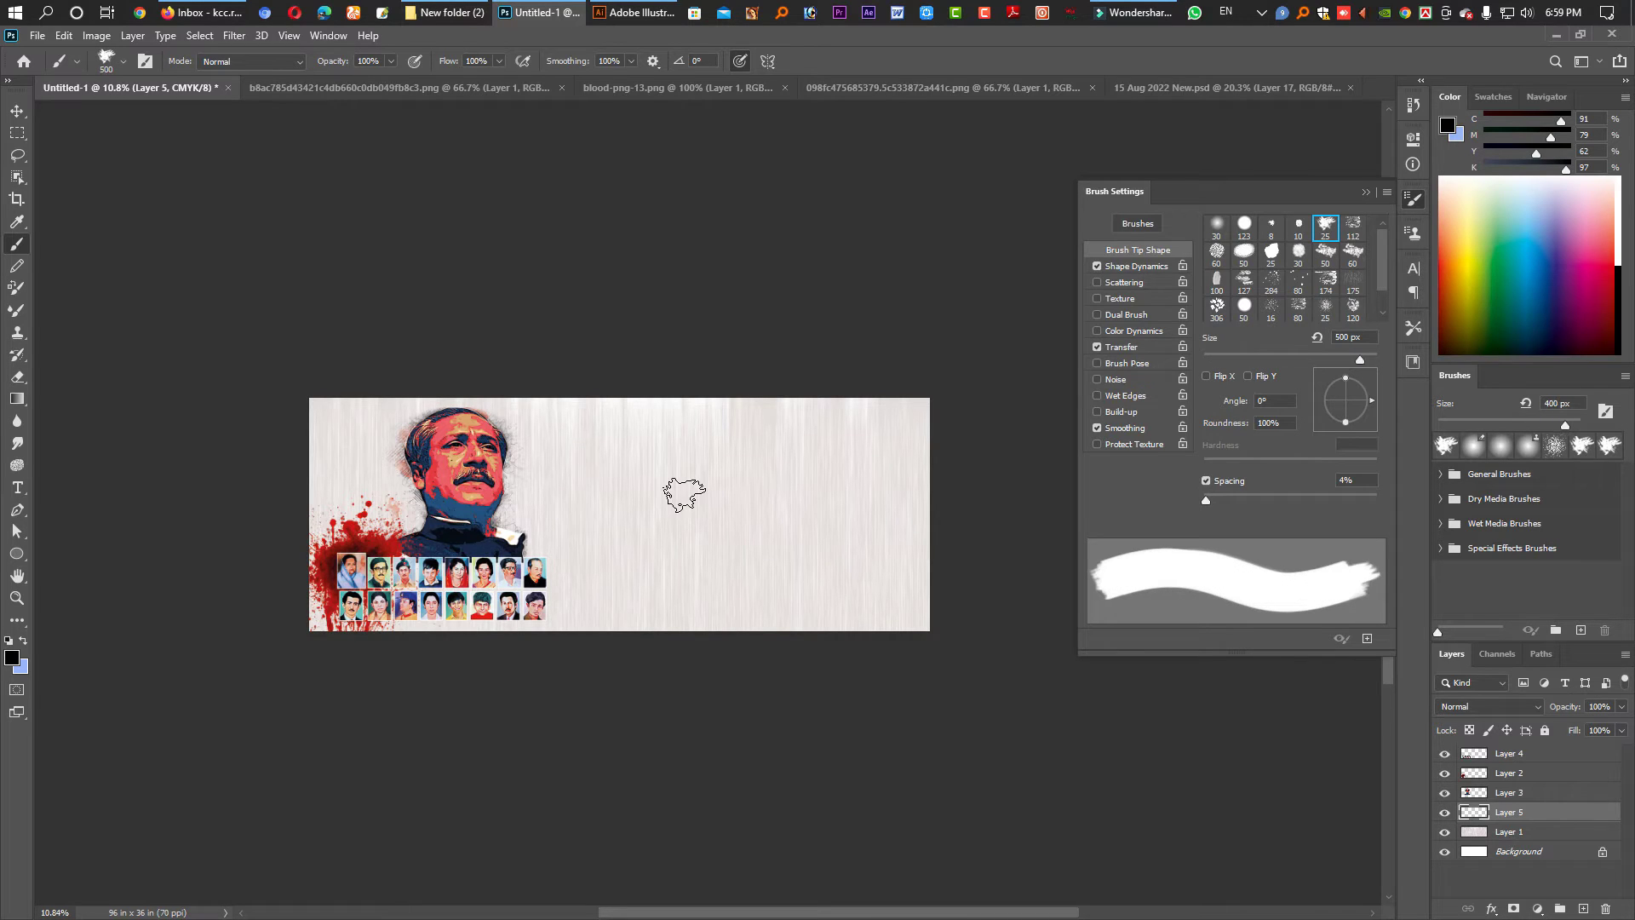
key(bracketright)
key(bracketright)
key(bracketright)
key(bracketright)
key(bracketright)
key(bracketright)
key(bracketright)
key(bracketright)
key(bracketright)
key(bracketright)
key(bracketright)
key(bracketright)
key(bracketright)
key(bracketright)
key(bracketright)
key(bracketright)
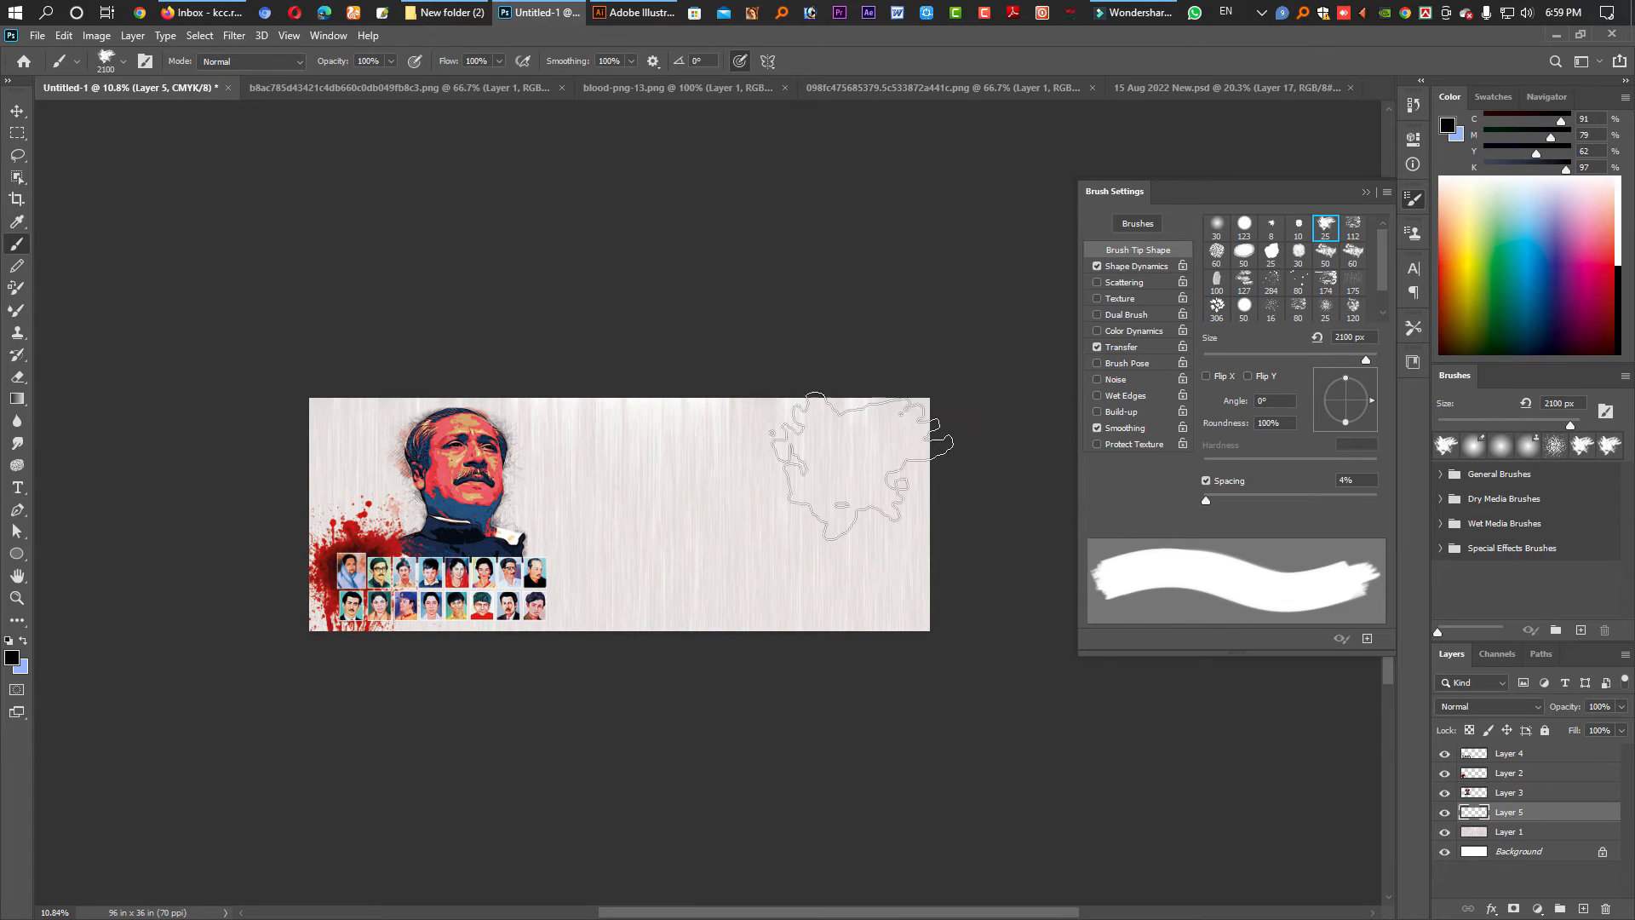
drag(1372, 400, 1363, 427)
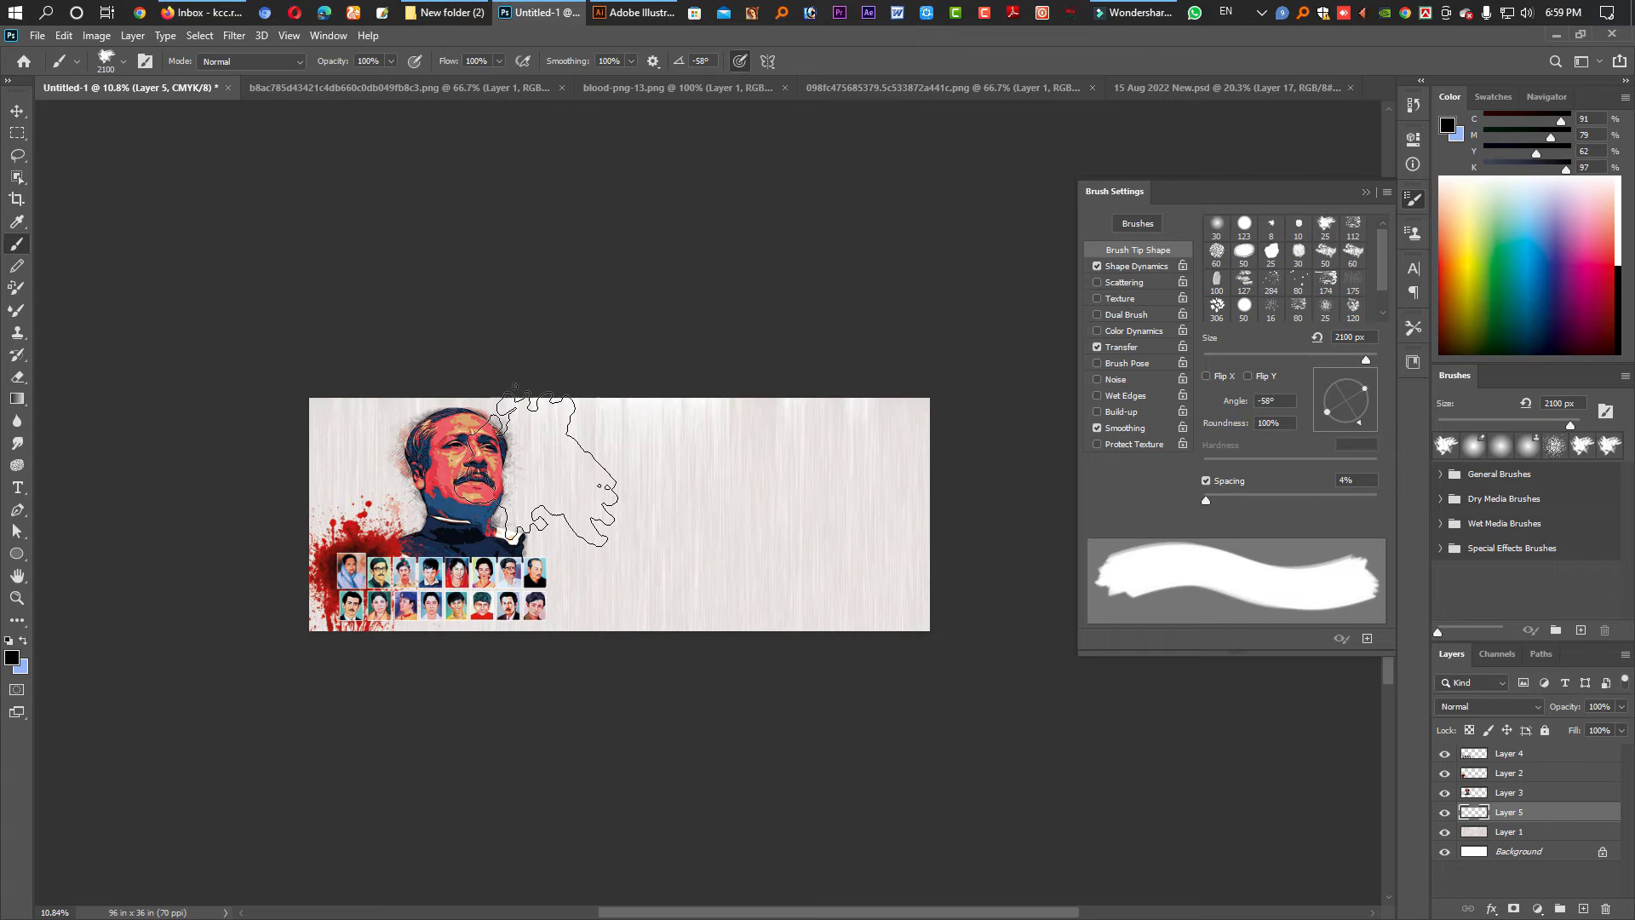
drag(1371, 407, 1376, 393)
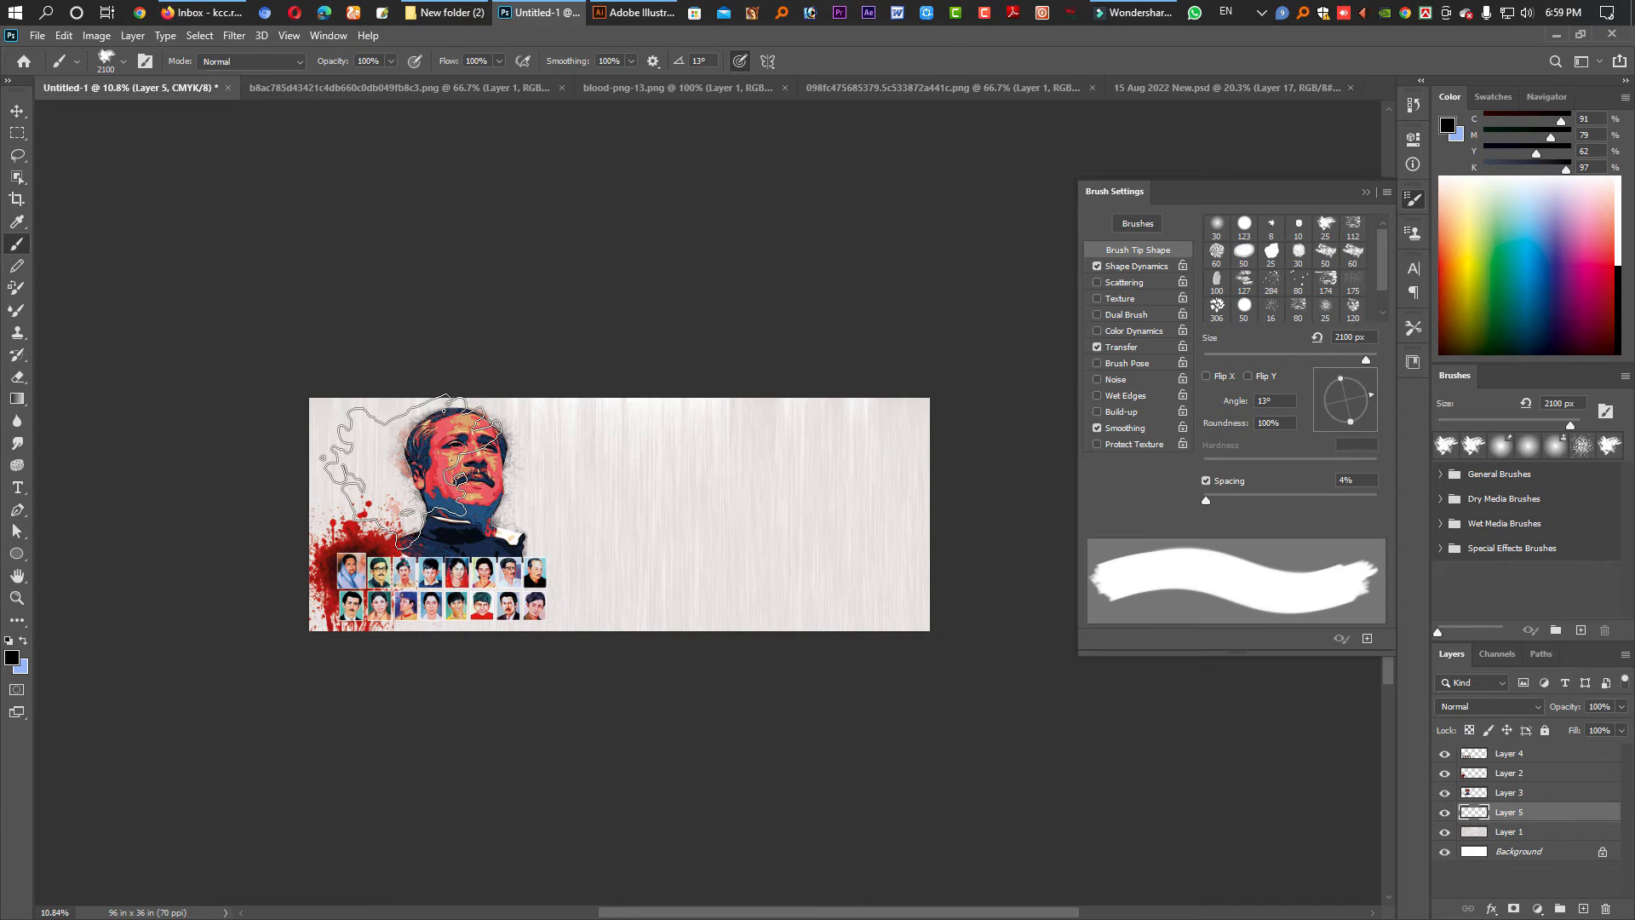
mouse_move(419, 471)
mouse_down()
mouse_move(609, 328)
mouse_move(618, 345)
mouse_move(368, 543)
mouse_move(425, 498)
mouse_move(459, 511)
mouse_move(545, 438)
mouse_up()
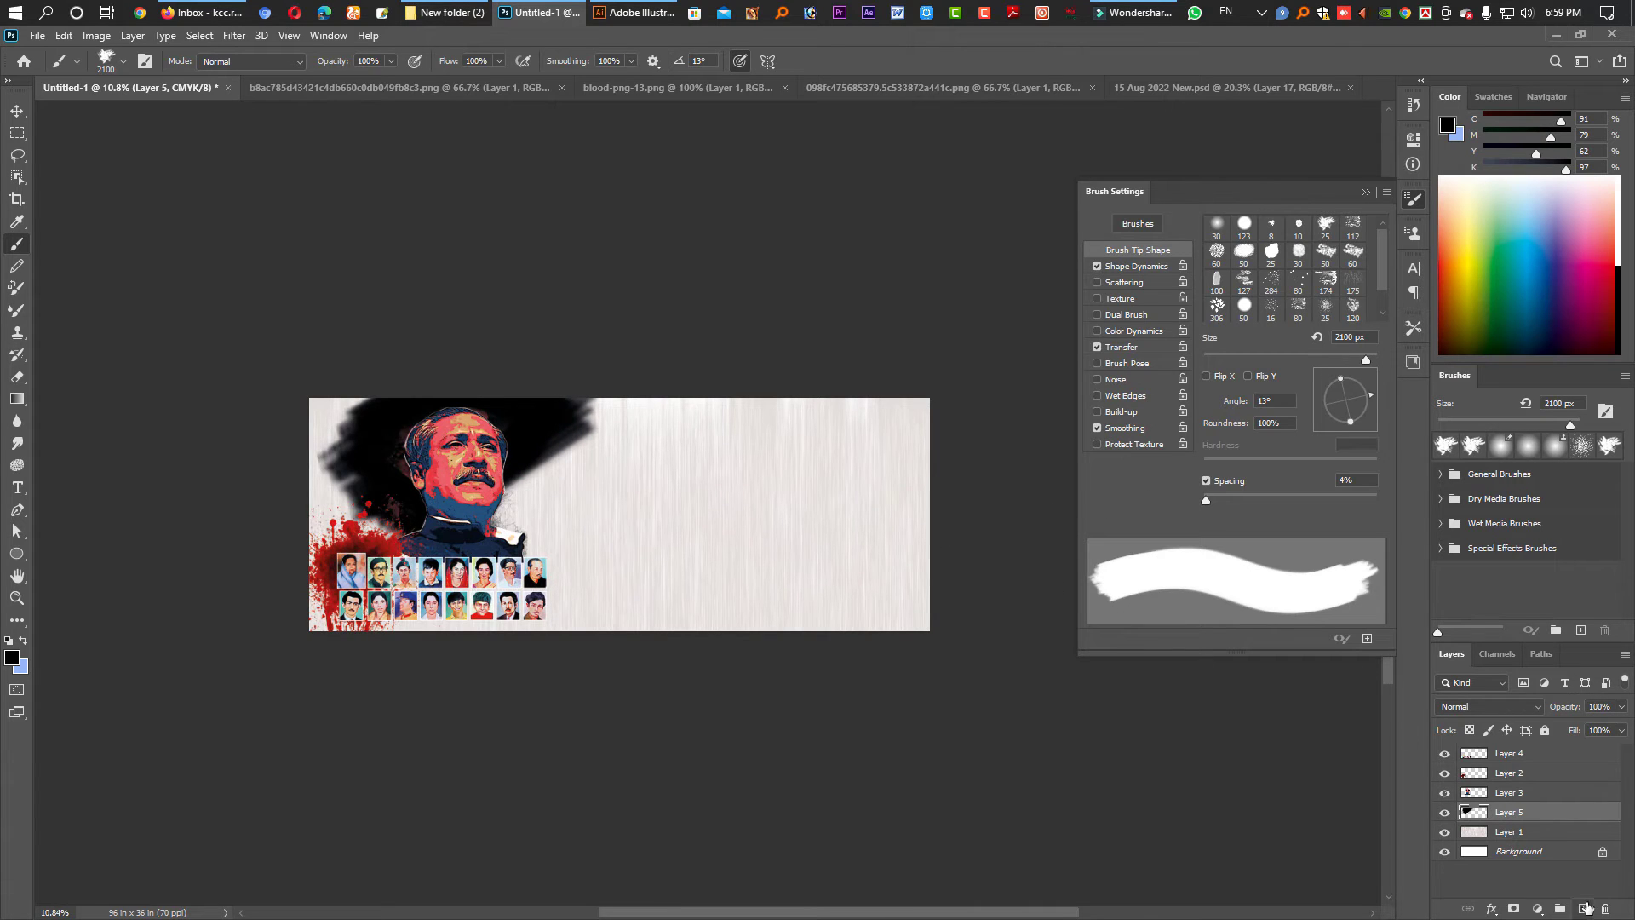
- Paint a large red brush stroke on new Layer 6 over and right of the portrait
click(1584, 909)
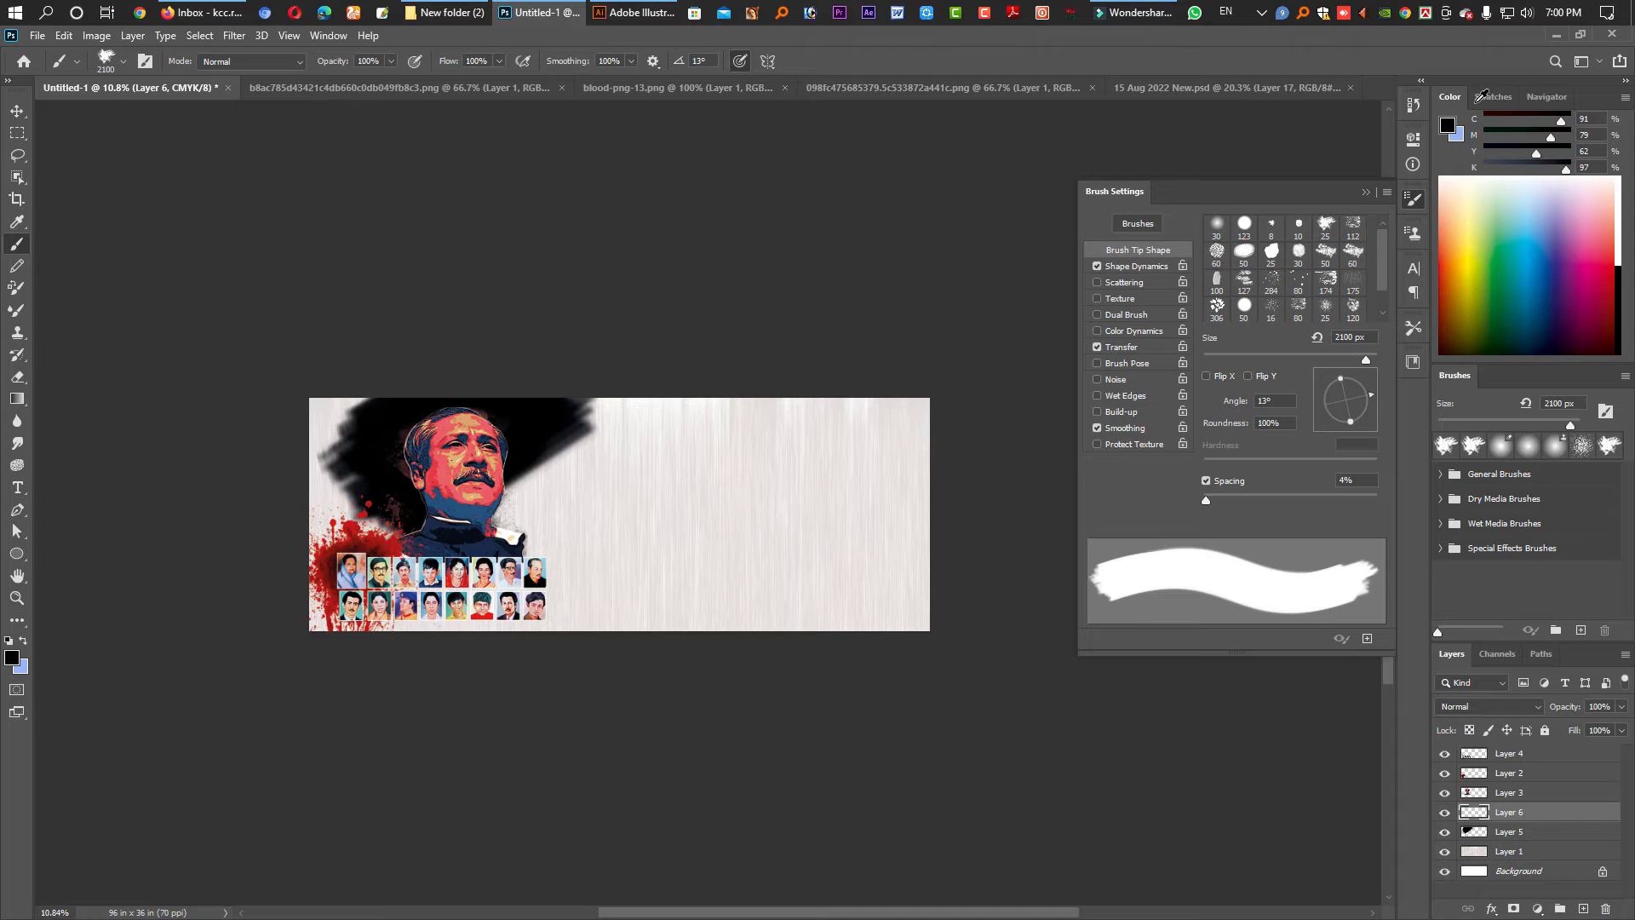
click(1492, 96)
click(1445, 125)
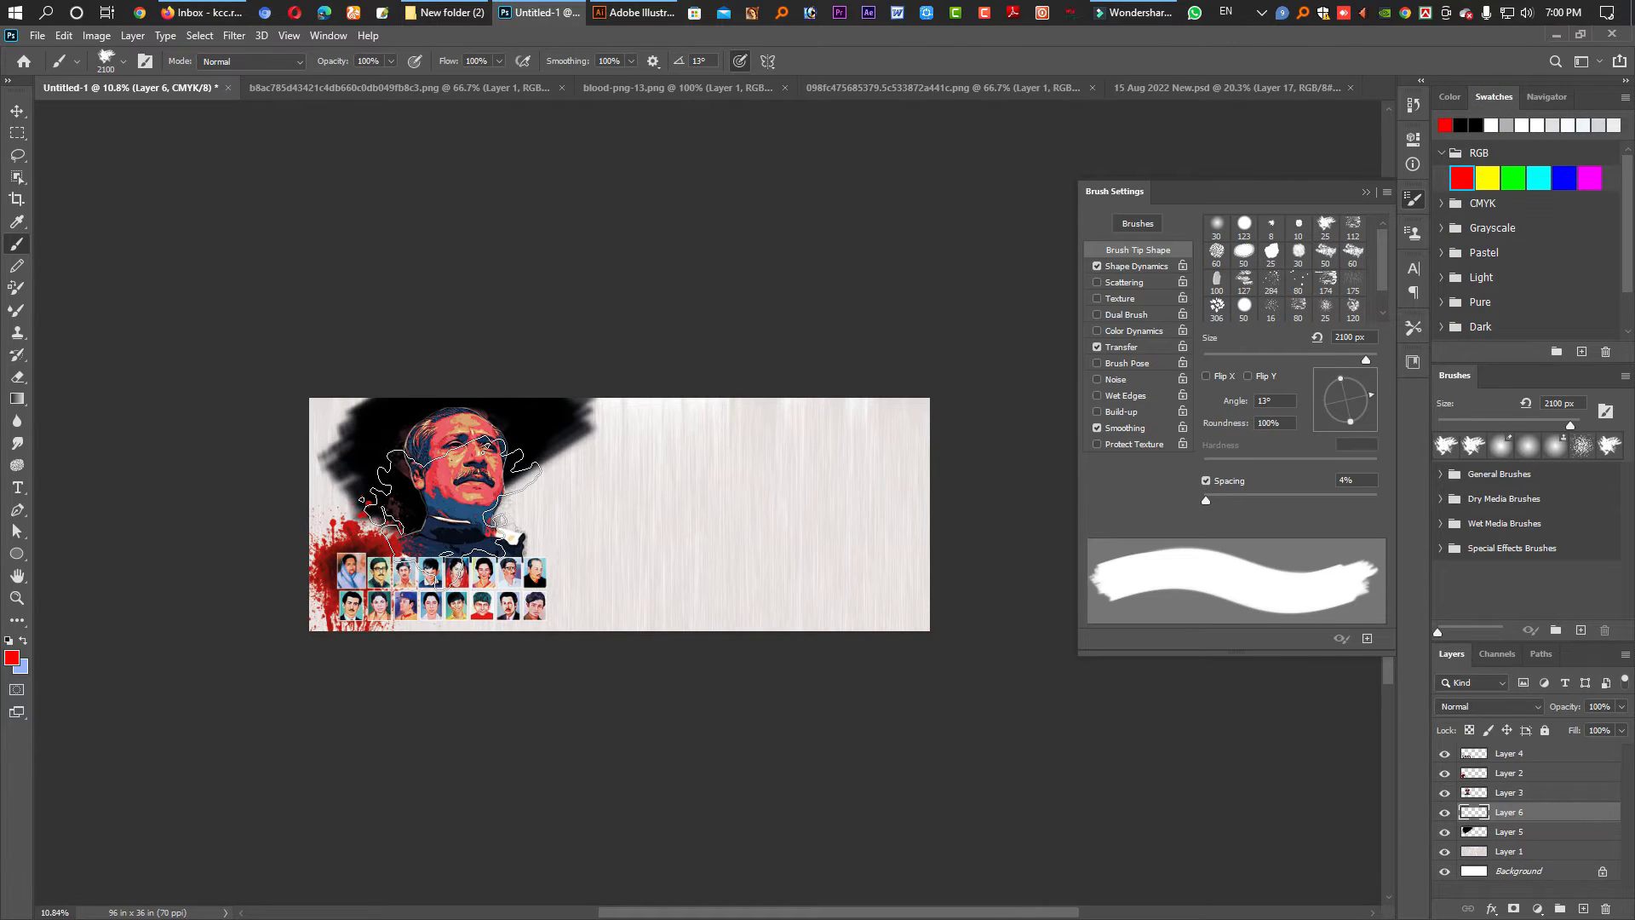
drag(600, 379, 511, 477)
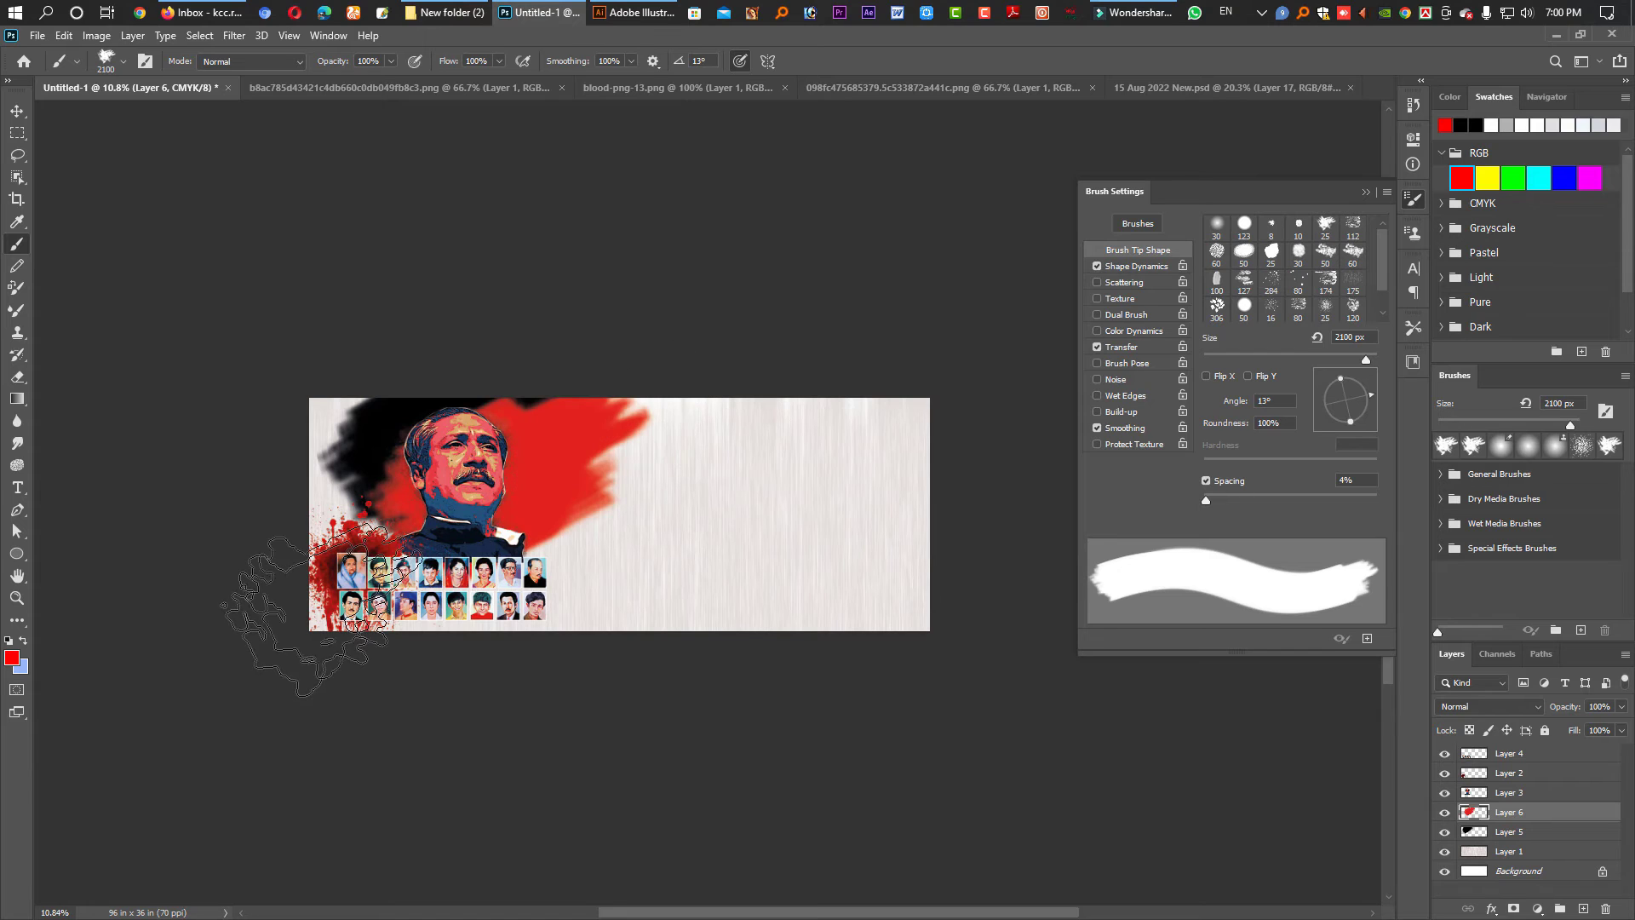
- Shrink the portrait artwork to 78% and move it left
click(17, 111)
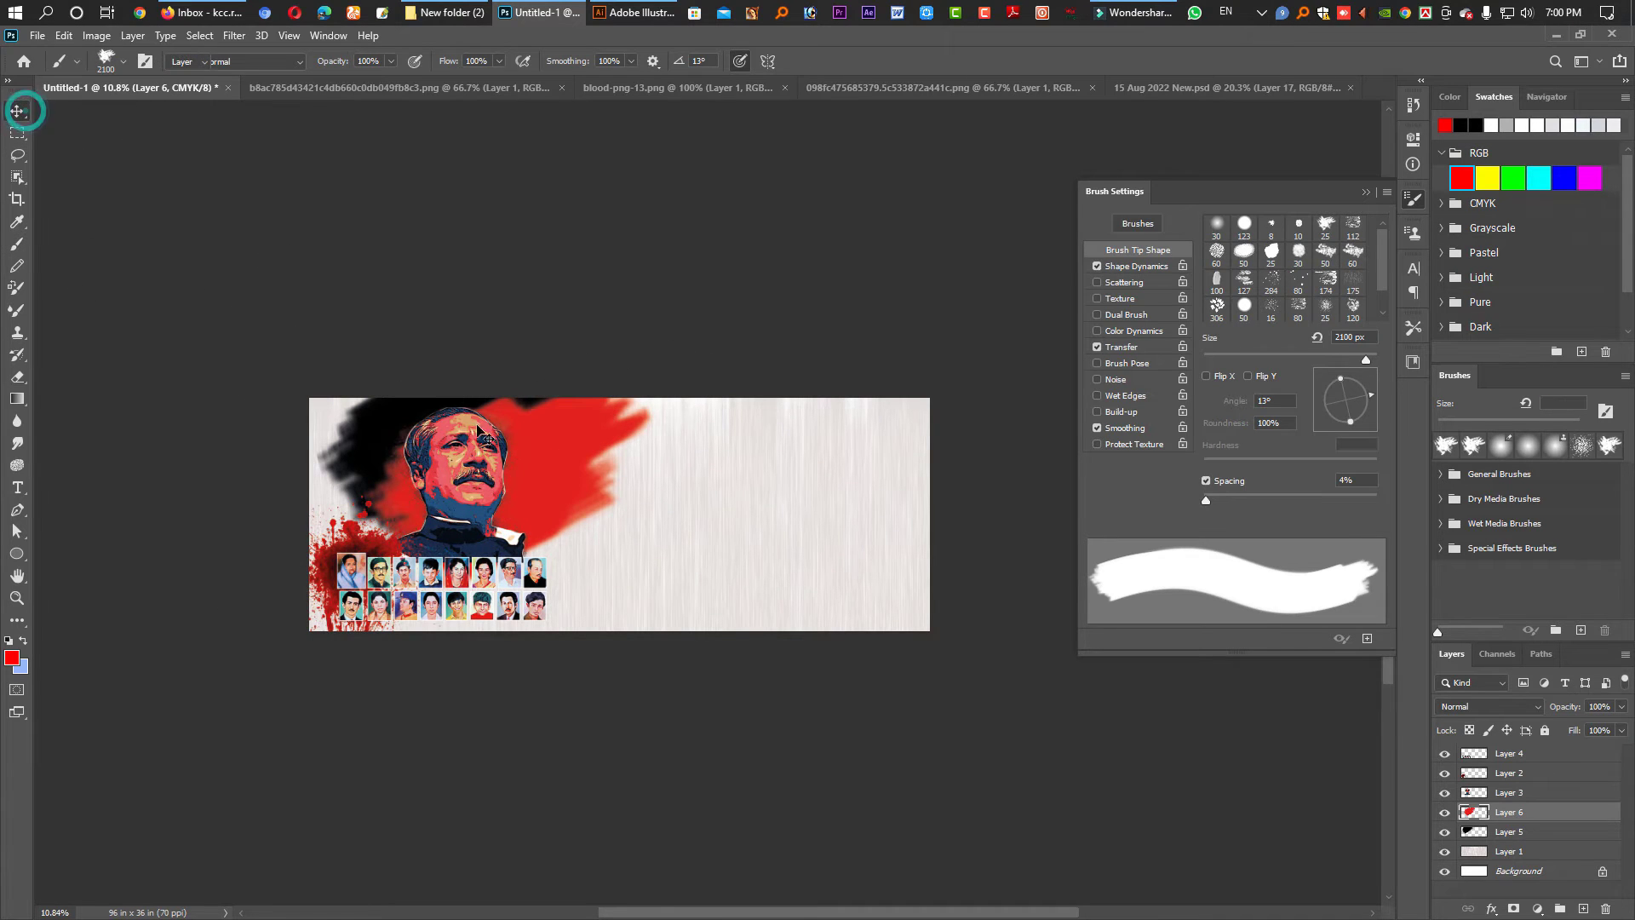
drag(368, 442, 349, 451)
key(ctrl+z)
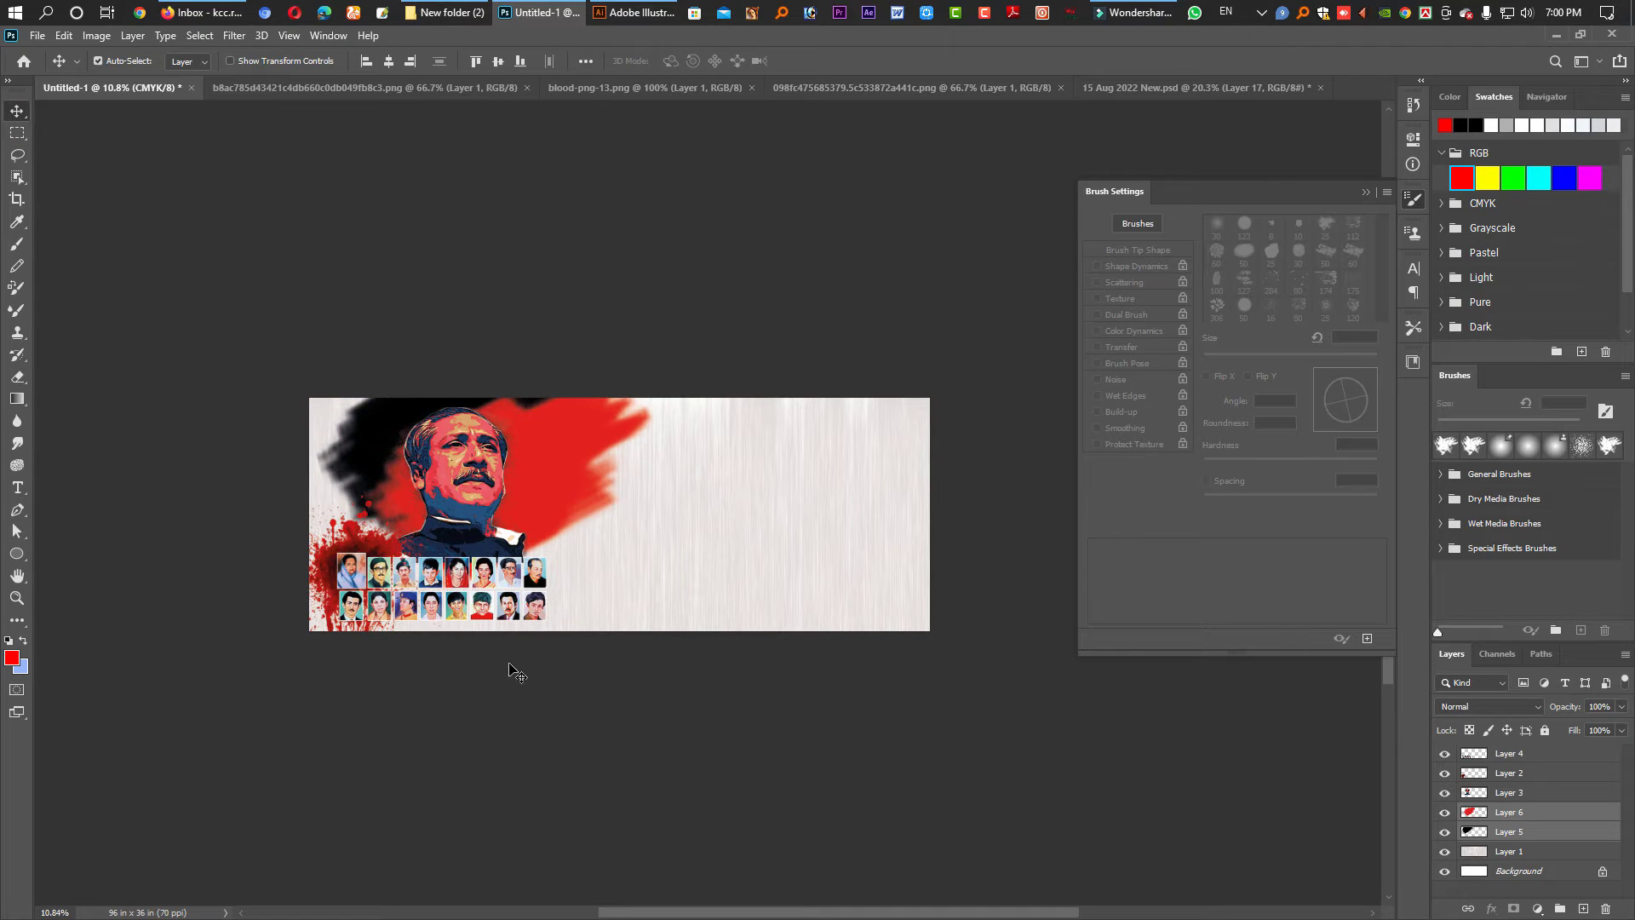
key(ctrl+t)
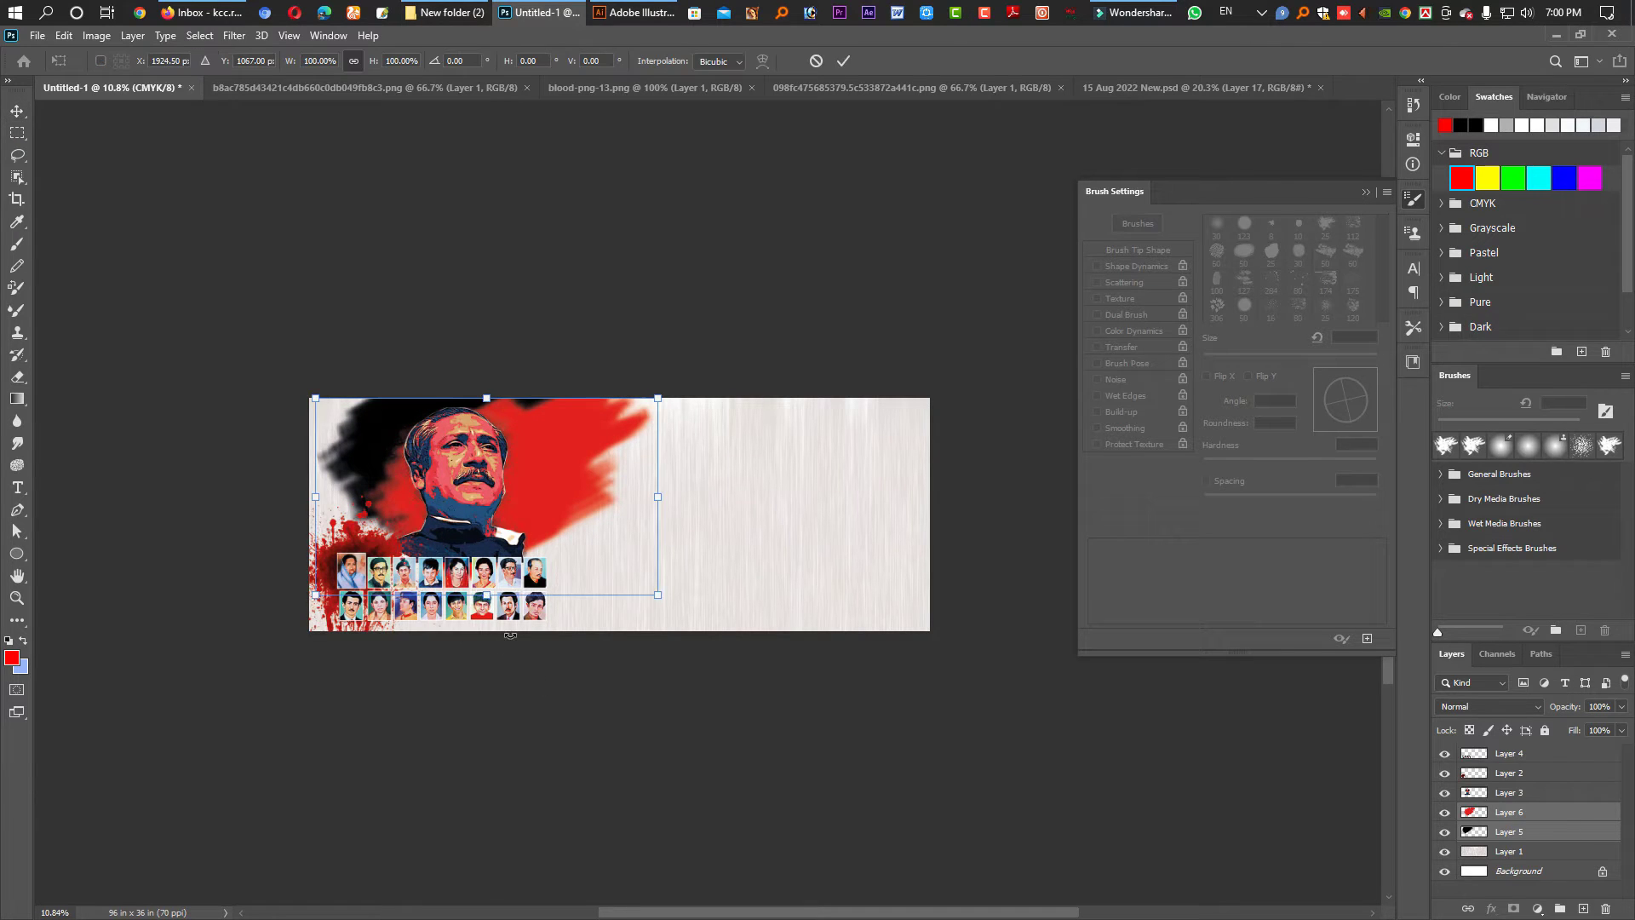
drag(487, 594, 486, 550)
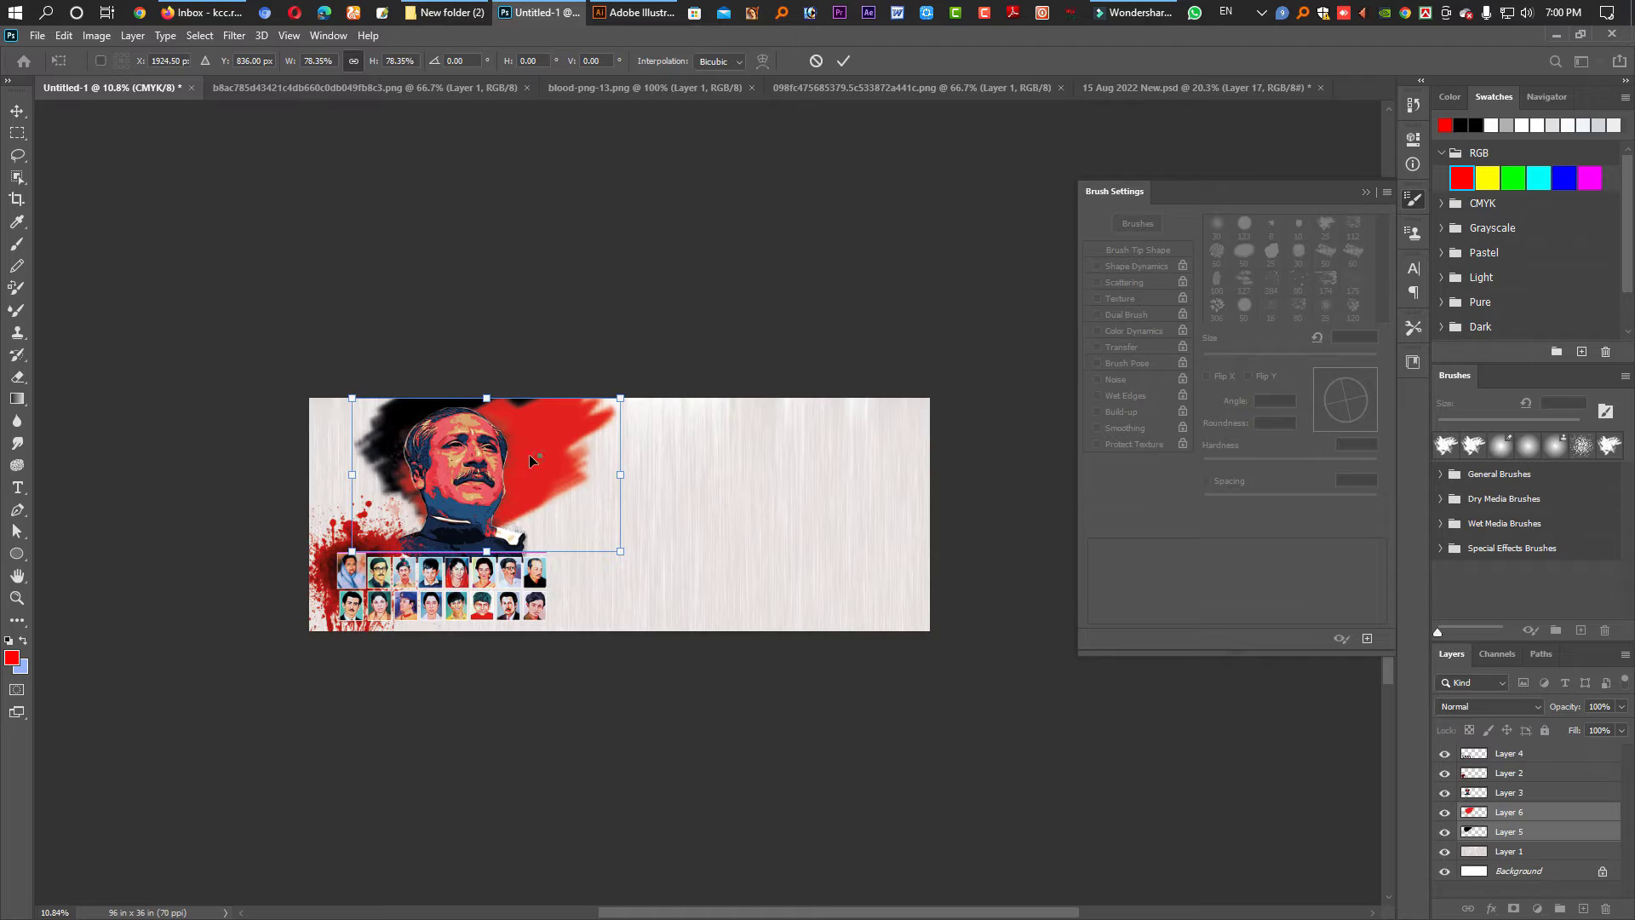
drag(537, 461, 499, 460)
key(Return)
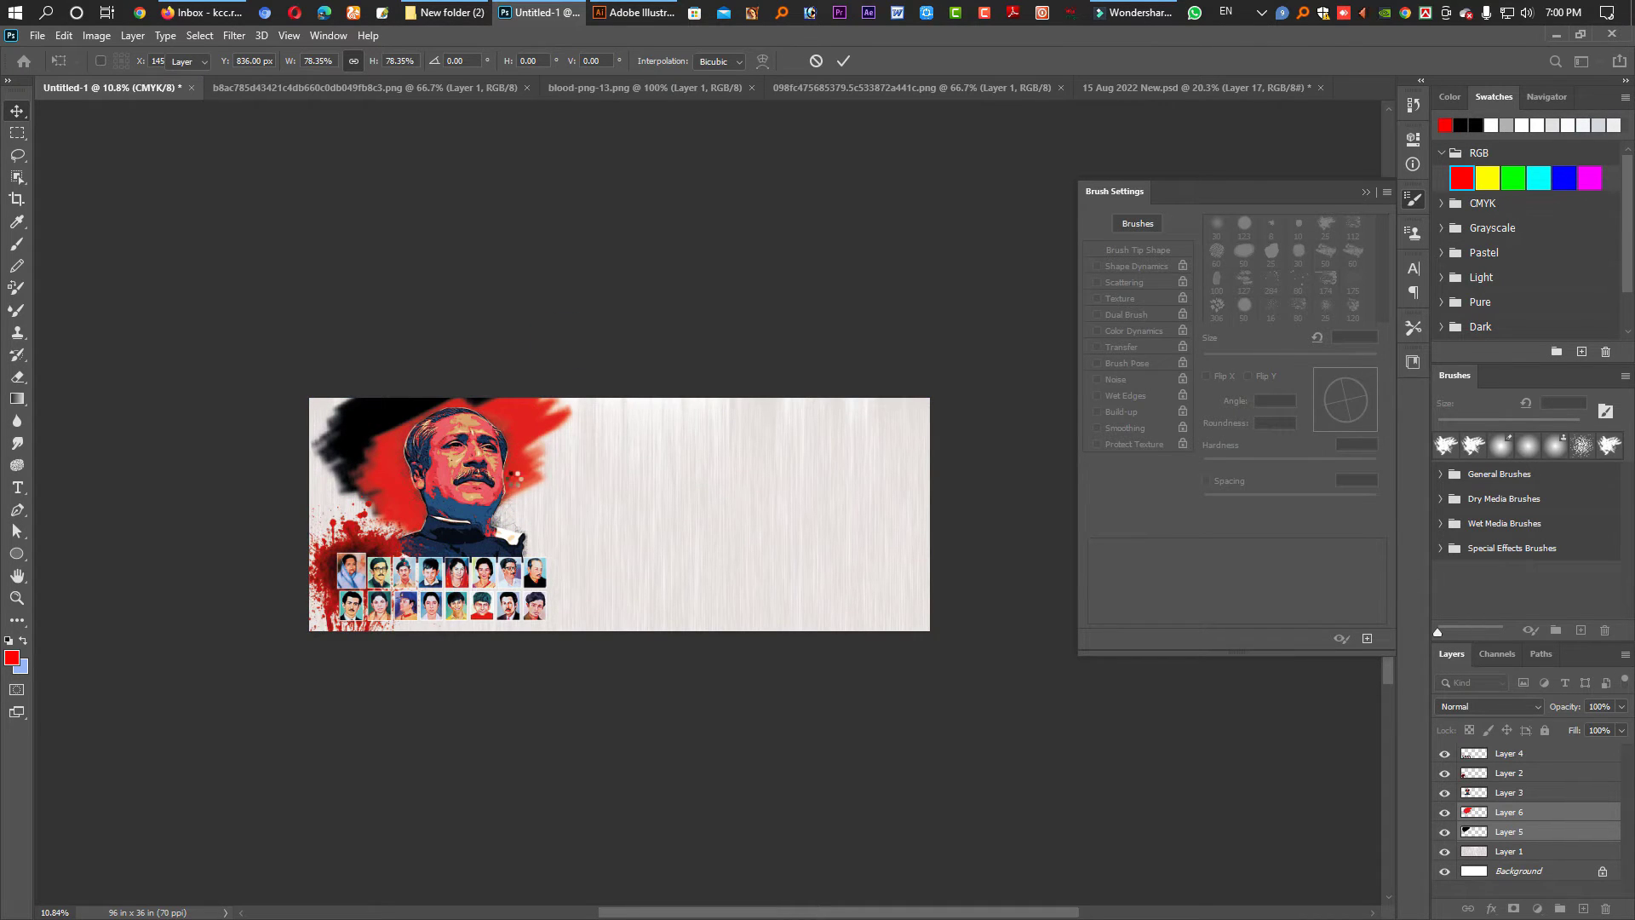
scroll(467, 432, up, 2)
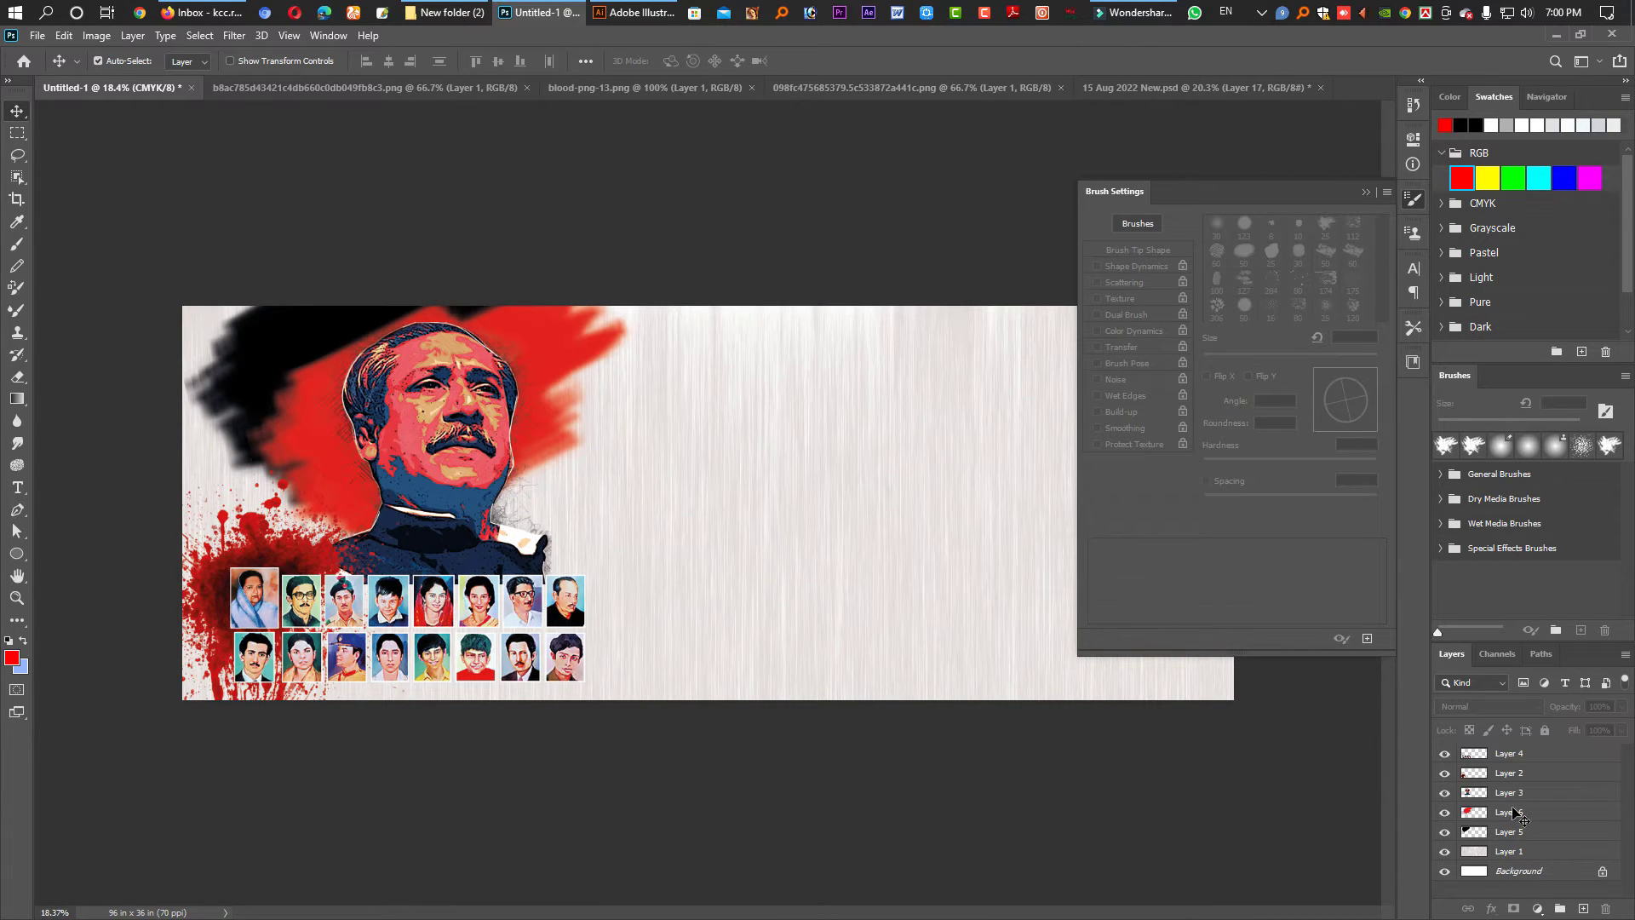
- Move Layer 6 below Layer 5, shift the red stroke right, and open Save As
click(1514, 813)
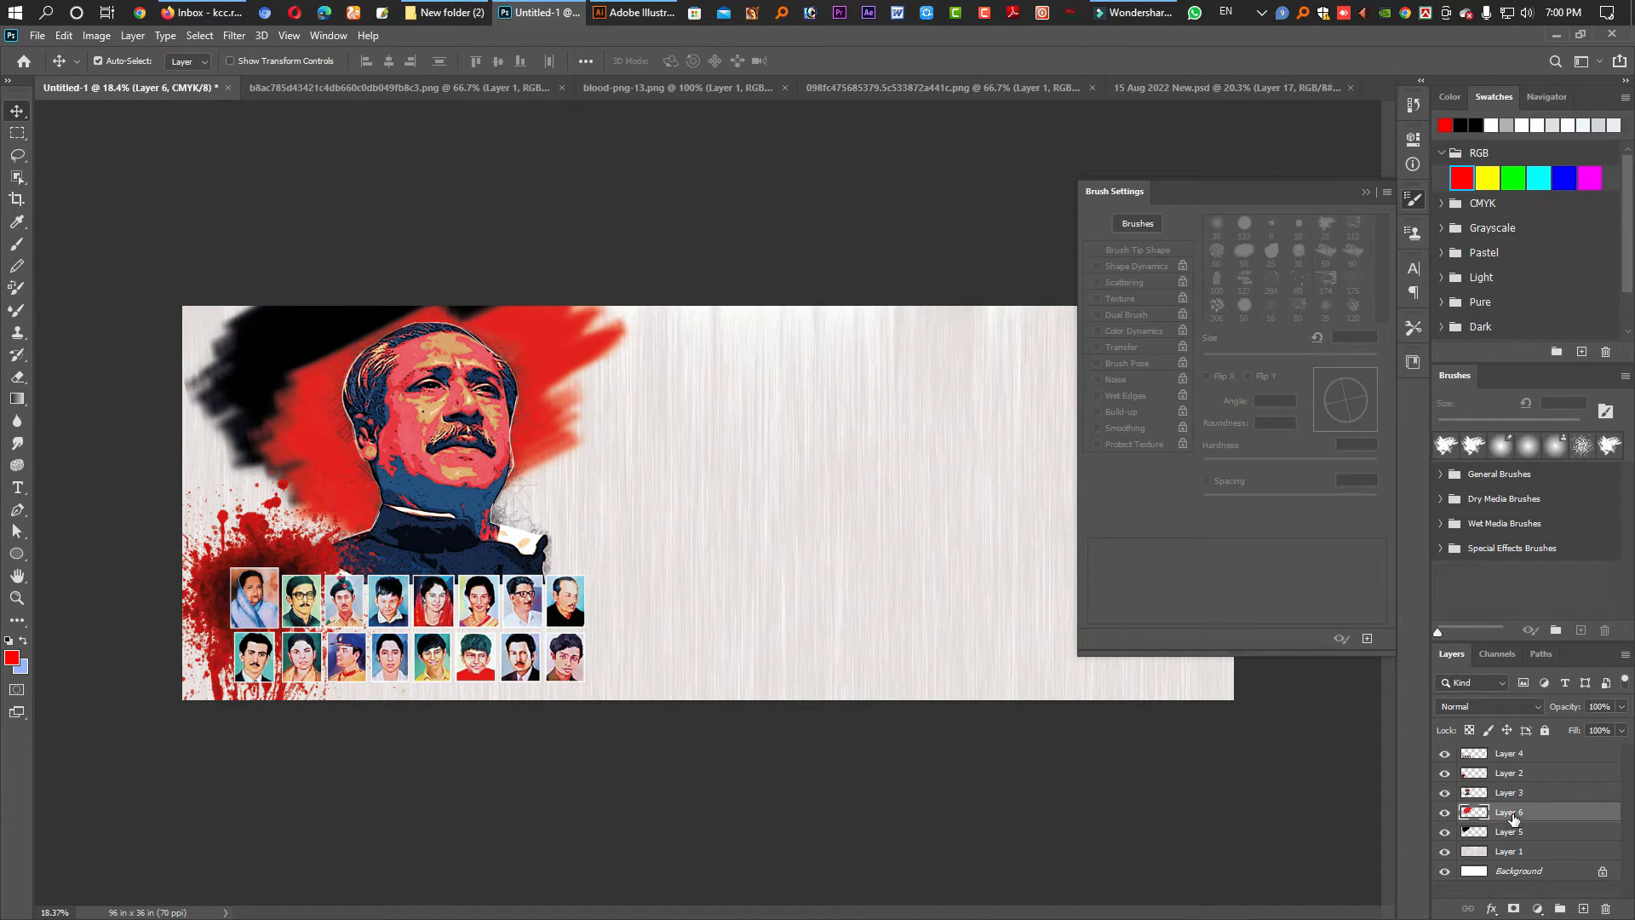
drag(1514, 817, 1509, 841)
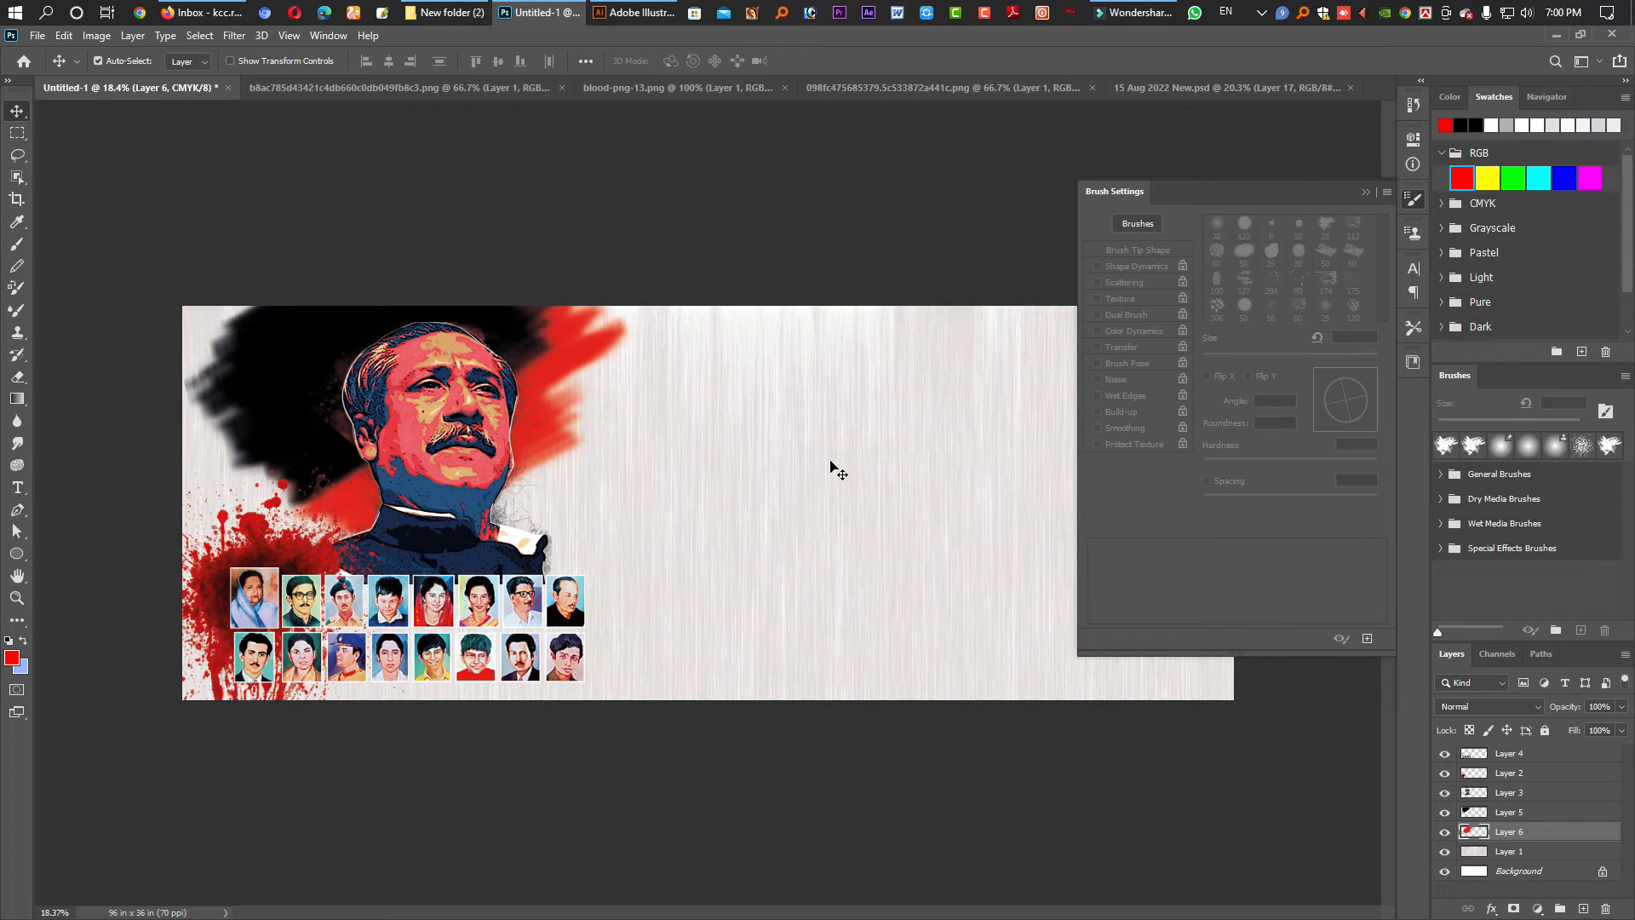
mouse_move(565, 368)
mouse_down()
mouse_move(600, 368)
mouse_move(672, 281)
mouse_up()
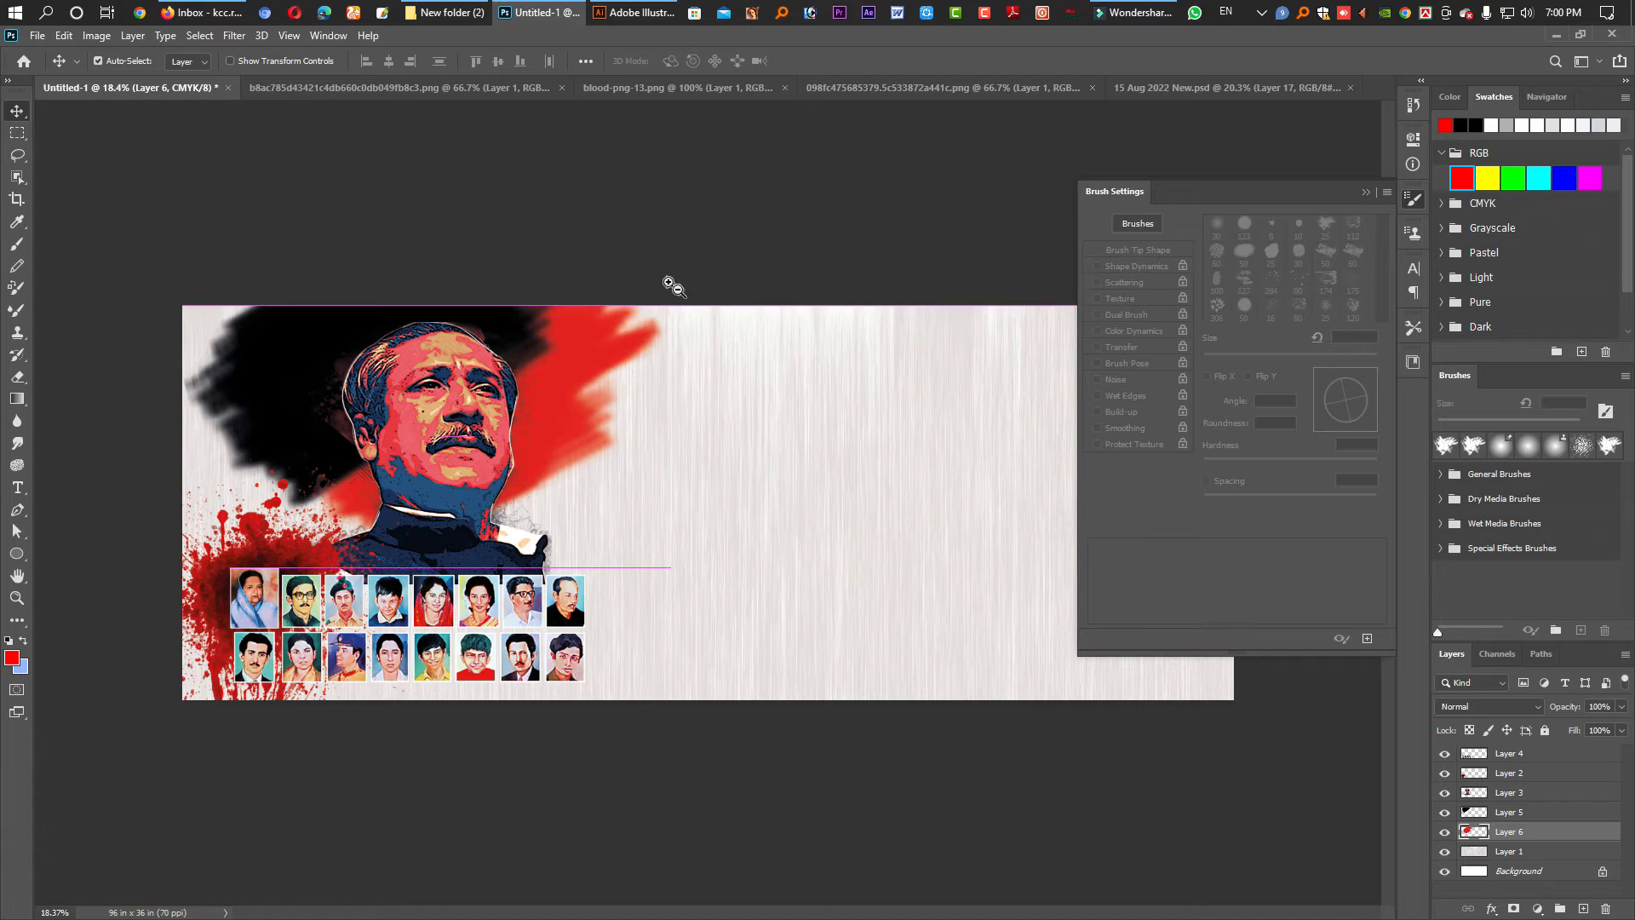
scroll(610, 280, down, 3)
scroll(753, 552, up, 2)
key(ctrl+s)
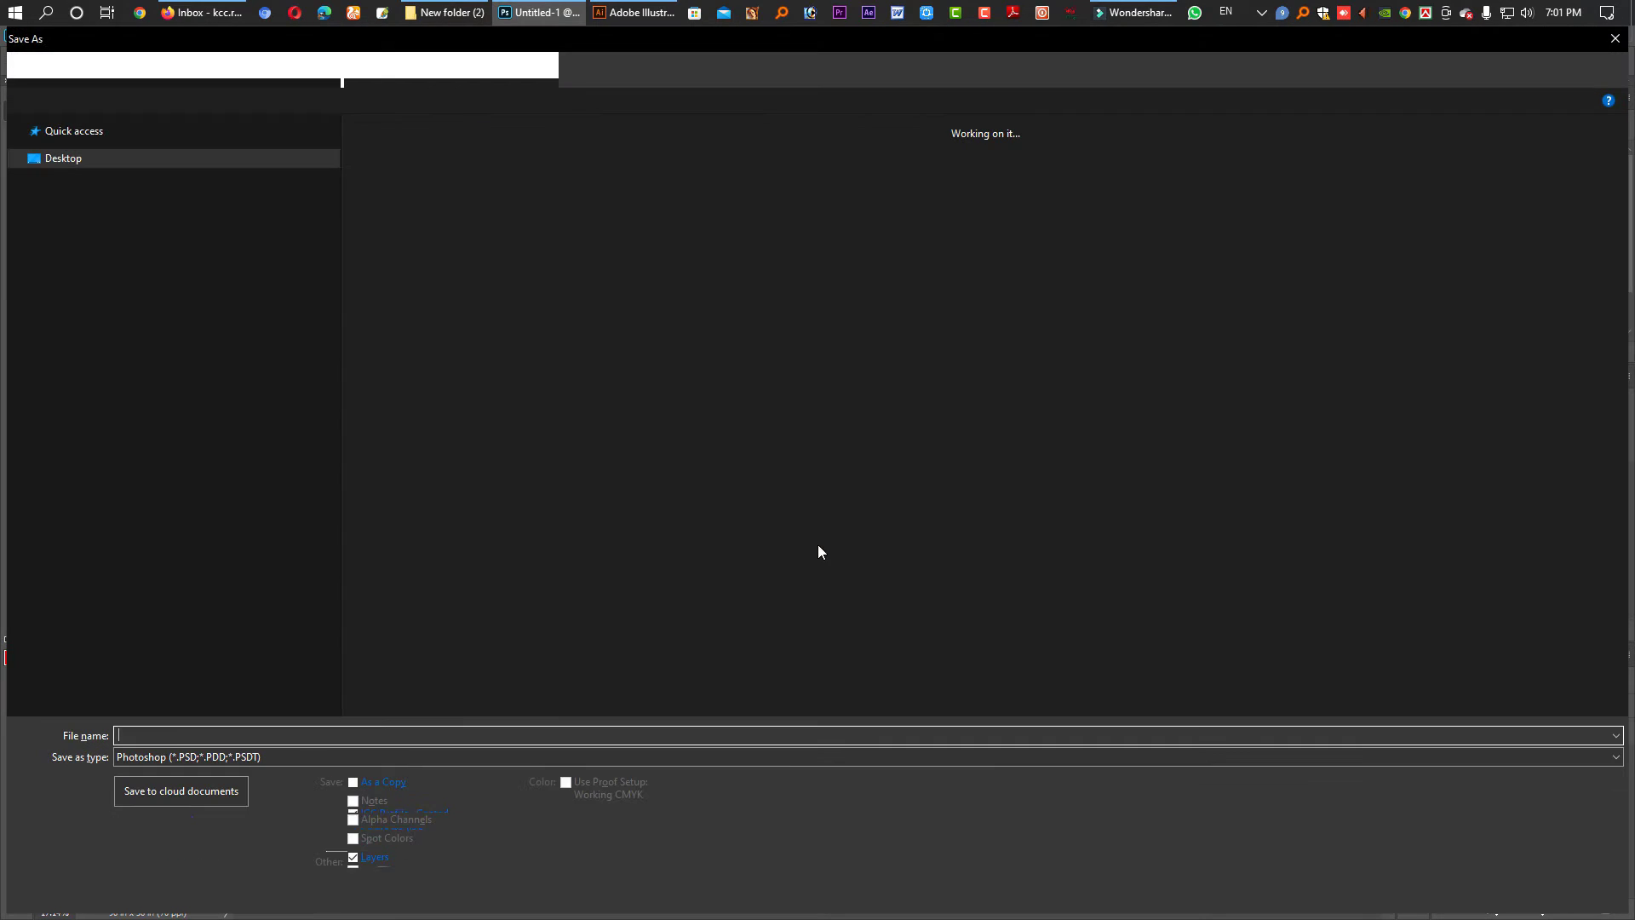
- Save the banner as '15 Aug BAnner' PSD in New folder (2), then go to Illustrator
double_click(760, 171)
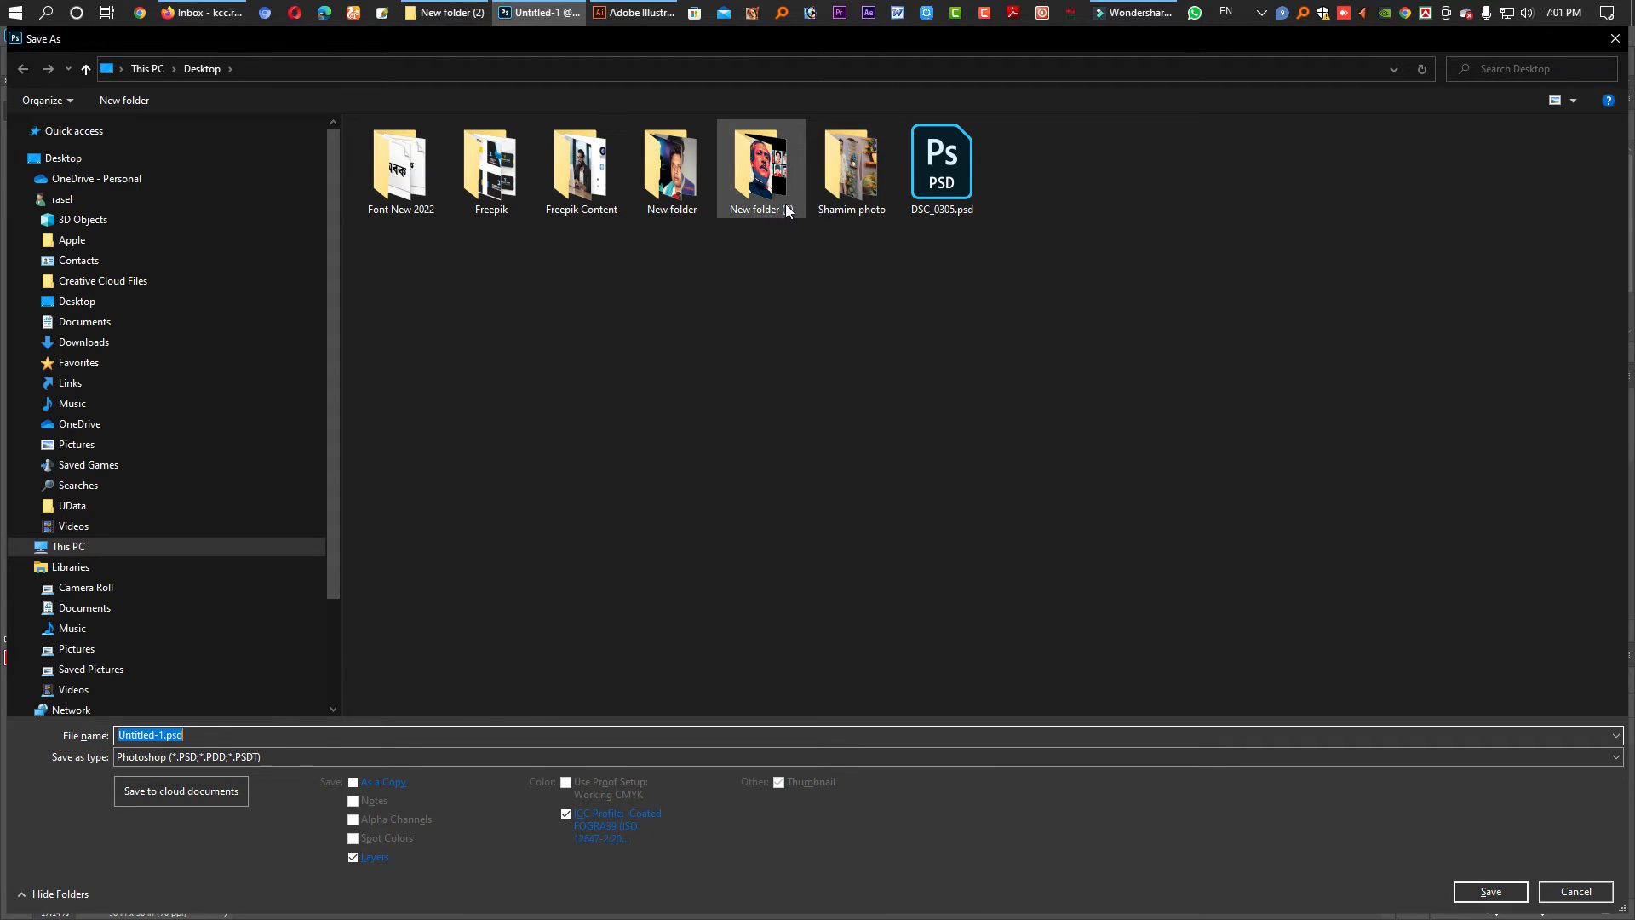
click(281, 734)
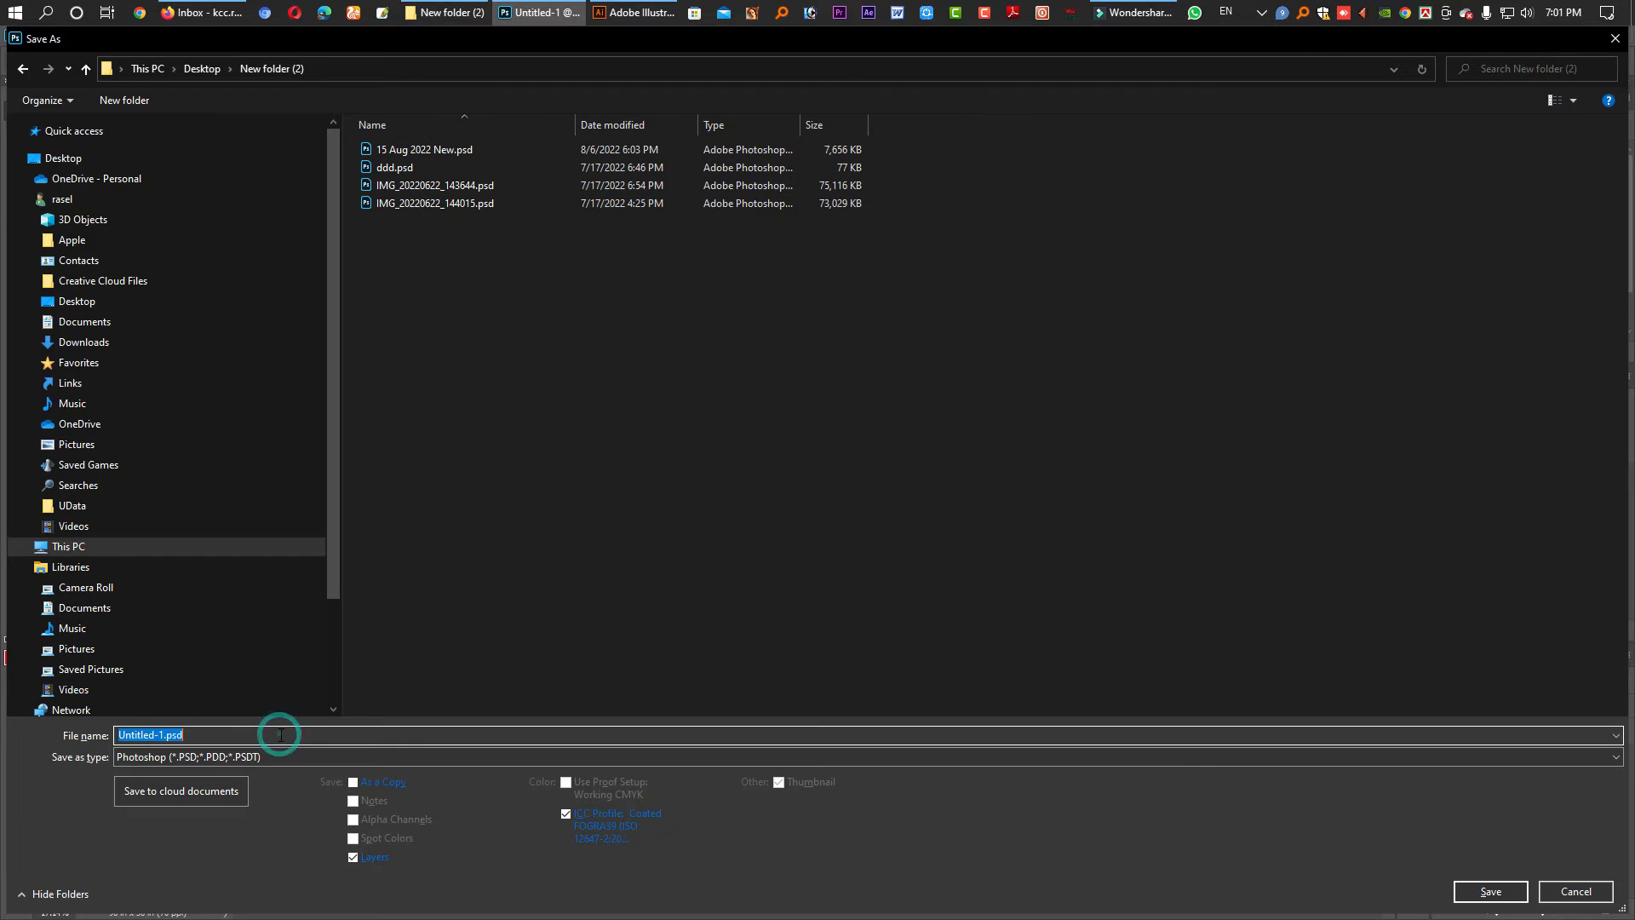
text(15 Aug BAnner 2022)
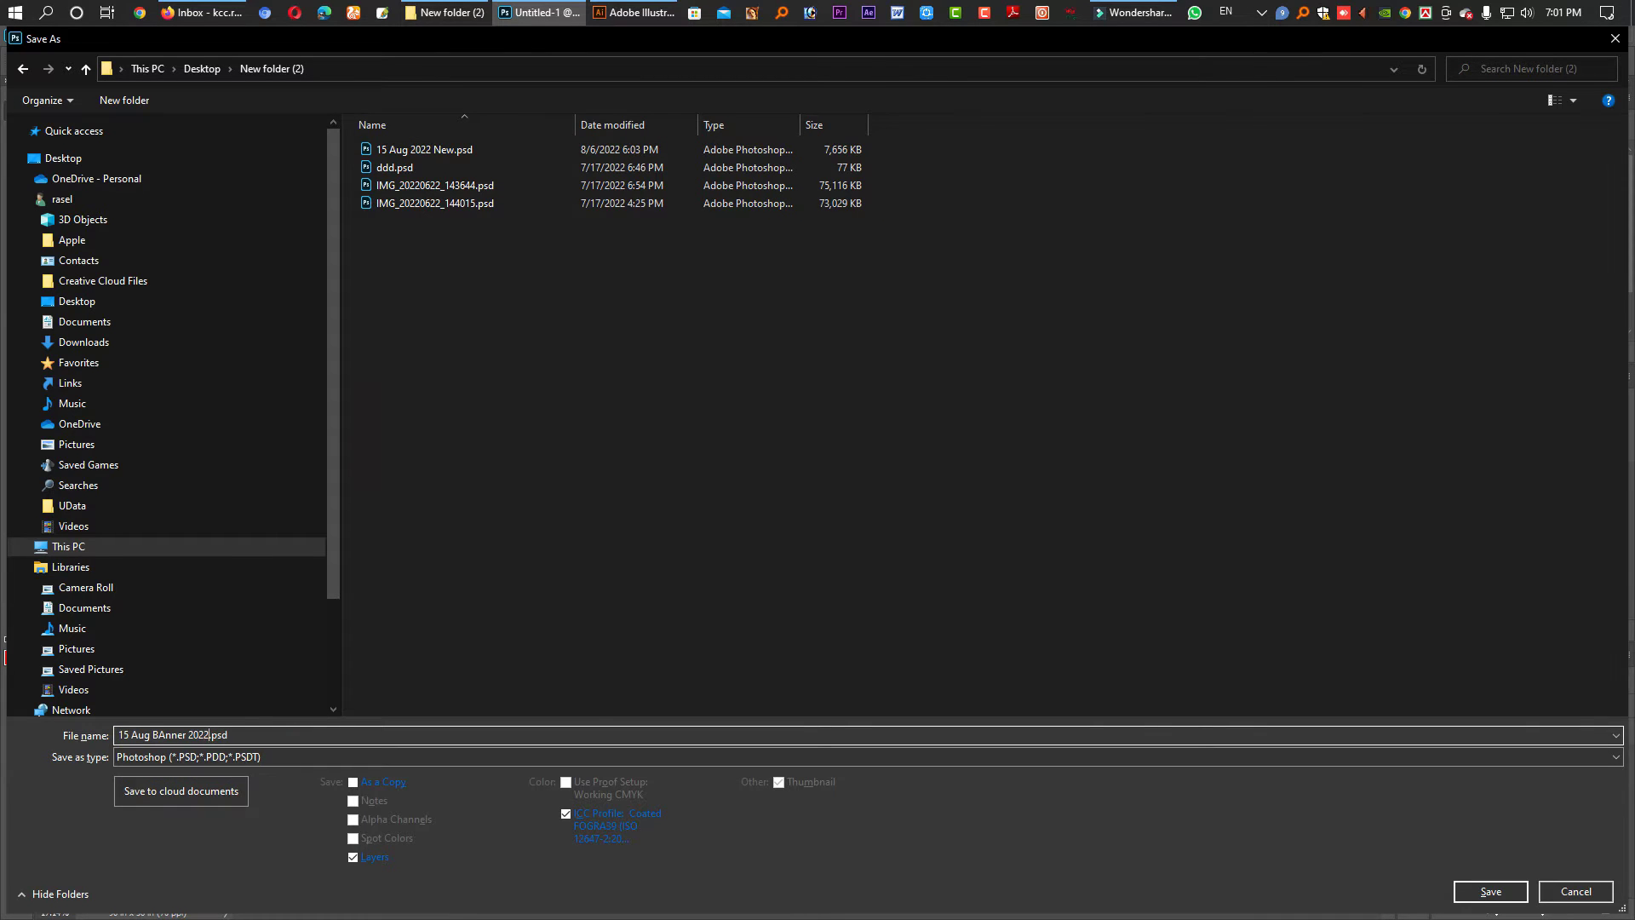
key(Return)
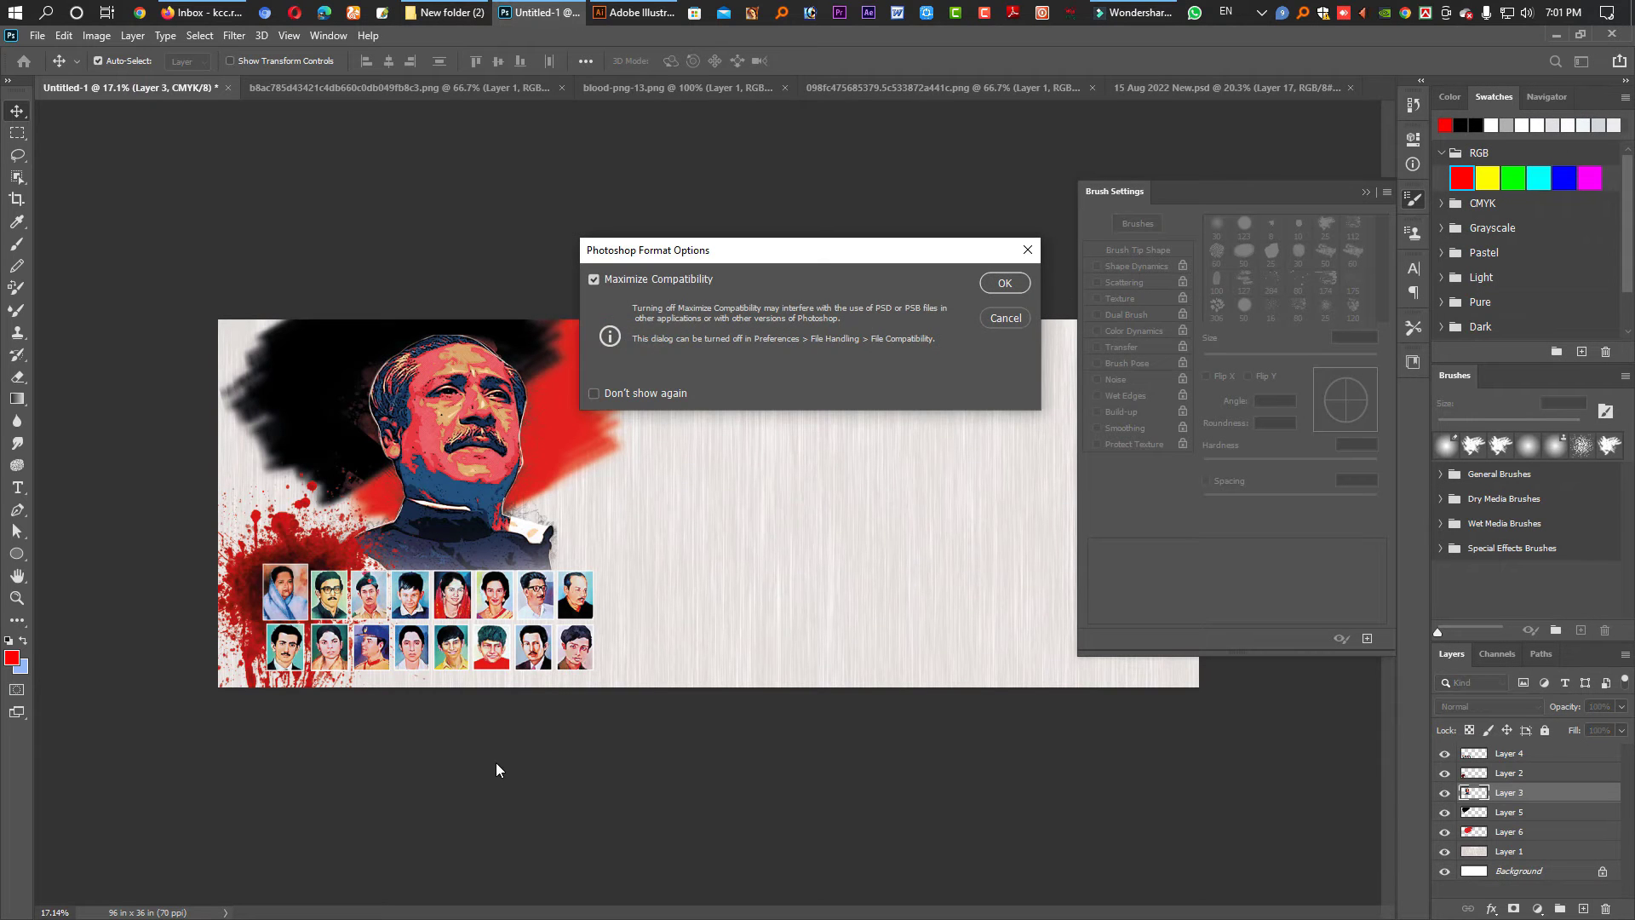
key(Return)
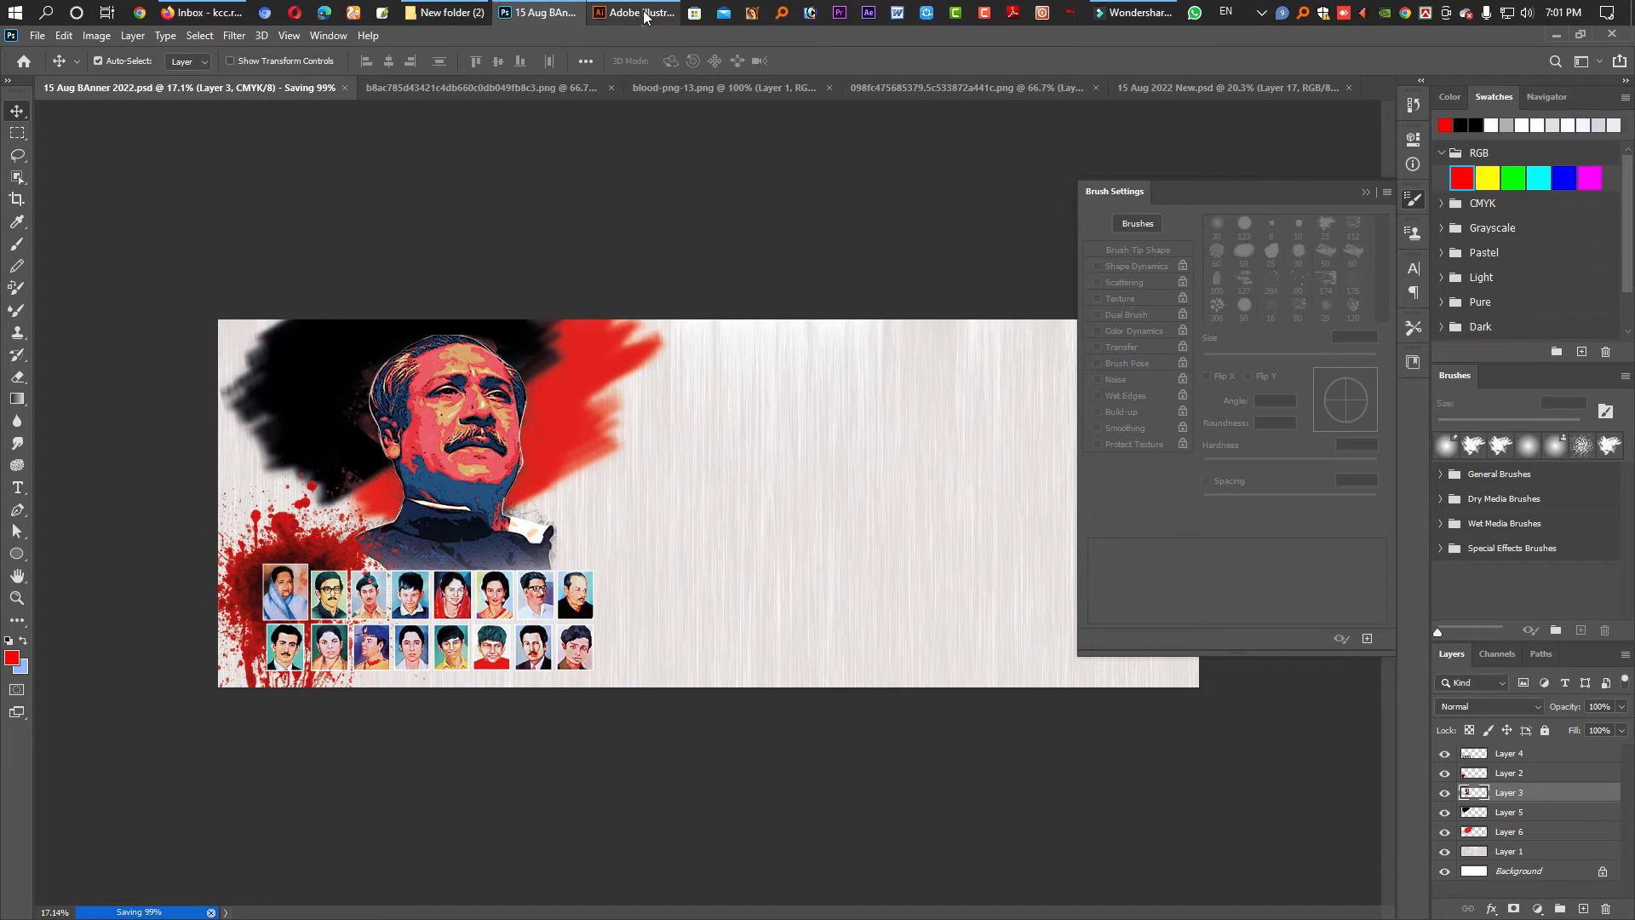
click(644, 10)
- Start a new Illustrator document and enter its 96 in width and 36 in height
click(91, 229)
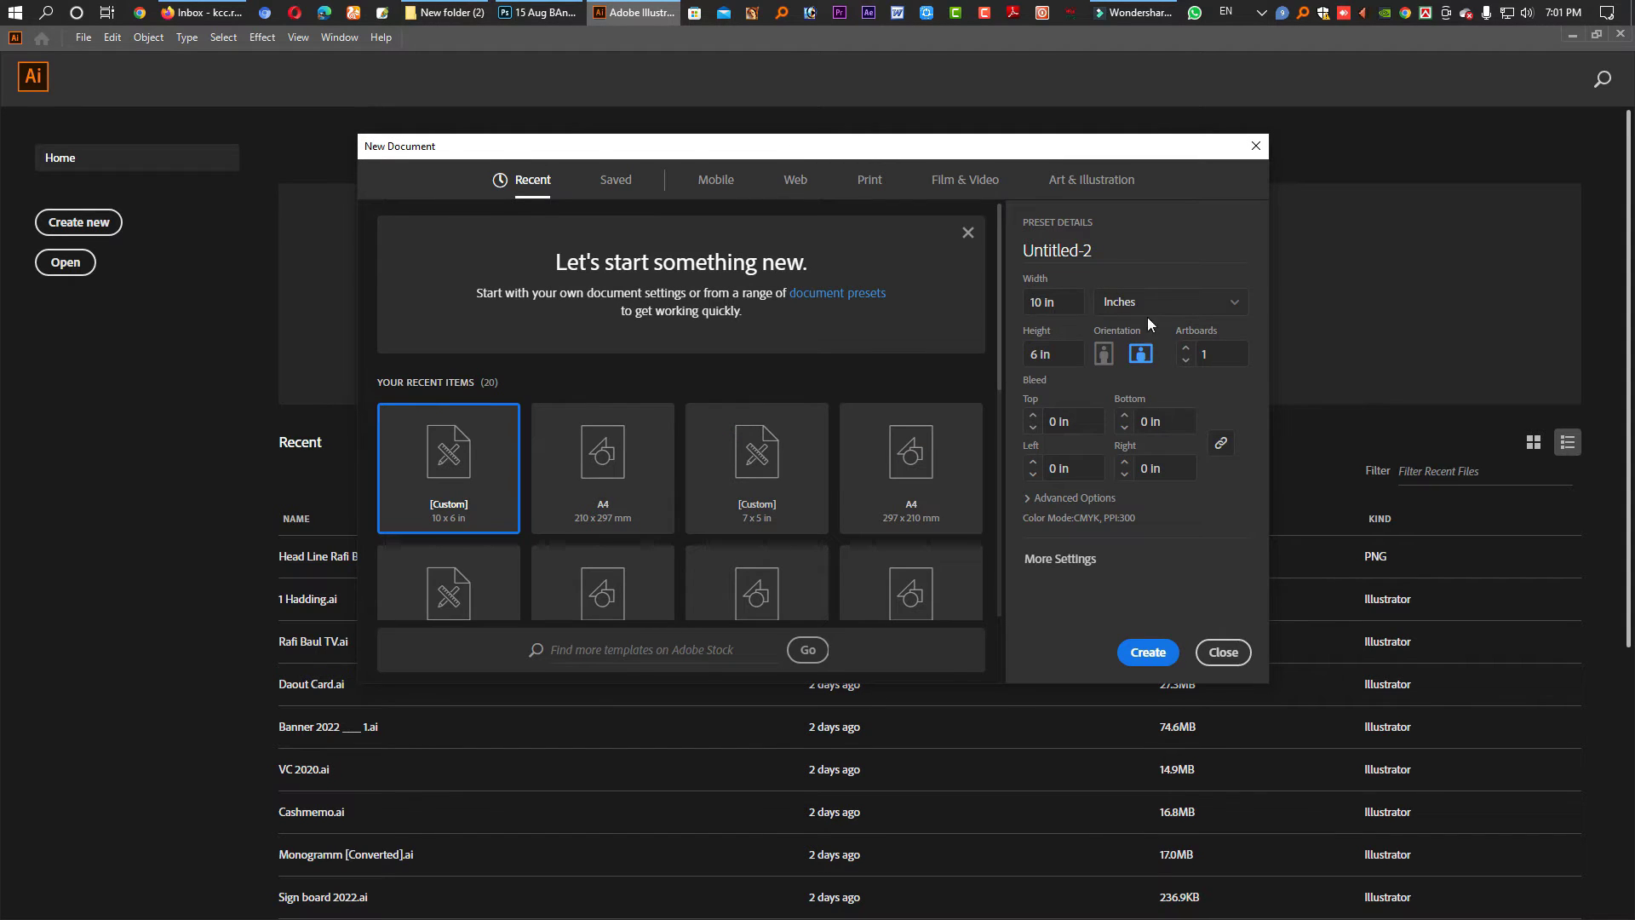
click(1070, 306)
- Create the 96 x 36 in document and place 15 Aug BAnner 2022.psd from New folder (2) with import options
click(1149, 652)
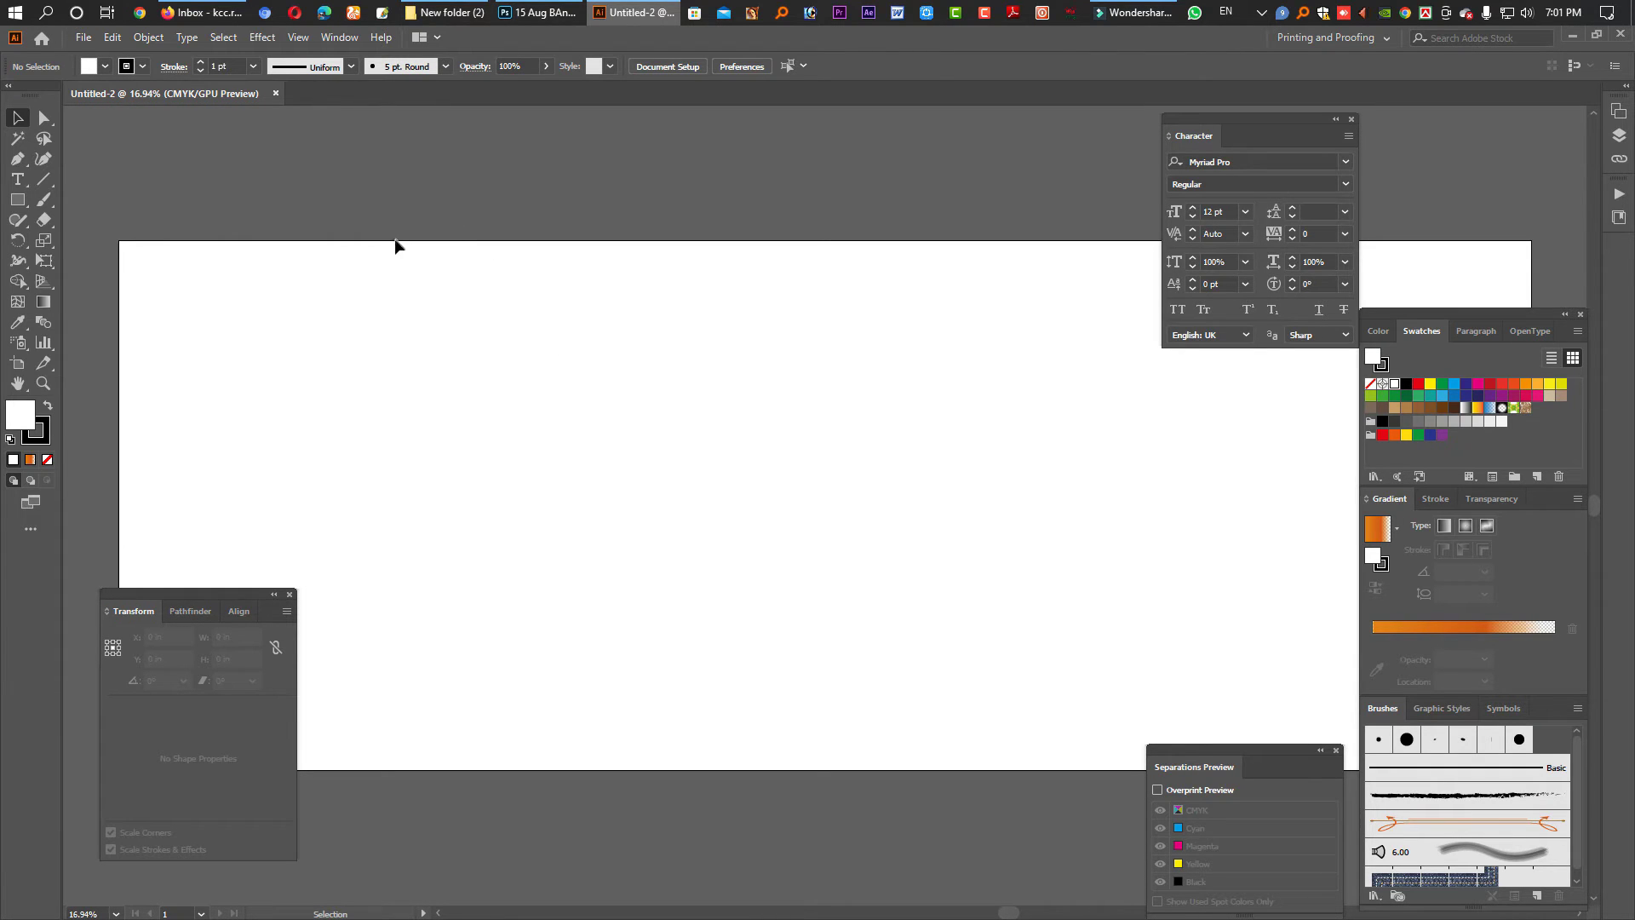
click(82, 37)
click(128, 312)
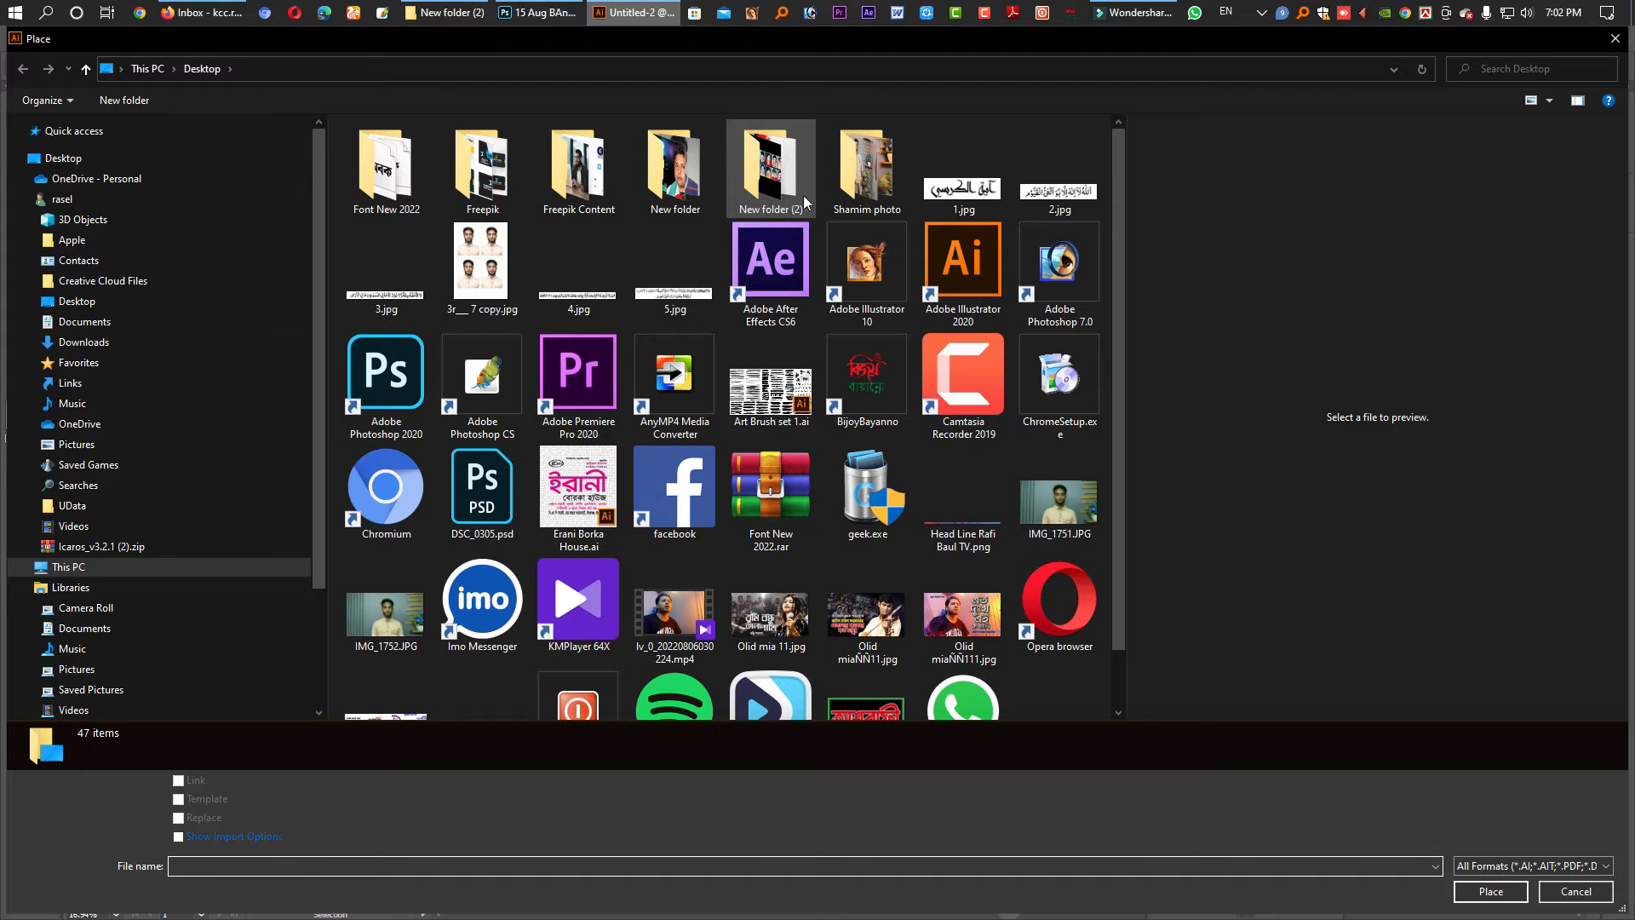
click(791, 191)
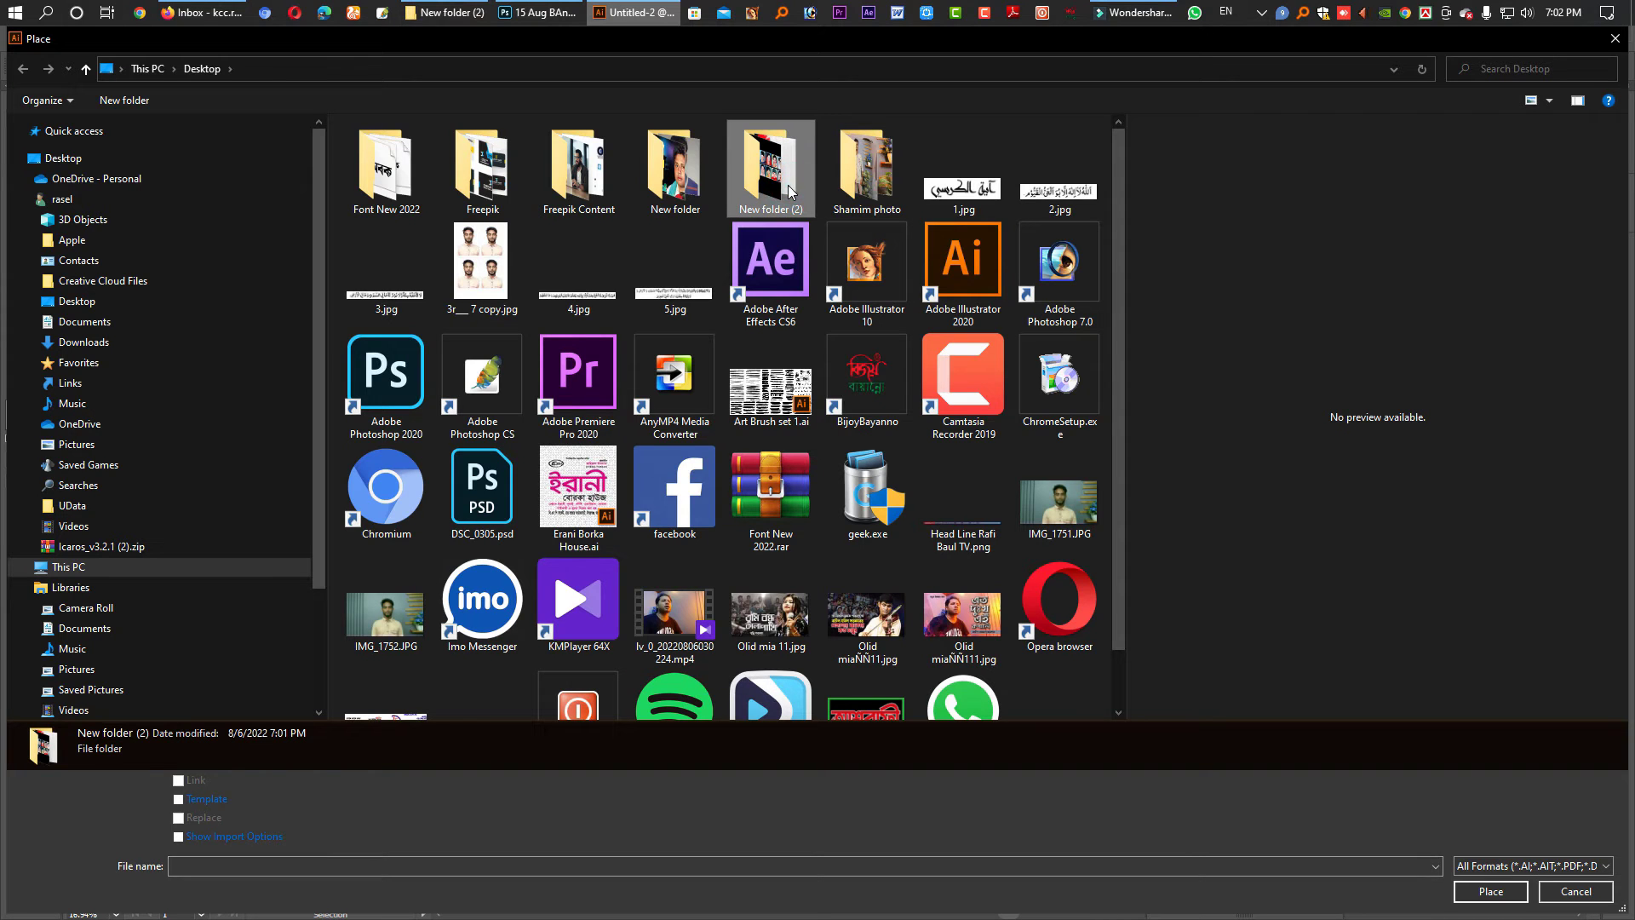
double_click(790, 189)
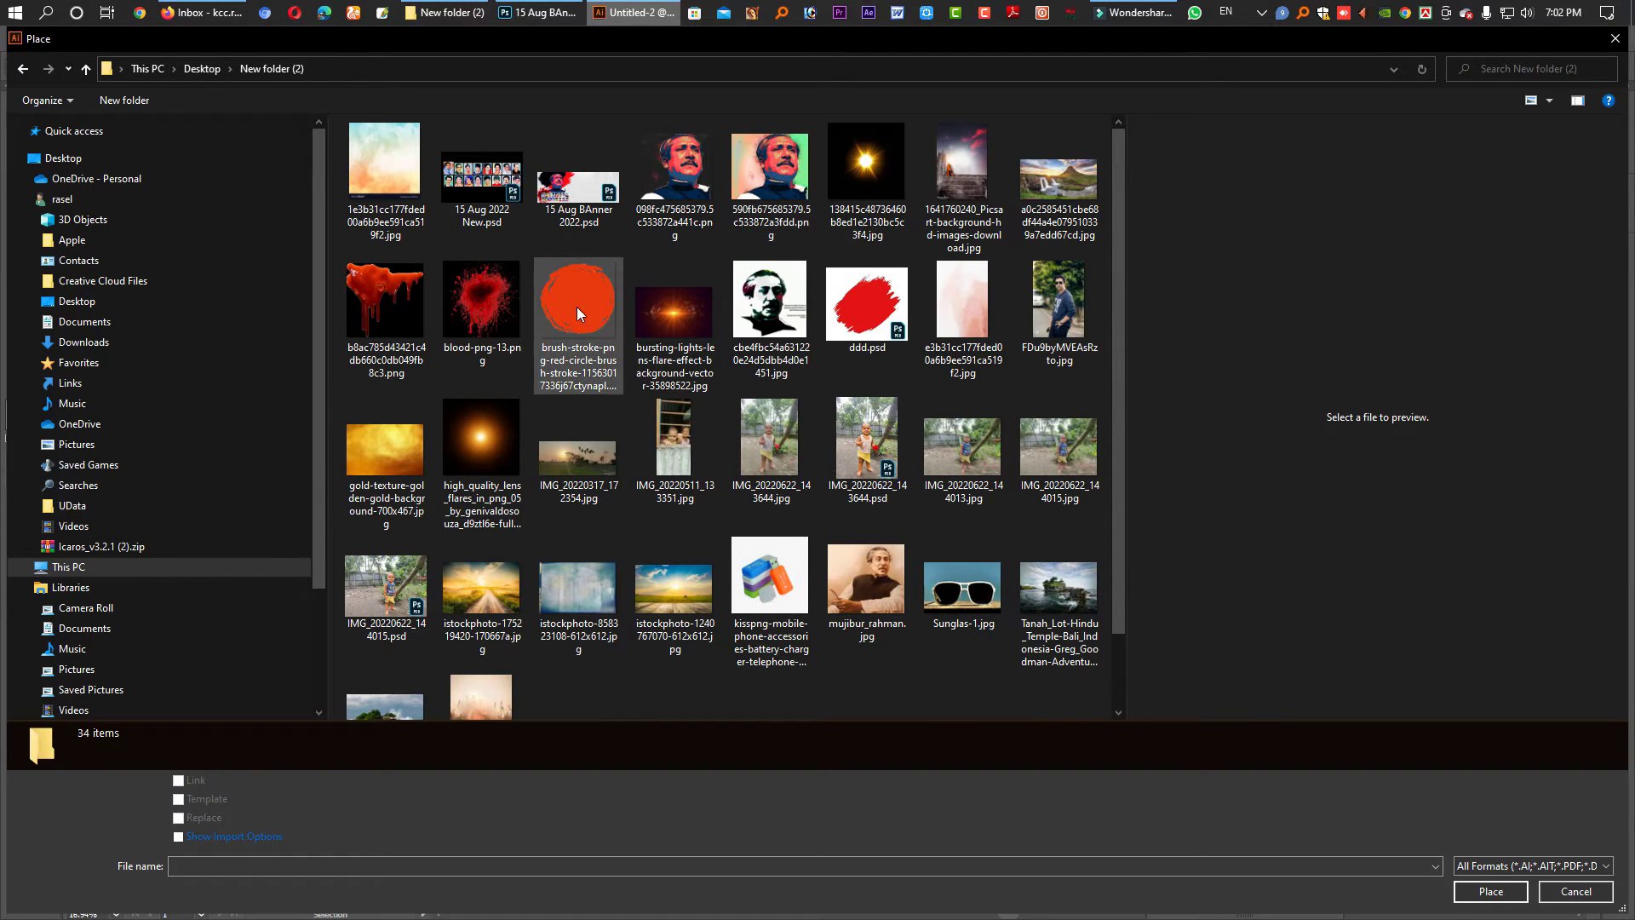
click(584, 203)
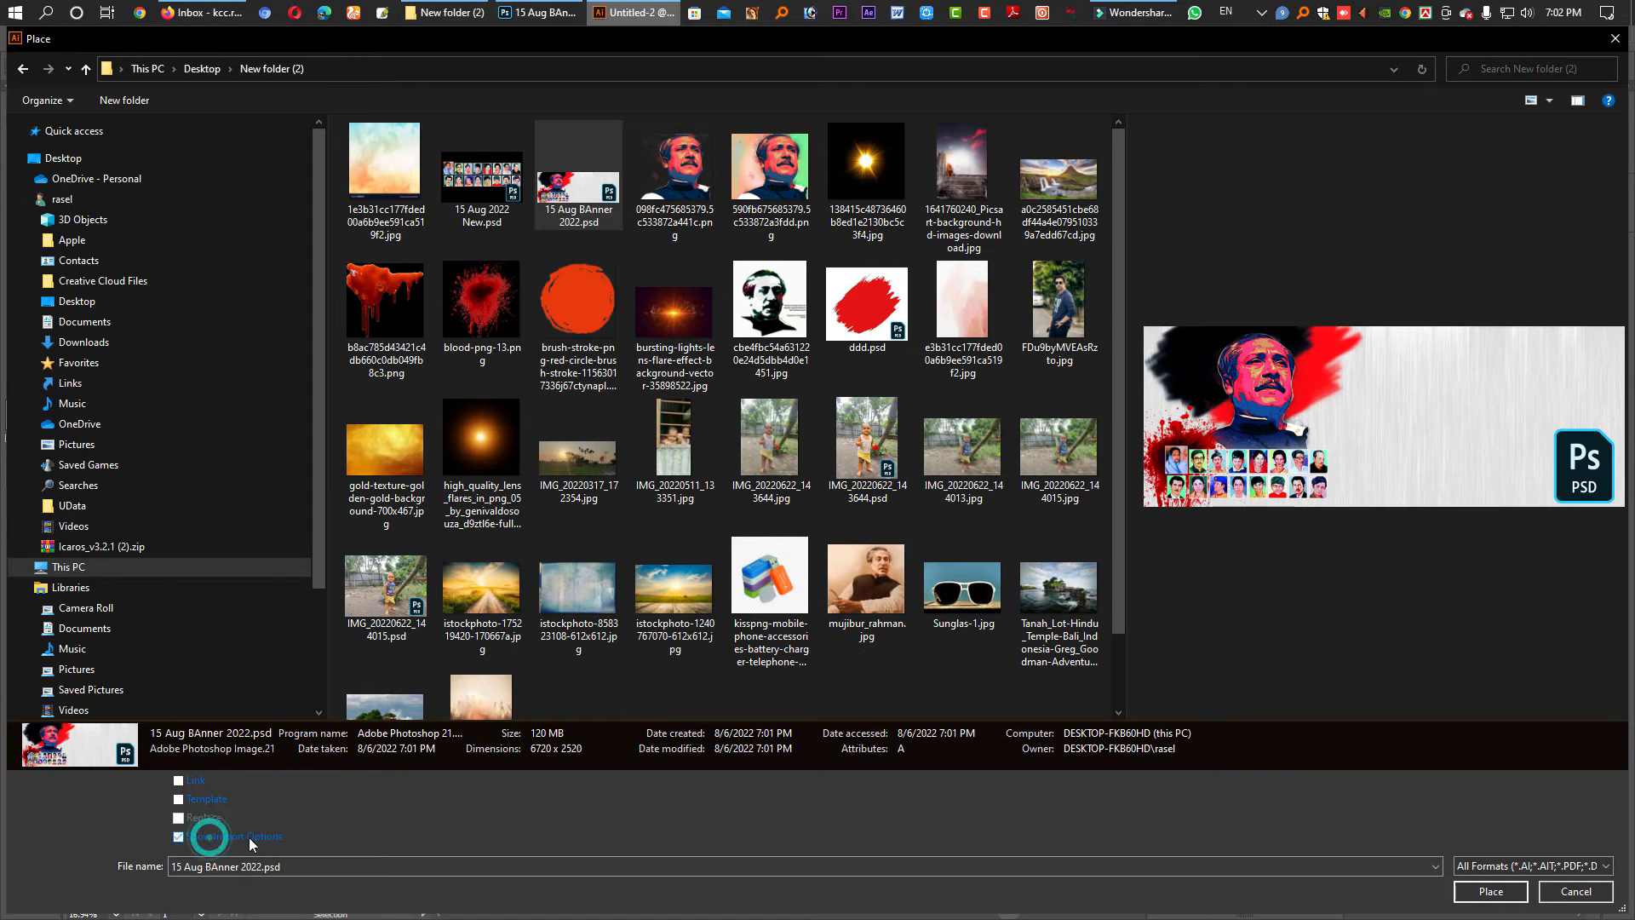
click(209, 835)
click(1500, 893)
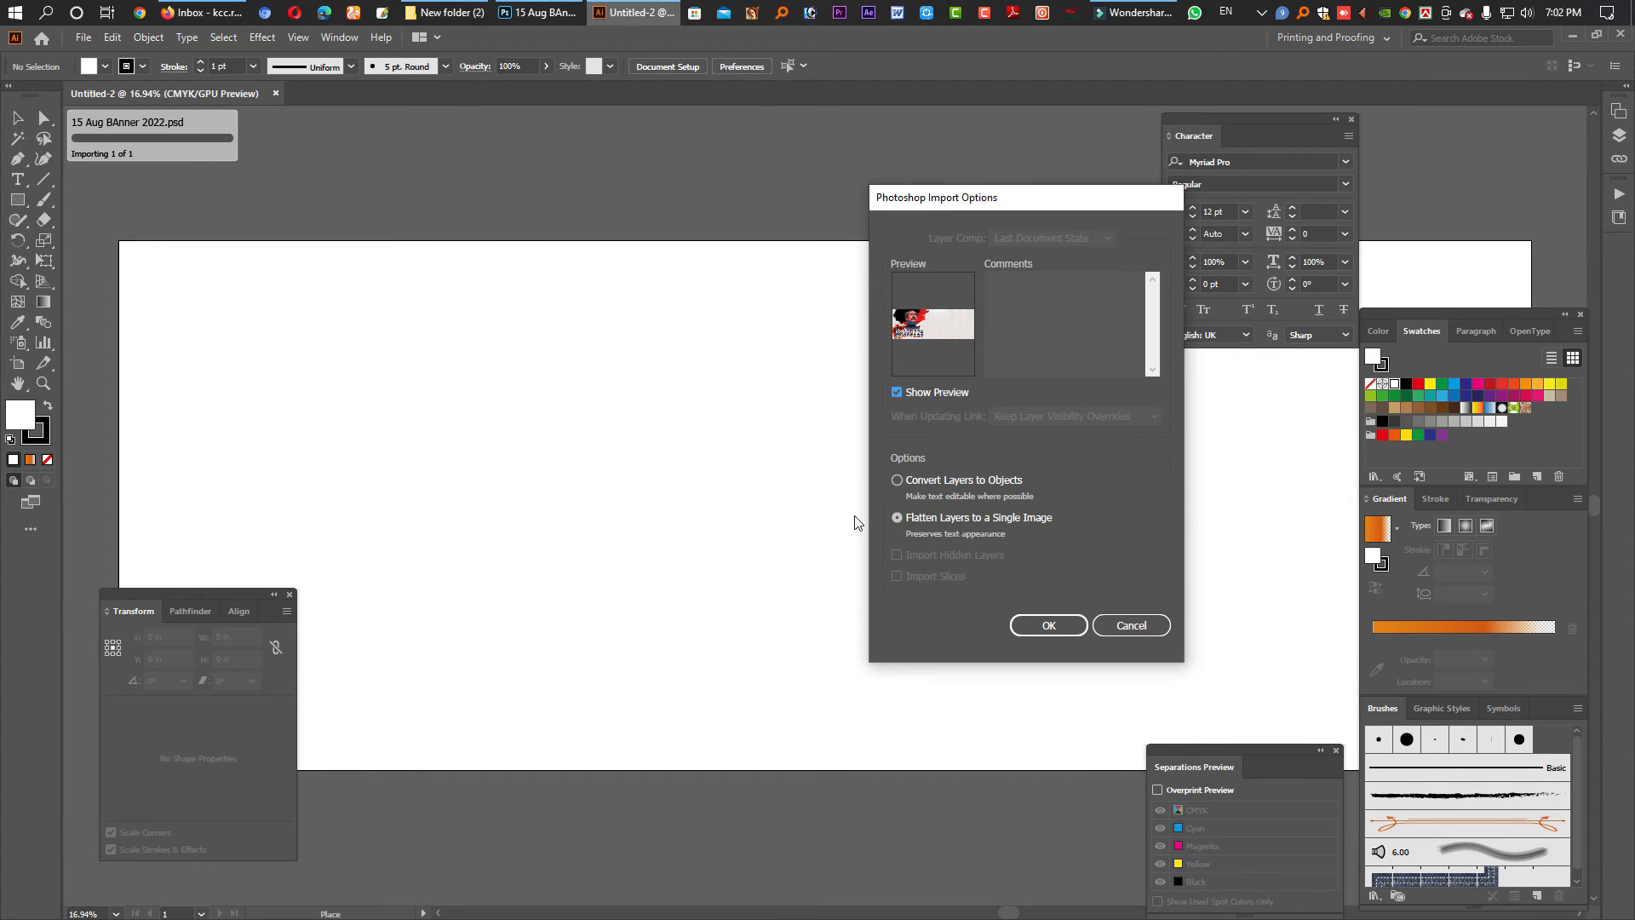
- Place the flattened banner at the artboard's top-left so it fills the 96 x 36 in artboard
click(1048, 626)
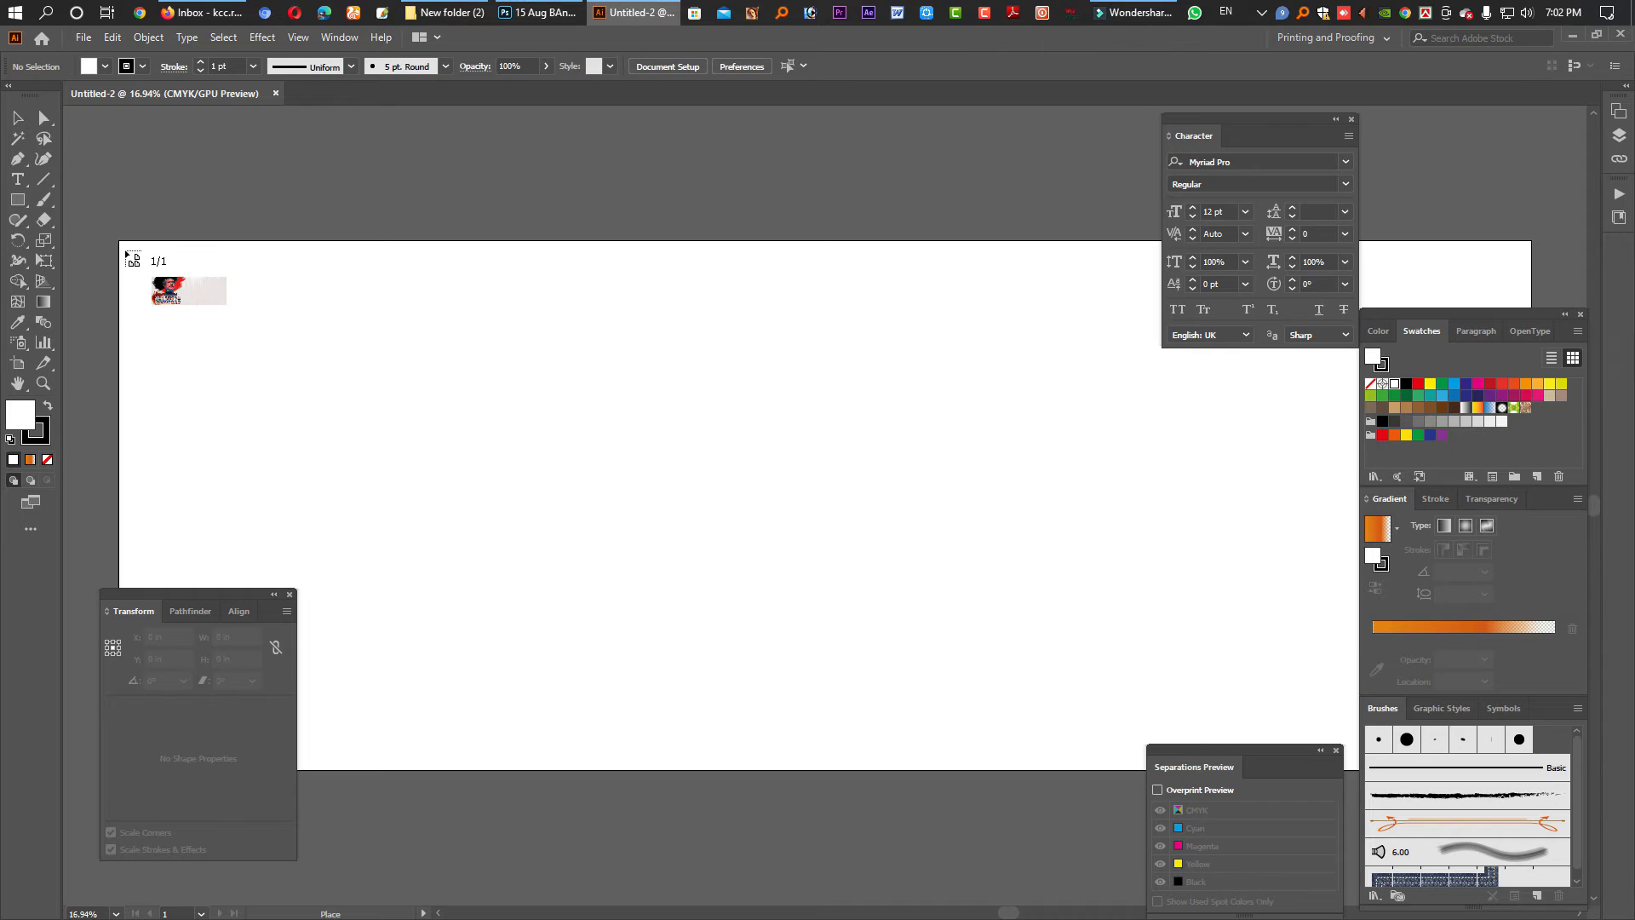
click(119, 243)
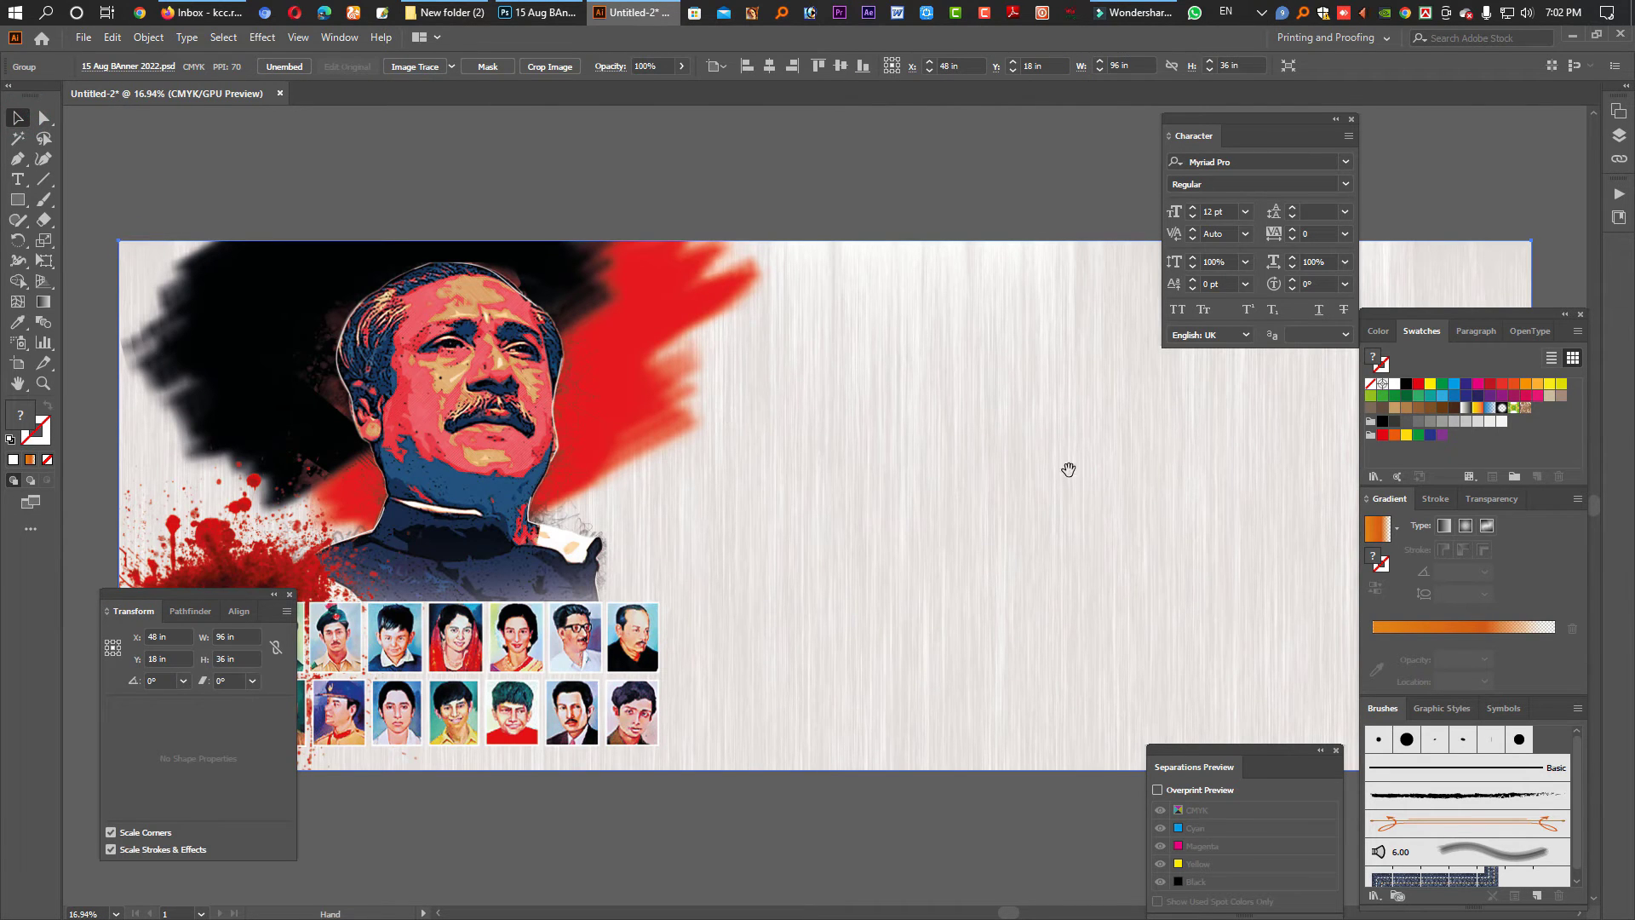
key(Tab)
ctrl+alt+click(1081, 511)
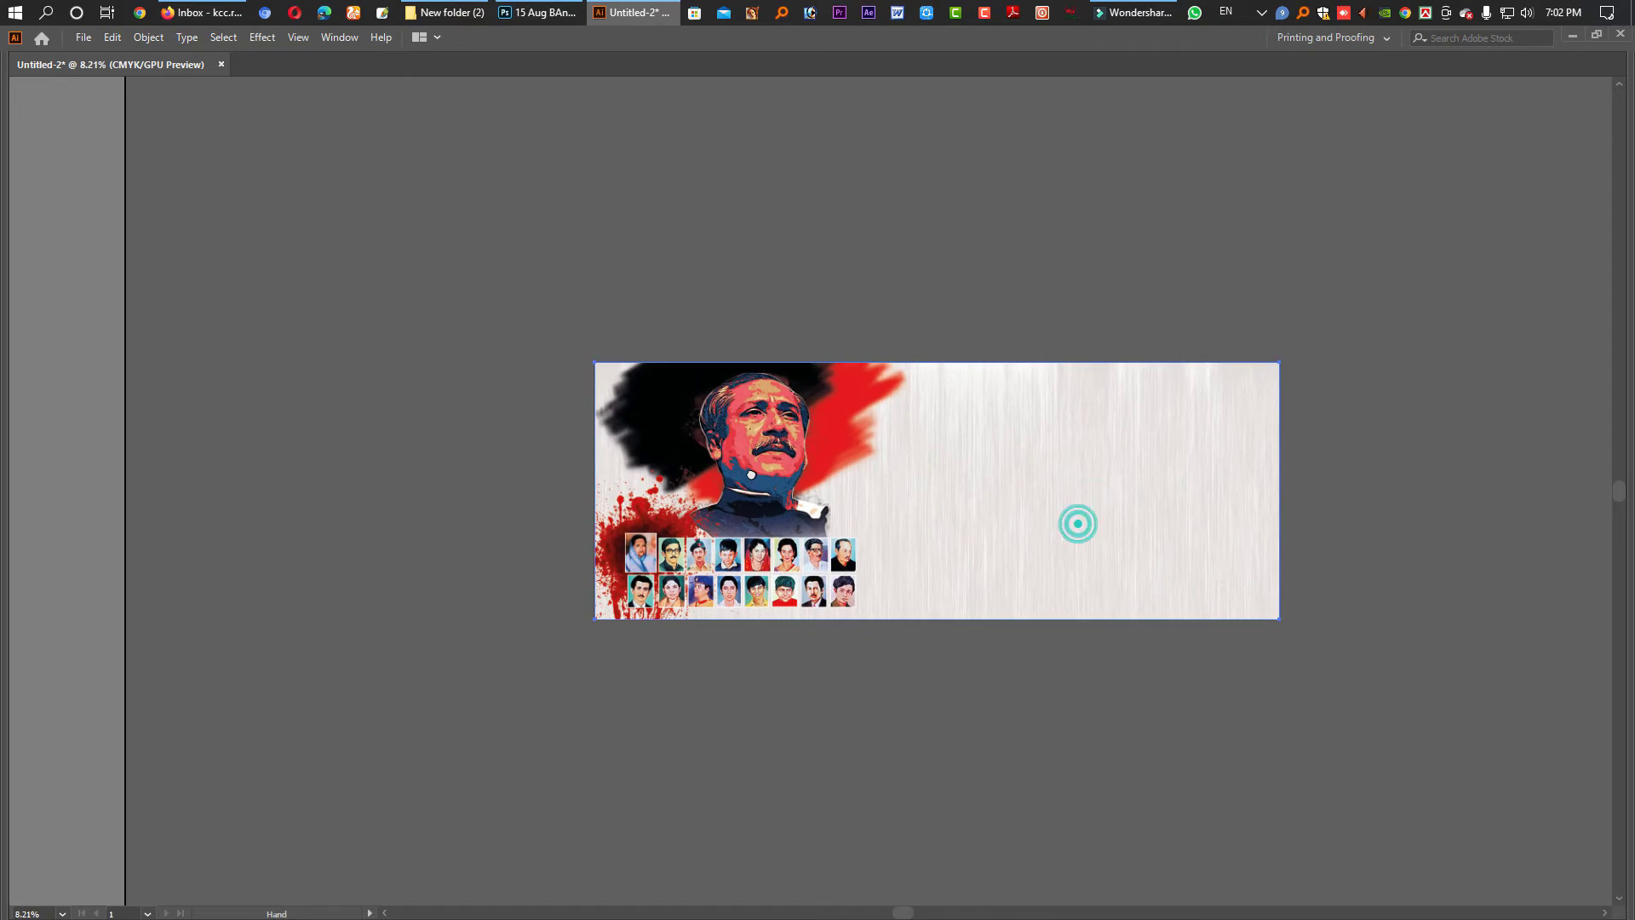
key(z)
click(697, 416)
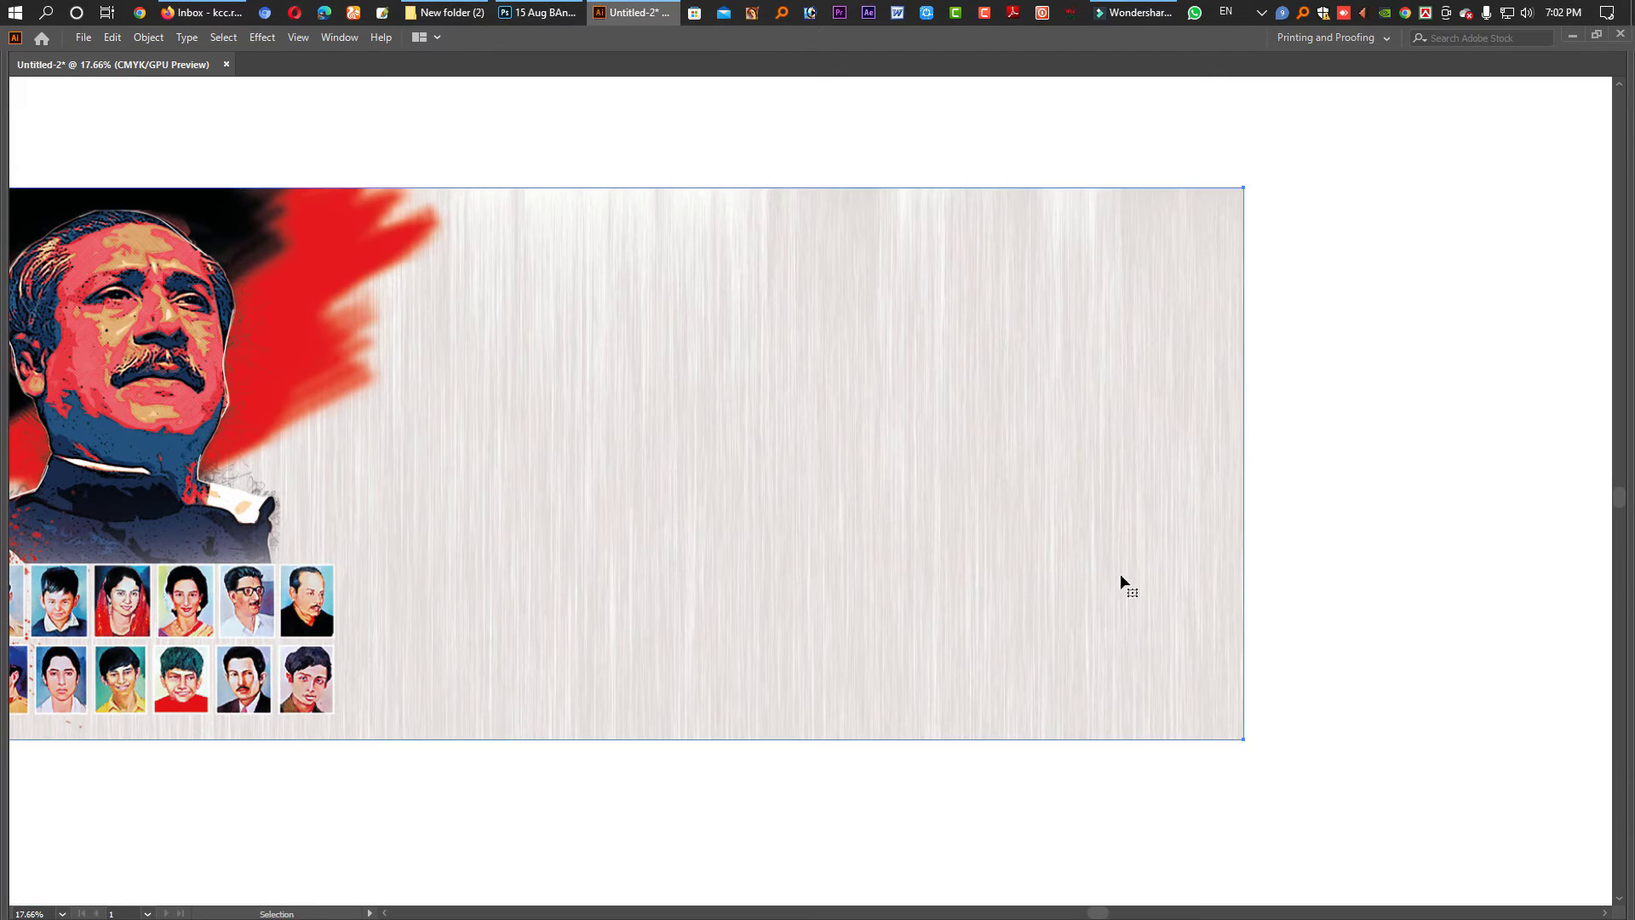
click(1403, 535)
click(849, 516)
drag(604, 553, 886, 537)
scroll(979, 536, down, 1)
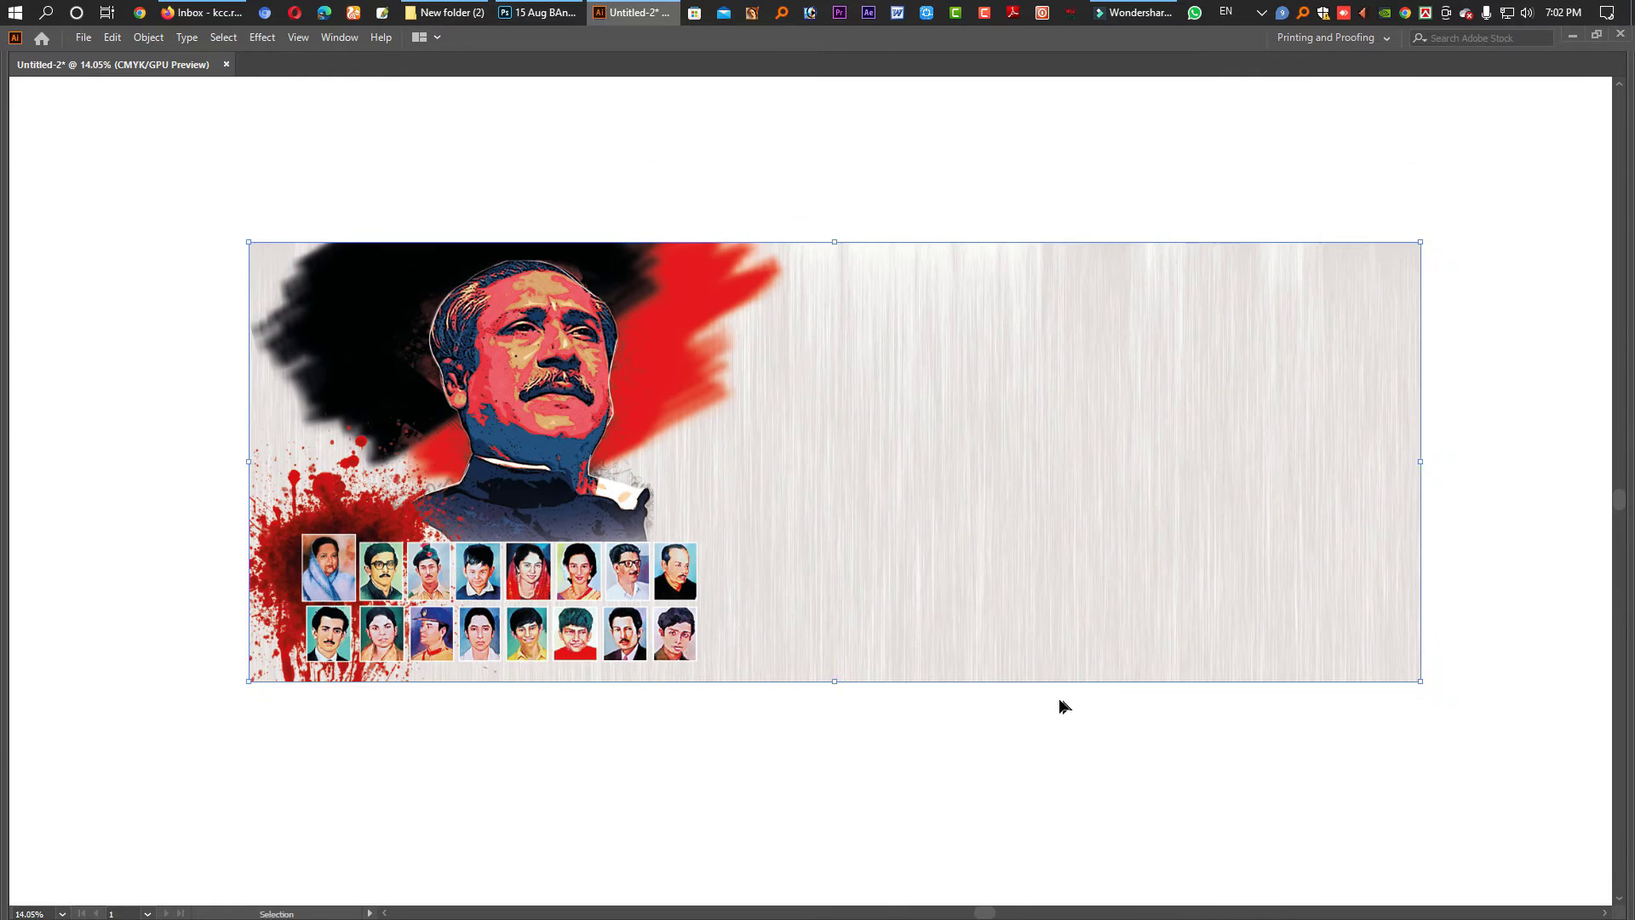
scroll(953, 559, right, 4)
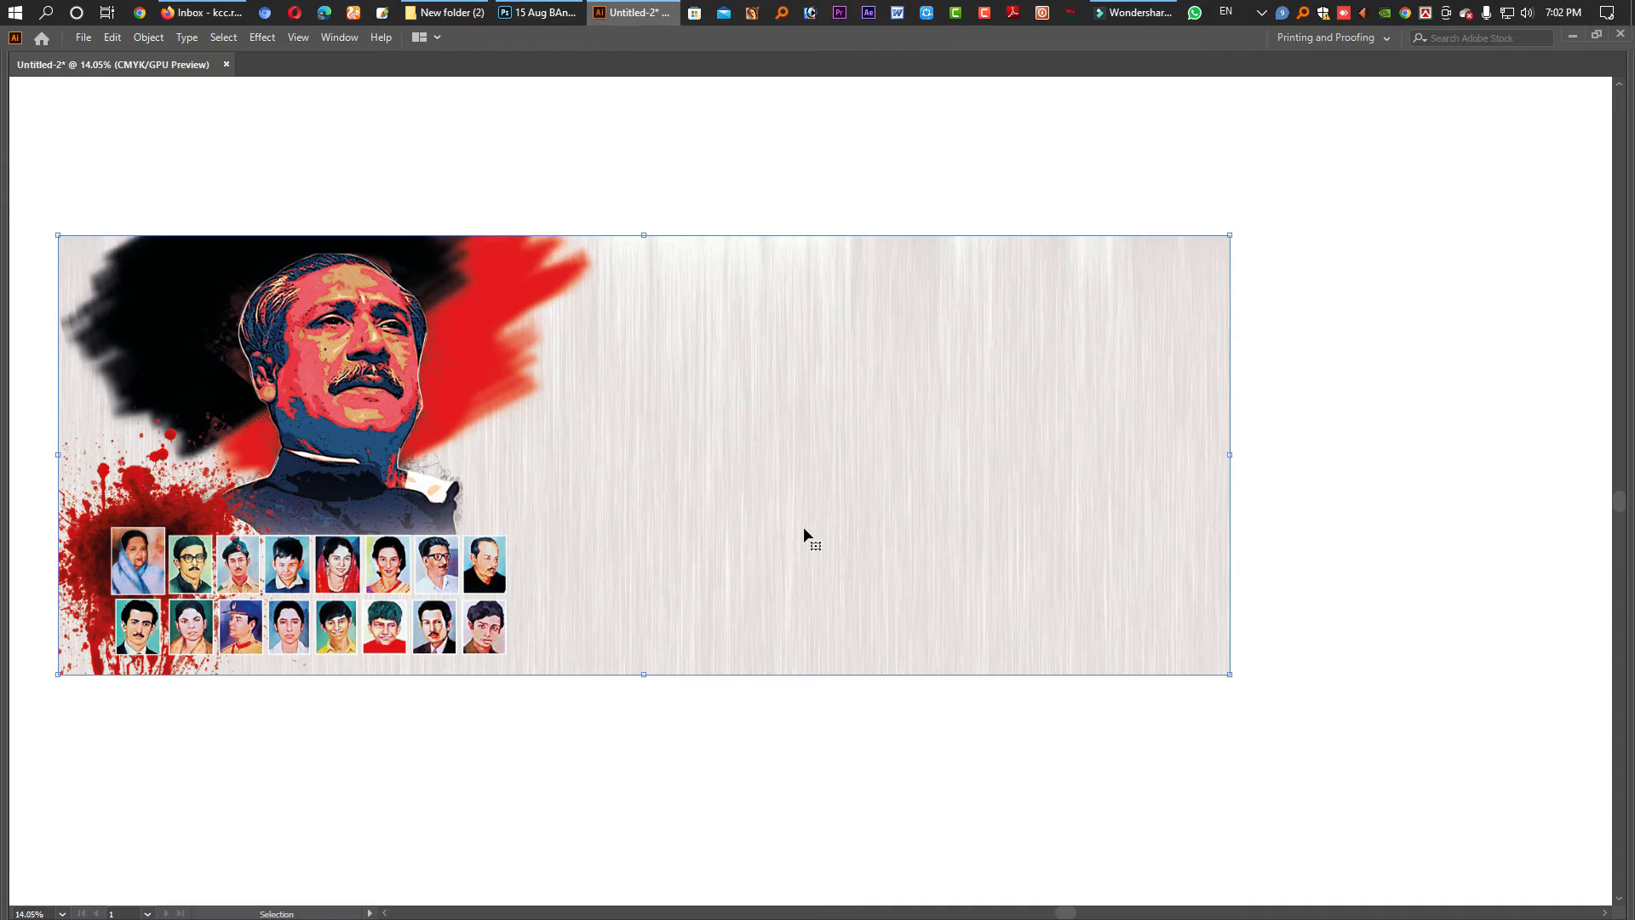
key(Tab)
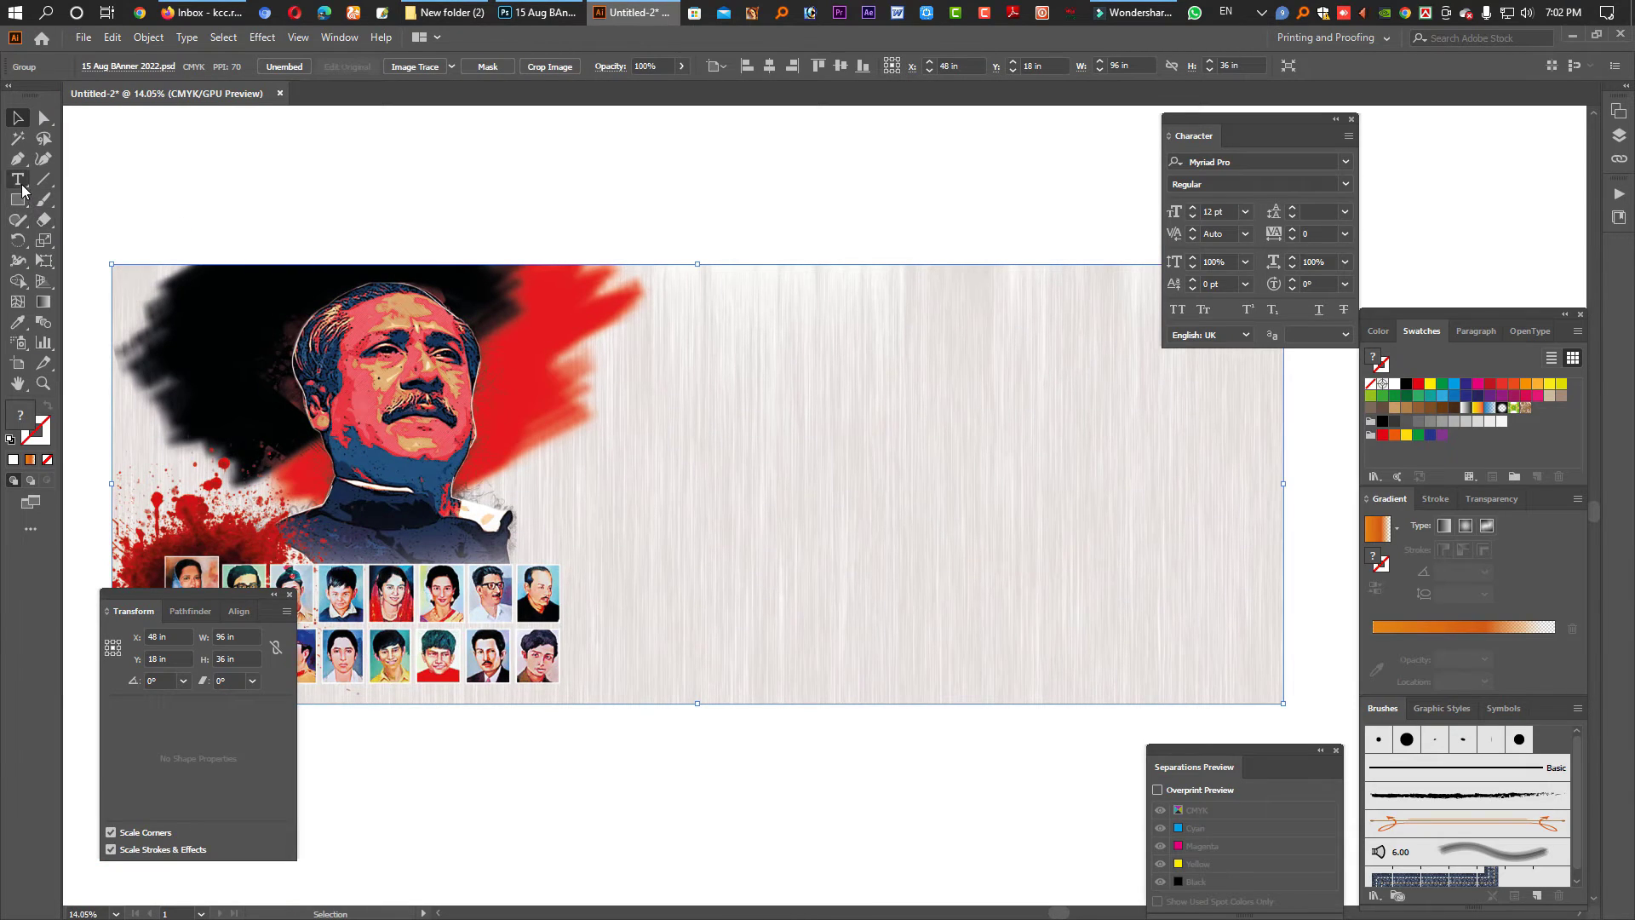
- Add a text object above the banner set in SutonnyMJ Bold
click(21, 182)
click(778, 210)
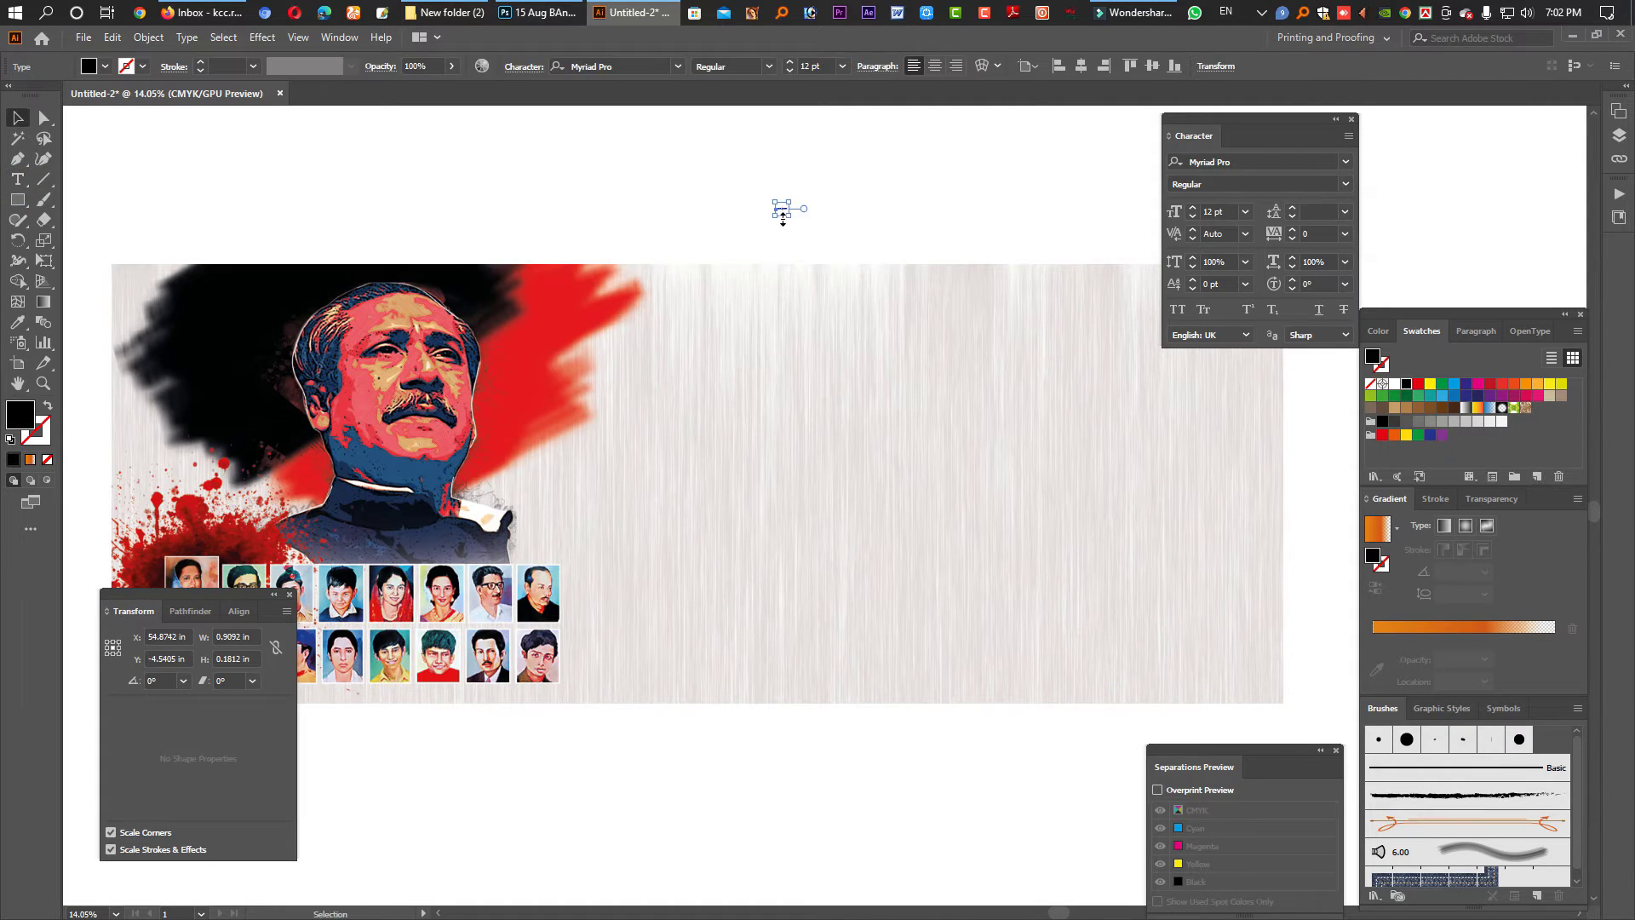
key(Escape)
click(1217, 161)
text(Suto)
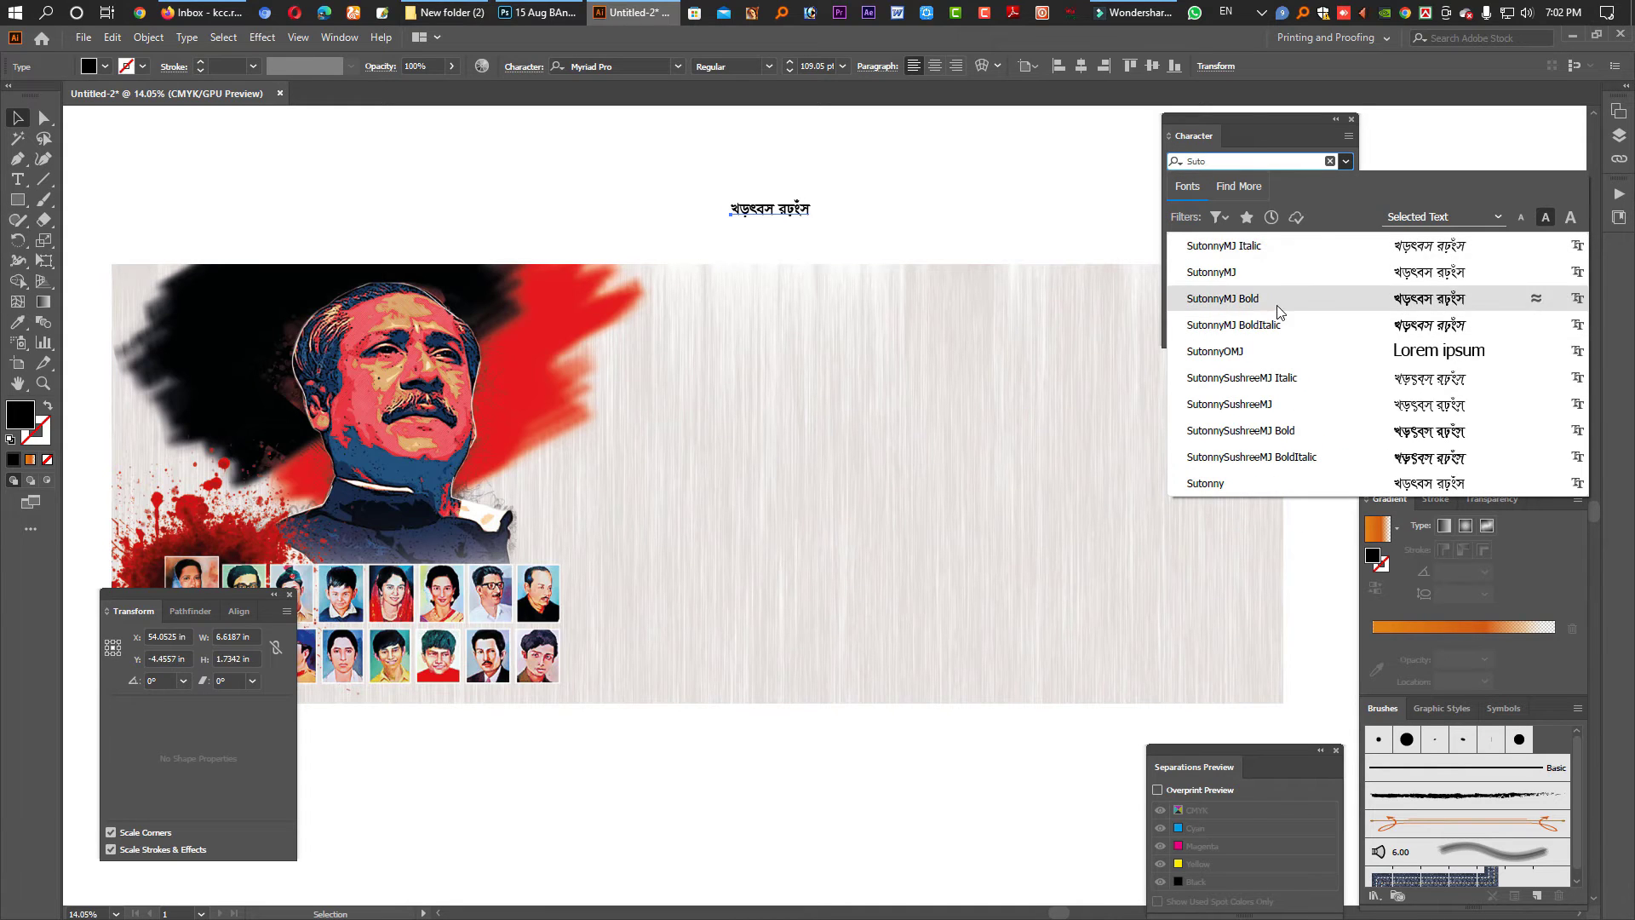
click(1270, 300)
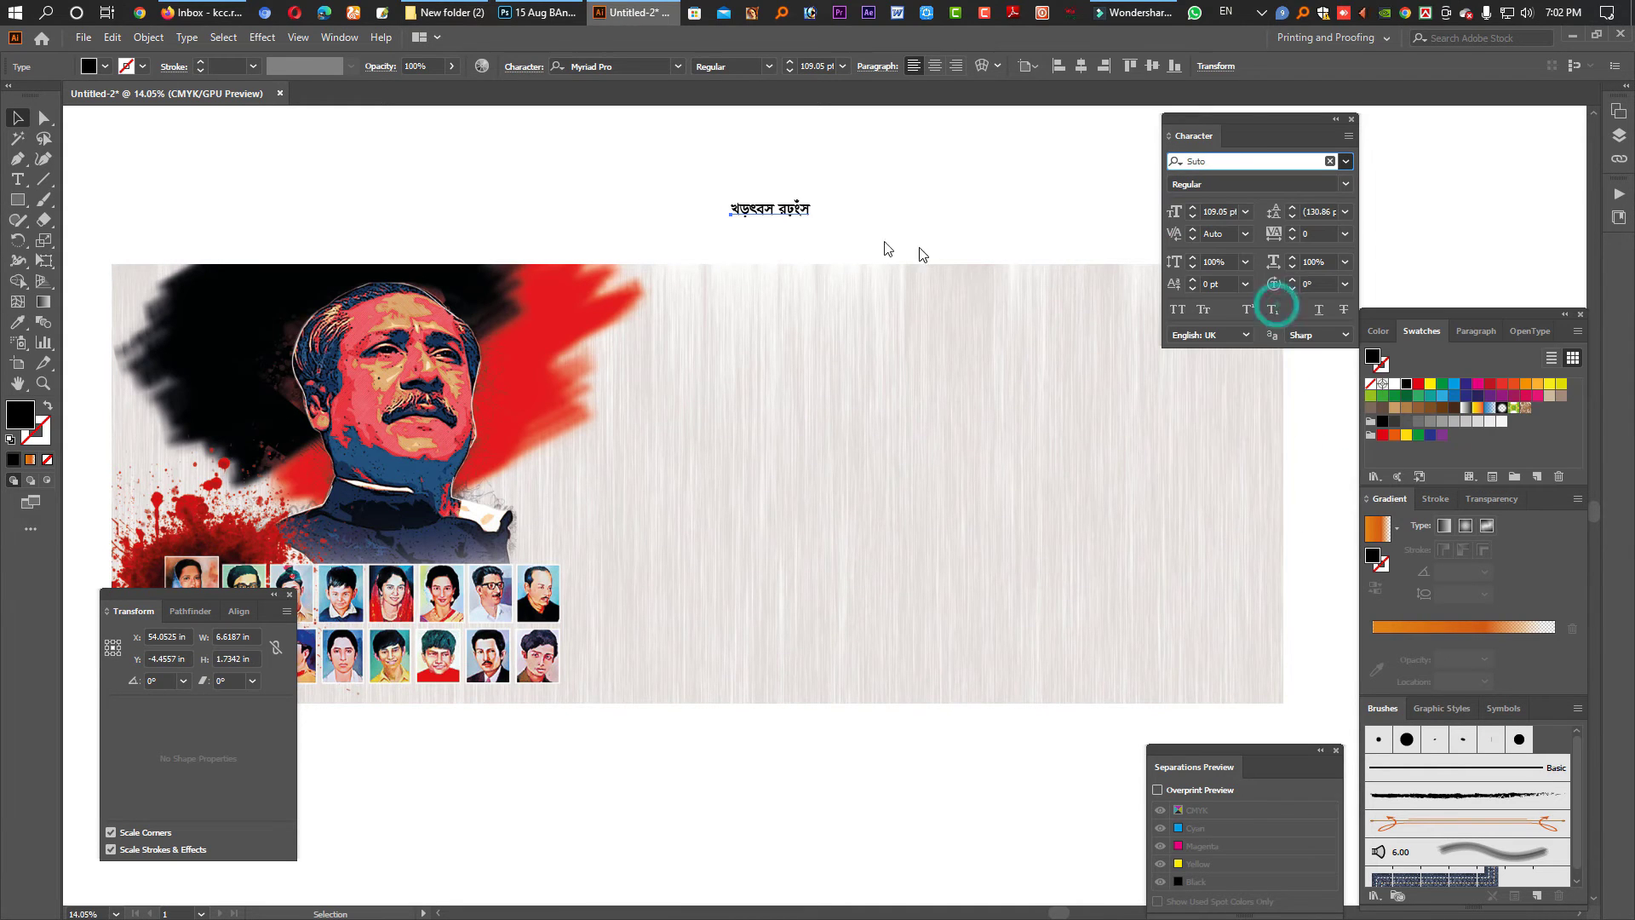
- Replace the text with '15 AvM', then switch to the Photoshop banner document
double_click(776, 217)
key(ctrl+a)
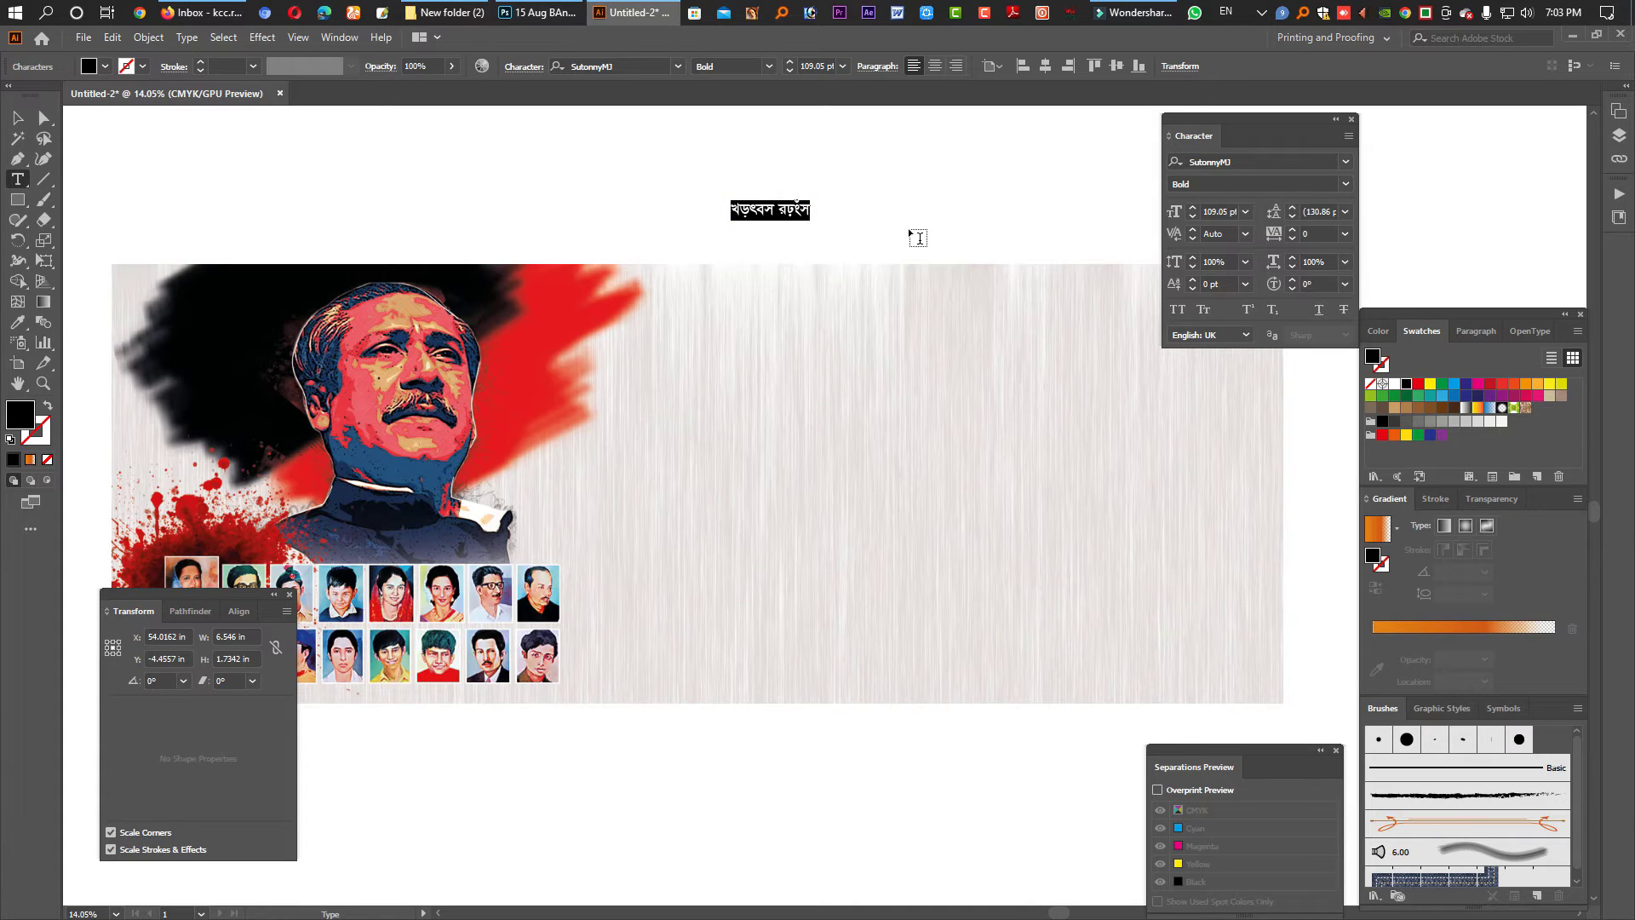
text(15 Av)
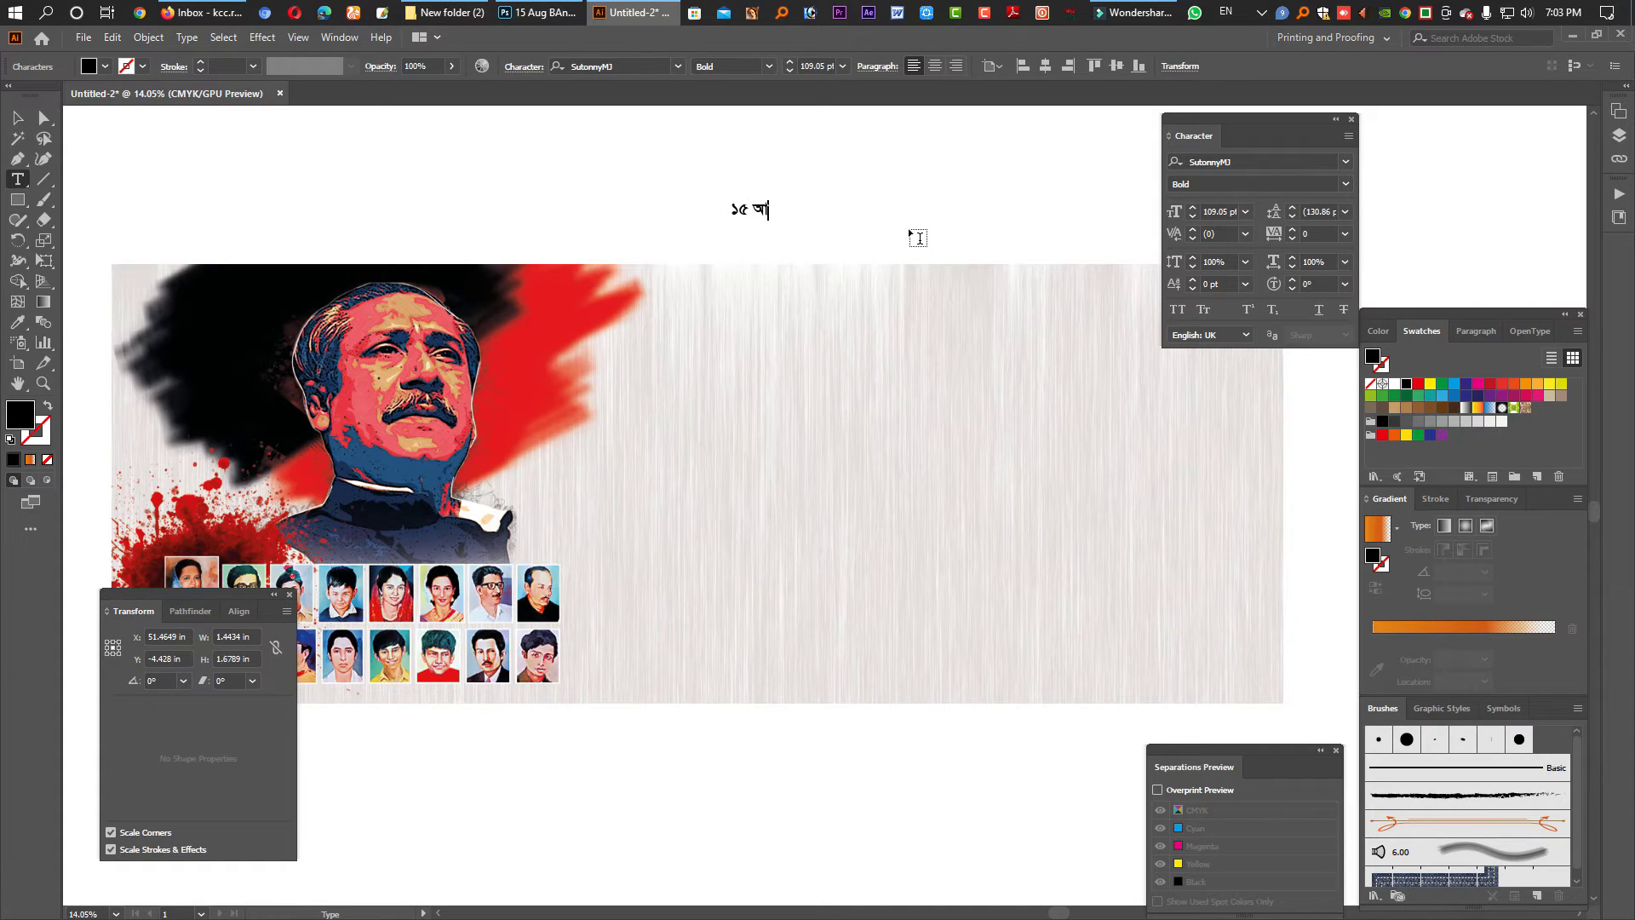
text(M)
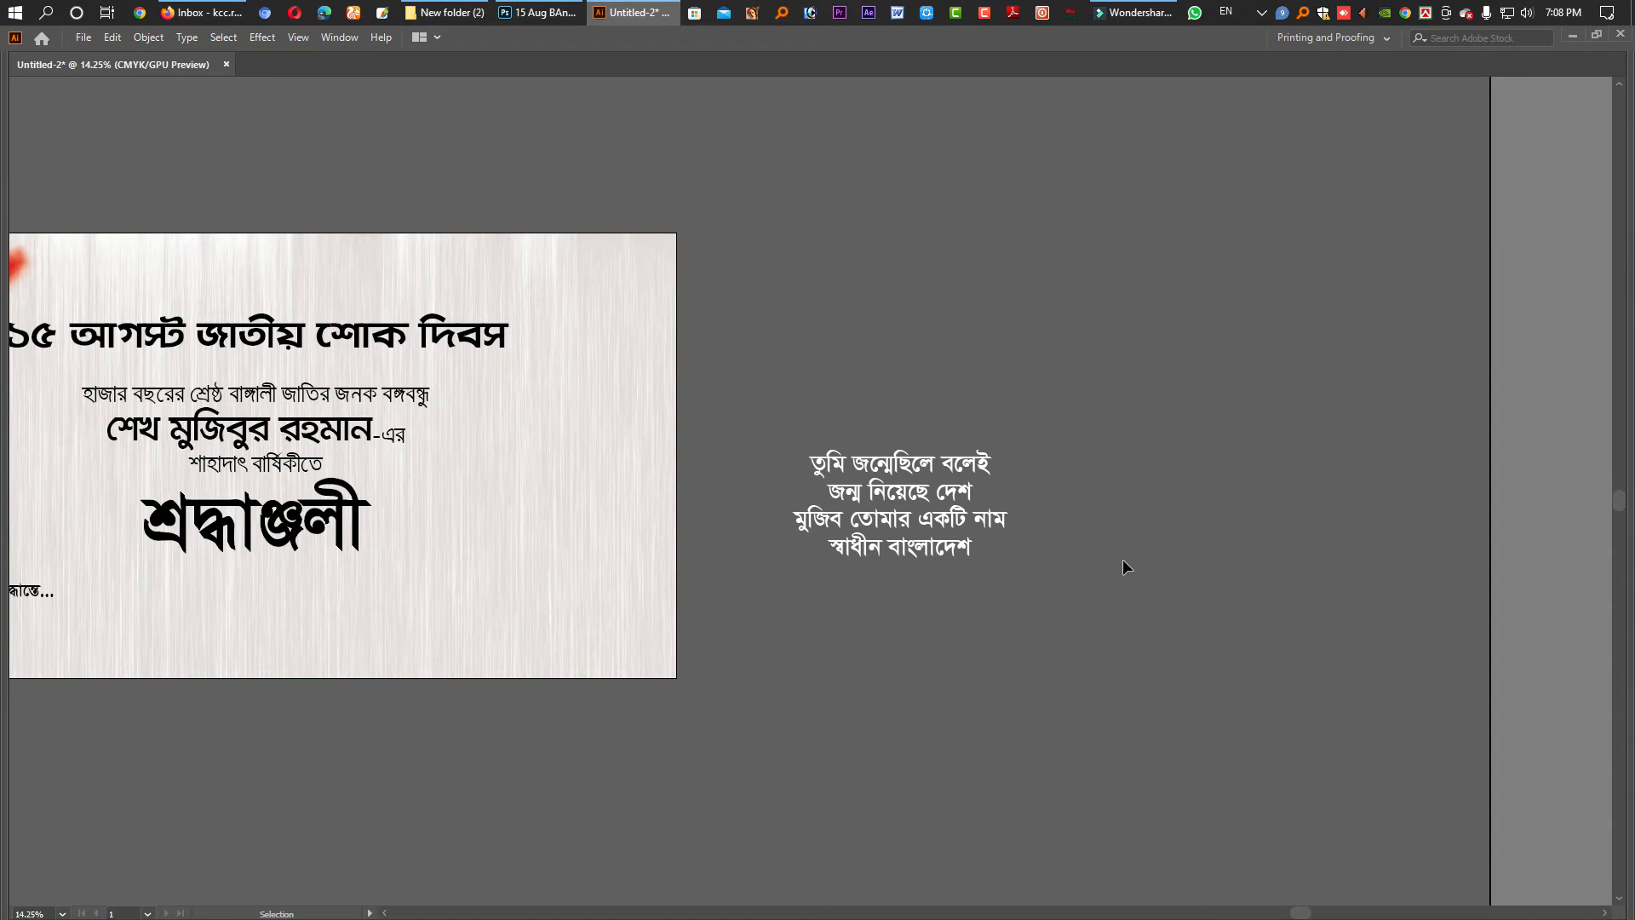
drag(523, 485, 667, 482)
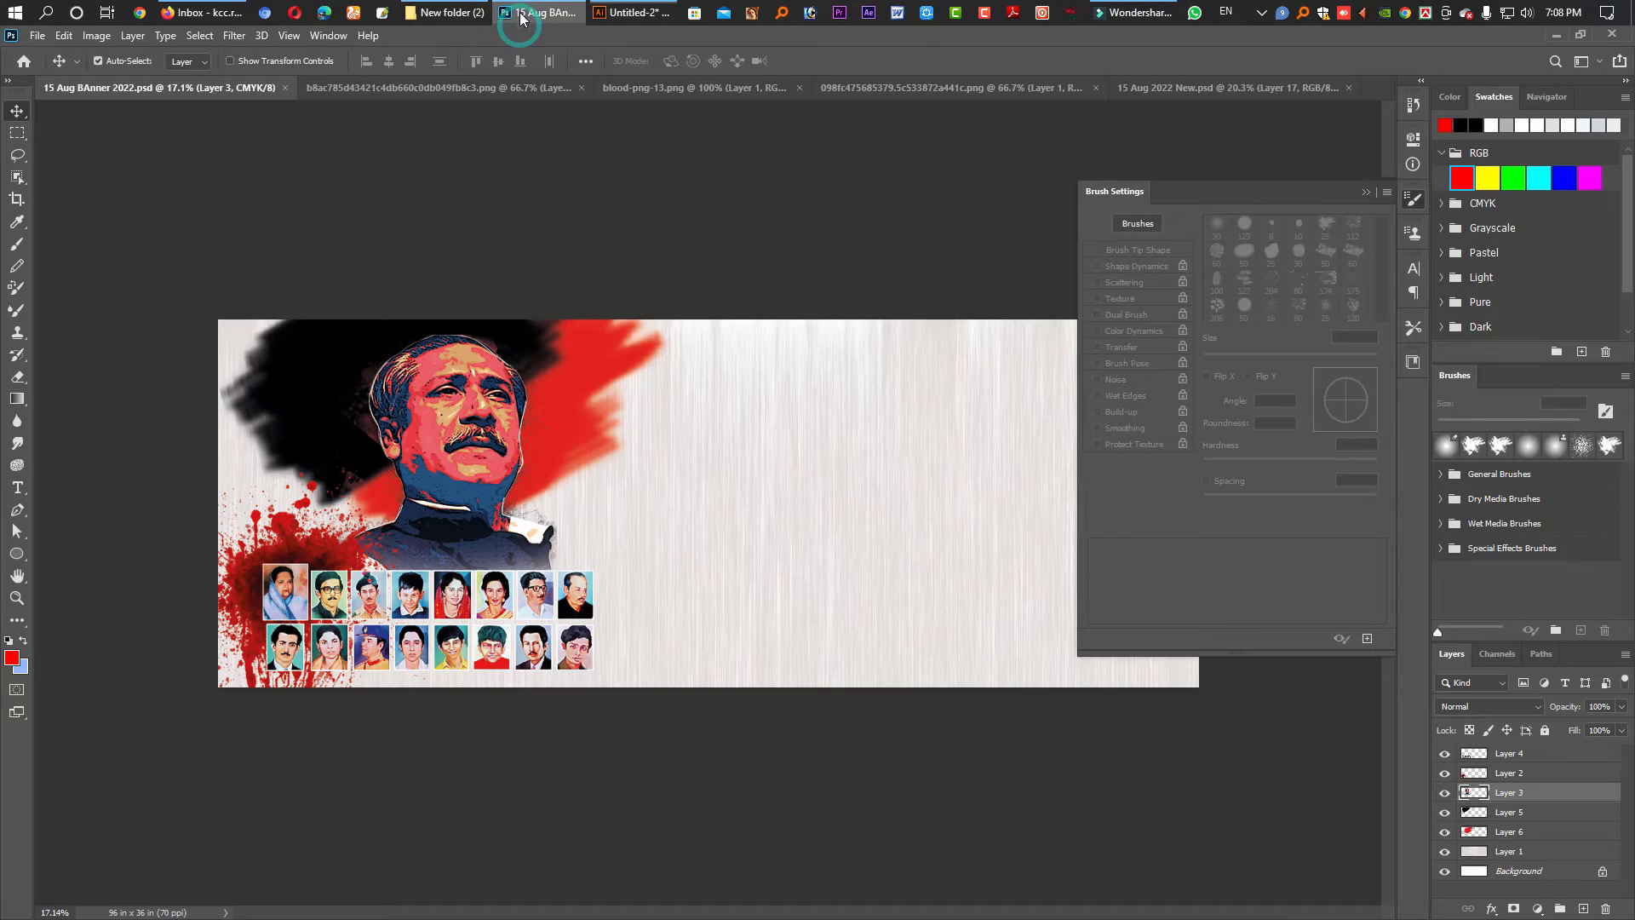
click(534, 12)
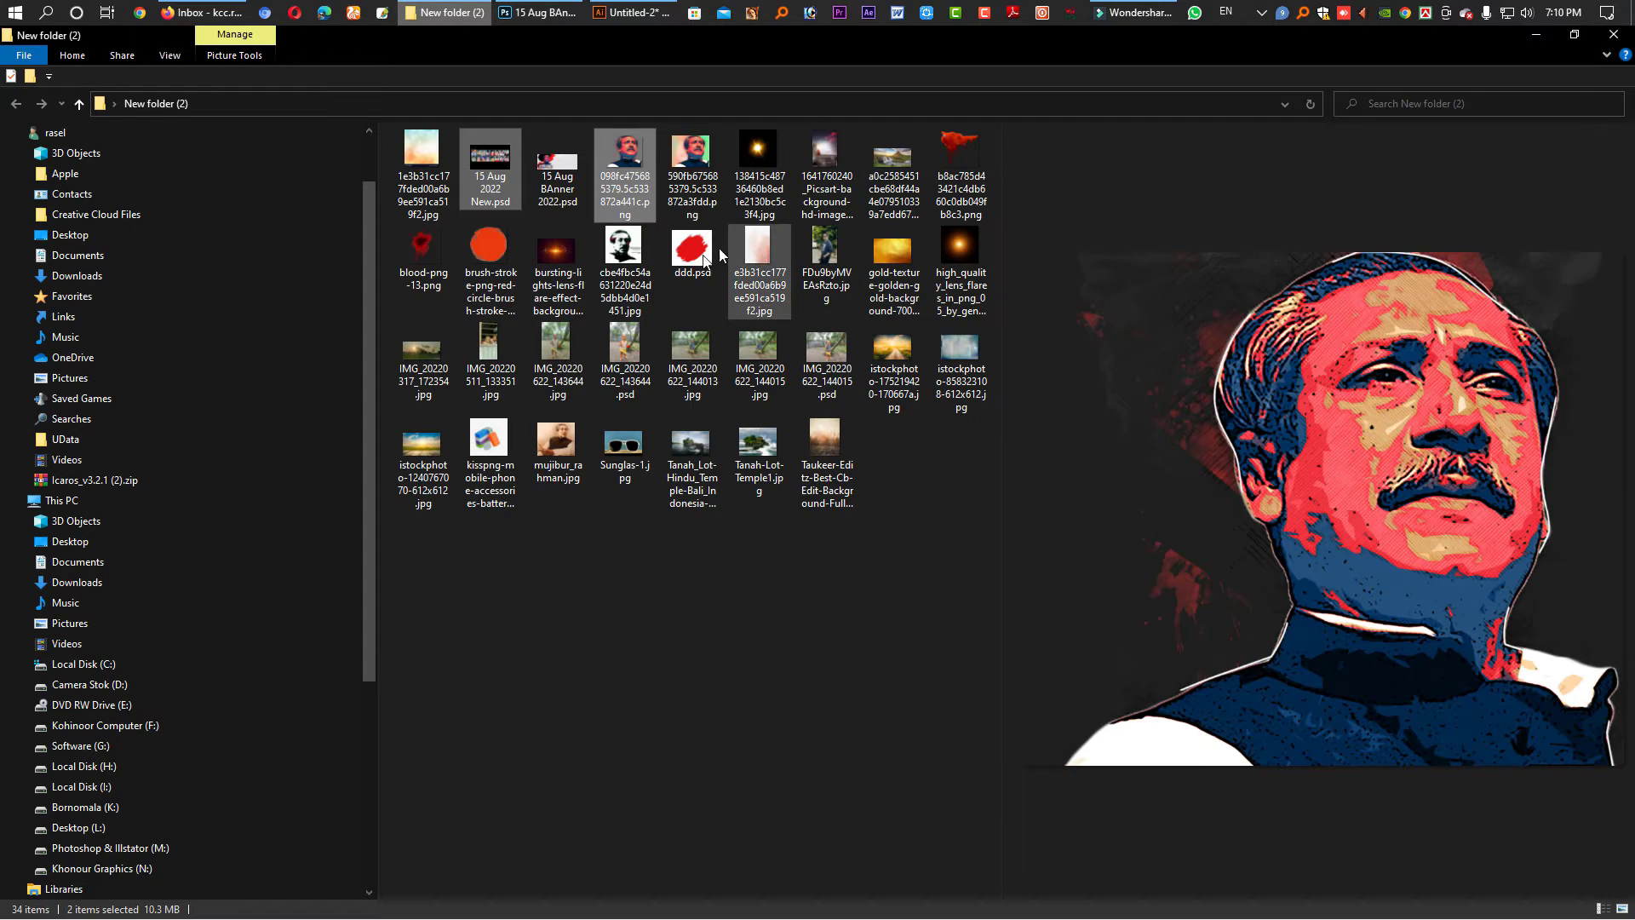
- Bring ddd.psd's red brush stroke onto the banner, scale it to about 91%, and position it near the right edge
click(691, 251)
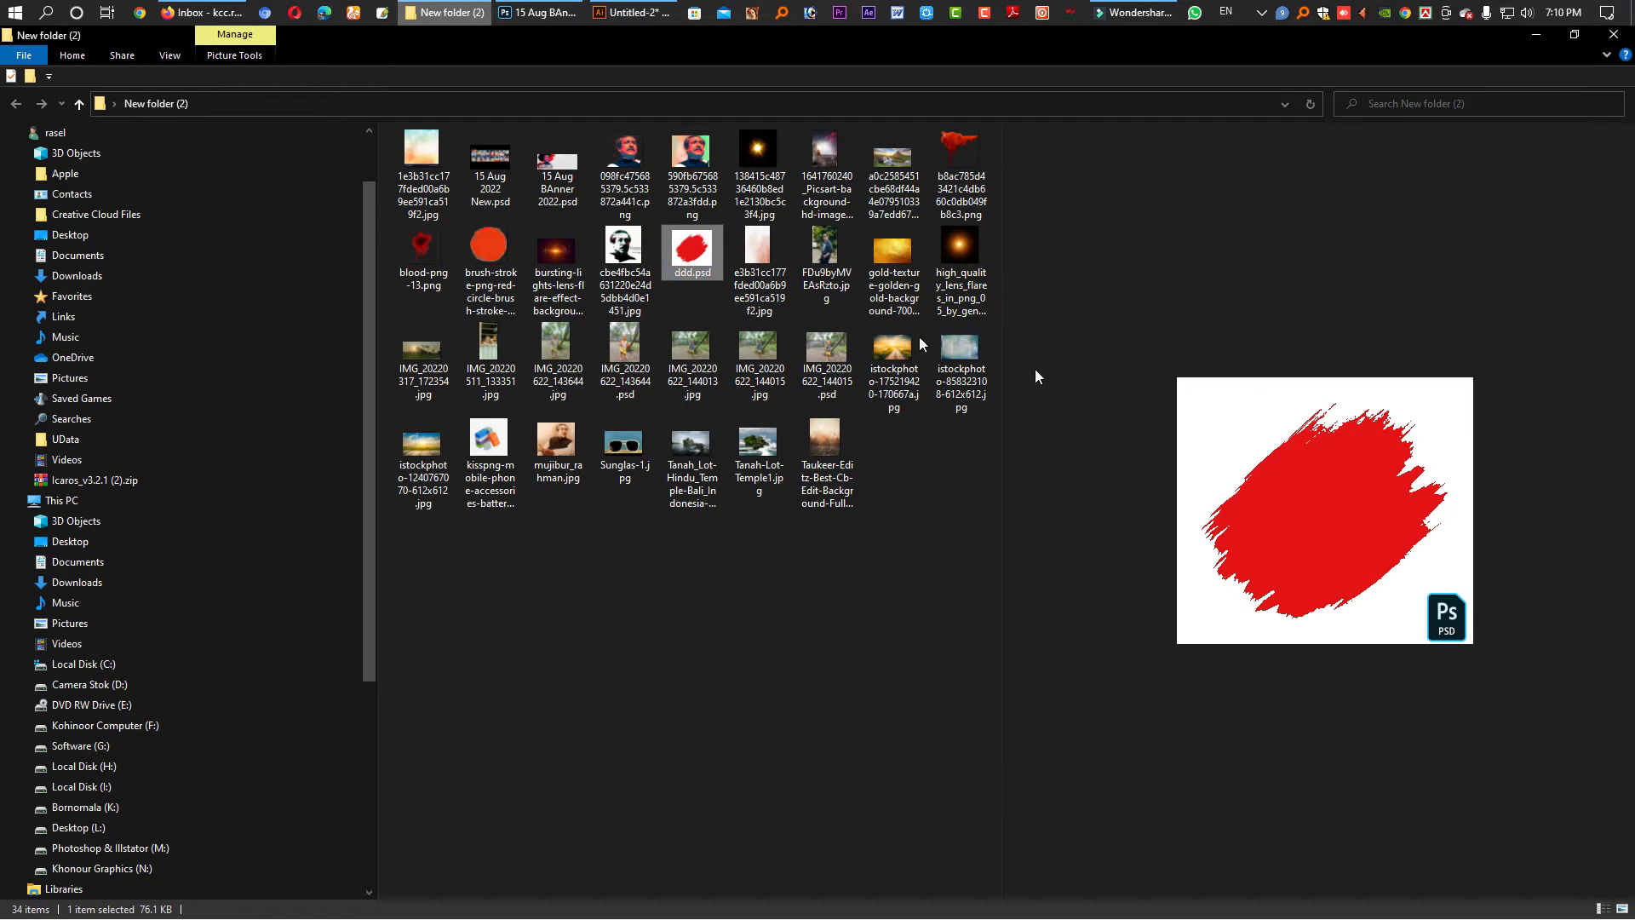
drag(689, 260, 1100, 104)
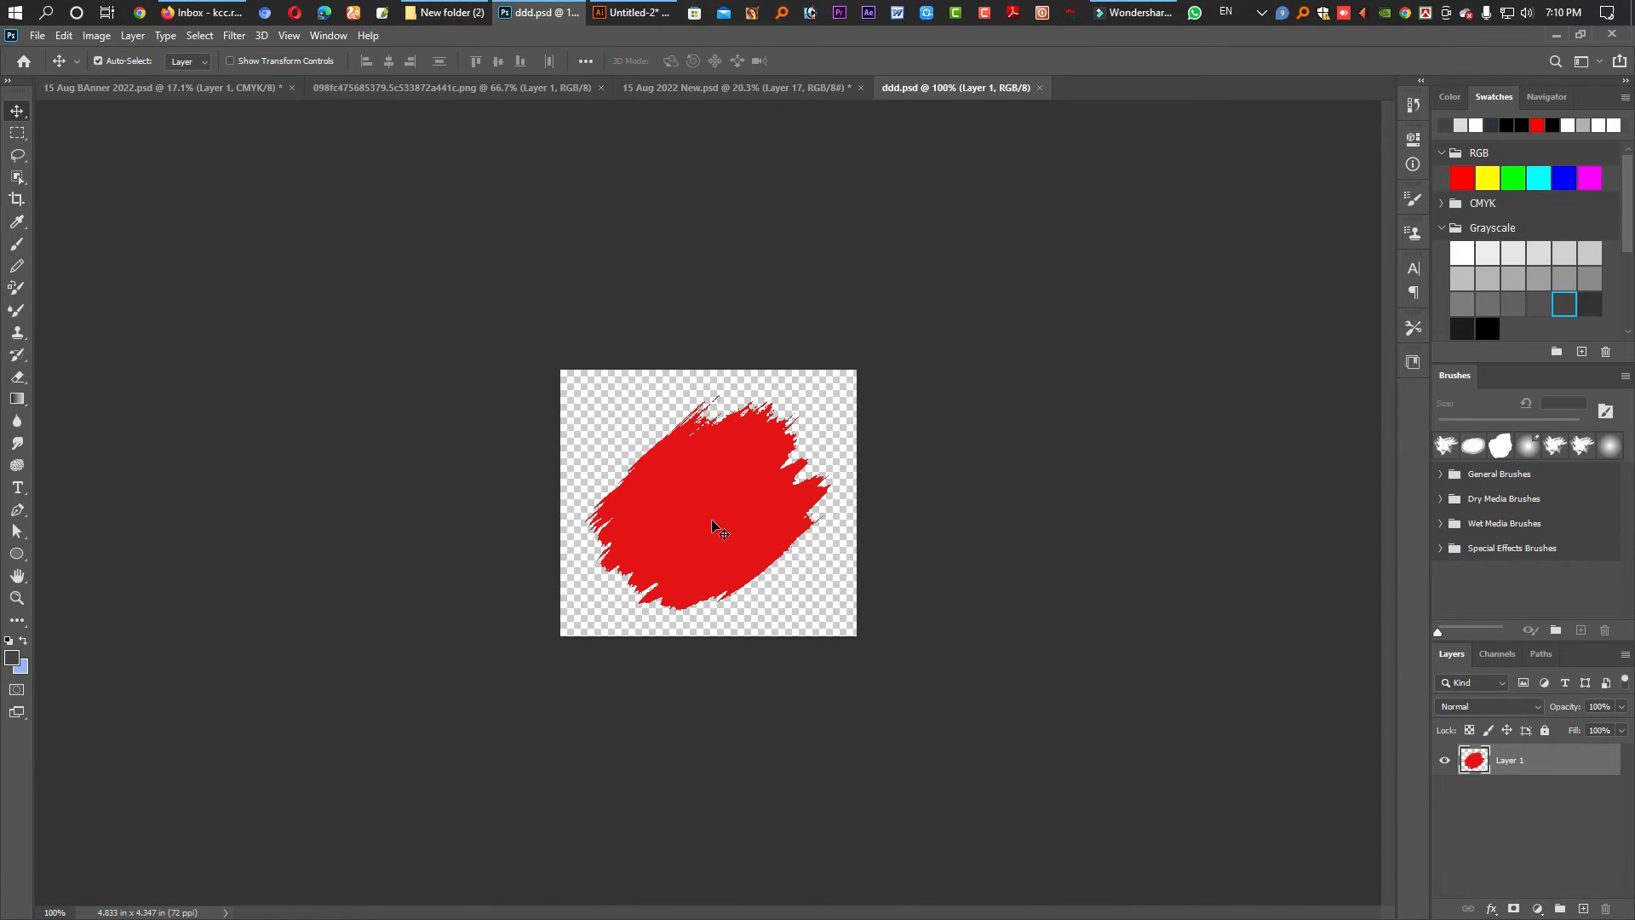
mouse_move(713, 526)
mouse_down()
mouse_move(251, 170)
mouse_move(206, 83)
mouse_move(1127, 540)
mouse_move(923, 540)
mouse_up()
key(ctrl+t)
key(Return)
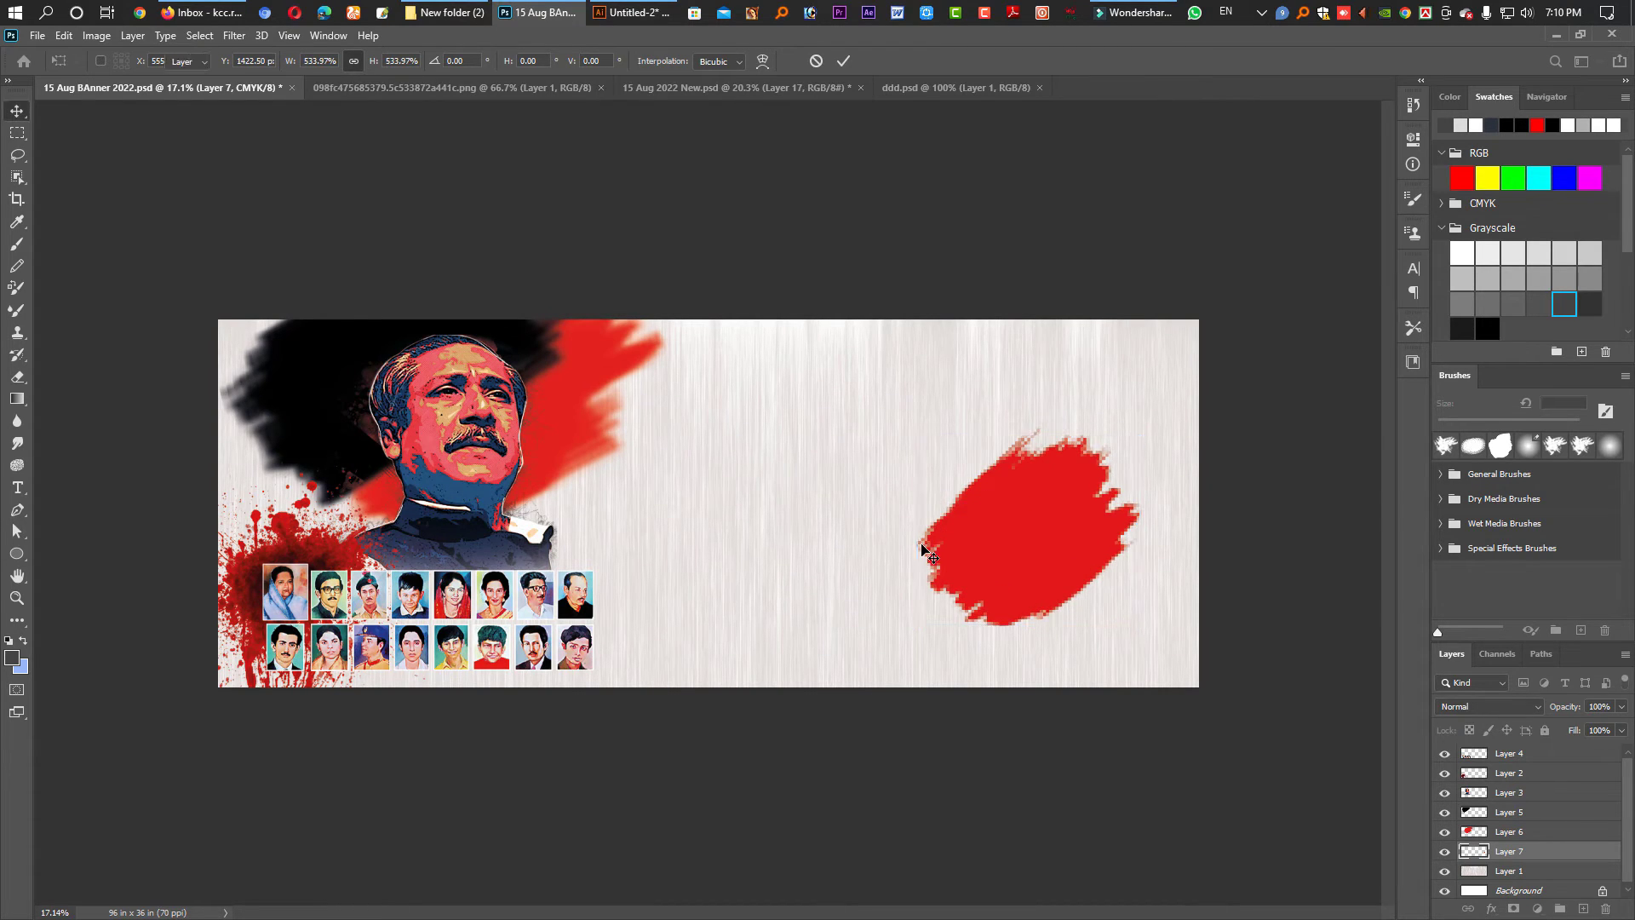
drag(1054, 555, 1090, 557)
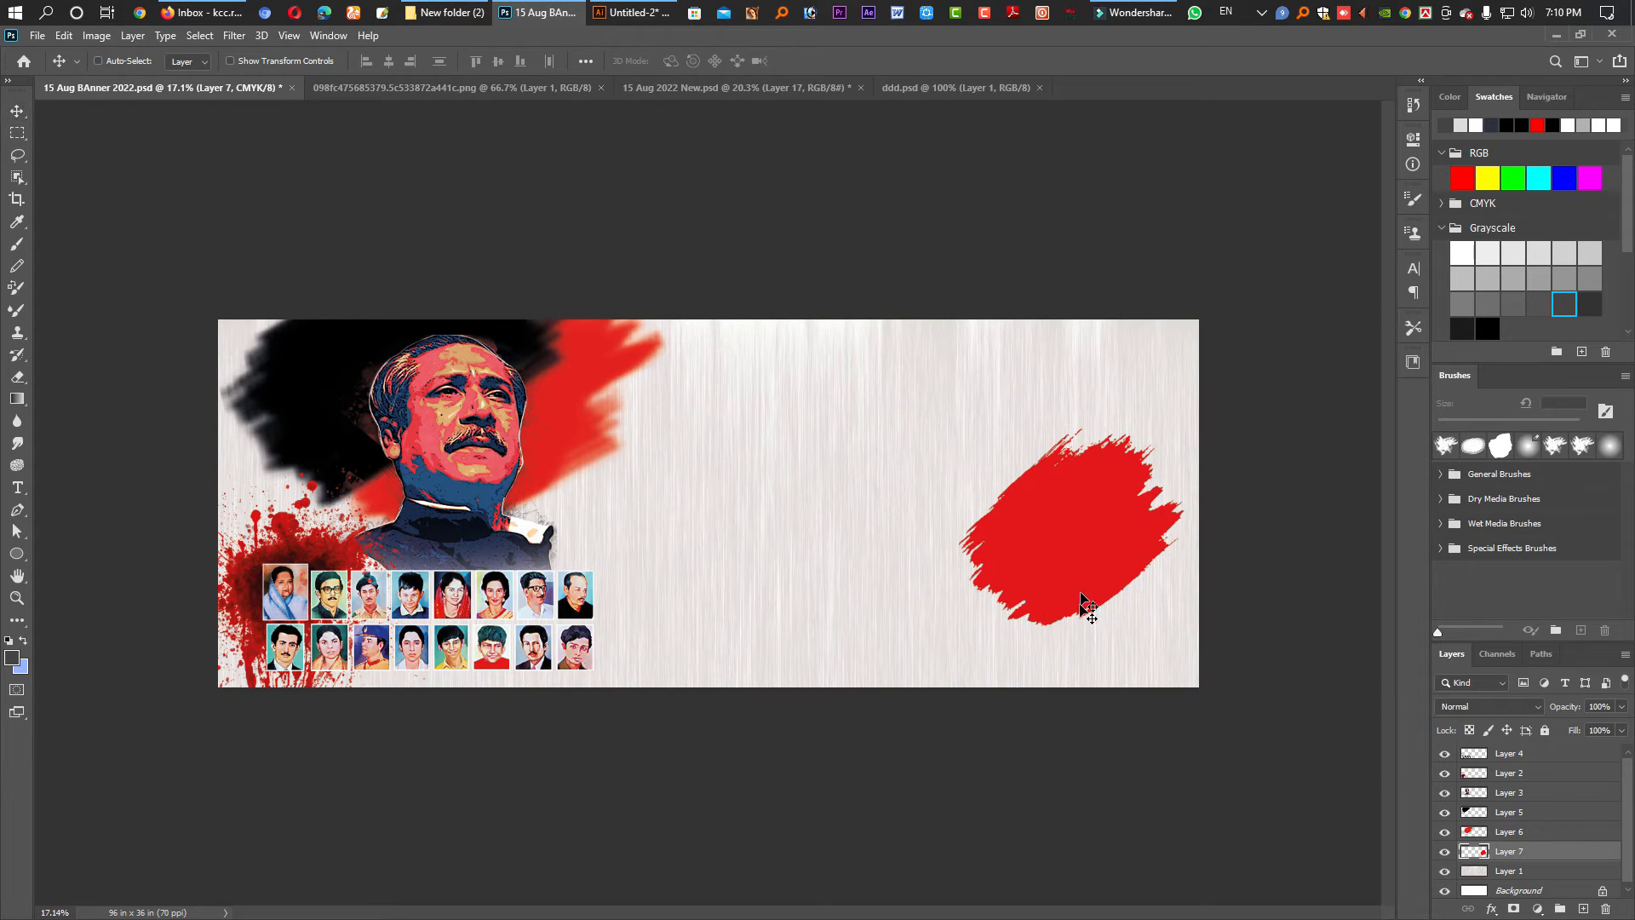
key(ctrl+t)
drag(1071, 624, 1083, 605)
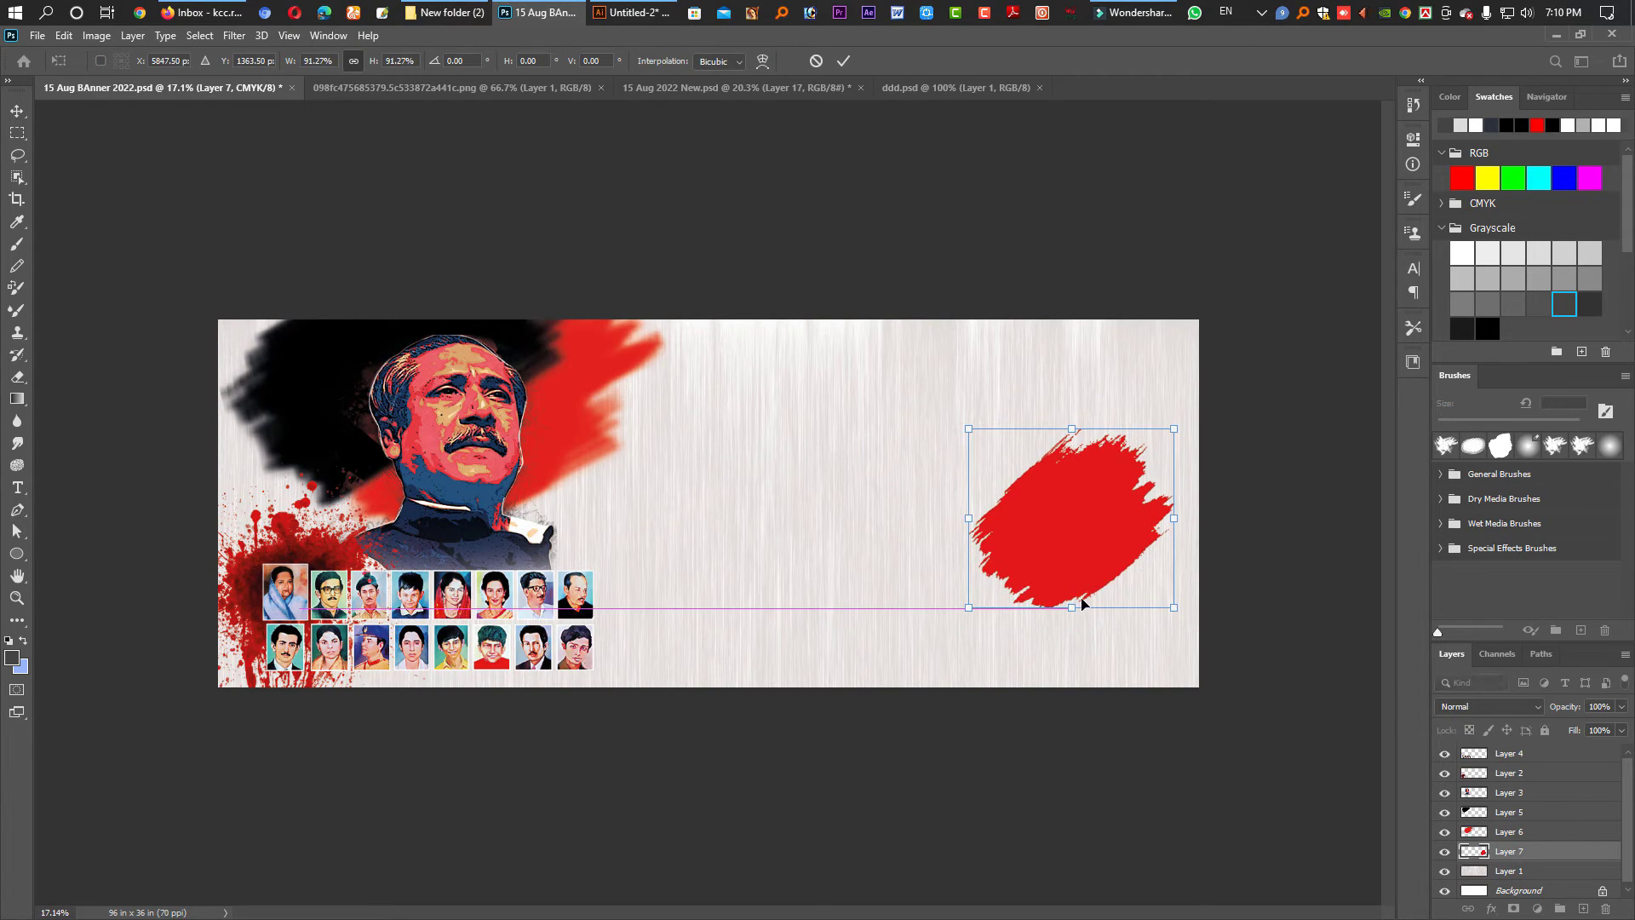
key(Return)
drag(1110, 548, 1134, 495)
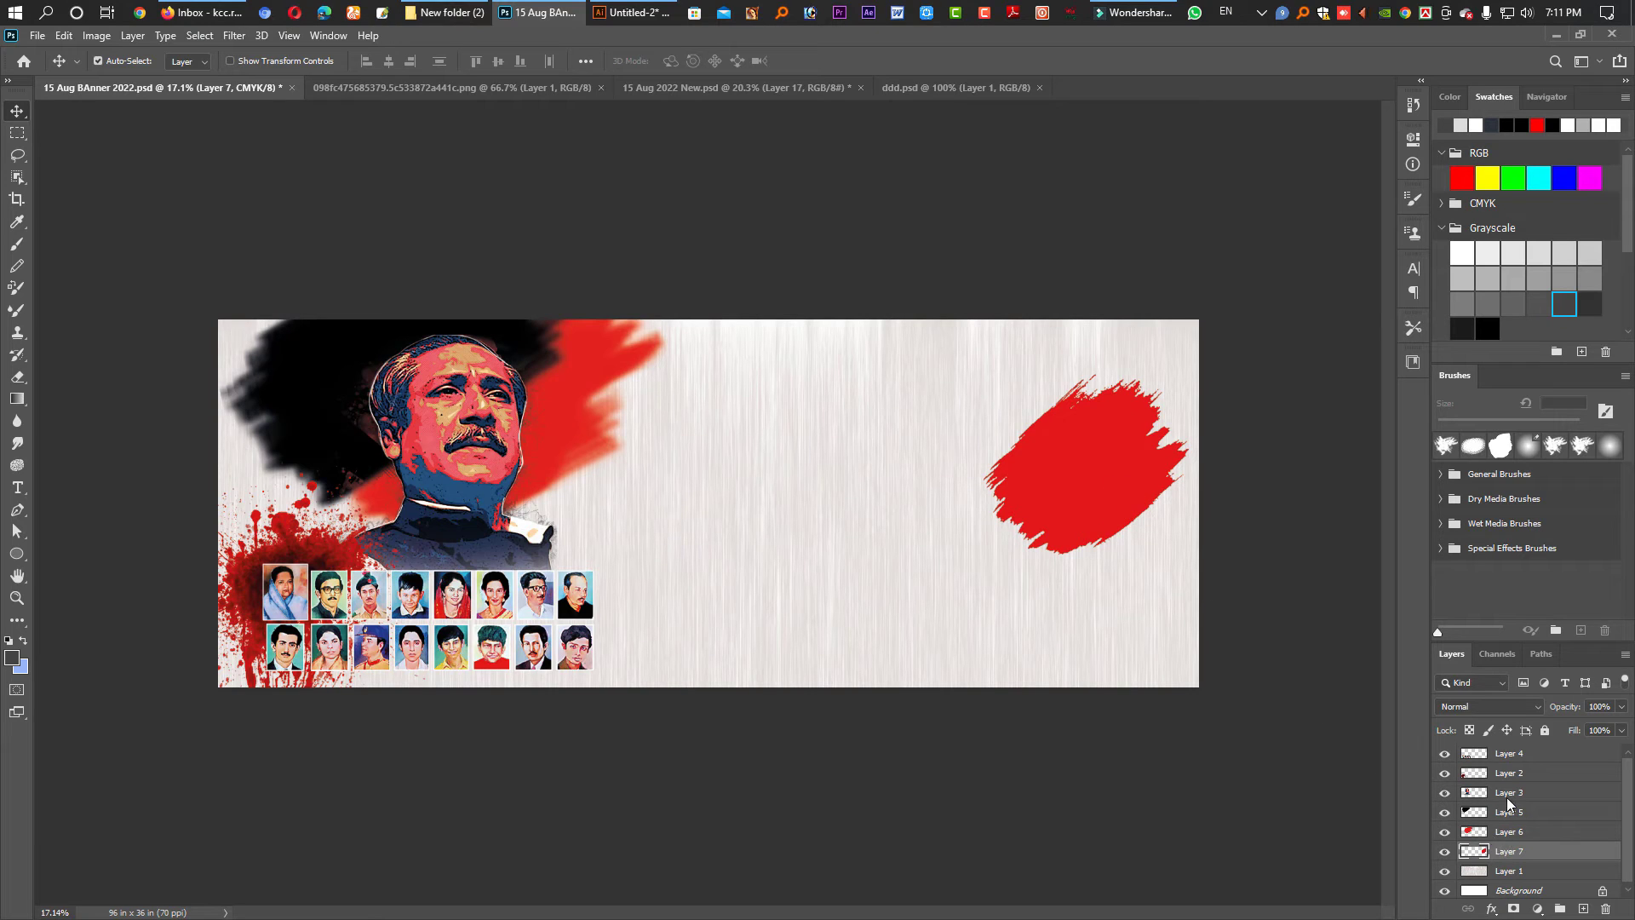
- Fill the right-side stroke dark grey and duplicate it as Layer 7 copy
ctrl+click(1476, 857)
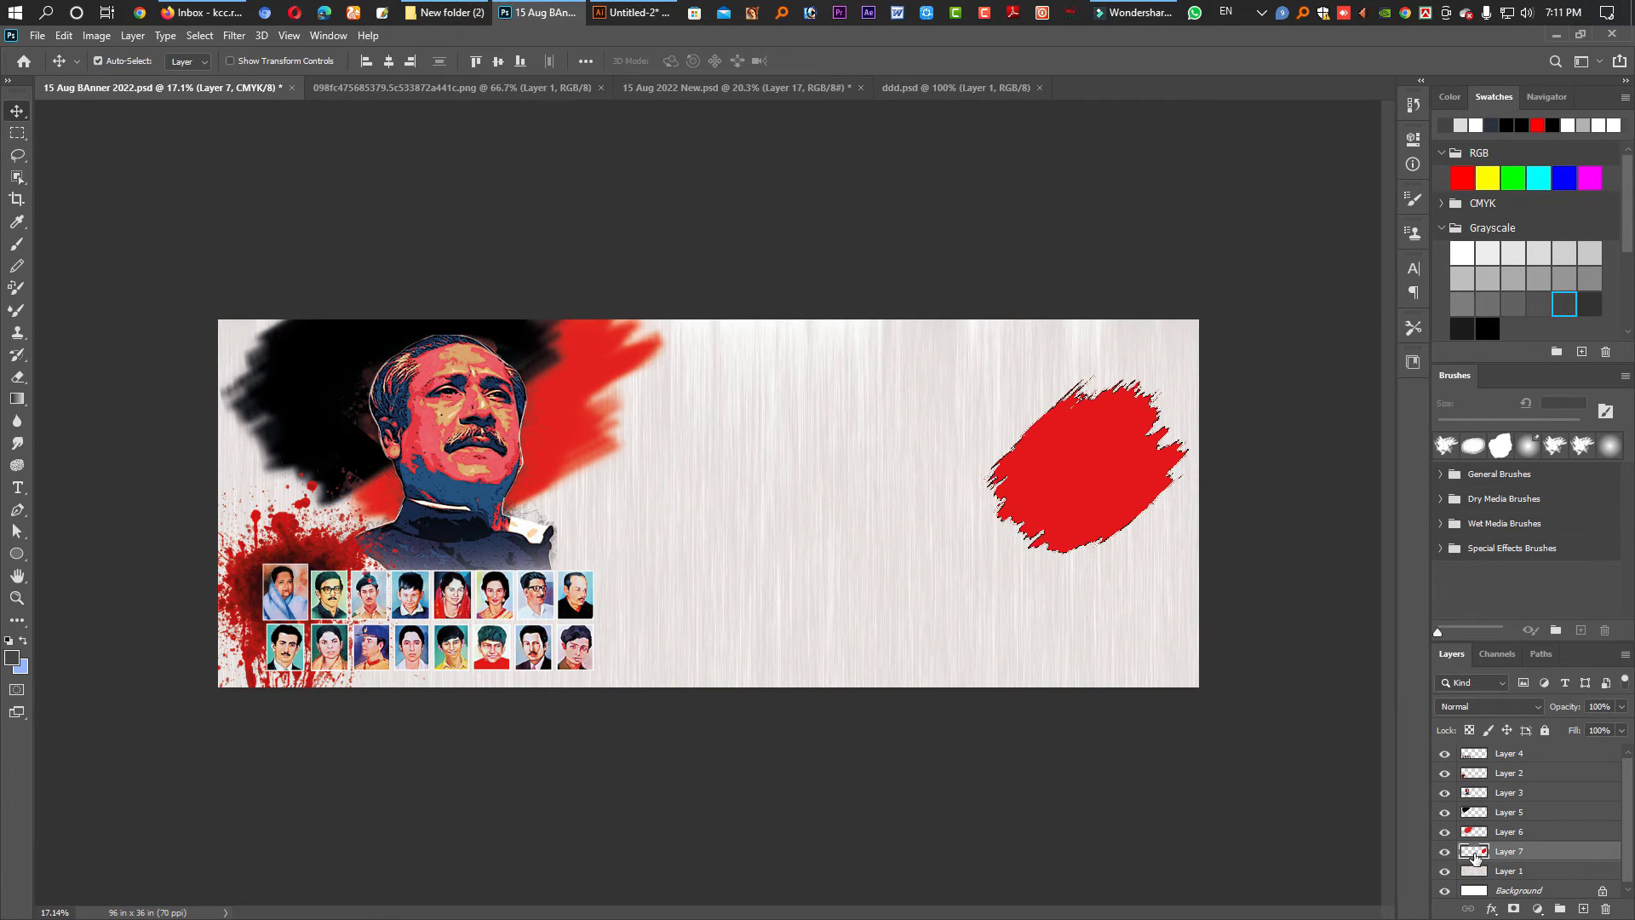
key(alt+BackSpace)
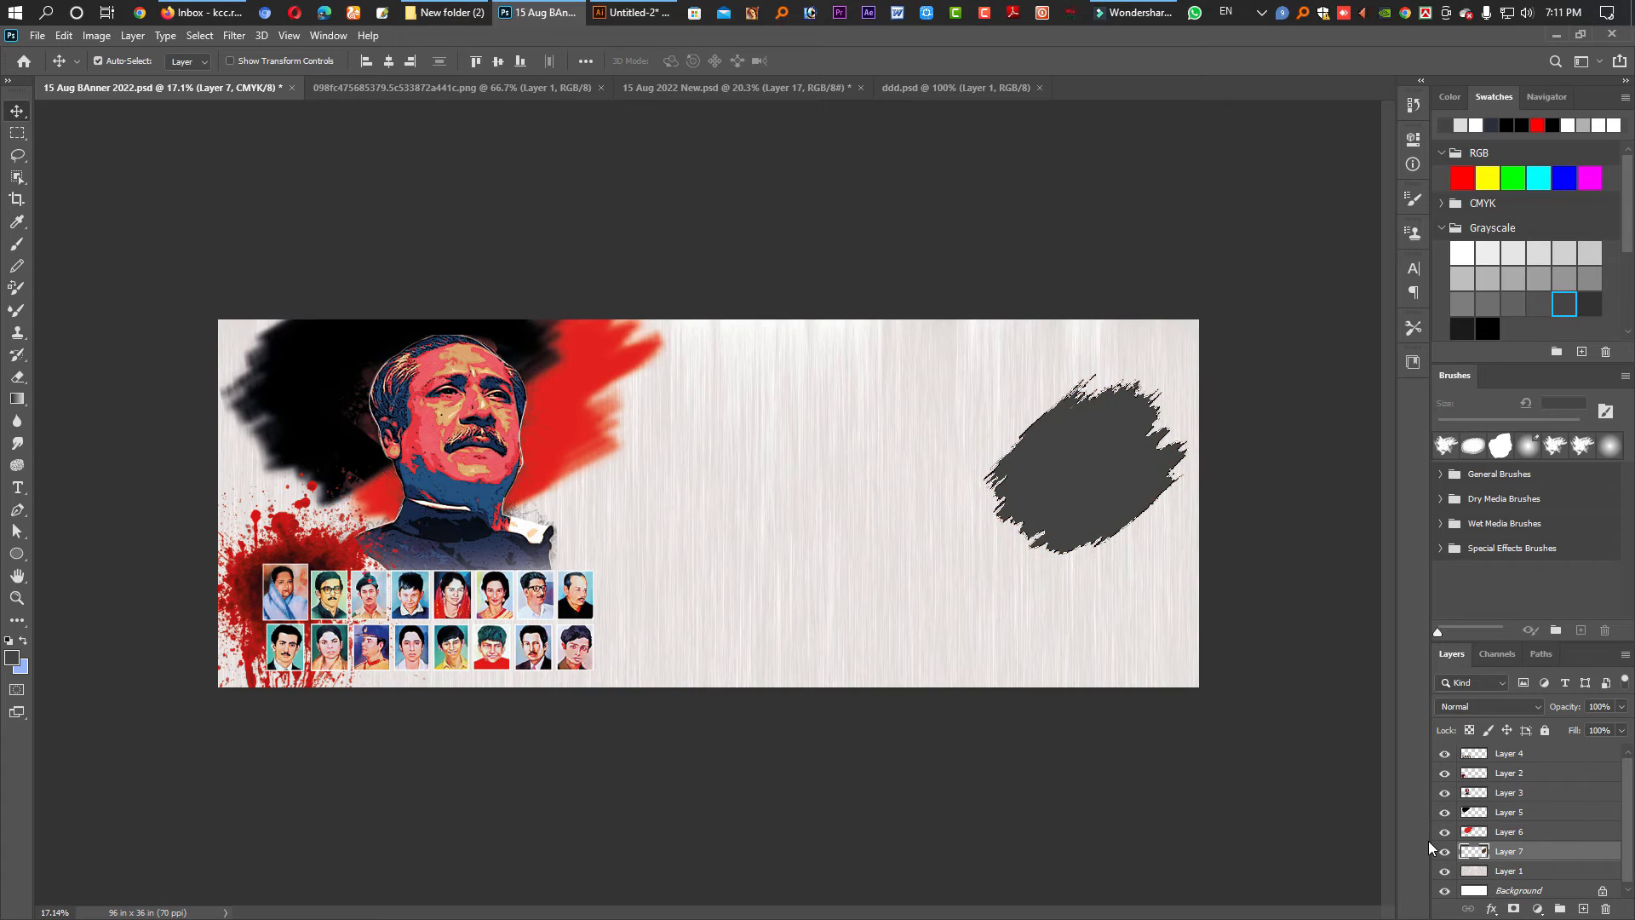
key(ctrl)
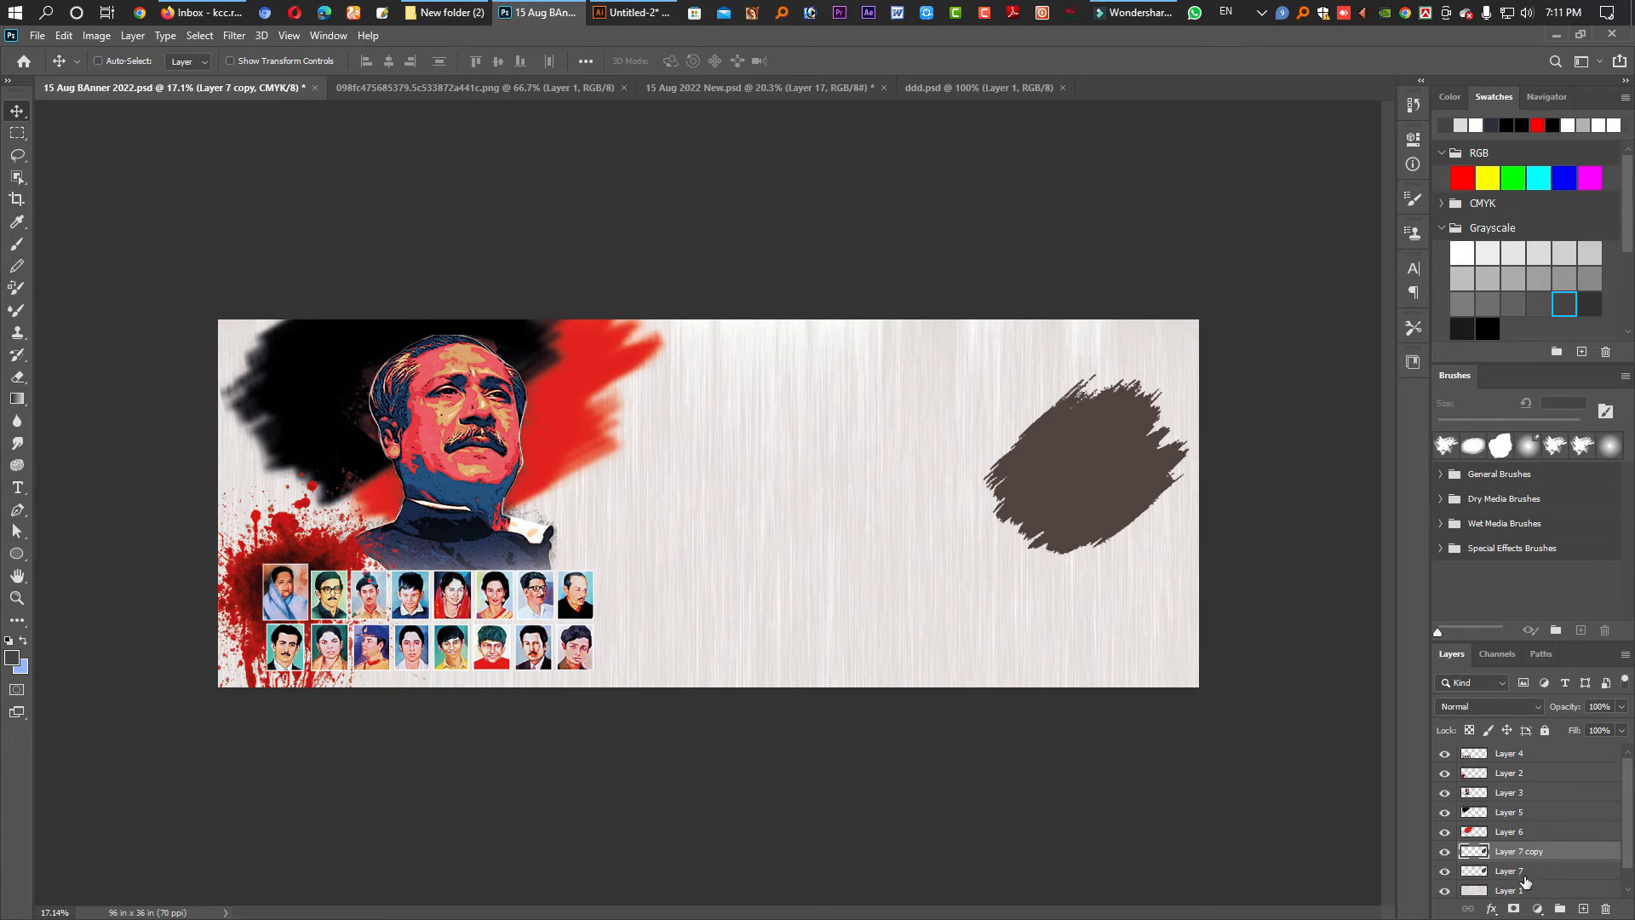
key(ctrl+j)
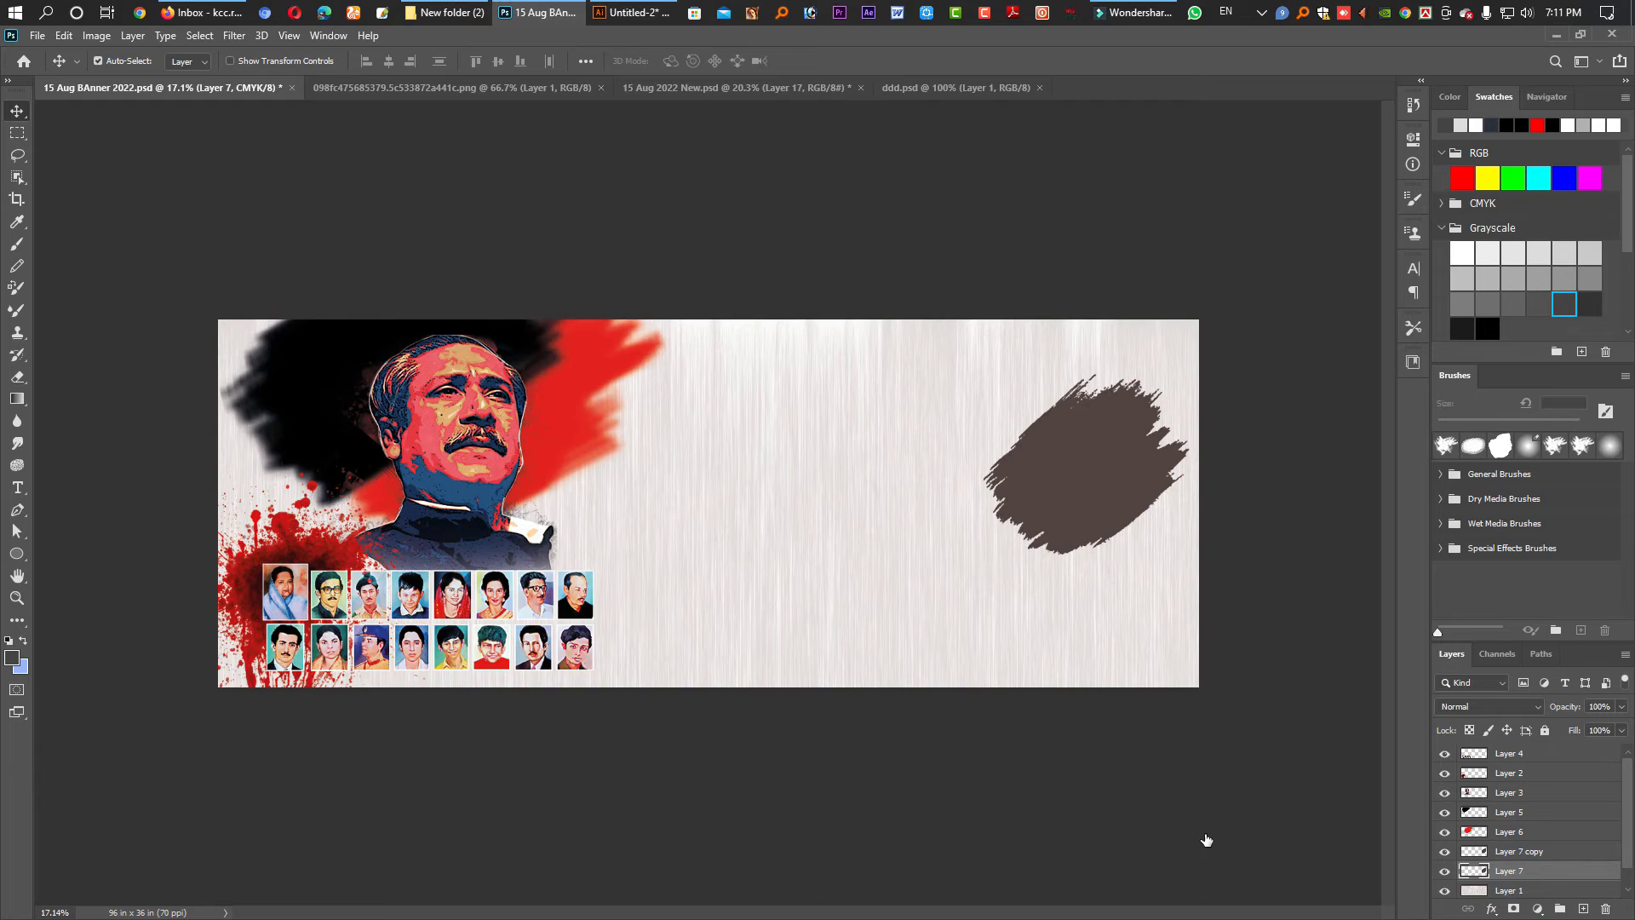
key(ctrl+t)
- Flip the back stroke horizontally, enlarge it to about 113%, and set its opacity to 40%
right_click(1085, 493)
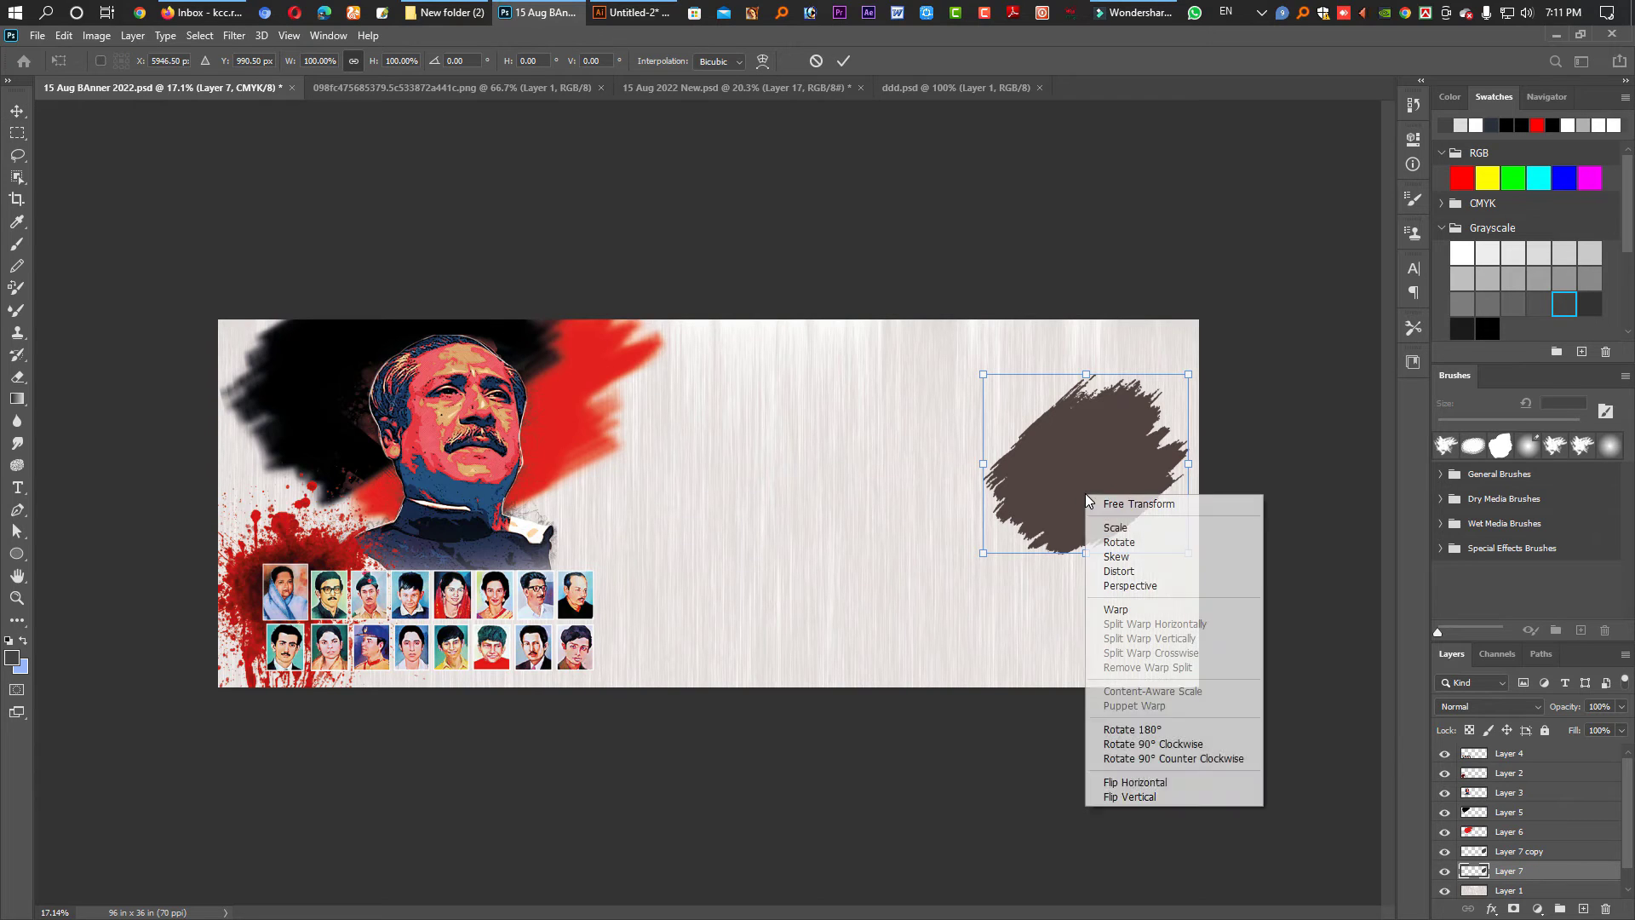
click(1149, 783)
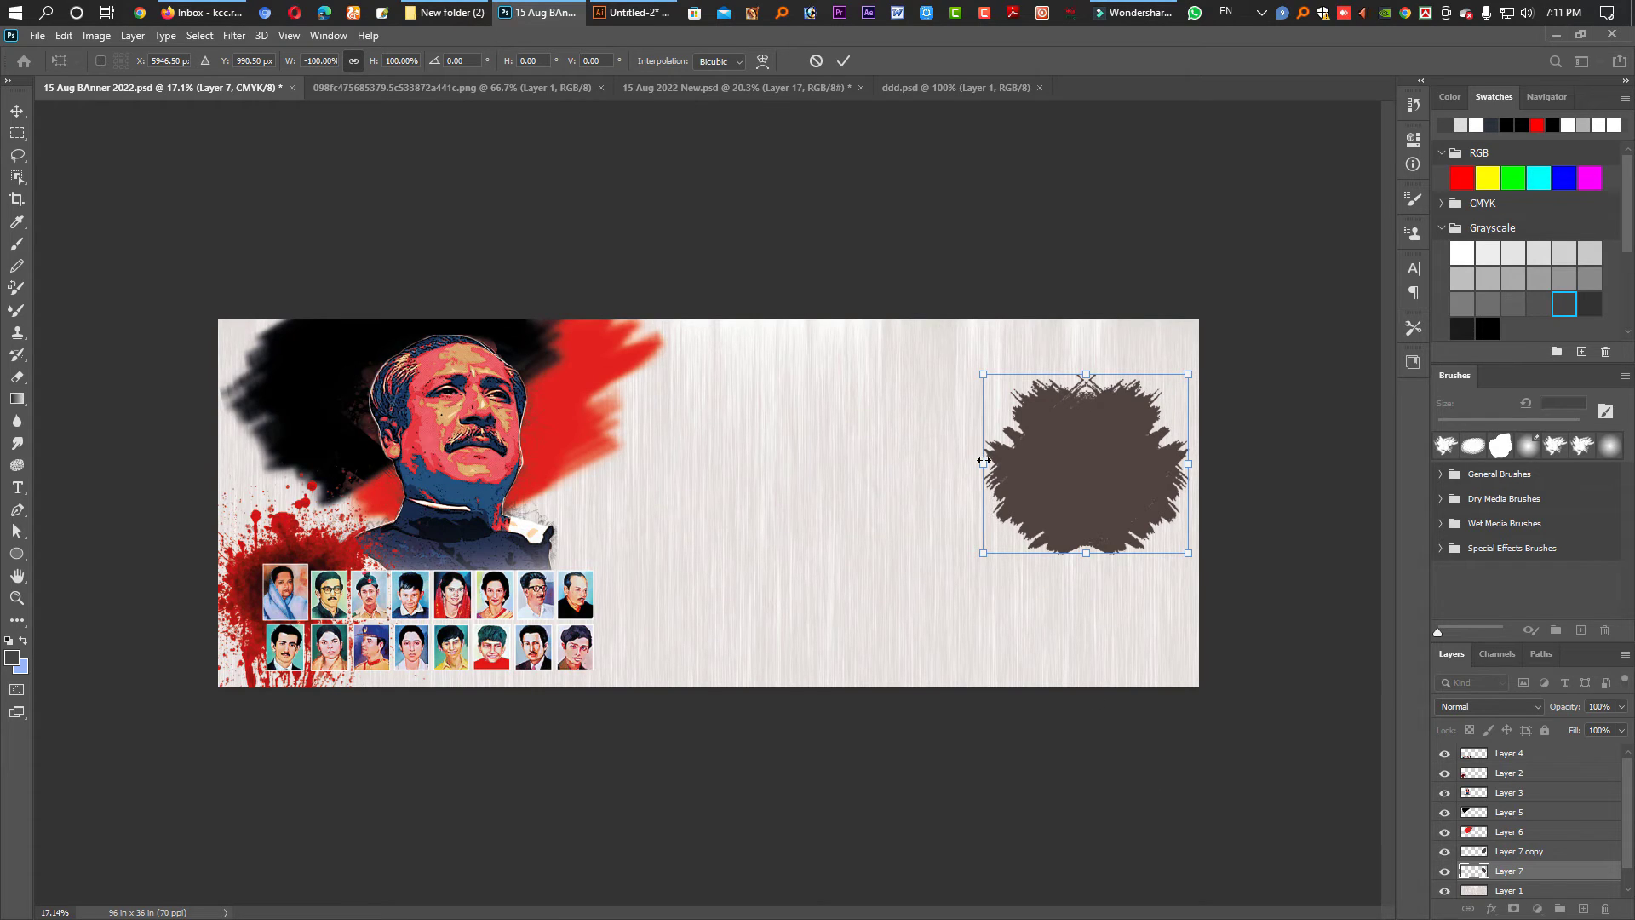
mouse_move(984, 460)
mouse_down()
mouse_move(961, 443)
mouse_move(956, 461)
mouse_up()
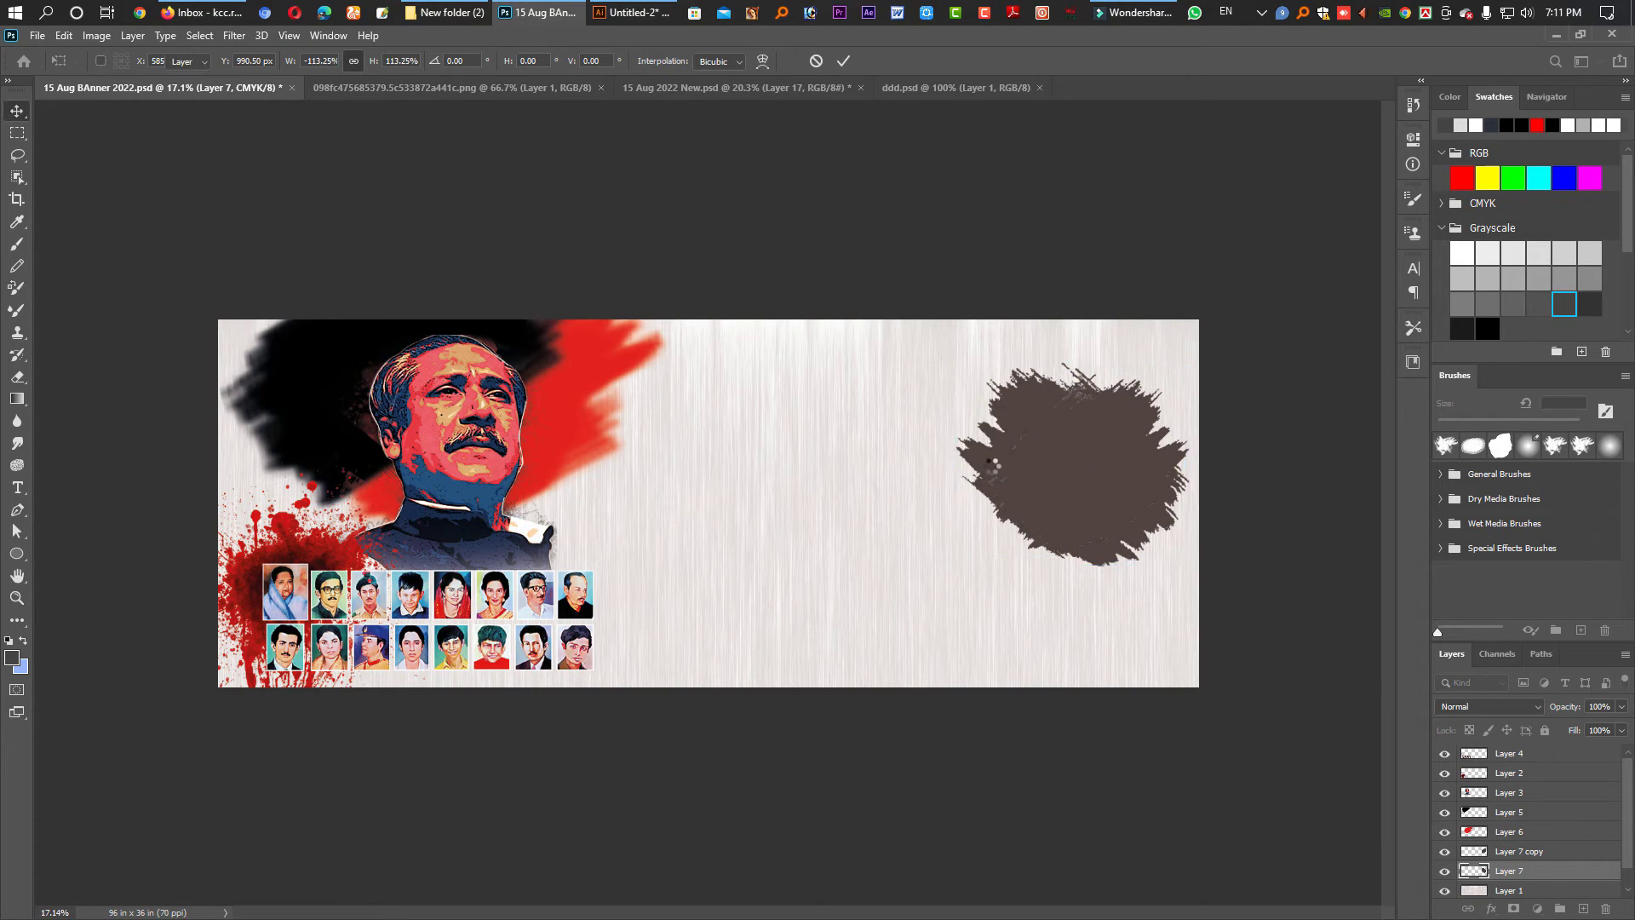
key(Return)
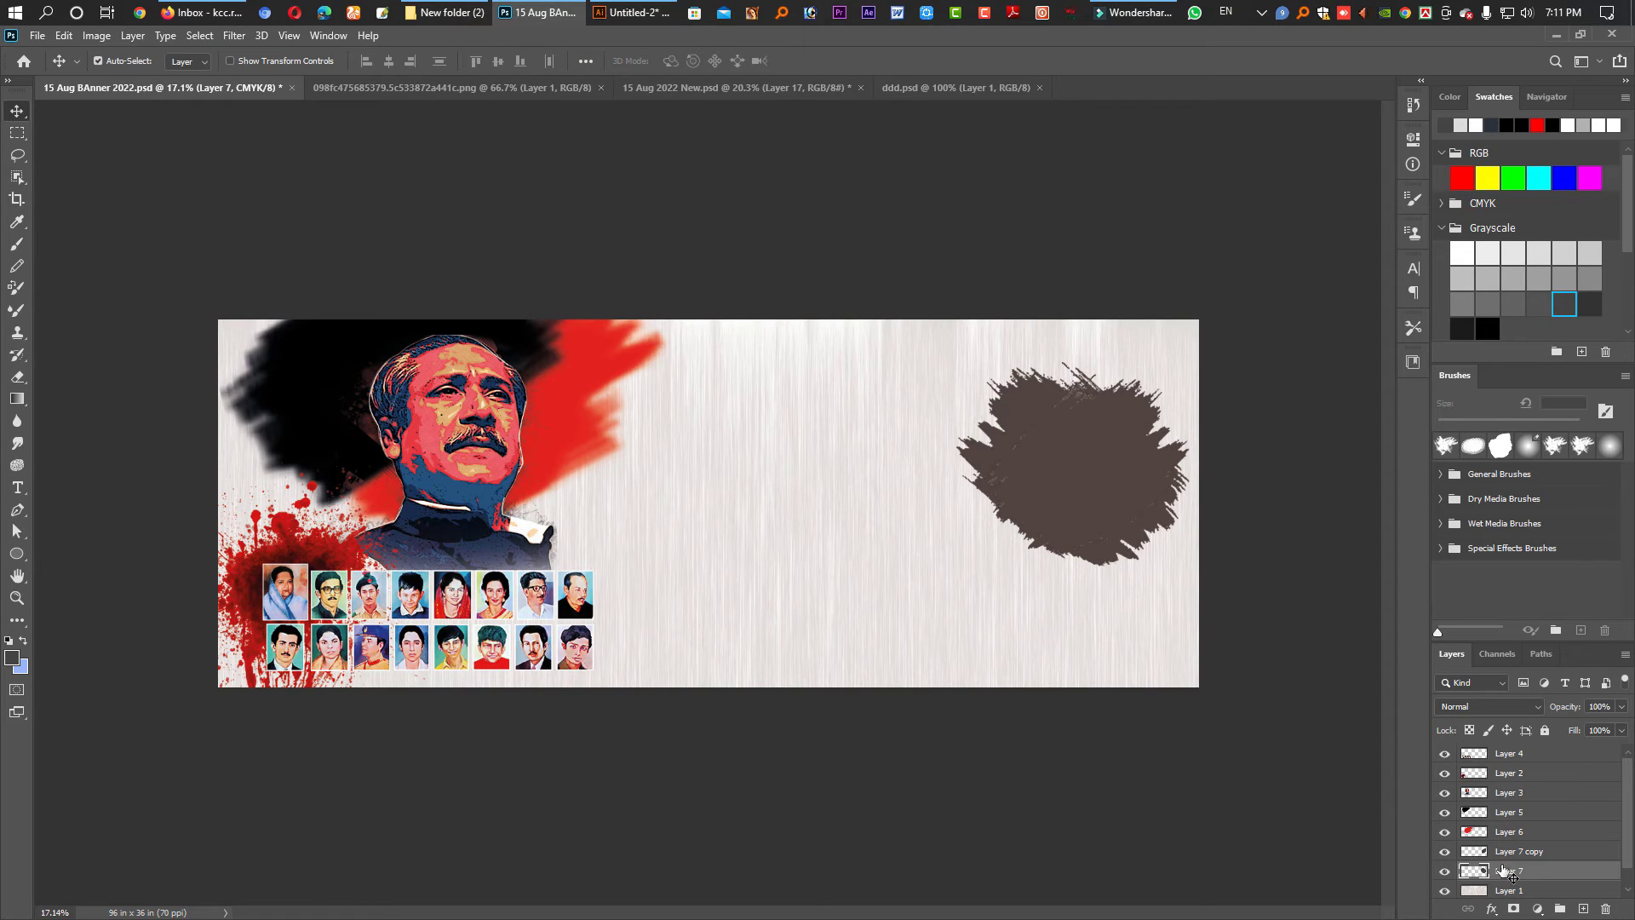
key(2)
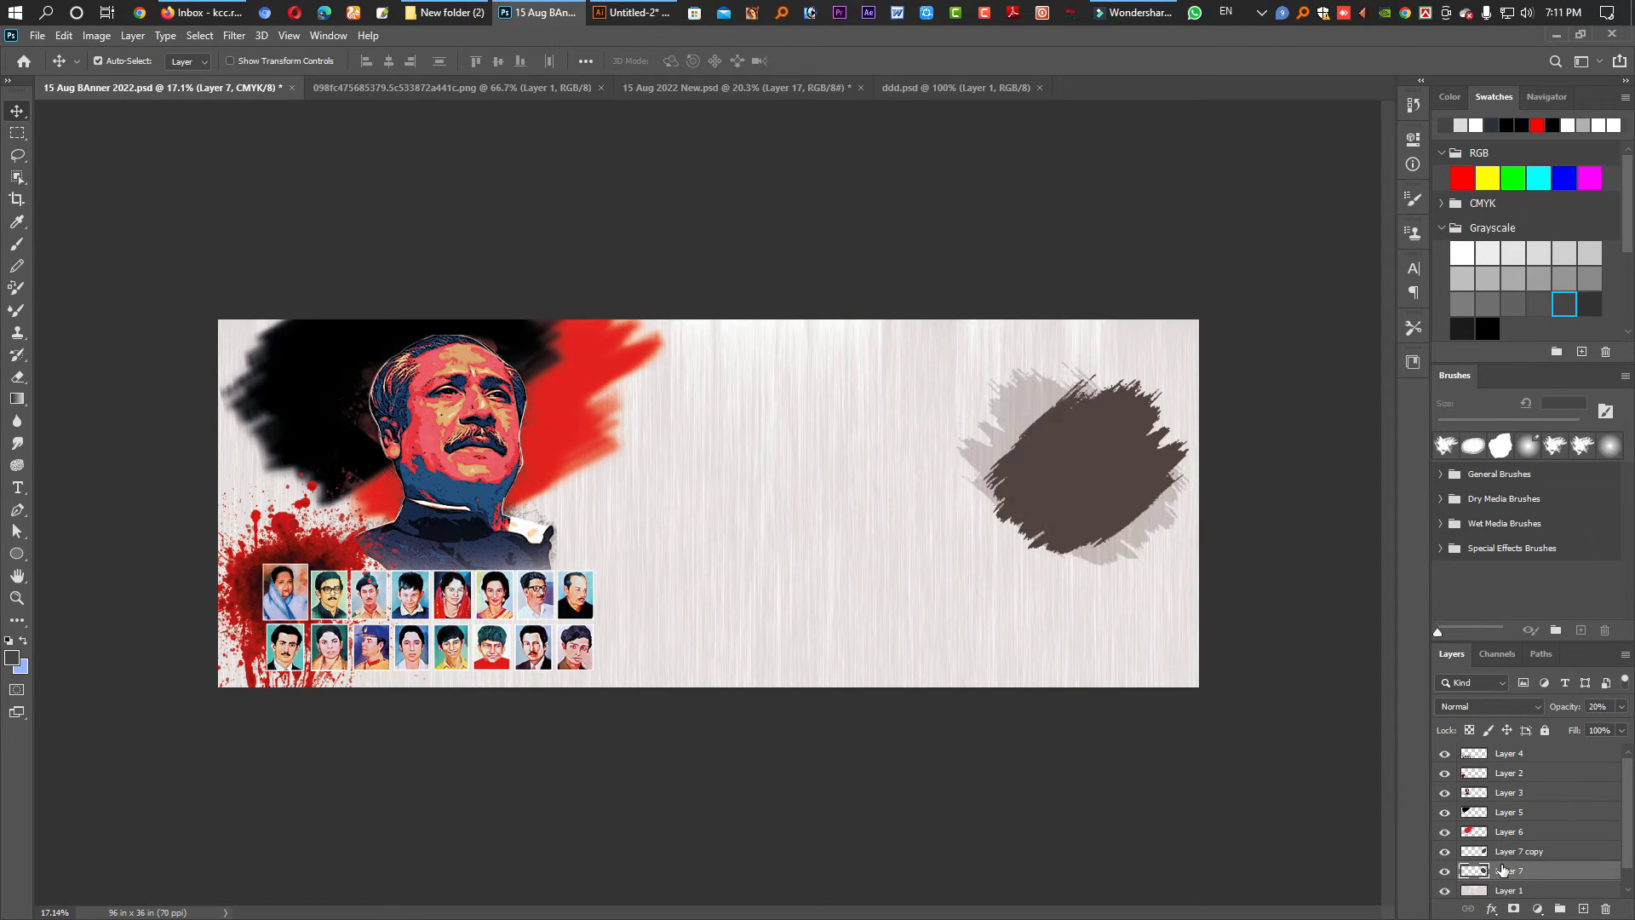
key(4)
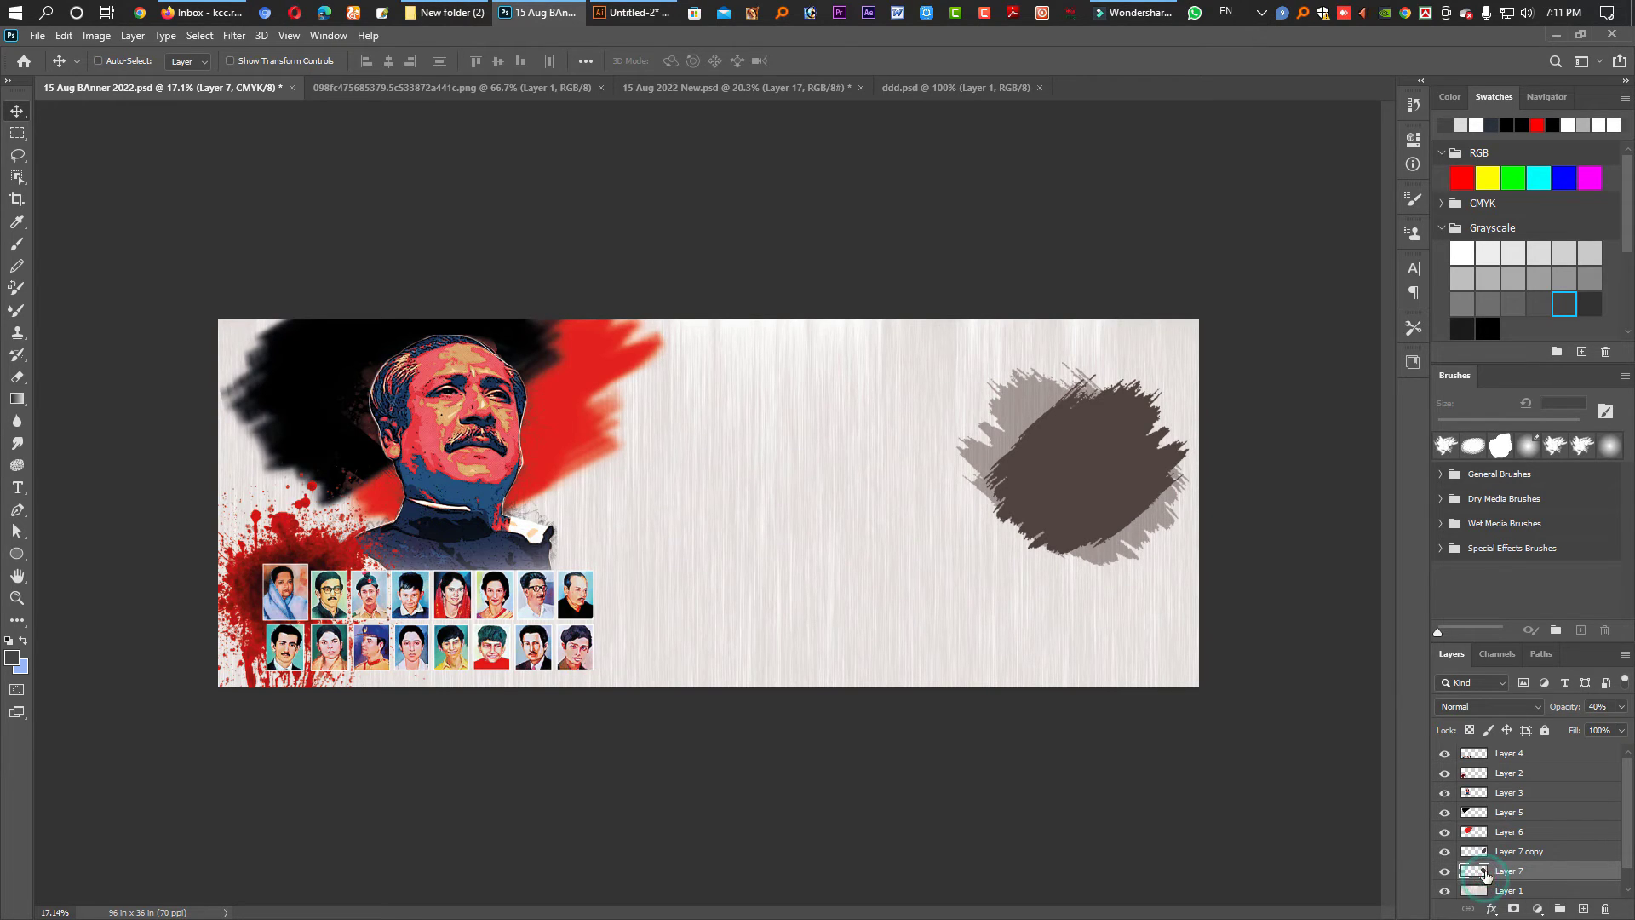
- Fill the front stroke copy with dark grey
ctrl+click(1484, 877)
ctrl+click(1477, 874)
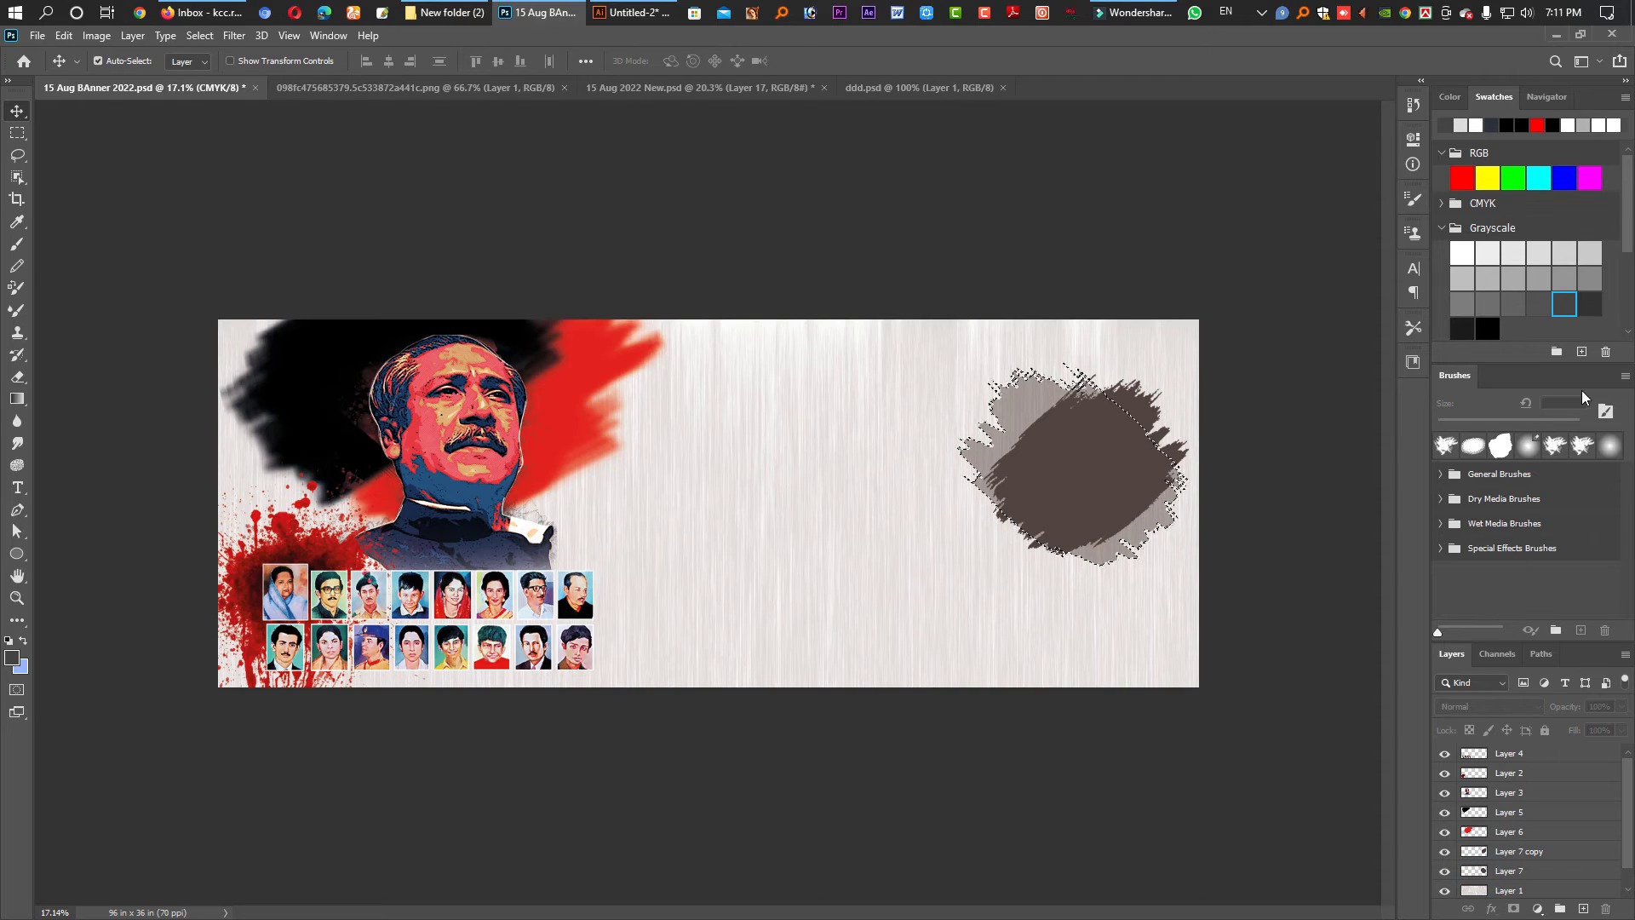
click(1492, 327)
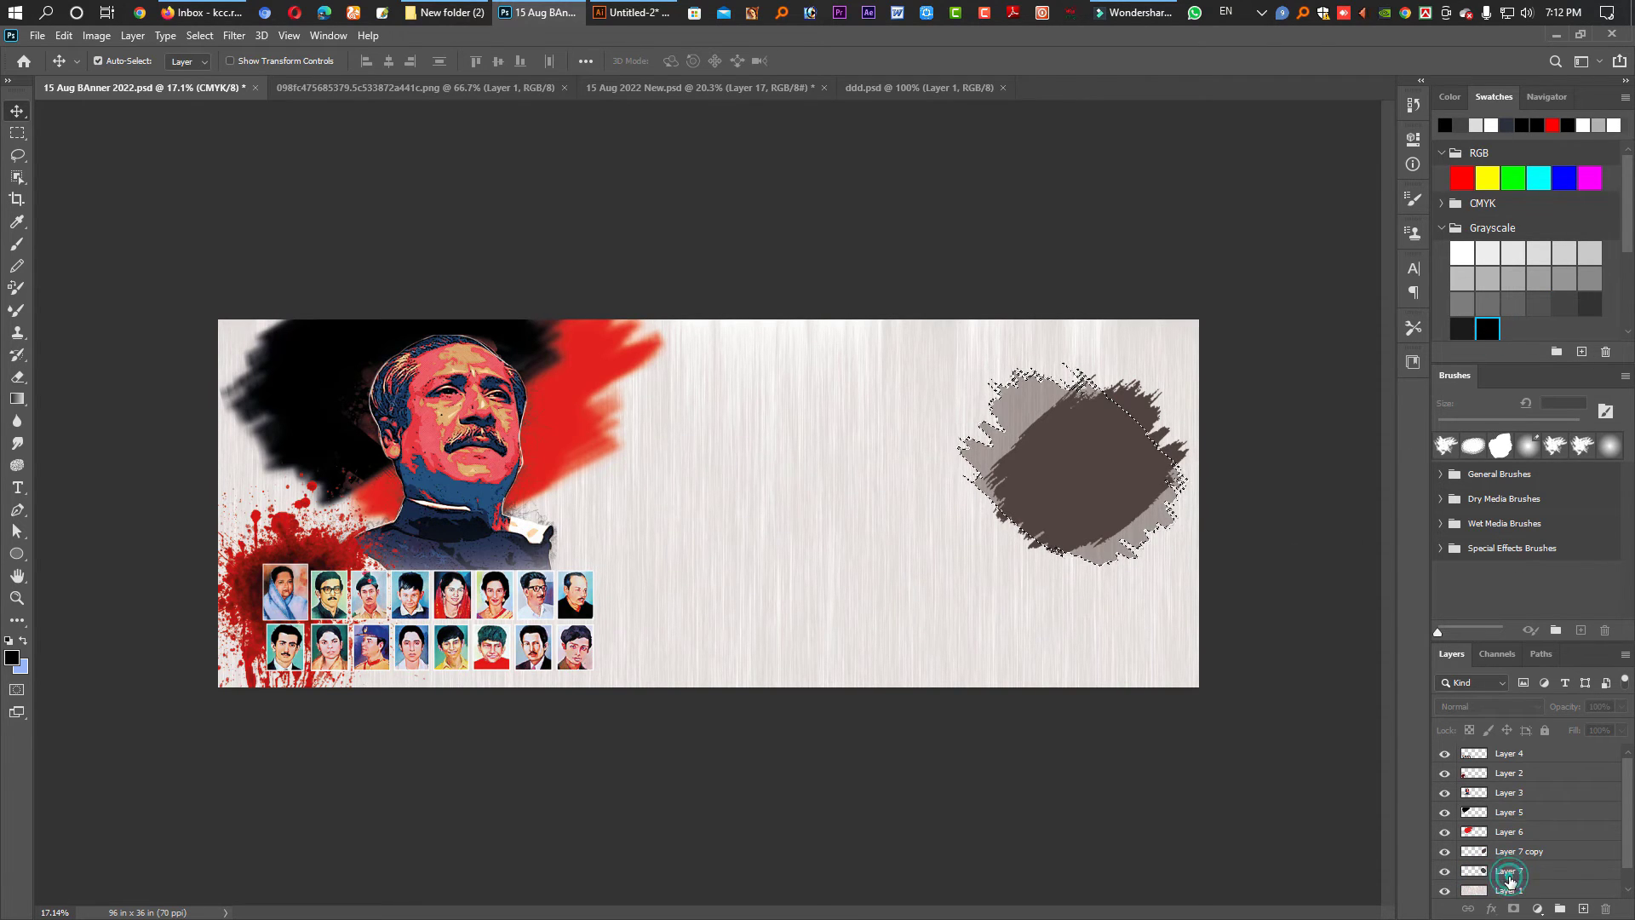
click(1504, 875)
key(ctrl+d)
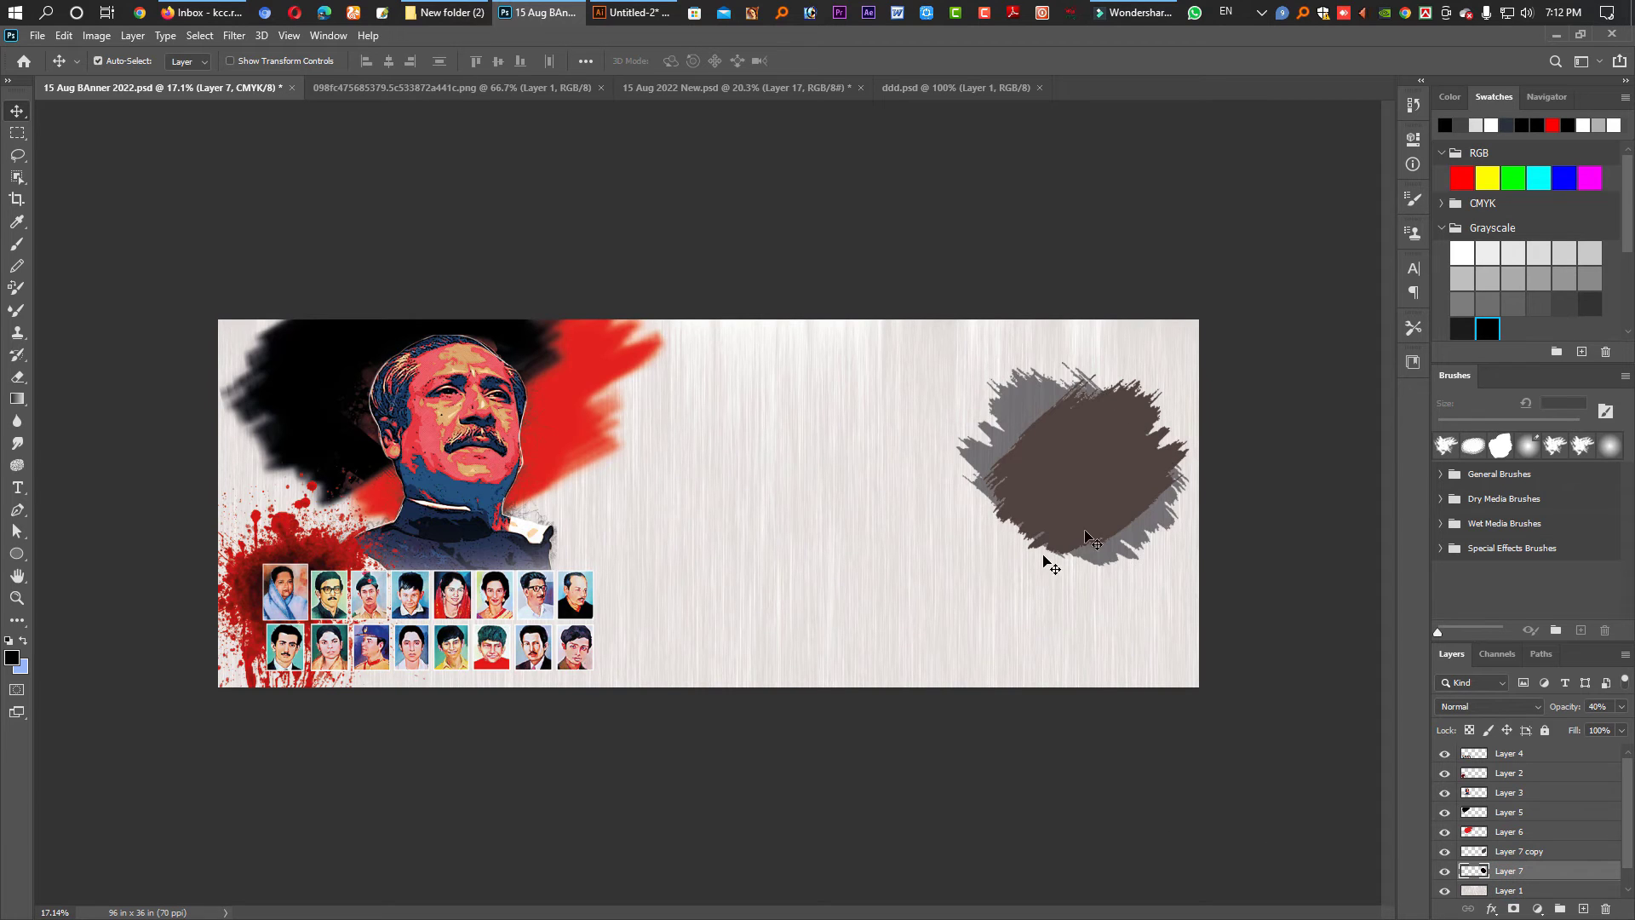
click(1512, 850)
ctrl+click(1483, 858)
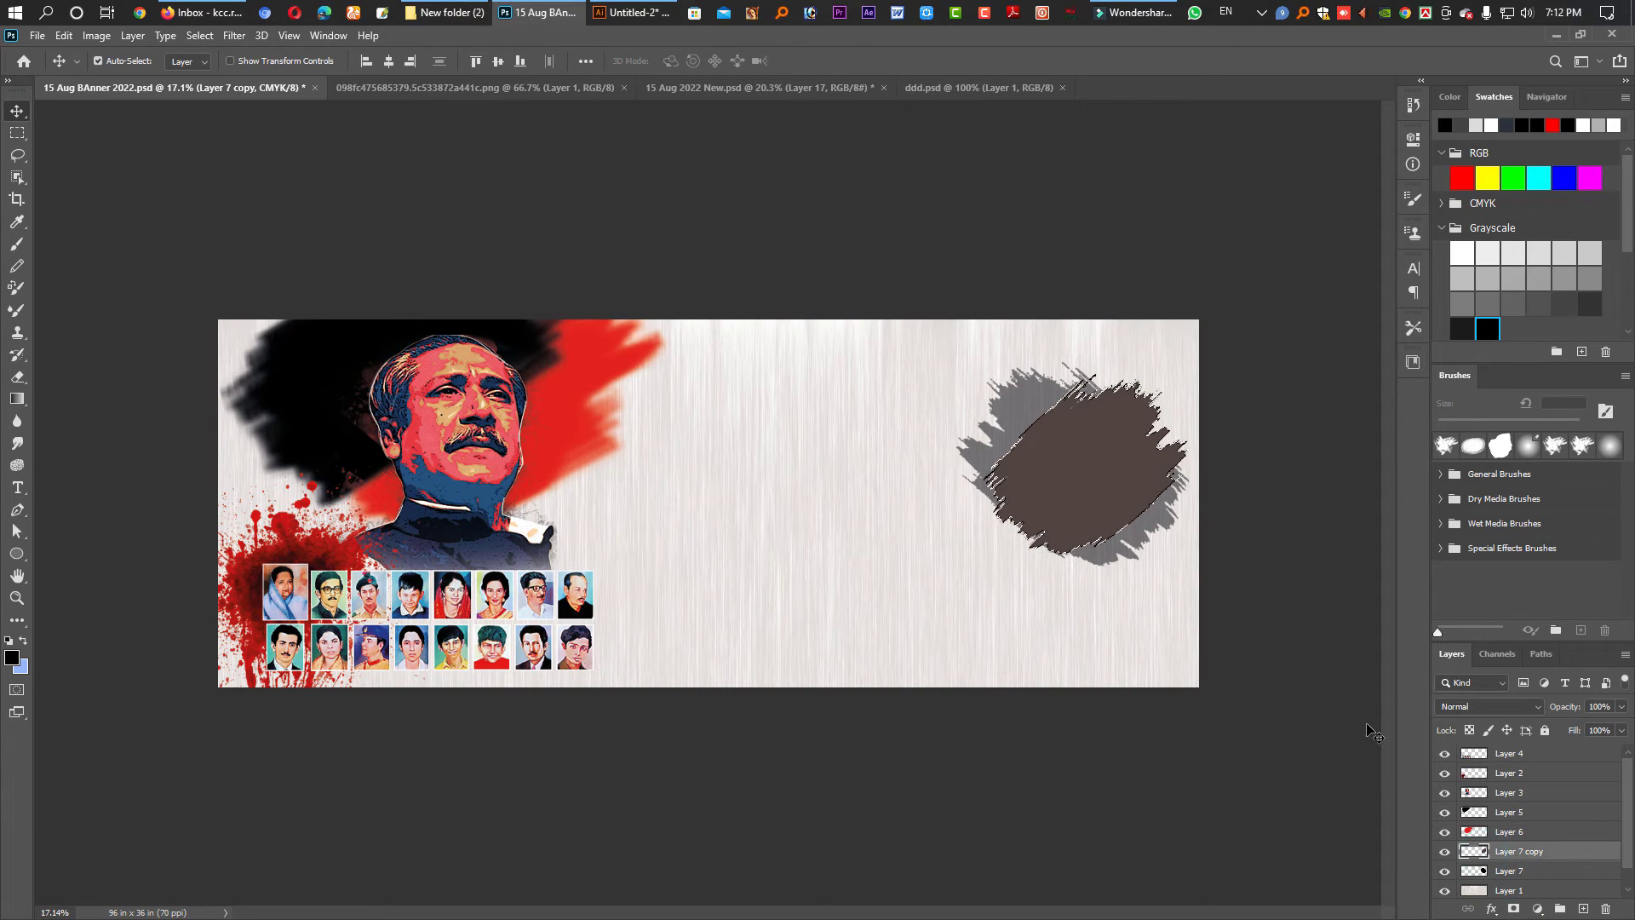
click(1513, 278)
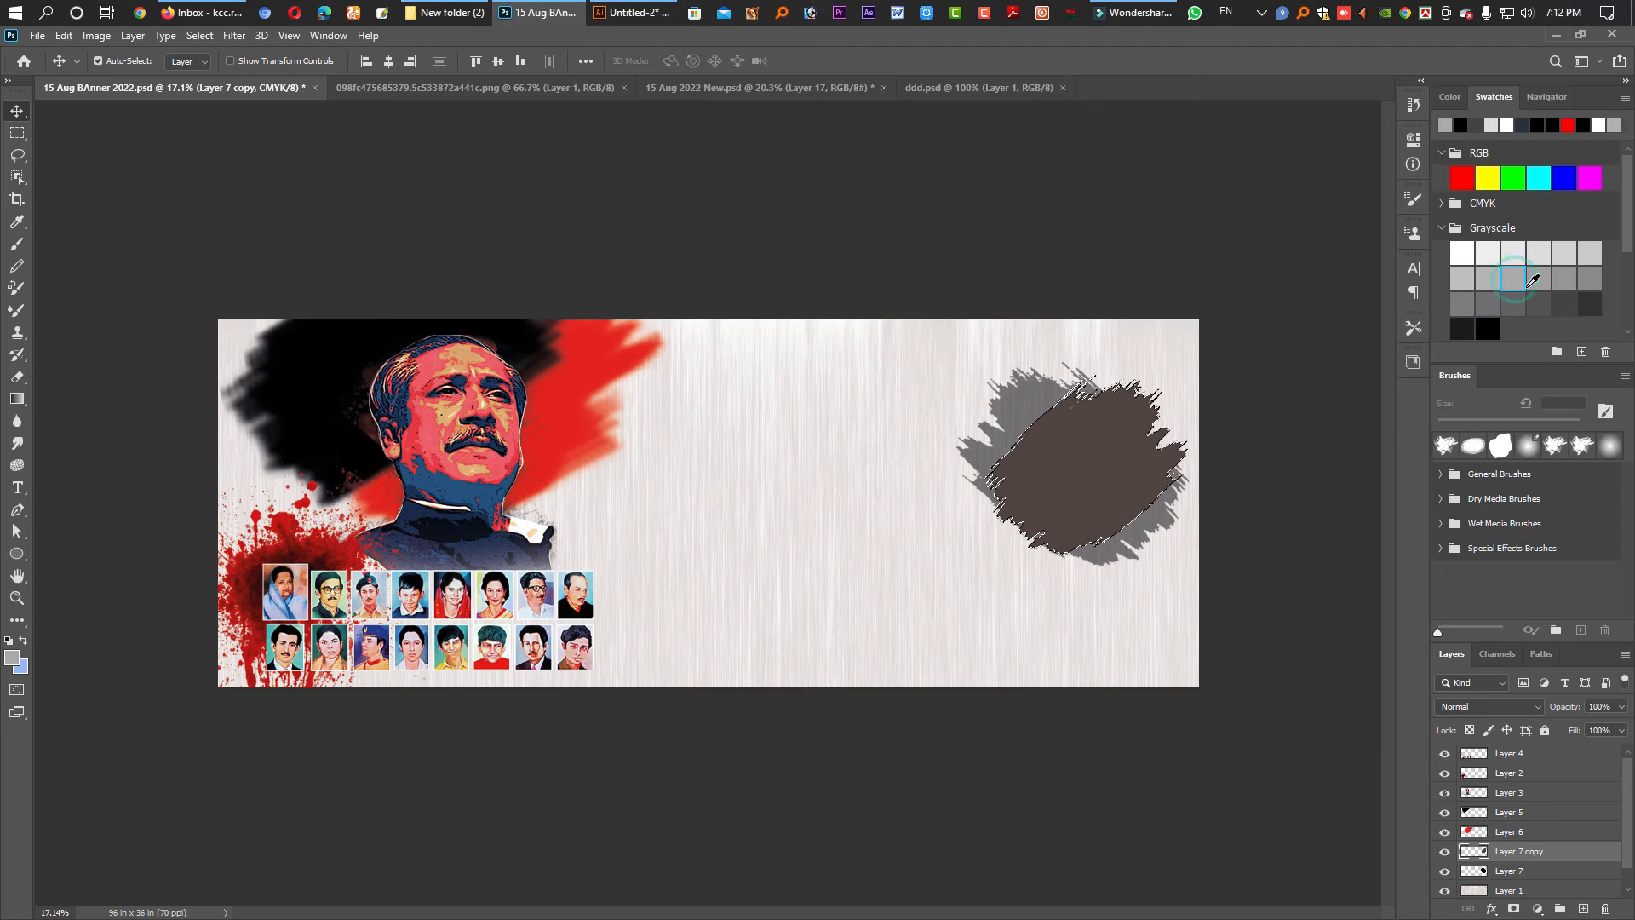
click(1566, 308)
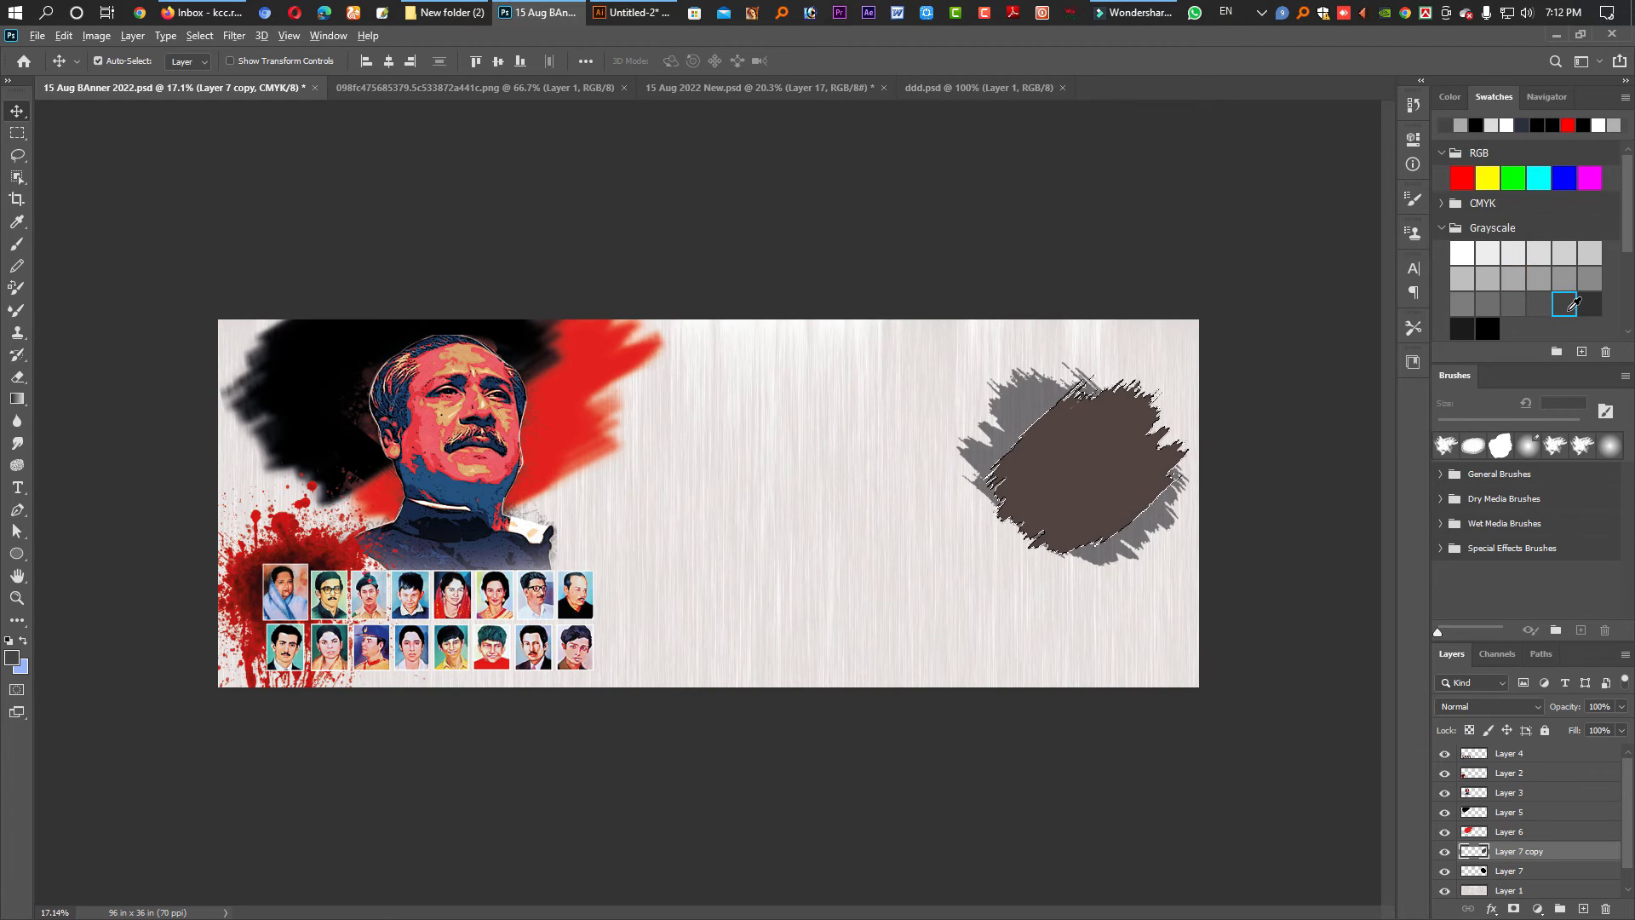
key(alt+BackSpace)
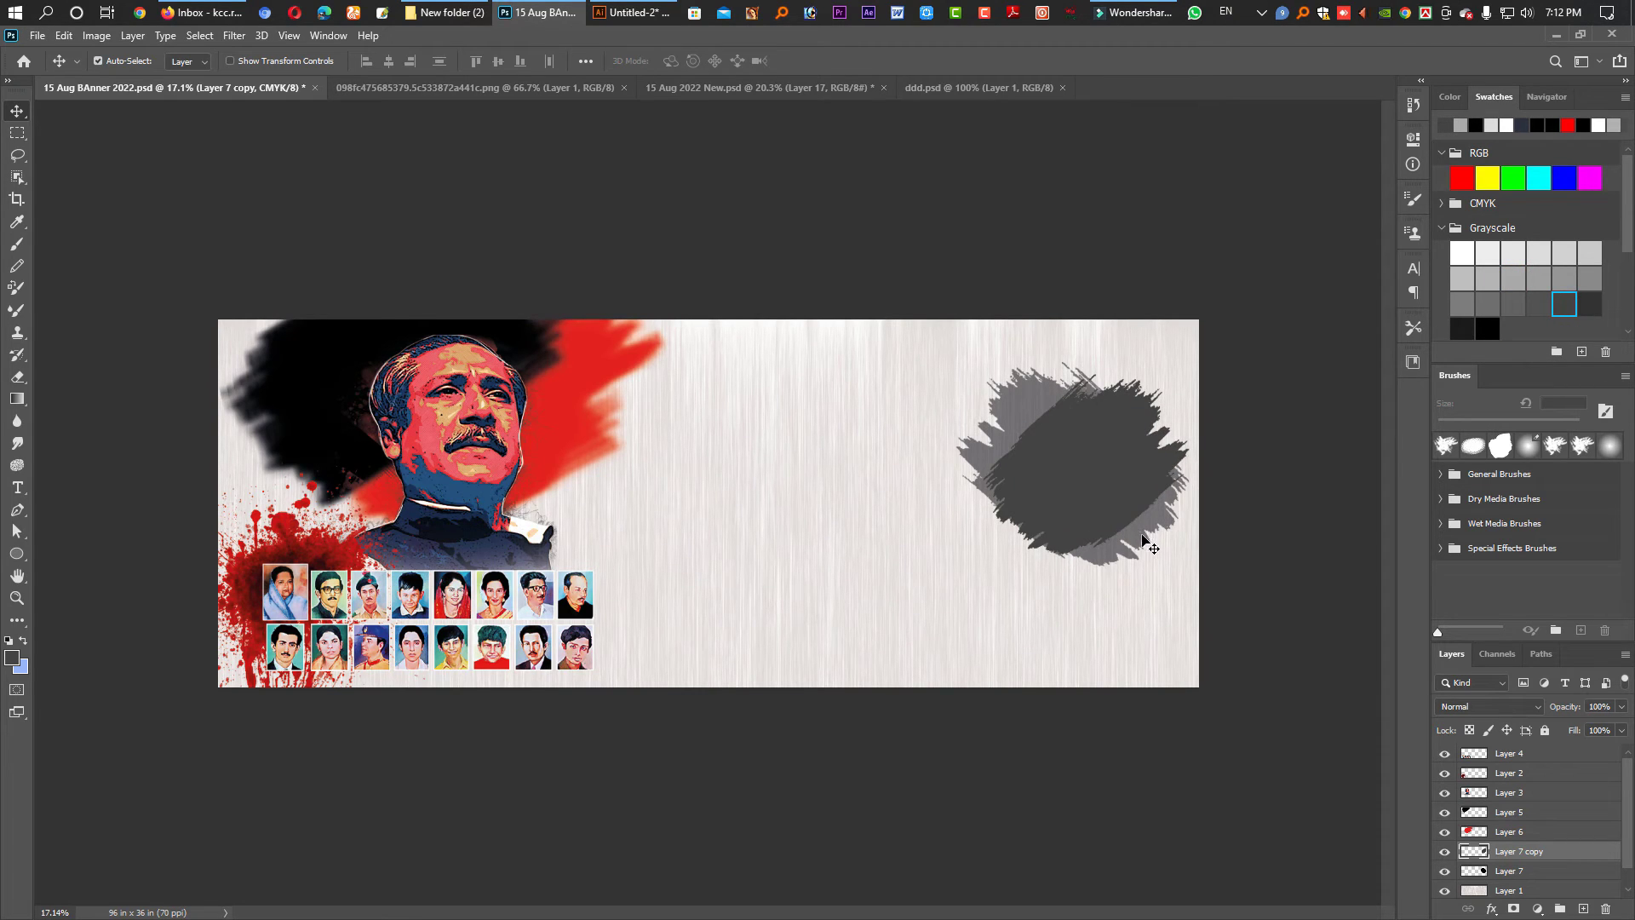
- Nudge the grey stroke, shrink the faded back stroke slightly, and save the banner
click(1091, 508)
mouse_move(1102, 499)
mouse_down()
mouse_move(1122, 532)
mouse_move(1072, 569)
mouse_move(1076, 526)
mouse_up()
key(alt+bracketleft)
key(ctrl+t)
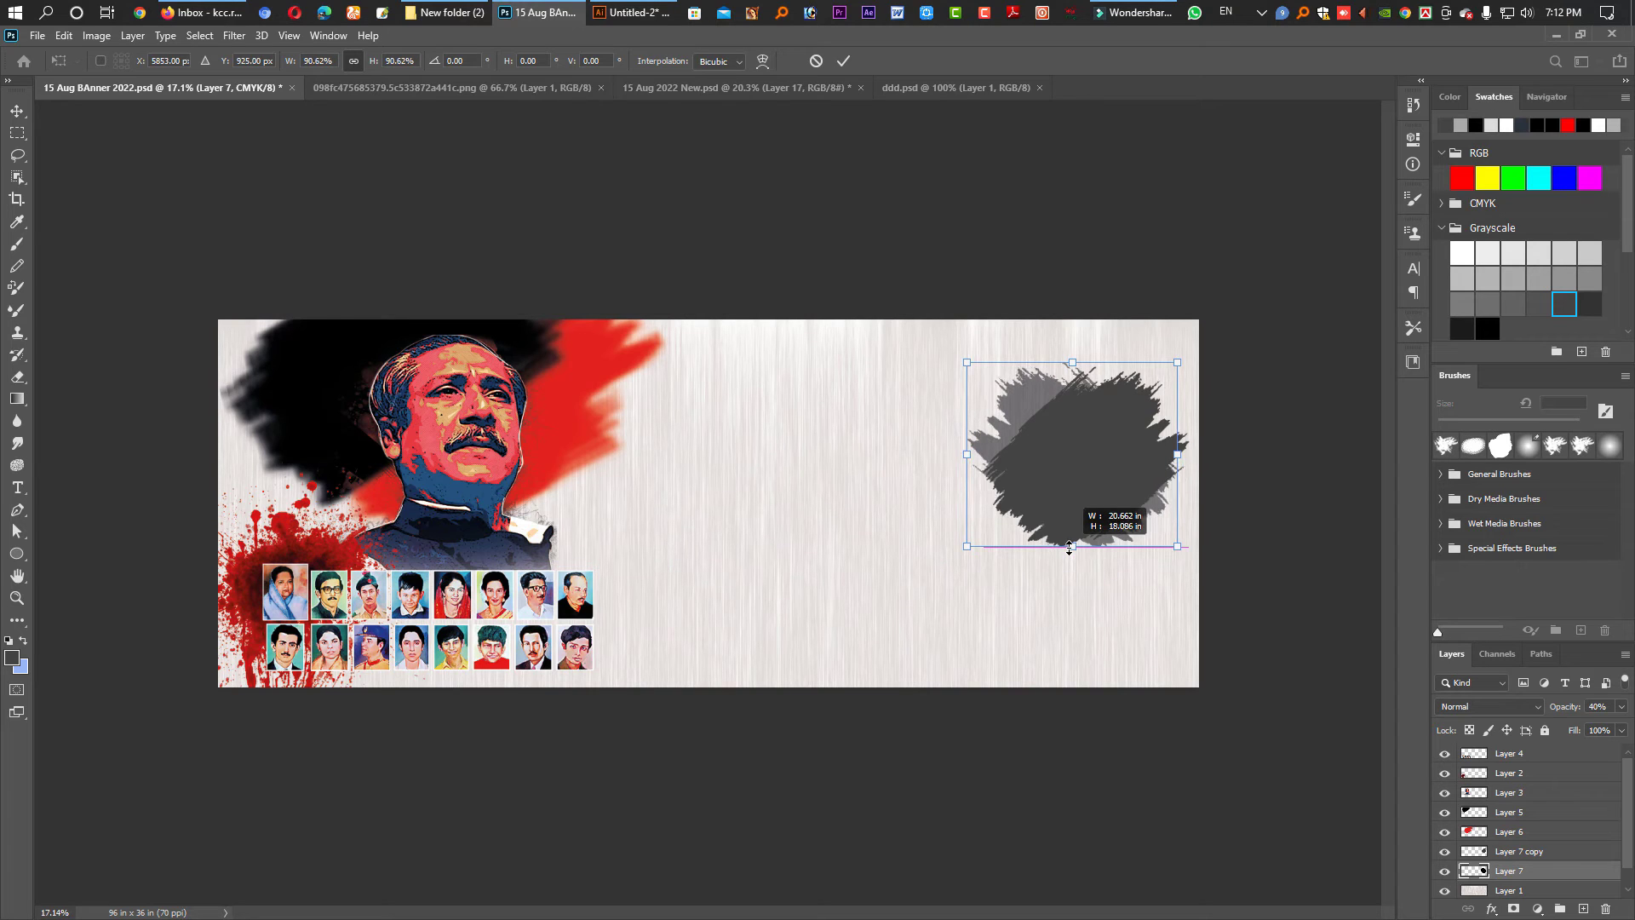
key(Return)
key(ctrl+s)
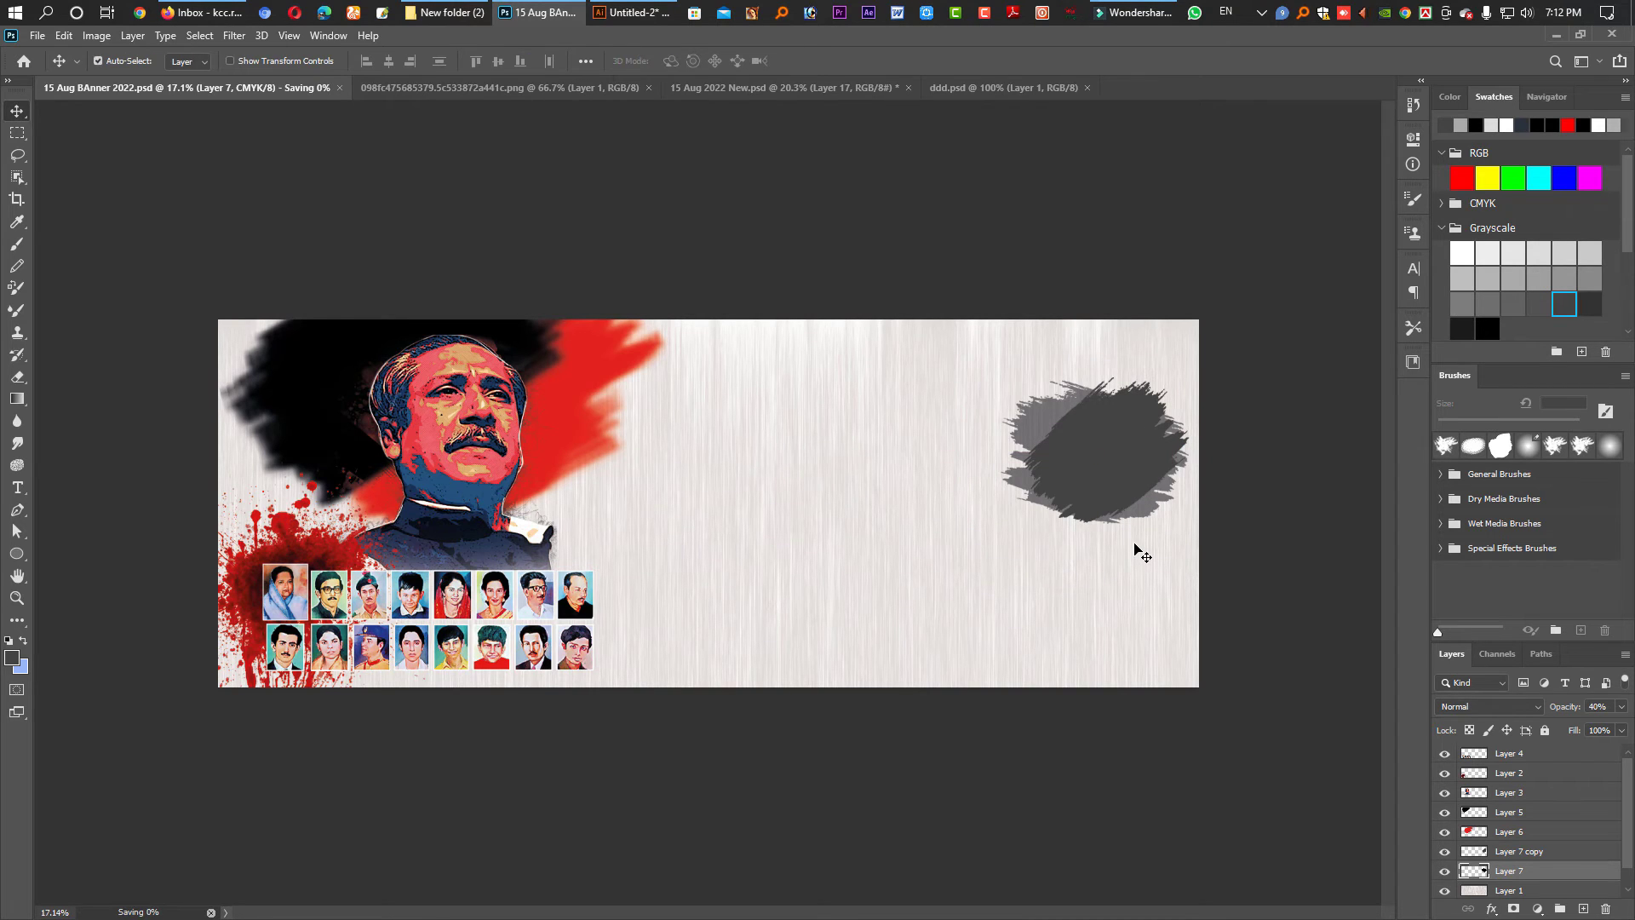
click(629, 14)
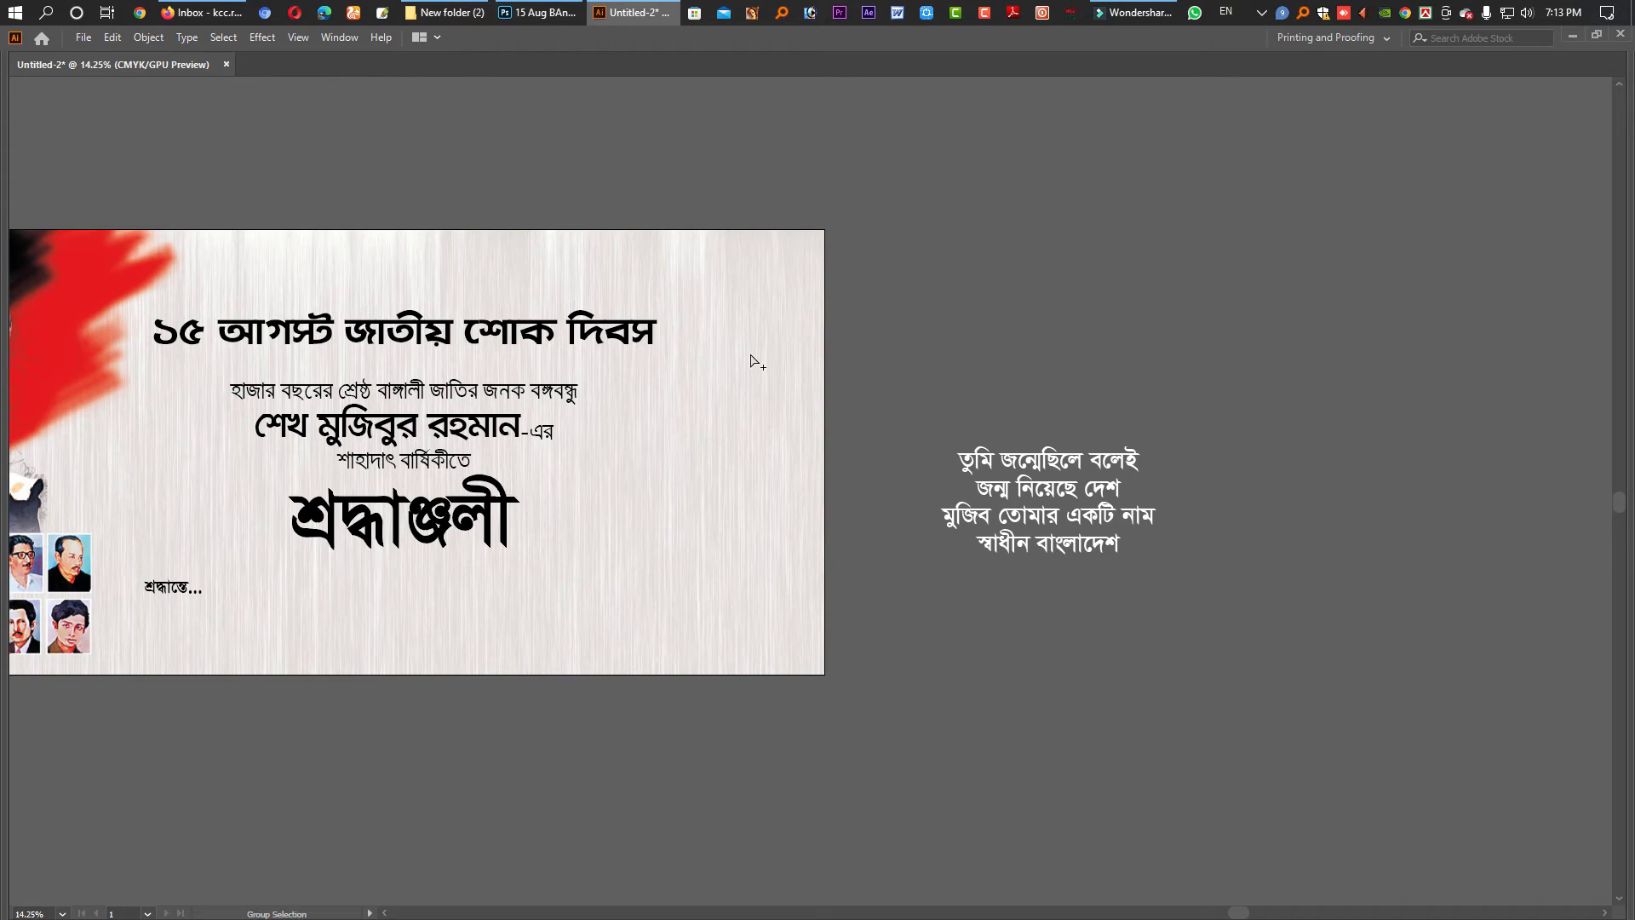
- Replace the placed banner image with the updated 15 Aug BAnner 2022.psd as a flattened image
key(v)
click(312, 254)
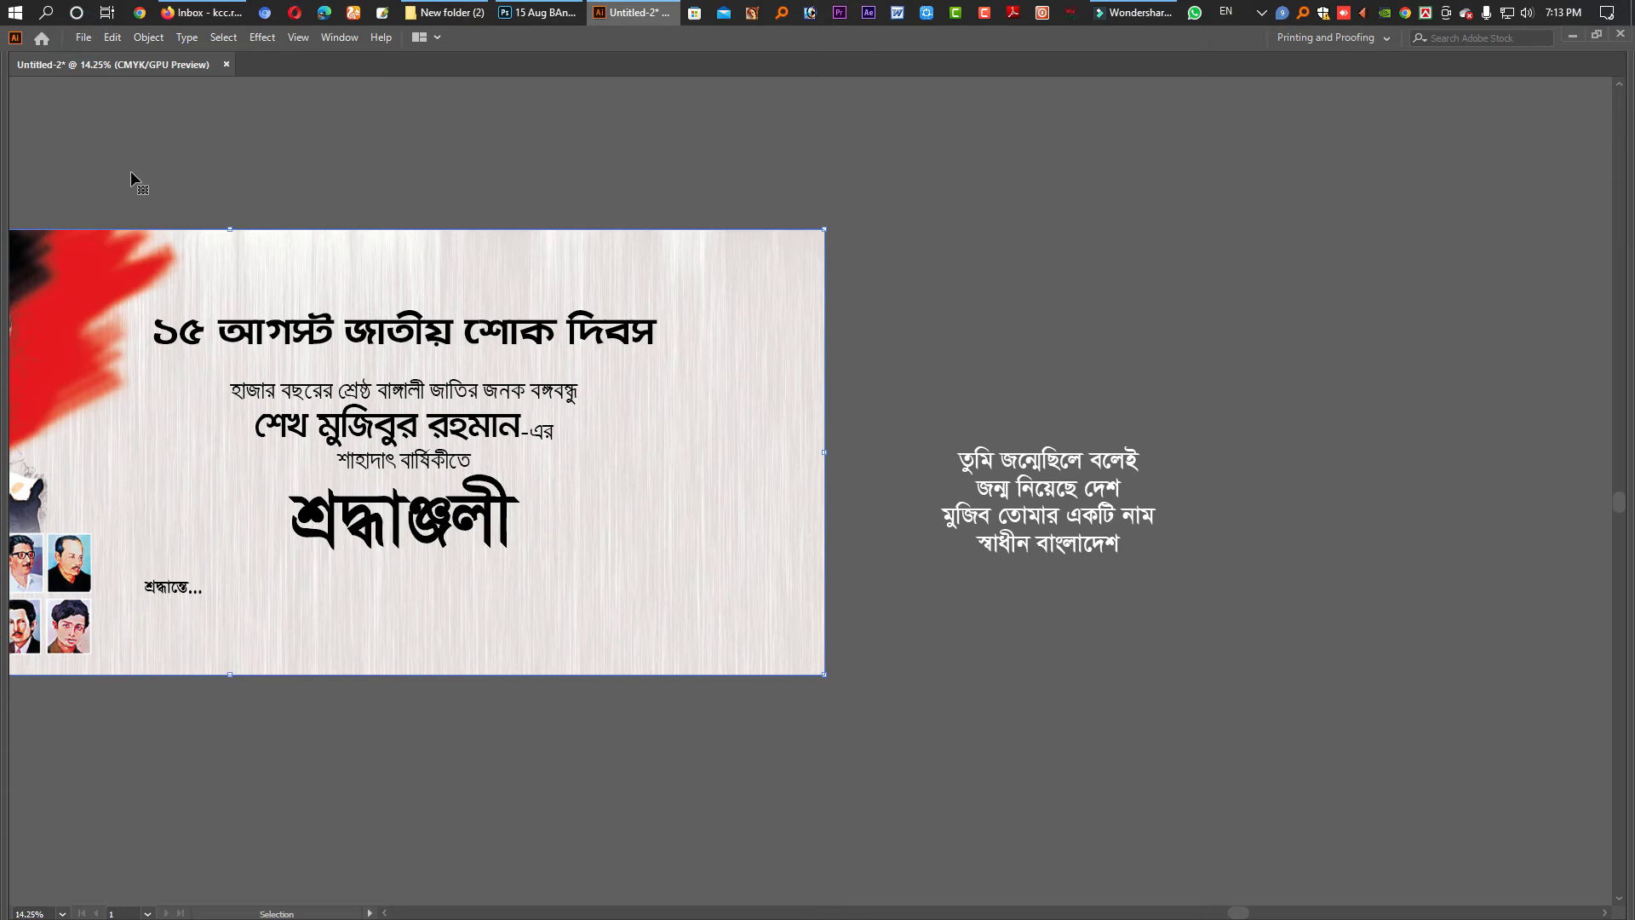
click(83, 37)
click(143, 307)
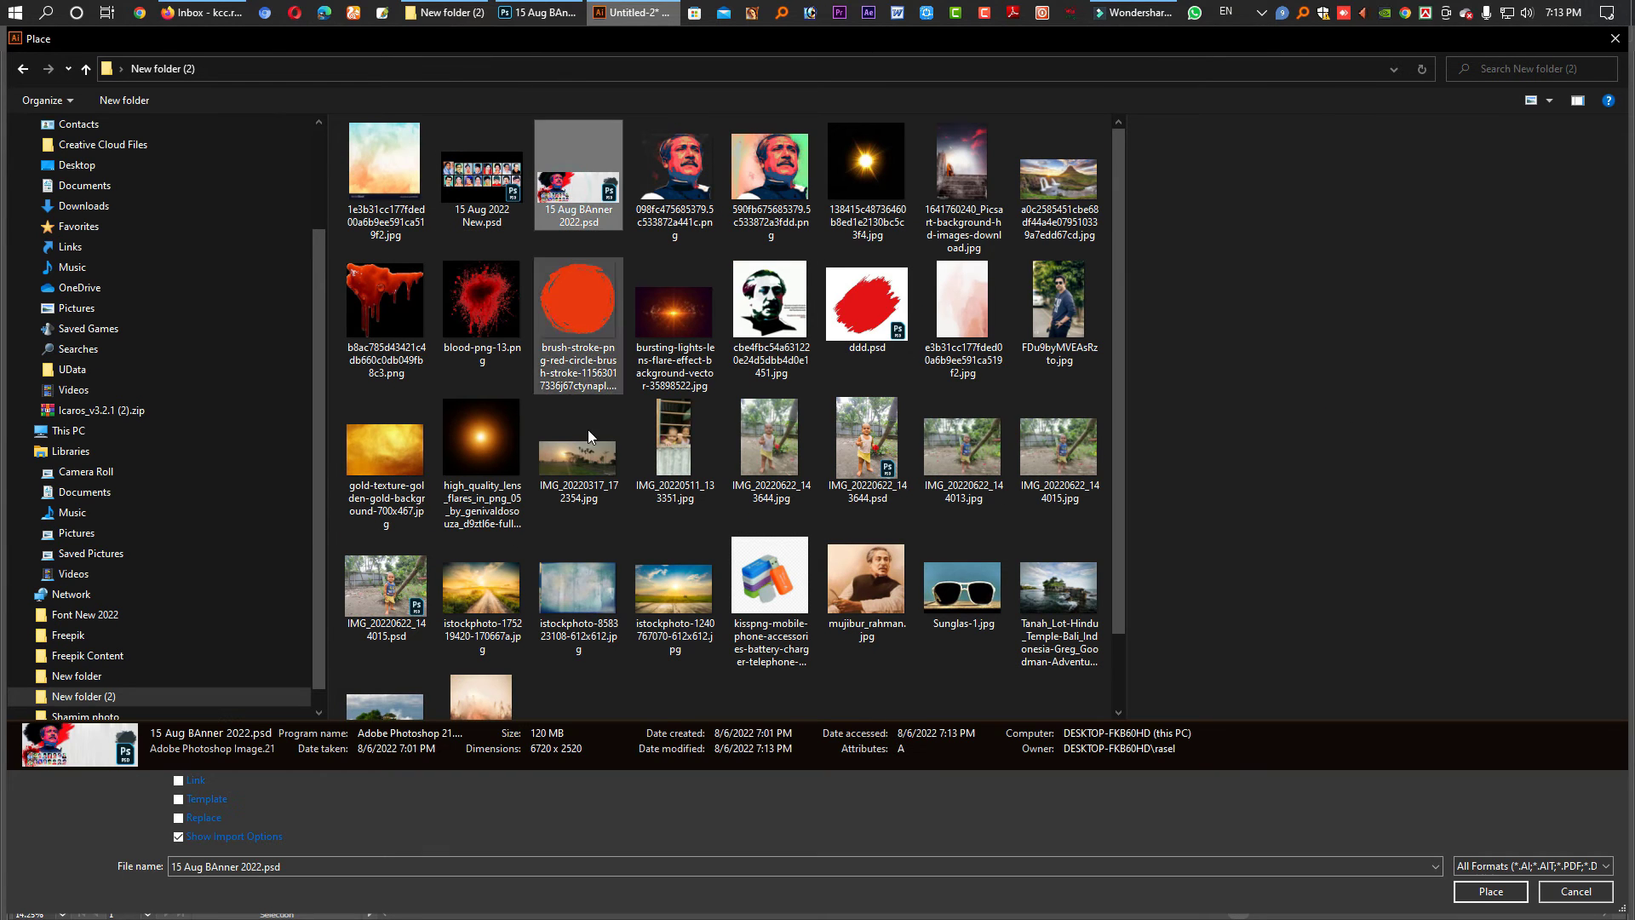
click(195, 817)
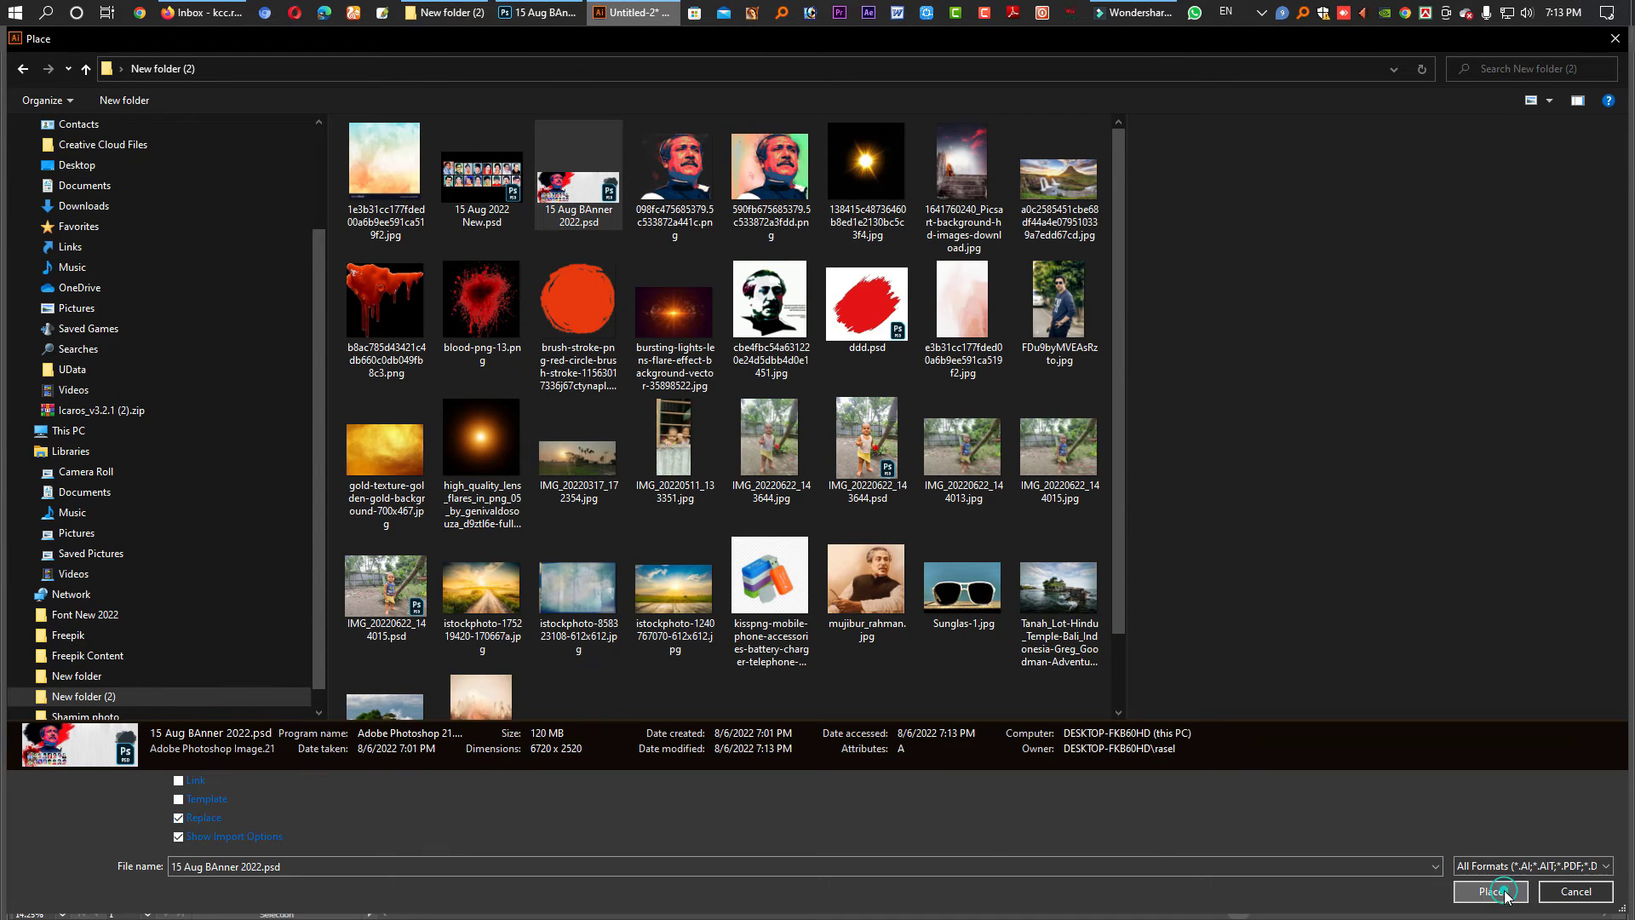
click(1490, 891)
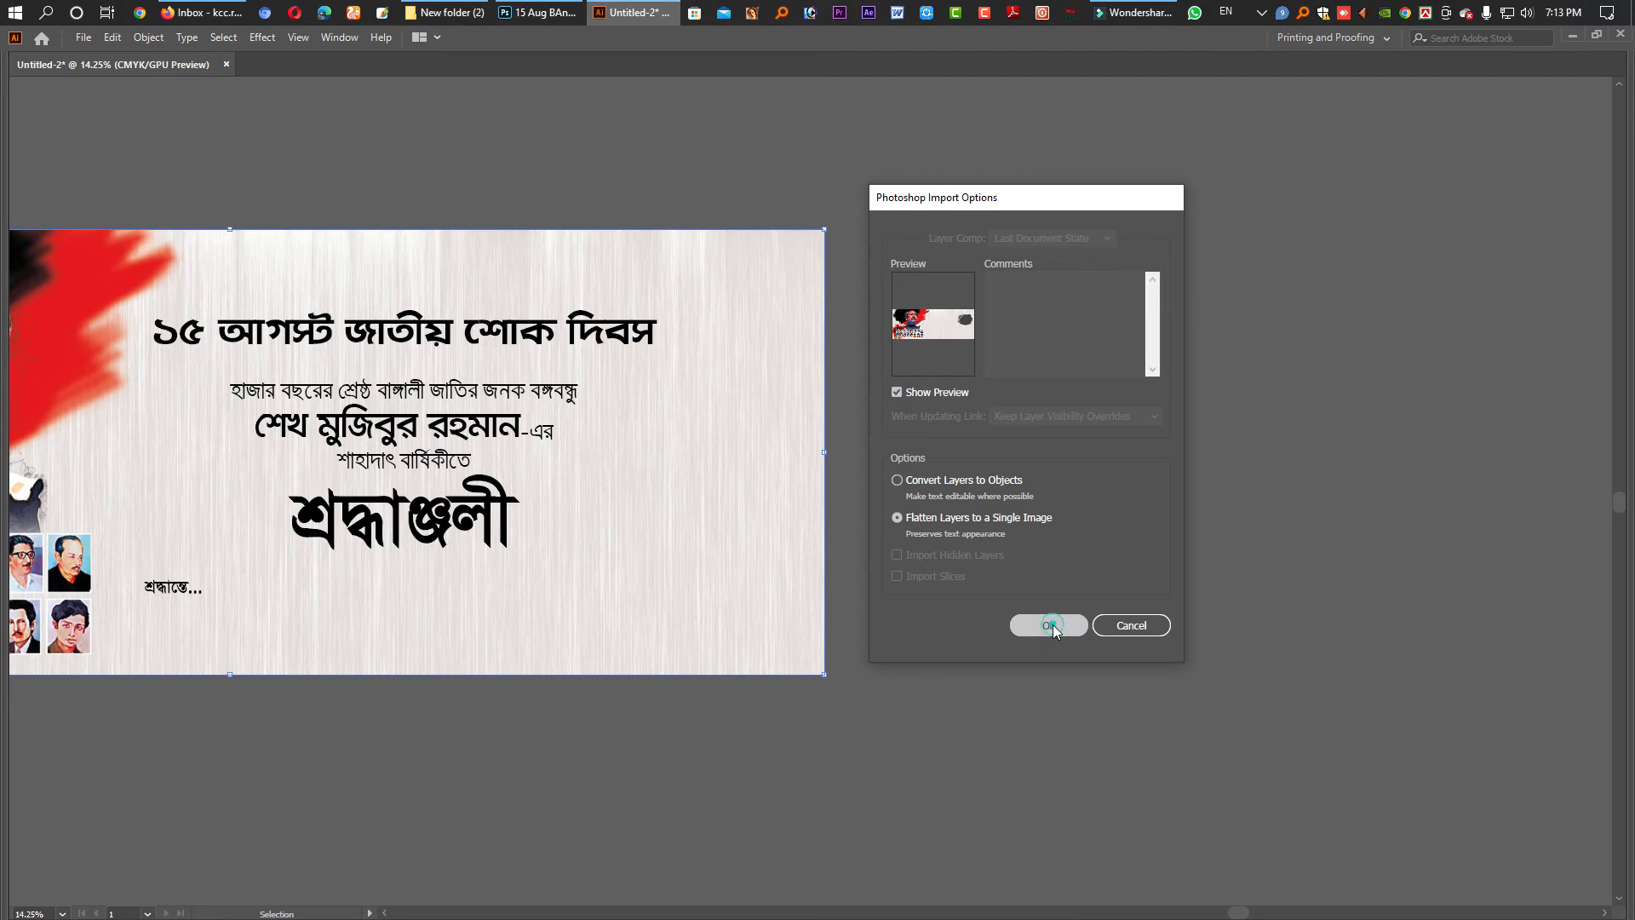
click(1050, 625)
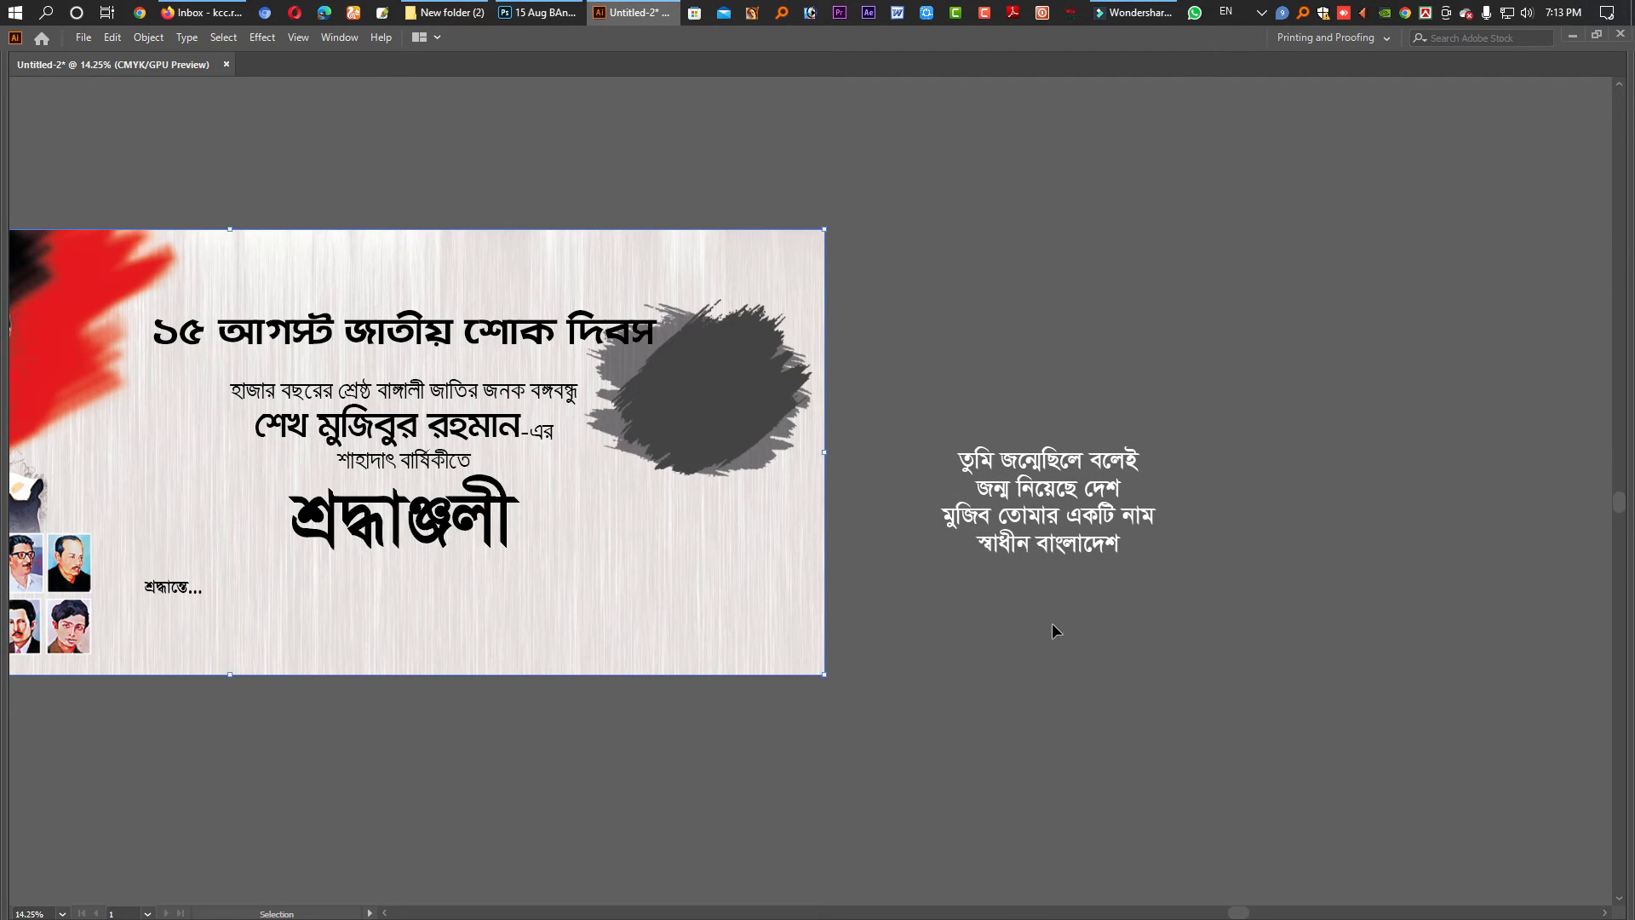
- Duplicate the quote text block upward and replace its contents with a " quote mark
drag(537, 538, 675, 572)
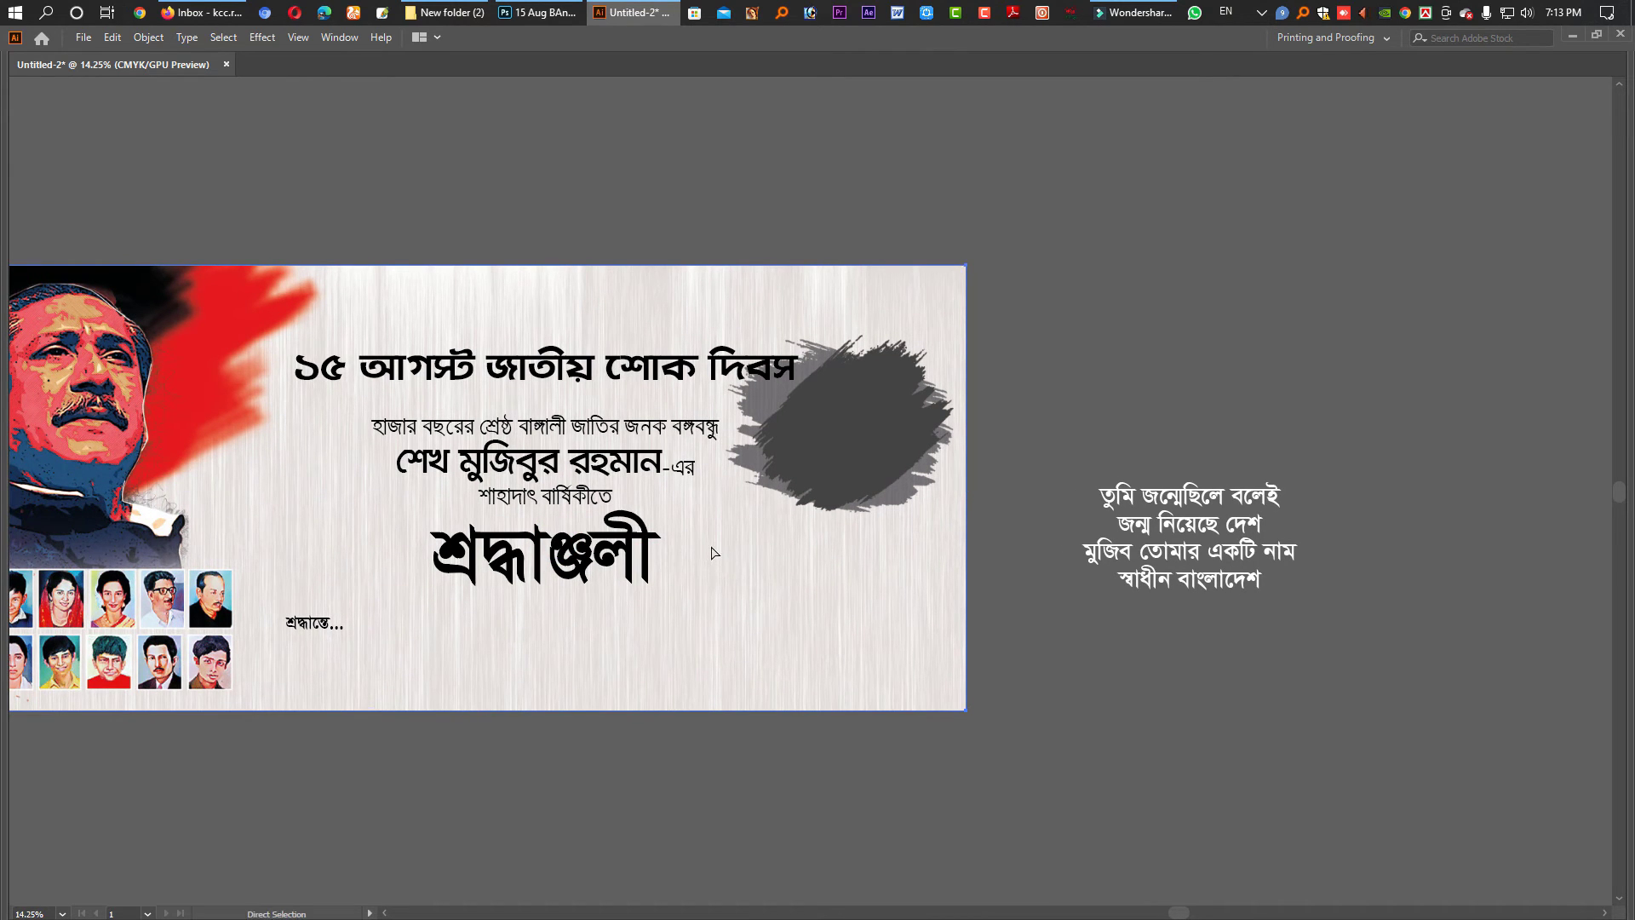
key(ctrl+z)
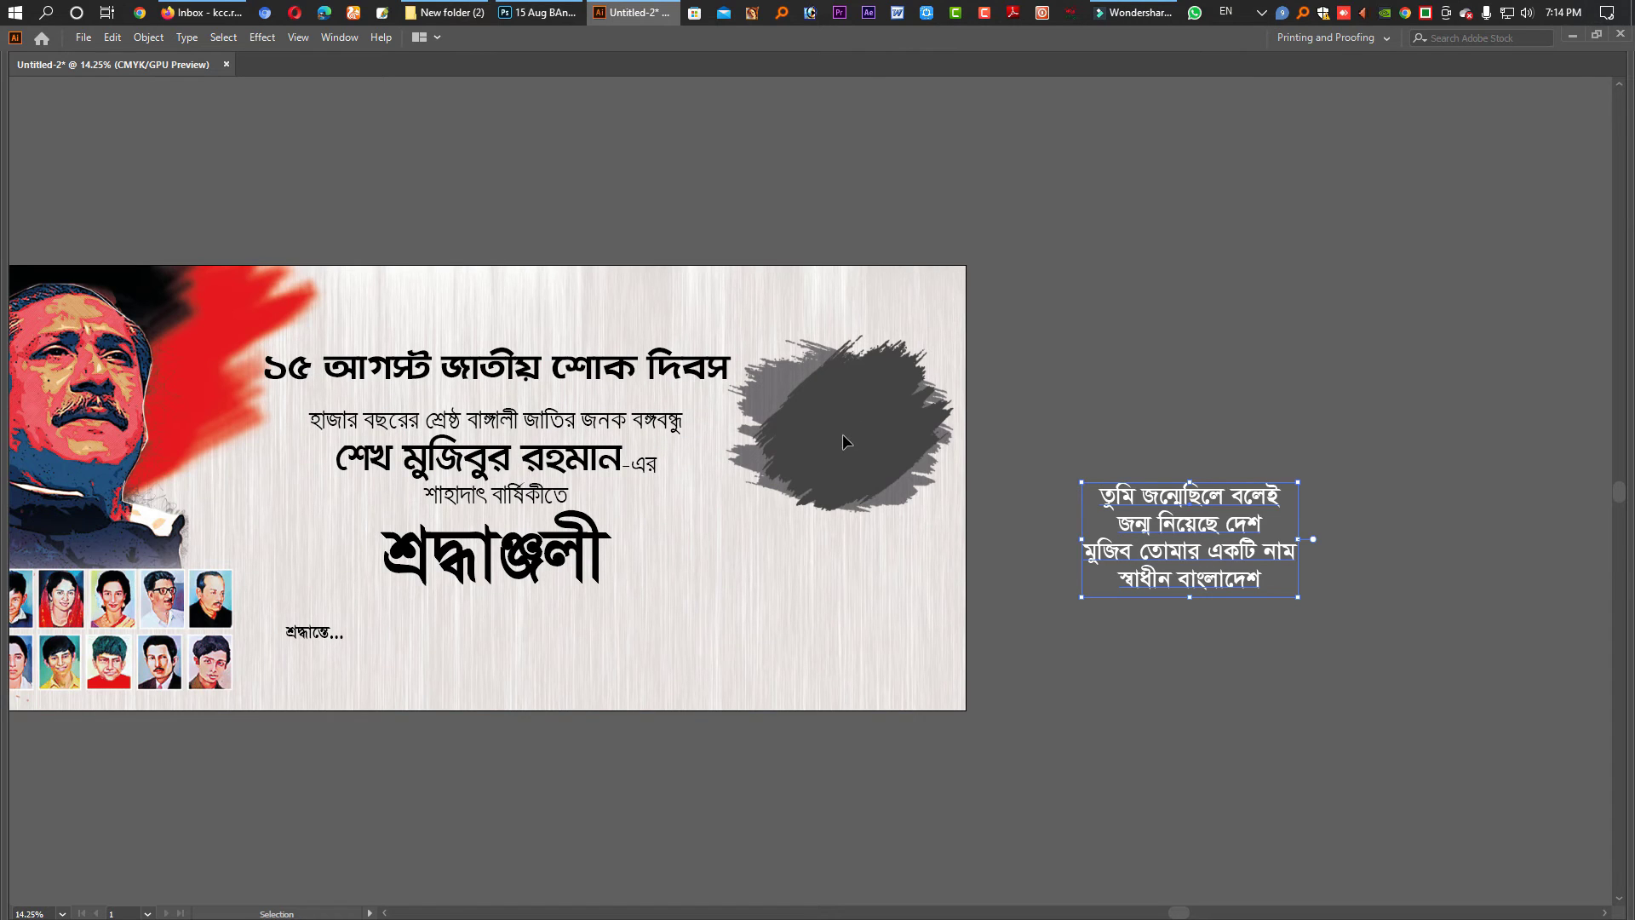
drag(1194, 531, 1195, 424)
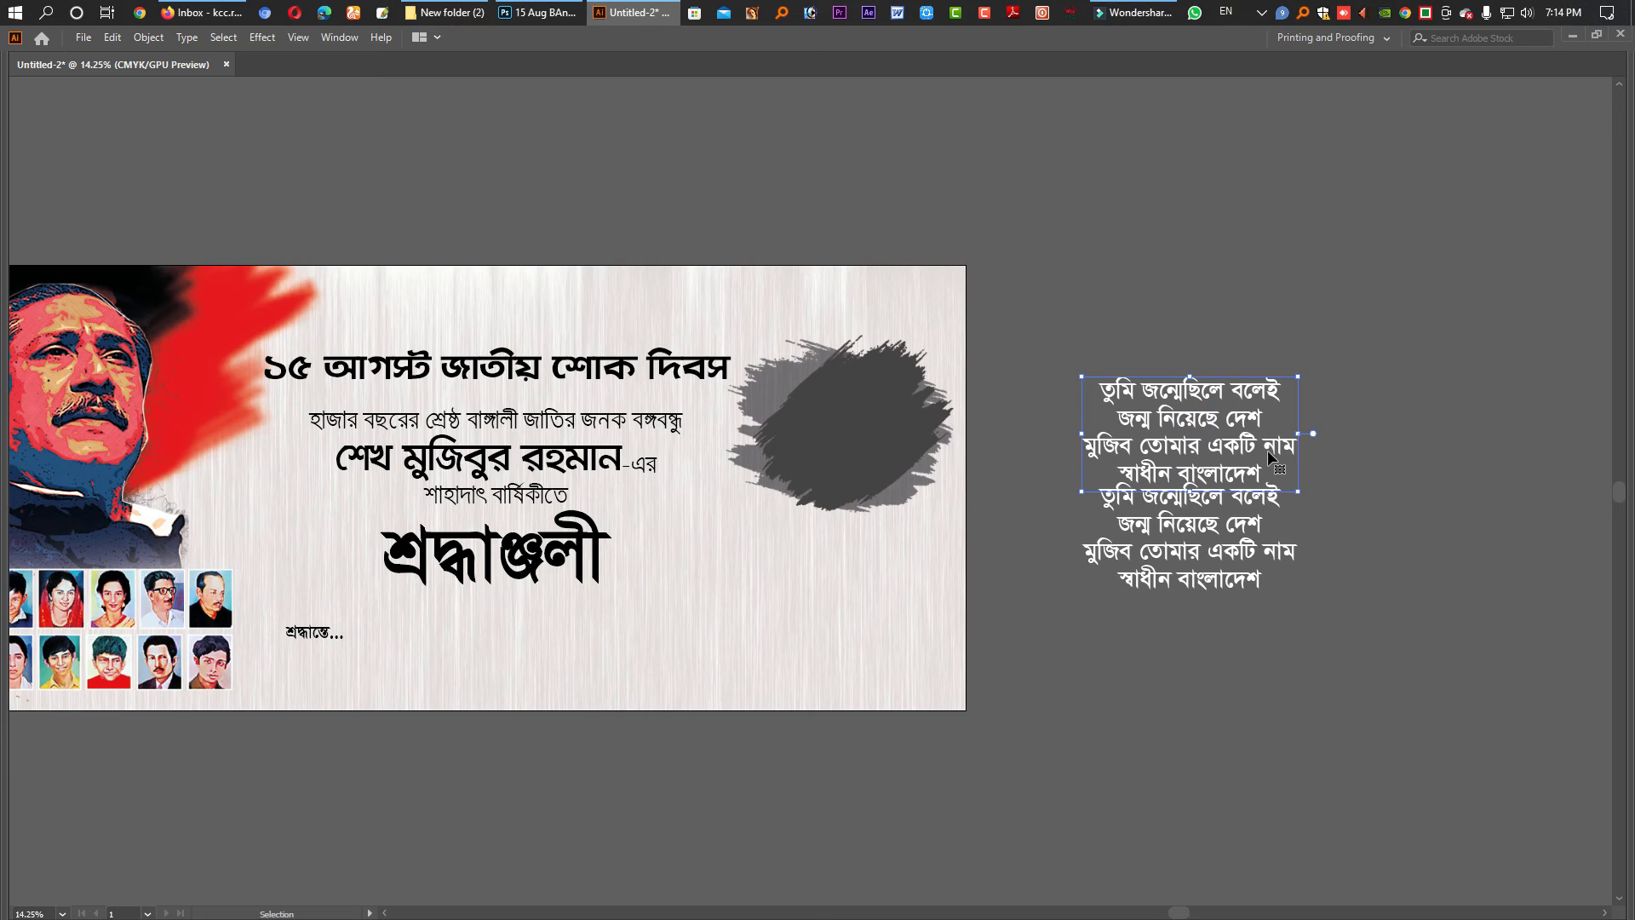
double_click(1268, 460)
key(ctrl+a)
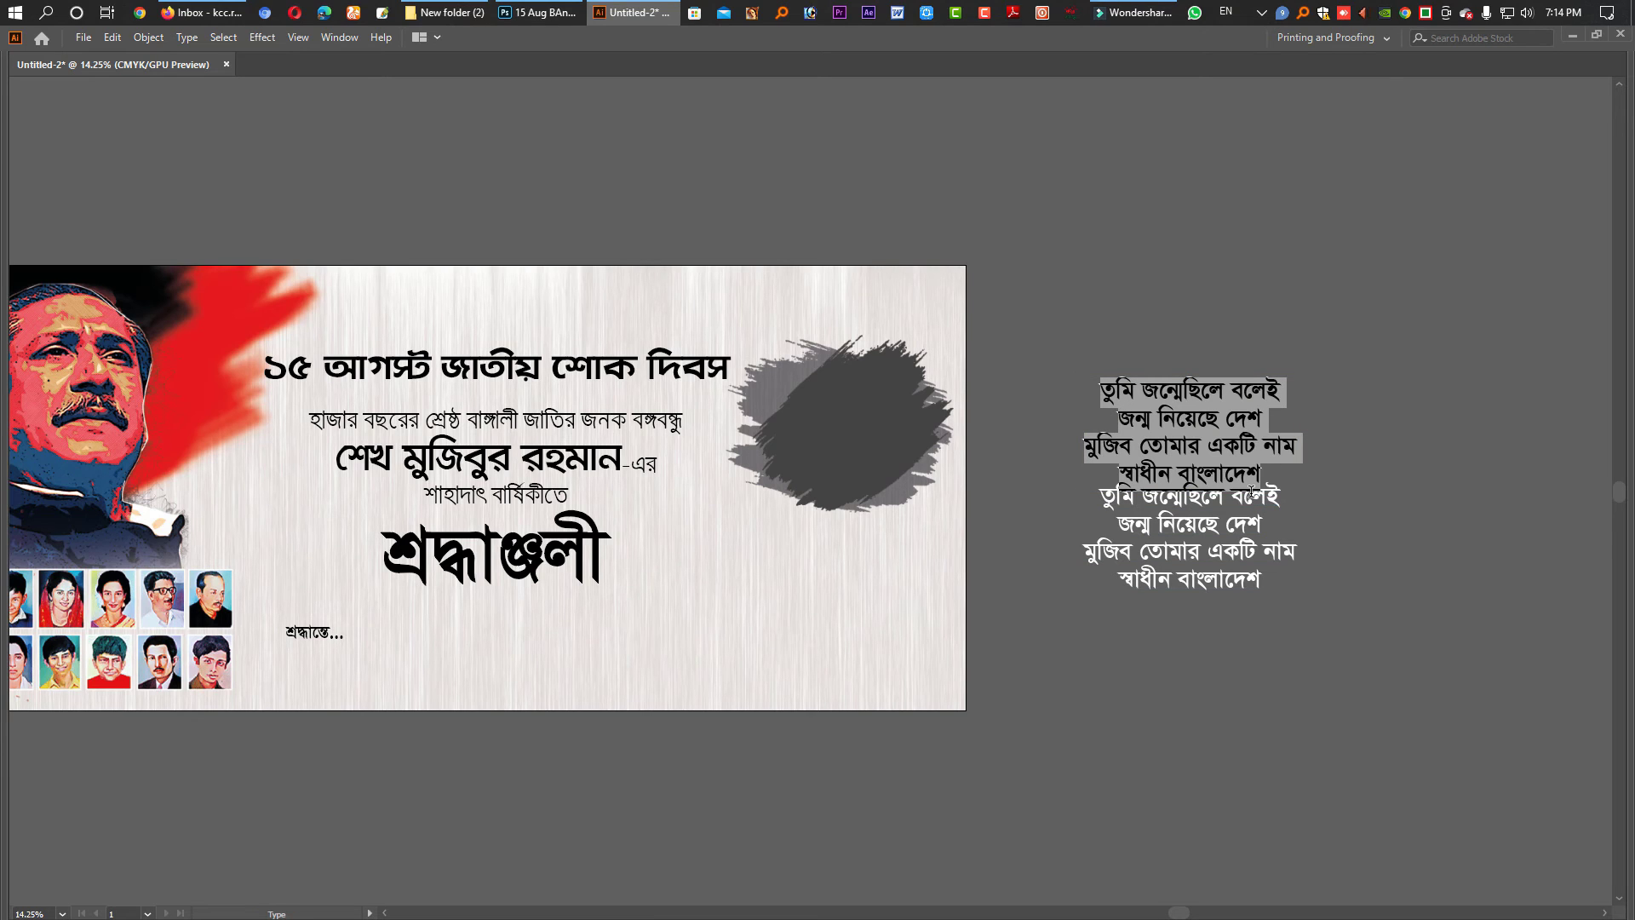
text(")
key(Escape)
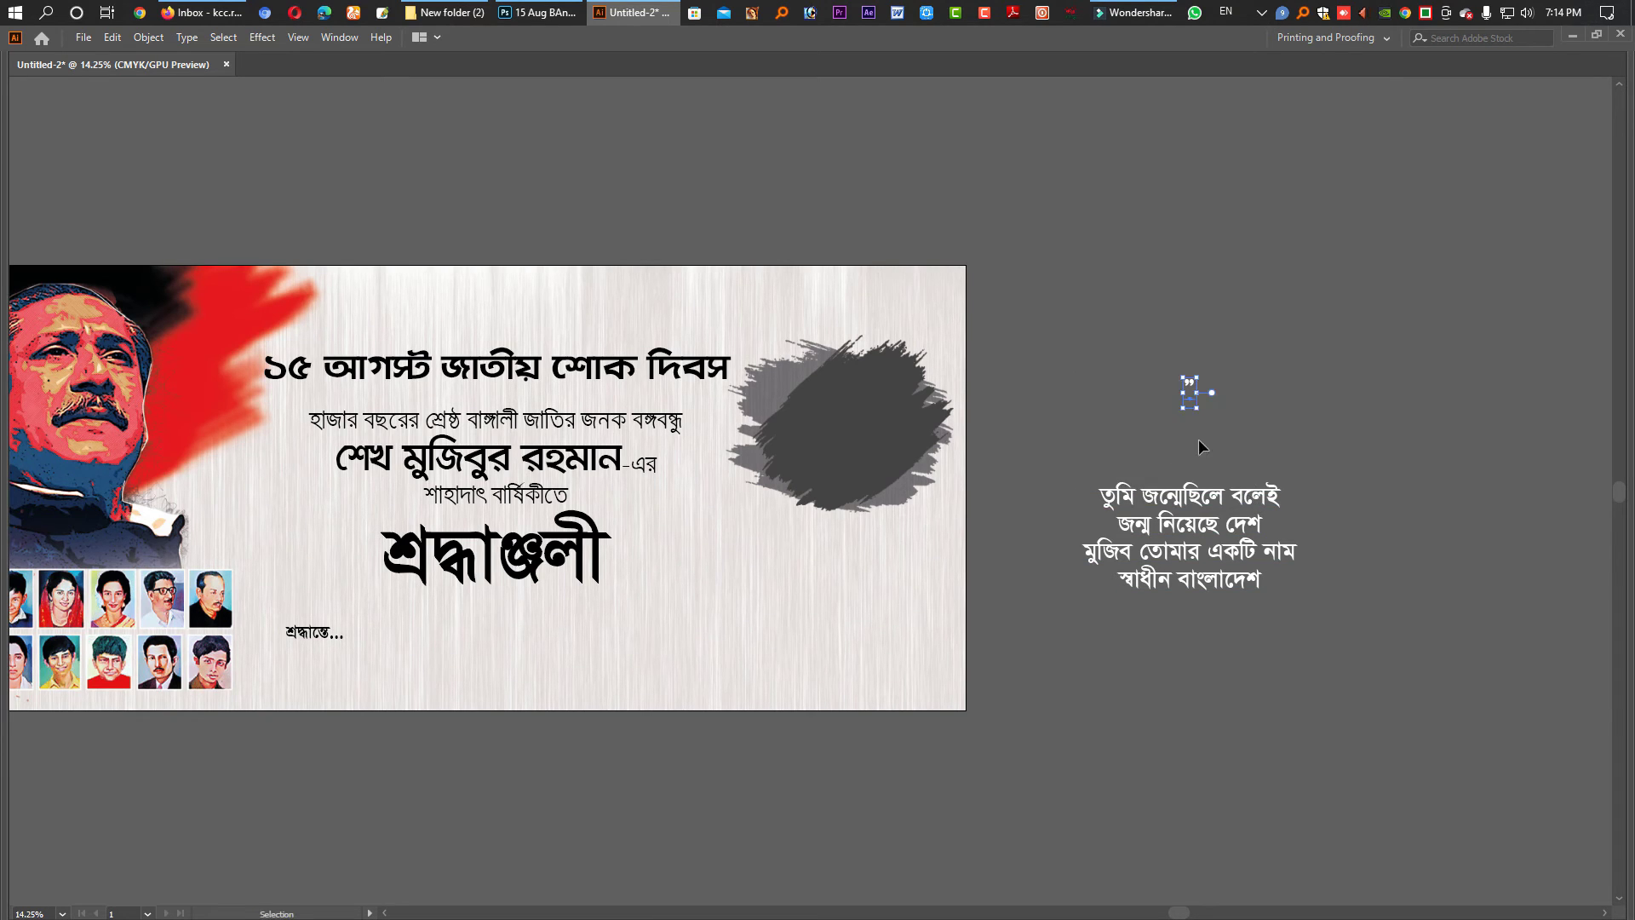
drag(1190, 409, 1190, 470)
- Set the quote mark to KongshoMJ Bold, outline it, and copy it below the quote text
key(Tab)
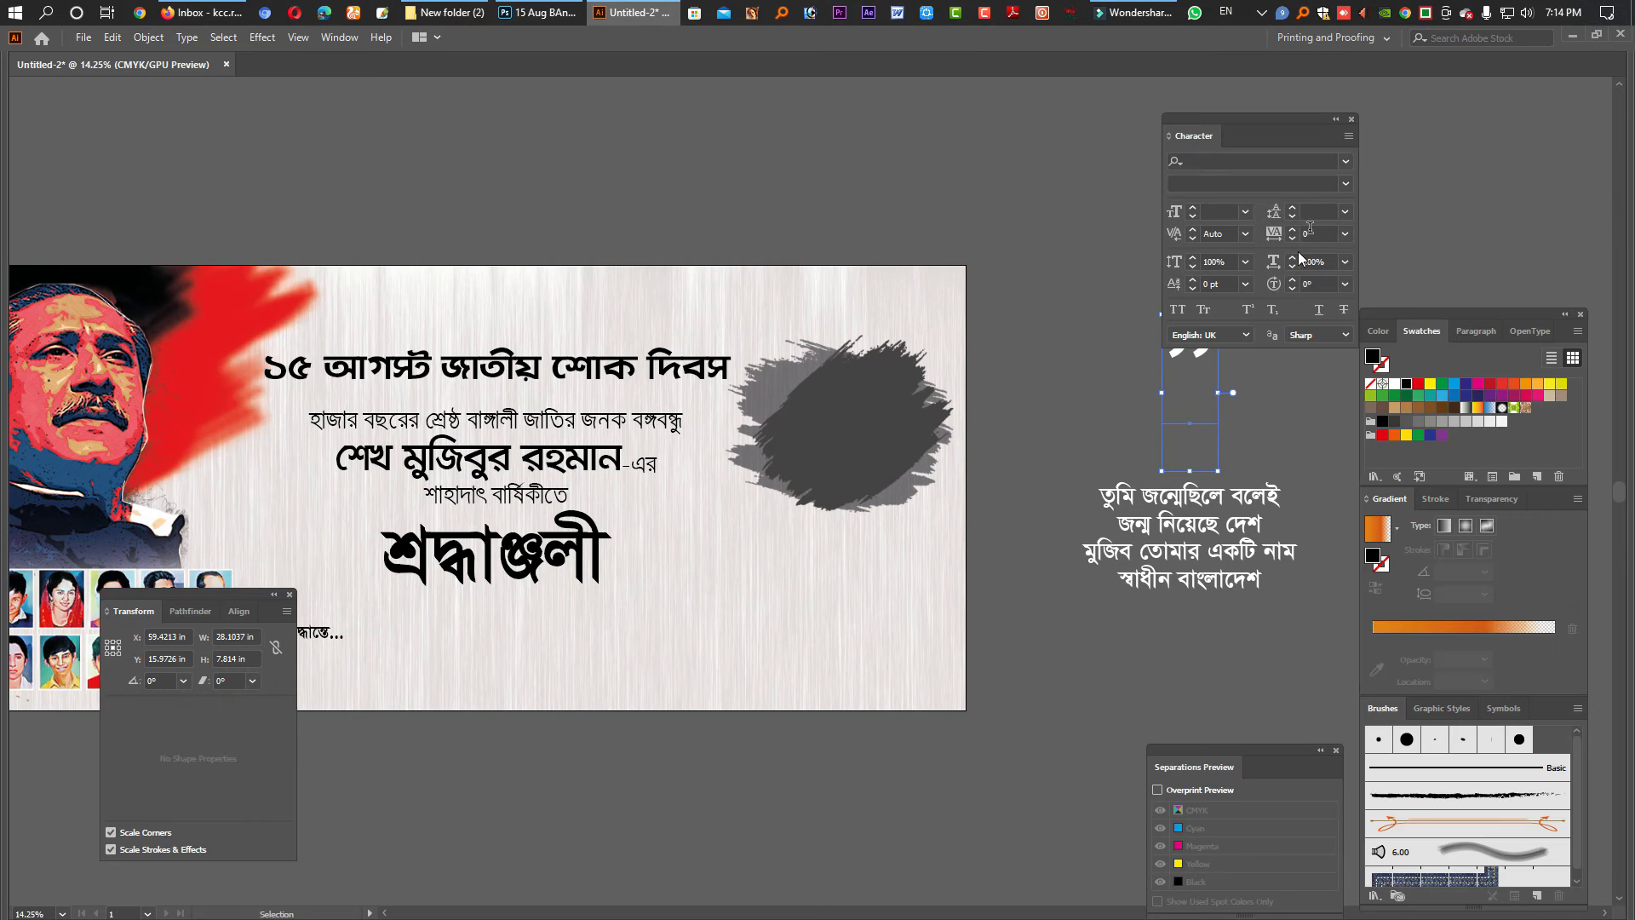
click(1268, 162)
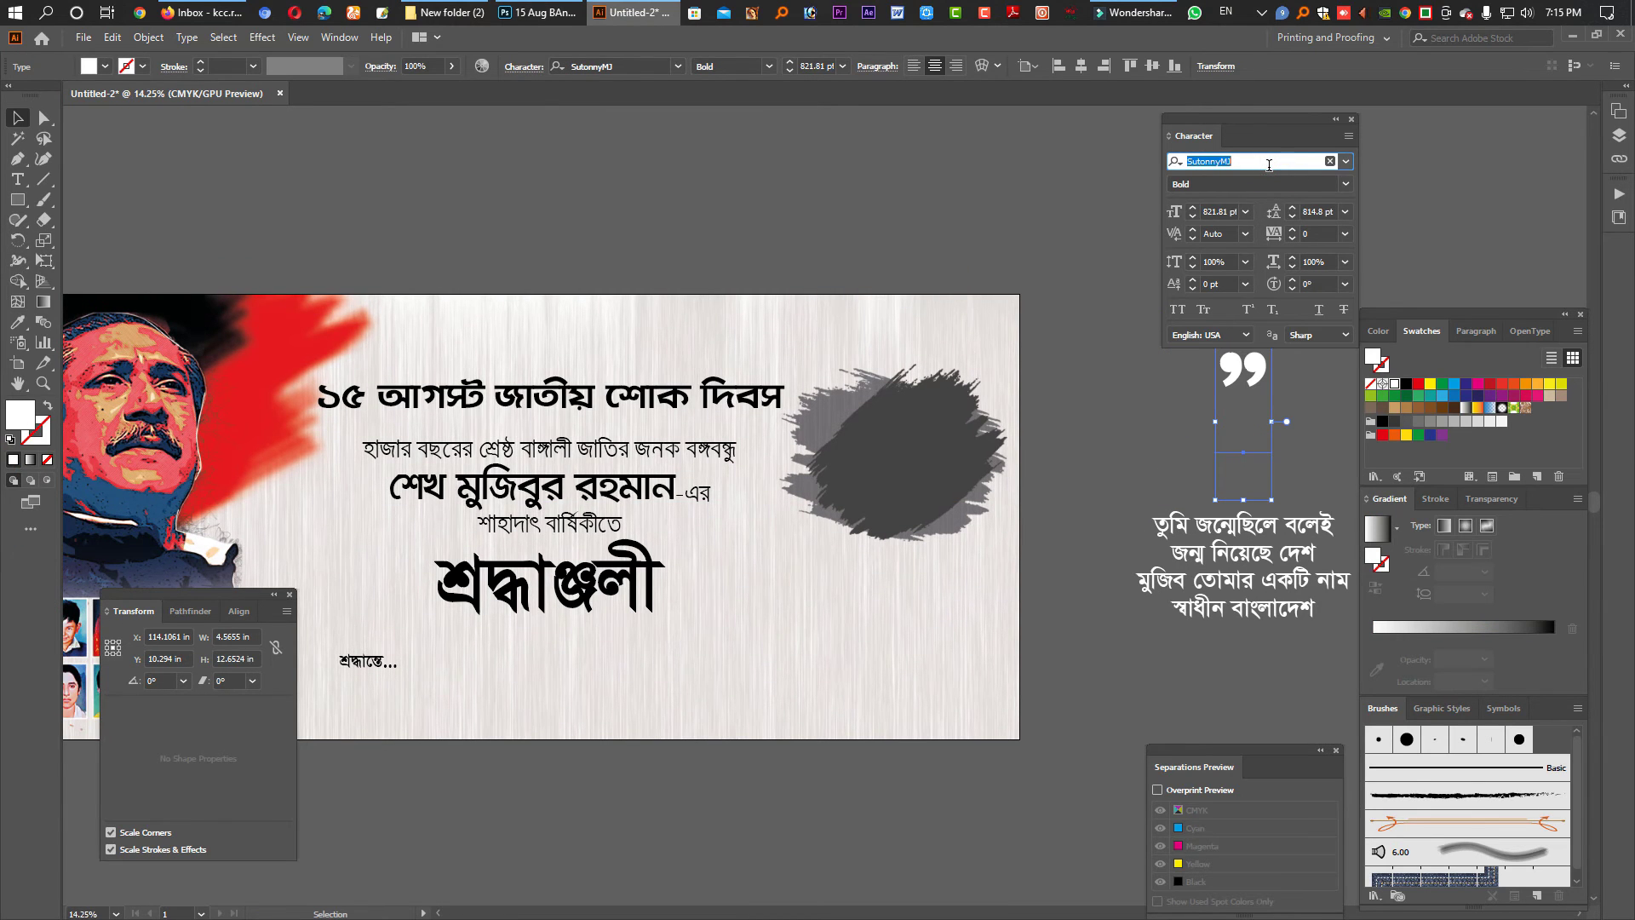
text(Kon)
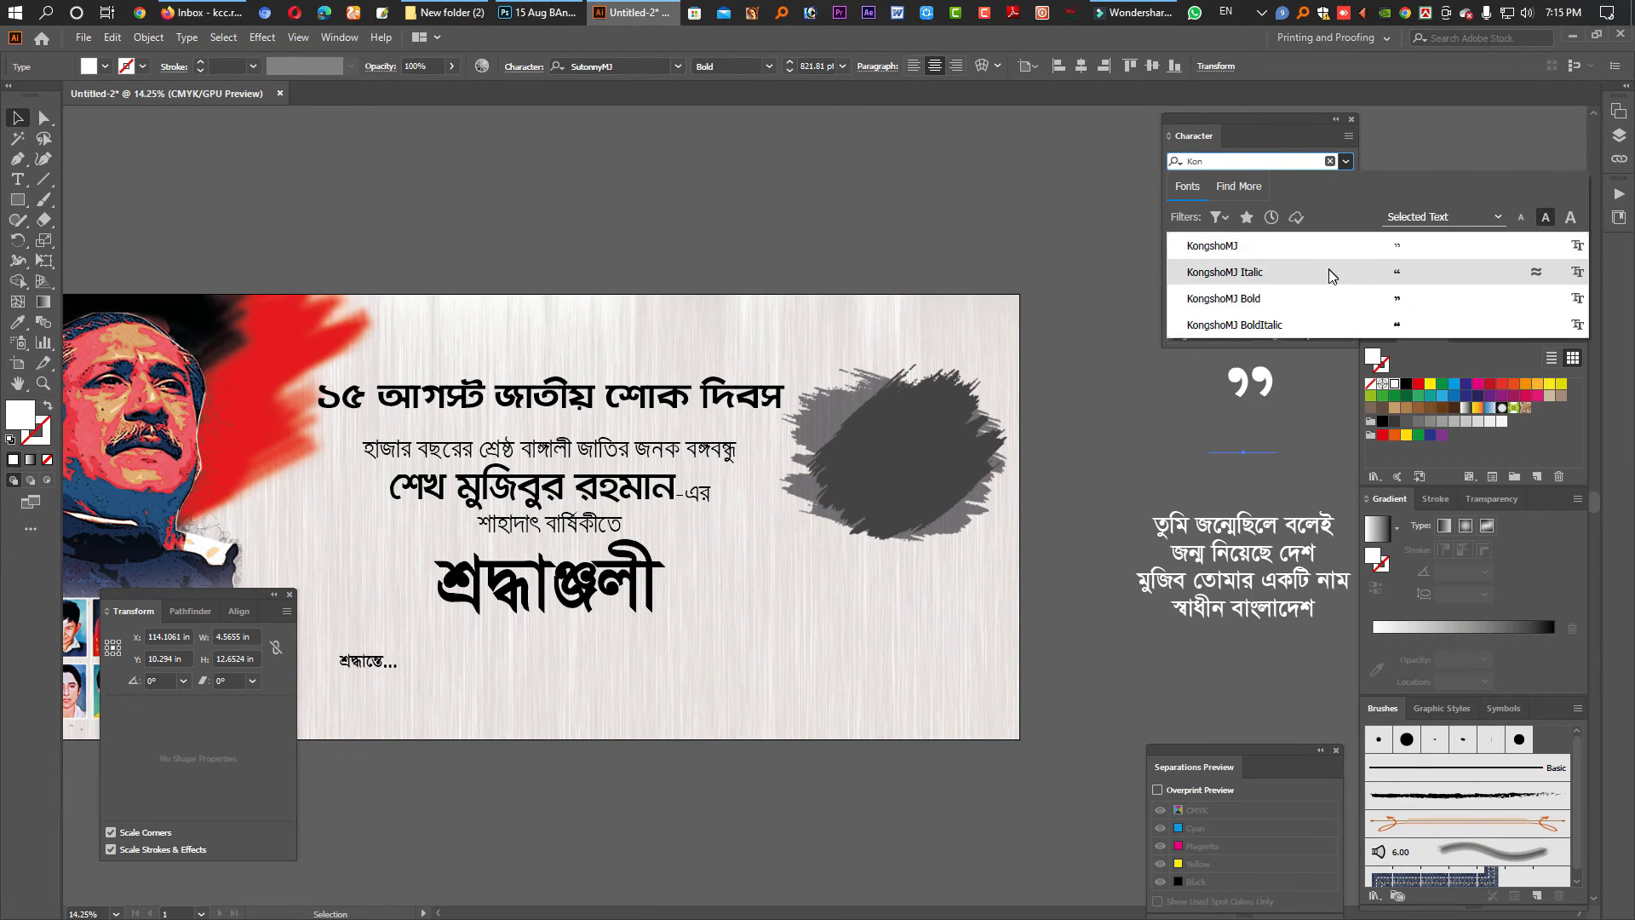
click(1326, 298)
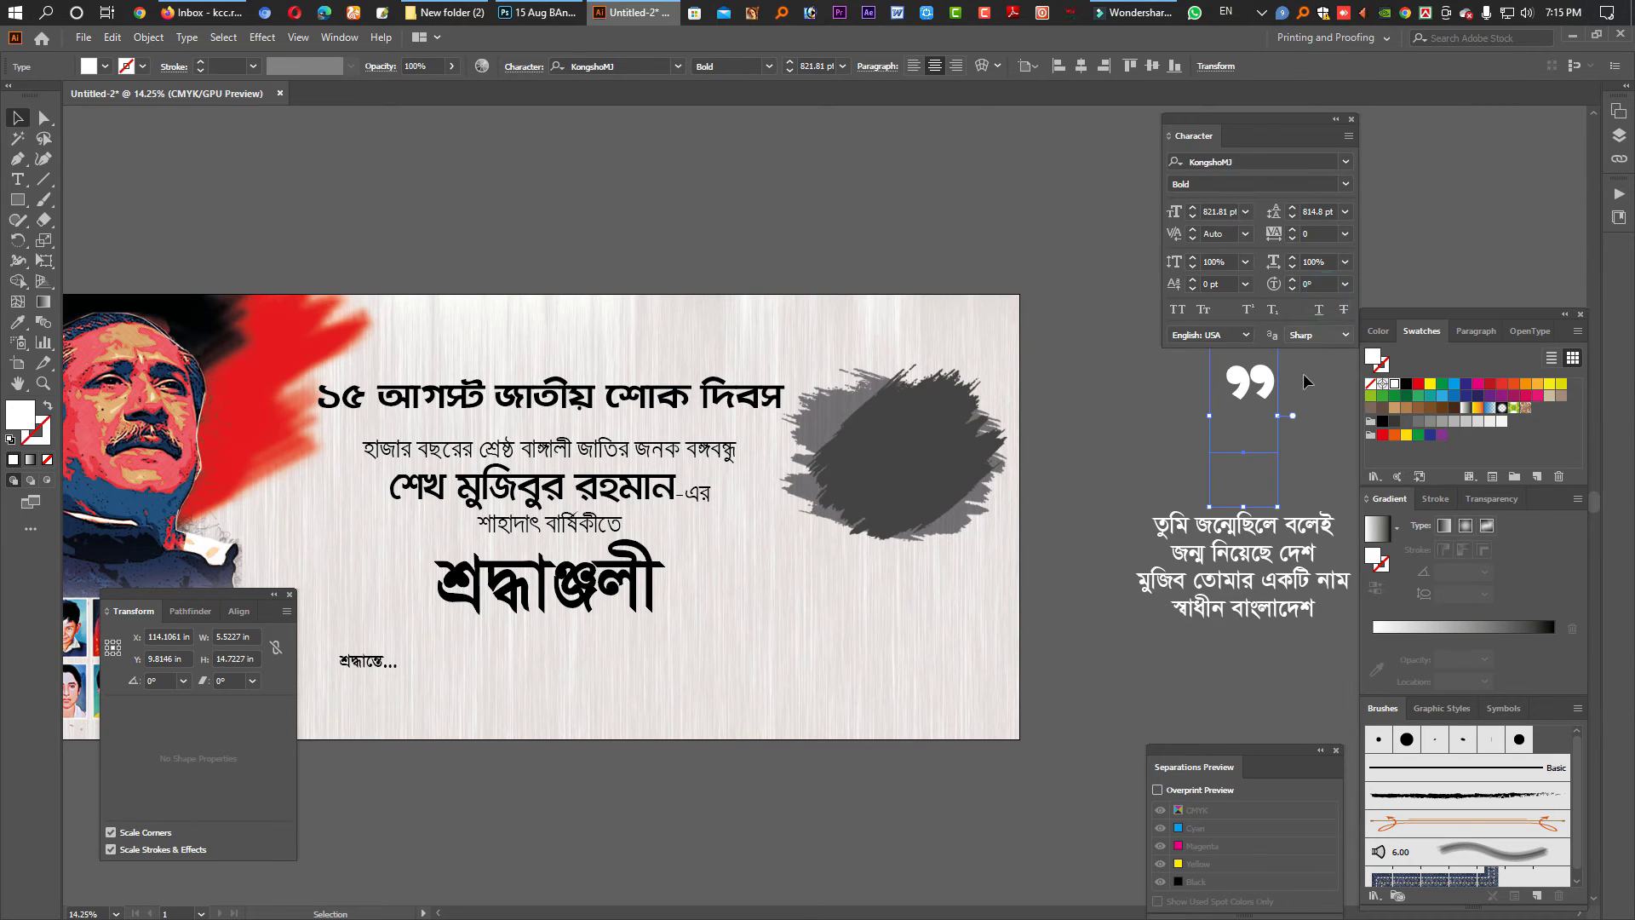
key(Tab)
key(ctrl+shift+o)
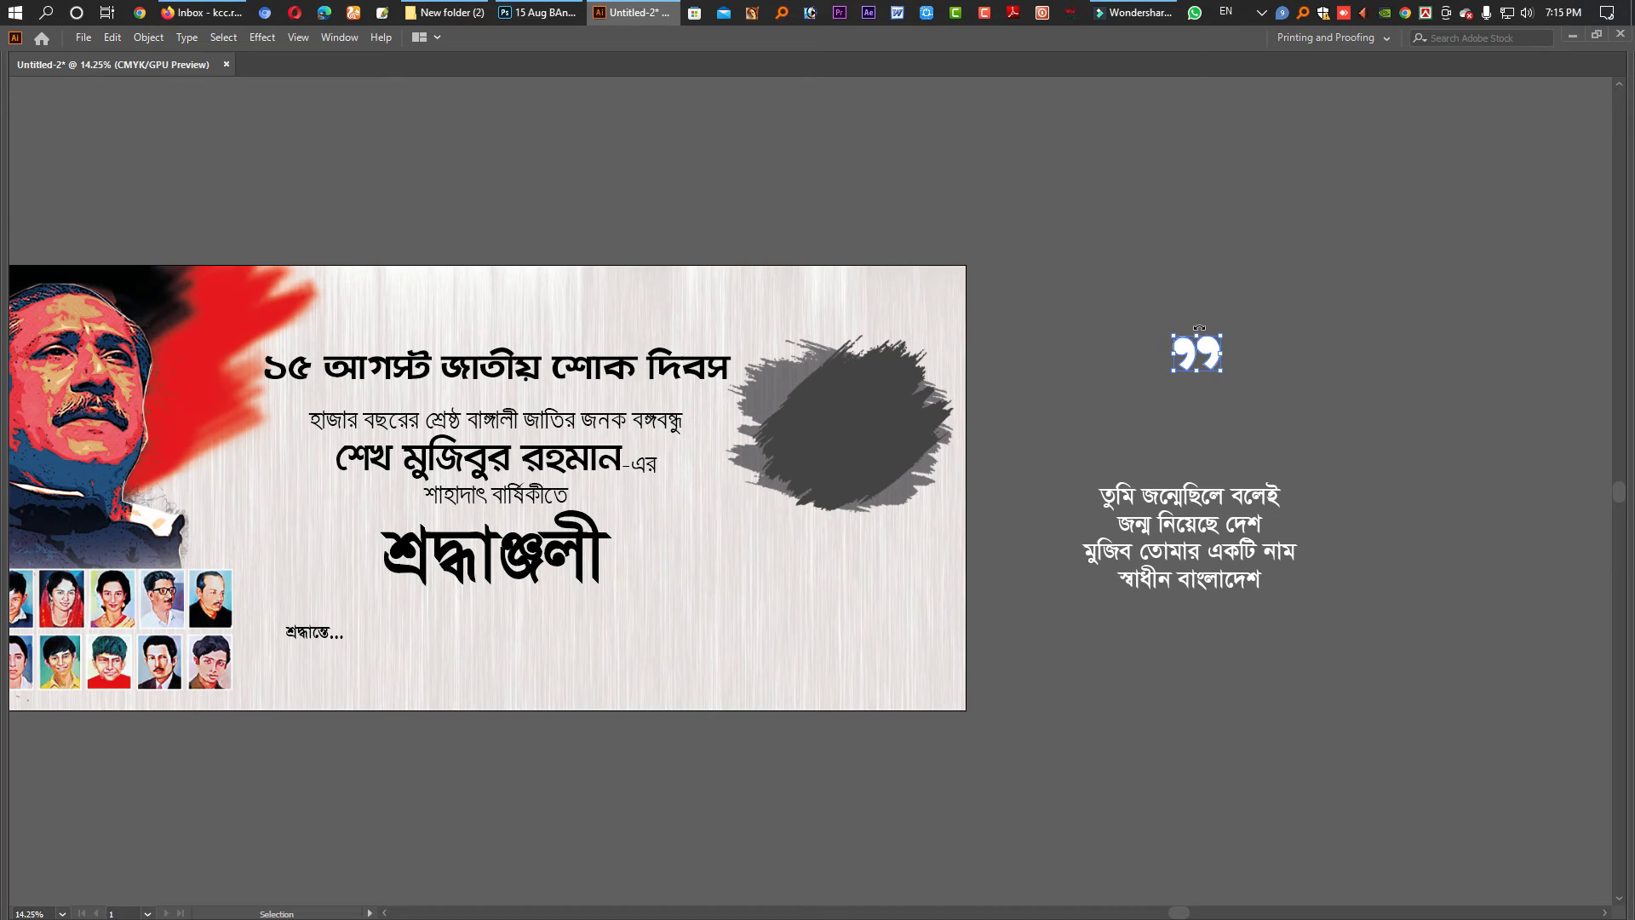
drag(1205, 352, 1207, 468)
drag(1307, 668, 1188, 524)
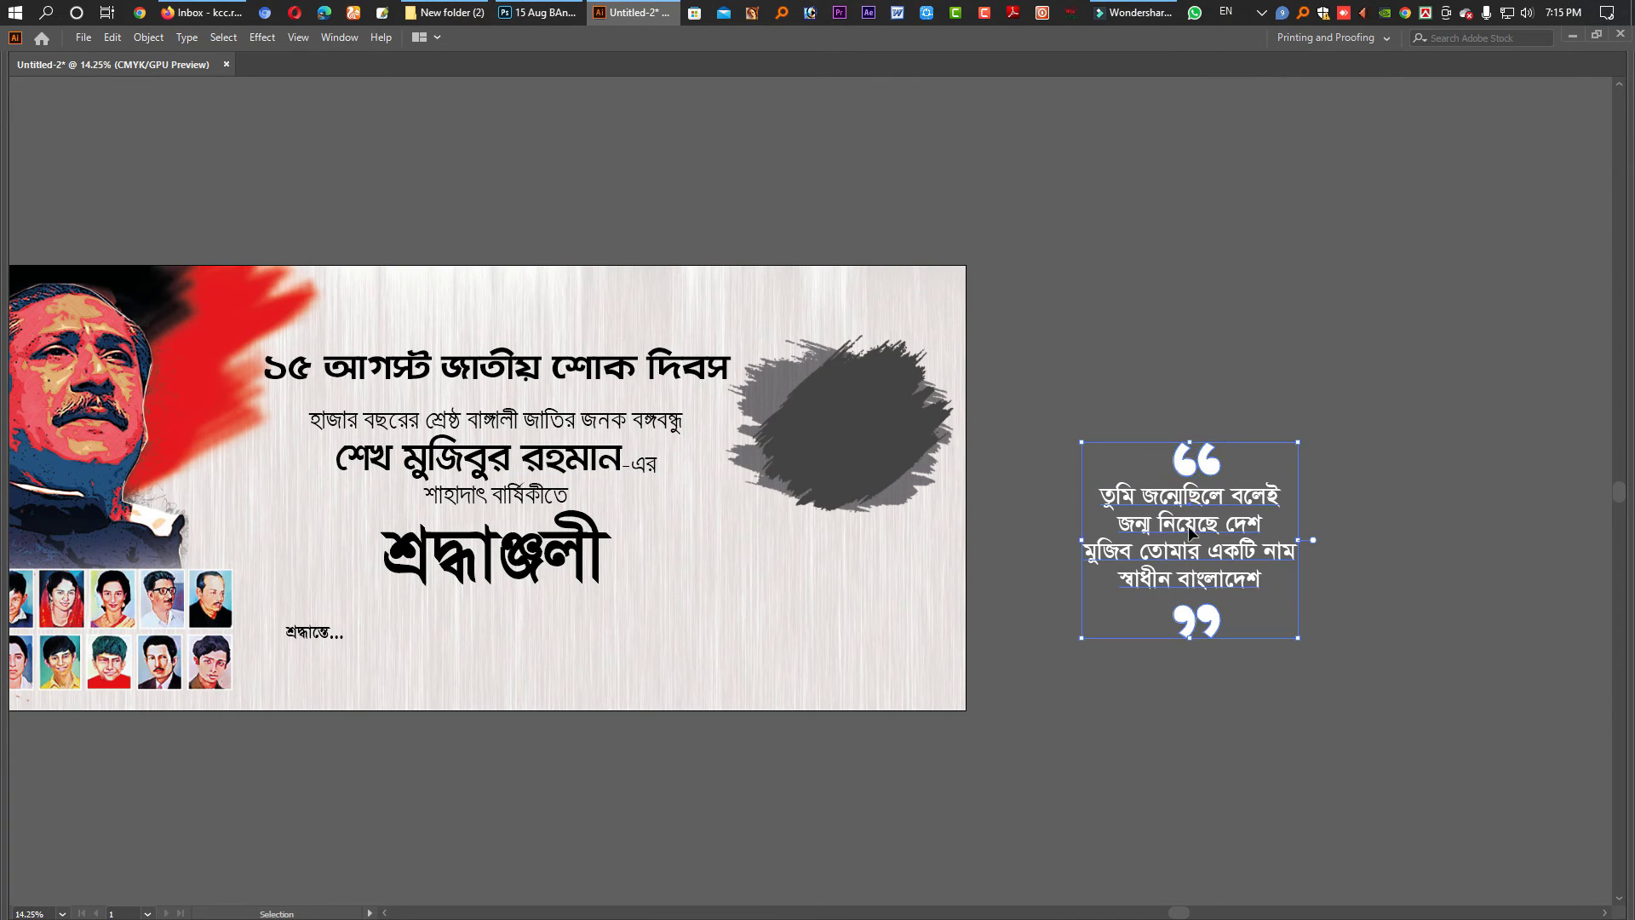
- Horizontally centre the quote text on the top quote mark using Align To Key Object
key(Tab)
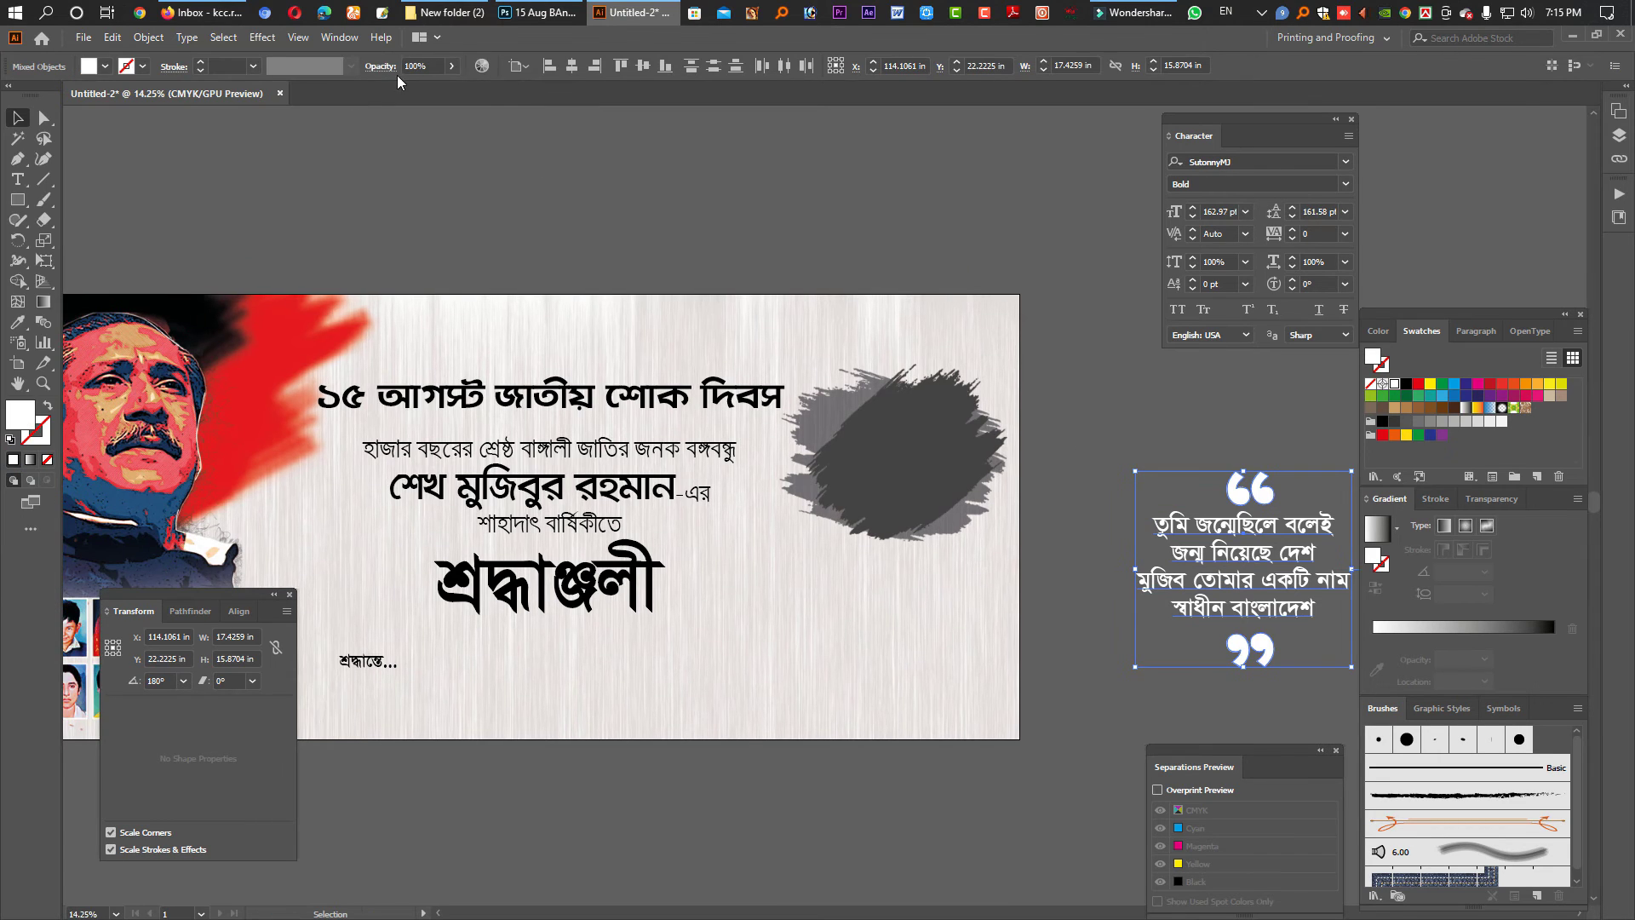
key(ctrl+z)
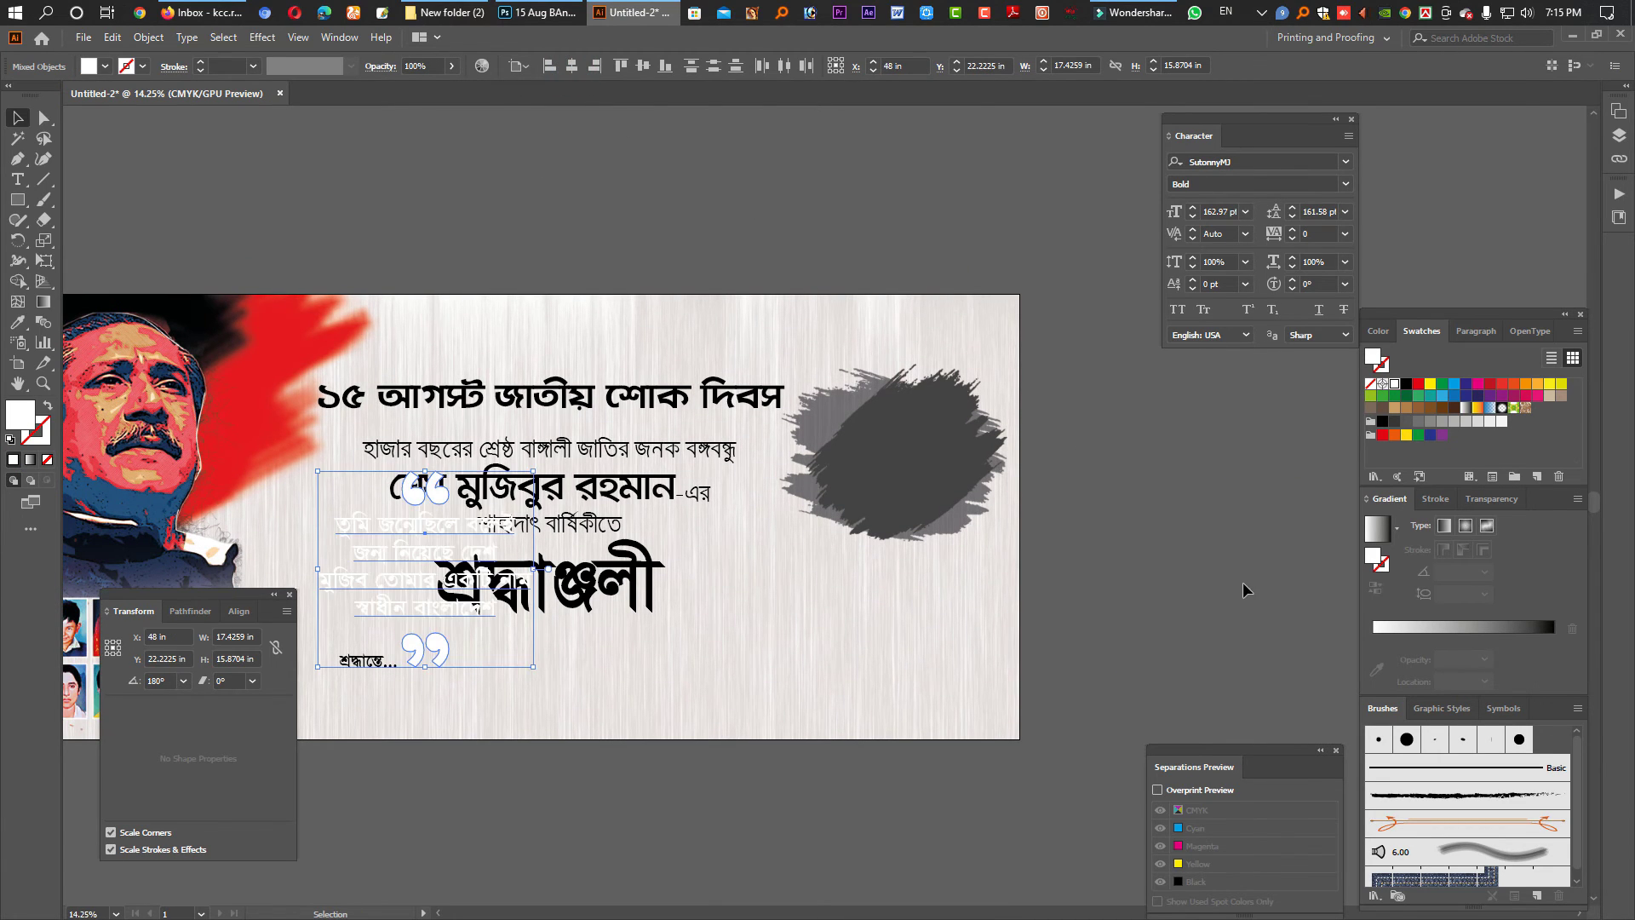
key(ctrl+shift+z)
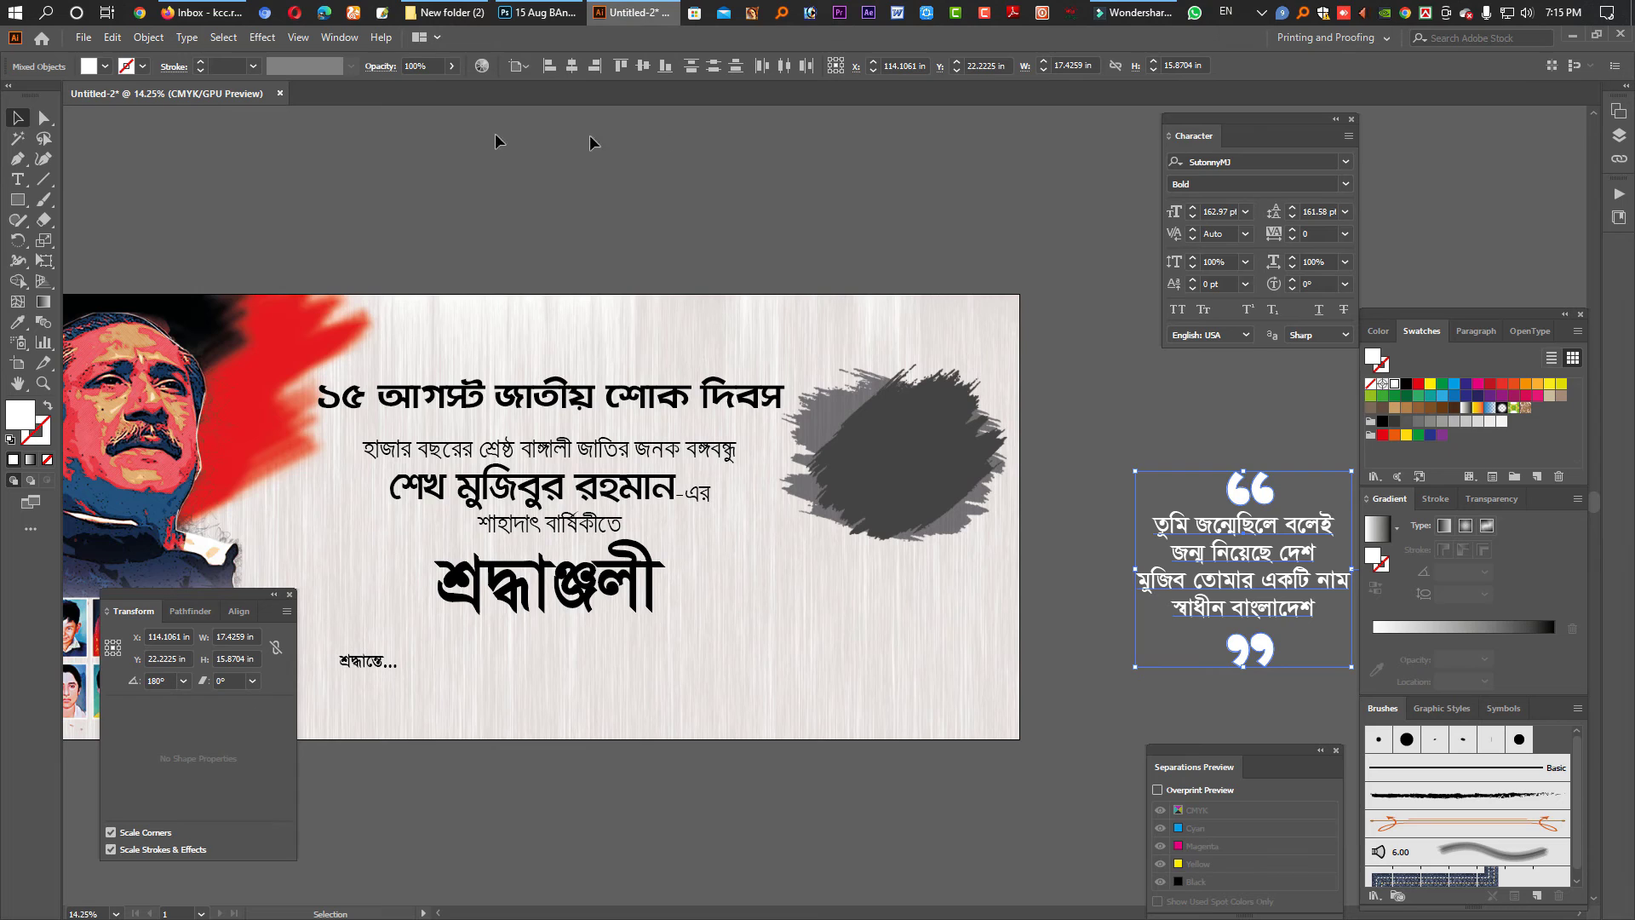
click(238, 612)
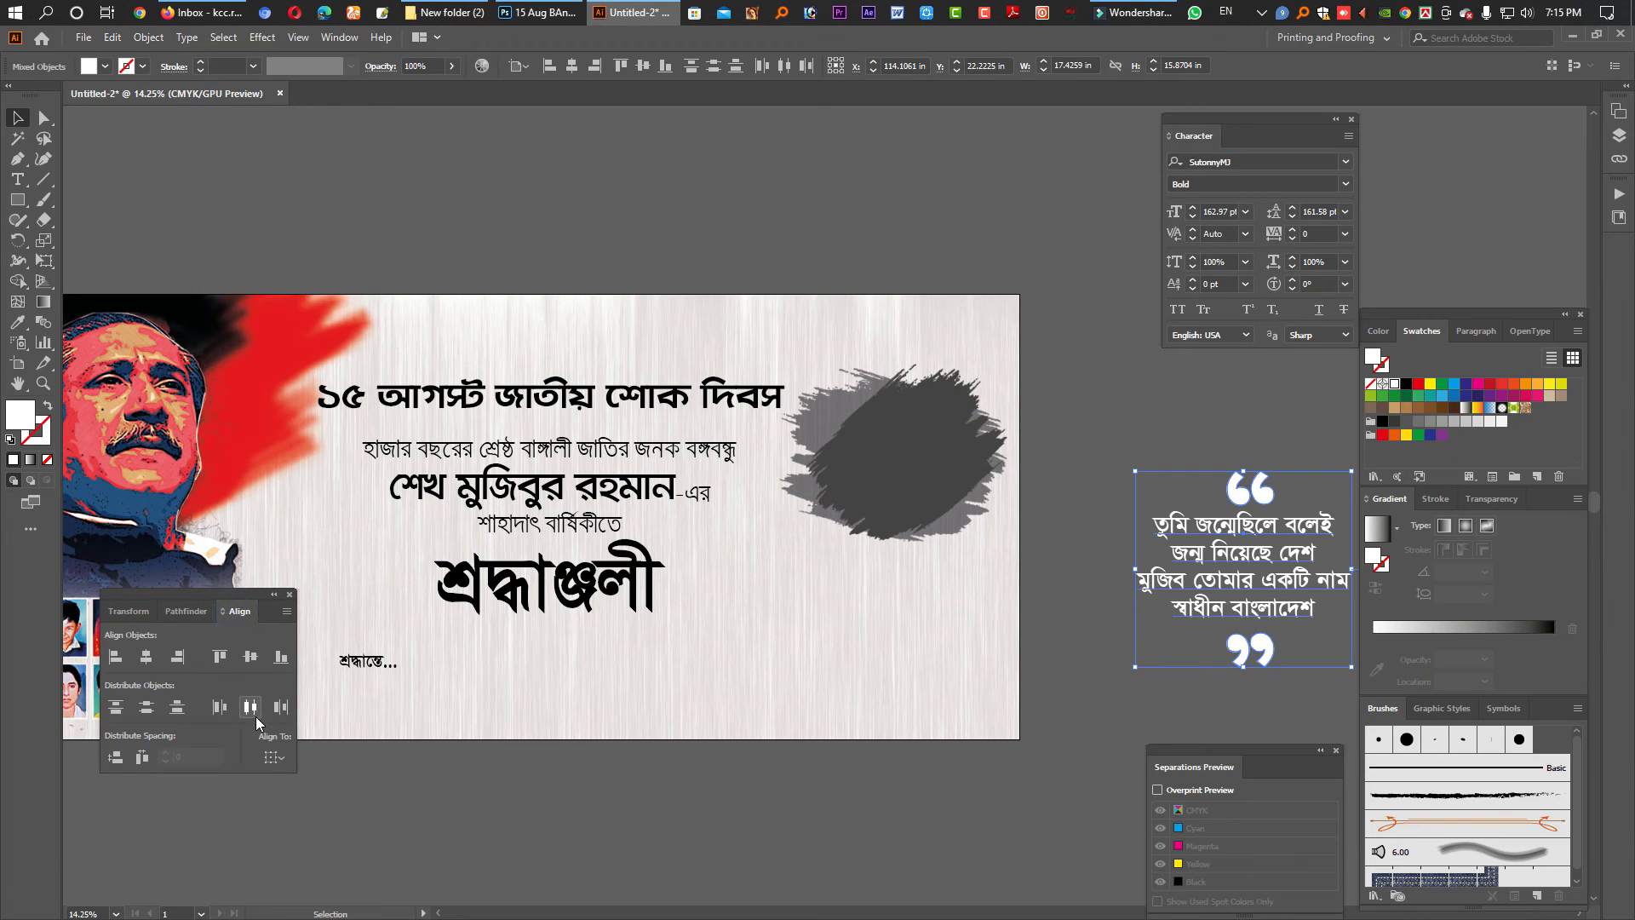
click(279, 752)
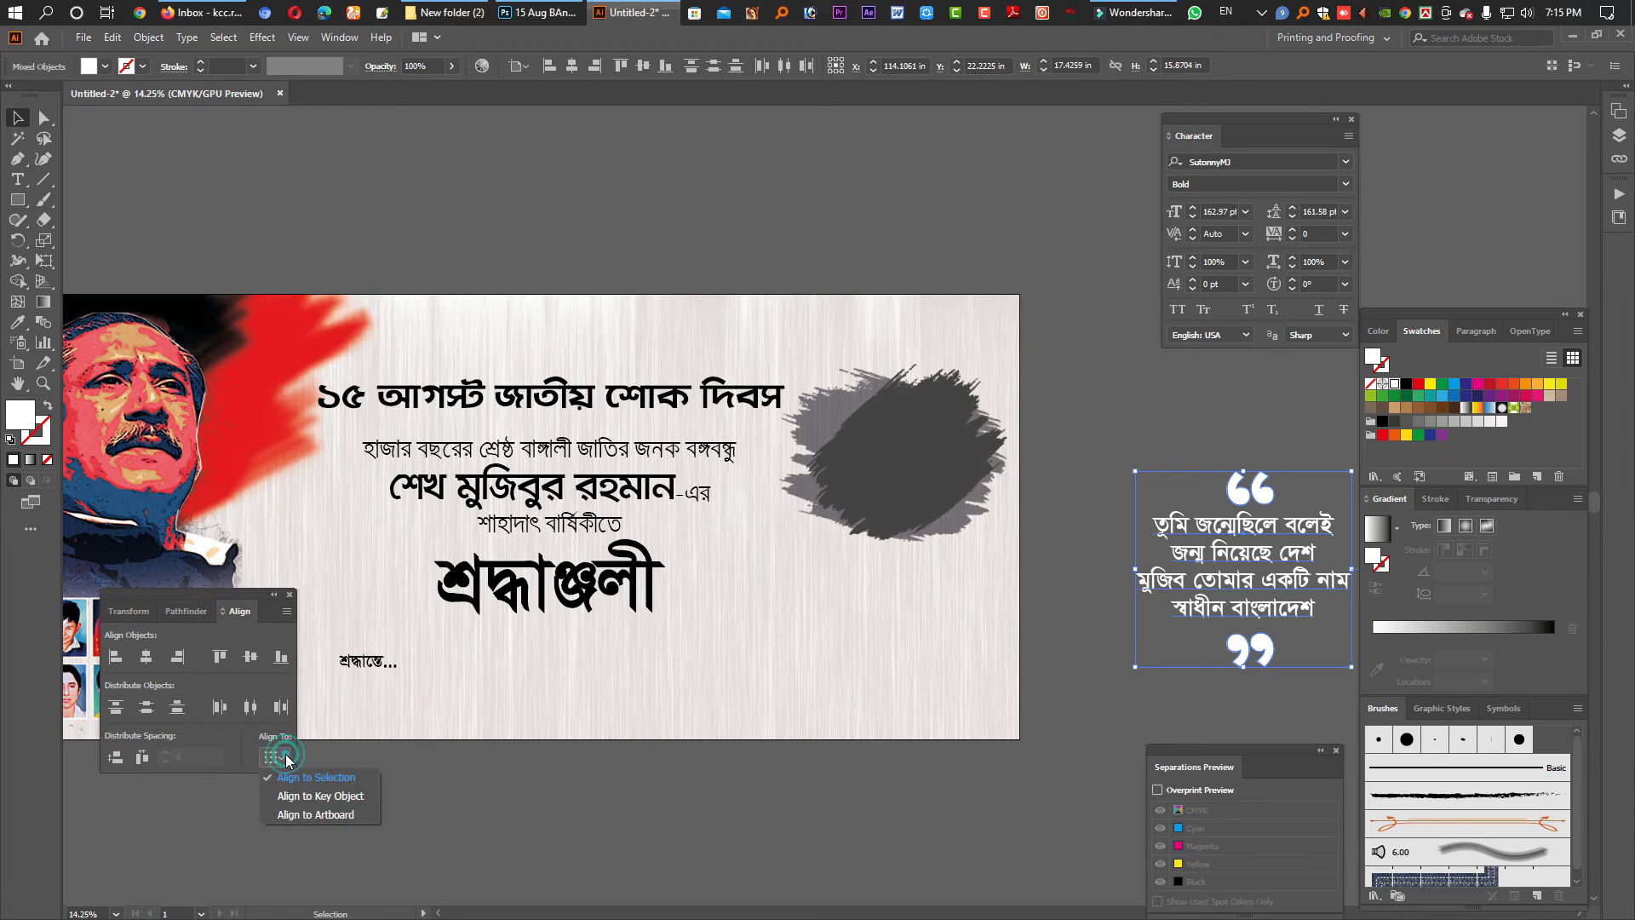
click(318, 796)
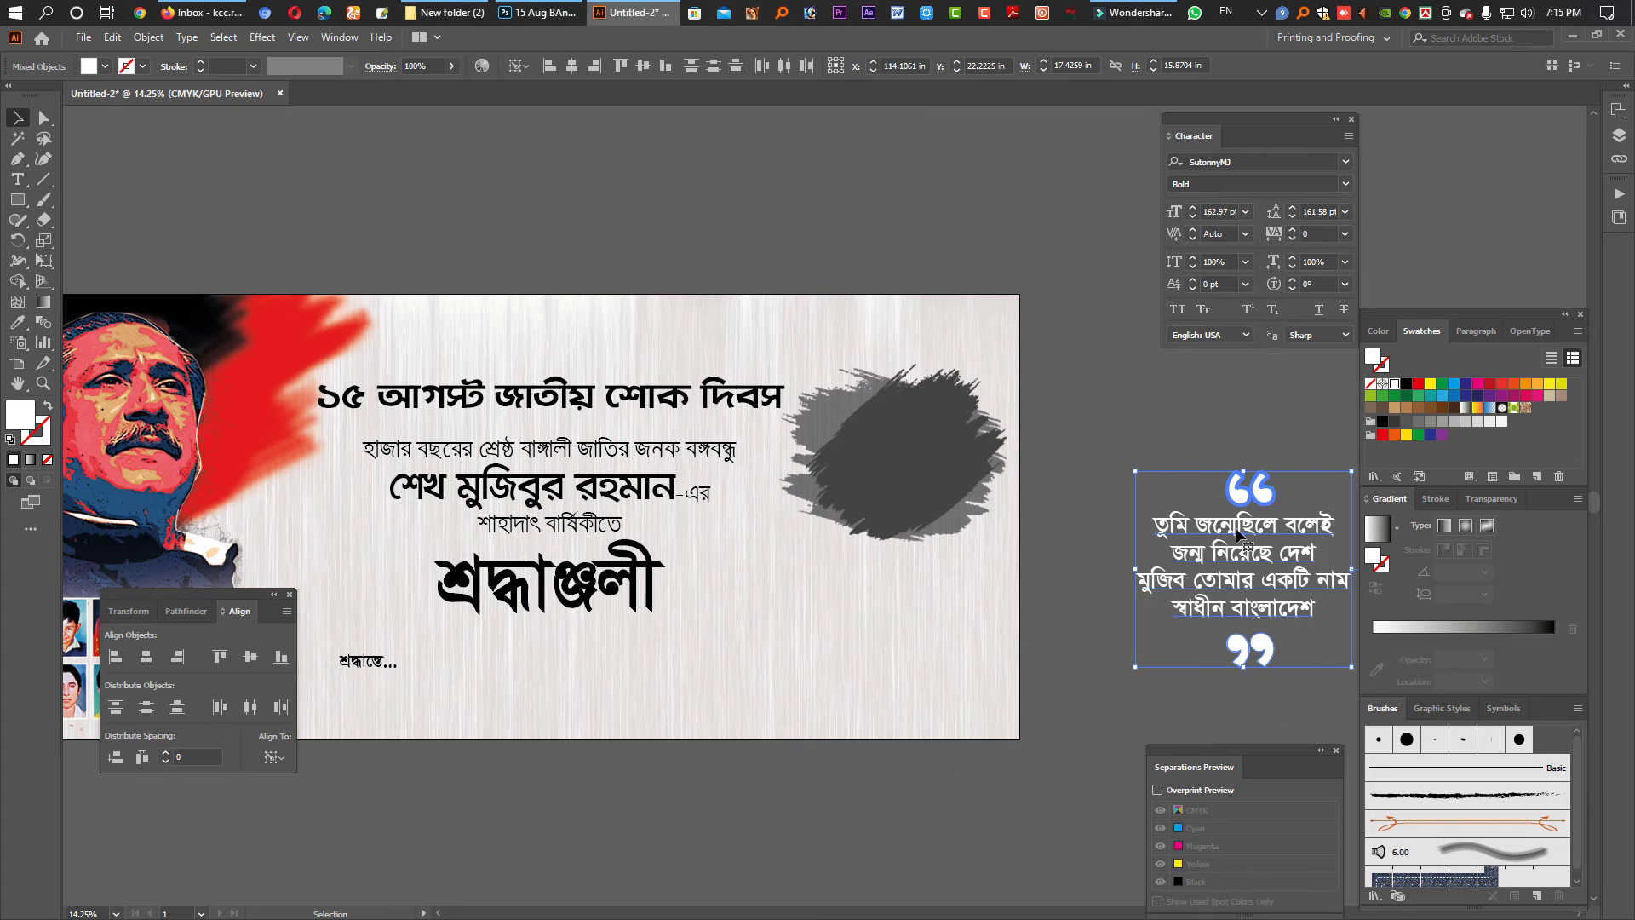
click(571, 65)
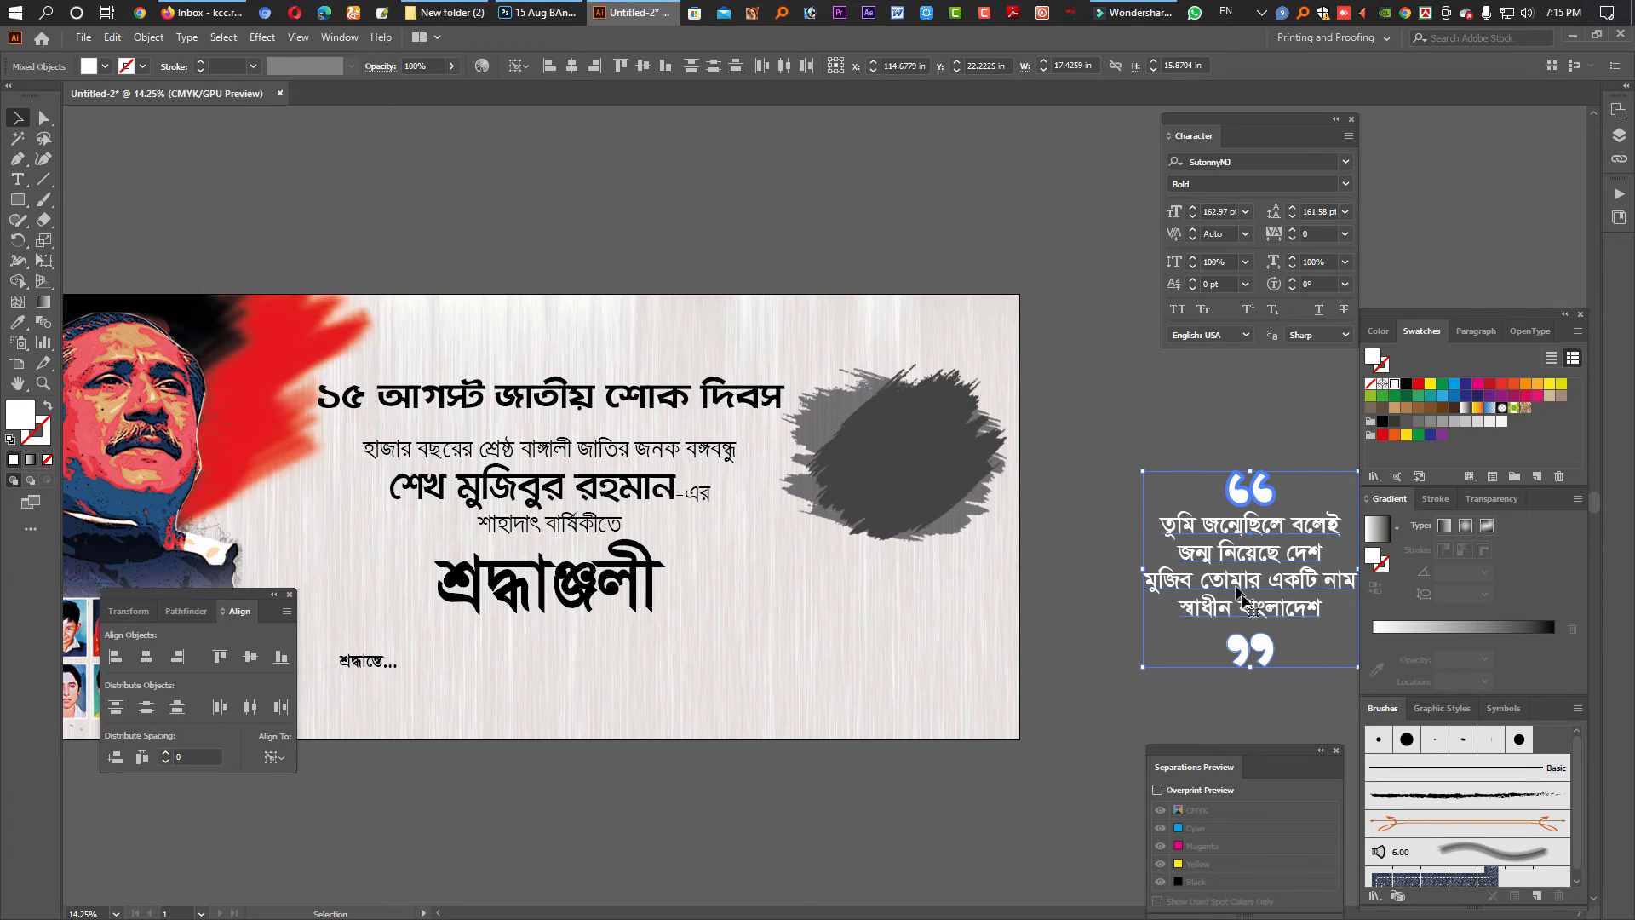
- Shrink the quote group and move it onto the dark grey brush patch
key(ctrl+z)
key(ctrl+z)
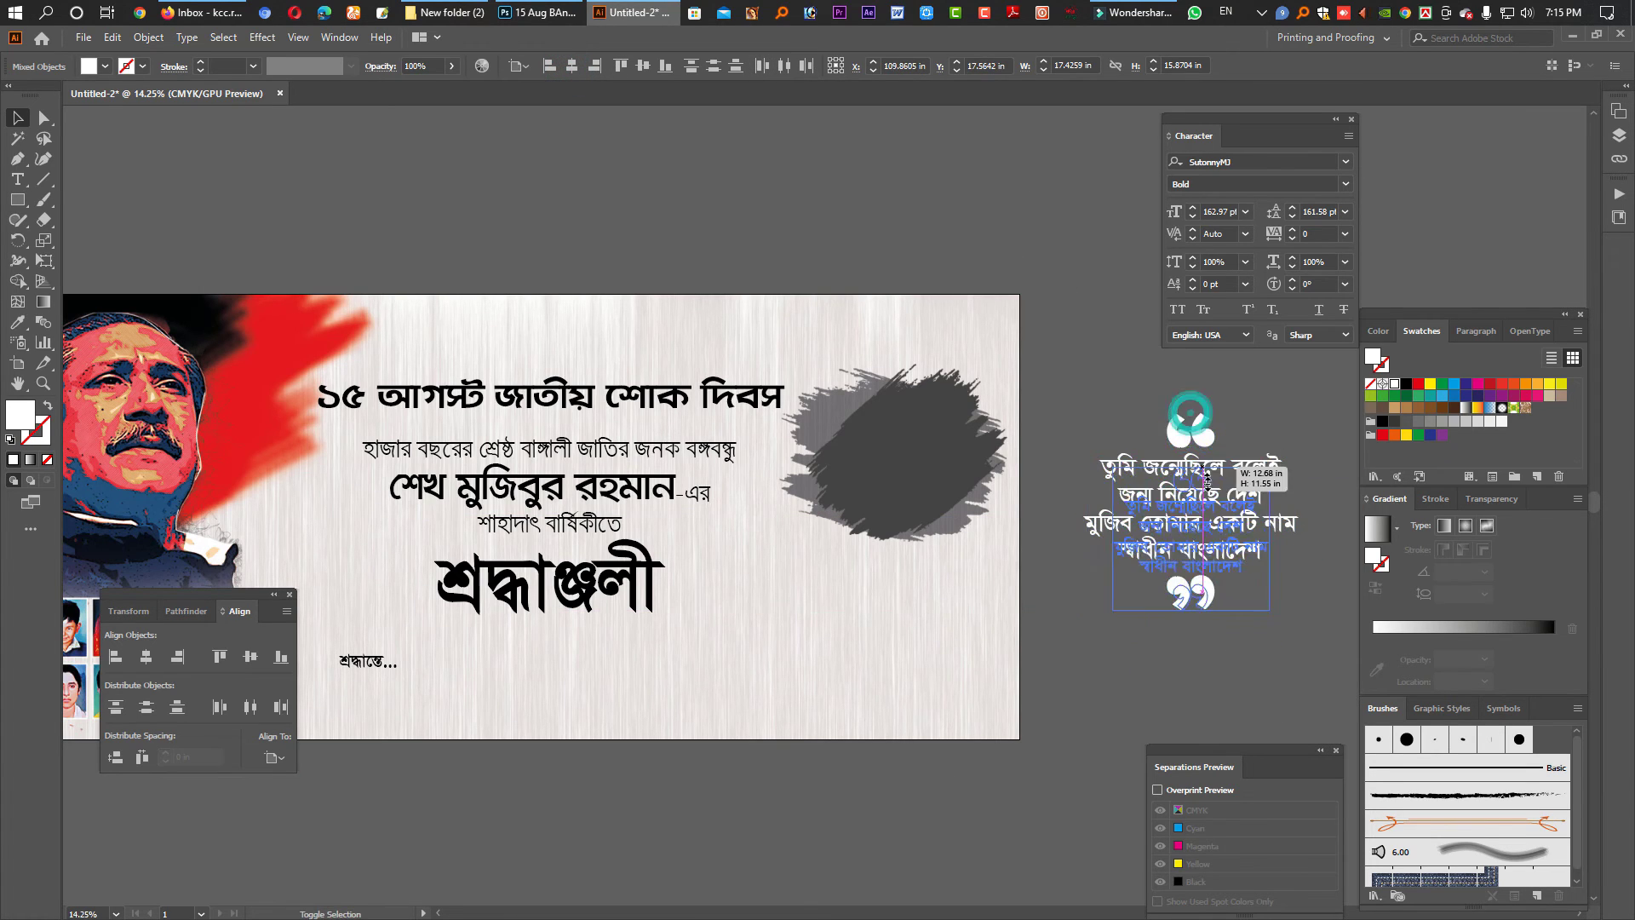
mouse_move(1198, 566)
mouse_down()
mouse_move(1030, 532)
mouse_move(979, 492)
mouse_up()
click(1121, 502)
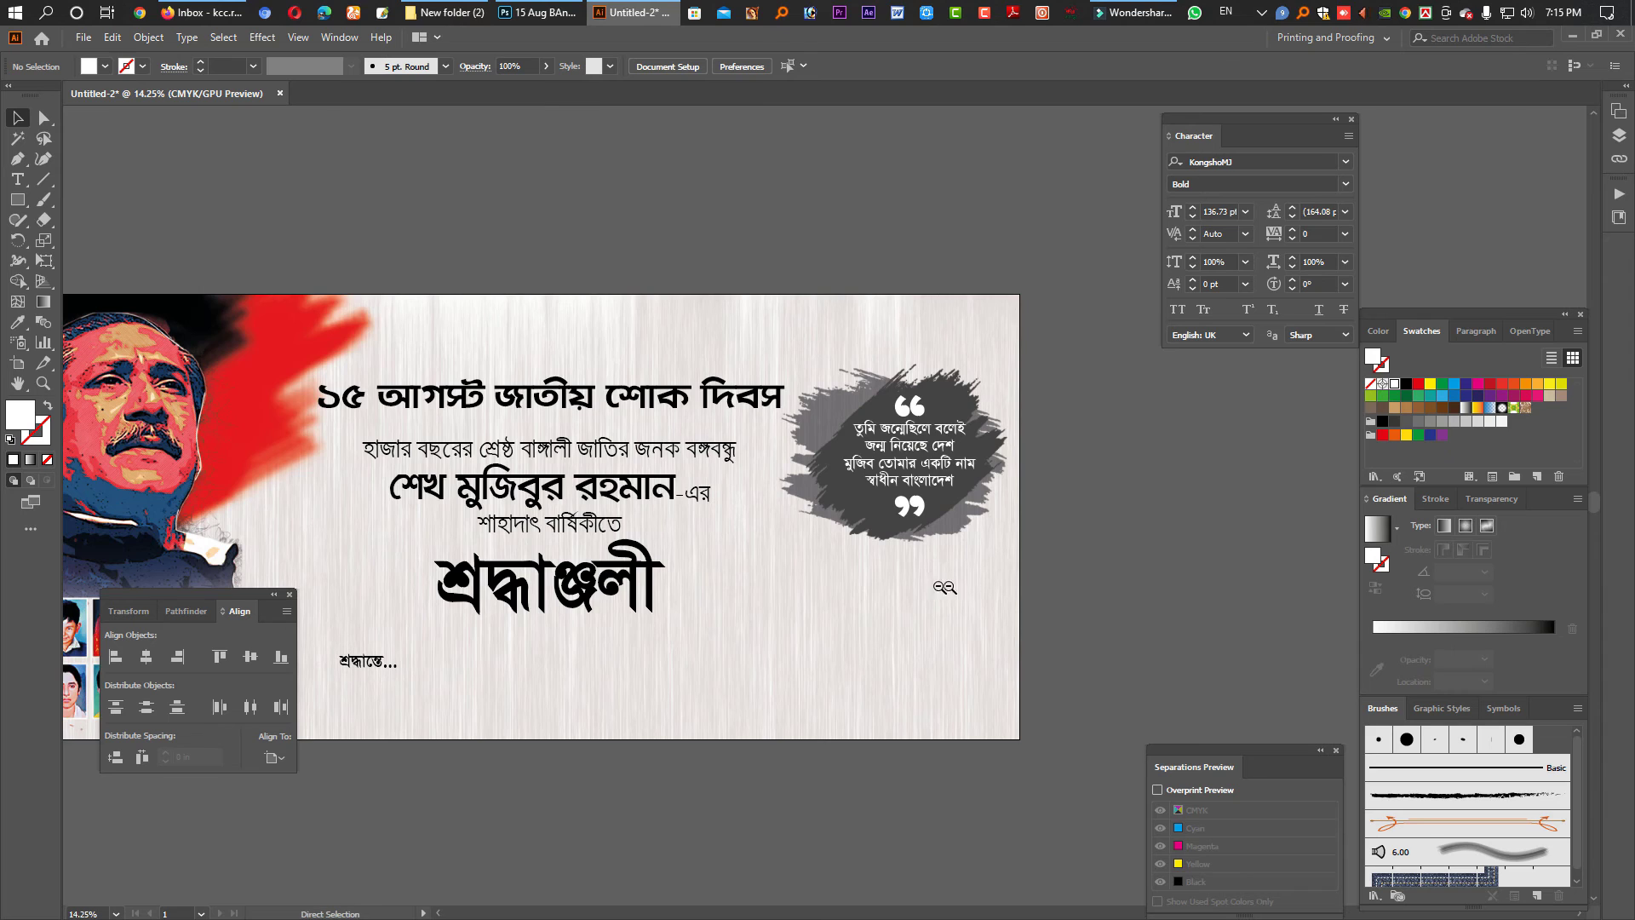
scroll(928, 583, down, 2)
drag(830, 623, 901, 537)
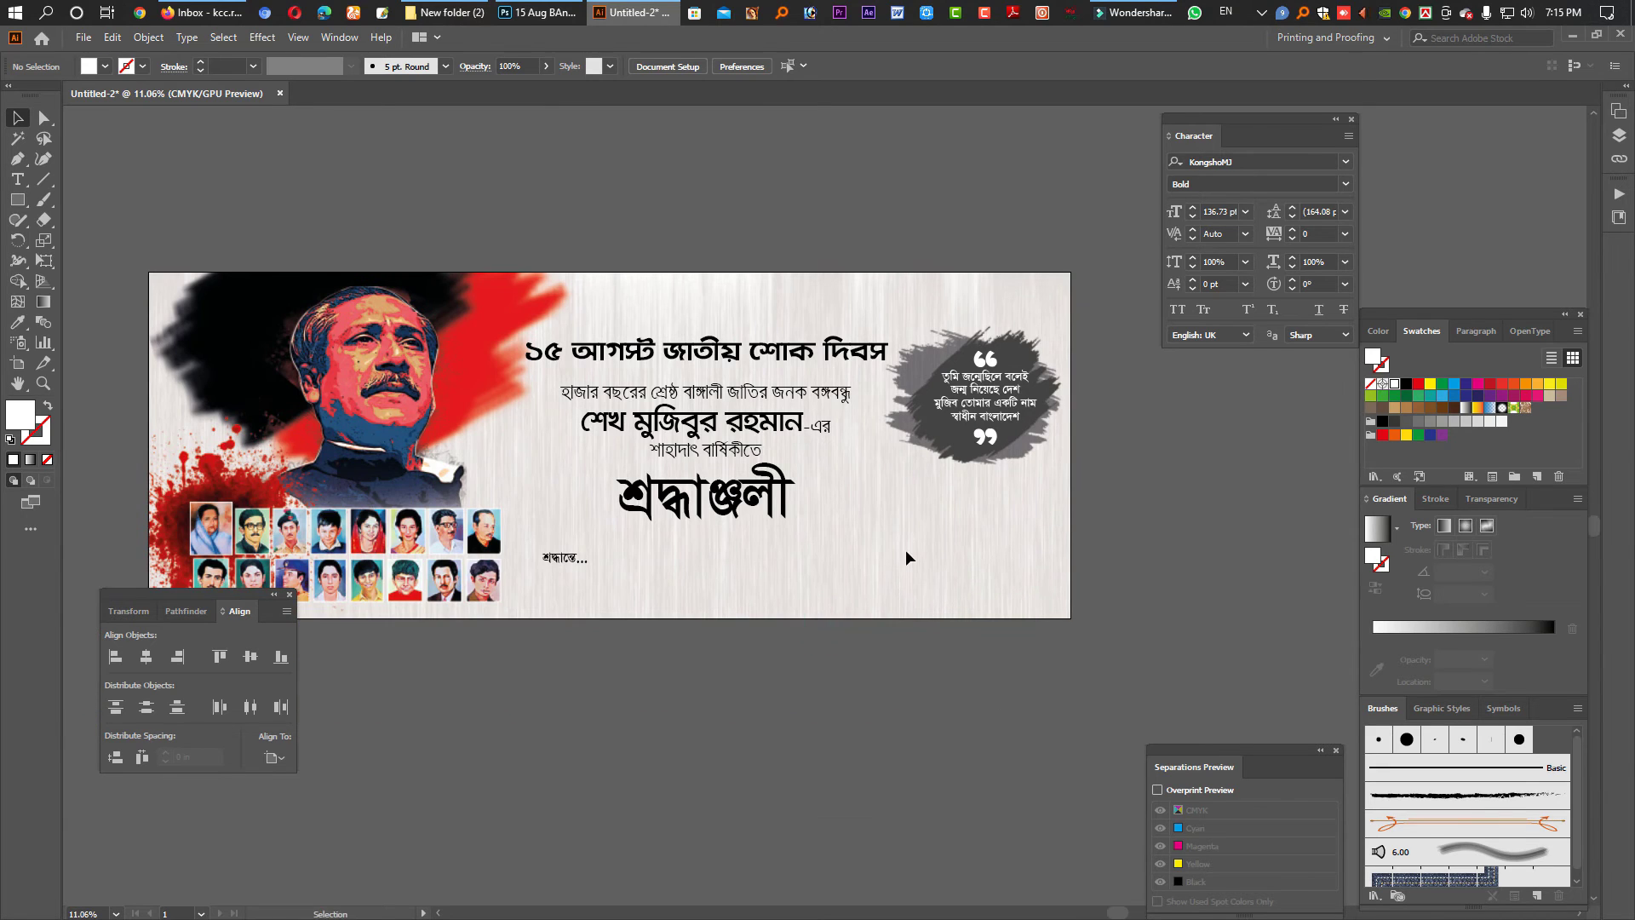
- Colour the name শেখ মুজিবুর রহমান red
key(Tab)
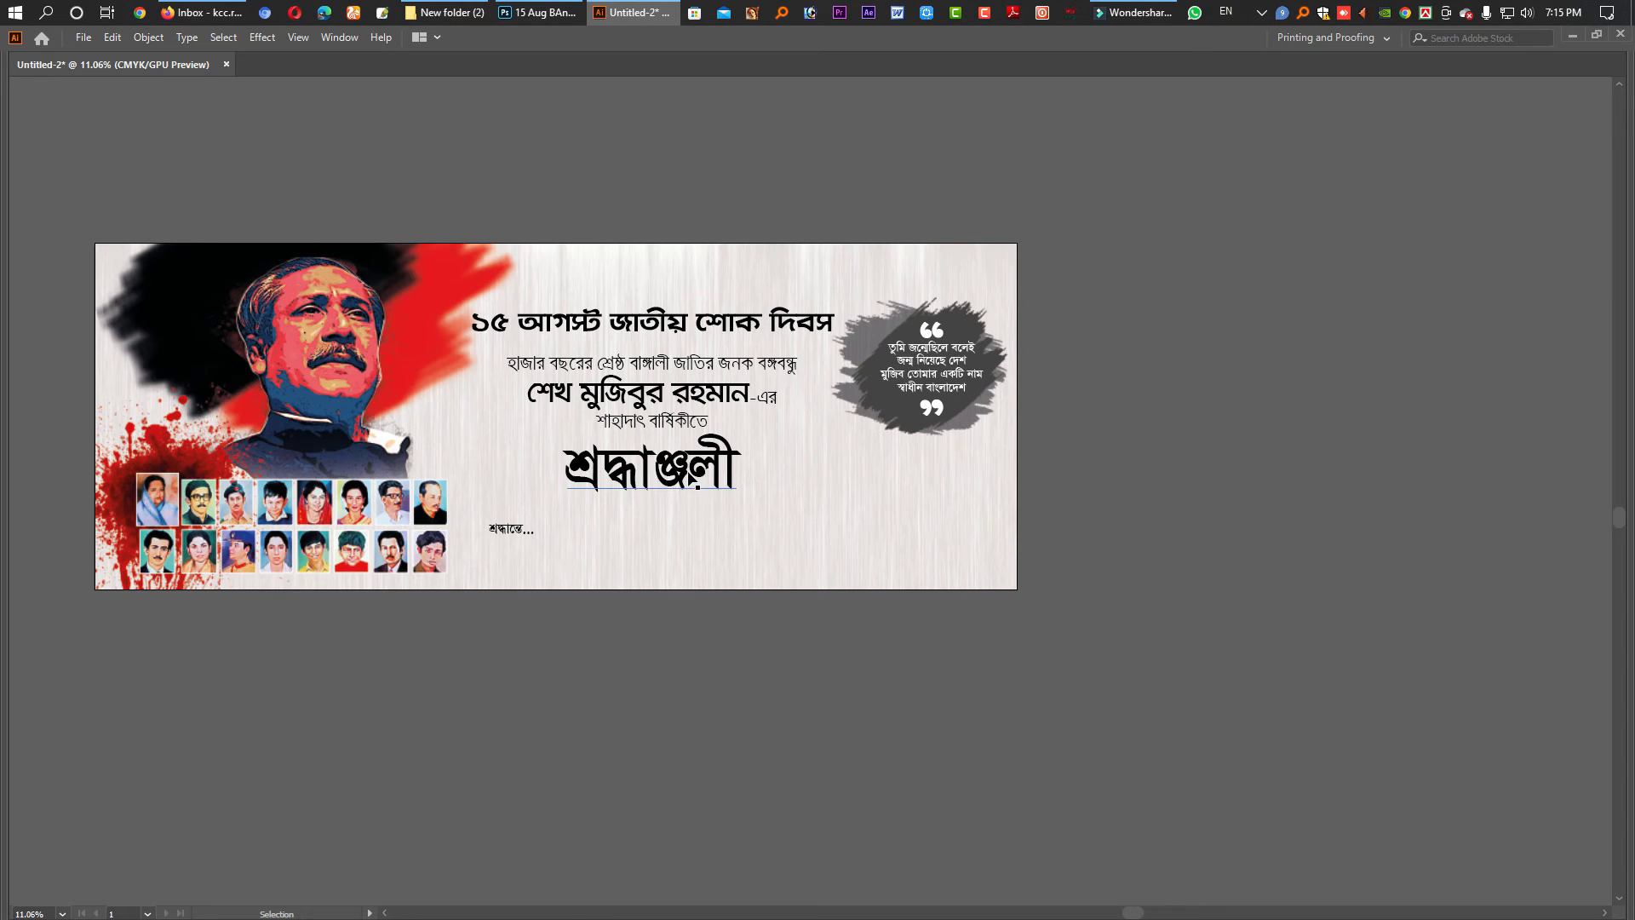
click(724, 402)
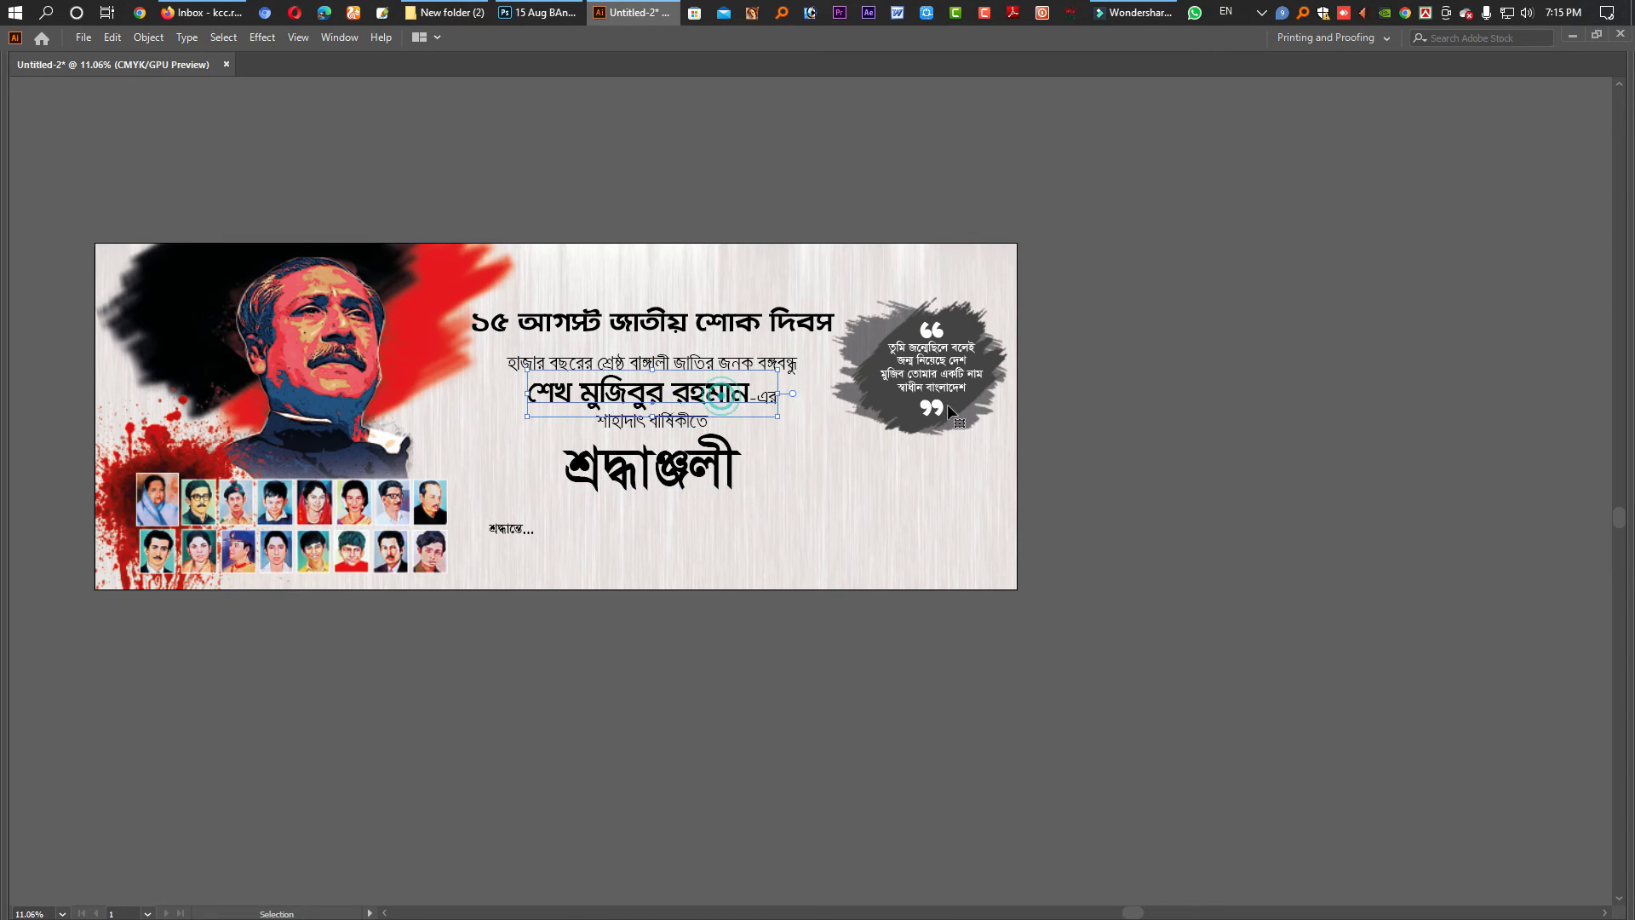
key(Return)
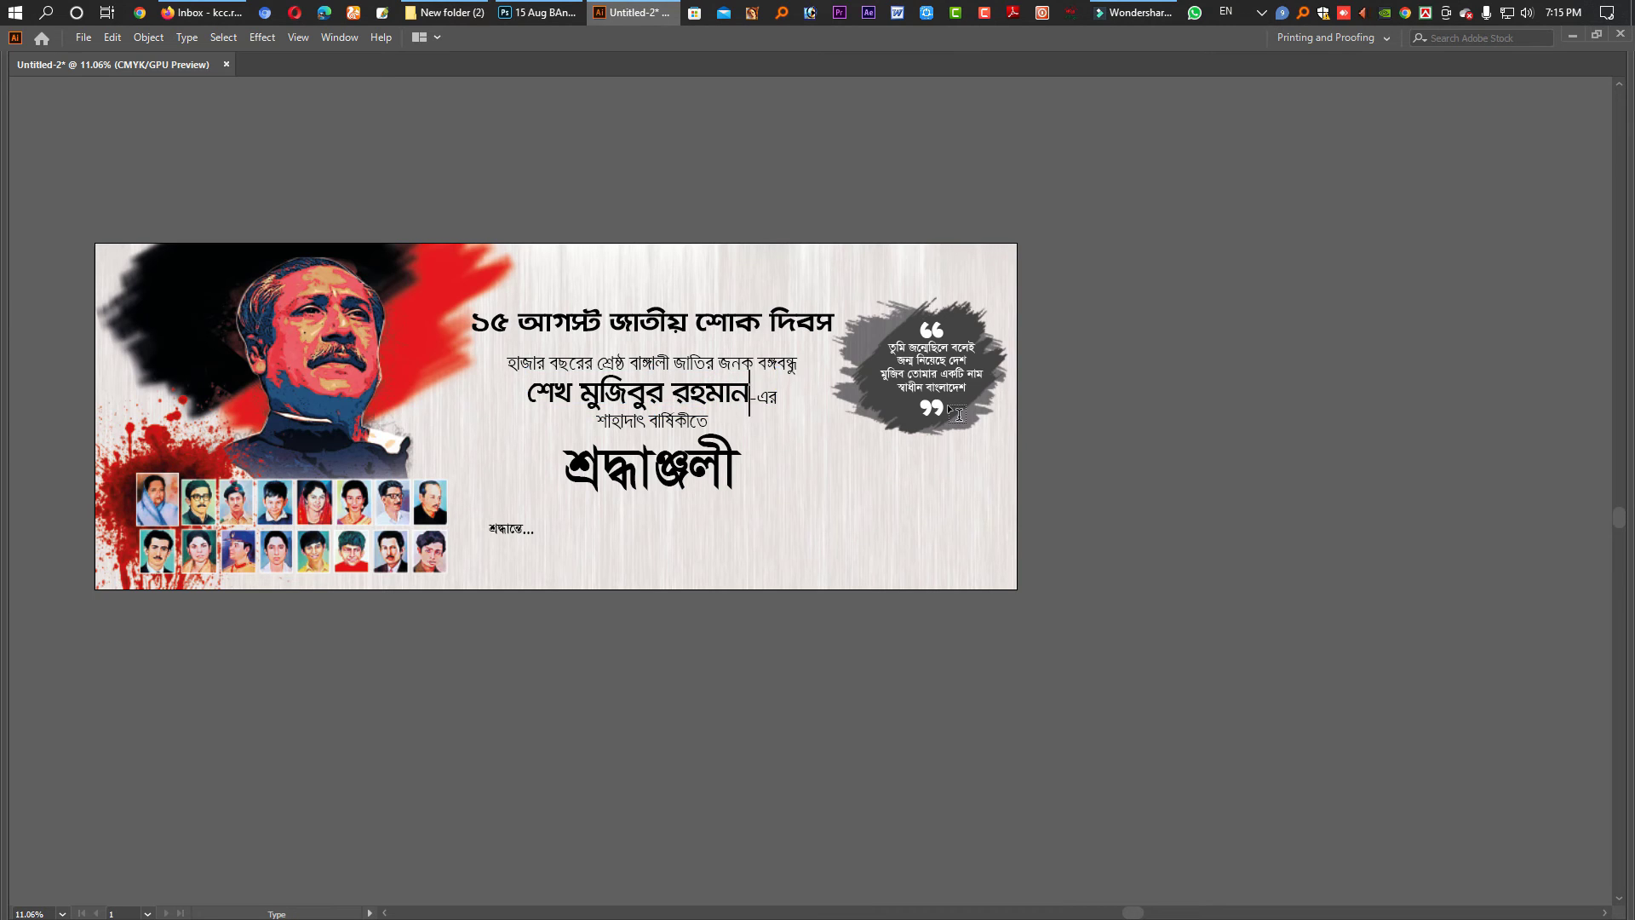
key(shift+Home)
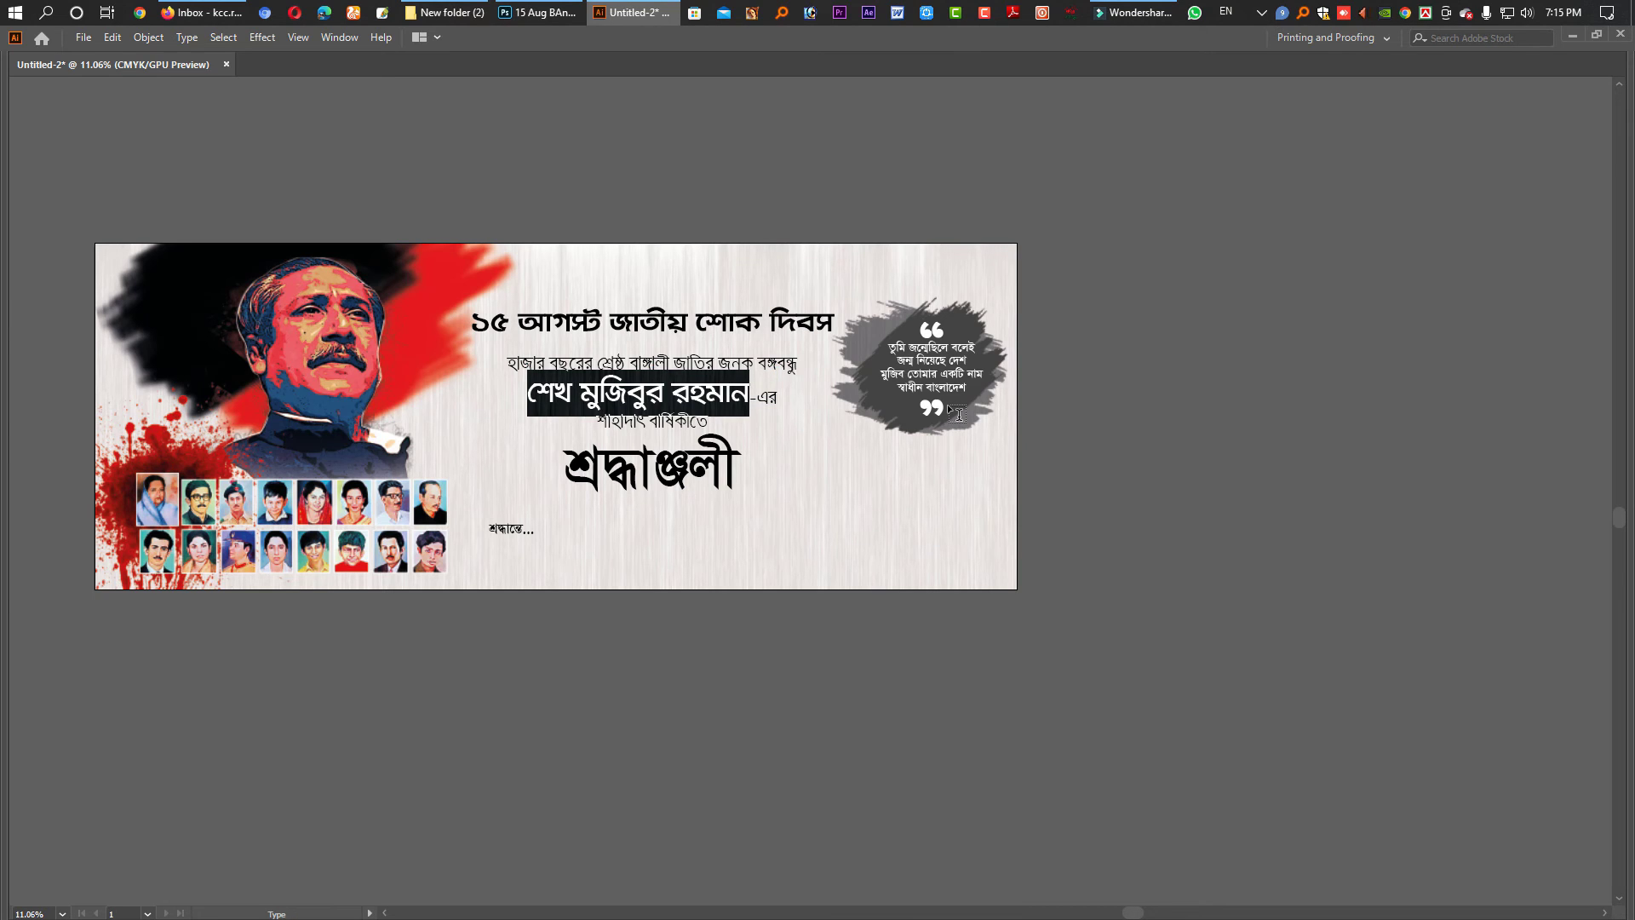
key(F6)
click(1429, 332)
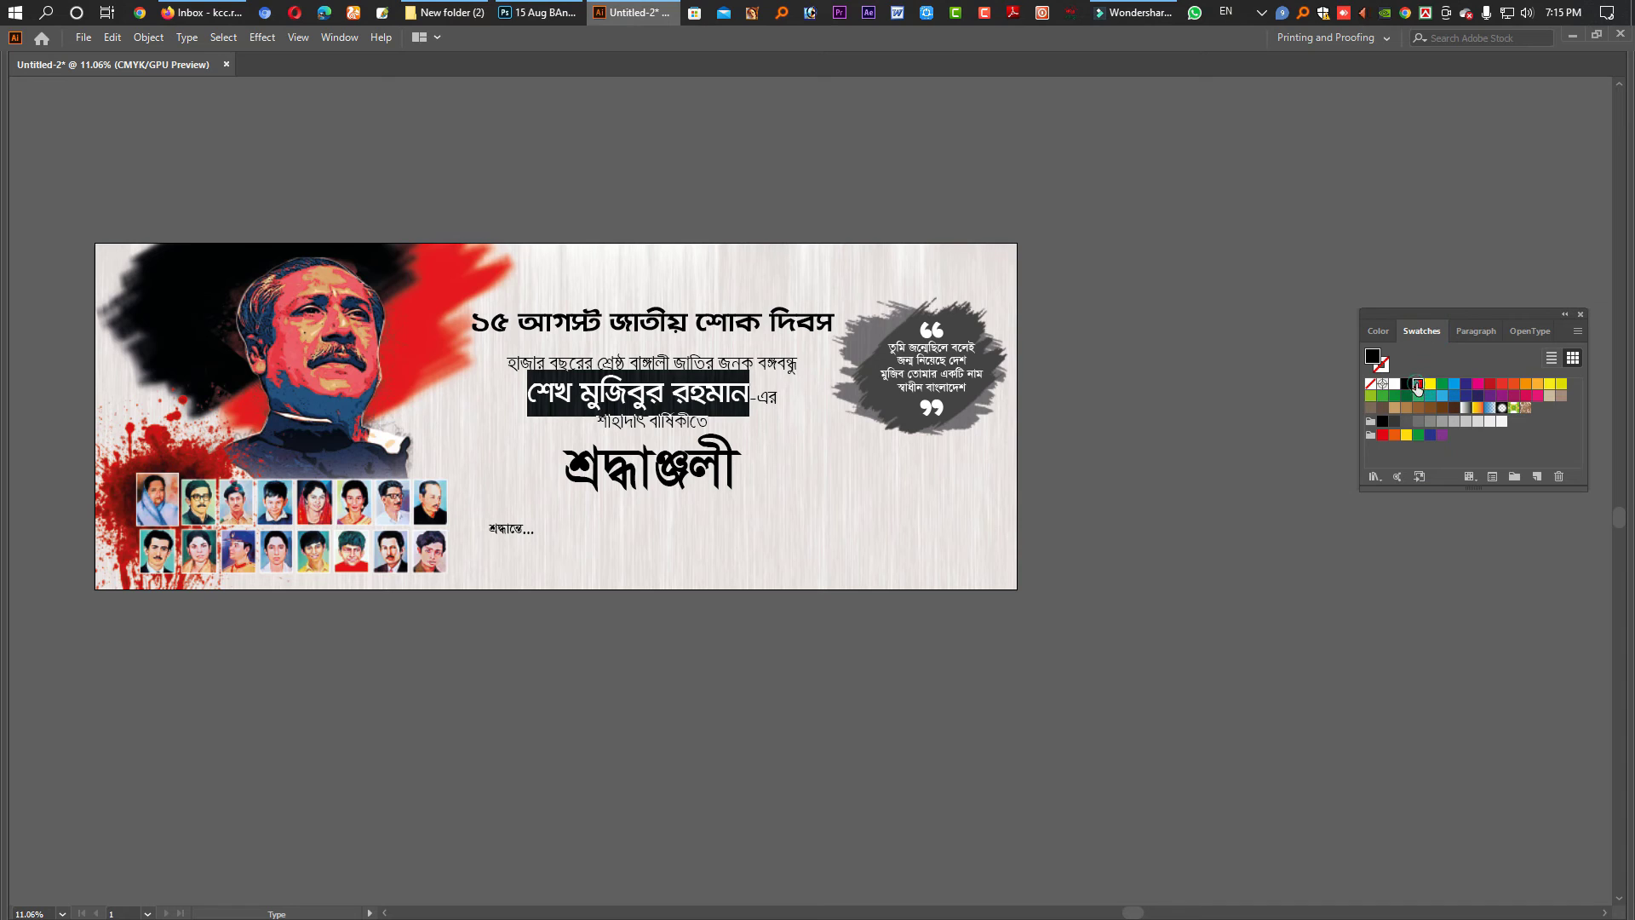
click(1418, 385)
key(Escape)
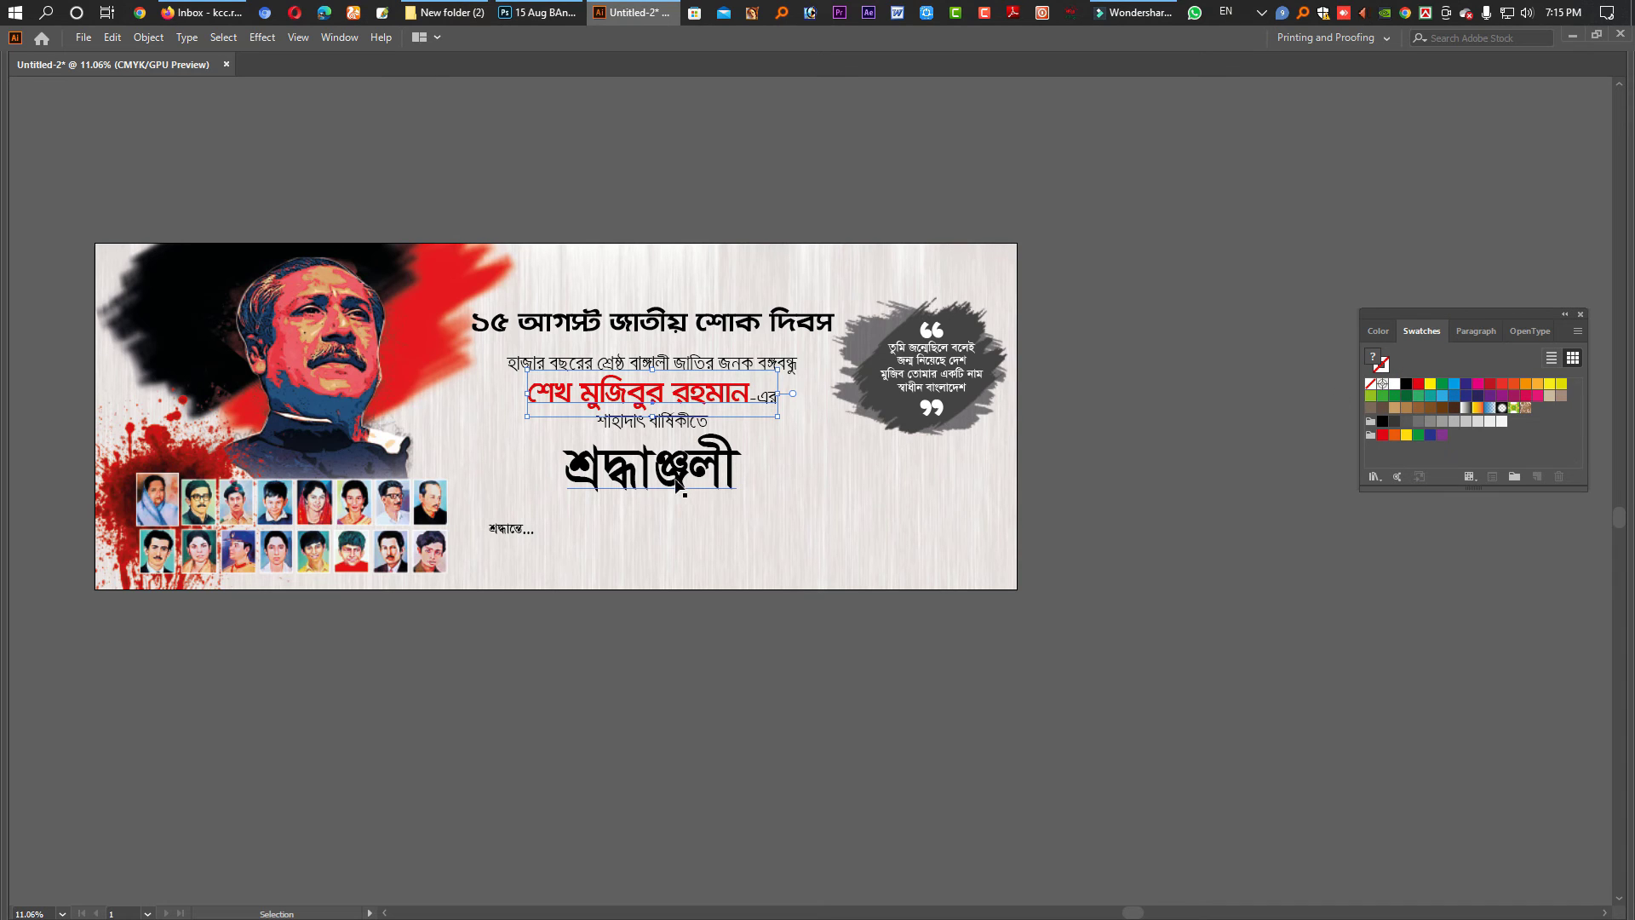
- Enlarge the শ্রদ্ধাঞ্জলী title and make the শাহাদাৎ বার্ষিকীতে line bold
click(677, 477)
key(ctrl+shift+period)
key(ctrl+shift+period)
key(ctrl+shift+period)
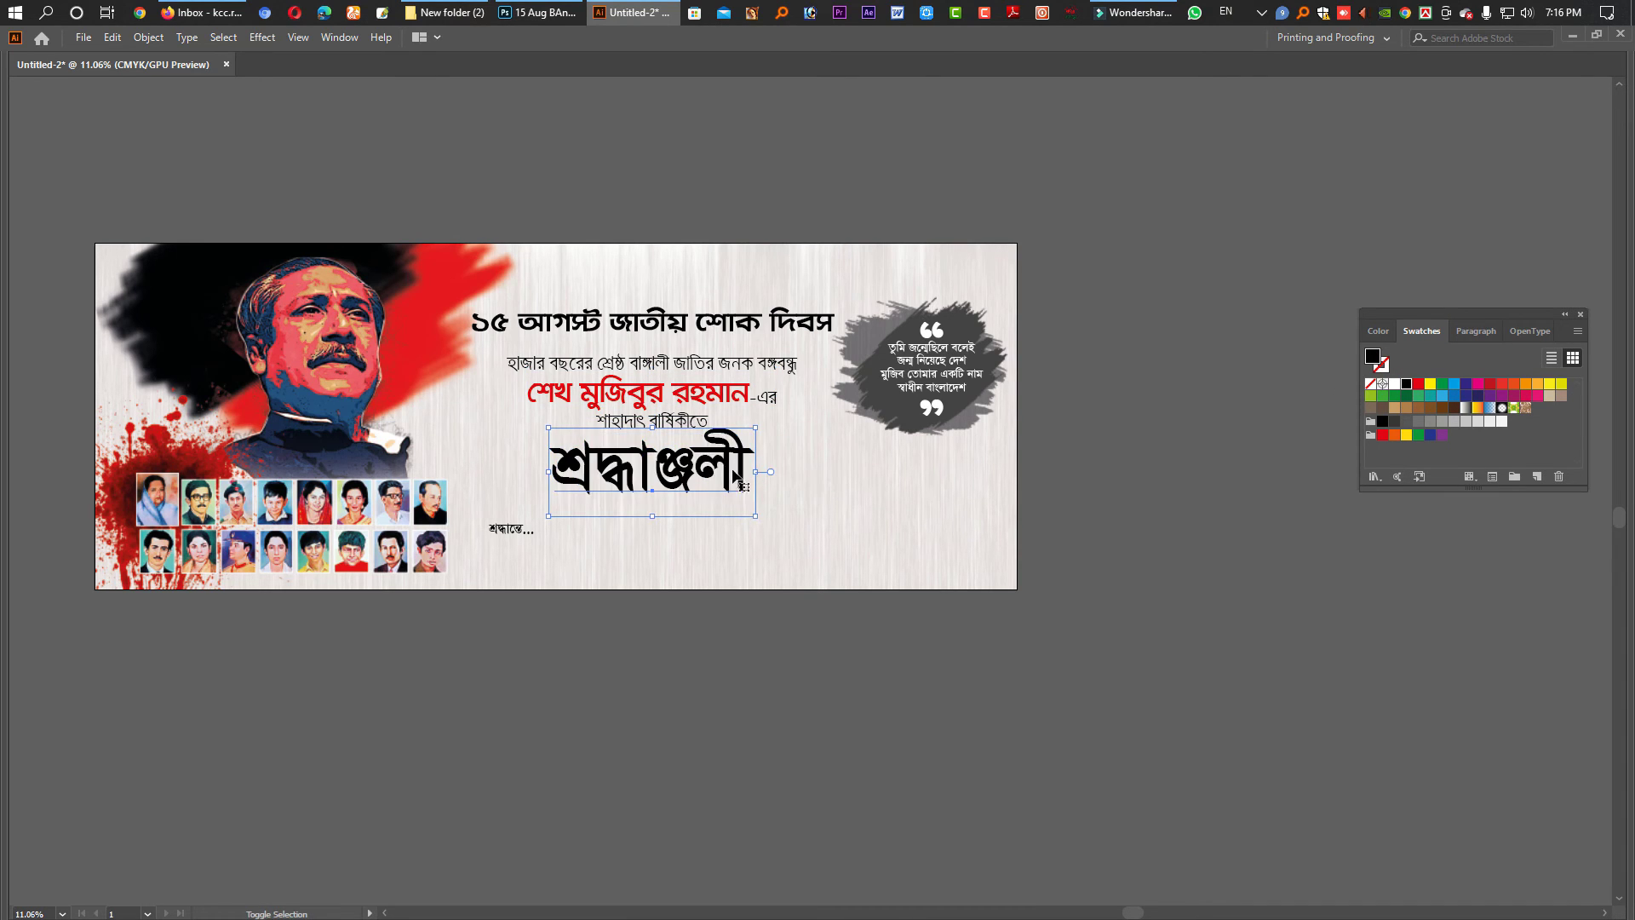
click(696, 366)
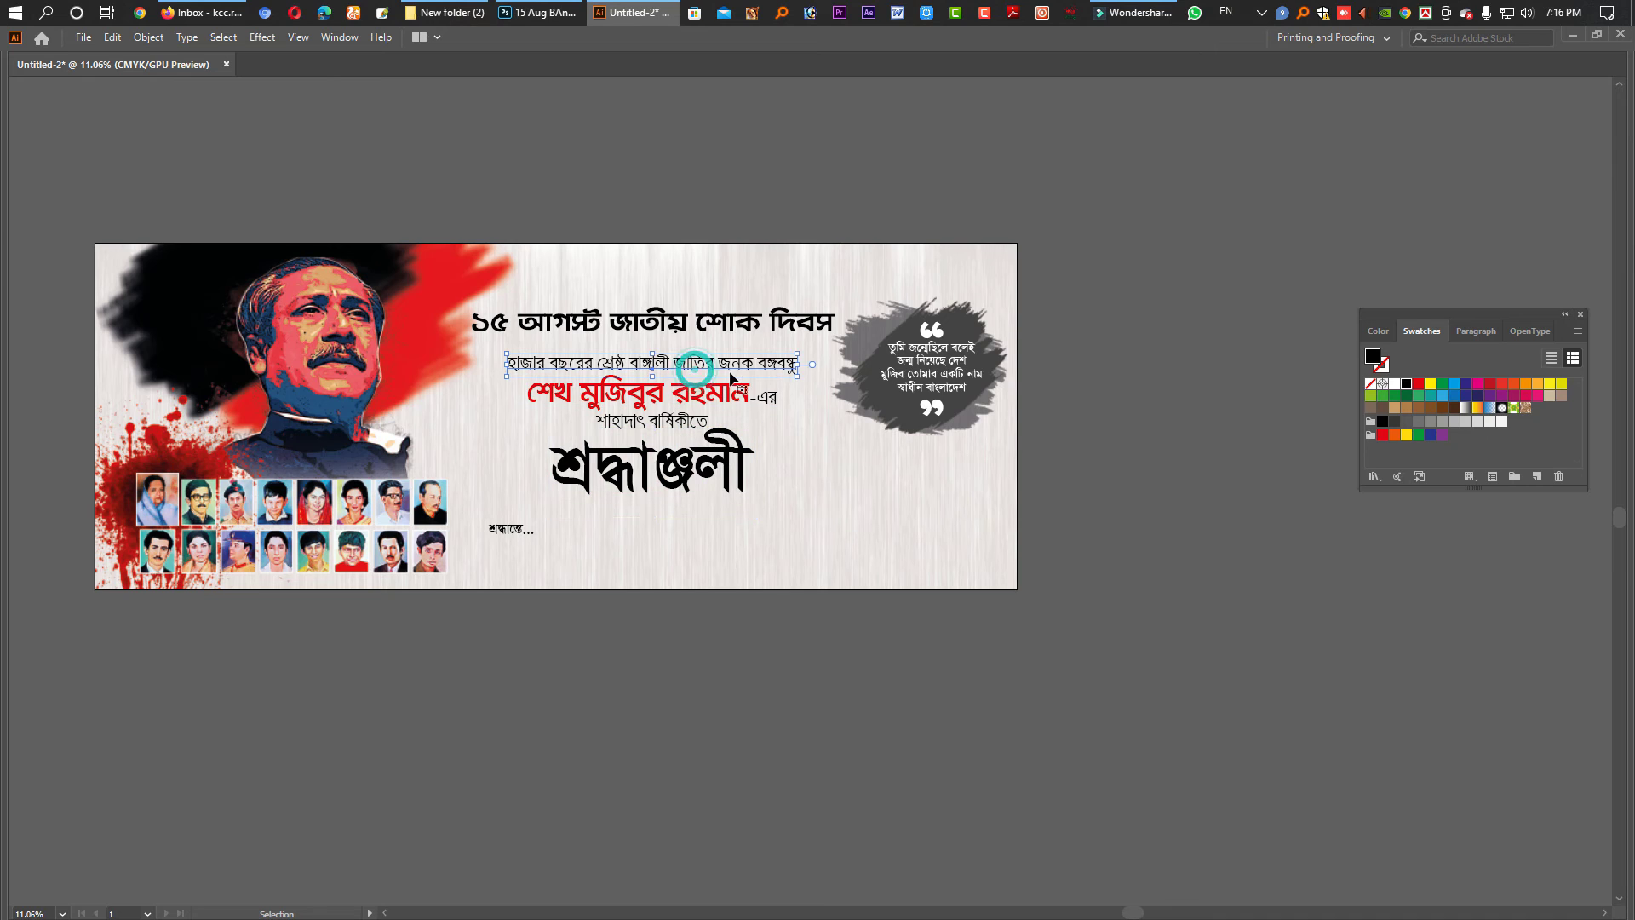
key(Tab)
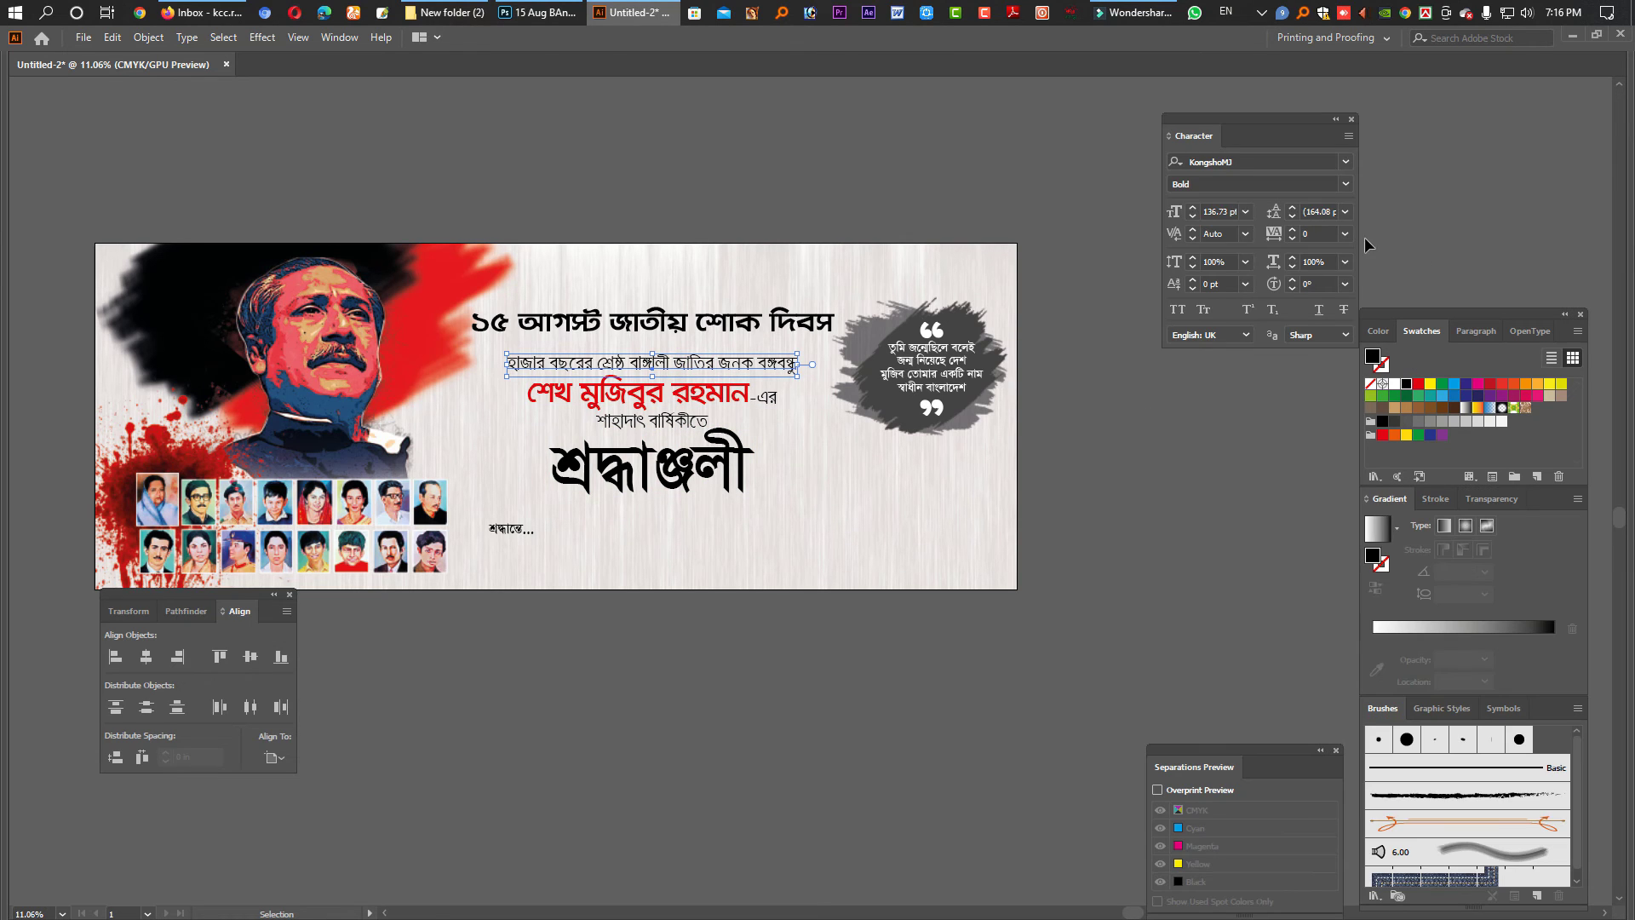
click(1345, 184)
key(Escape)
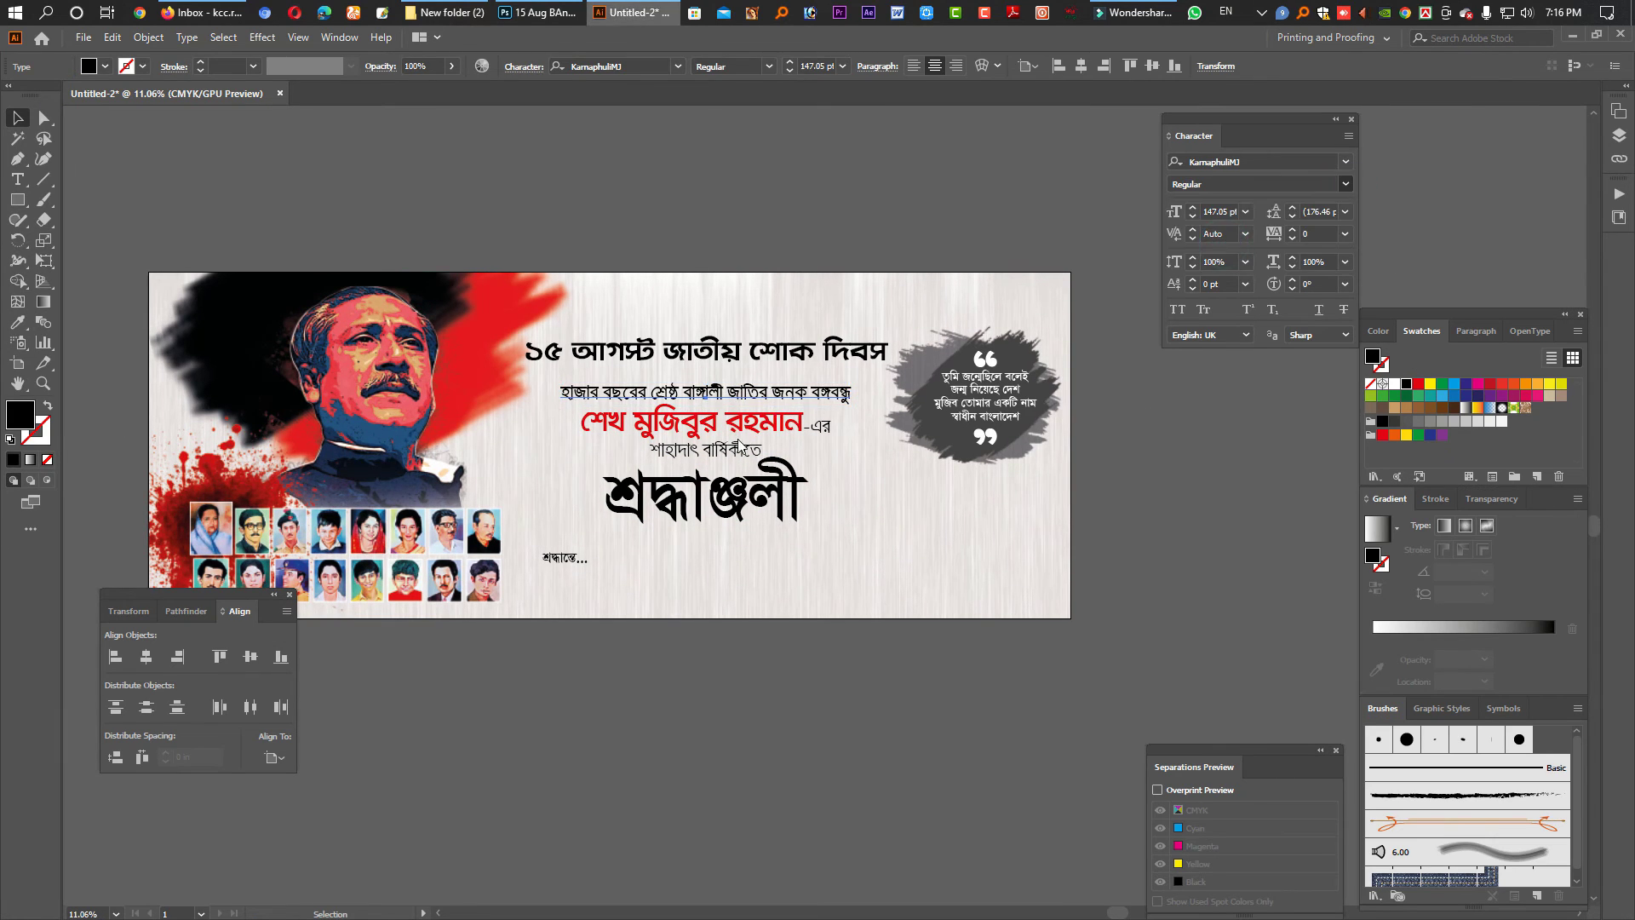
click(733, 449)
click(1345, 184)
click(1222, 249)
- Nudge the headline text slightly upward
click(730, 362)
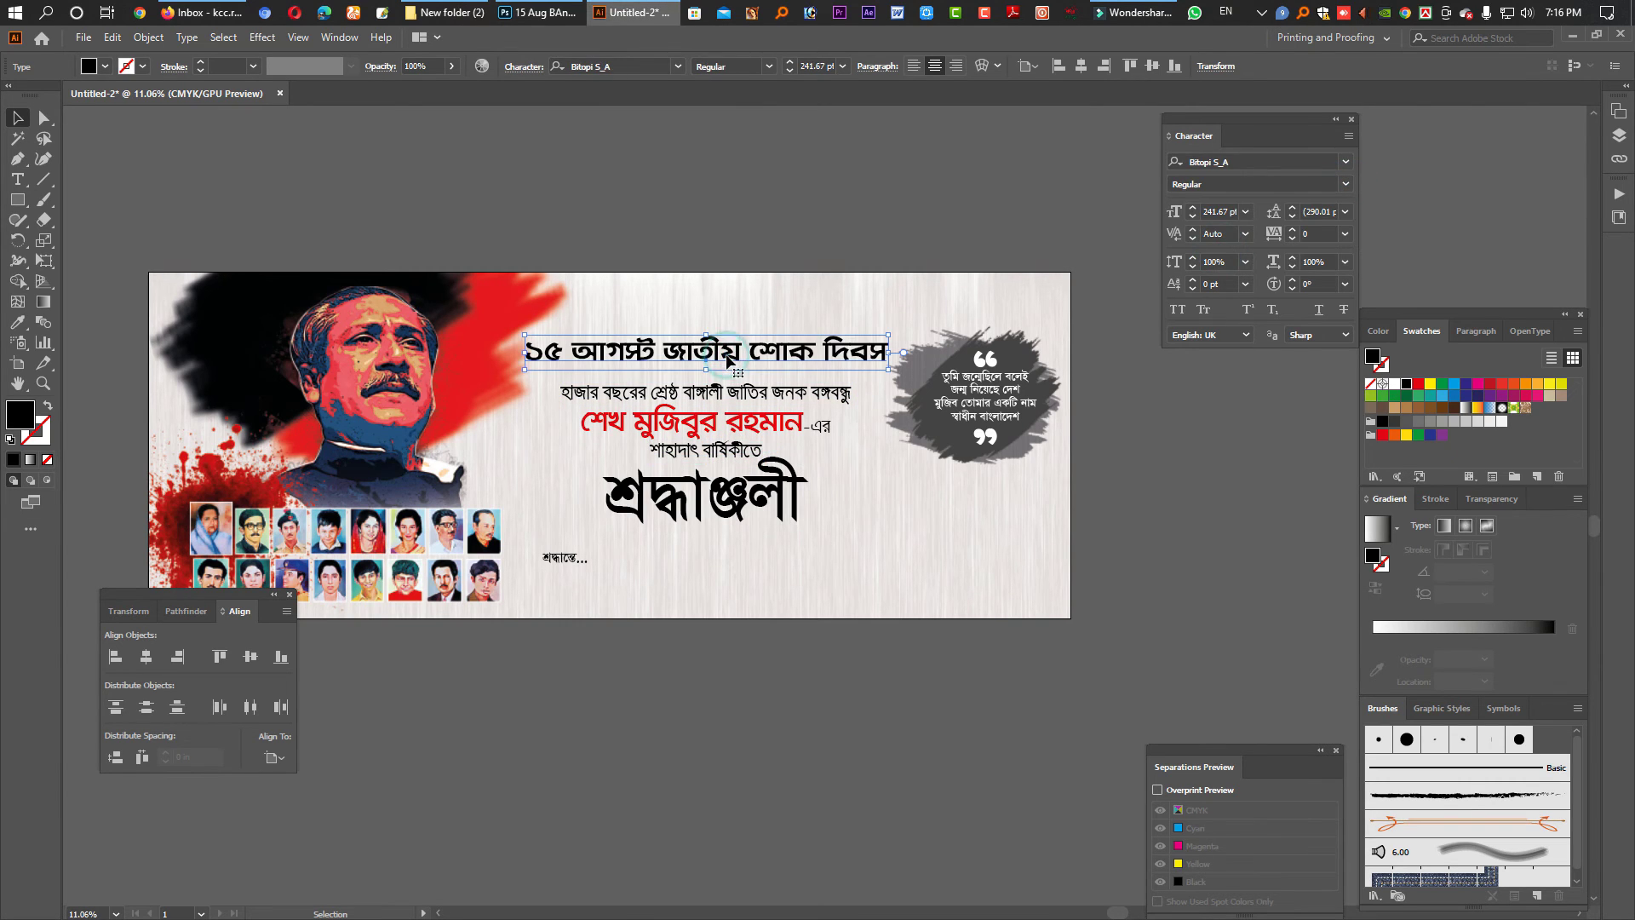
drag(727, 345, 727, 335)
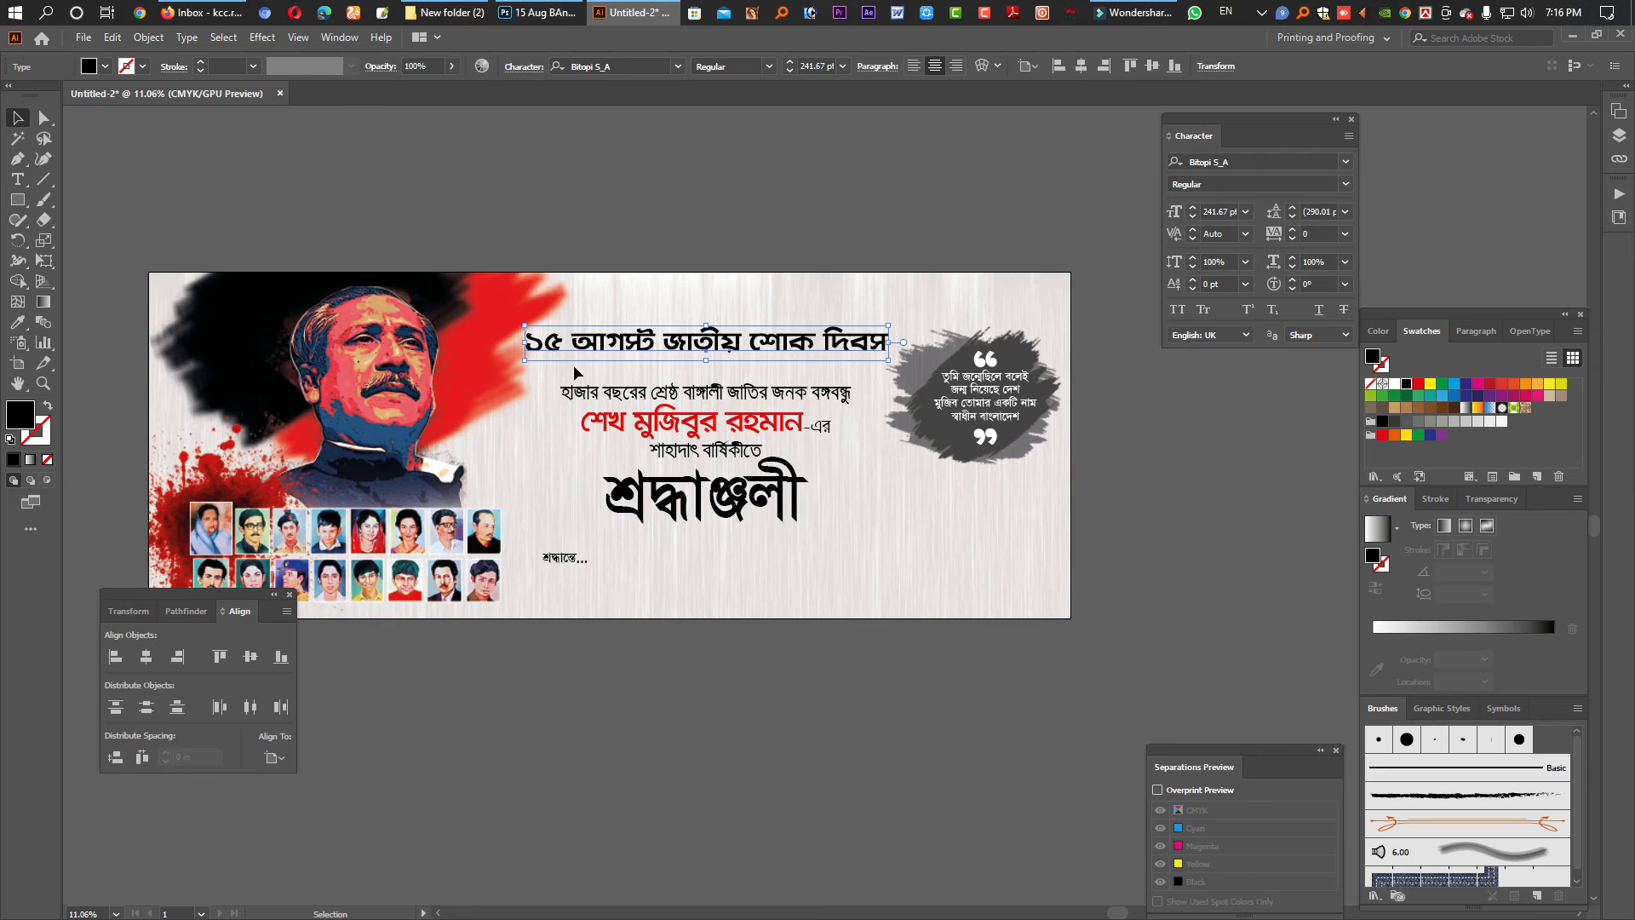
click(18, 199)
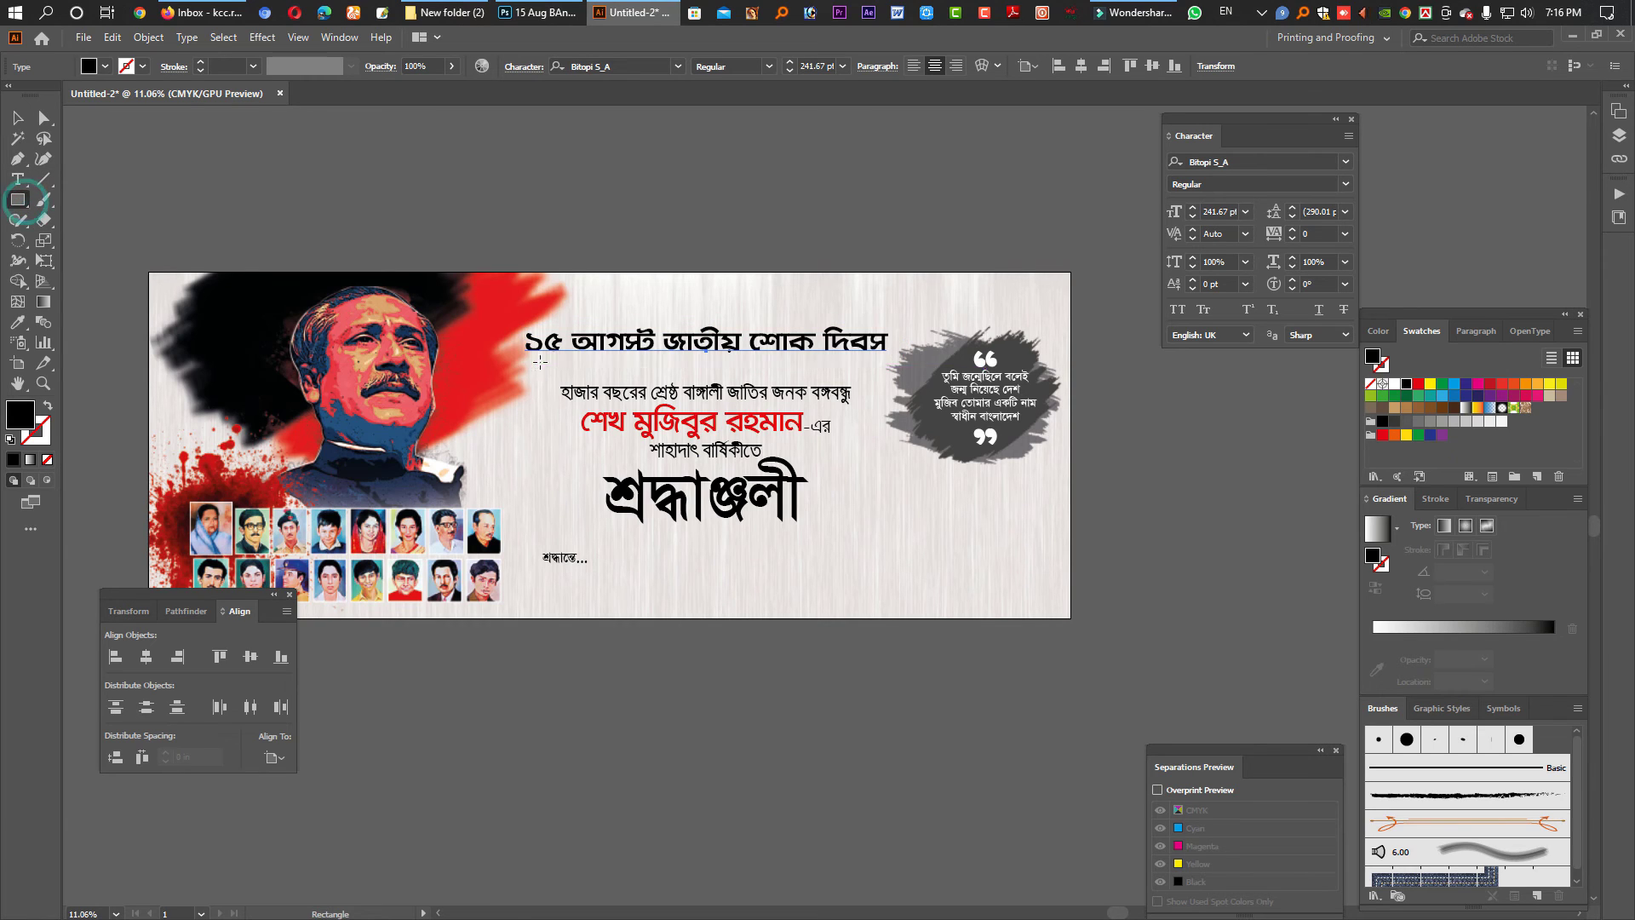
- Draw a thin underline bar beneath the headline and adjust its position and thickness
drag(525, 355, 885, 357)
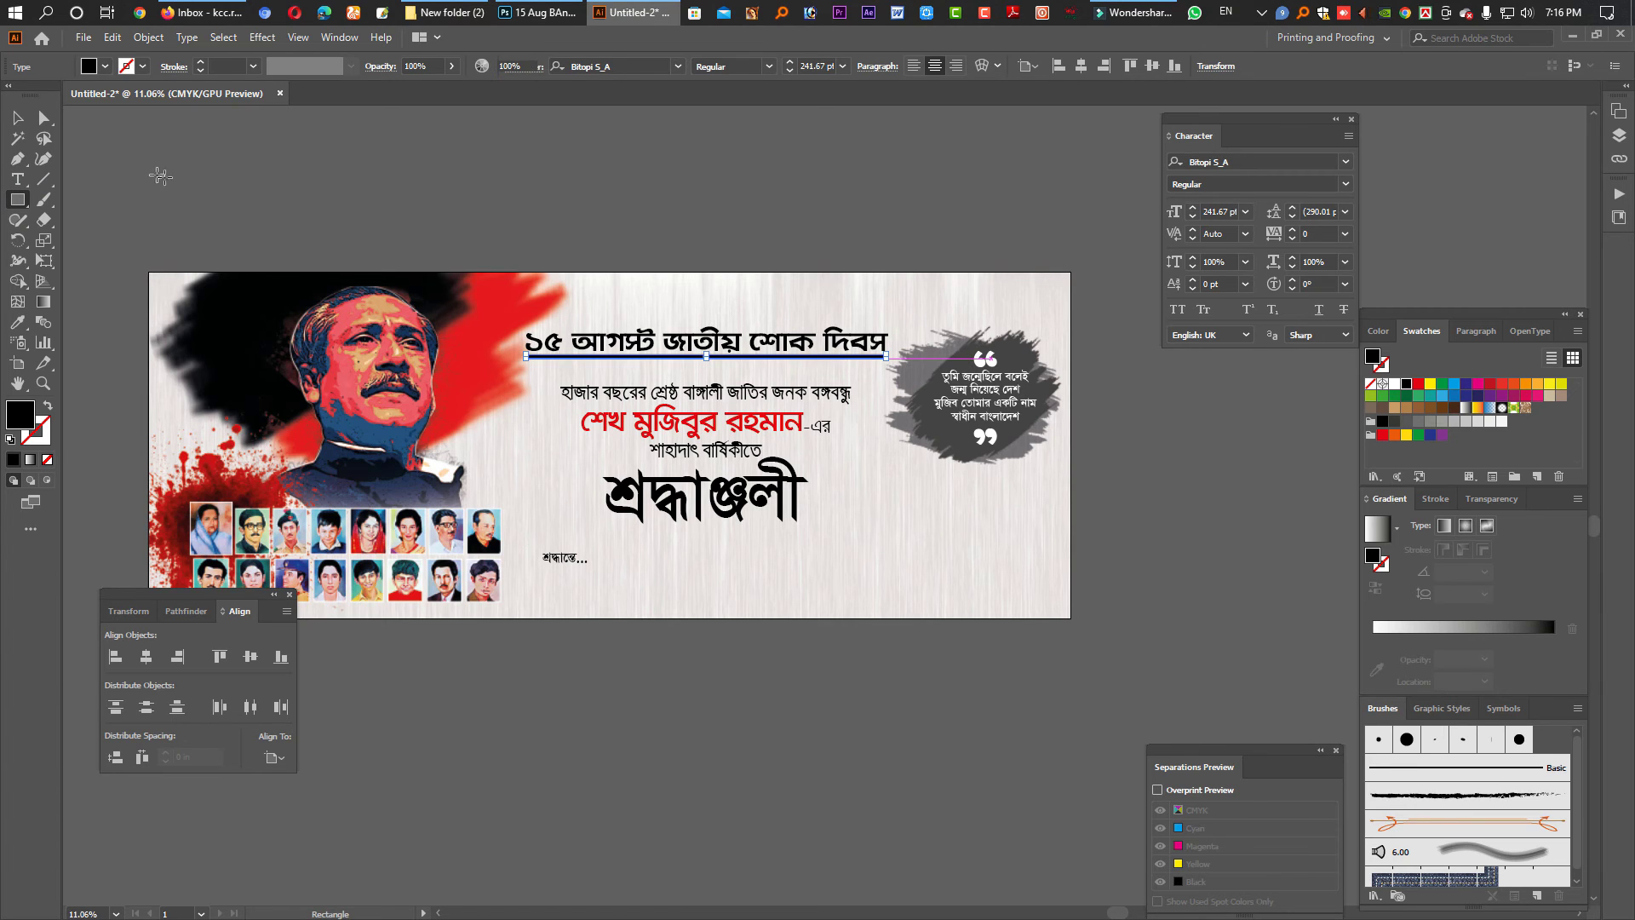
ctrl+click(791, 328)
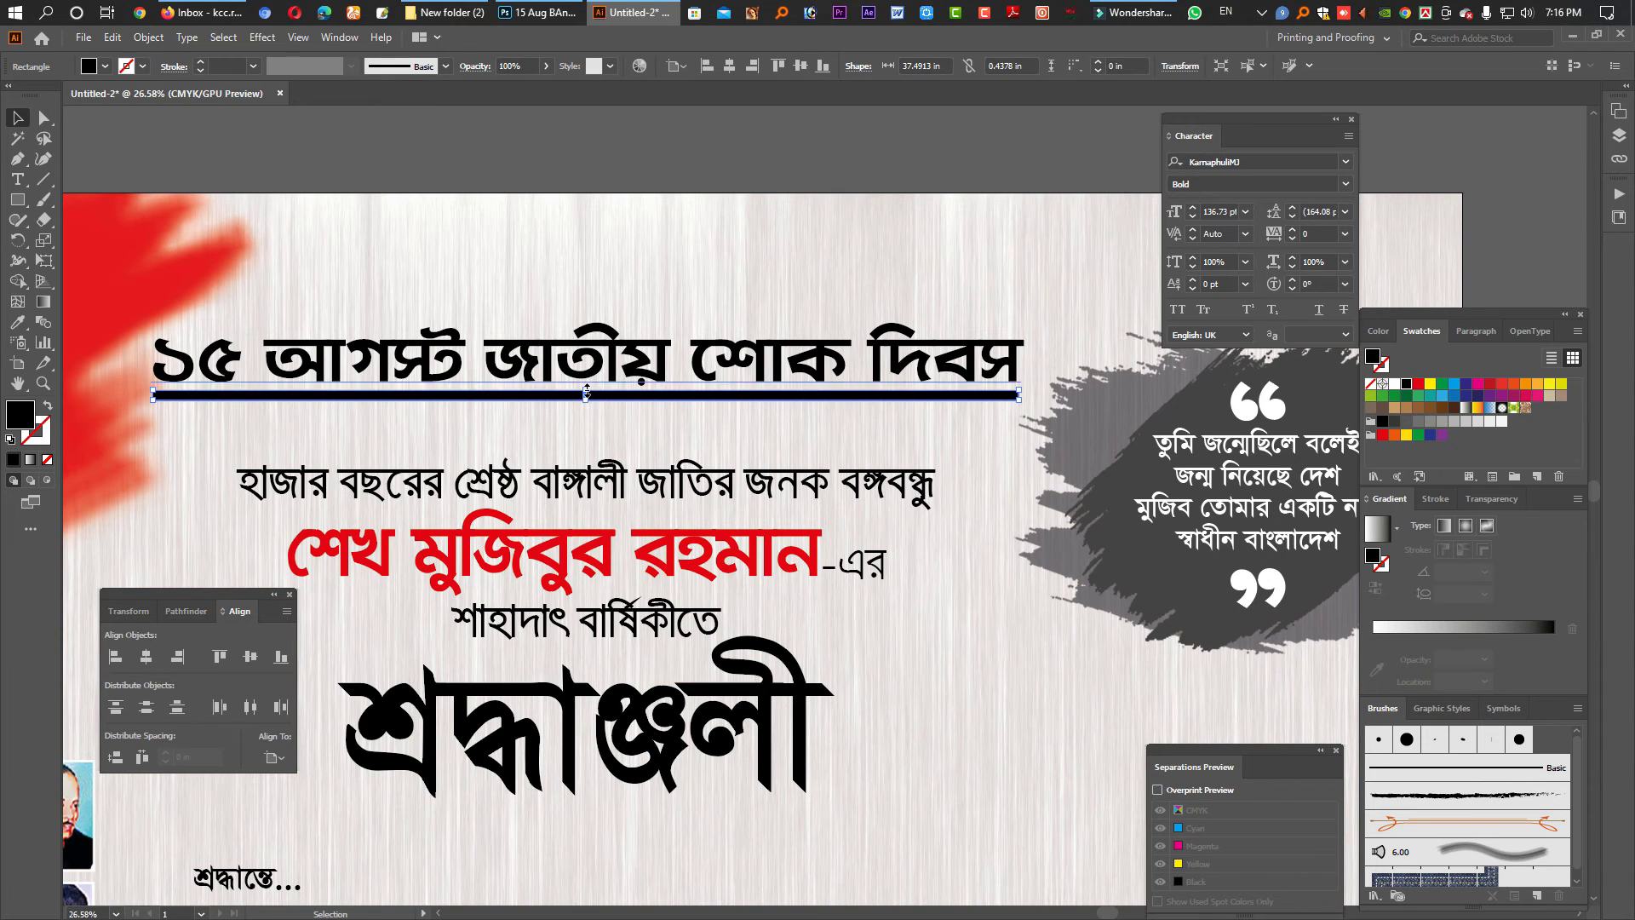
drag(587, 394, 703, 413)
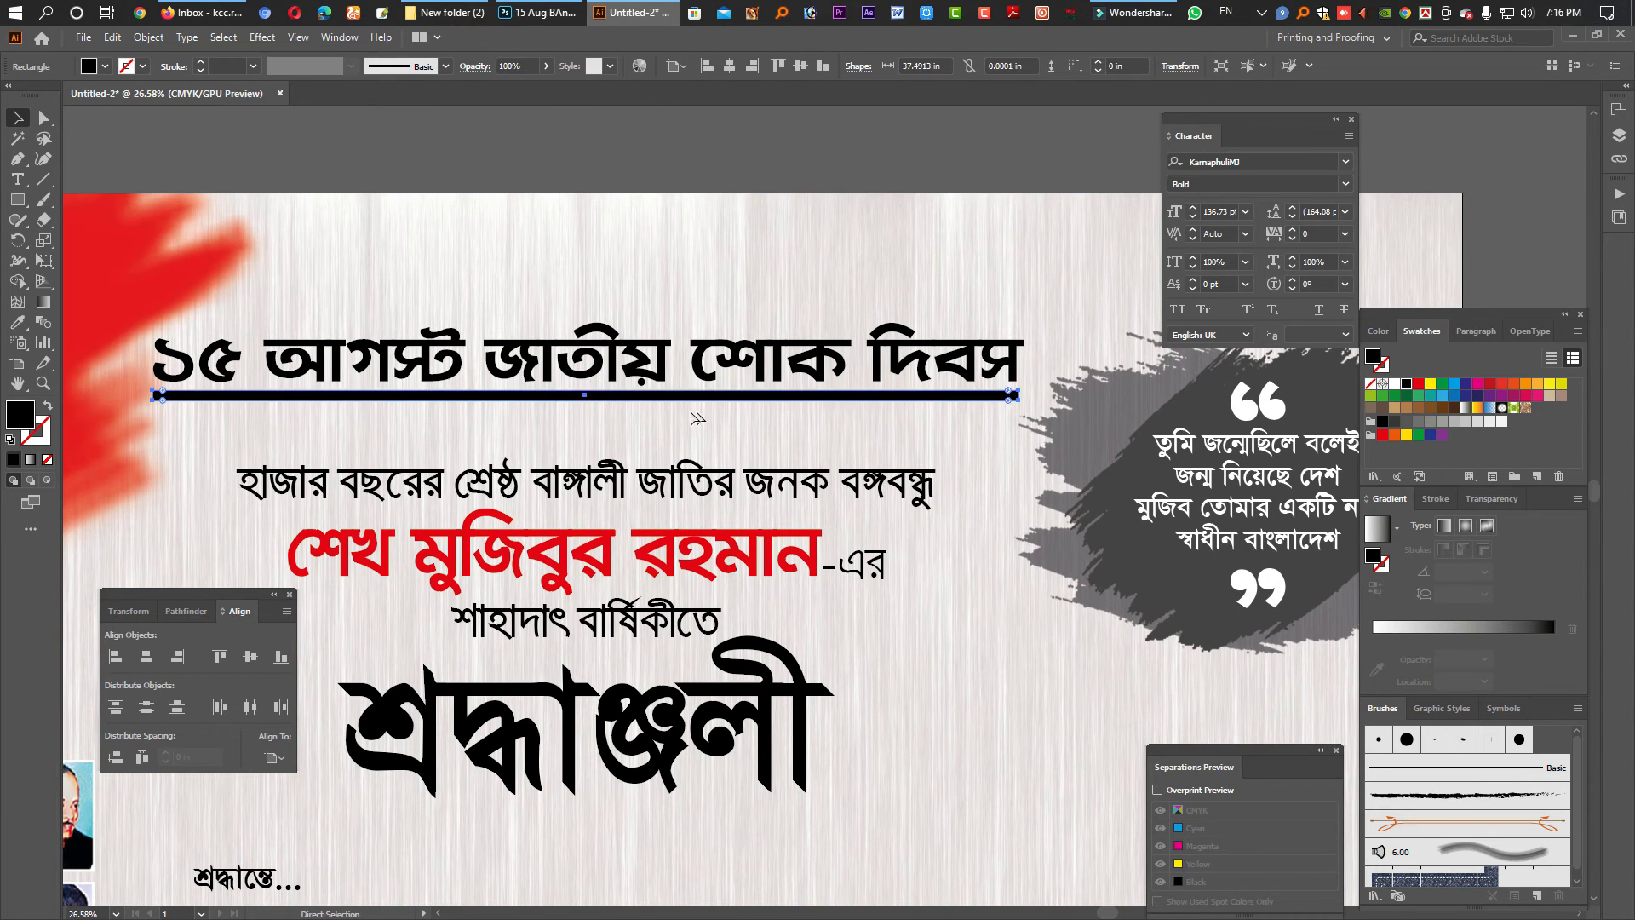
scroll(631, 395, up, 5)
drag(590, 367, 596, 387)
click(1015, 455)
scroll(1015, 455, down, 3)
scroll(1015, 455, down, 5)
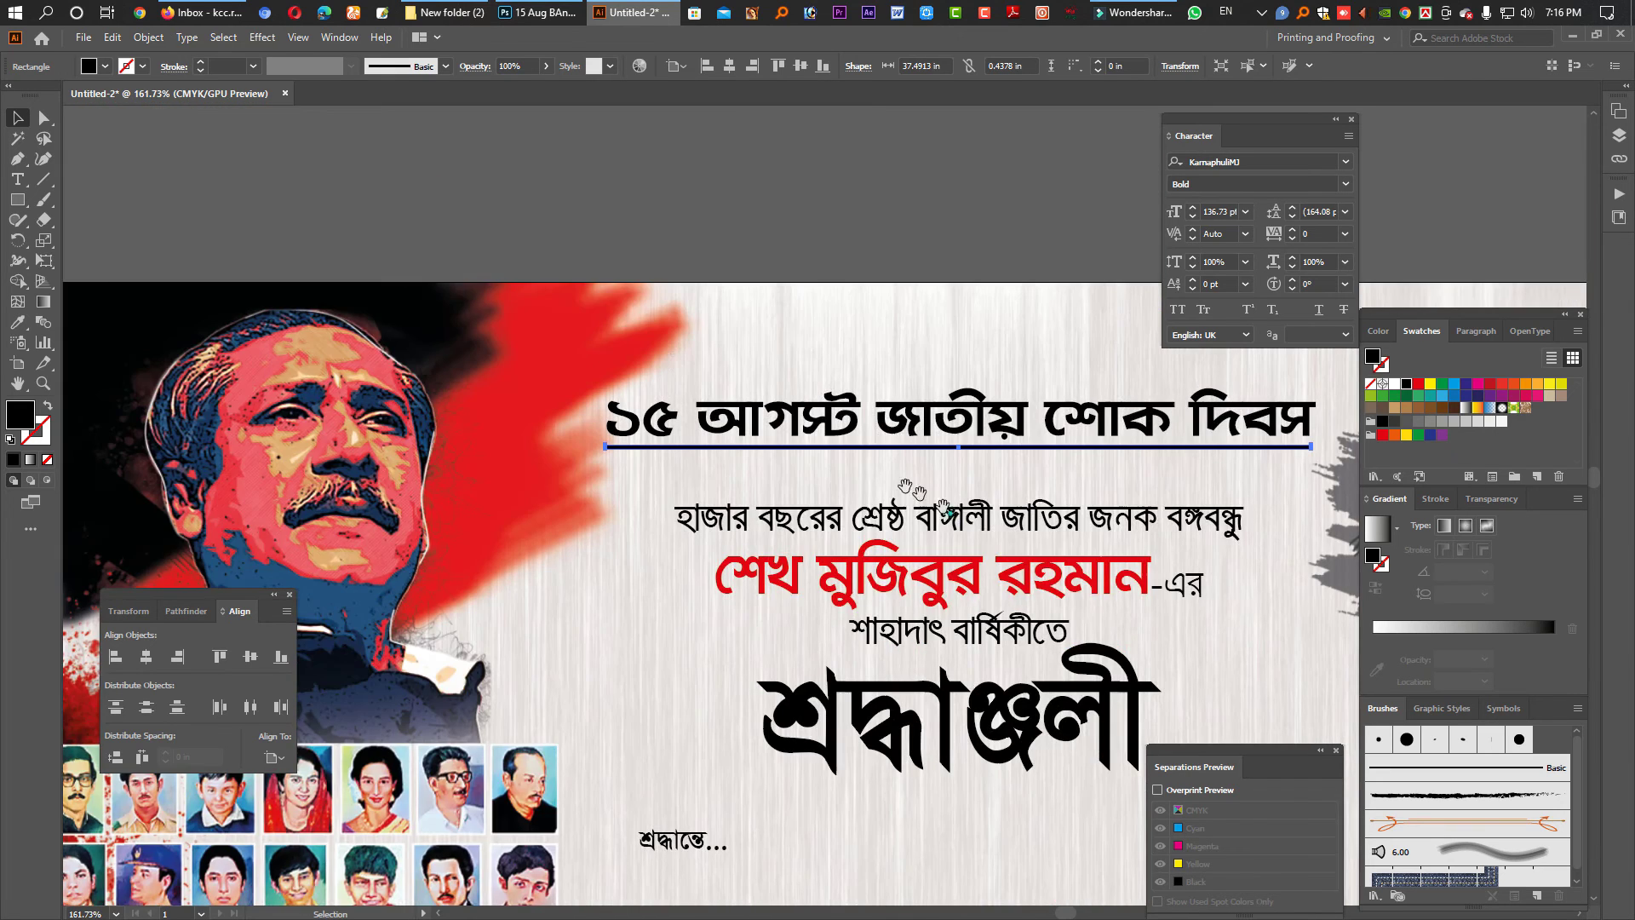
scroll(950, 514, up, 1)
- Draw a tall black rectangle to the right of the শ্রদ্ধাঞ্জলী title
key(Tab)
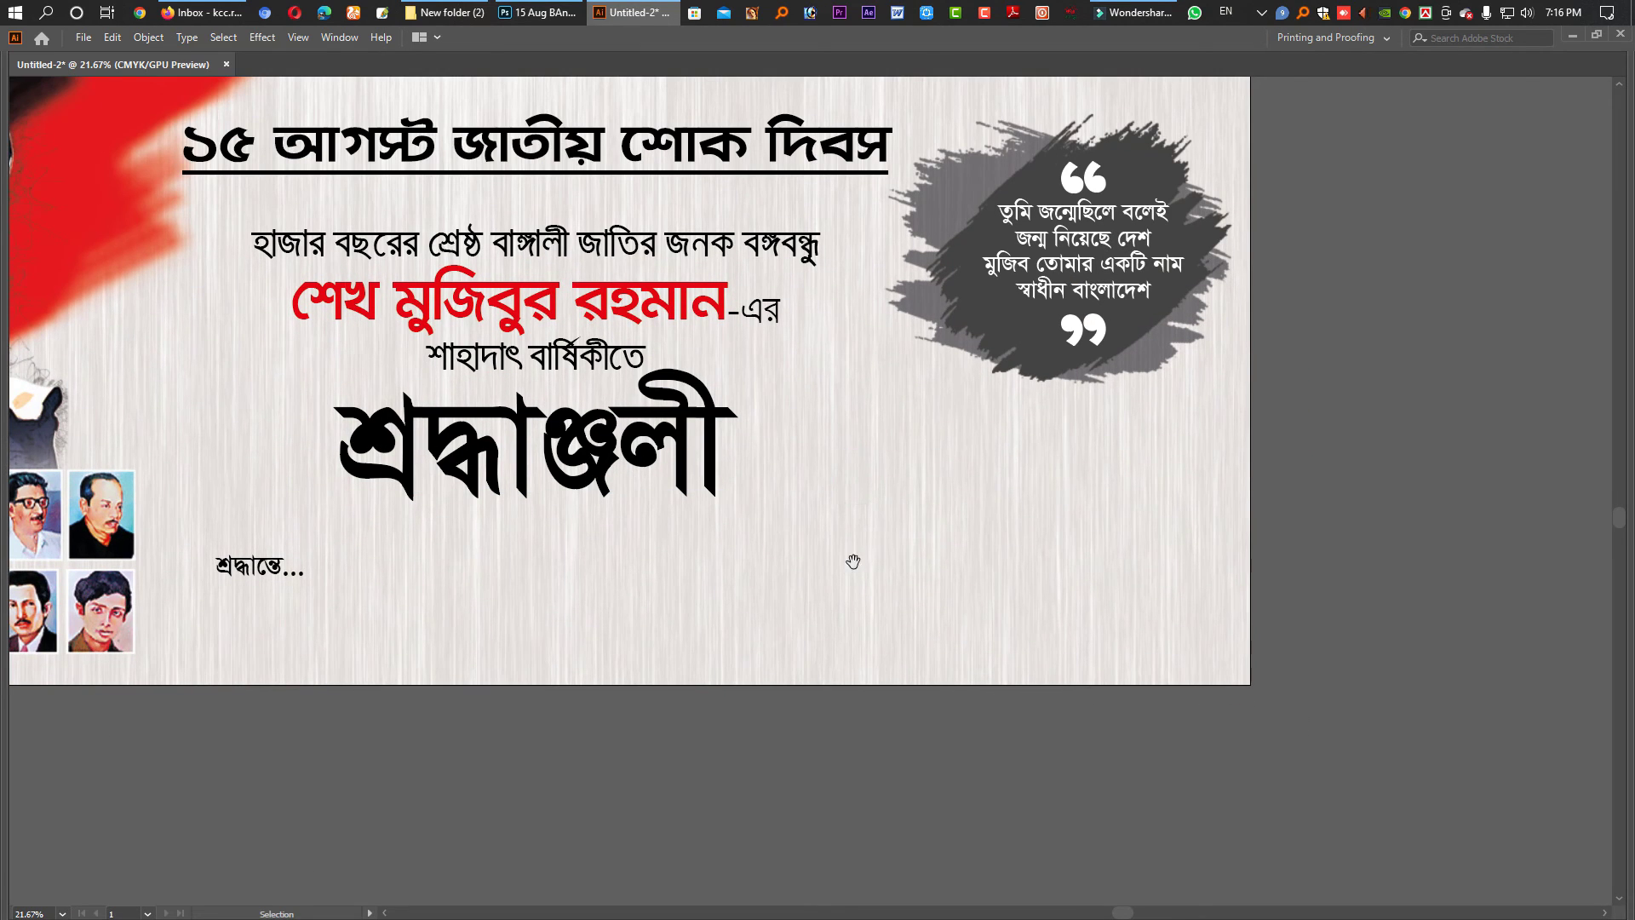
drag(854, 550, 759, 372)
key(Tab)
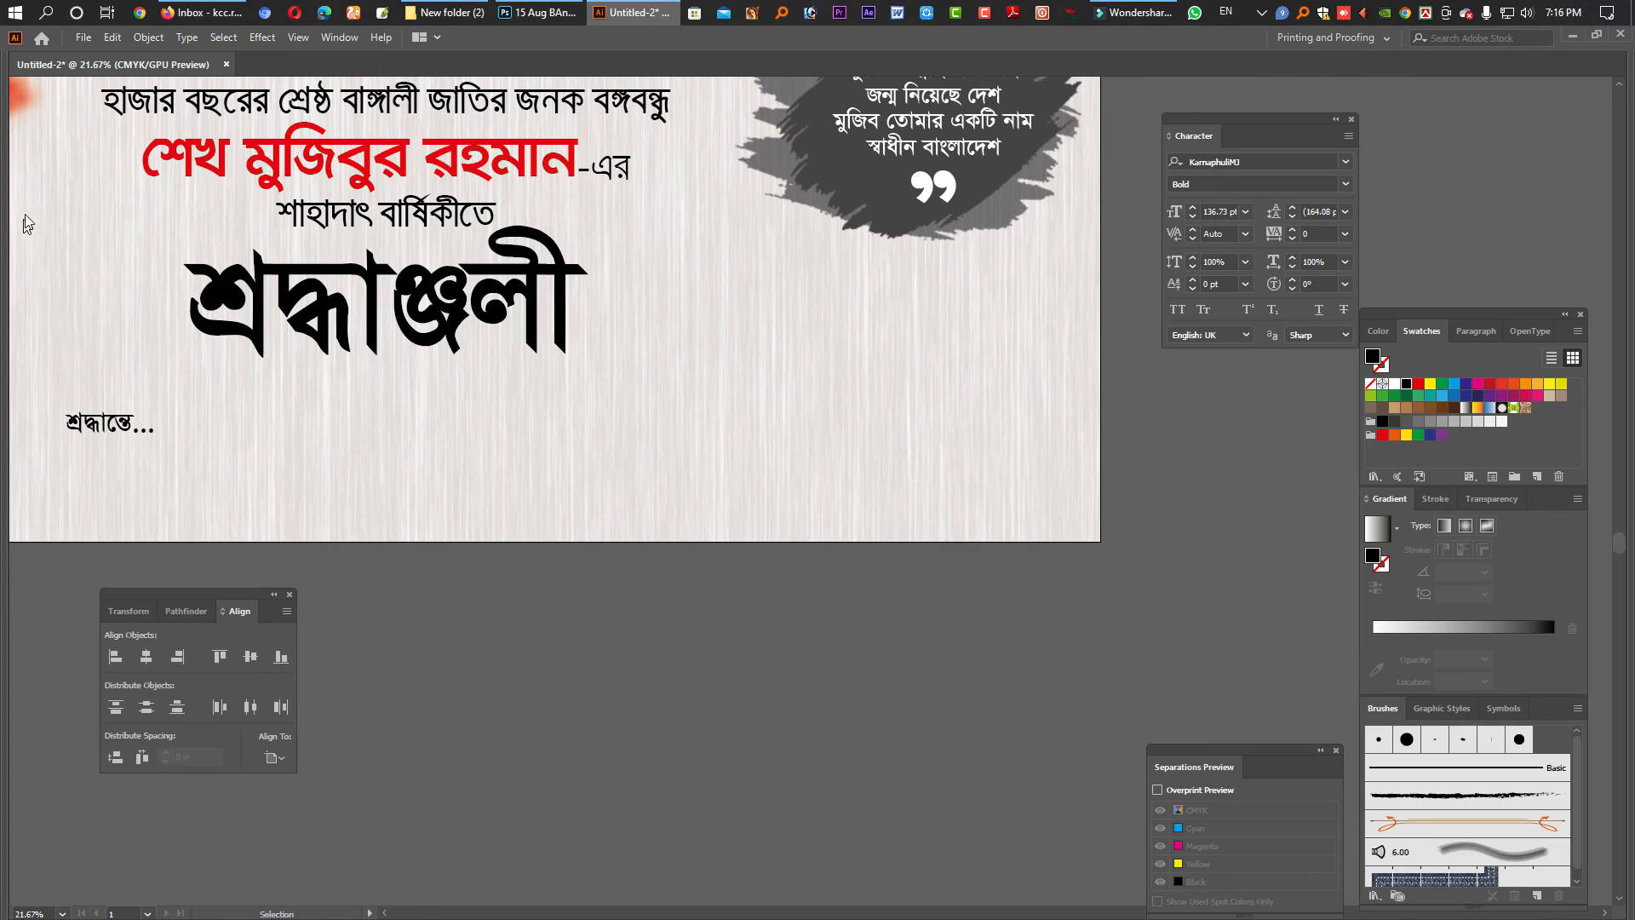
click(18, 199)
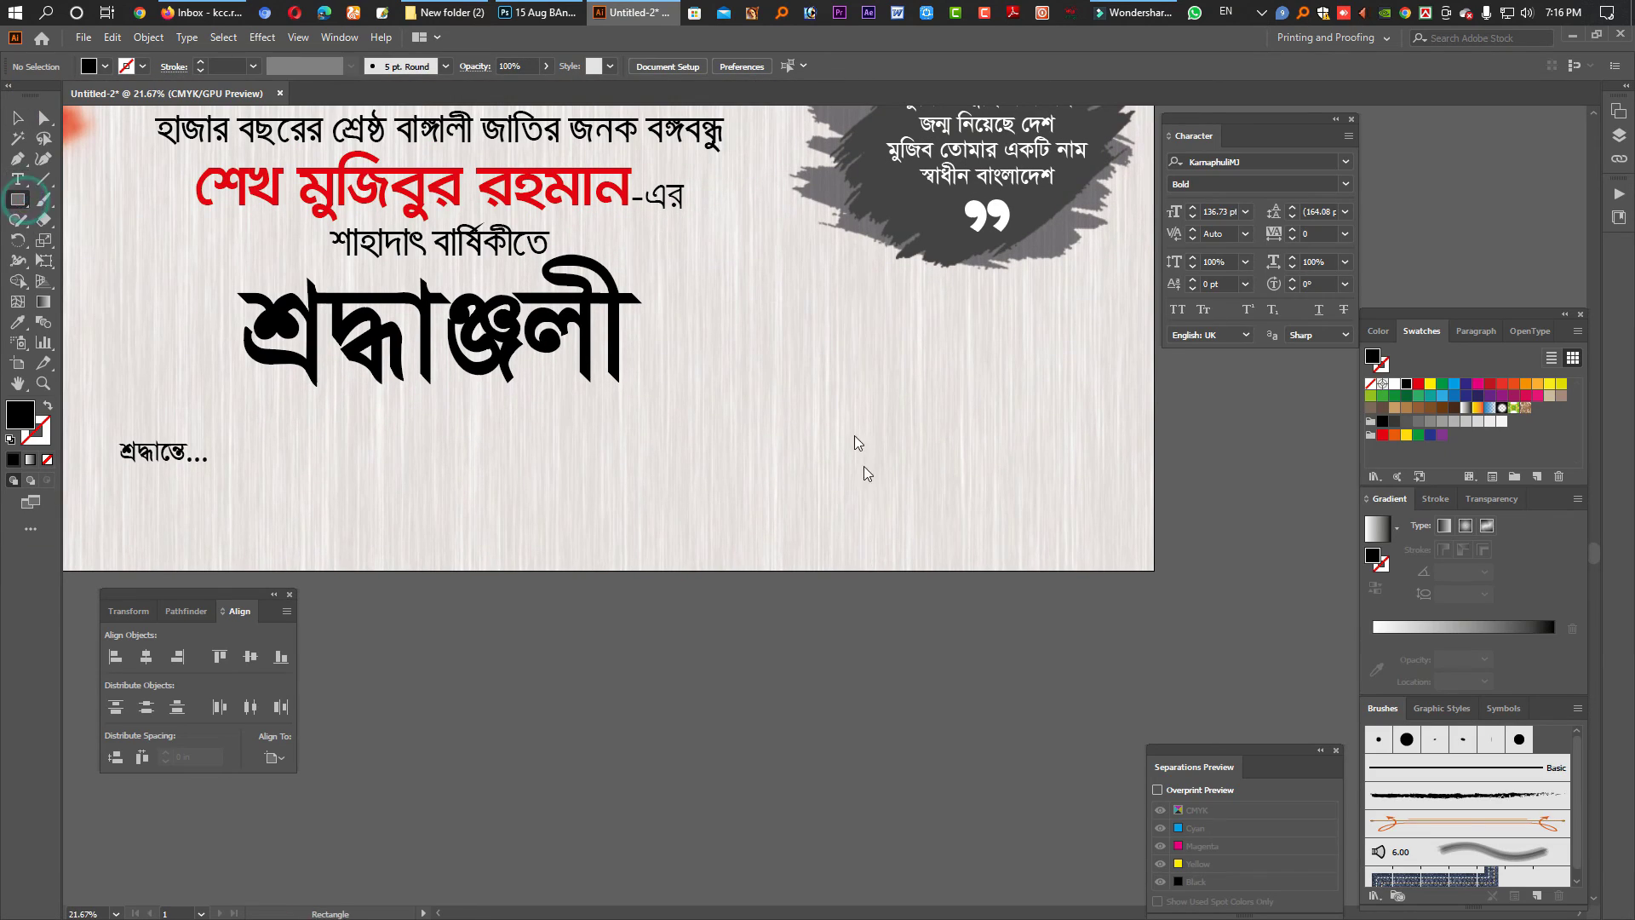
drag(772, 352, 866, 485)
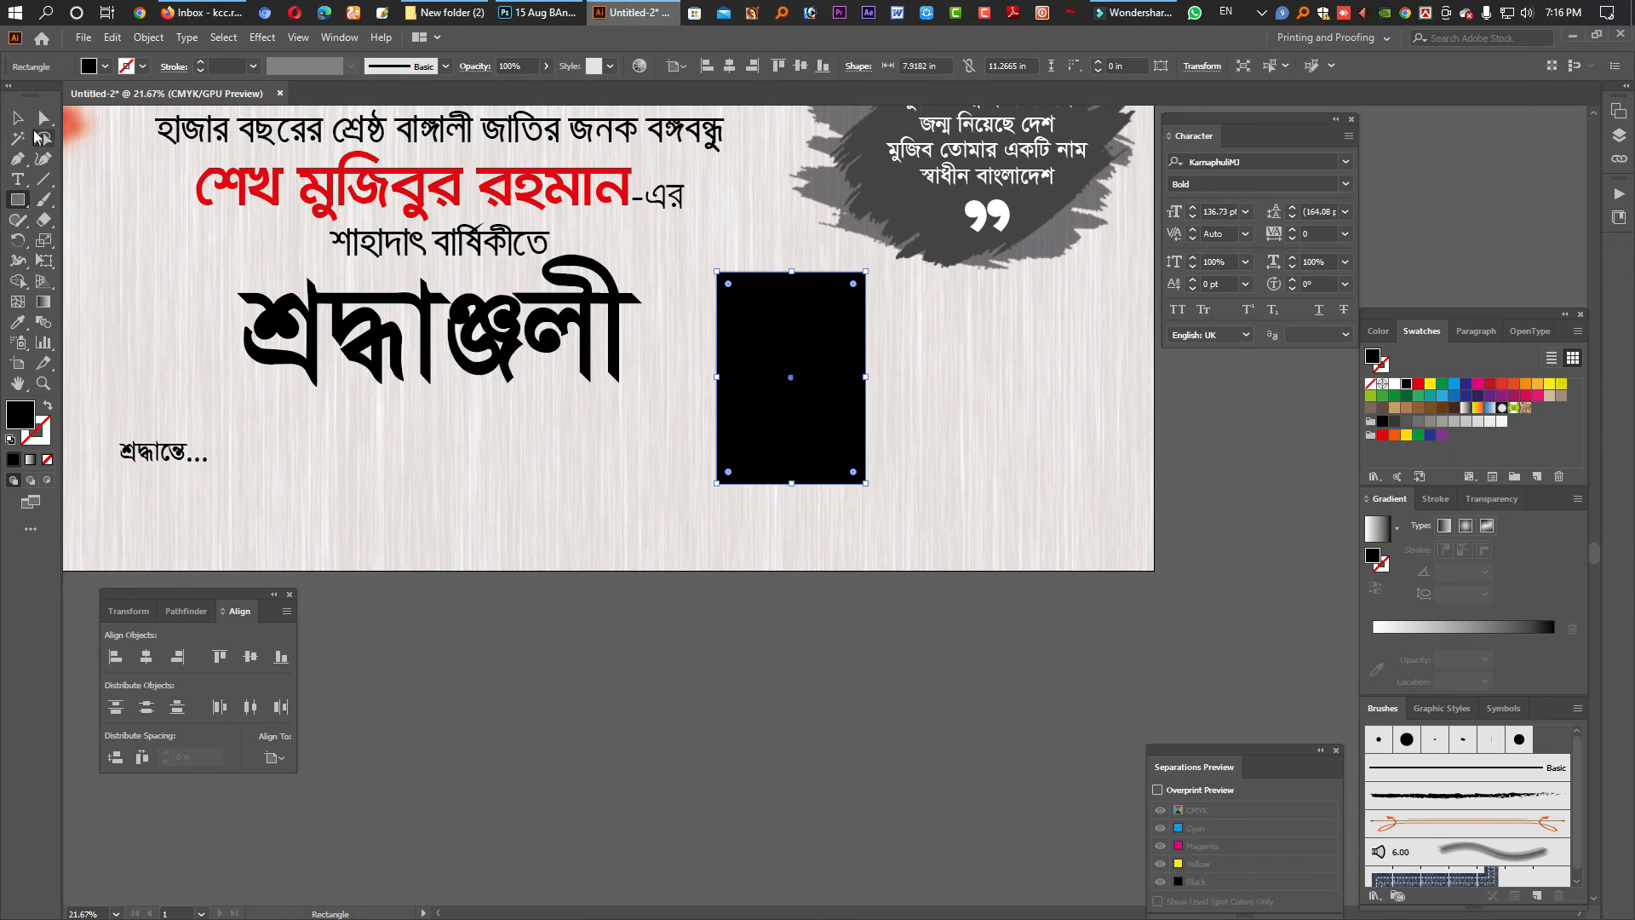
click(45, 121)
- Add an anchor at the rectangle's bottom middle and pull it up into a V notch
click(18, 159)
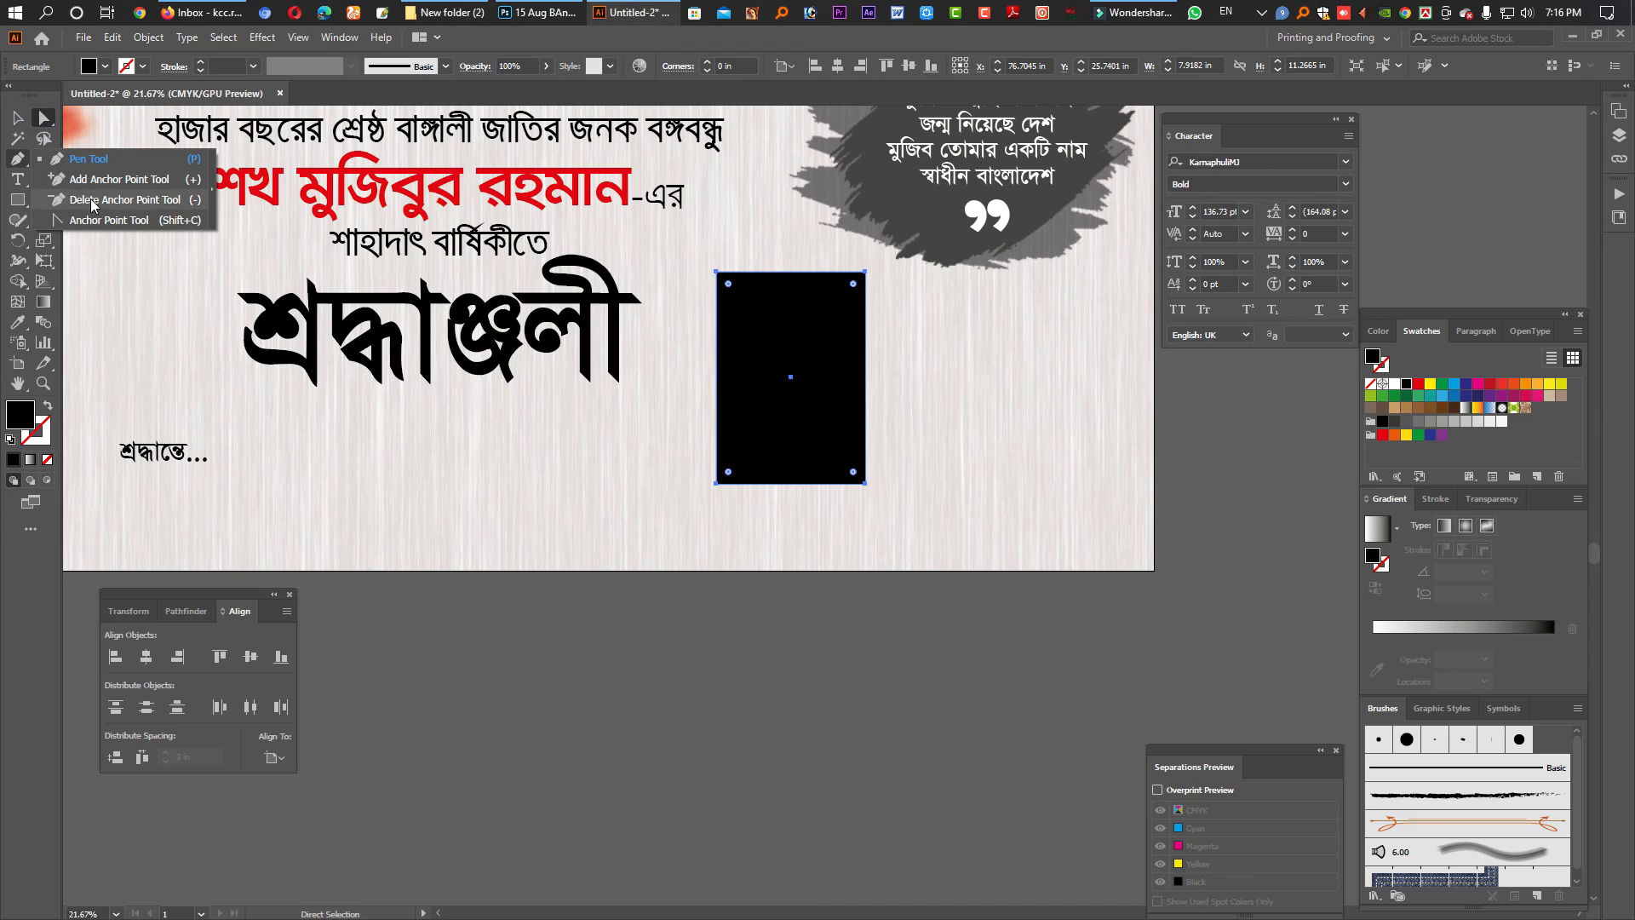
click(103, 181)
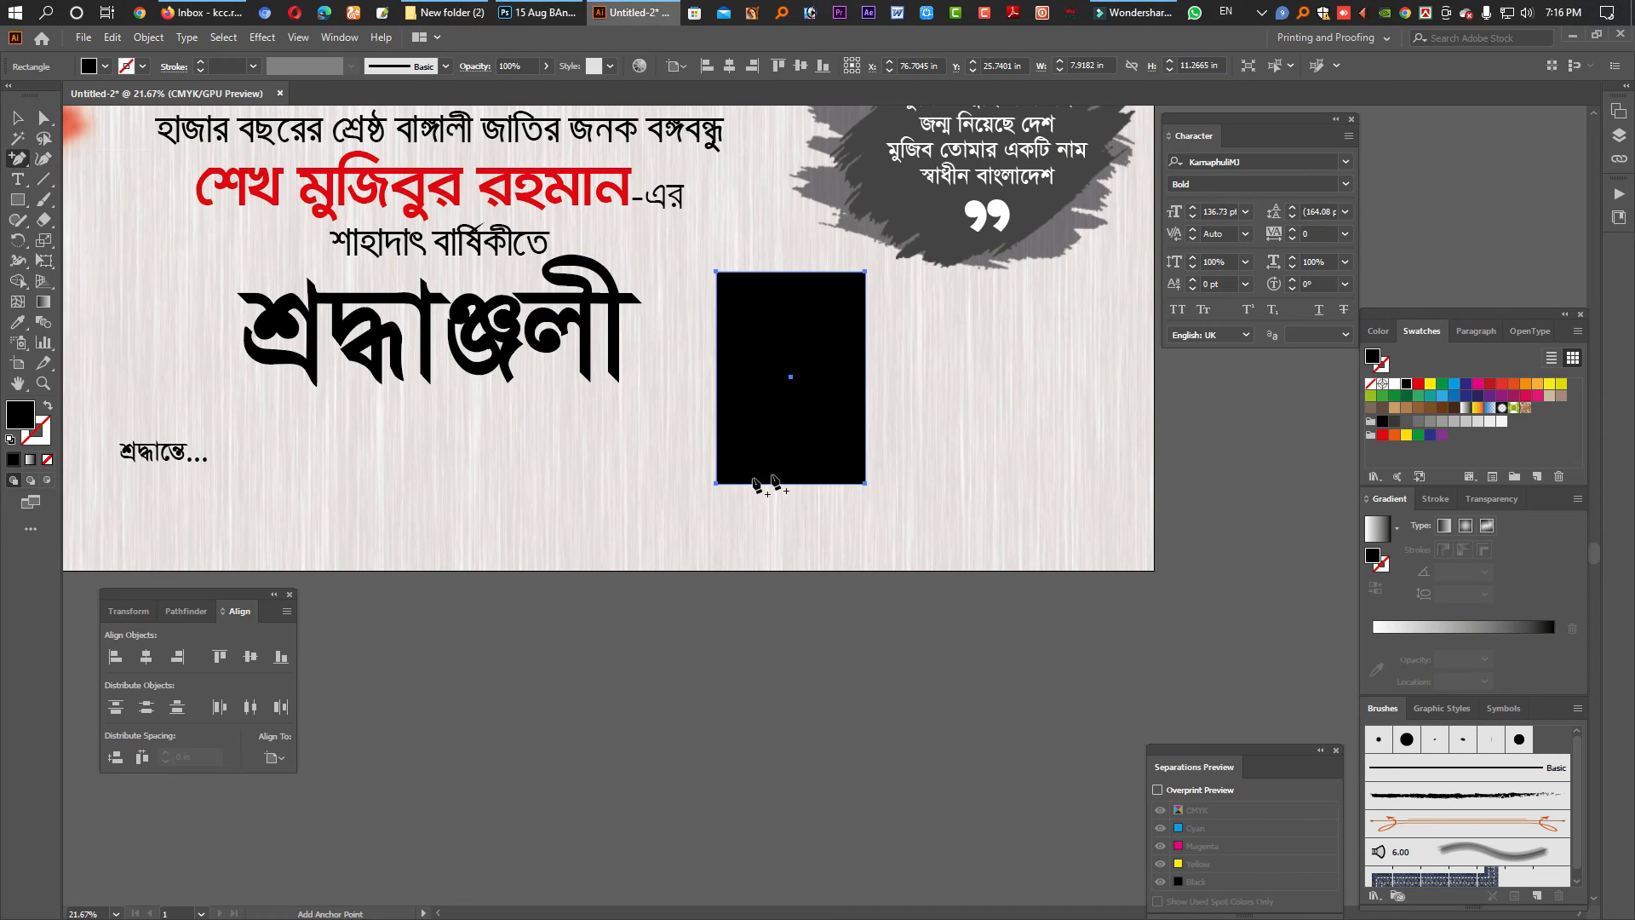
click(791, 484)
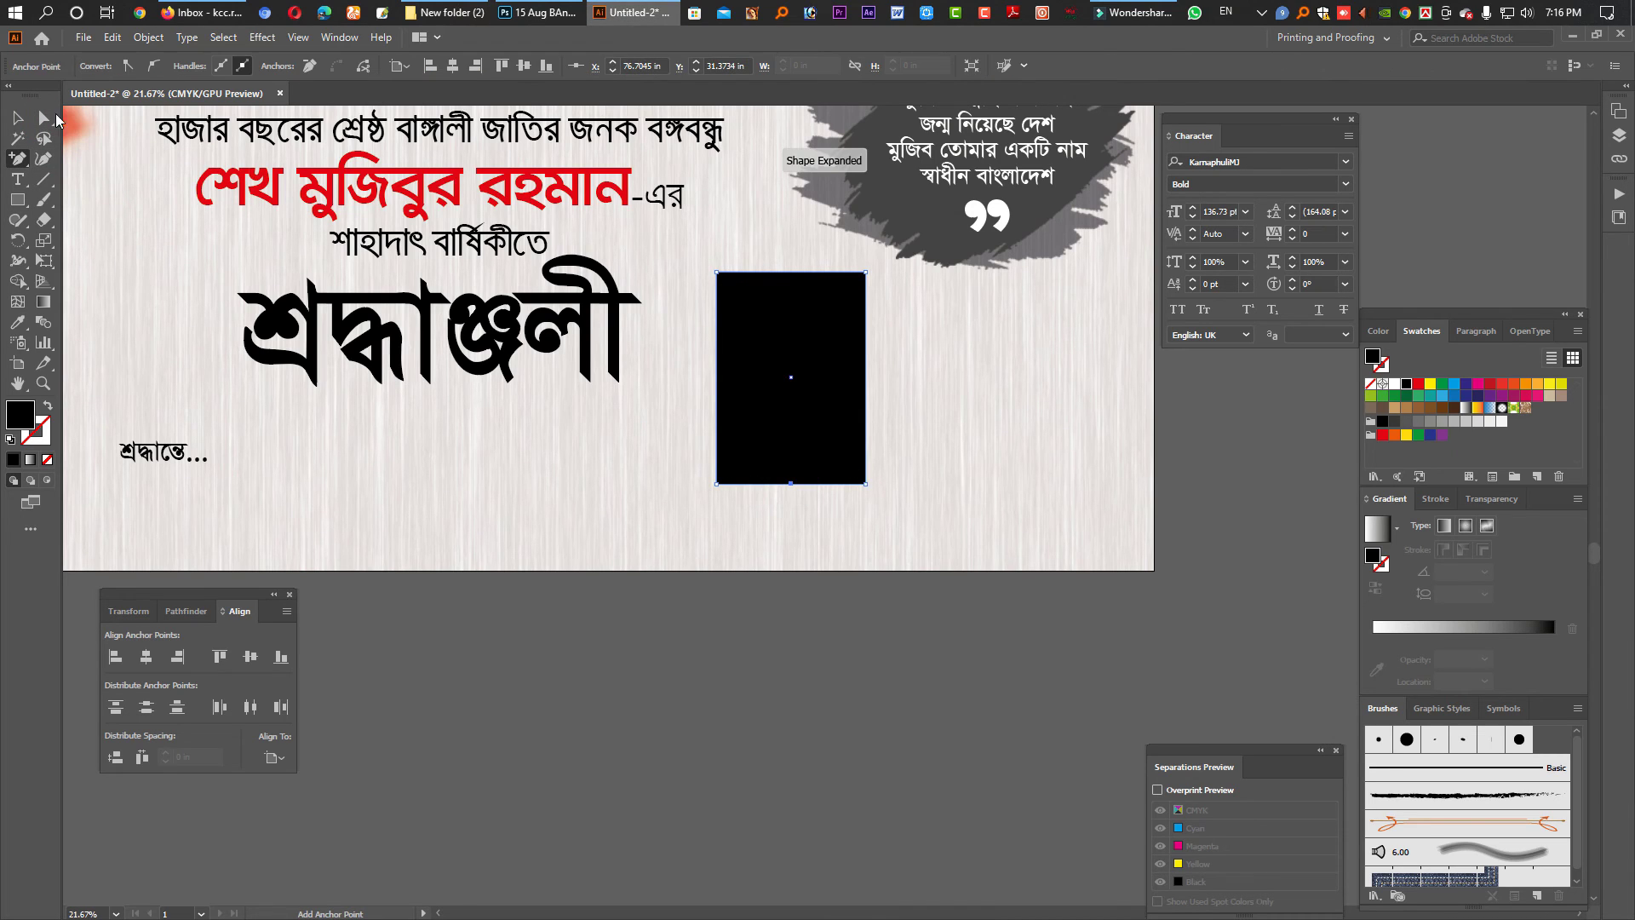
key(a)
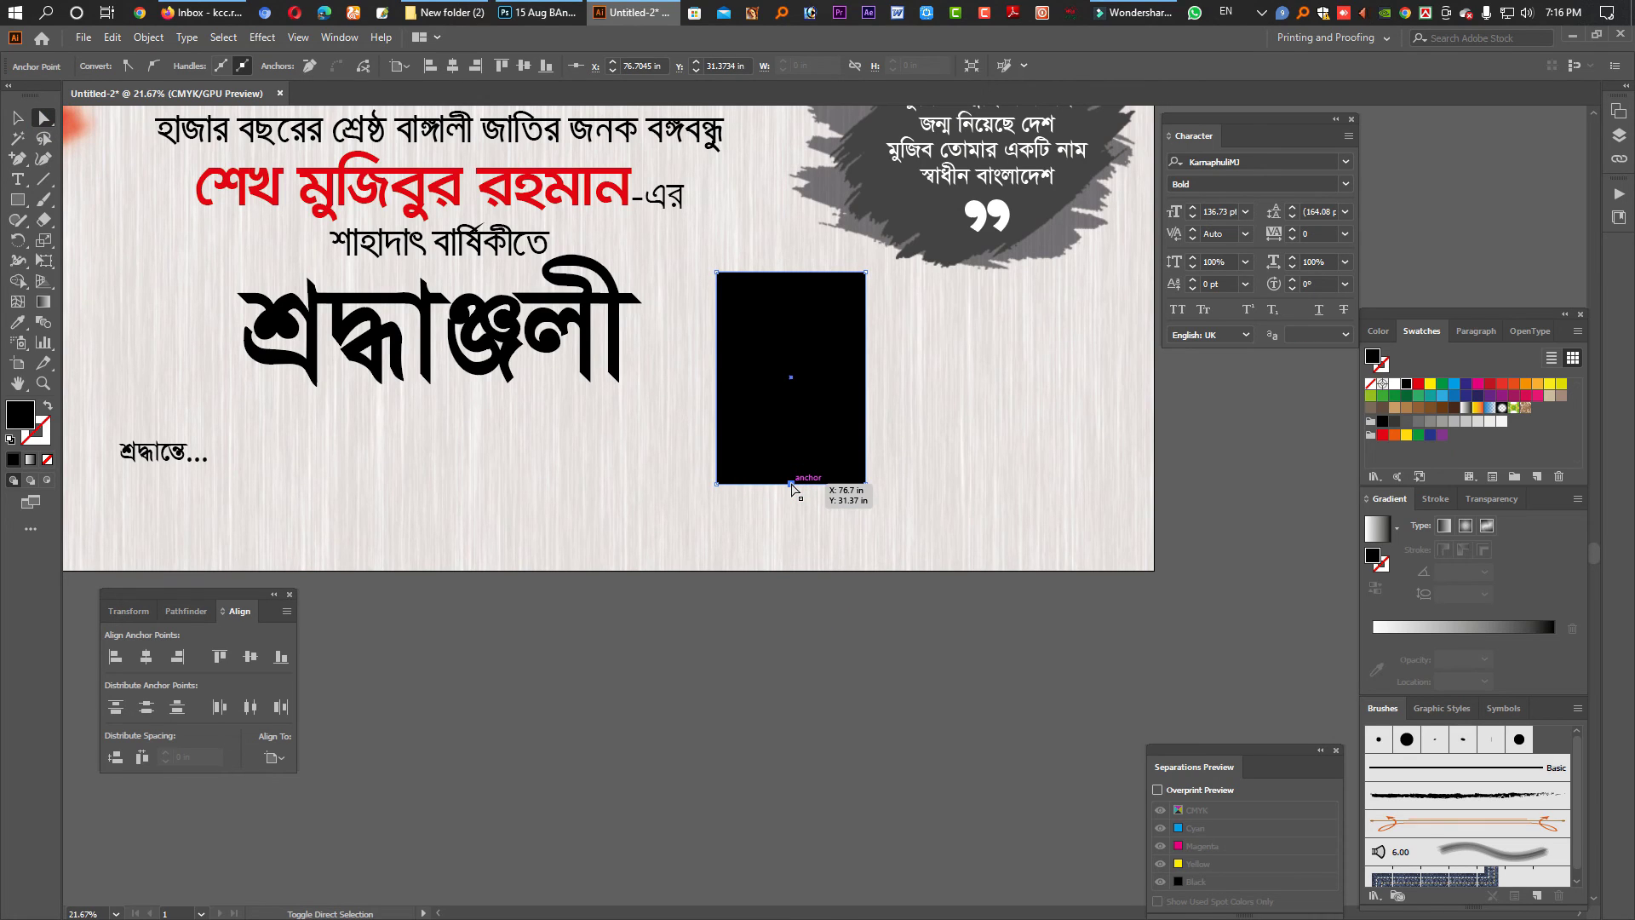
mouse_move(791, 484)
mouse_down()
mouse_move(791, 436)
mouse_move(794, 489)
mouse_up()
click(835, 624)
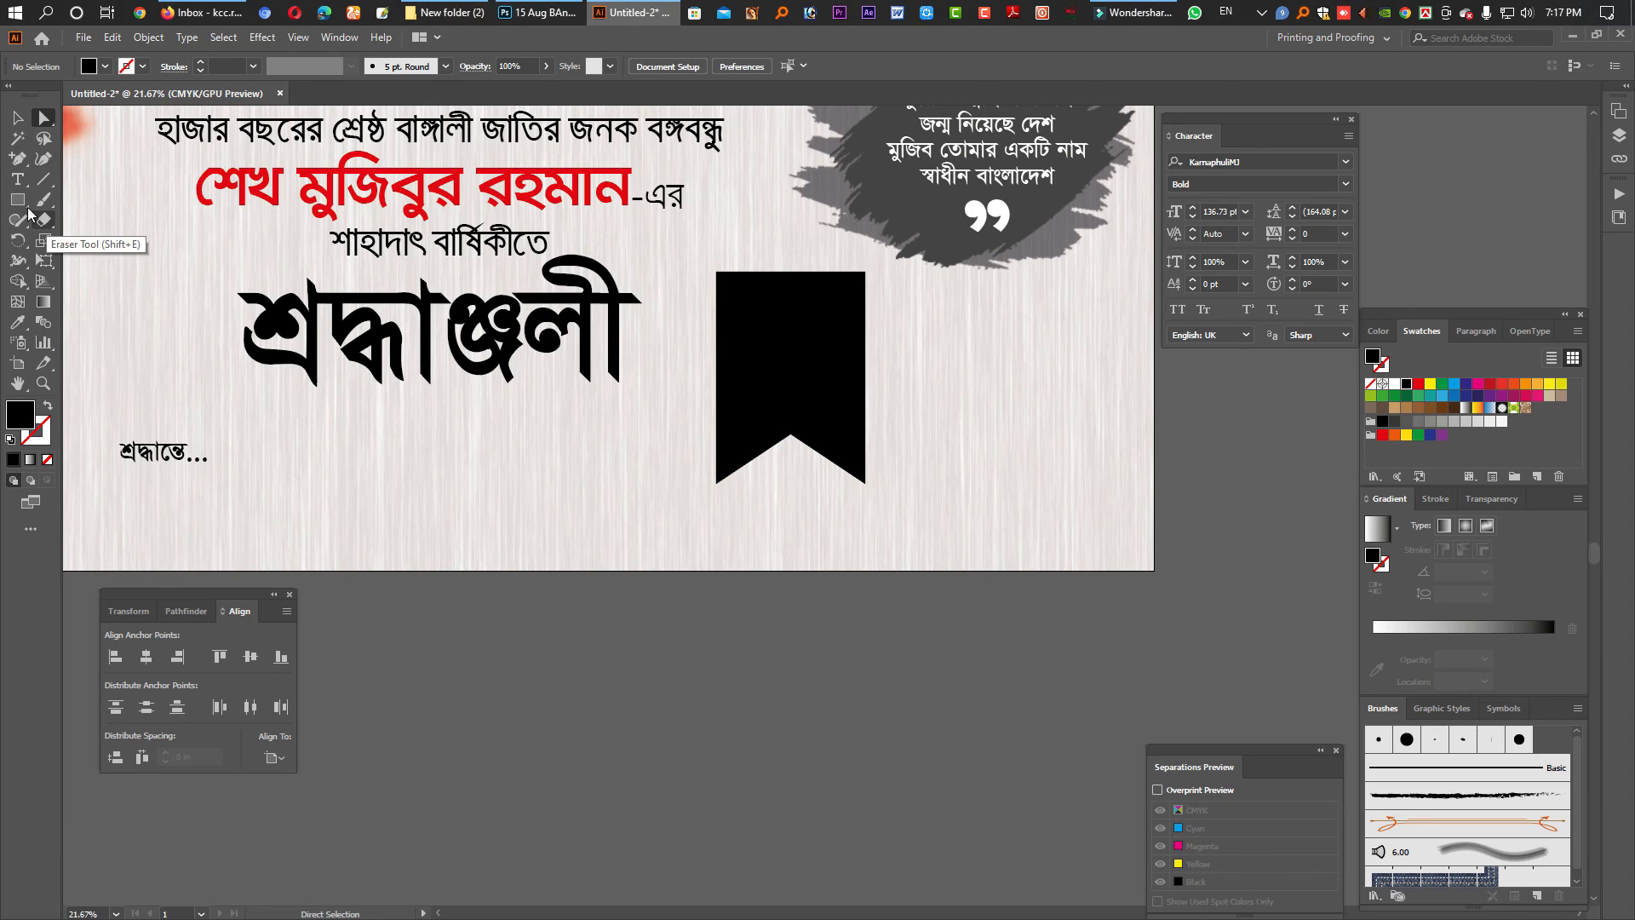
click(20, 202)
- Draw a thin rectangle below the artboard and average its right anchors into one point
drag(643, 674, 867, 699)
click(44, 119)
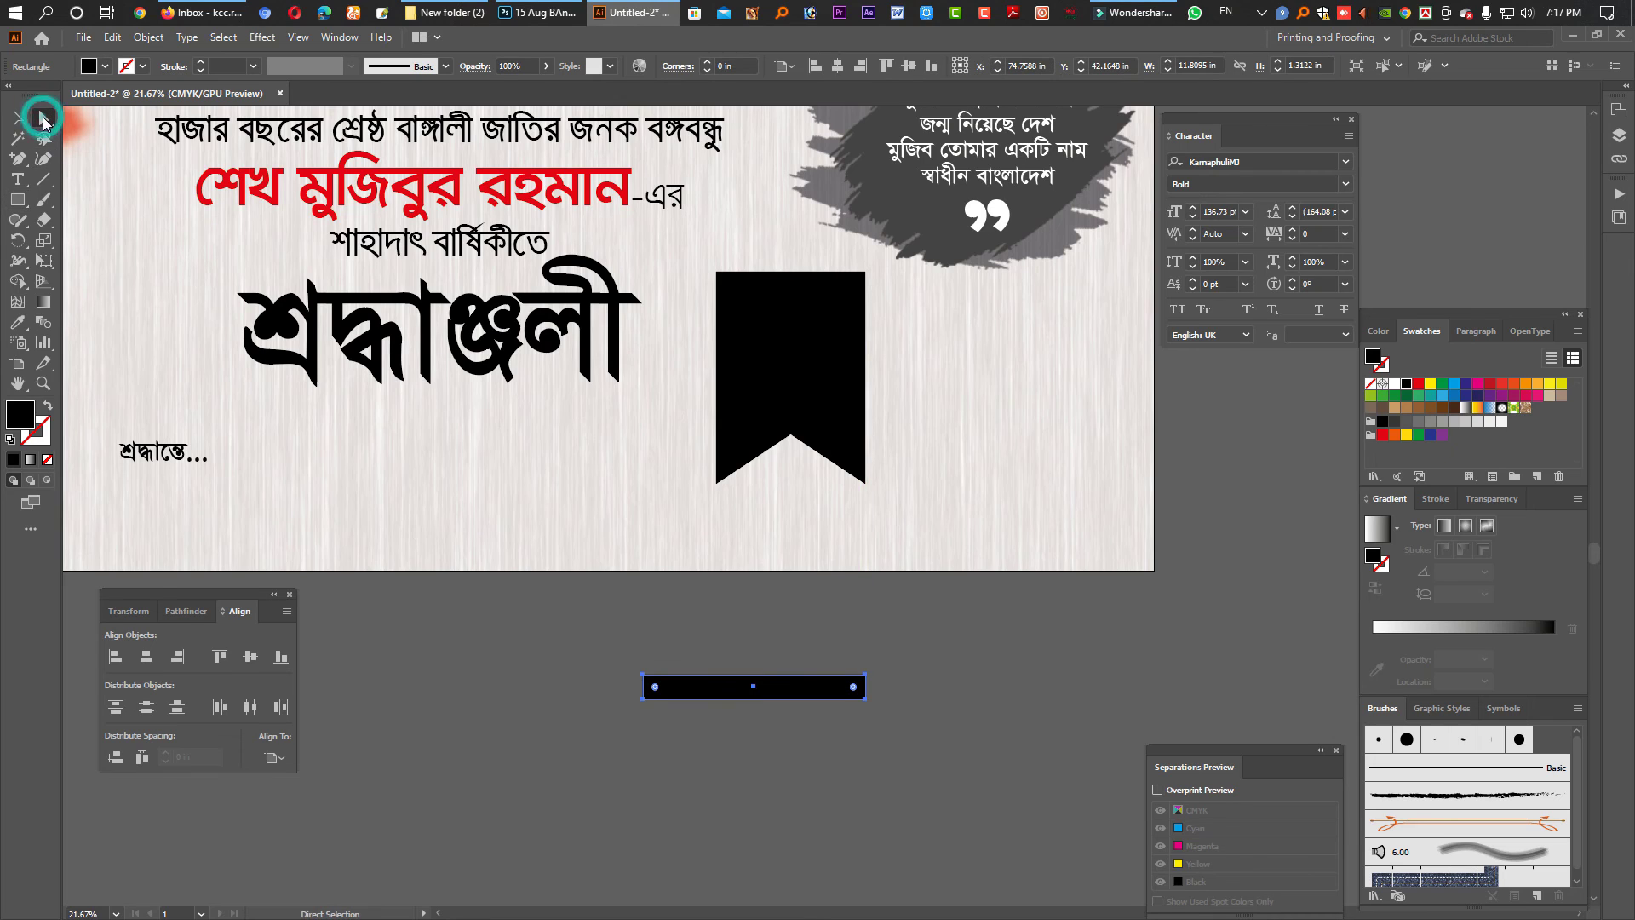
click(903, 691)
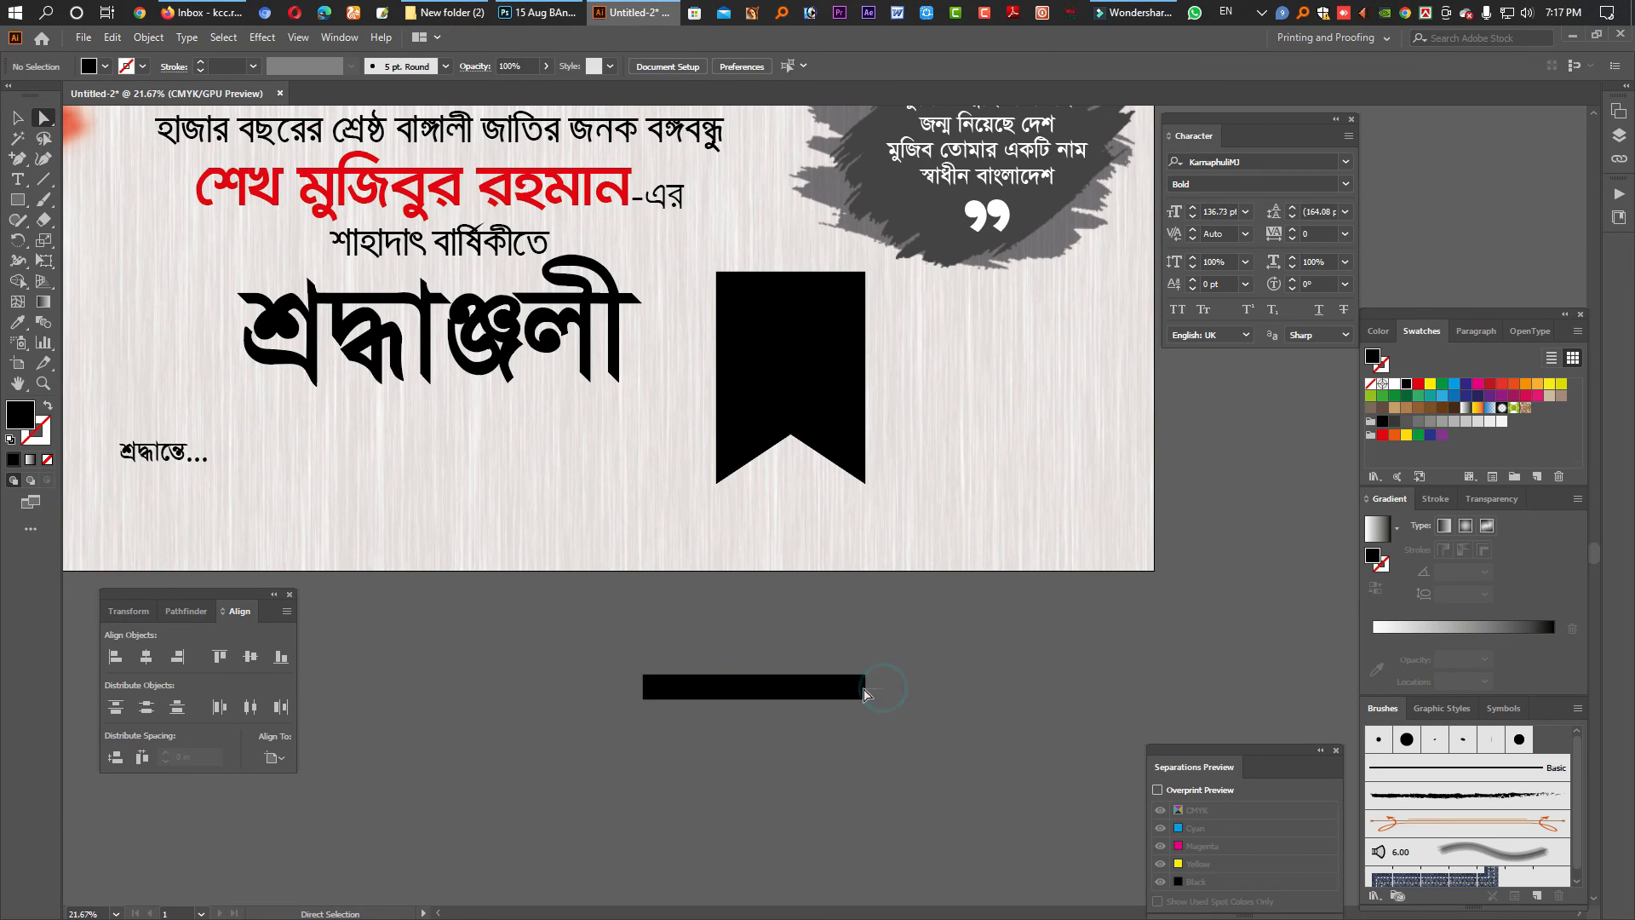
click(860, 691)
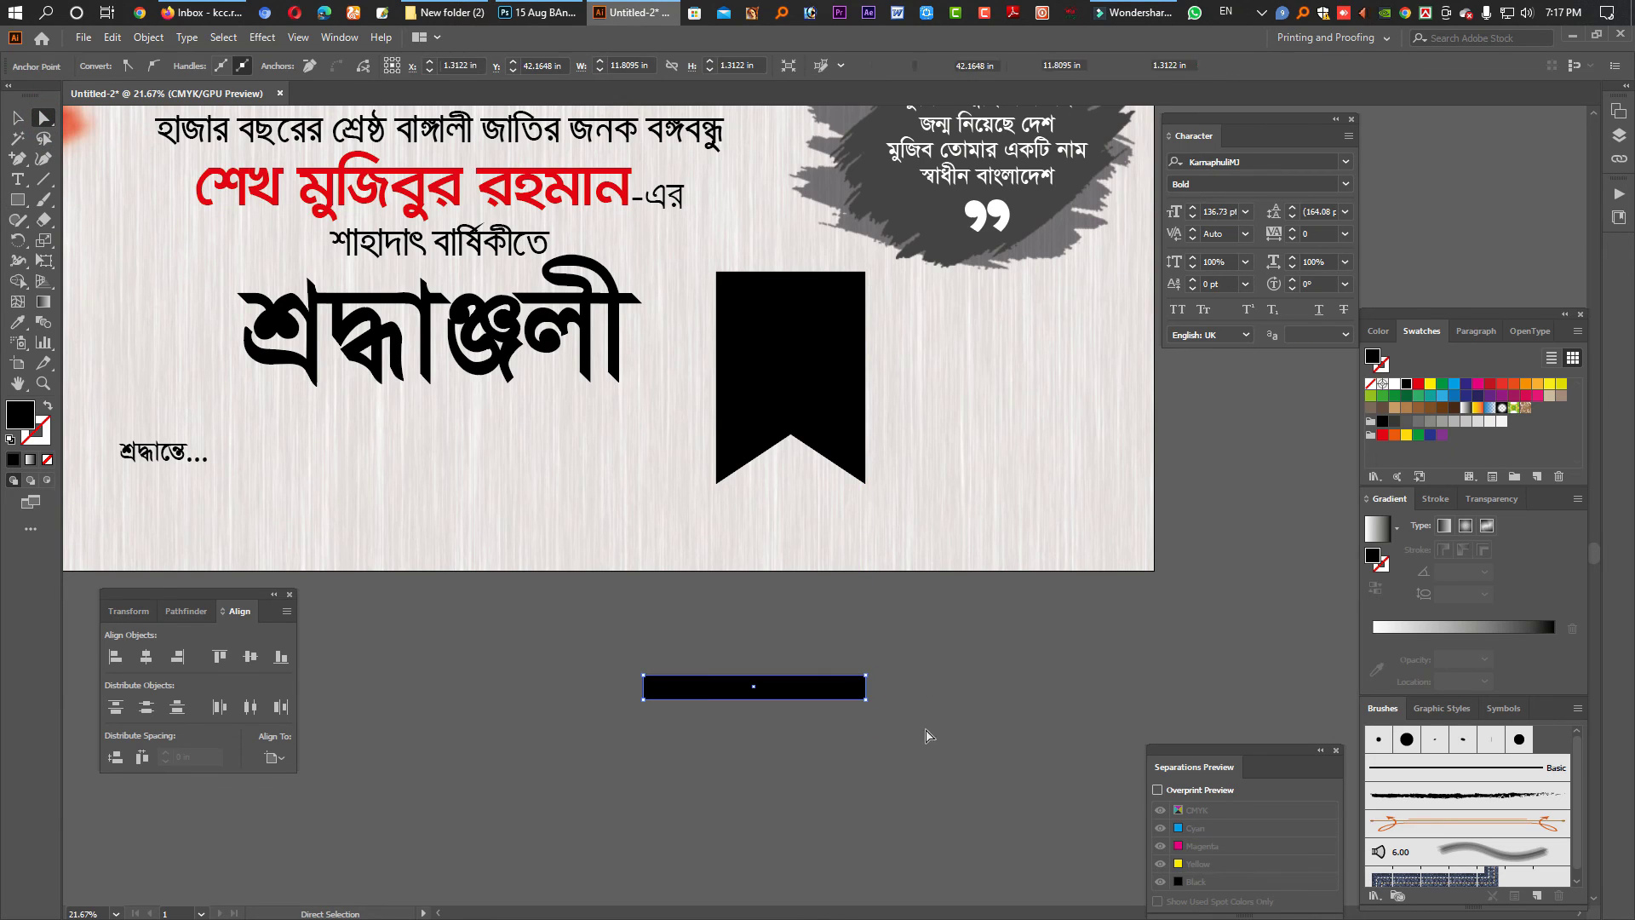
key(Left)
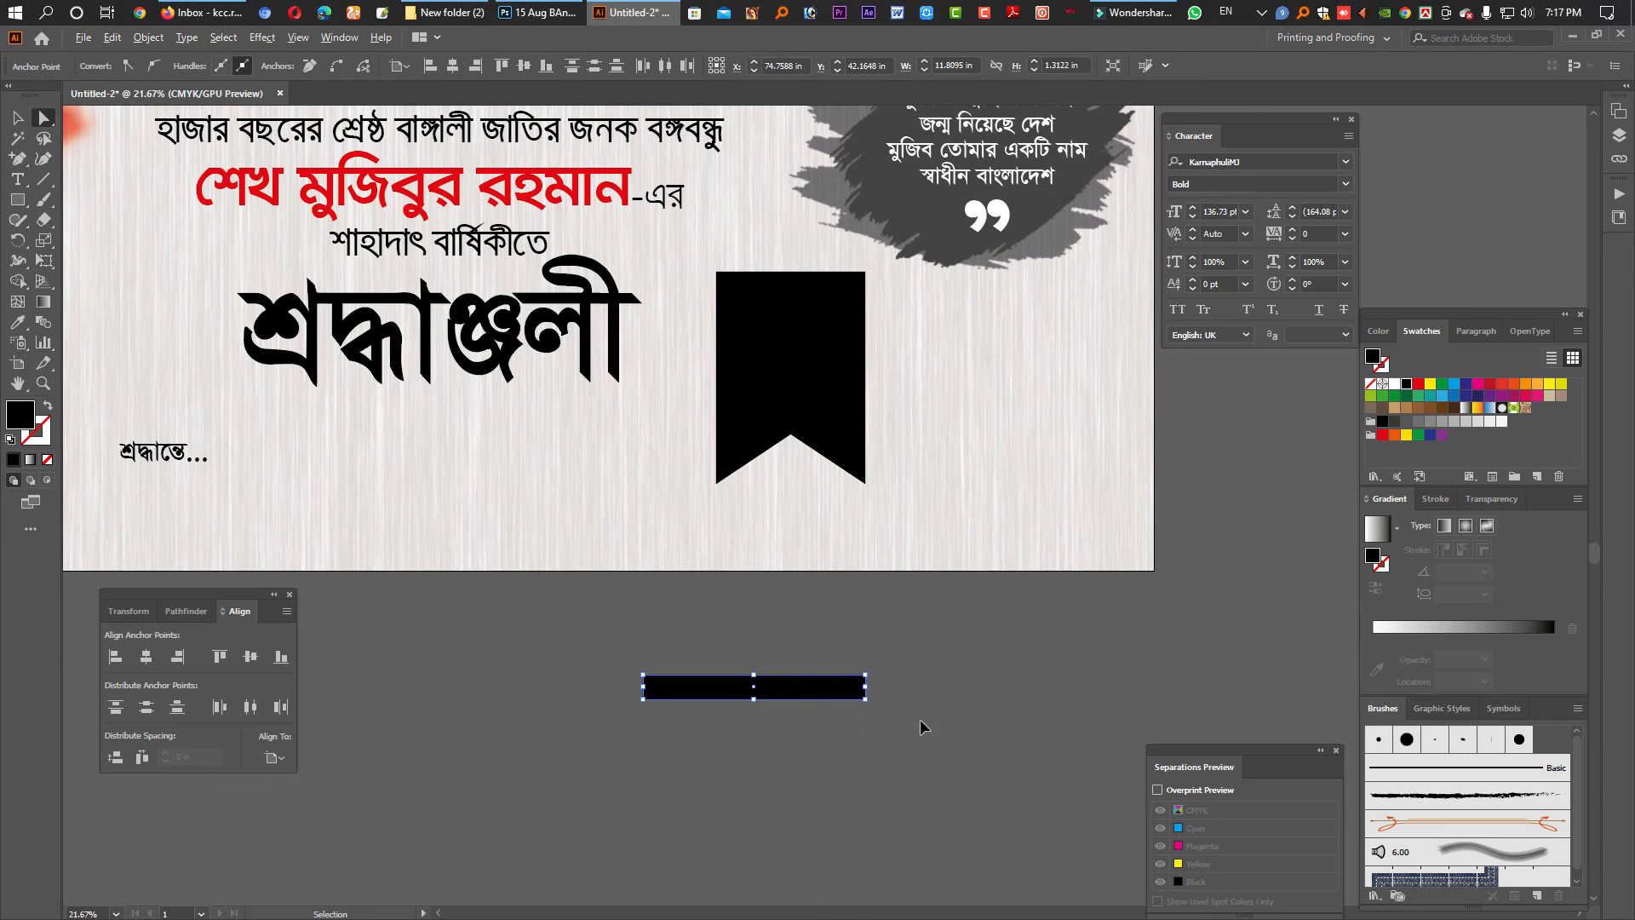
key(ctrl+alt+j)
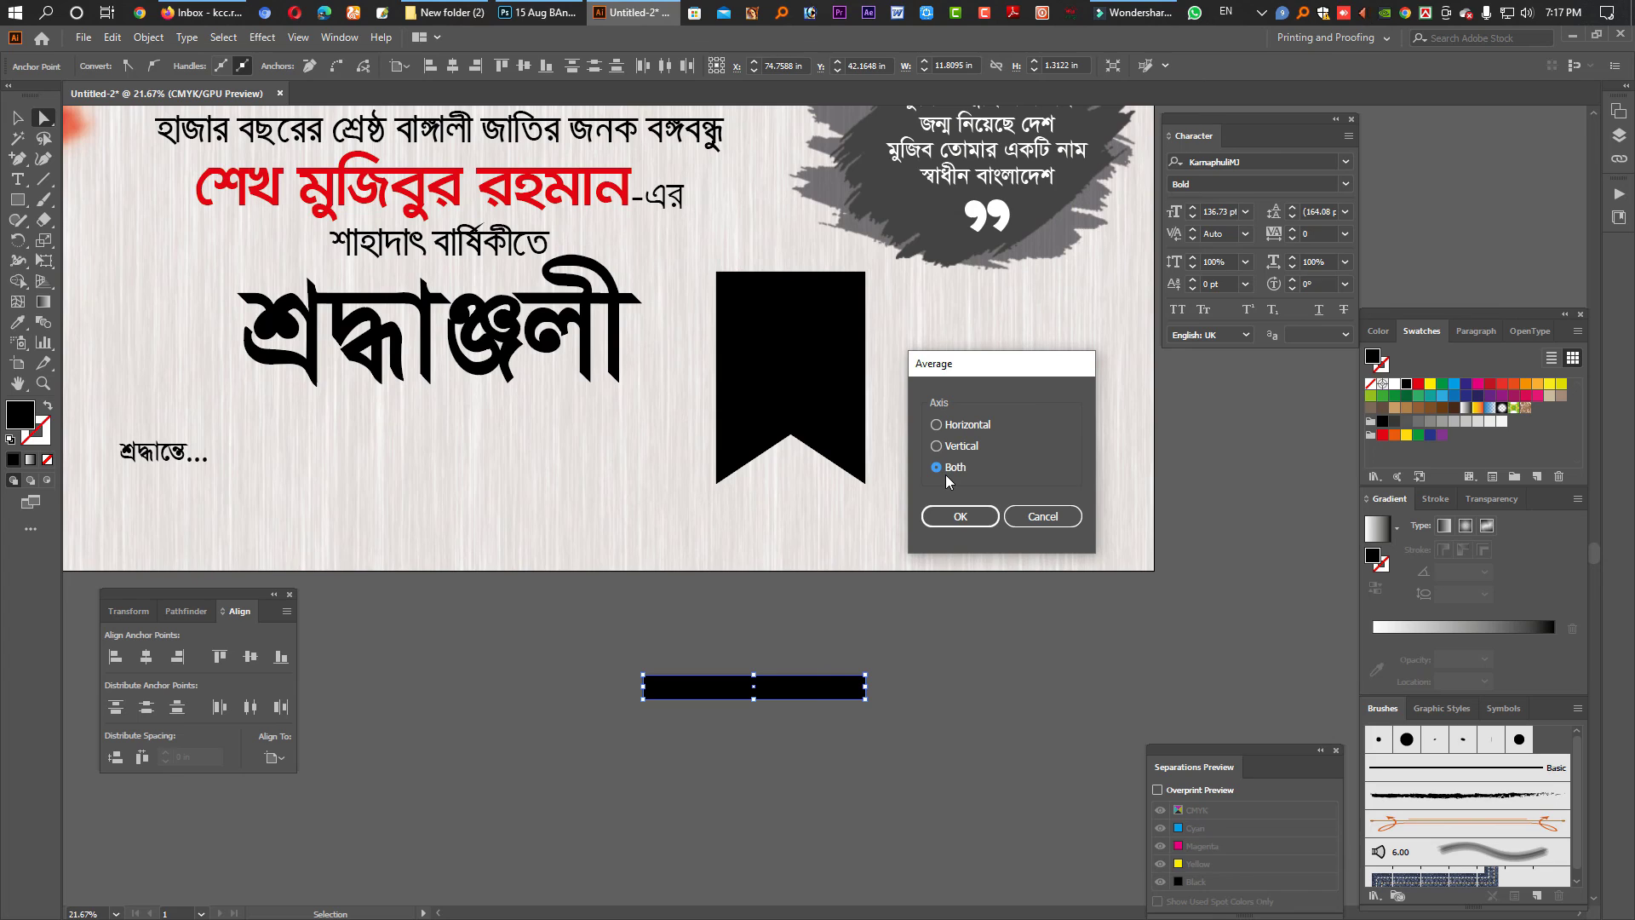
click(959, 518)
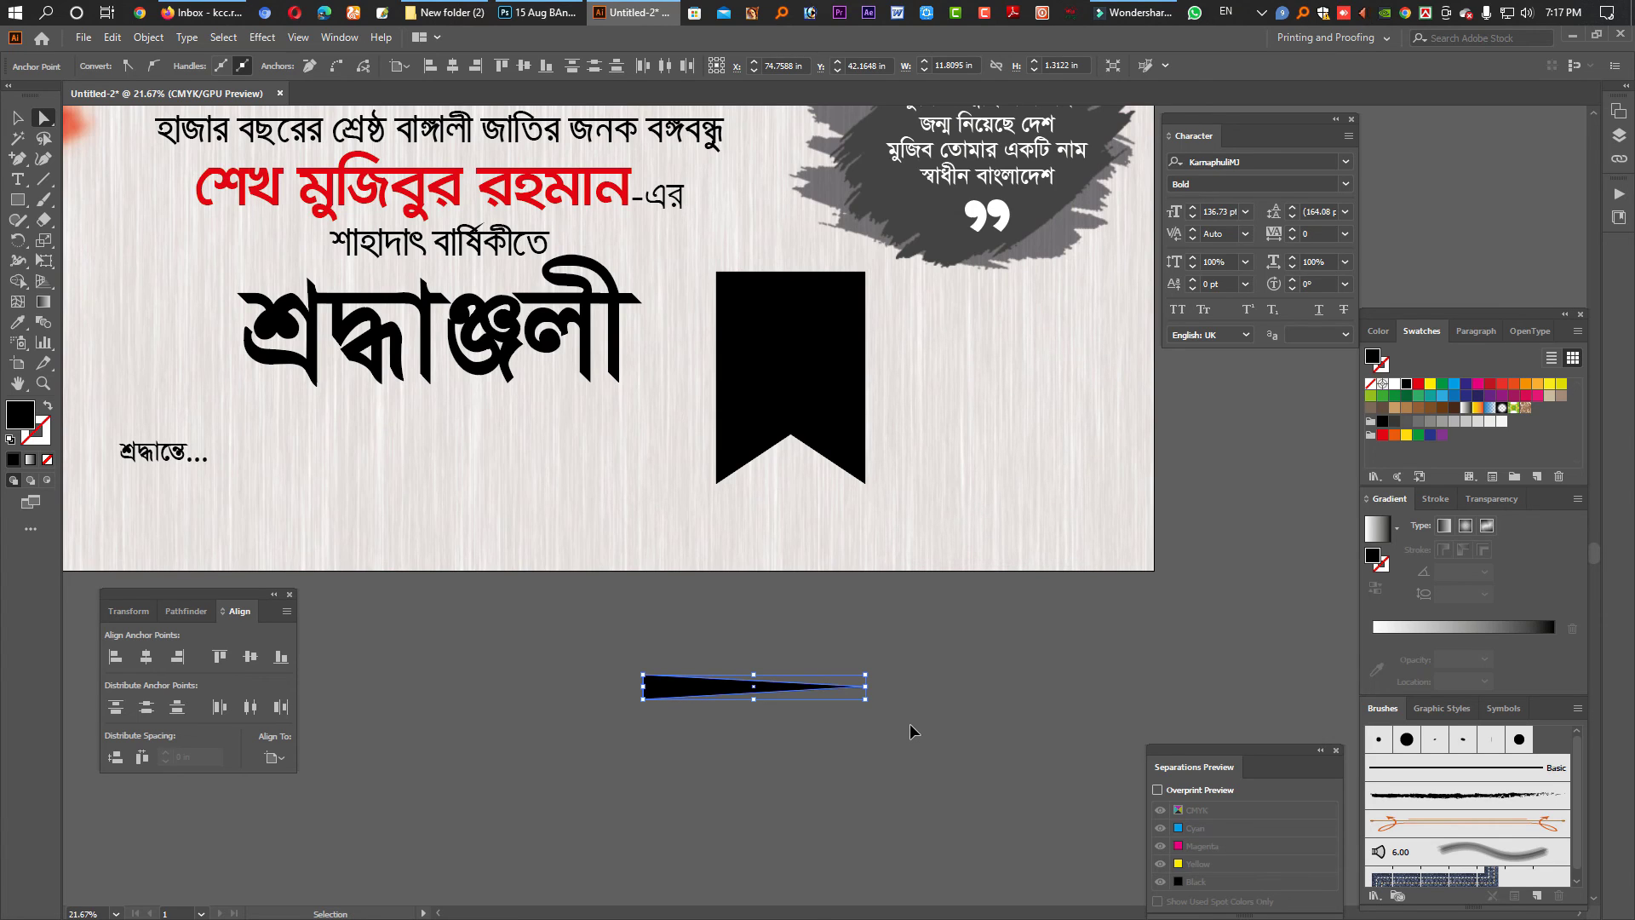
key(a)
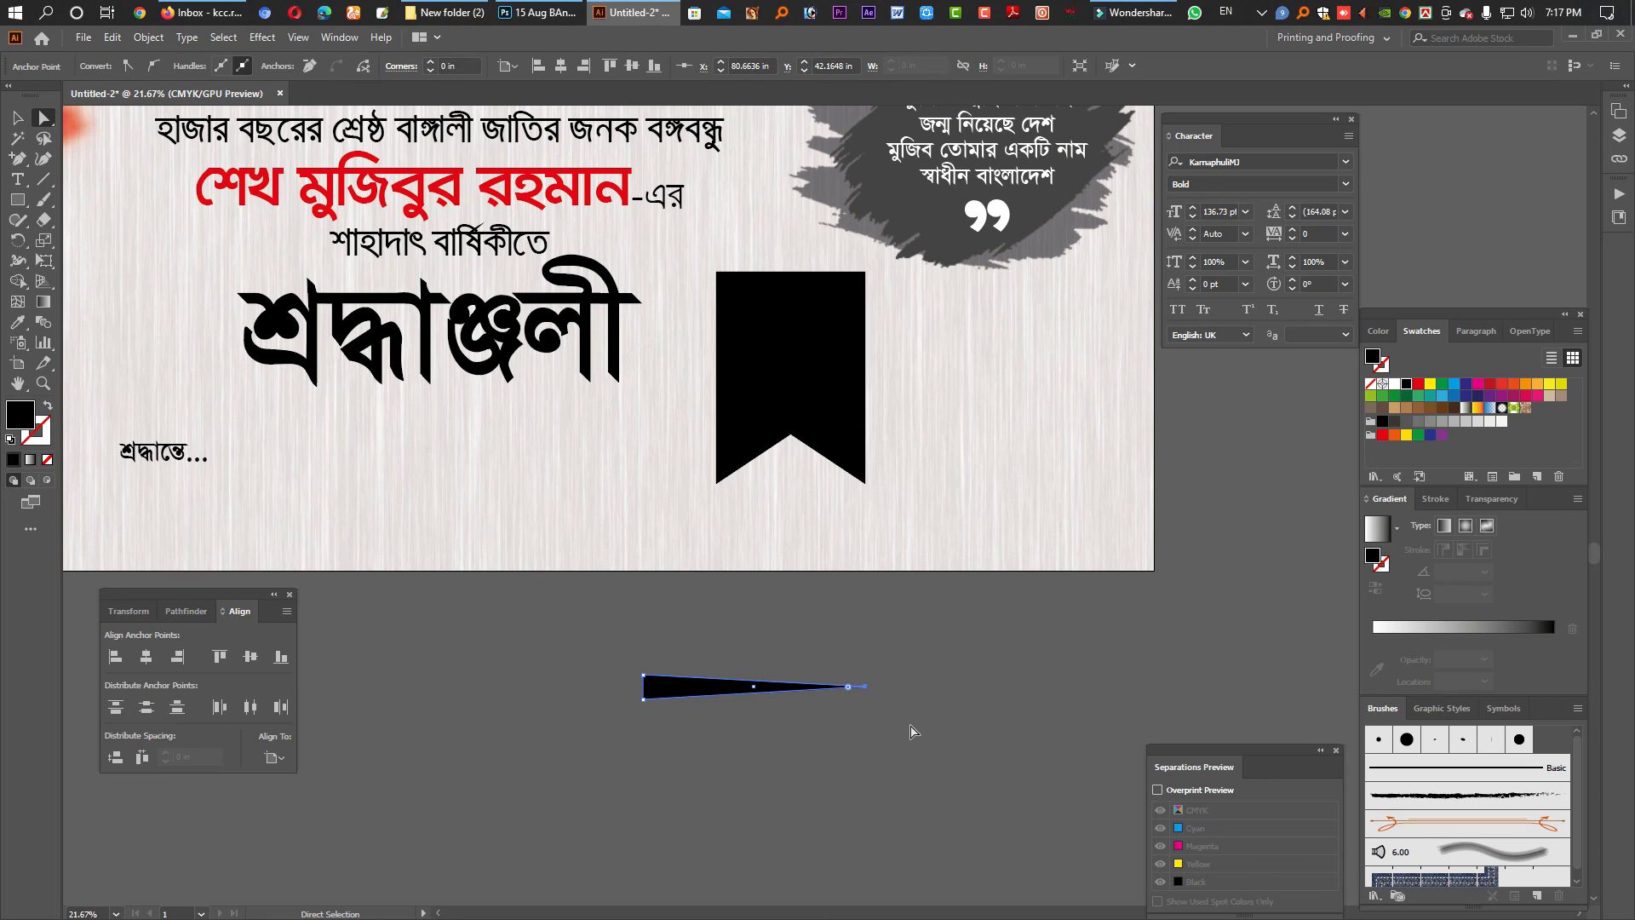
- Add a narrow ellipse at the spike's wide end and adjust its width and height
key(ctrl+=)
key(ctrl+=)
key(ctrl+=)
key(ctrl+=)
key(l)
drag(25, 201, 69, 239)
drag(731, 467, 745, 513)
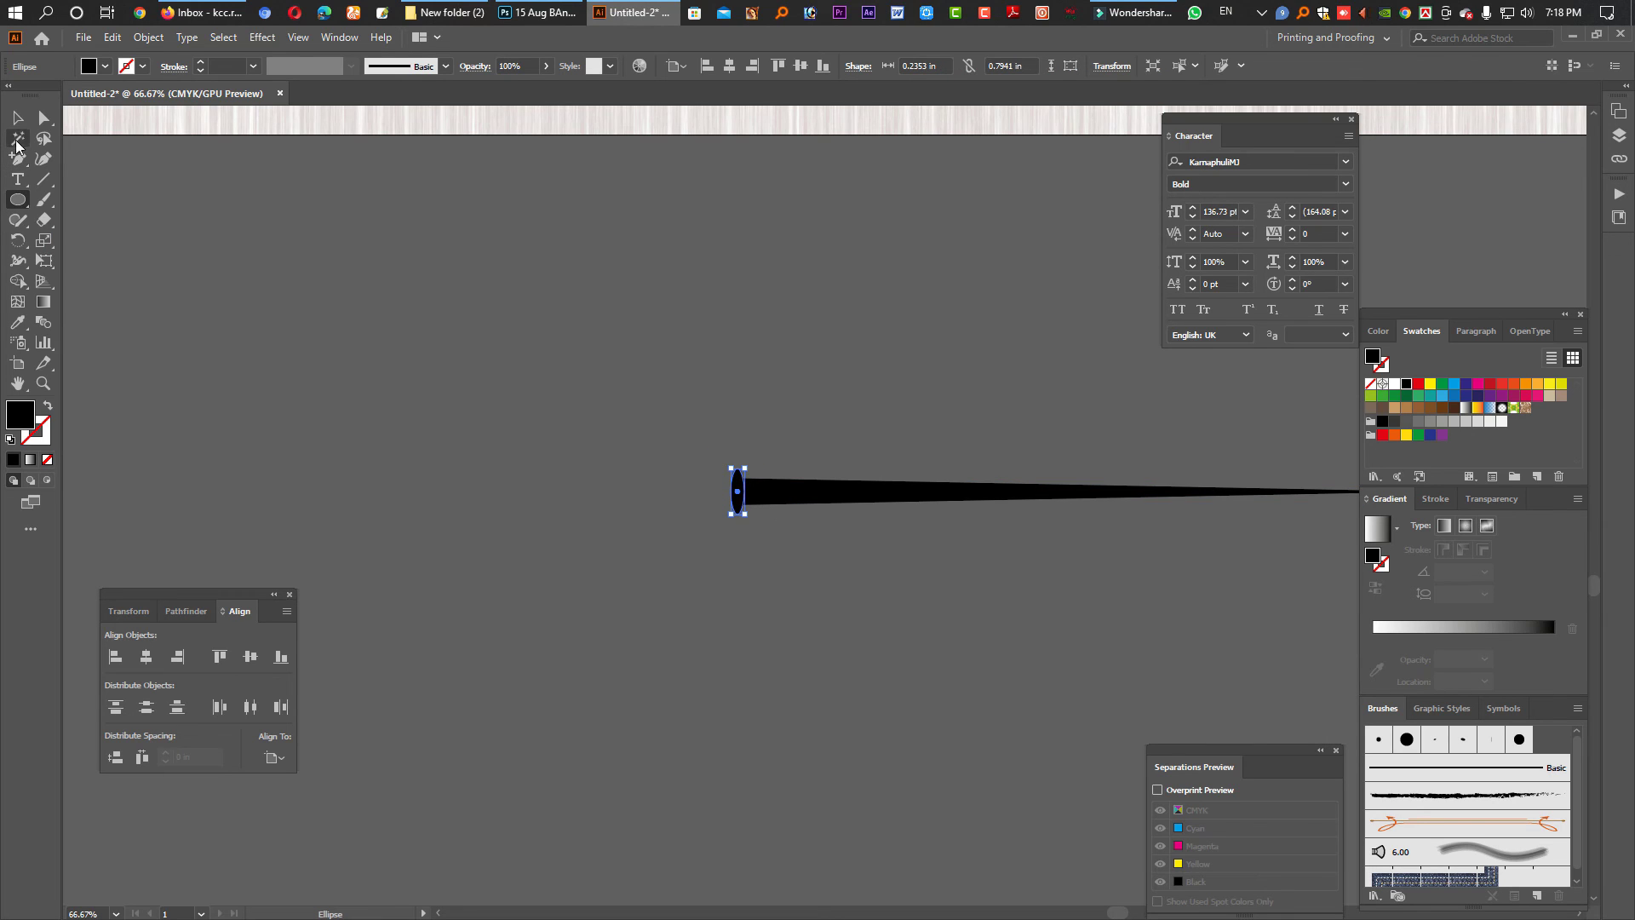
click(17, 117)
scroll(731, 486, up, 5)
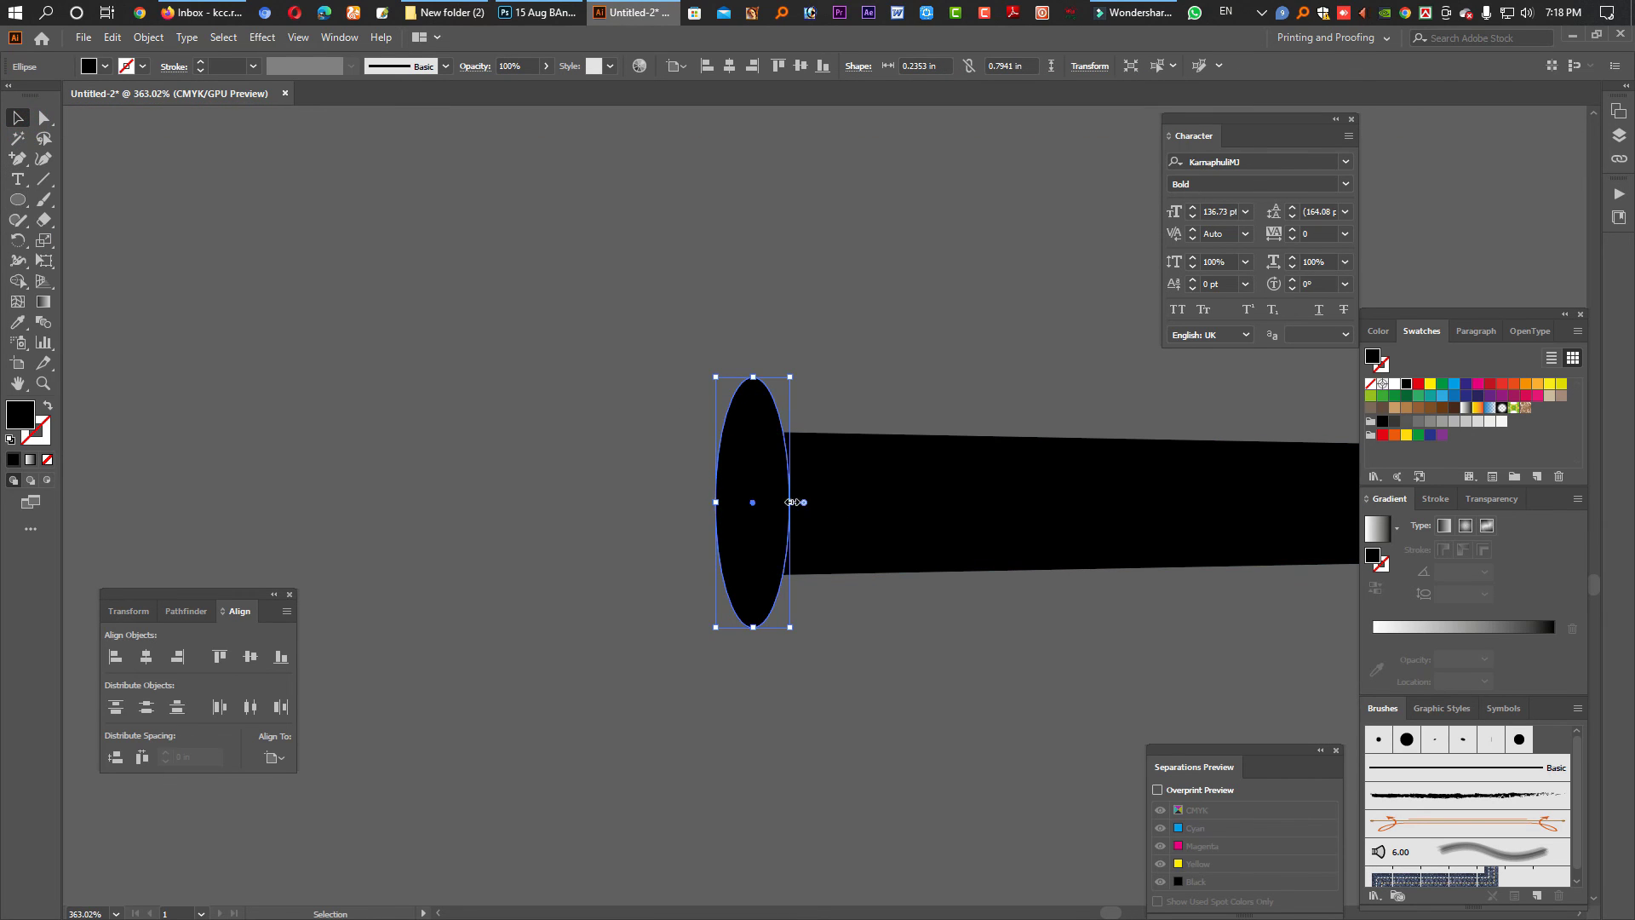
drag(791, 501, 801, 502)
drag(752, 376, 753, 386)
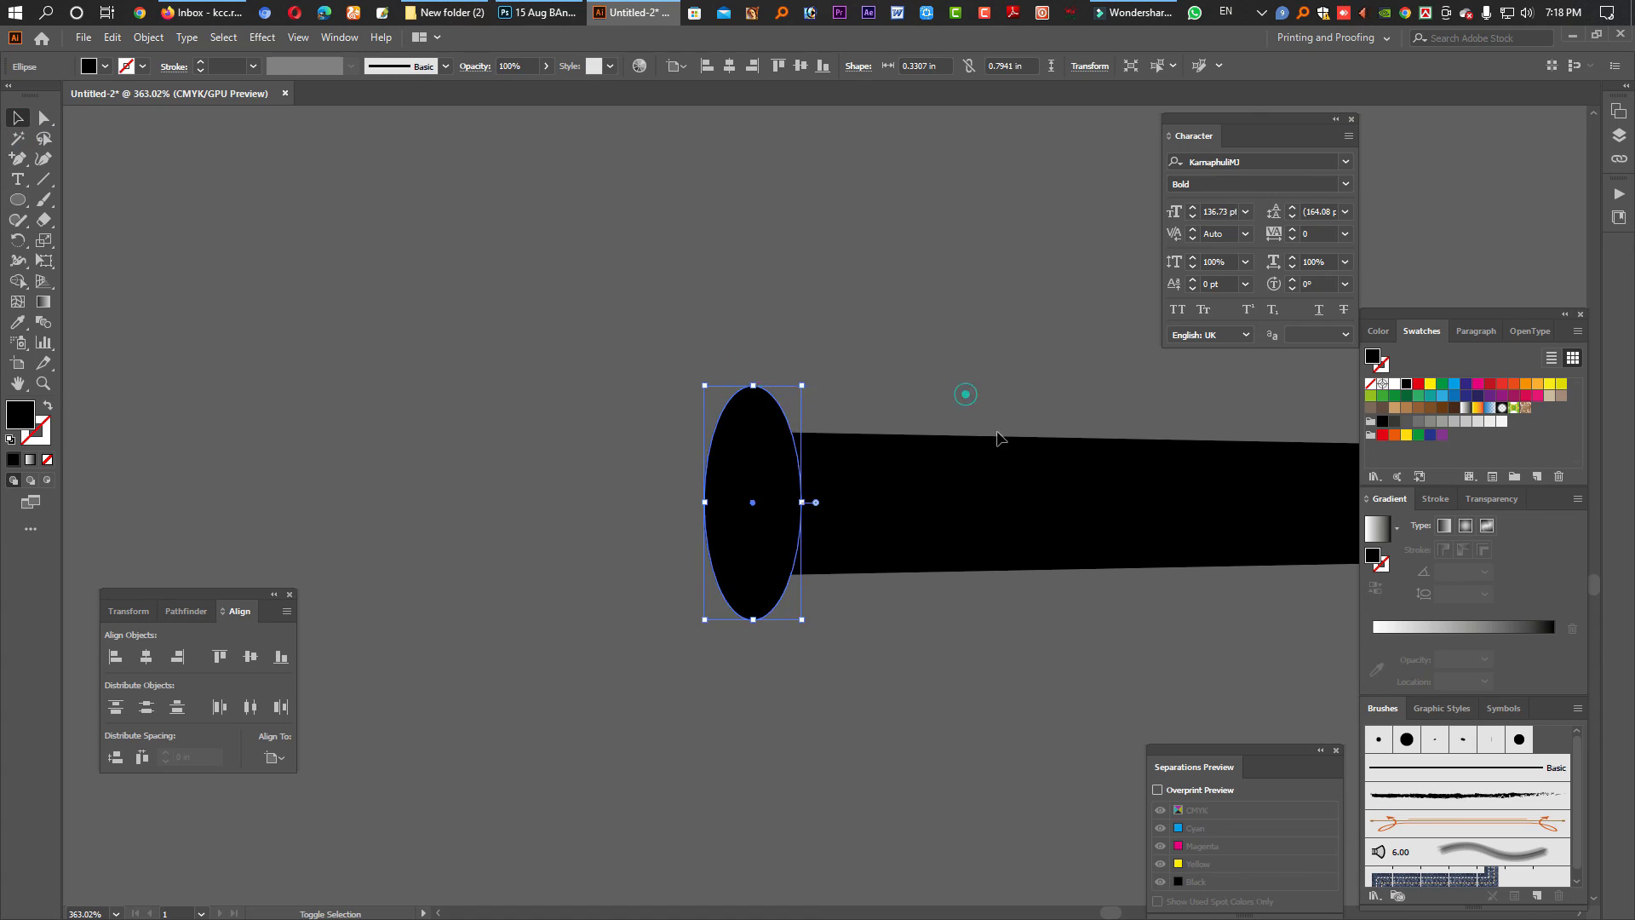
click(676, 455)
scroll(1007, 499, down, 4)
key(z)
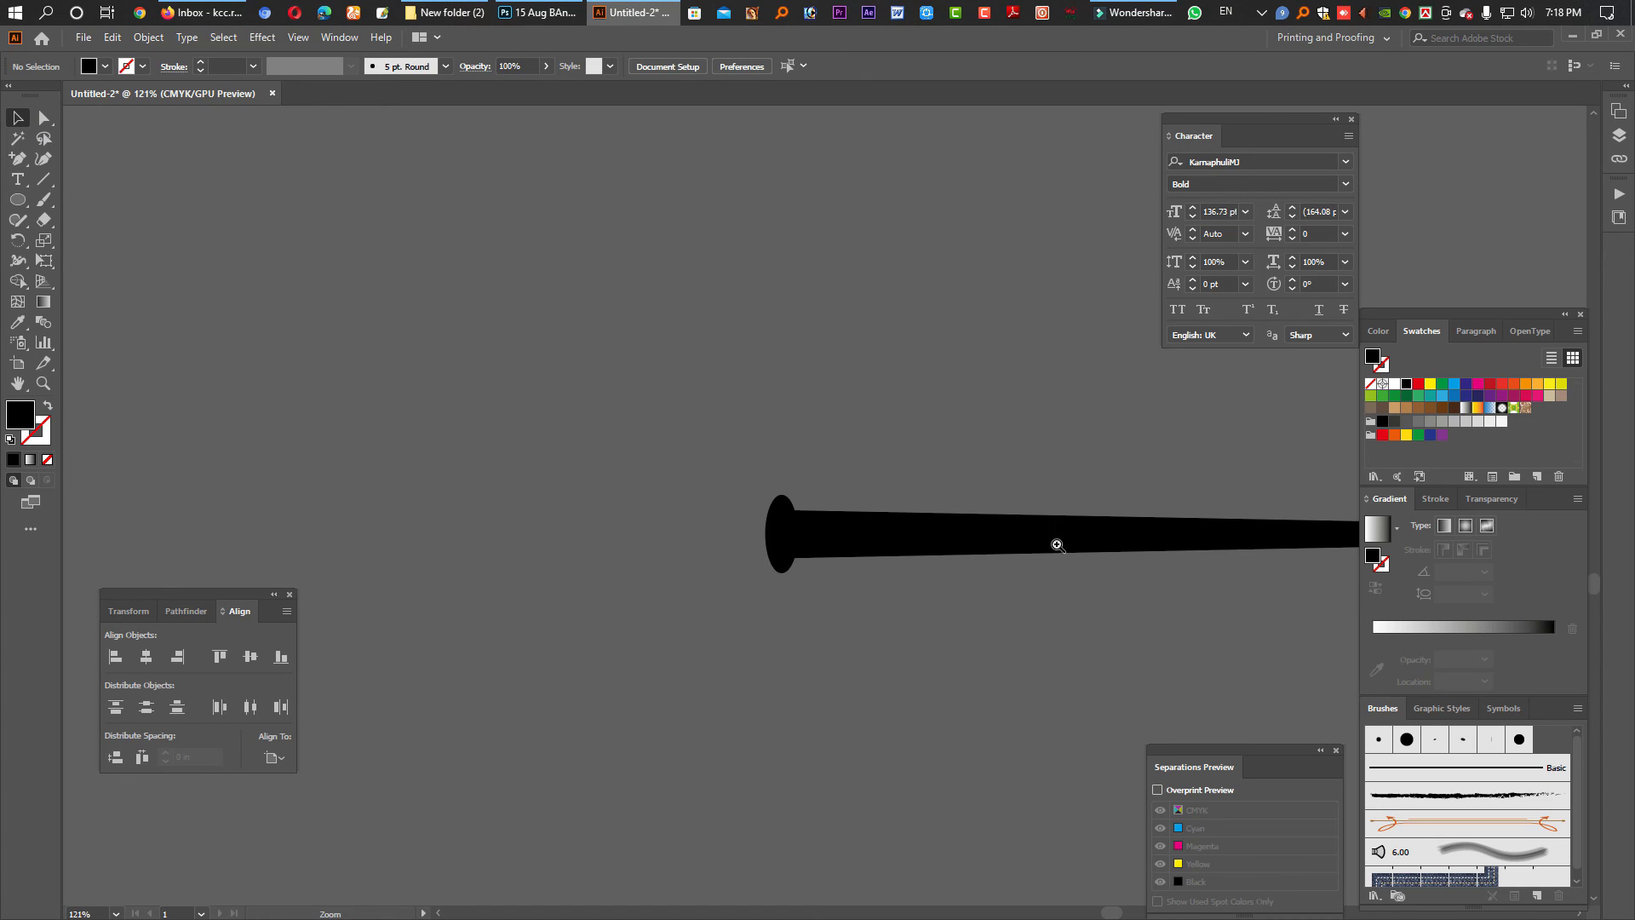
drag(1057, 545, 592, 521)
- Fill the tapered spike shape with white
click(399, 491)
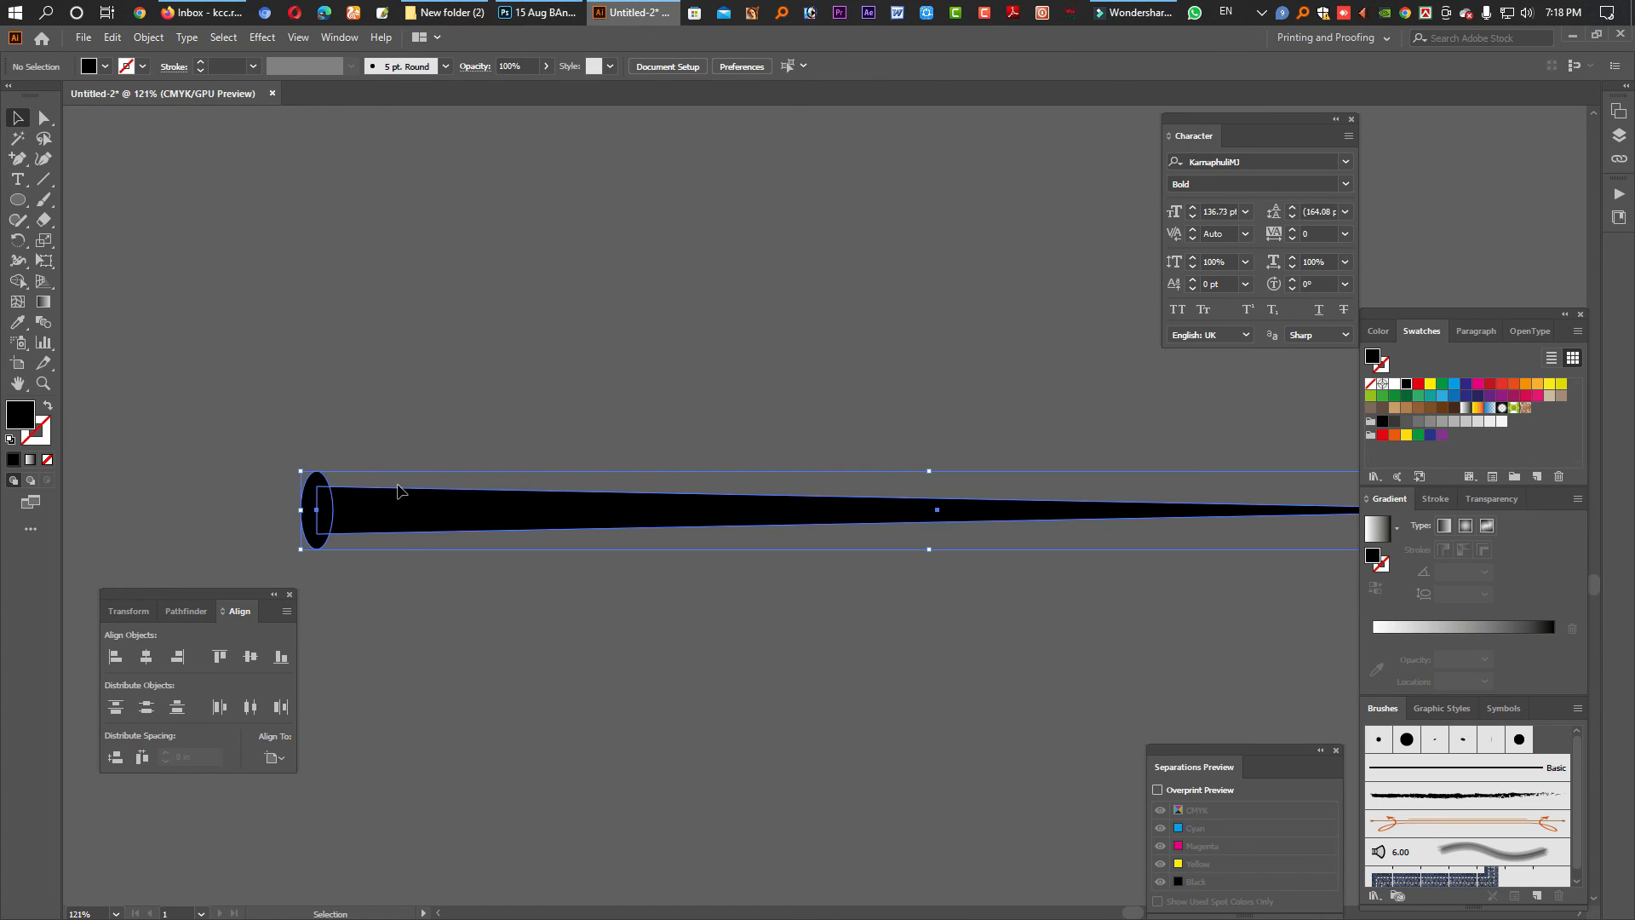
key(a)
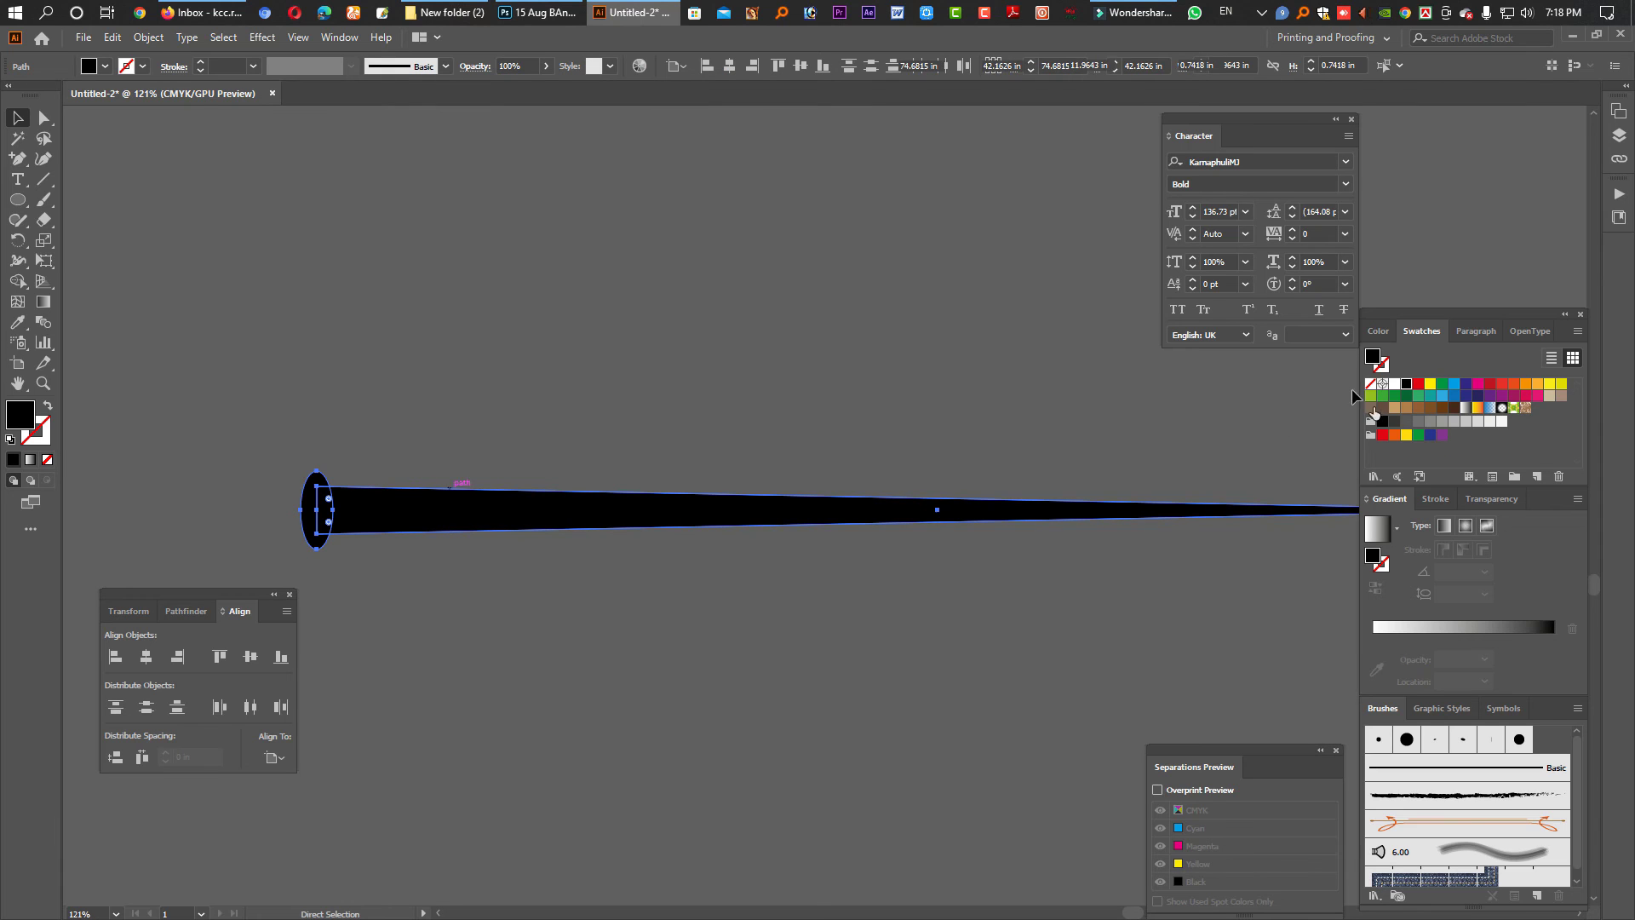
click(1394, 384)
alt+click(1039, 485)
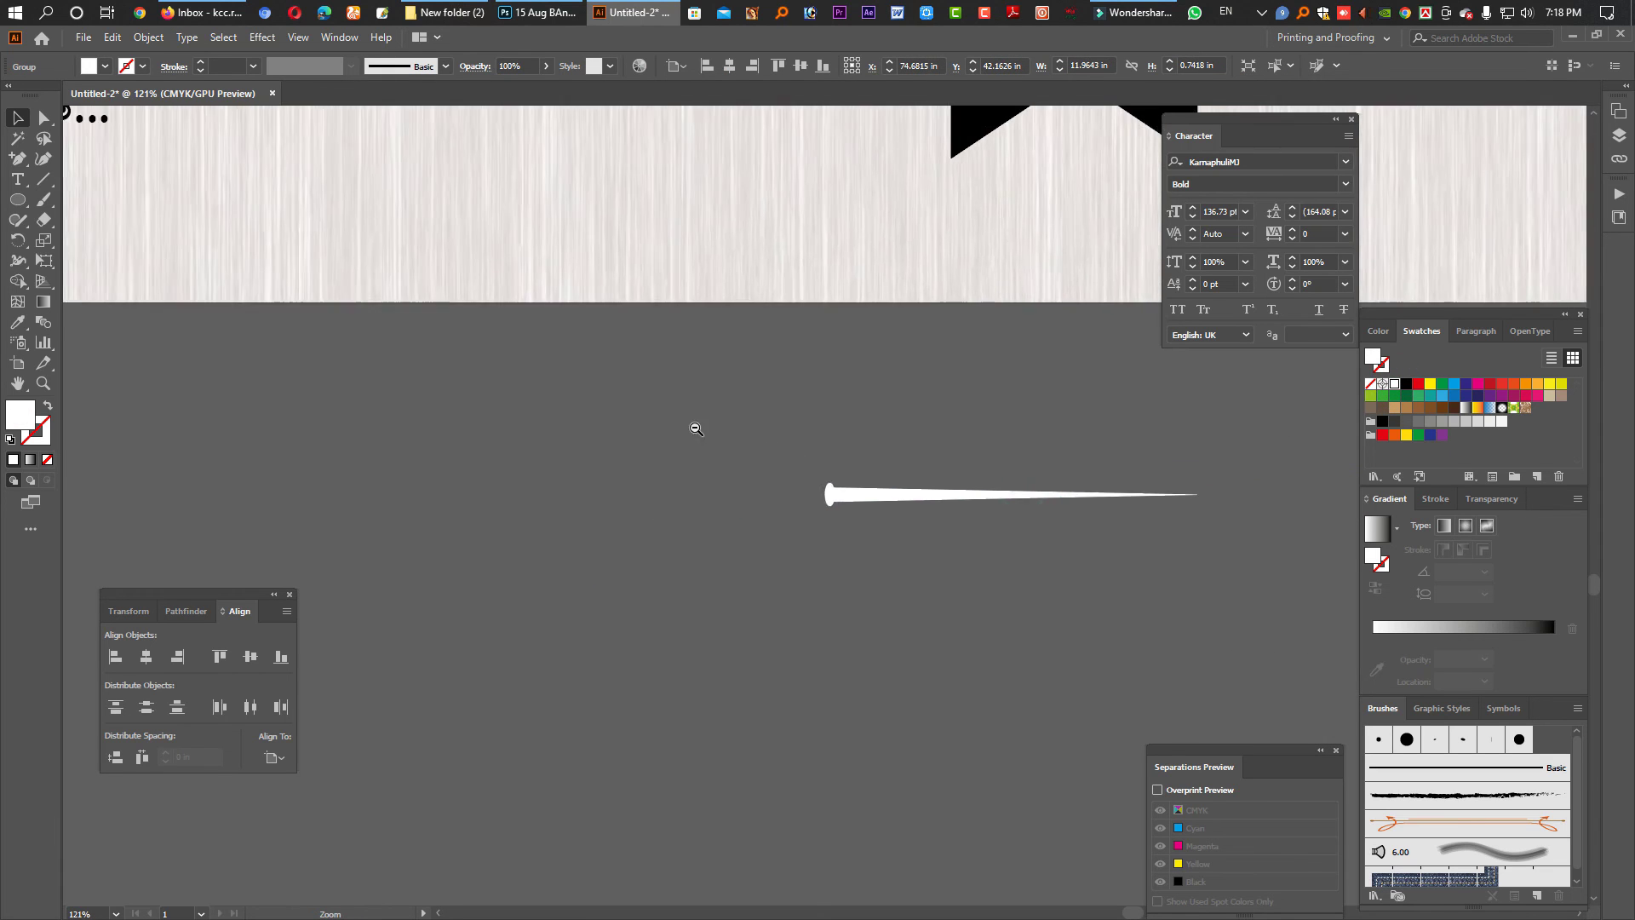
key(ctrl+alt+0)
- Move the white spike onto the black ribbon, shortened and slimmed into a thin bar
key(v)
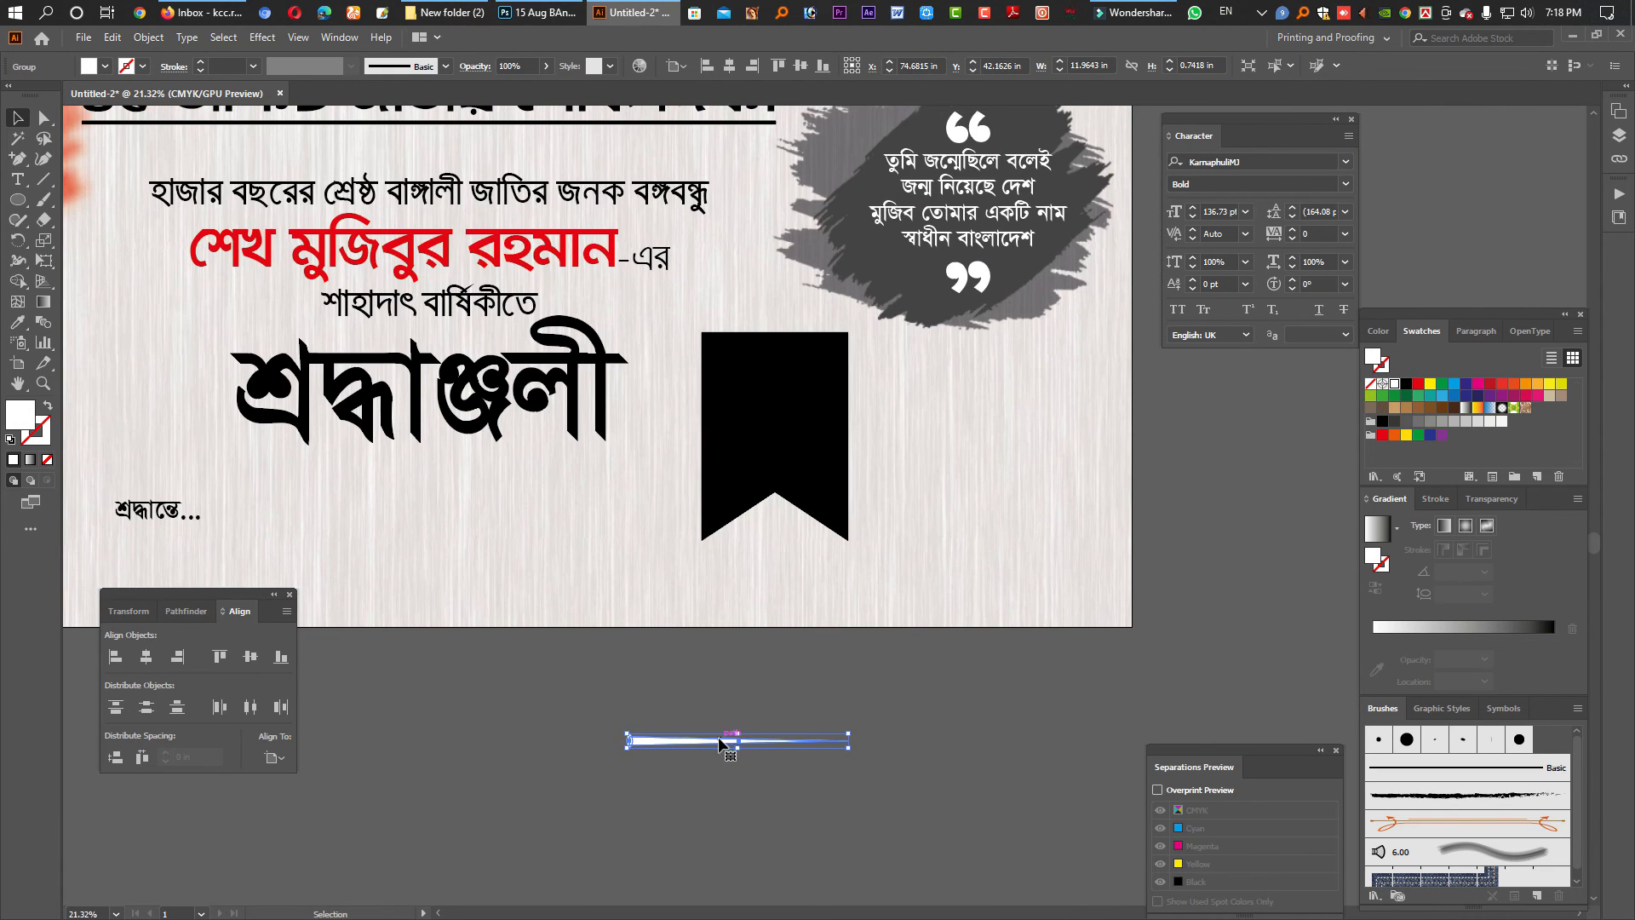
drag(717, 737, 944, 571)
drag(1037, 538, 898, 538)
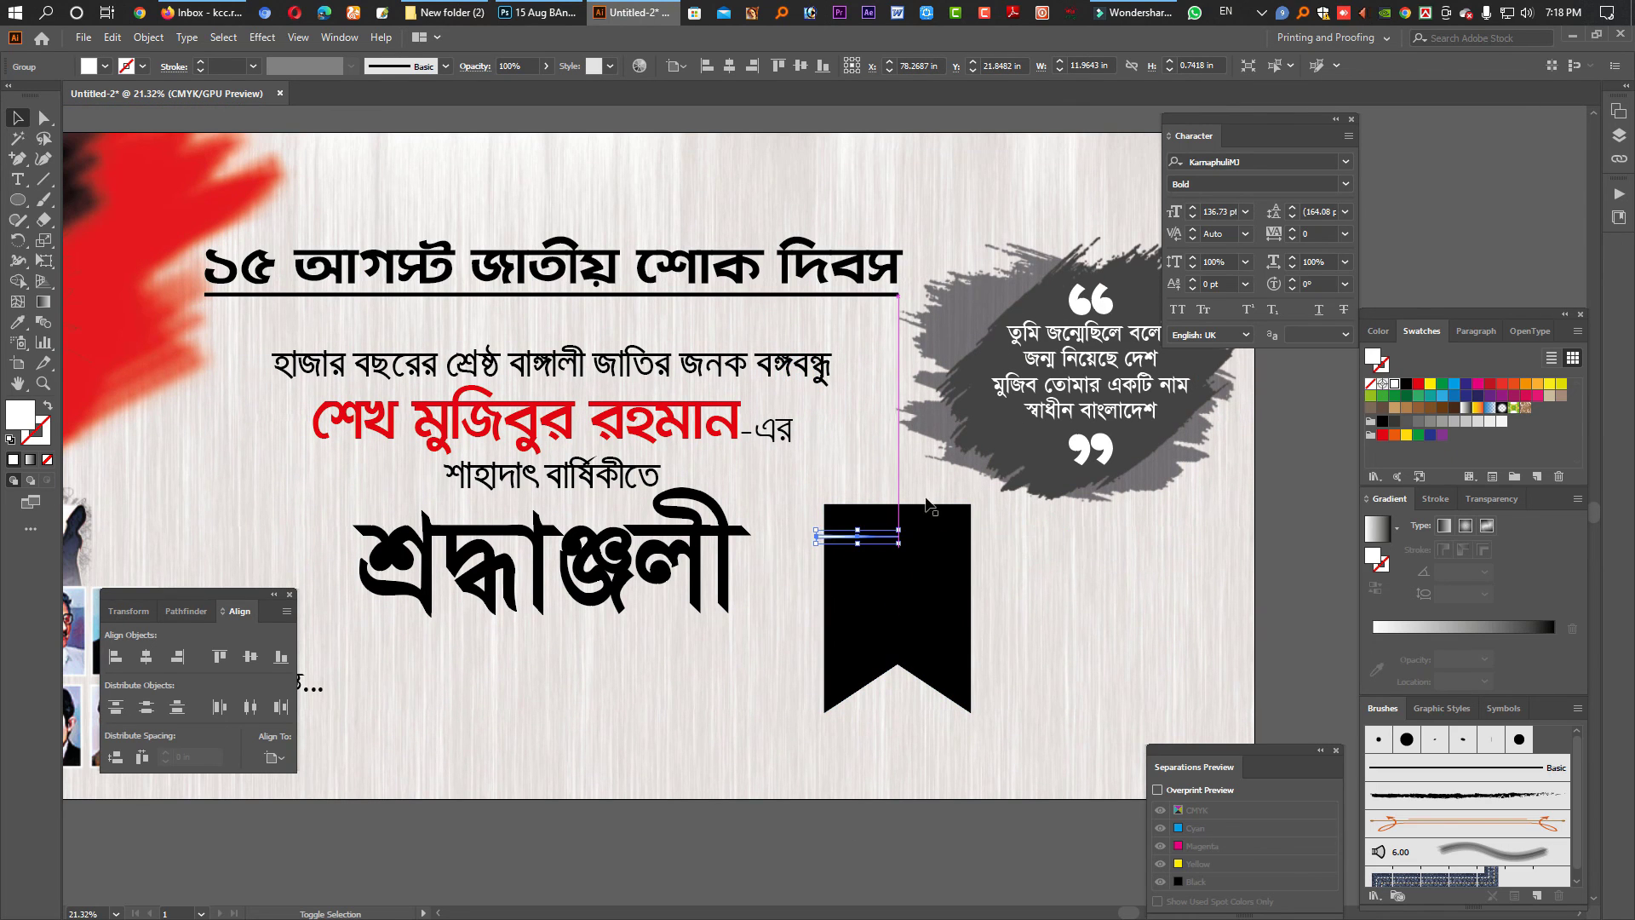
ctrl+click(886, 475)
drag(678, 787, 927, 700)
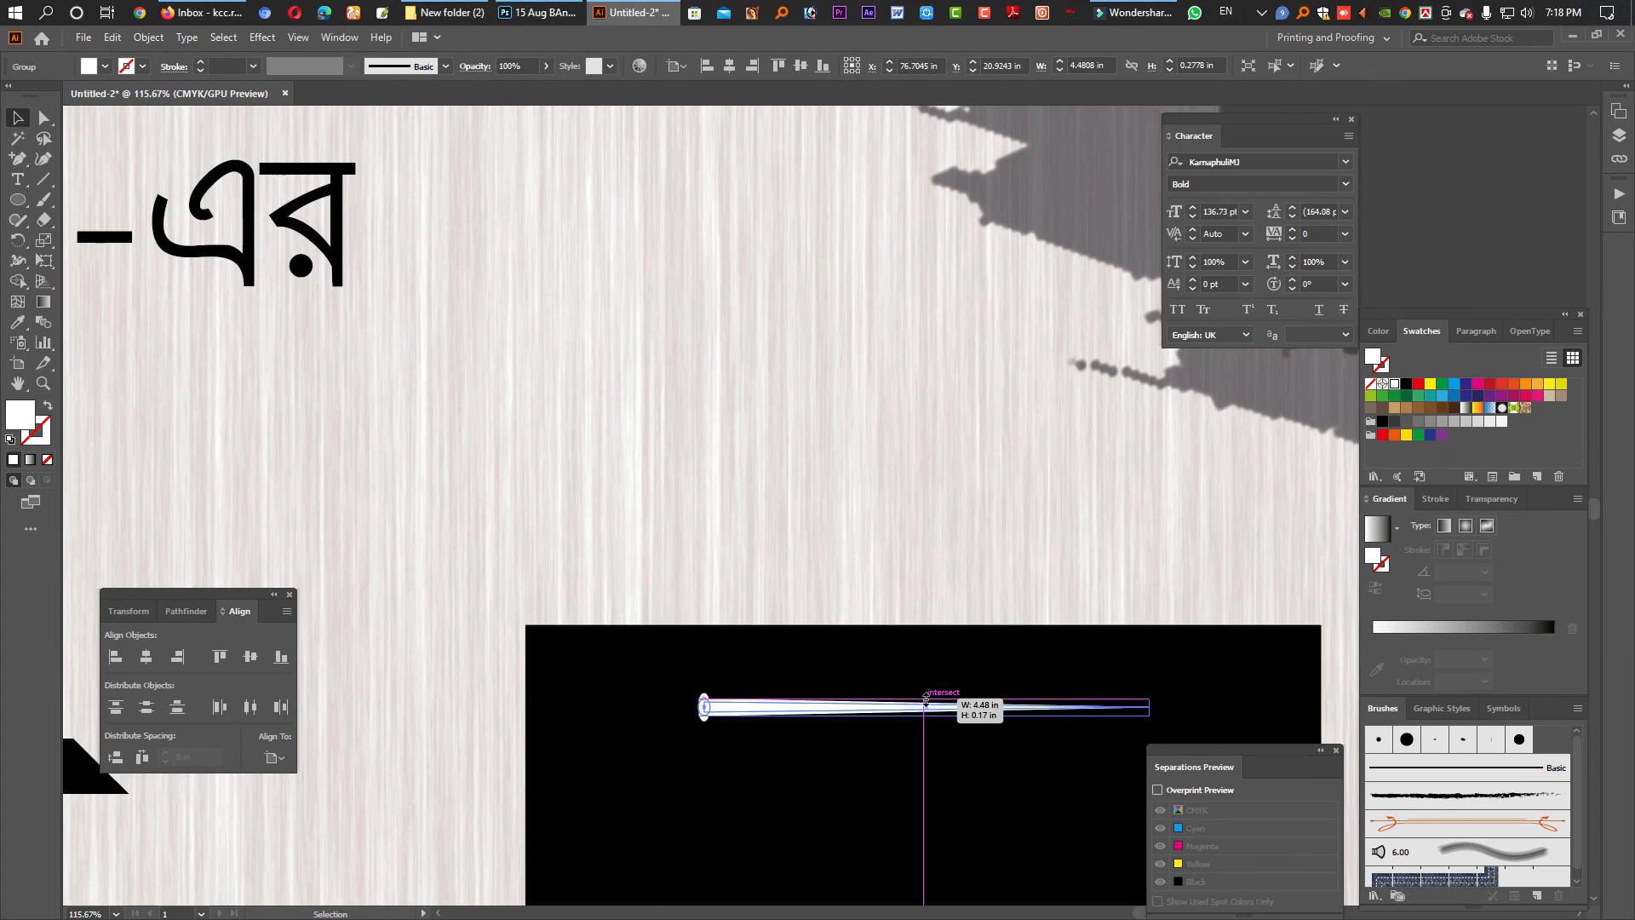
ctrl+alt+click(912, 716)
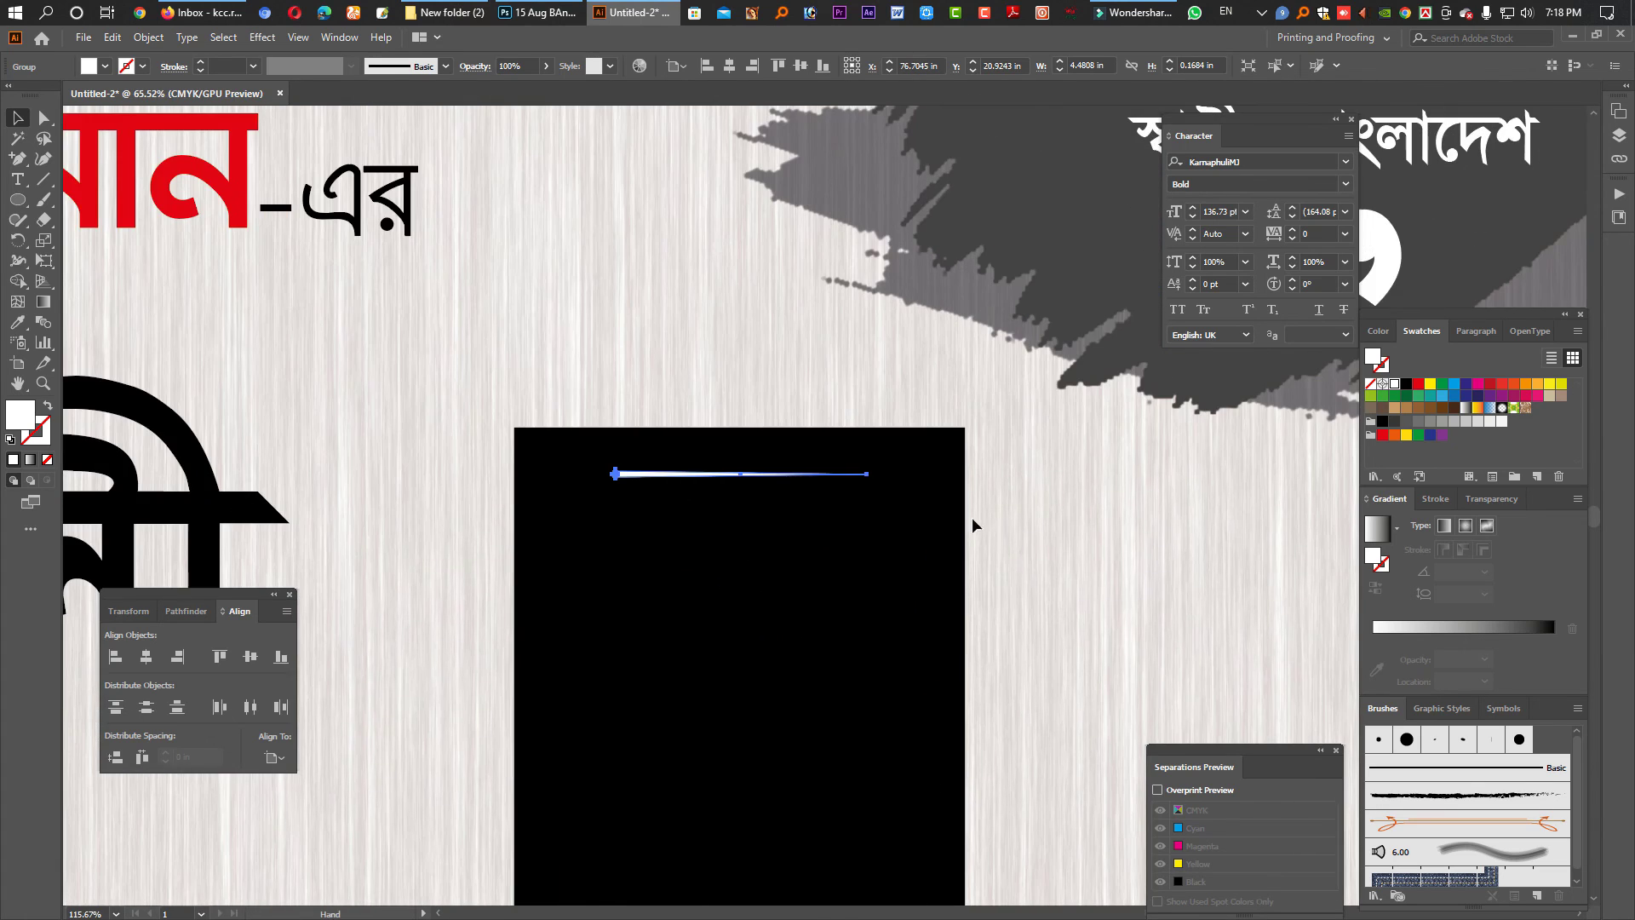
drag(867, 481, 882, 480)
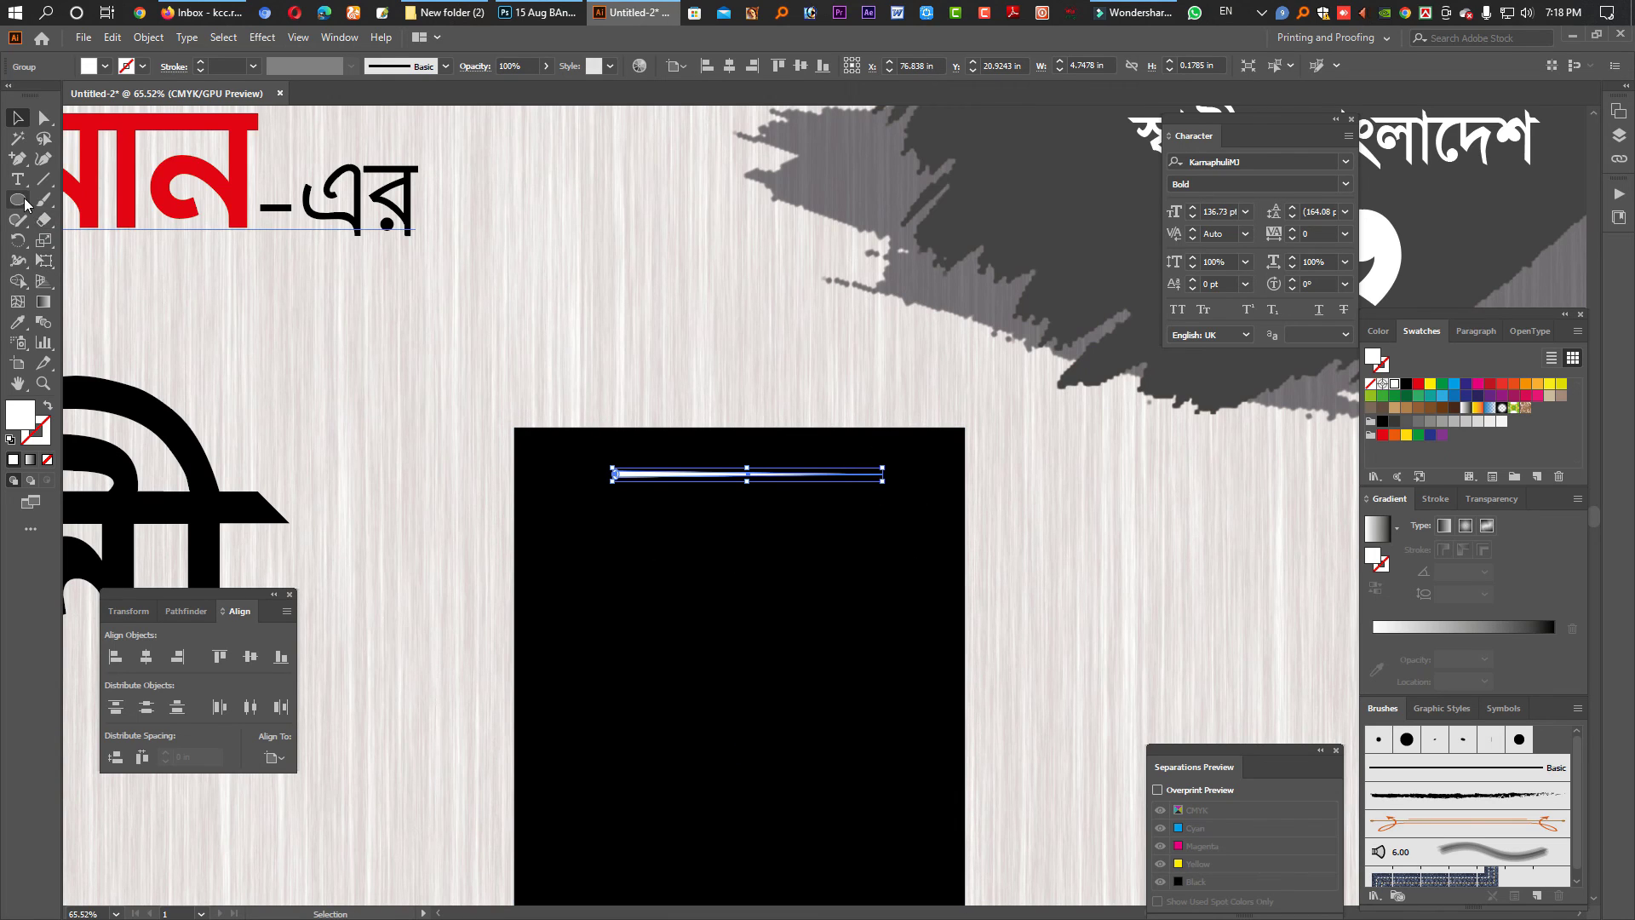
- Cut gaps in the white bar with a small black rectangle and a widened copy
drag(24, 204, 64, 203)
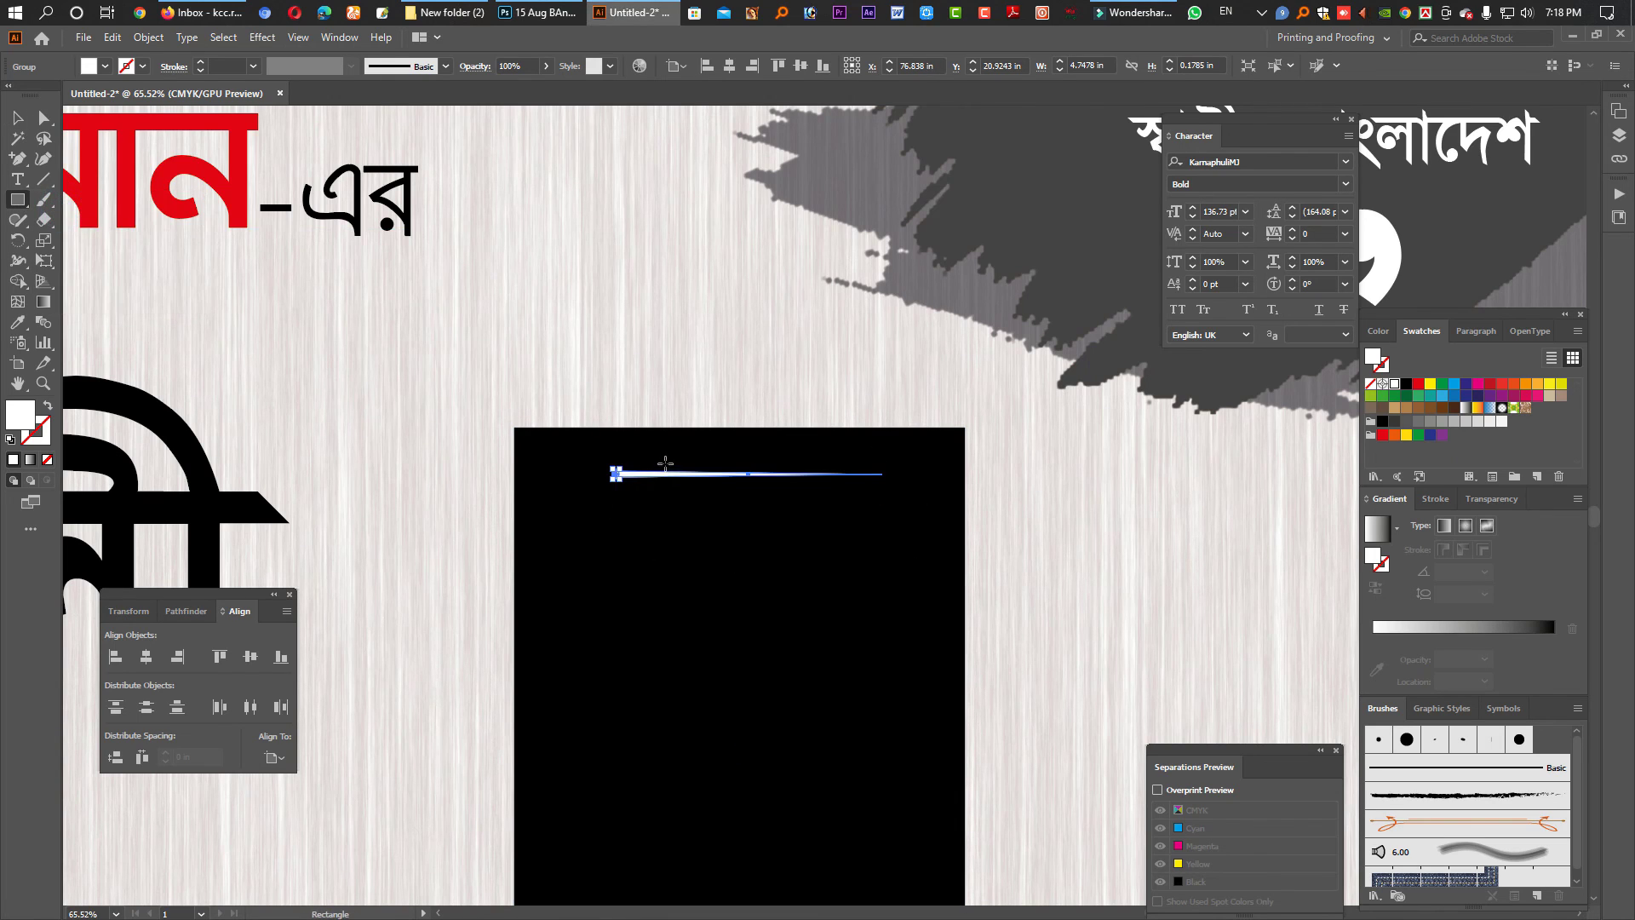
drag(665, 463, 709, 487)
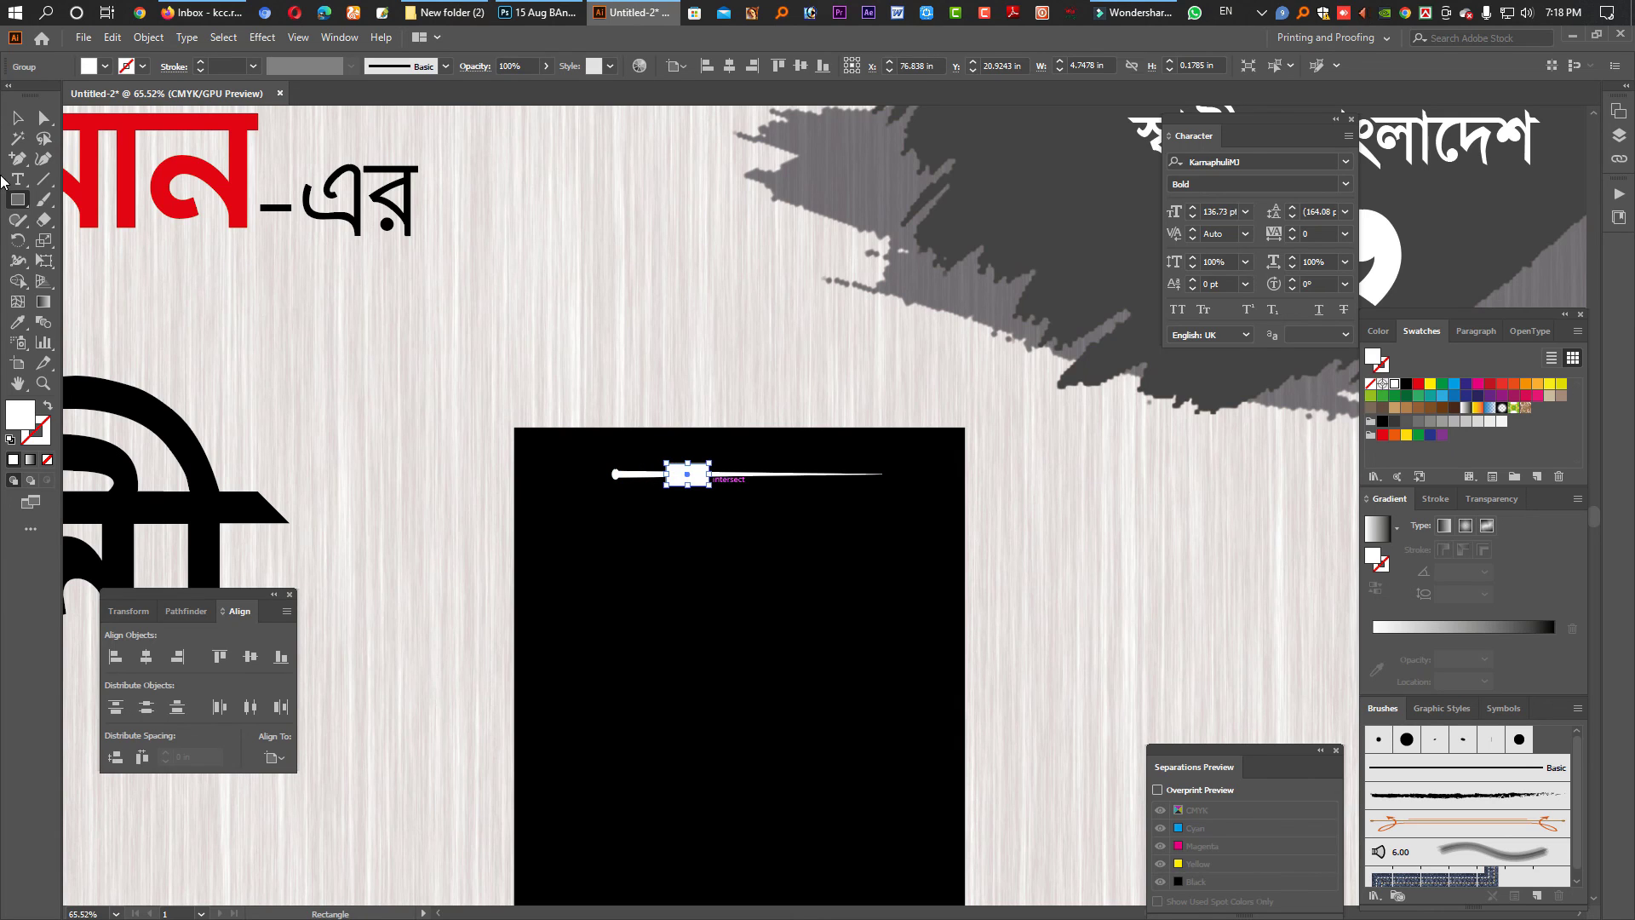
click(17, 117)
click(1406, 383)
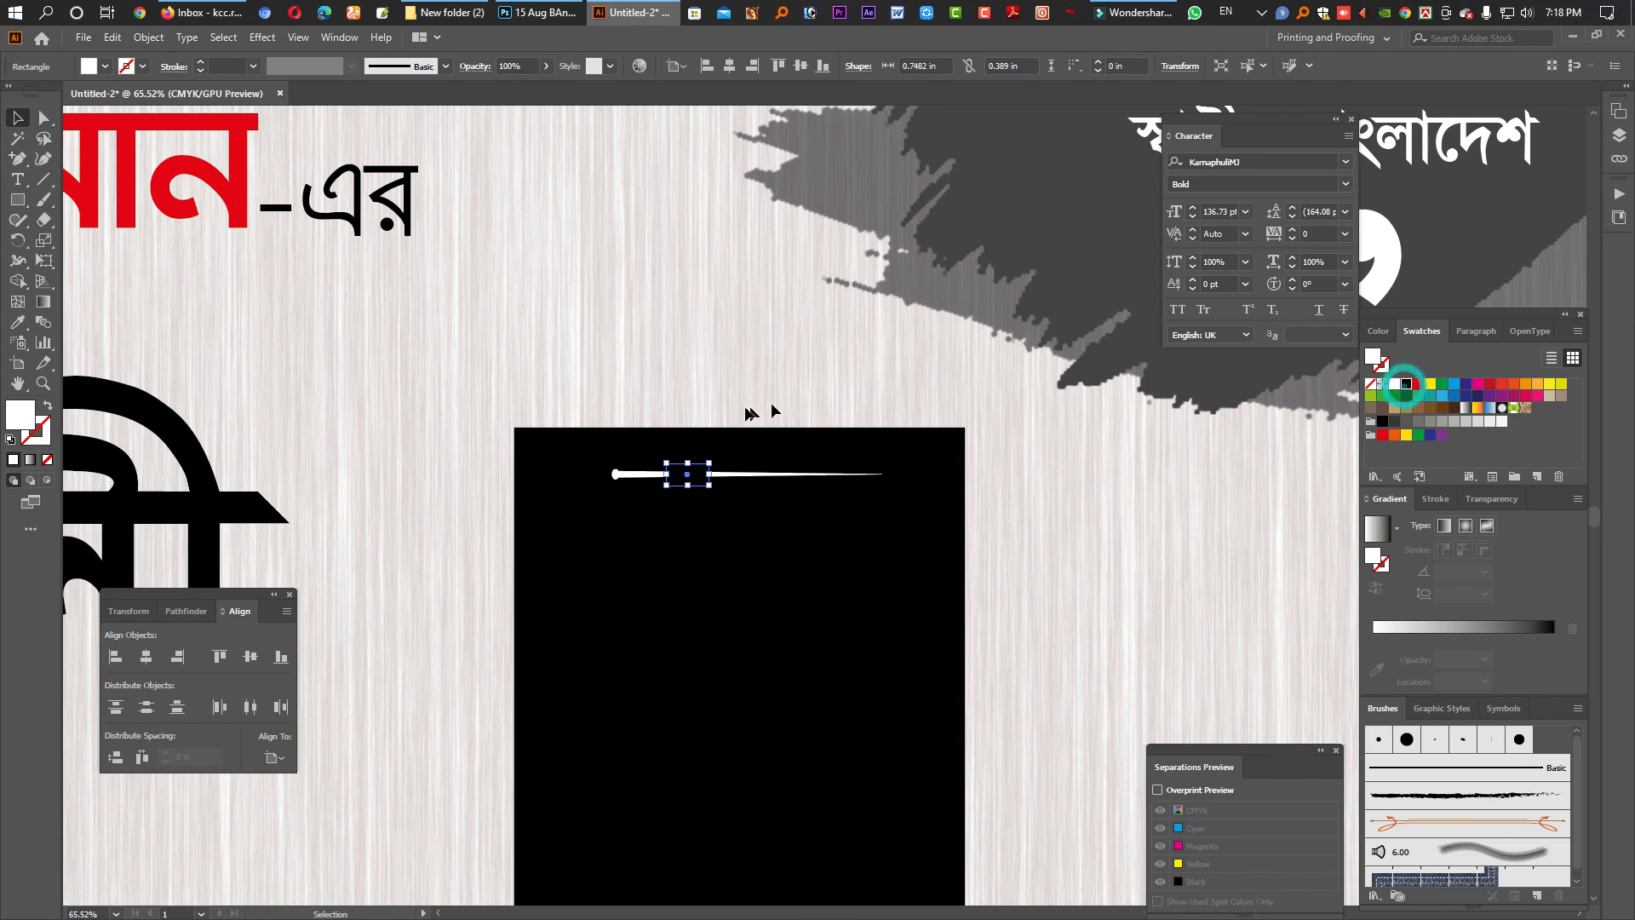
click(741, 394)
drag(693, 478, 790, 490)
scroll(945, 579, down, 2)
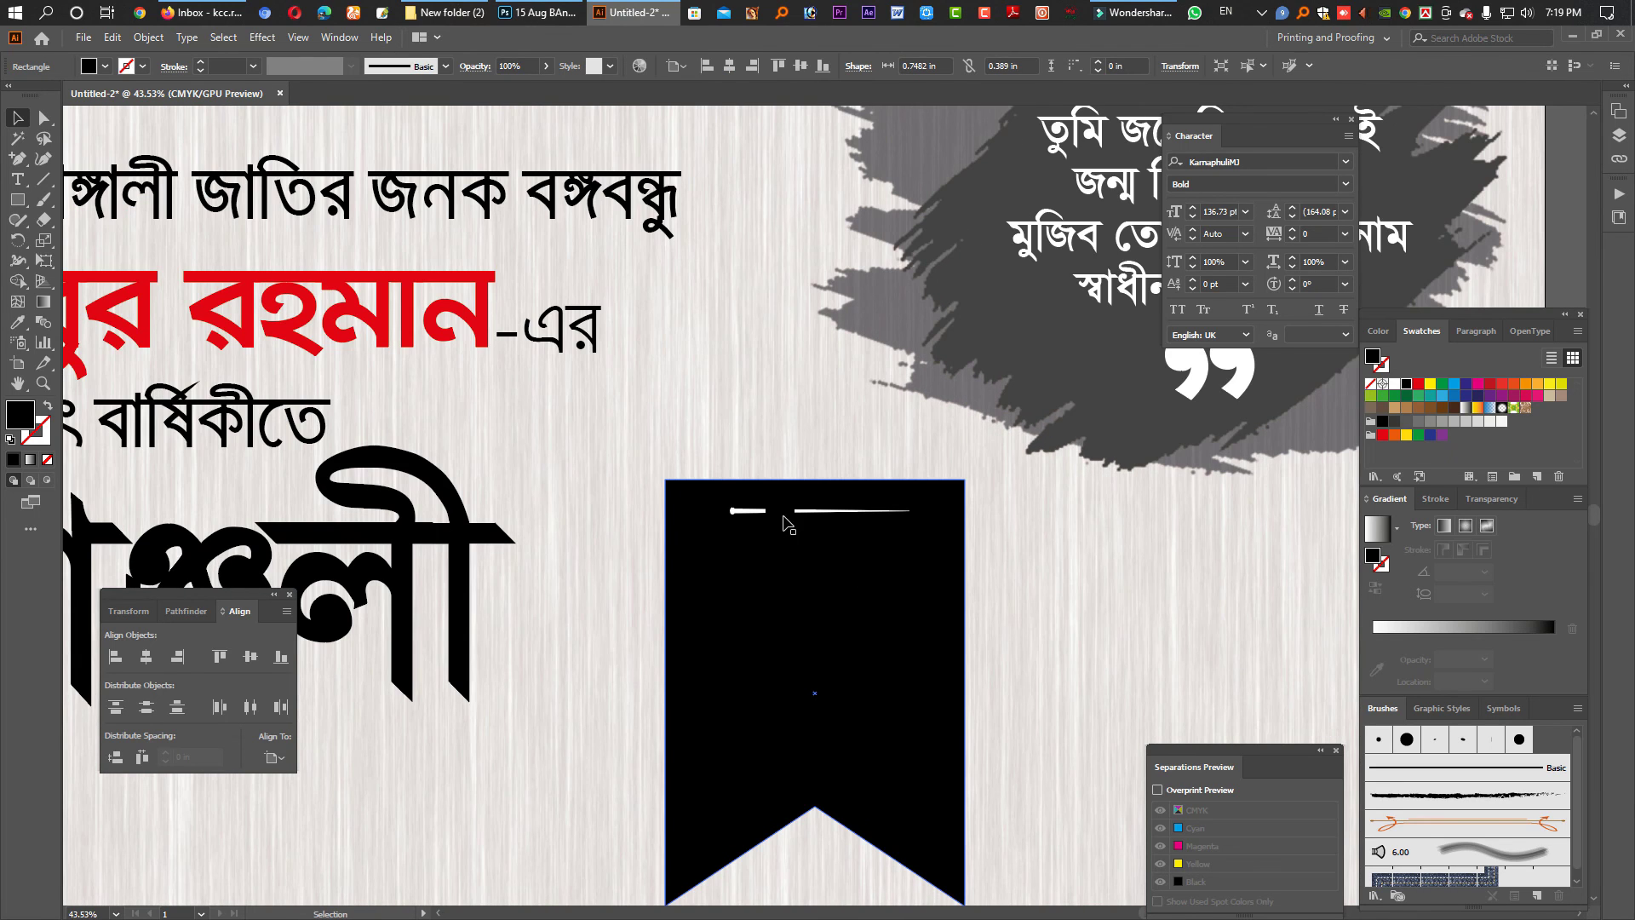
click(807, 513)
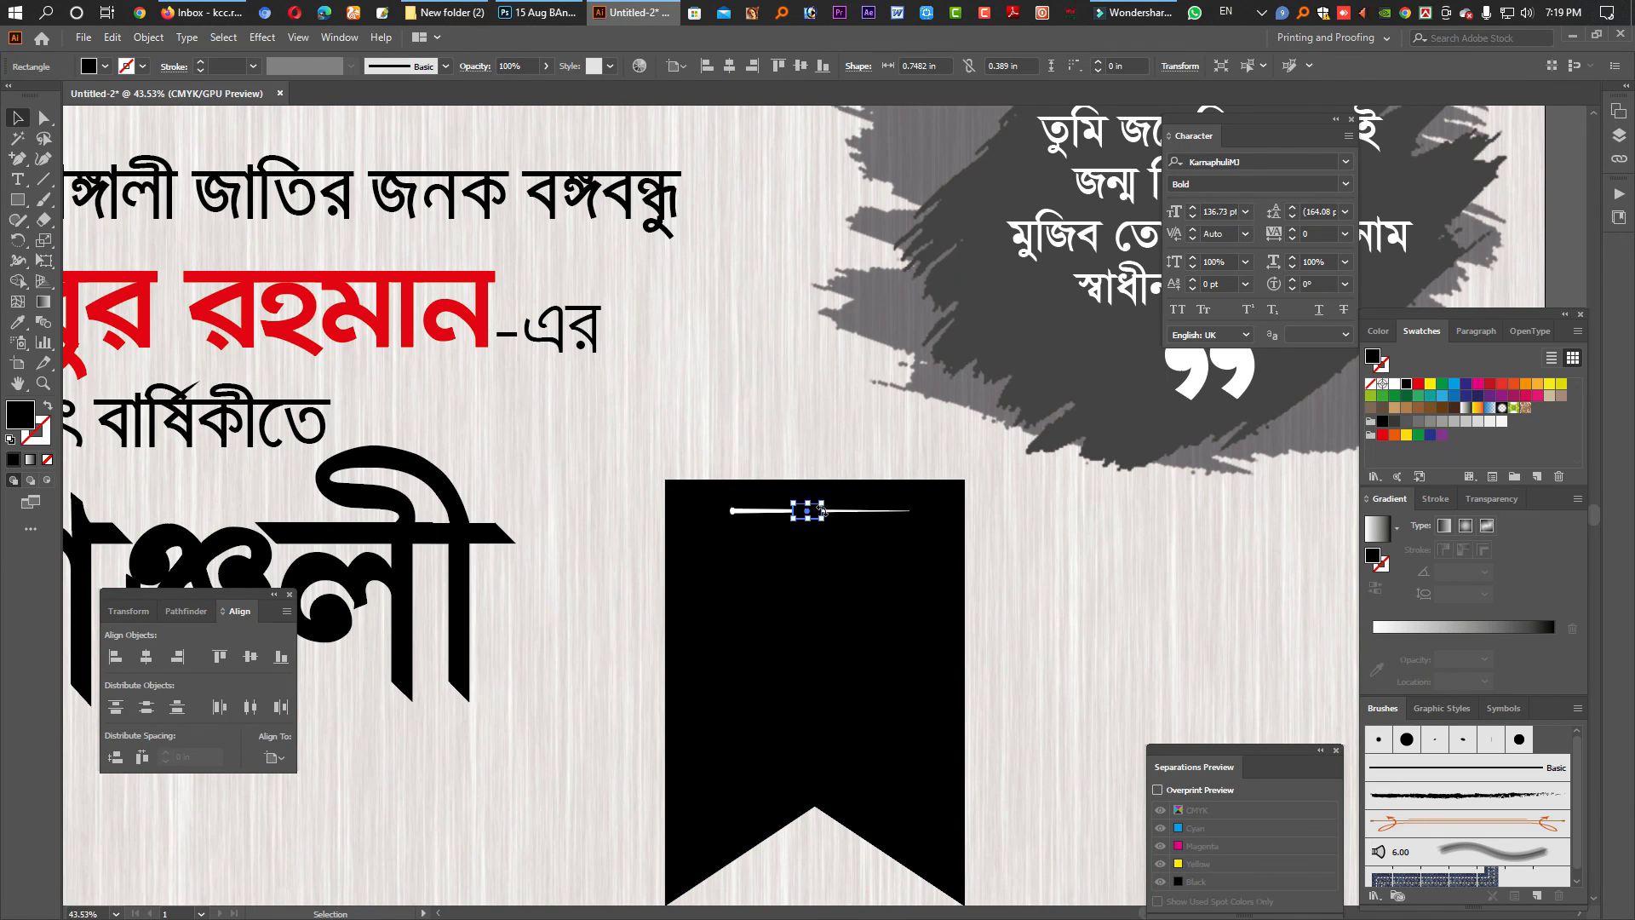
scroll(815, 510, up, 3)
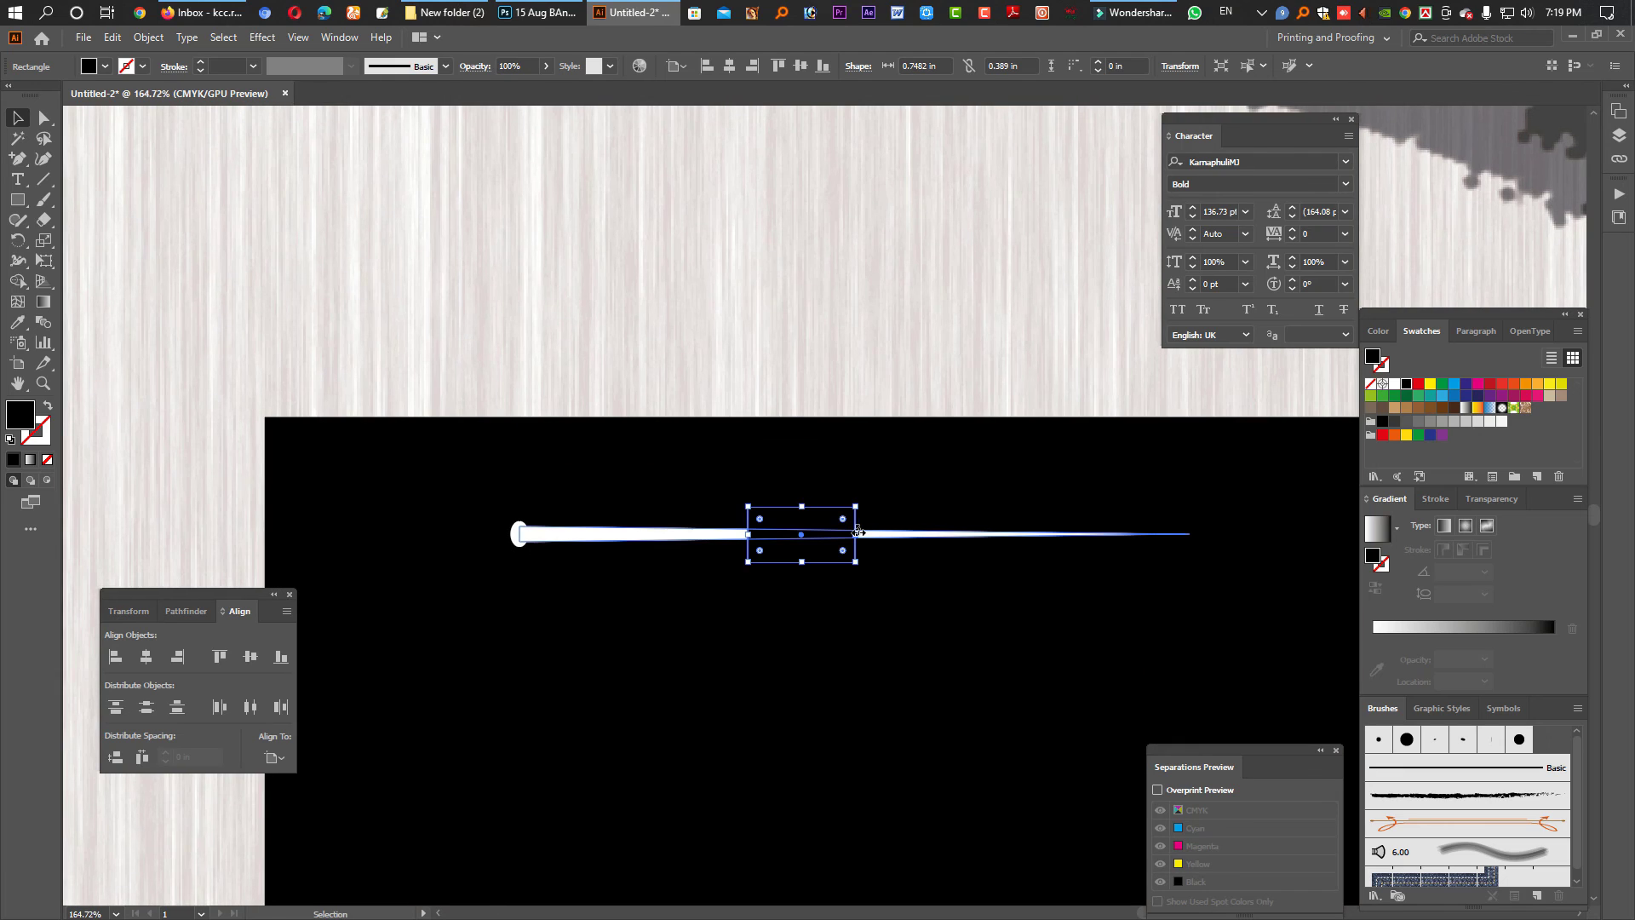
drag(855, 534, 905, 533)
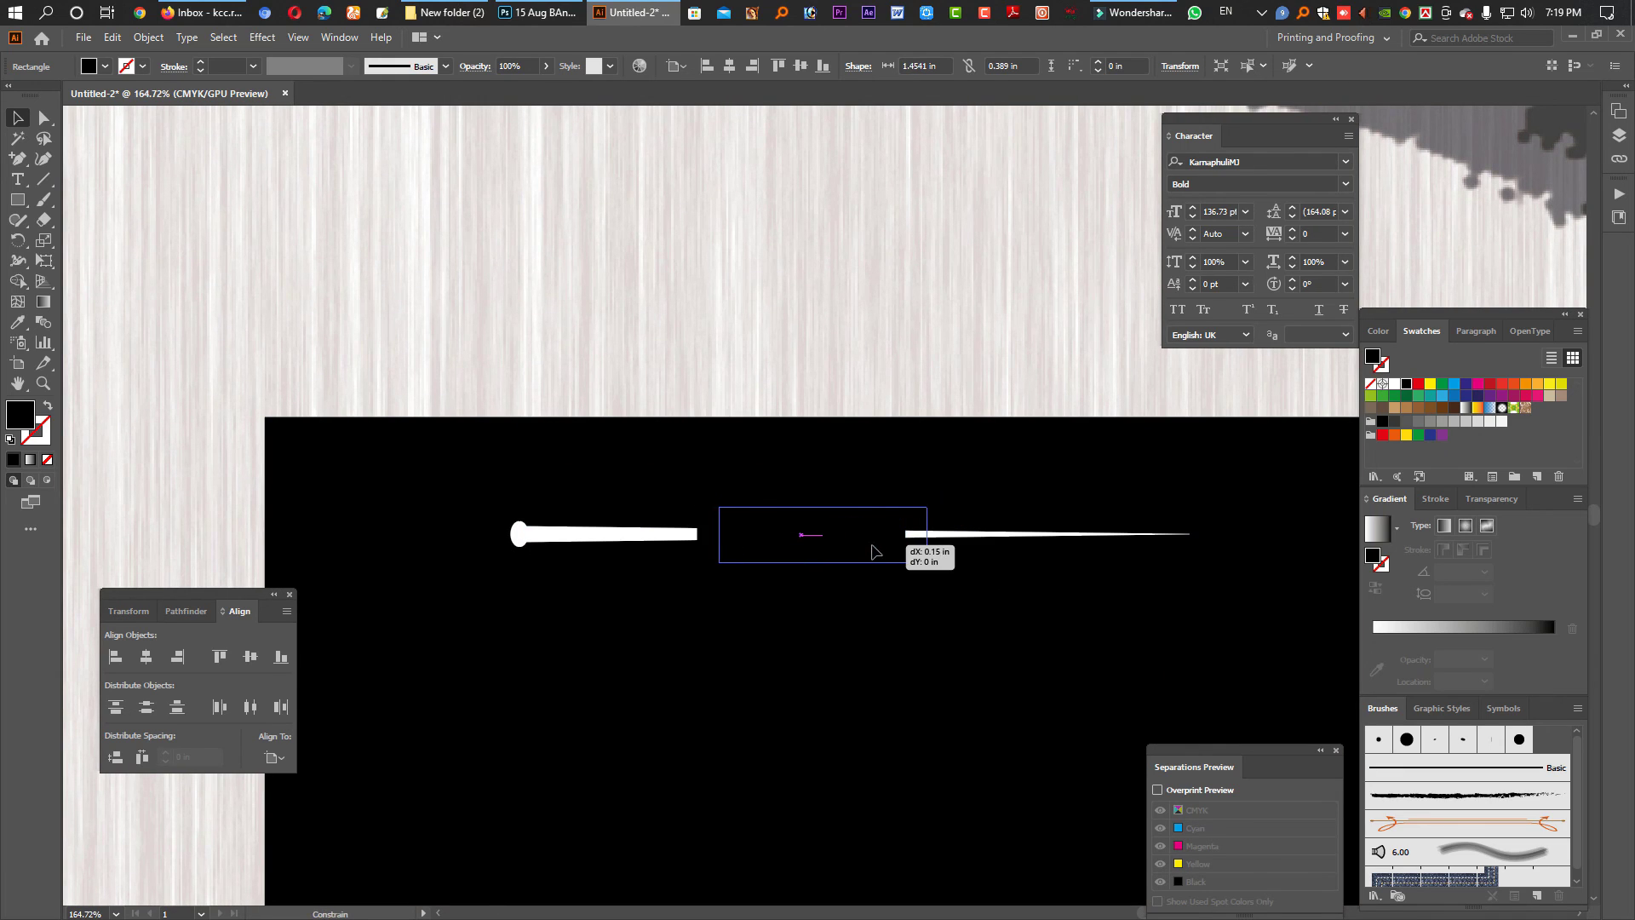
- Resize the white bar group to about 3.9 in wide to fit the ribbon
click(993, 535)
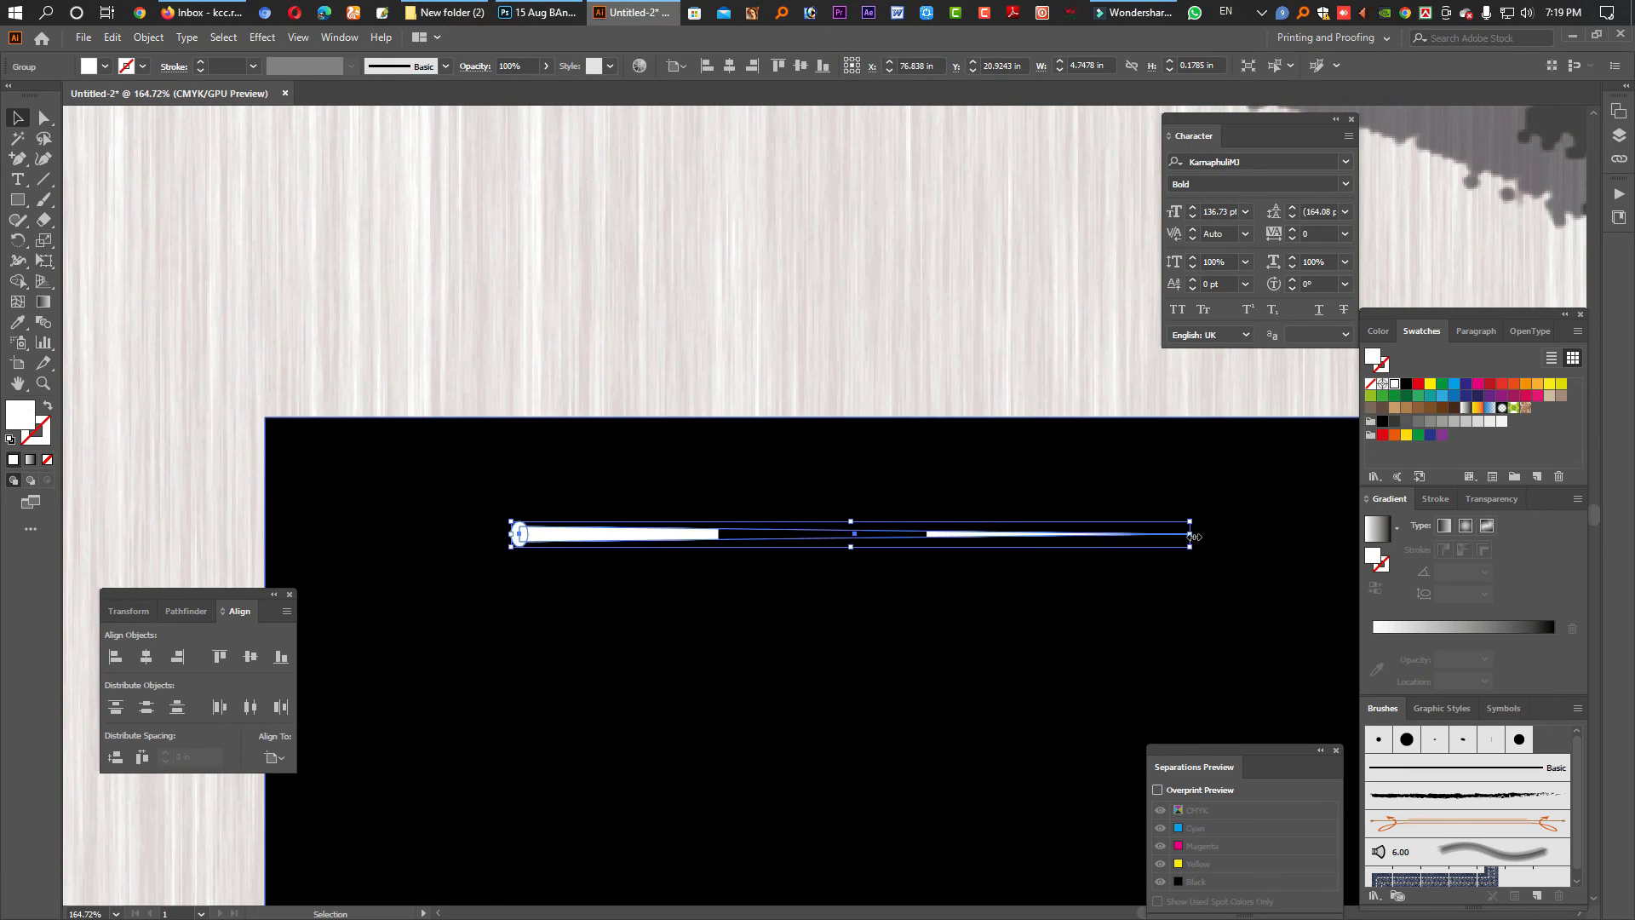
drag(1188, 546, 1129, 540)
drag(1043, 694, 596, 622)
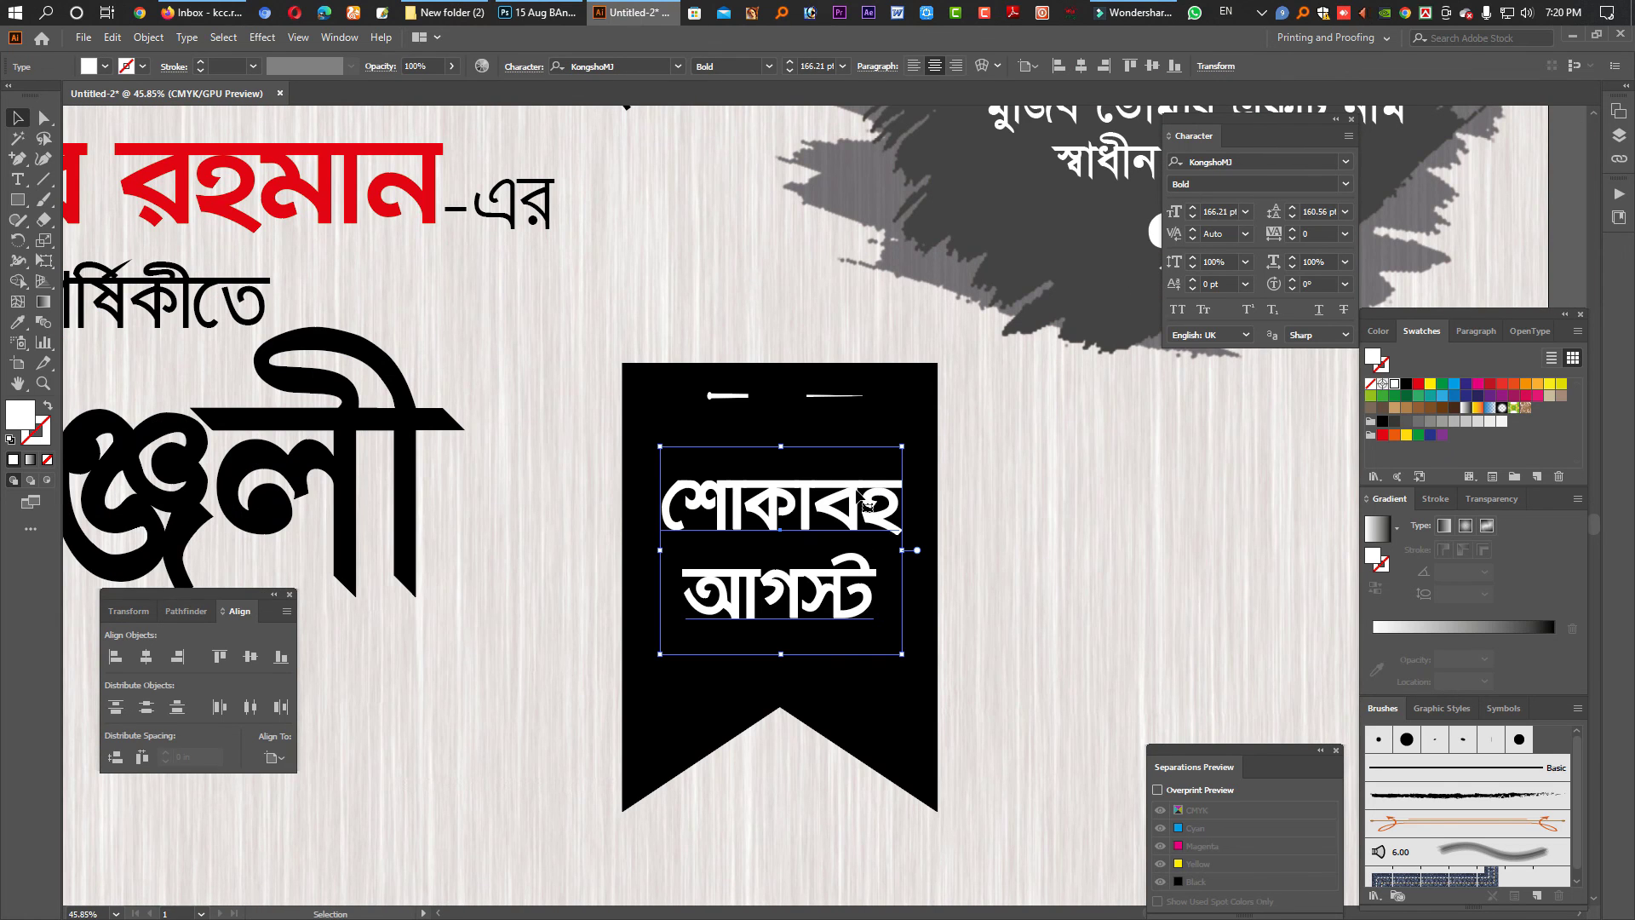
- Tighten the leading of the 'শোকাবহ আগস্ট' ribbon text and enlarge it around its centre
key(alt+Up)
key(alt+Up)
key(alt+Up)
key(alt+Up)
key(alt+Up)
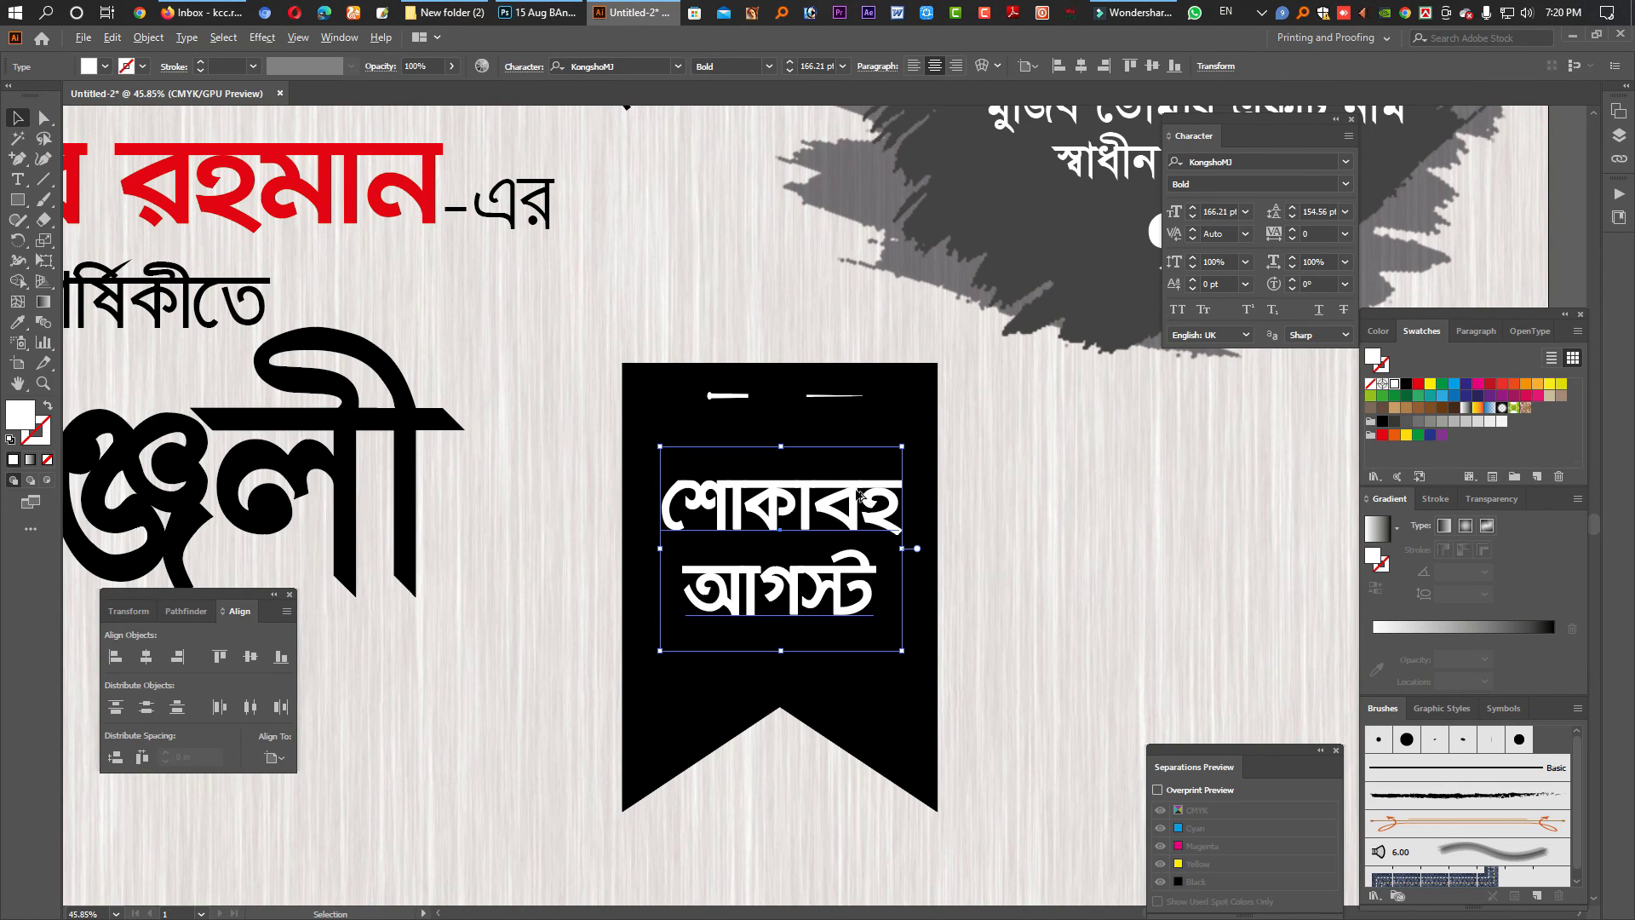
key(Return)
click(901, 580)
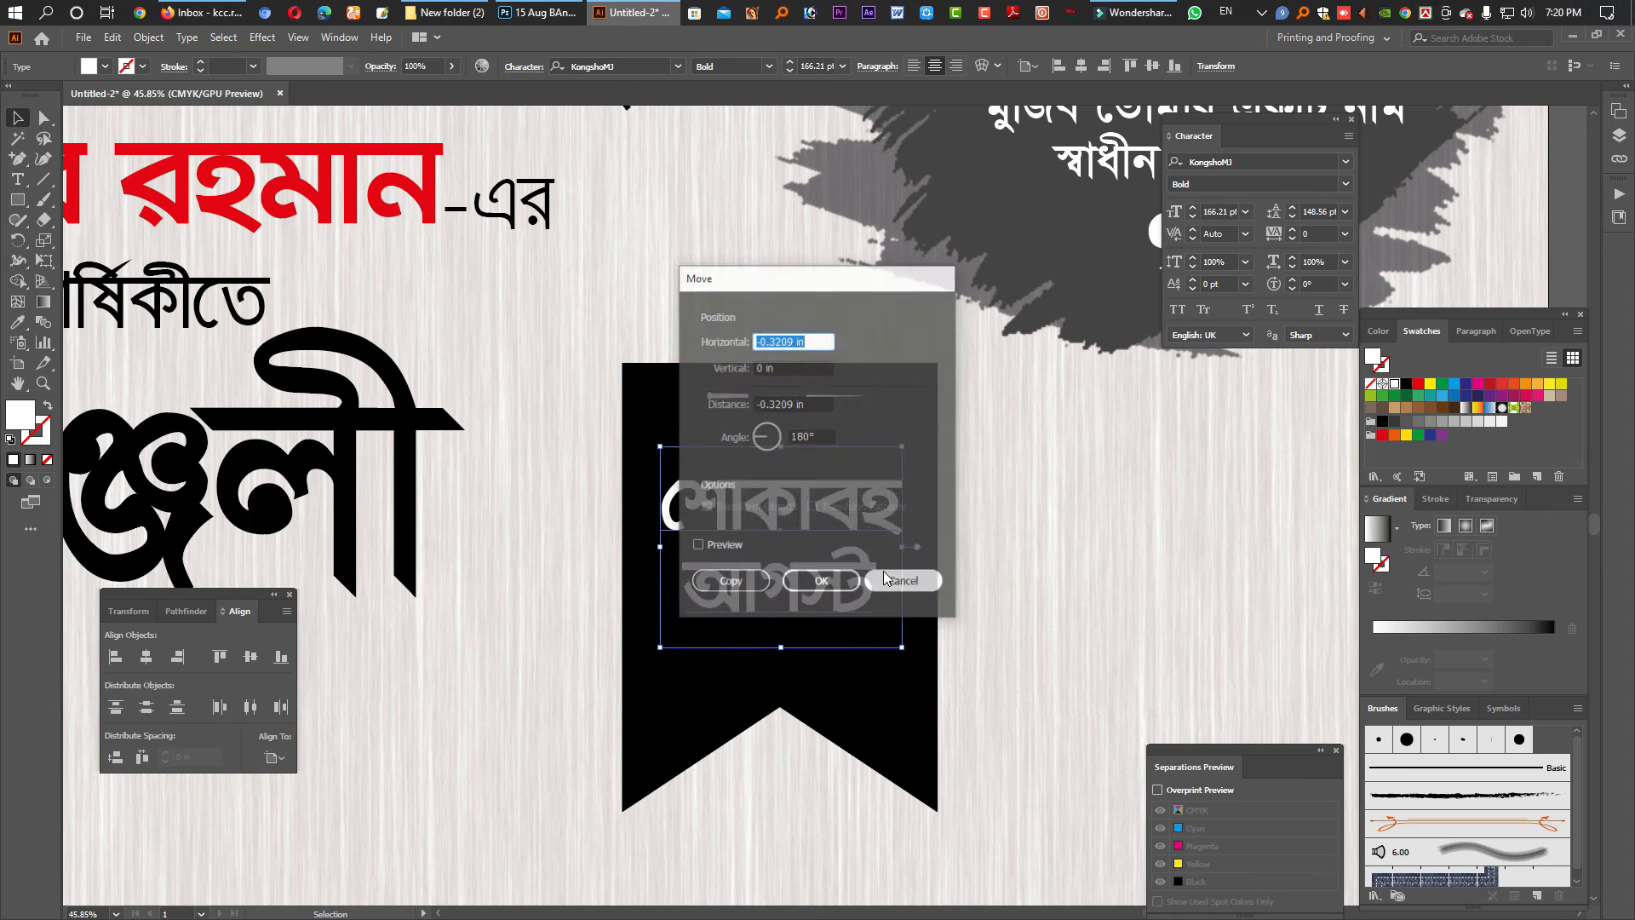
drag(902, 547, 951, 595)
scroll(951, 596, down, 5)
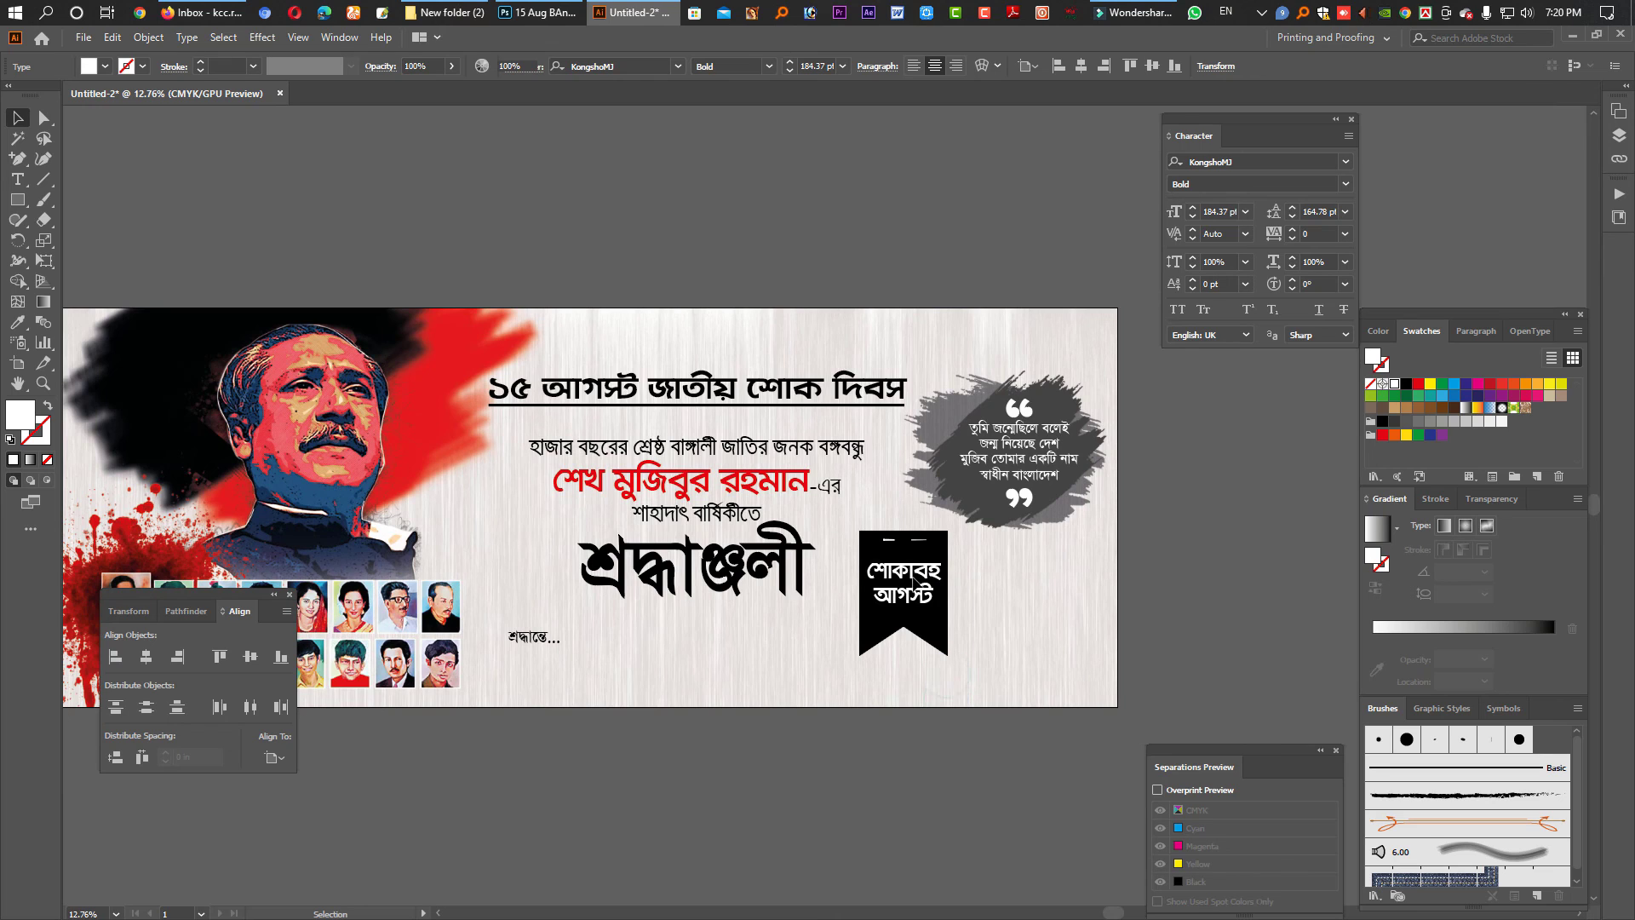
- Move the ribbon badge up-left, tilt it counter-clockwise, and paste the two-line signatory name block
key(ctrl+shift+a)
click(865, 566)
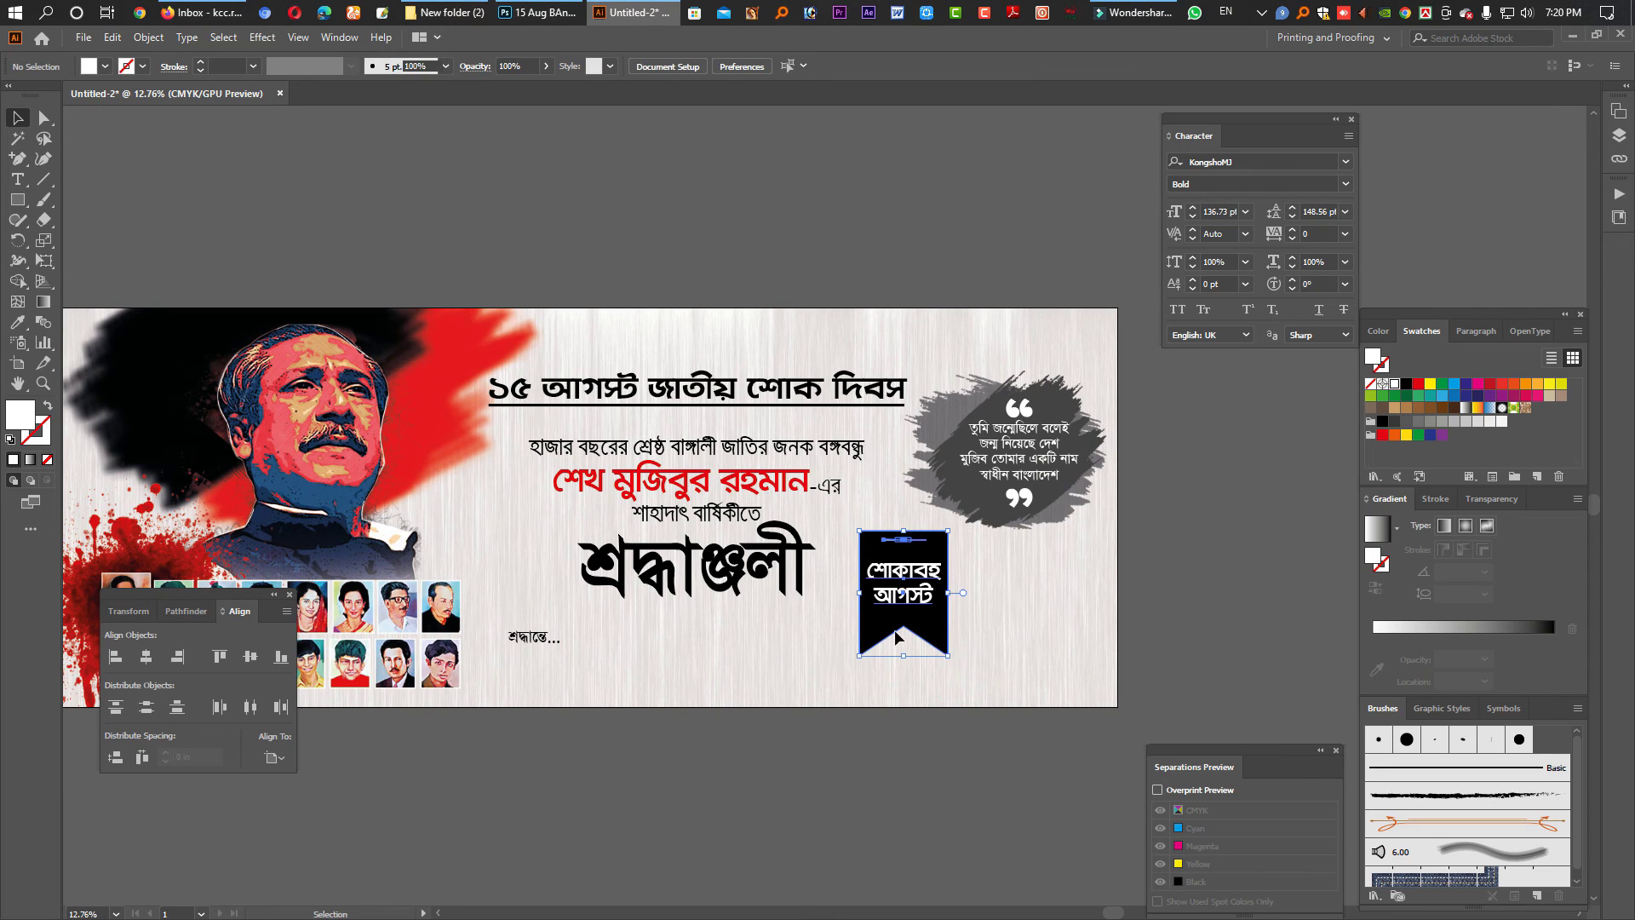
click(918, 589)
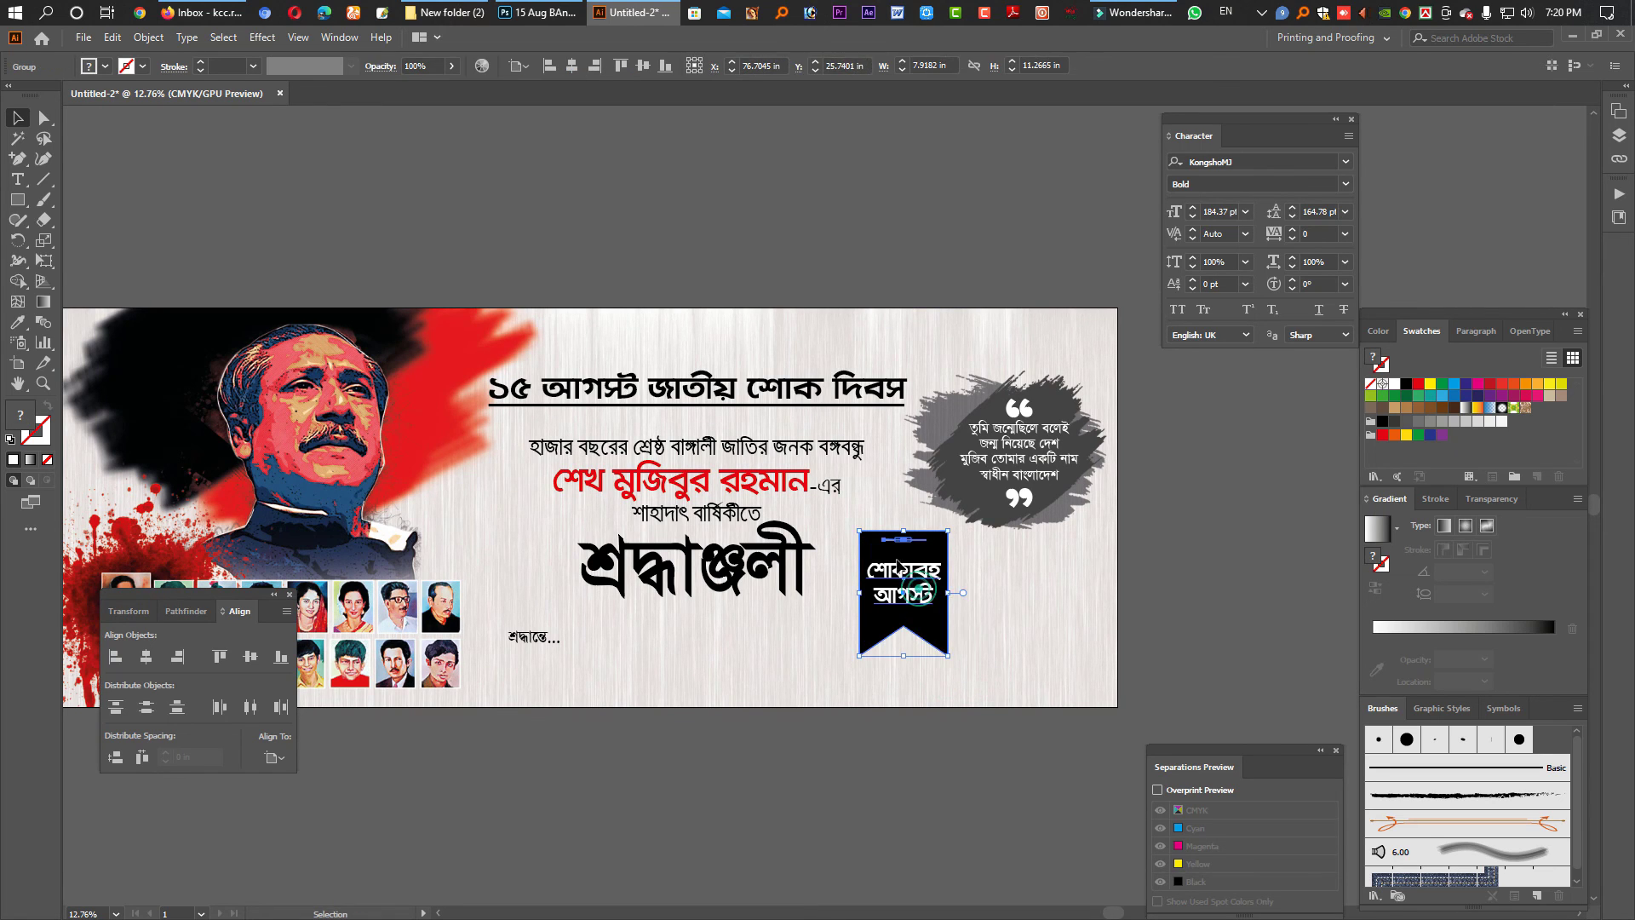
drag(898, 567, 872, 543)
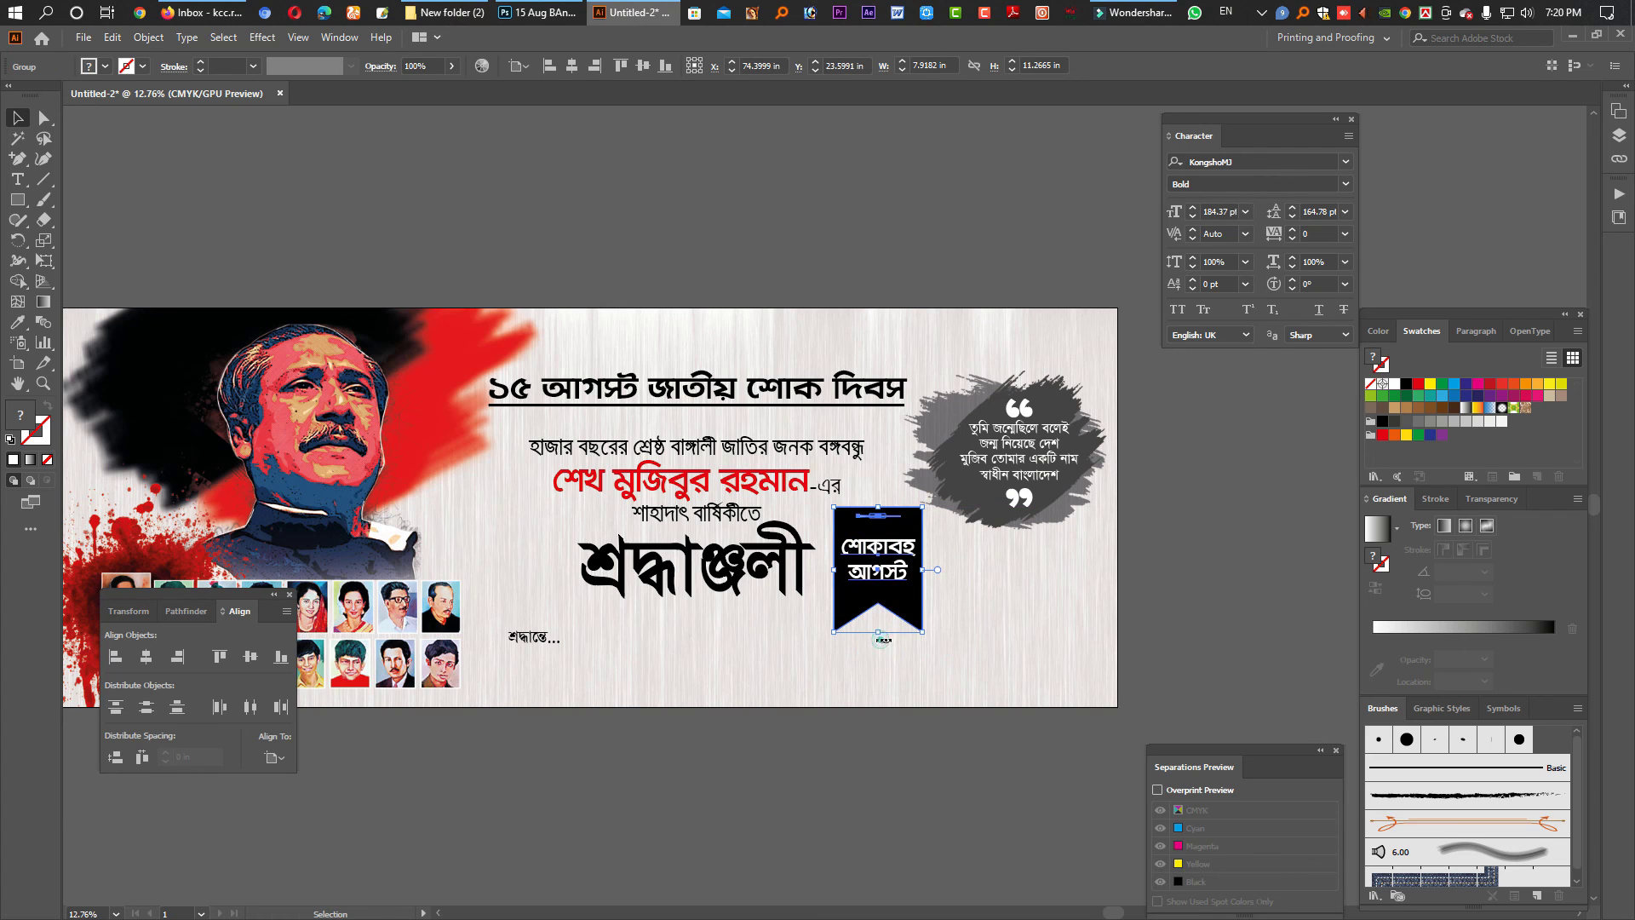
drag(882, 638, 850, 652)
click(792, 654)
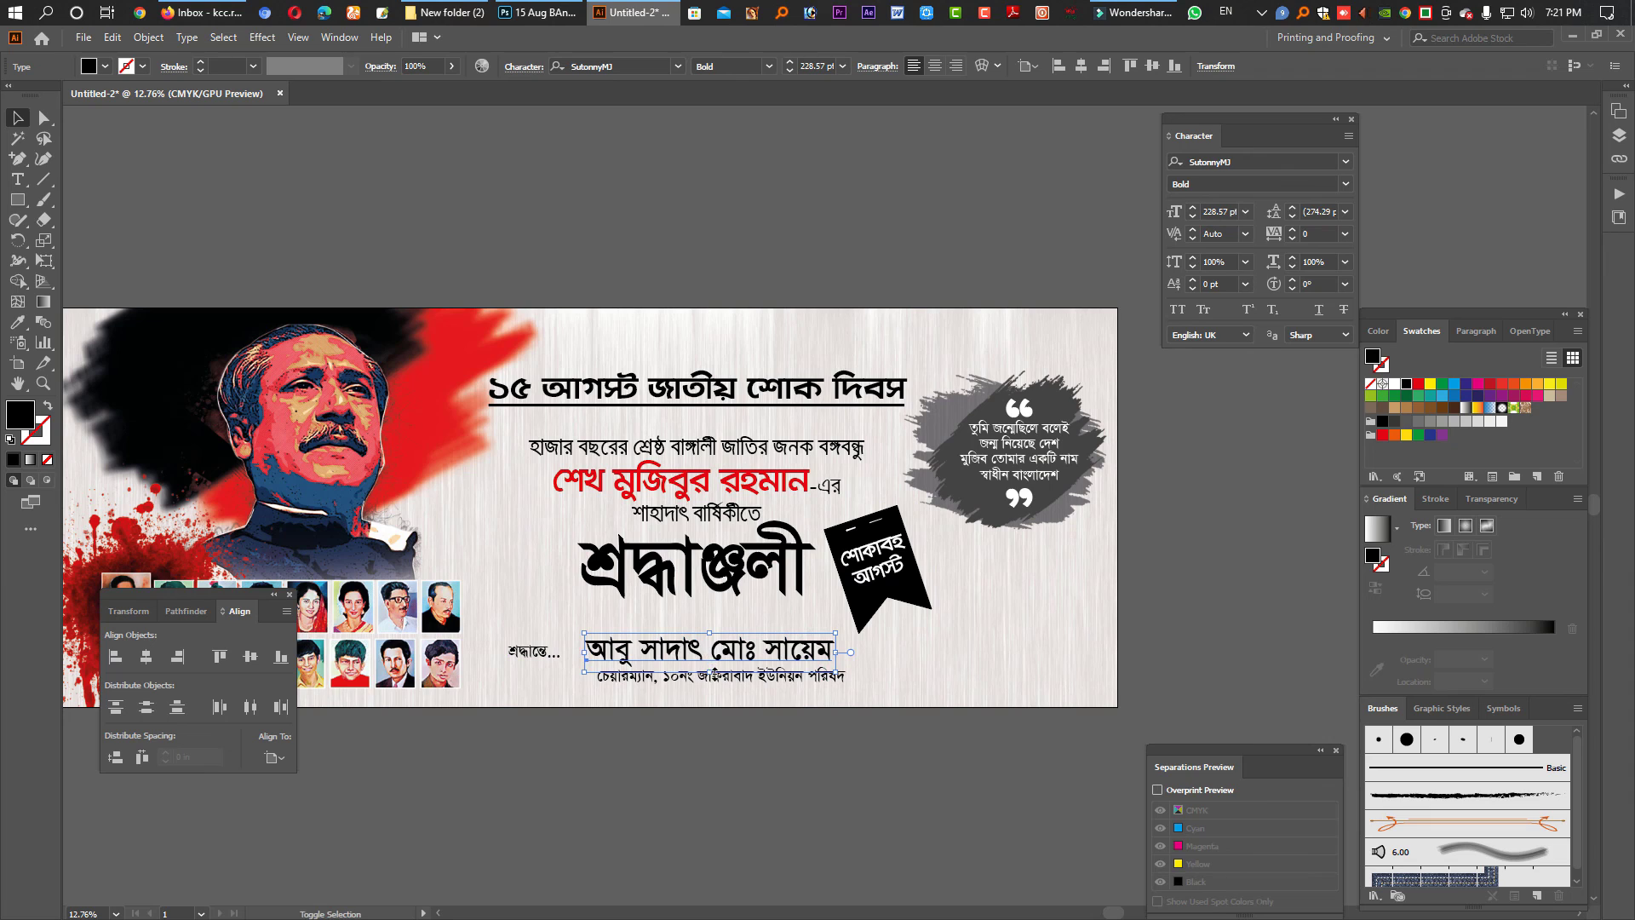
- Nudge the two-line name block and the 'শ্রদ্ধান্তে...' text slightly lower
shift+click(734, 681)
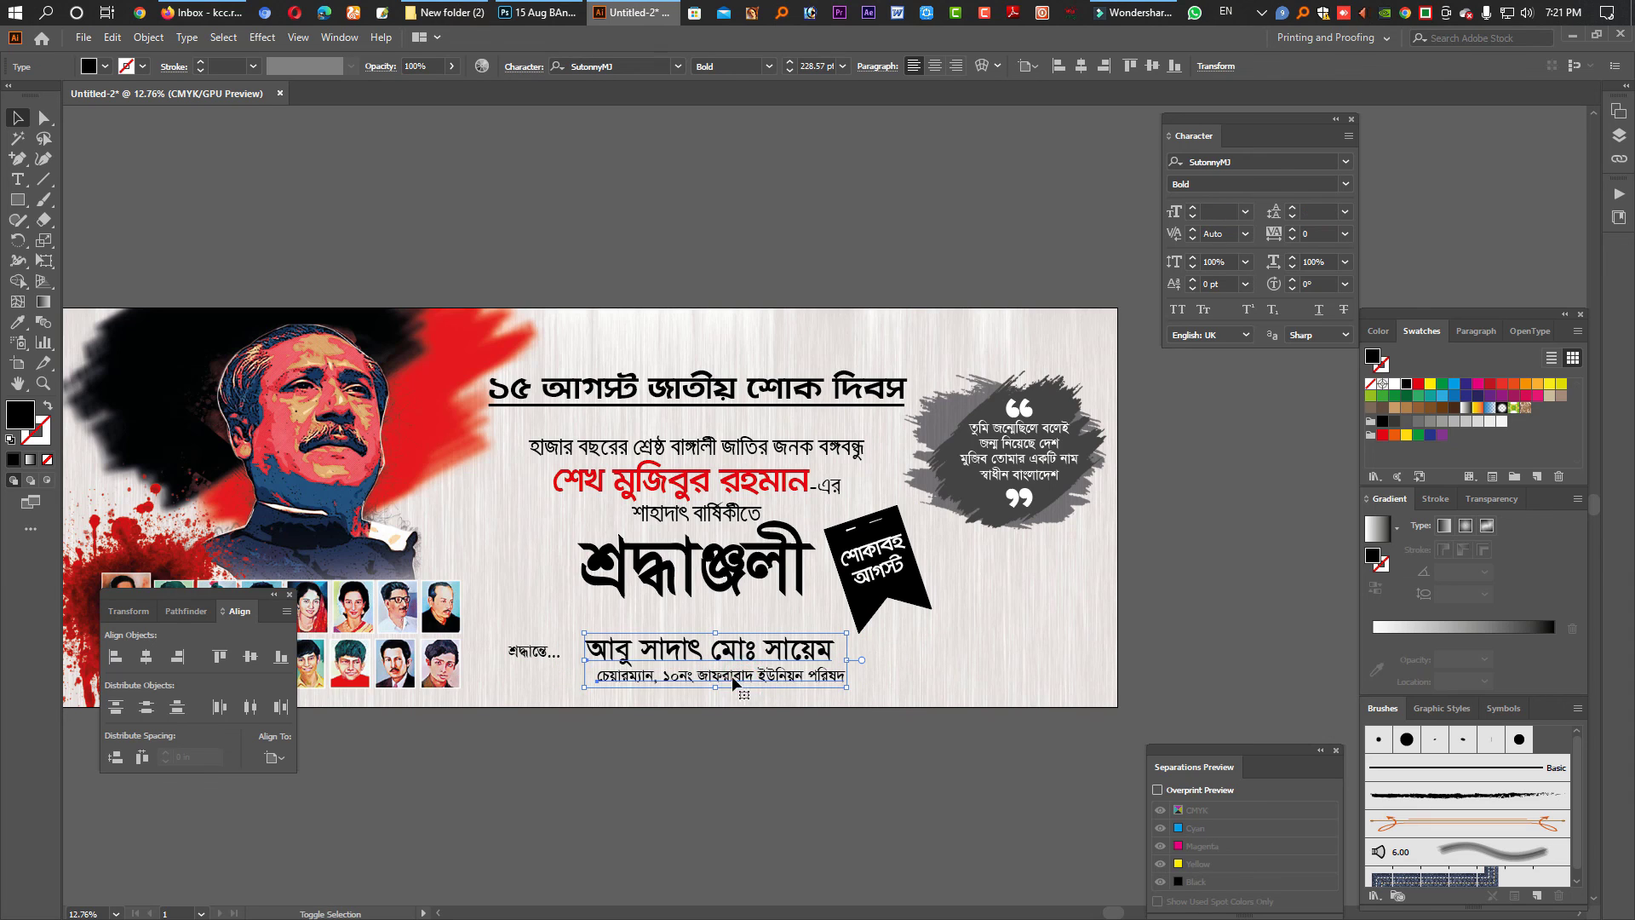
drag(831, 676, 832, 686)
click(673, 714)
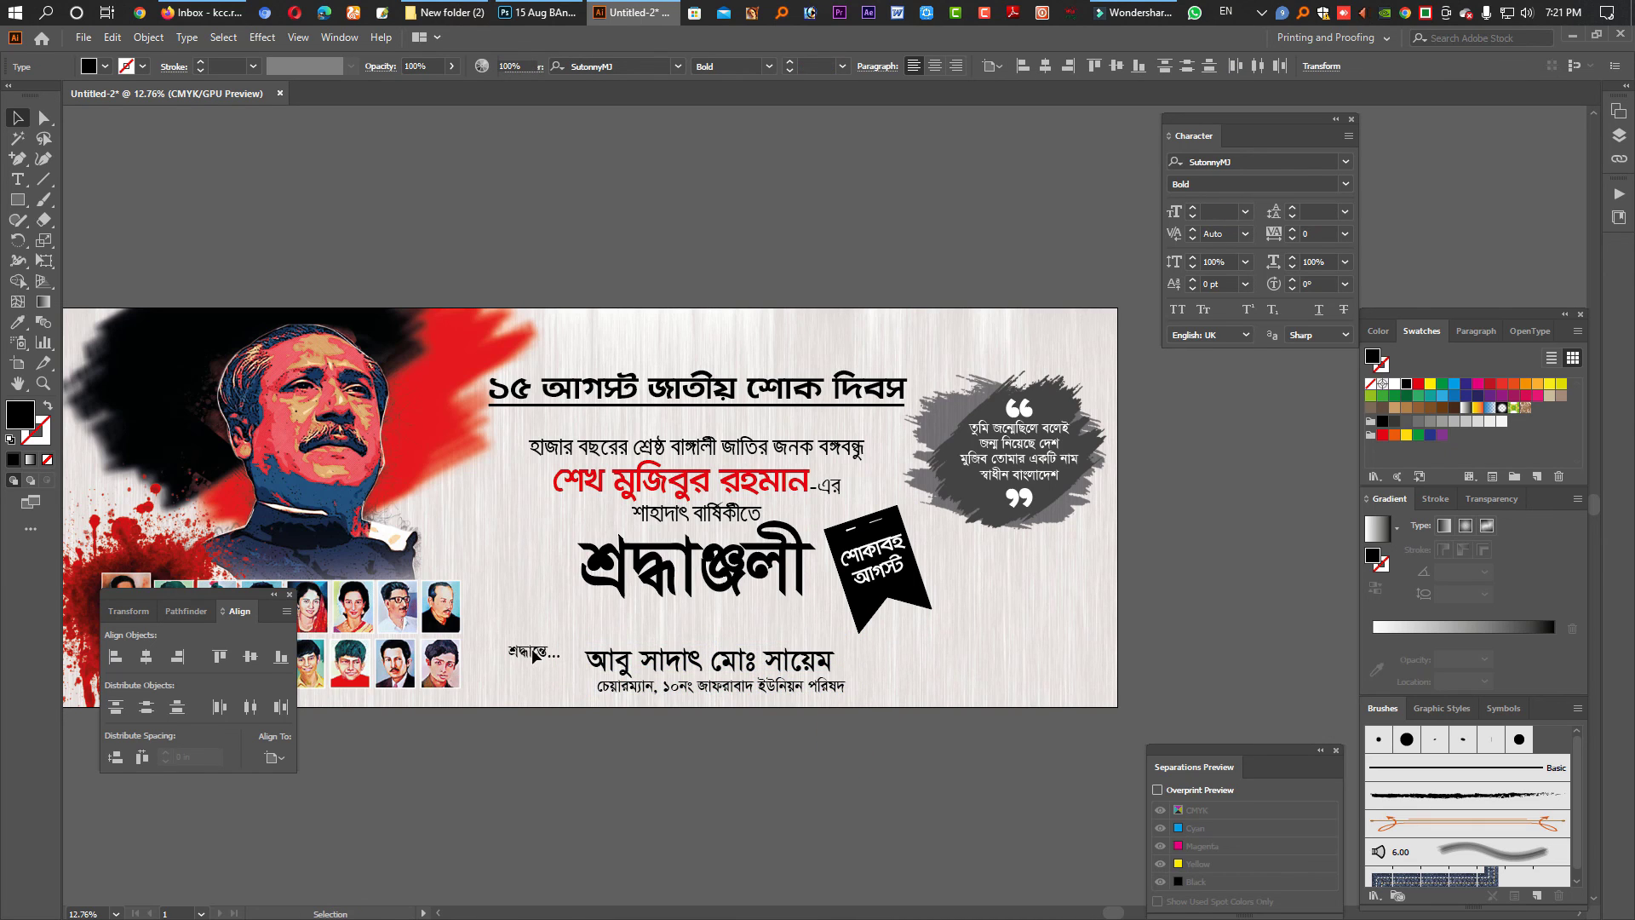
drag(533, 660, 537, 674)
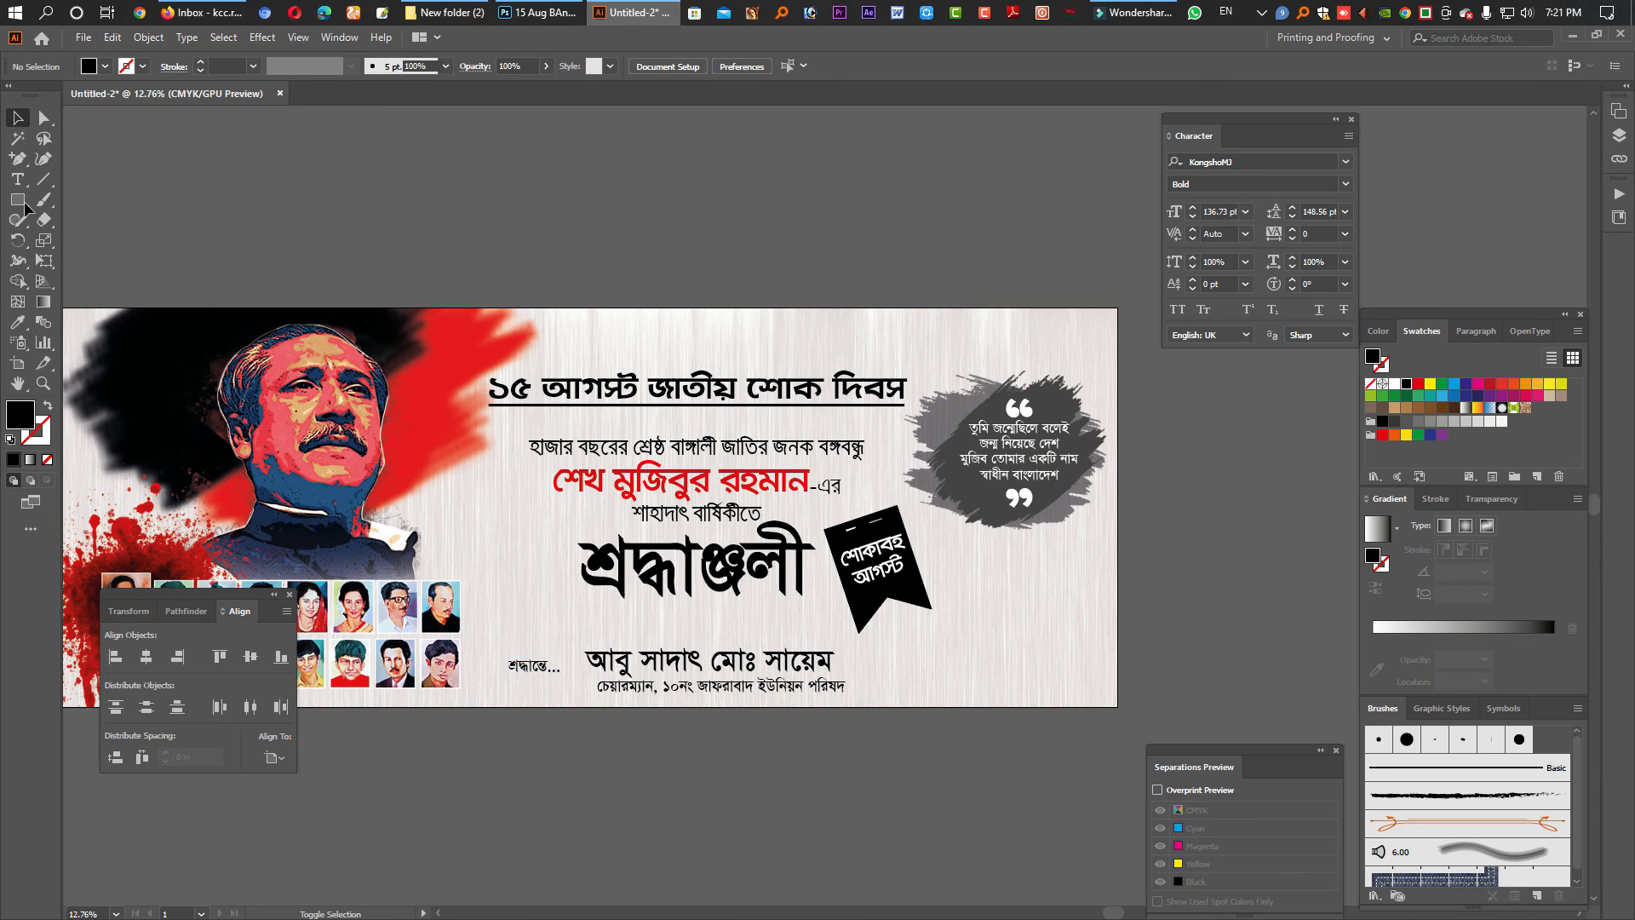
- Draw a thin black vertical divider beside the name, then hide panels to preview the banner
key(m)
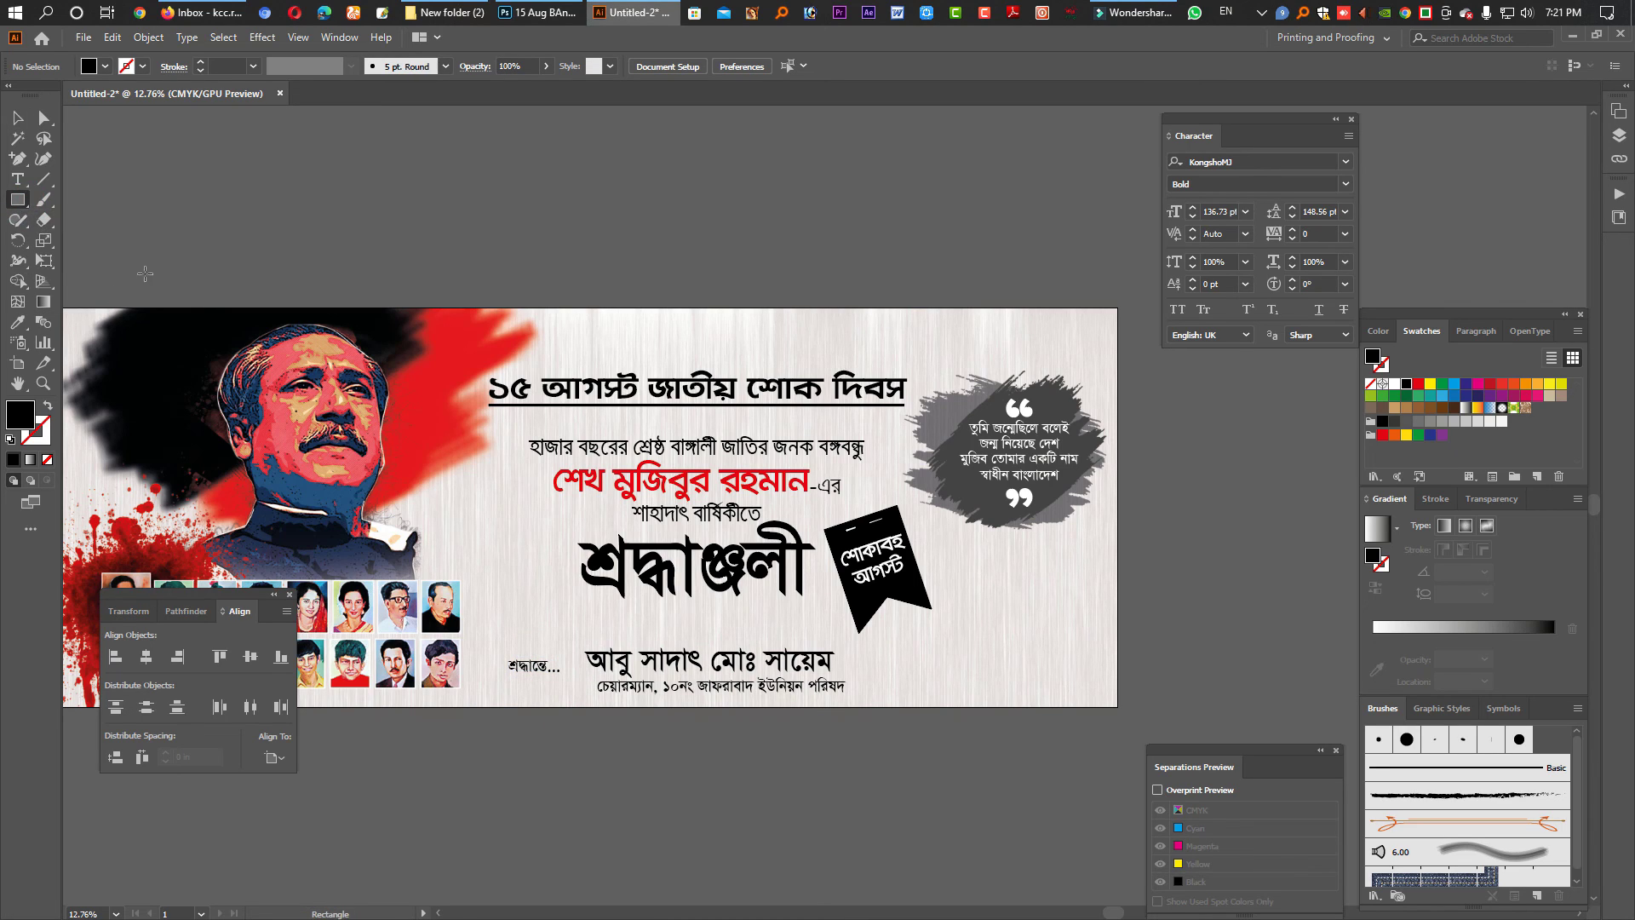
drag(569, 640, 569, 702)
key(ctrl+z)
drag(569, 641, 569, 691)
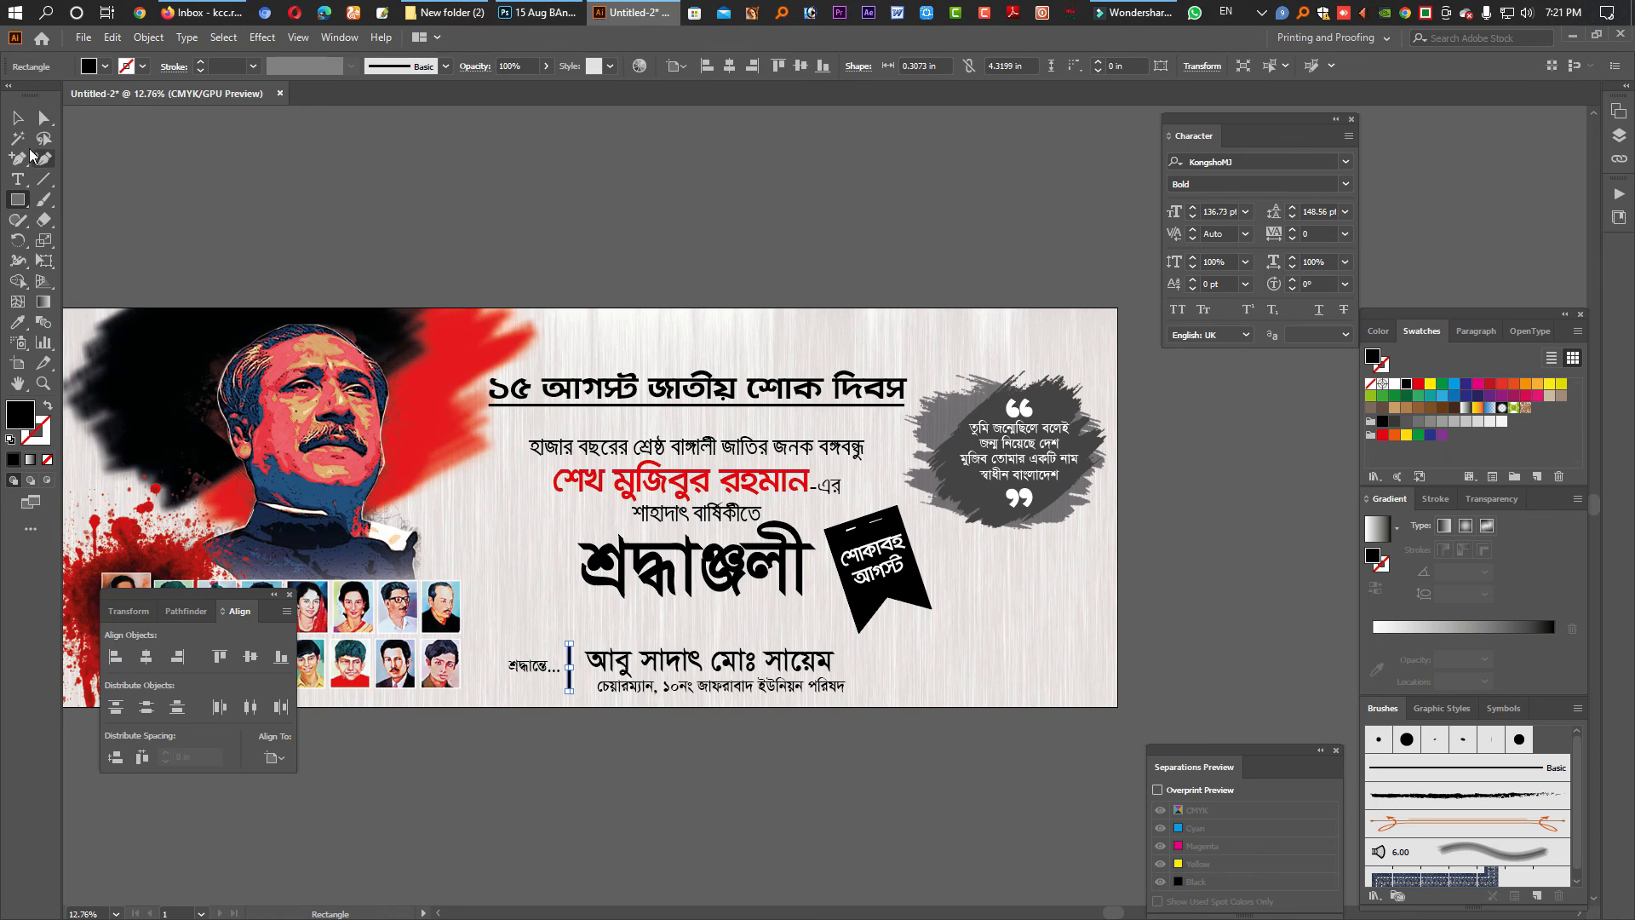
click(17, 118)
key(shift+Tab)
key(Tab)
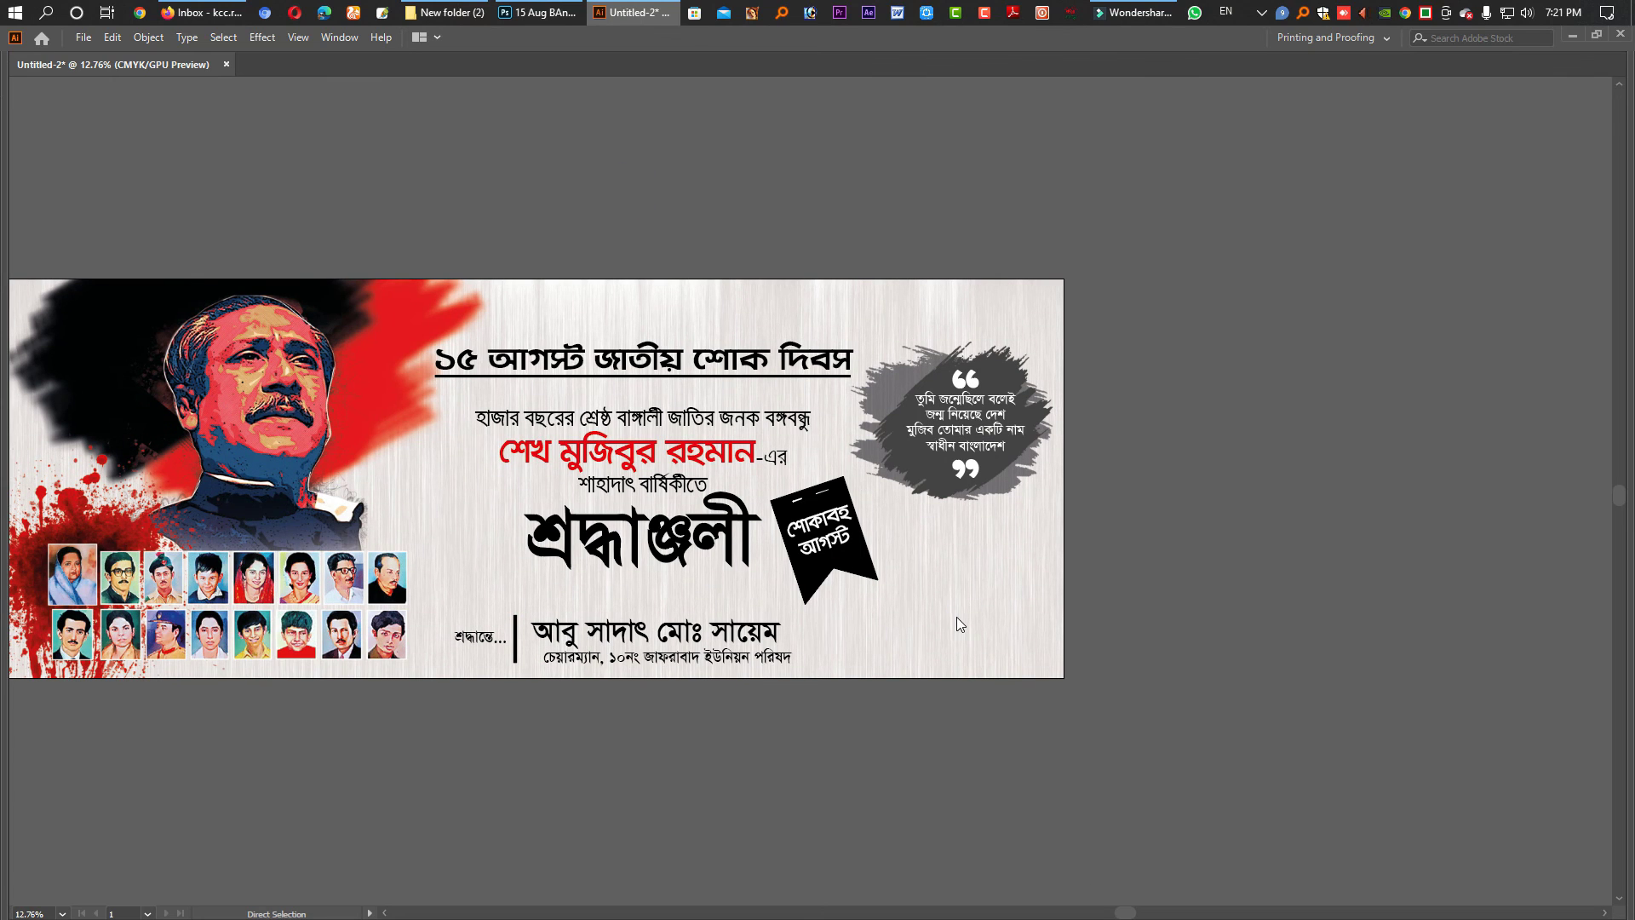